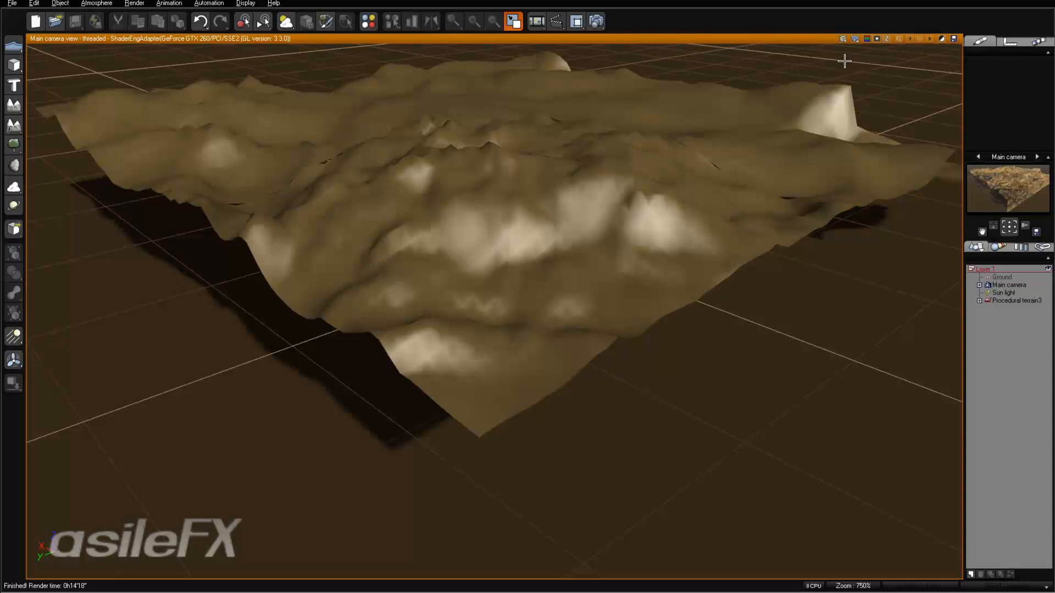
Step: View the last rendered picture of the strata terrain scene and close it
{"action": "left_click", "coordinate": [867, 39]}
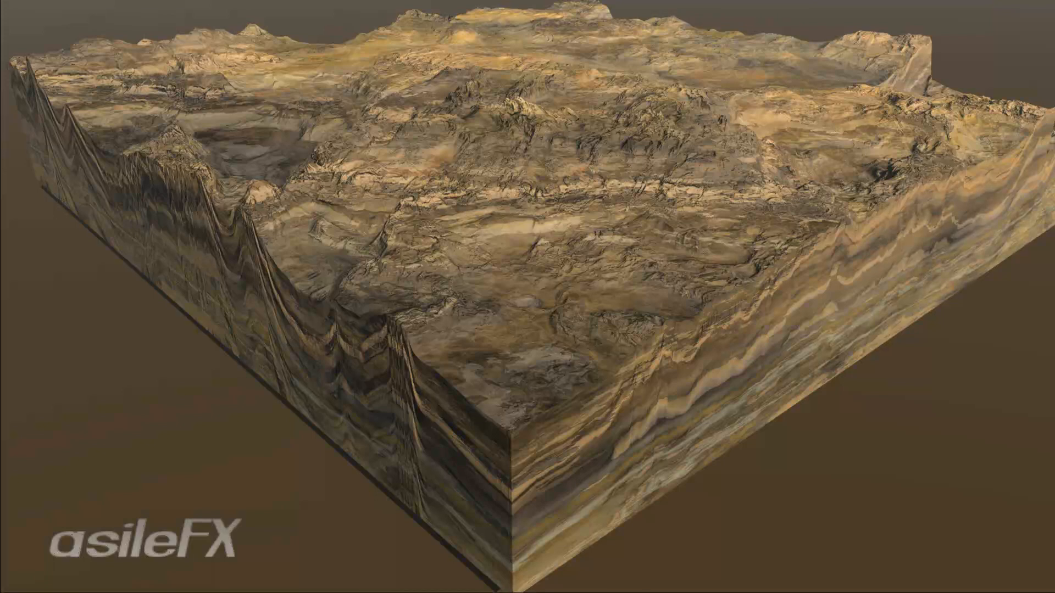
{"action": "right_click", "coordinate": [848, 116]}
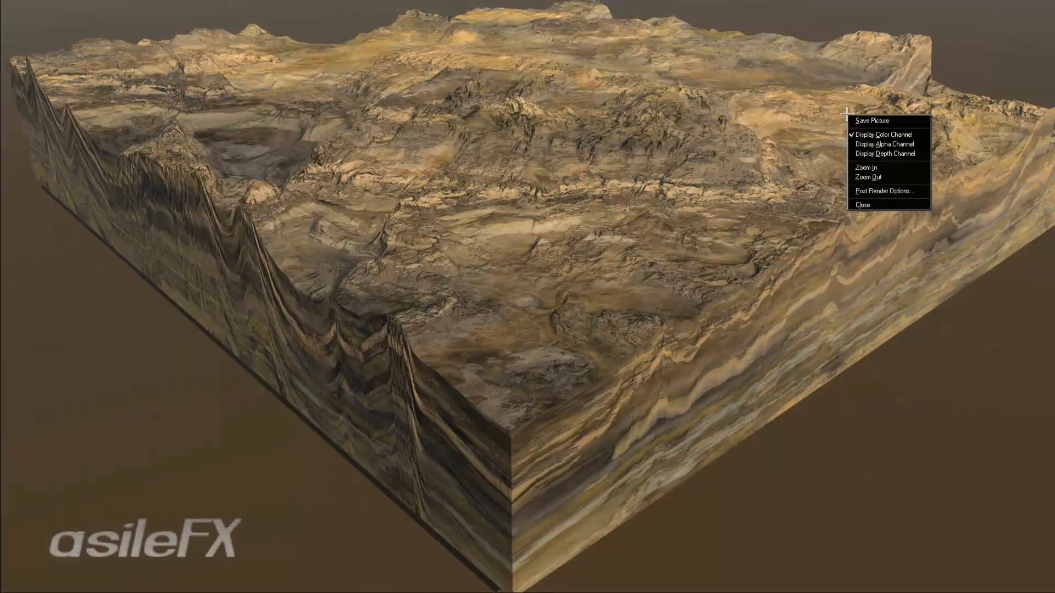
{"action": "left_click", "coordinate": [887, 205]}
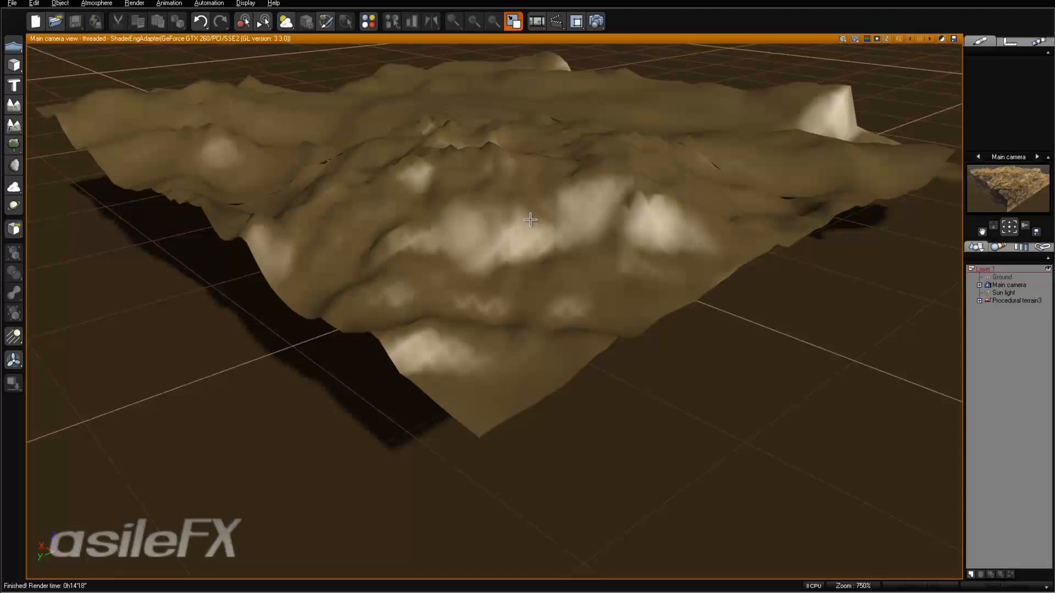
Step: Open the procedural terrain in the Terrain Editor and examine its shape and cut edges from several angles
{"action": "left_click", "coordinate": [611, 192]}
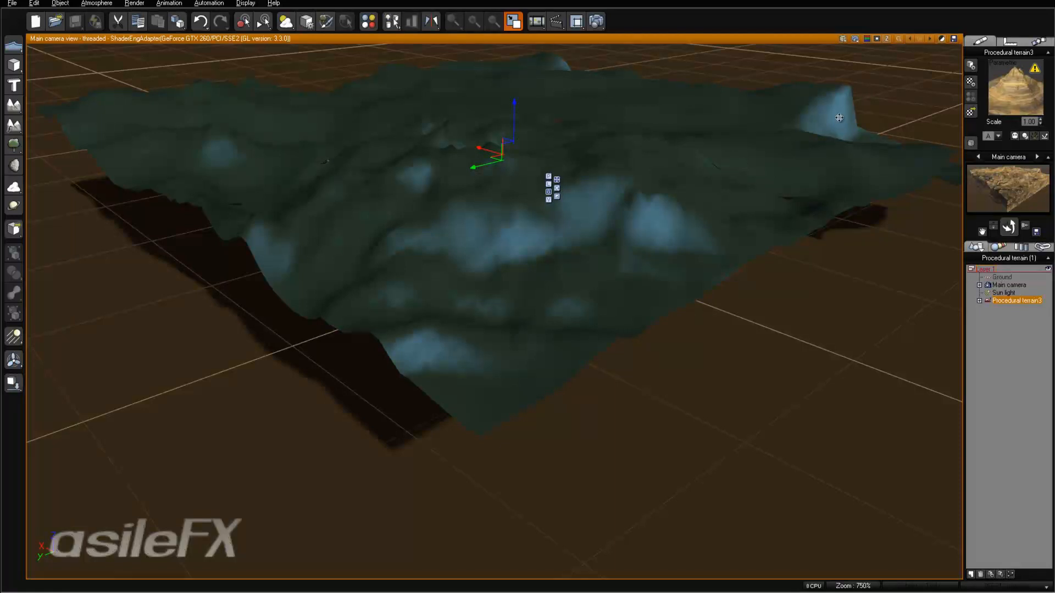
{"action": "right_click", "coordinate": [745, 222]}
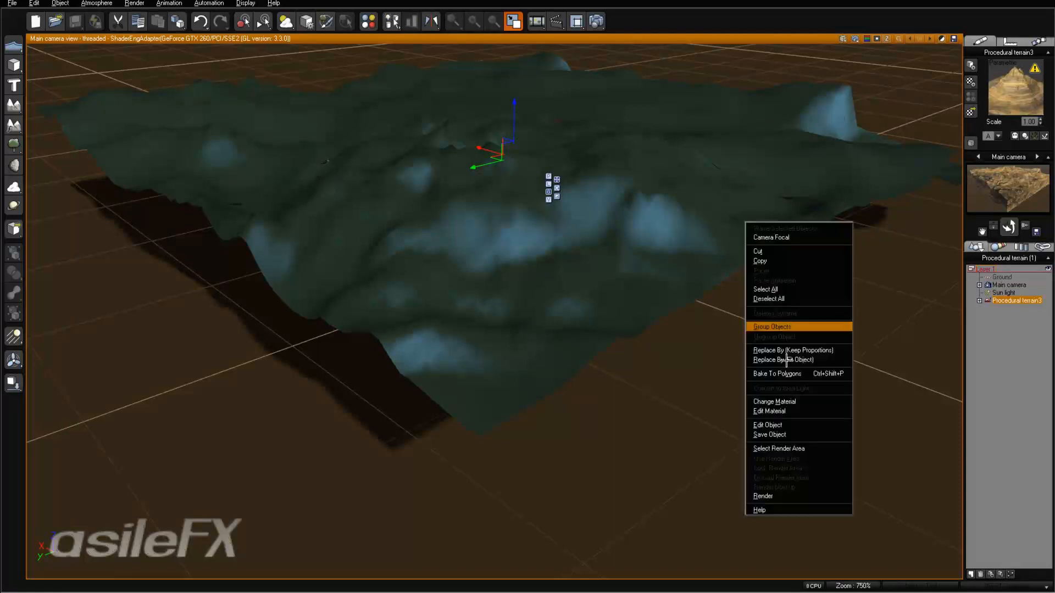
{"action": "left_click", "coordinate": [800, 422]}
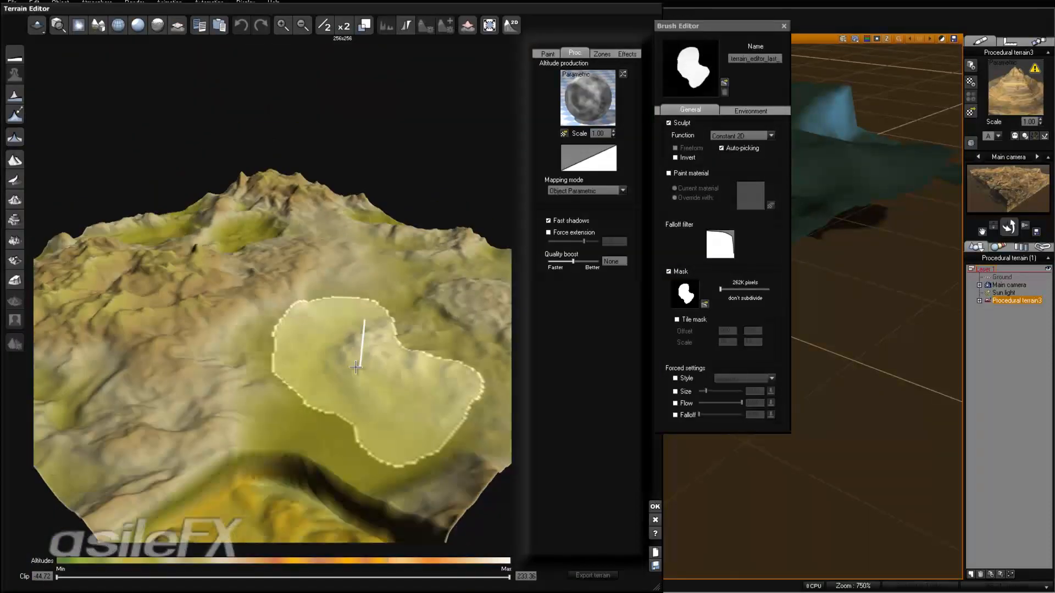
{"action": "right_click_drag", "start_coordinate": [355, 367], "coordinate": [425, 396]}
{"action": "scroll", "coordinate": [339, 341], "scroll_direction": "down", "scroll_amount": 5}
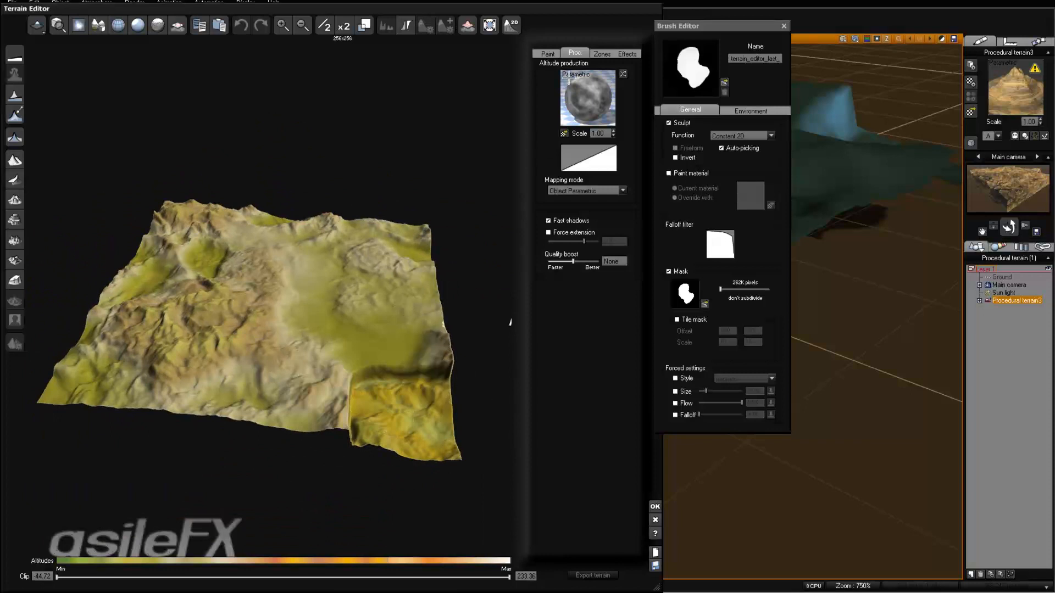
{"action": "mouse_move", "coordinate": [390, 233]}
{"action": "right_mouse_down"}
{"action": "mouse_move", "coordinate": [352, 211]}
{"action": "mouse_move", "coordinate": [351, 180]}
{"action": "right_mouse_up"}
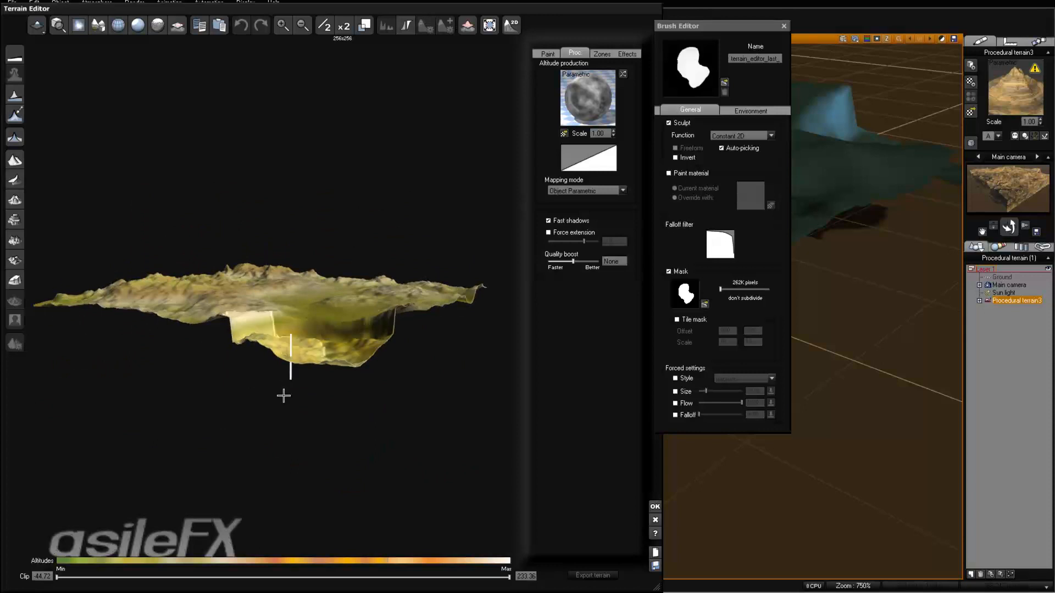
{"action": "mouse_move", "coordinate": [285, 393]}
{"action": "right_mouse_down"}
{"action": "mouse_move", "coordinate": [485, 377]}
{"action": "mouse_move", "coordinate": [344, 377]}
{"action": "mouse_move", "coordinate": [446, 393]}
{"action": "mouse_move", "coordinate": [388, 397]}
{"action": "mouse_move", "coordinate": [471, 382]}
{"action": "right_mouse_up"}
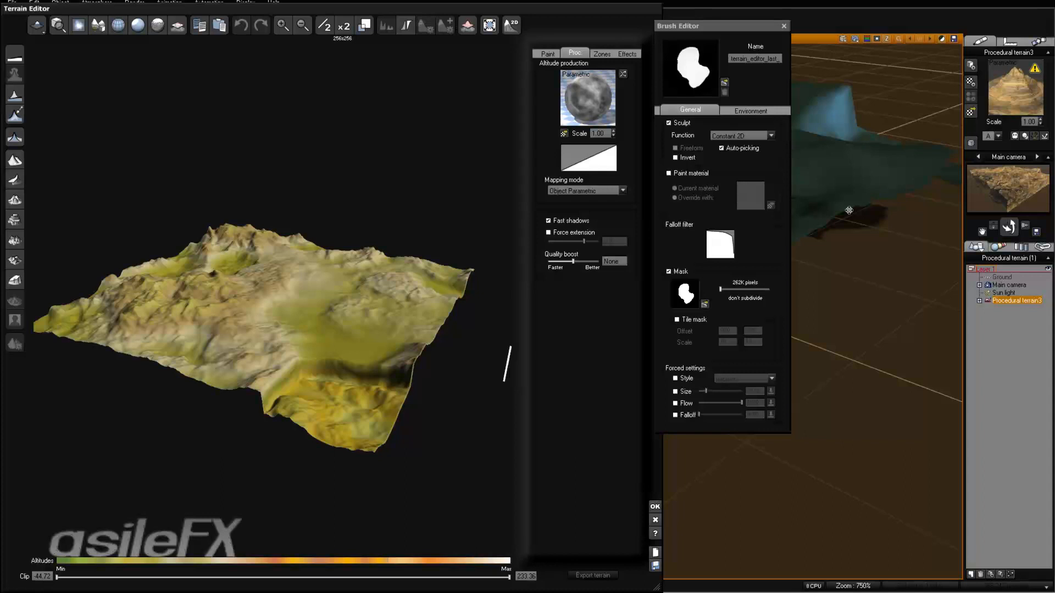
{"action": "mouse_move", "coordinate": [502, 322]}
{"action": "right_mouse_down"}
{"action": "mouse_move", "coordinate": [377, 378]}
{"action": "mouse_move", "coordinate": [363, 375]}
{"action": "right_mouse_up"}
Step: Open the terrain's altitude production function, place the output dependency node beside the Blender node, and accept the function and terrain edits
{"action": "right_click", "coordinate": [600, 90]}
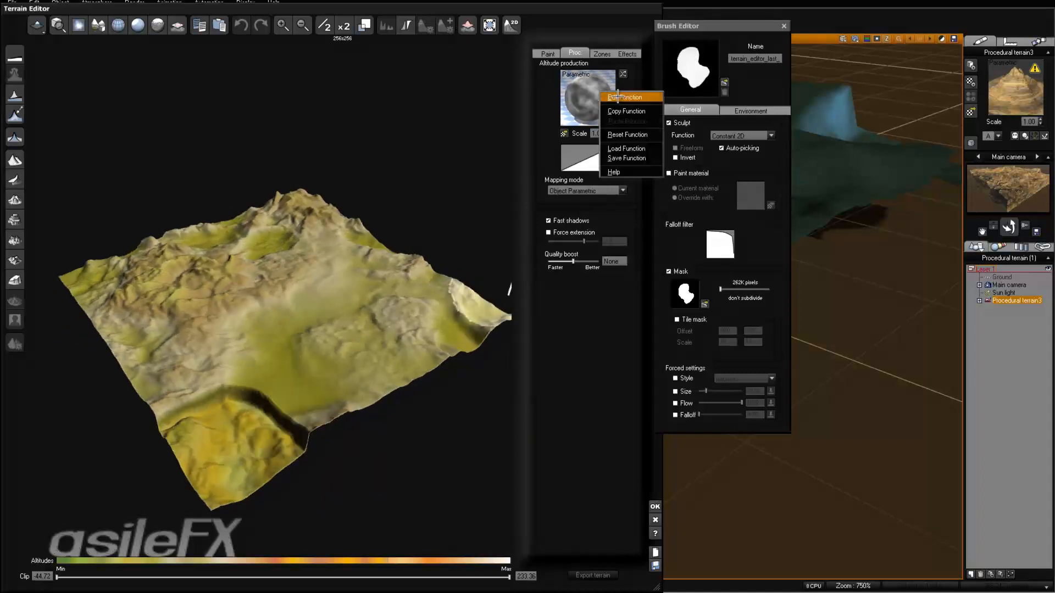
{"action": "left_click", "coordinate": [619, 97]}
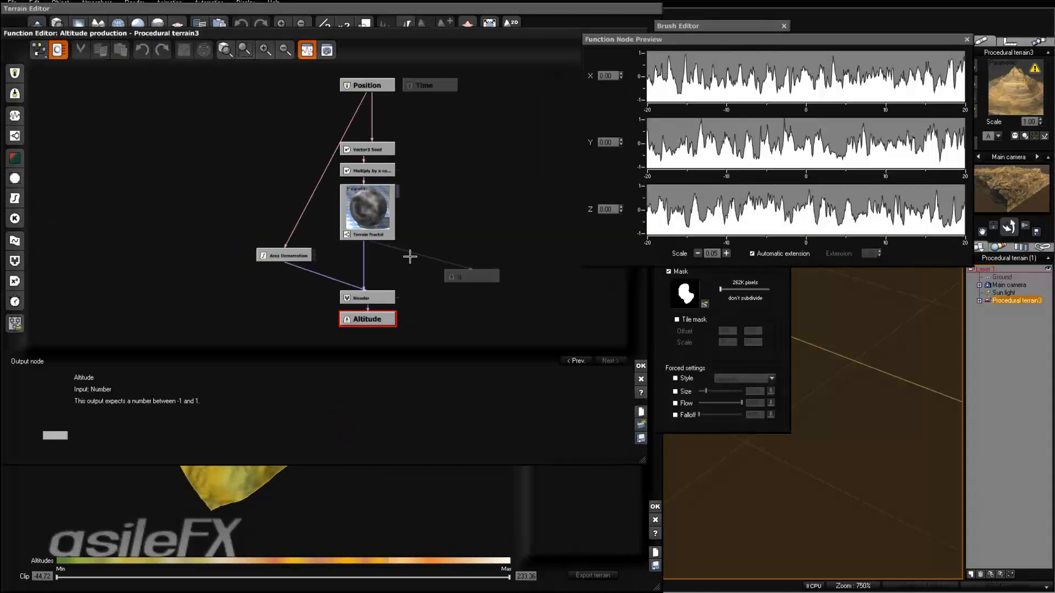
{"action": "left_click_drag", "start_coordinate": [486, 276], "coordinate": [467, 299]}
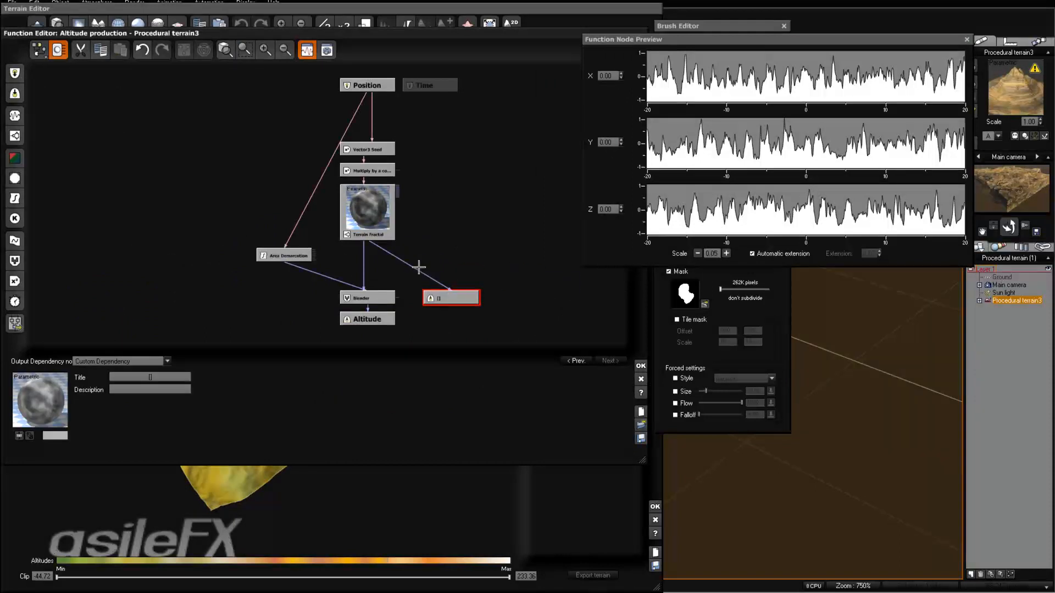
{"action": "left_click", "coordinate": [641, 366]}
{"action": "mouse_move", "coordinate": [421, 337]}
{"action": "right_mouse_down"}
{"action": "mouse_move", "coordinate": [476, 330]}
{"action": "mouse_move", "coordinate": [467, 308]}
{"action": "right_mouse_up"}
{"action": "scroll", "coordinate": [431, 330], "scroll_direction": "up", "scroll_amount": 3}
{"action": "right_click_drag", "start_coordinate": [434, 374], "coordinate": [458, 386]}
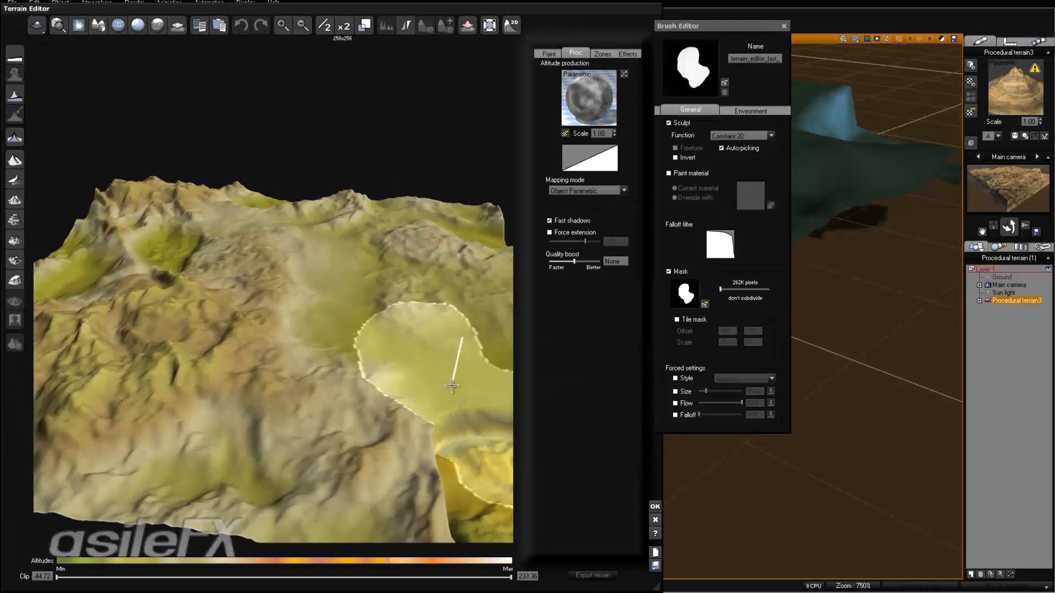
{"action": "left_click", "coordinate": [655, 506]}
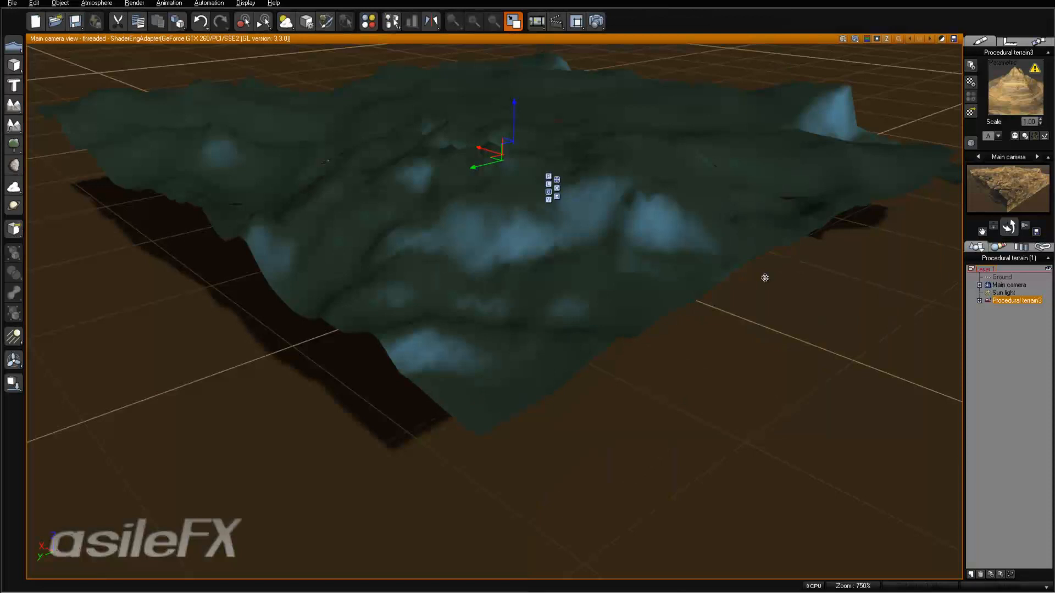
Step: Open the color production function of the terrain's material and examine its node graph from the inputs down to the blenders
{"action": "right_click", "coordinate": [1014, 86]}
{"action": "left_click", "coordinate": [1013, 83]}
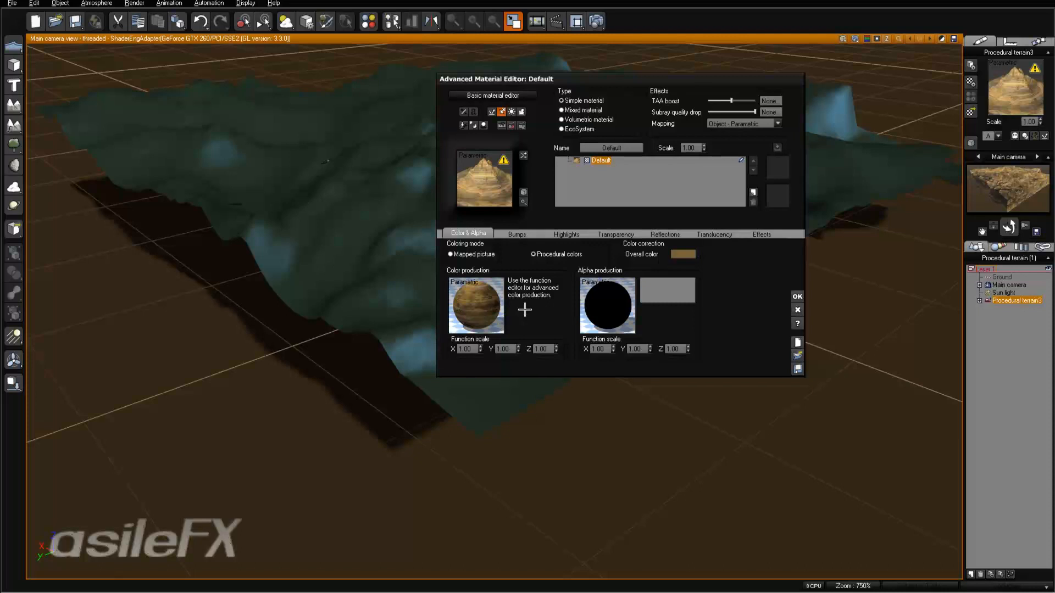
{"action": "right_click", "coordinate": [487, 288]}
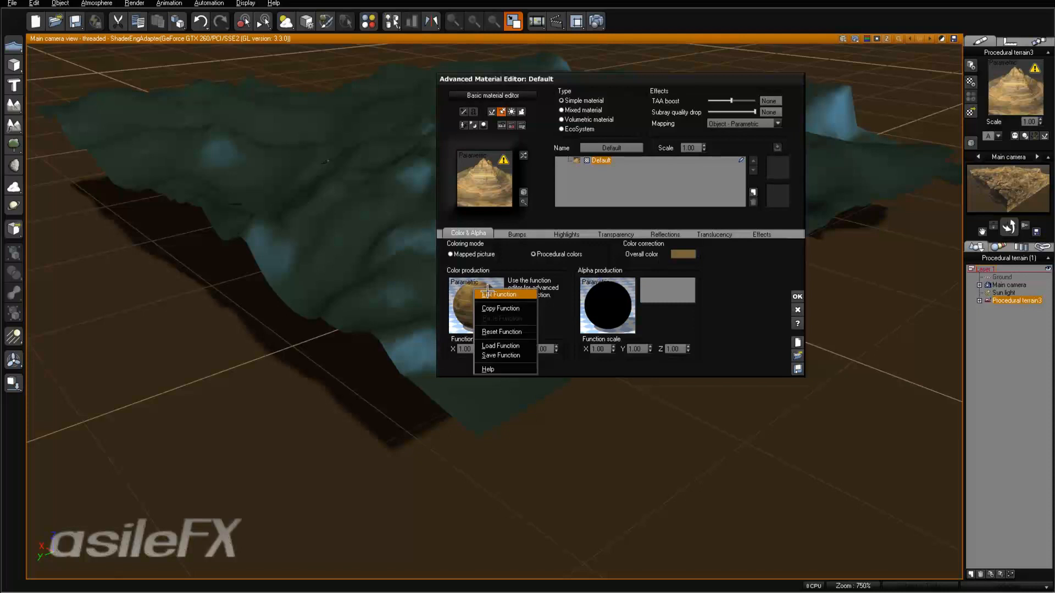
{"action": "left_click", "coordinate": [488, 291]}
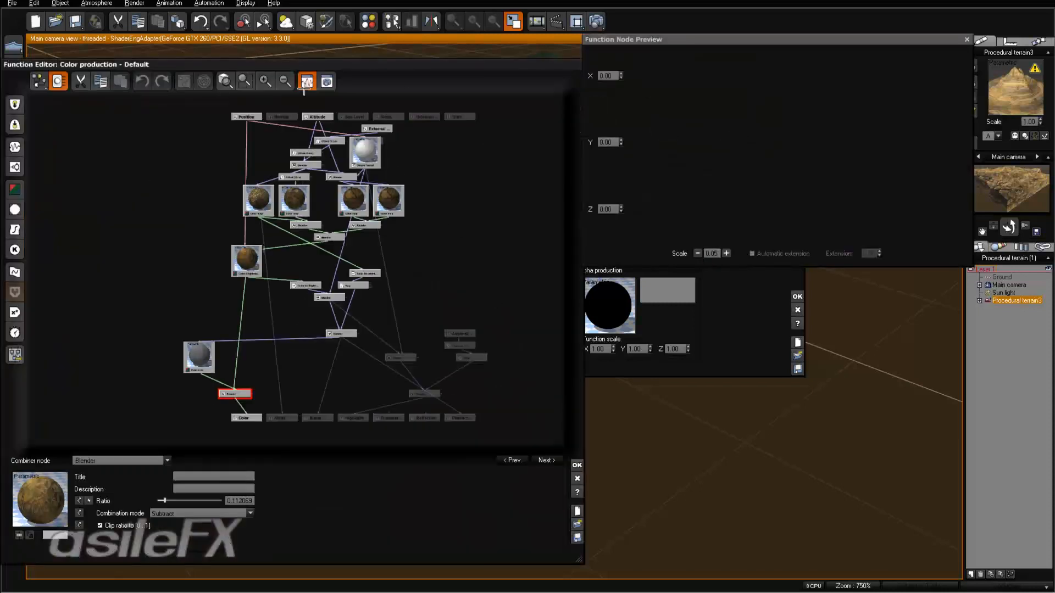
{"action": "left_click", "coordinate": [267, 81]}
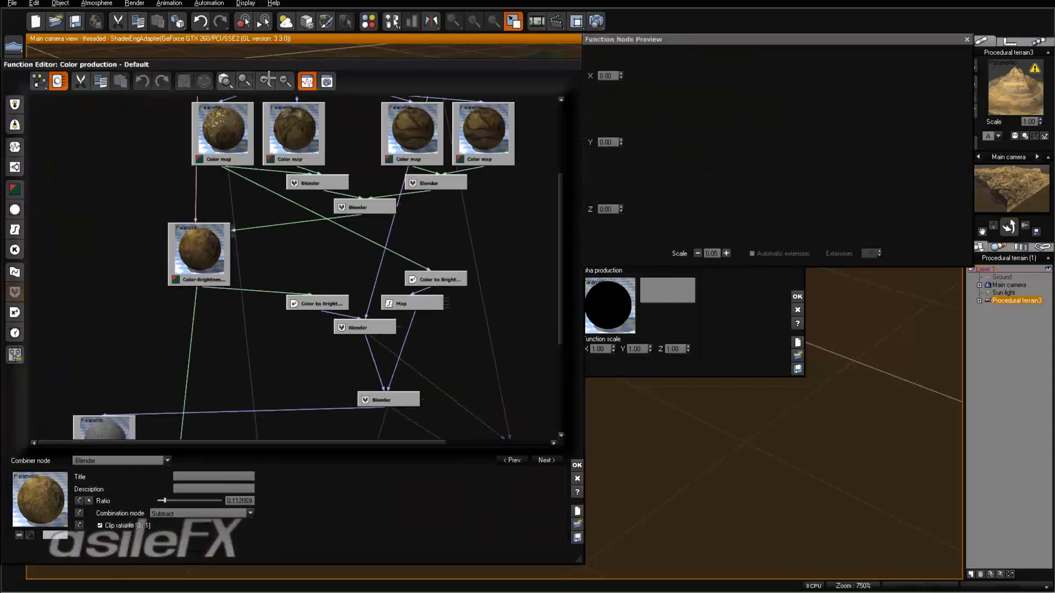
{"action": "left_click", "coordinate": [266, 80]}
{"action": "left_click", "coordinate": [267, 80]}
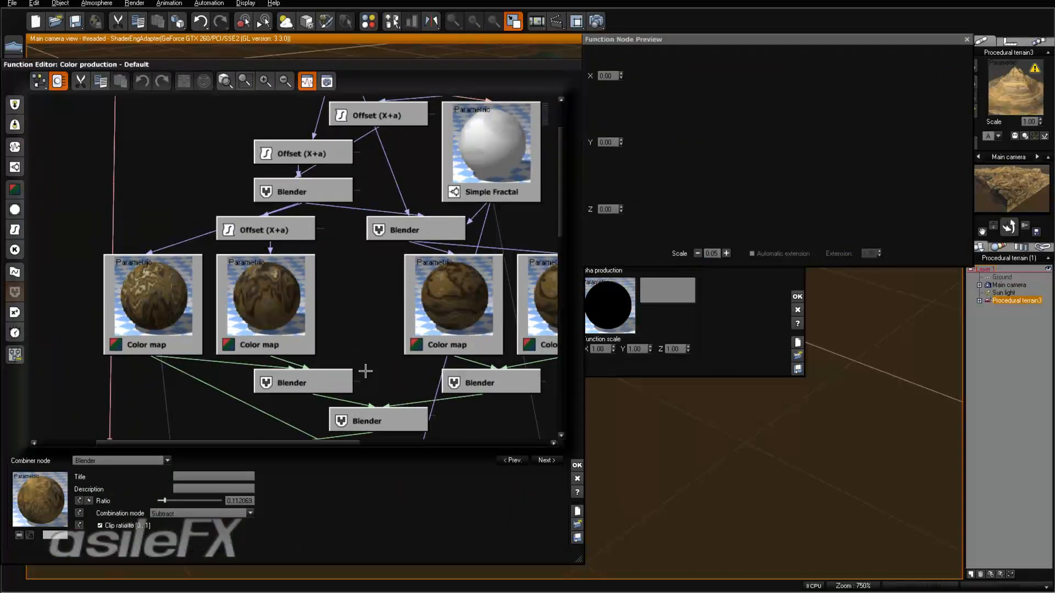
{"action": "middle_click_drag", "start_coordinate": [423, 378], "coordinate": [424, 141]}
{"action": "middle_click_drag", "start_coordinate": [426, 255], "coordinate": [429, 356]}
{"action": "middle_click_drag", "start_coordinate": [431, 221], "coordinate": [424, 402]}
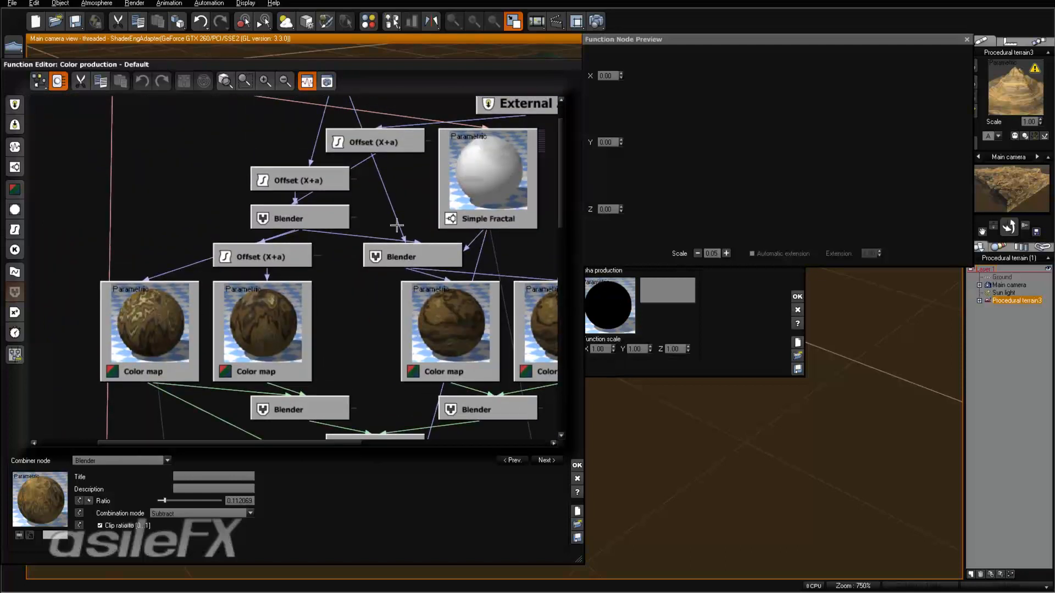
{"action": "middle_click_drag", "start_coordinate": [421, 197], "coordinate": [401, 289]}
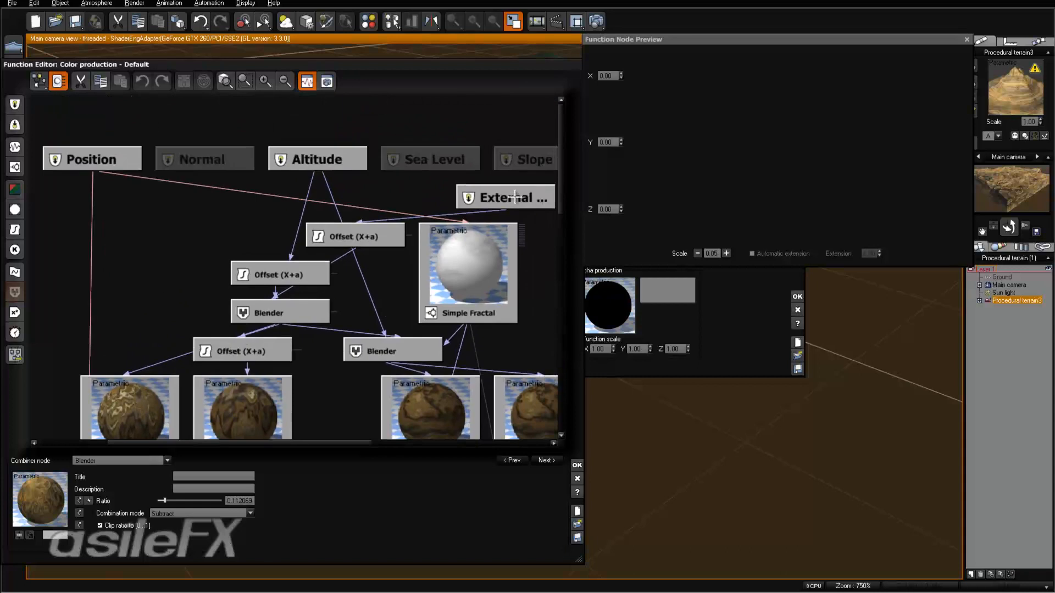
Step: Move the External Dependency input node closer to the Altitude input, and discard the function and material edits
{"action": "left_click", "coordinate": [494, 202]}
{"action": "left_click_drag", "start_coordinate": [500, 202], "coordinate": [387, 201]}
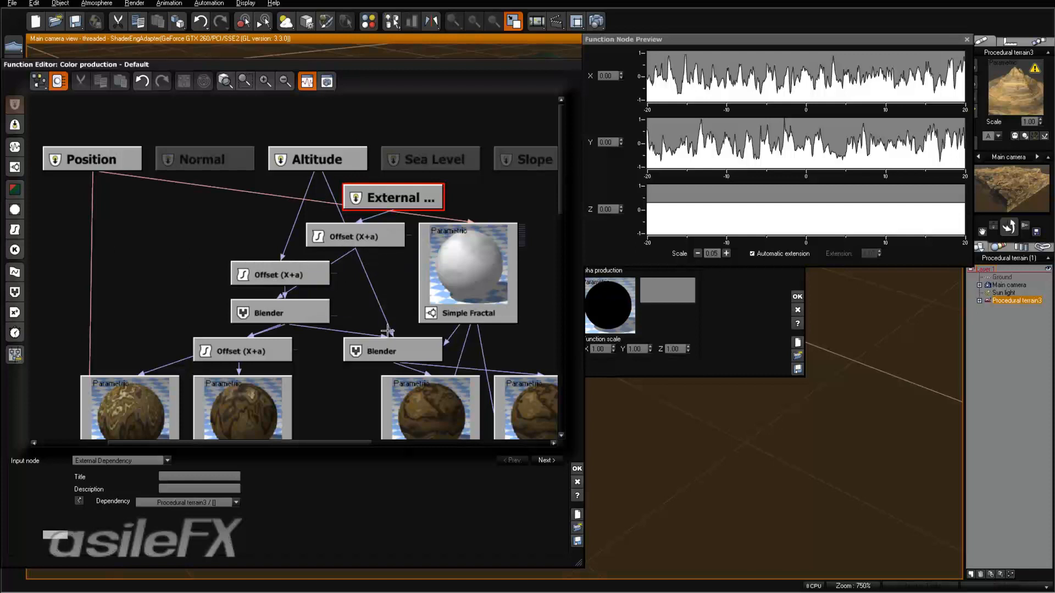
{"action": "scroll", "coordinate": [371, 261], "scroll_direction": "down", "scroll_amount": 3}
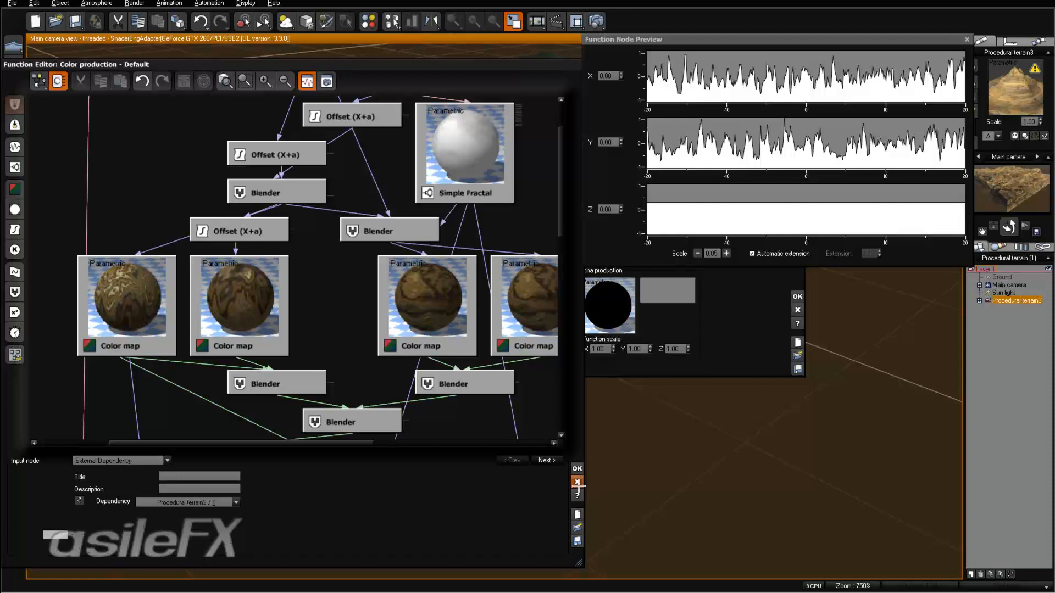
{"action": "left_click", "coordinate": [576, 482]}
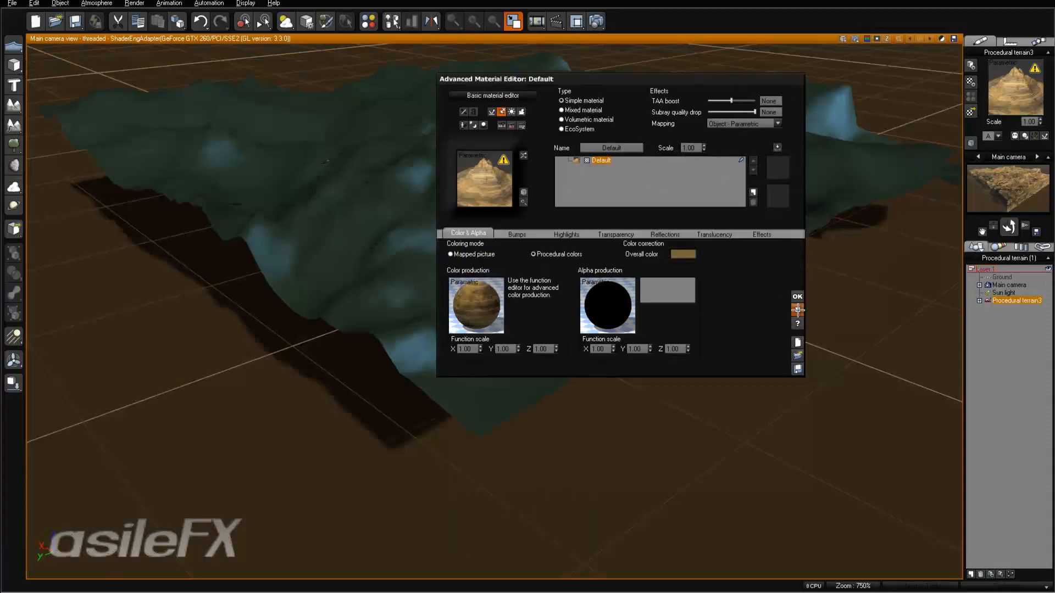
{"action": "left_click", "coordinate": [798, 311]}
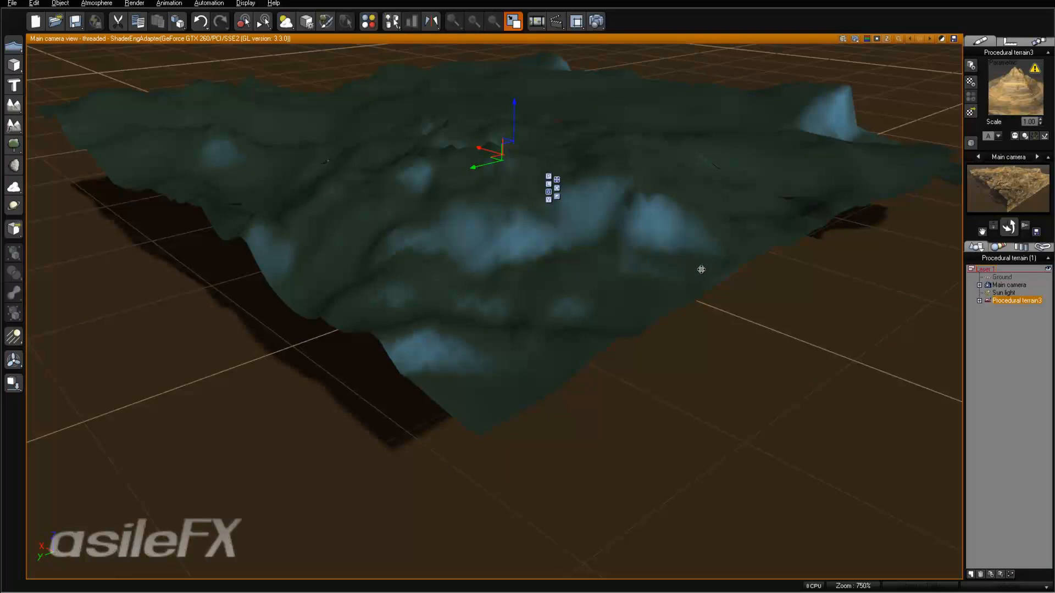
Step: Close the current scene without saving it and create a new default scene
{"action": "left_click", "coordinate": [11, 3]}
{"action": "left_click", "coordinate": [16, 42]}
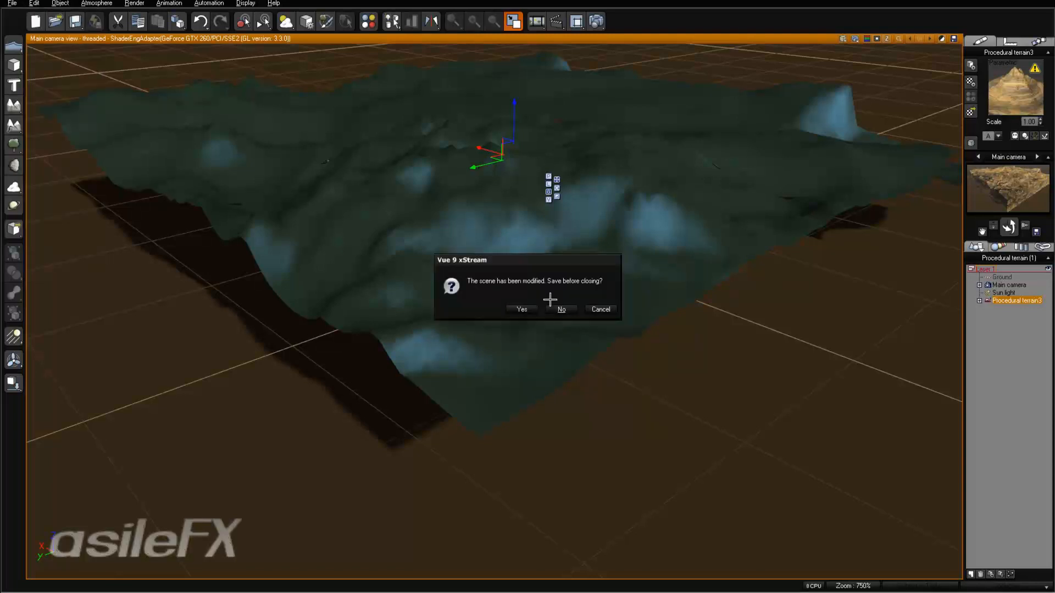
{"action": "left_click", "coordinate": [556, 308]}
{"action": "left_click", "coordinate": [12, 3]}
{"action": "left_click", "coordinate": [16, 16]}
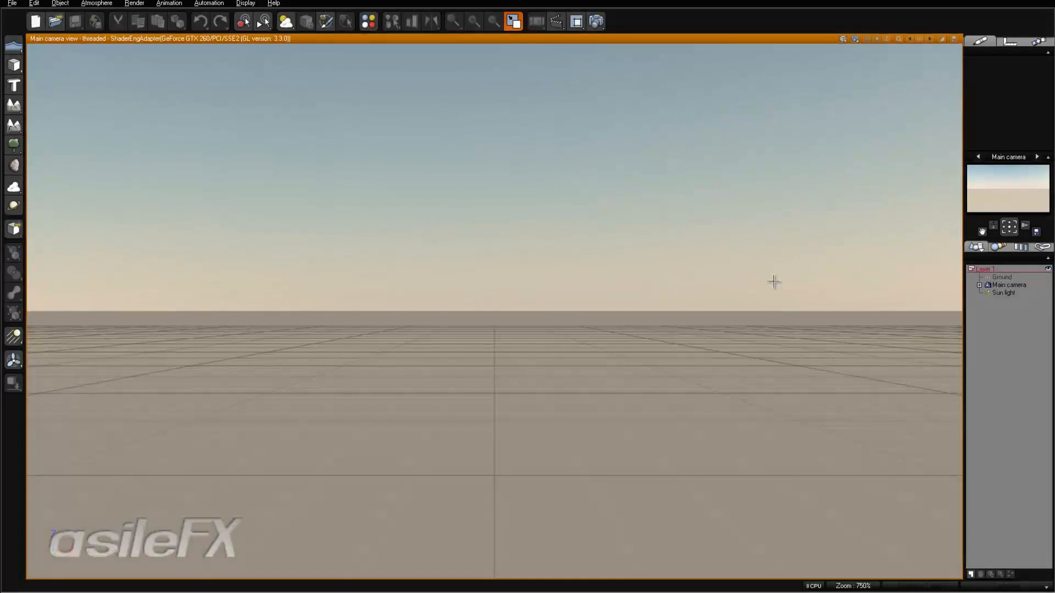
Step: Add a standard procedural terrain to the empty scene
{"action": "left_click", "coordinate": [11, 126]}
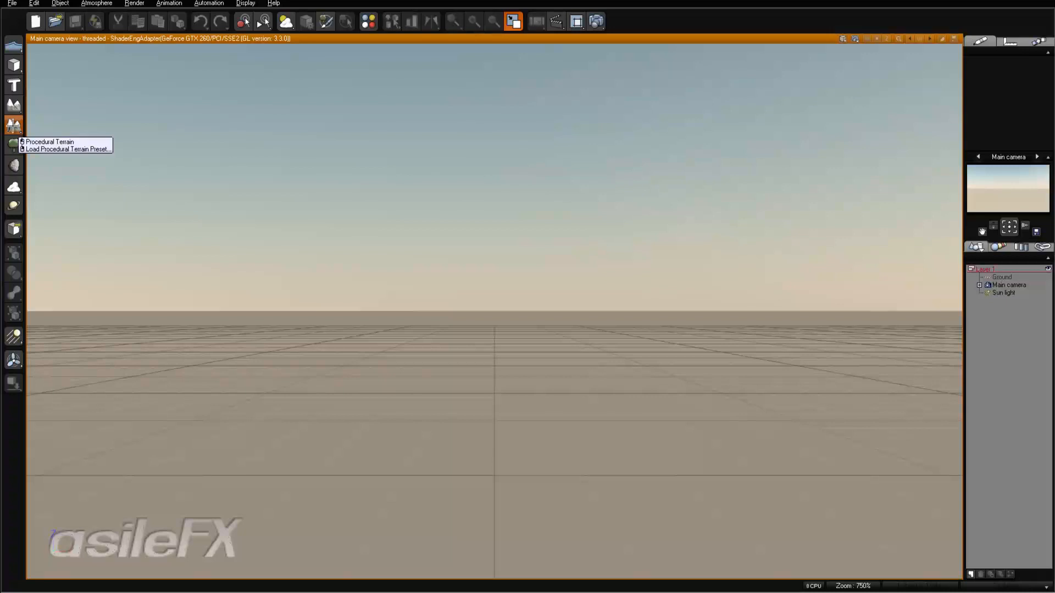
{"action": "left_click", "coordinate": [48, 142]}
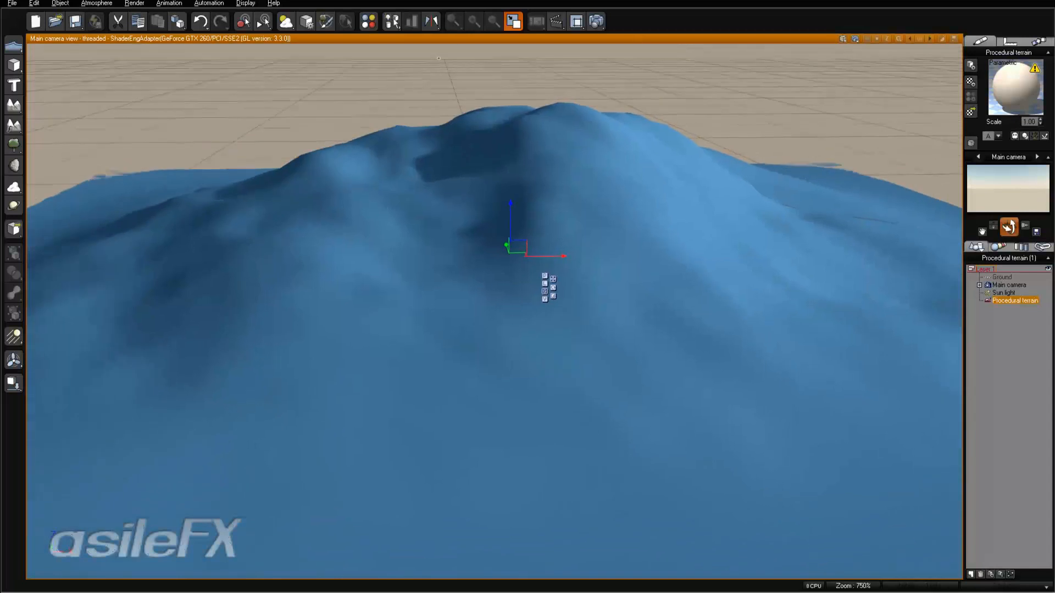
{"action": "left_click_drag", "start_coordinate": [1008, 226], "coordinate": [502, 405]}
{"action": "scroll", "coordinate": [792, 286], "scroll_direction": "down", "scroll_amount": 5}
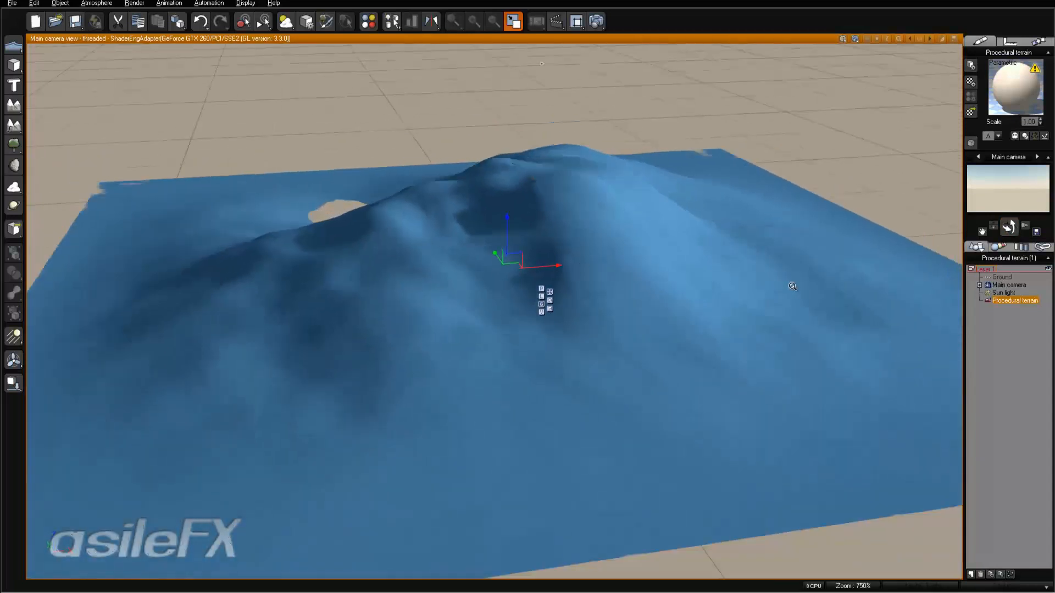
{"action": "right_click", "coordinate": [587, 261]}
{"action": "left_click", "coordinate": [646, 464]}
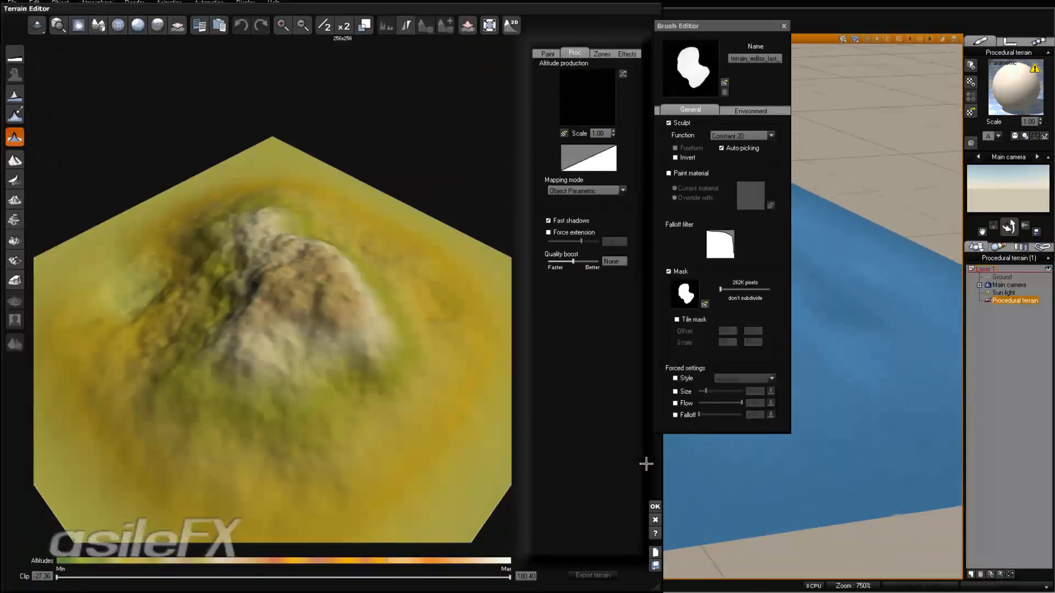
{"action": "right_click", "coordinate": [841, 358]}
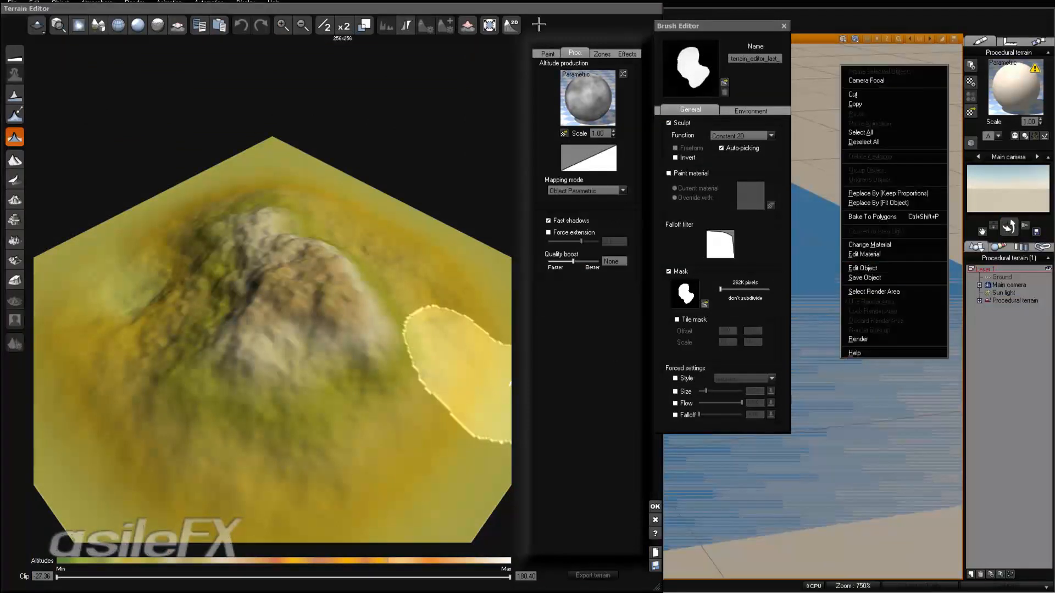
{"action": "left_click", "coordinate": [654, 506]}
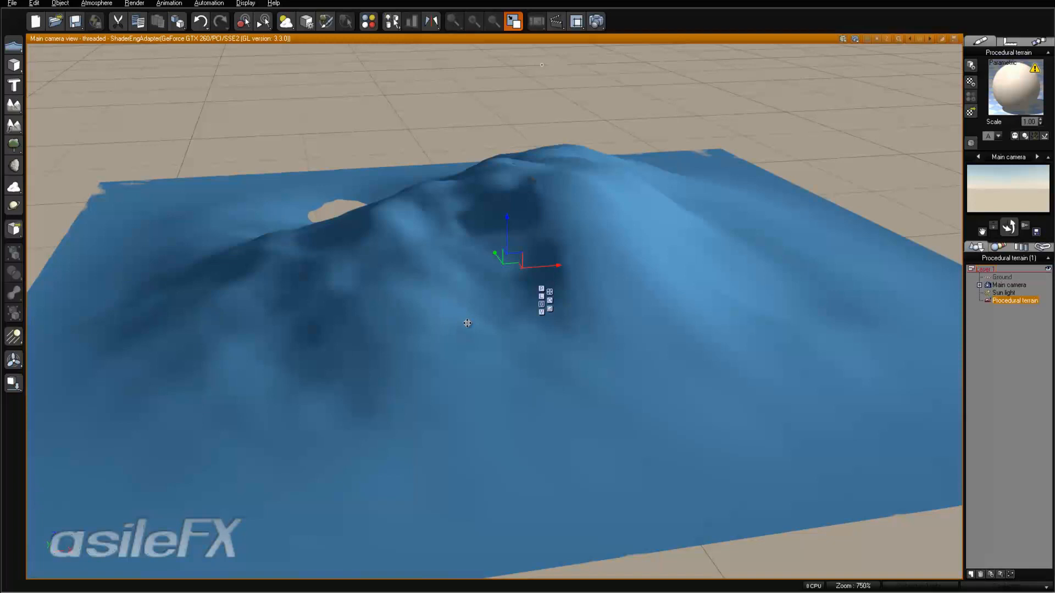
Step: Open the procedural terrain in the Terrain Editor and turn off its zero edges setting
{"action": "double_click", "coordinate": [561, 183]}
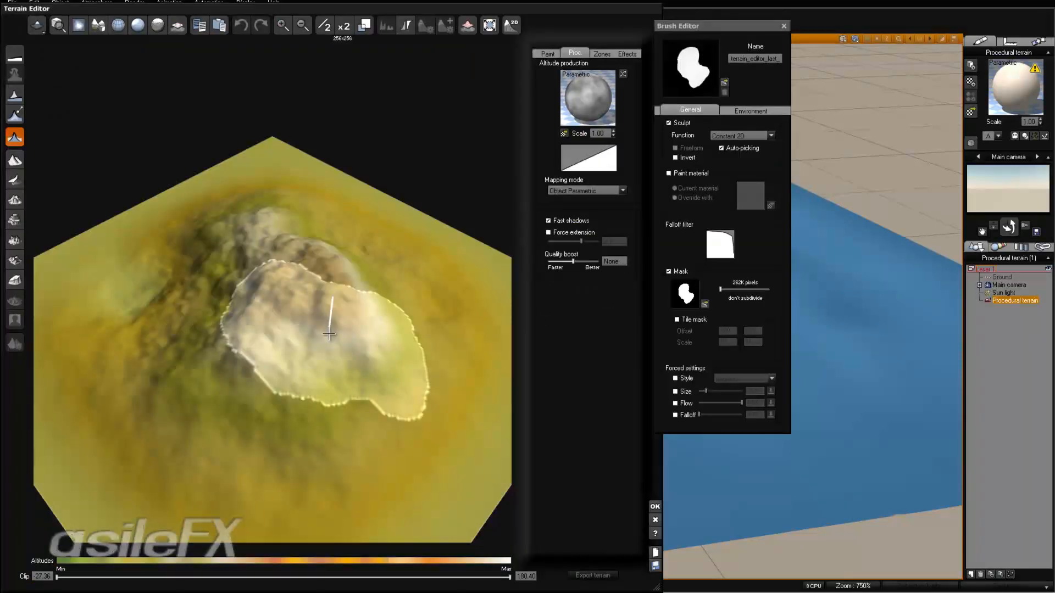
{"action": "right_click_drag", "start_coordinate": [348, 328], "coordinate": [431, 353]}
{"action": "scroll", "coordinate": [431, 353], "scroll_direction": "up", "scroll_amount": 3}
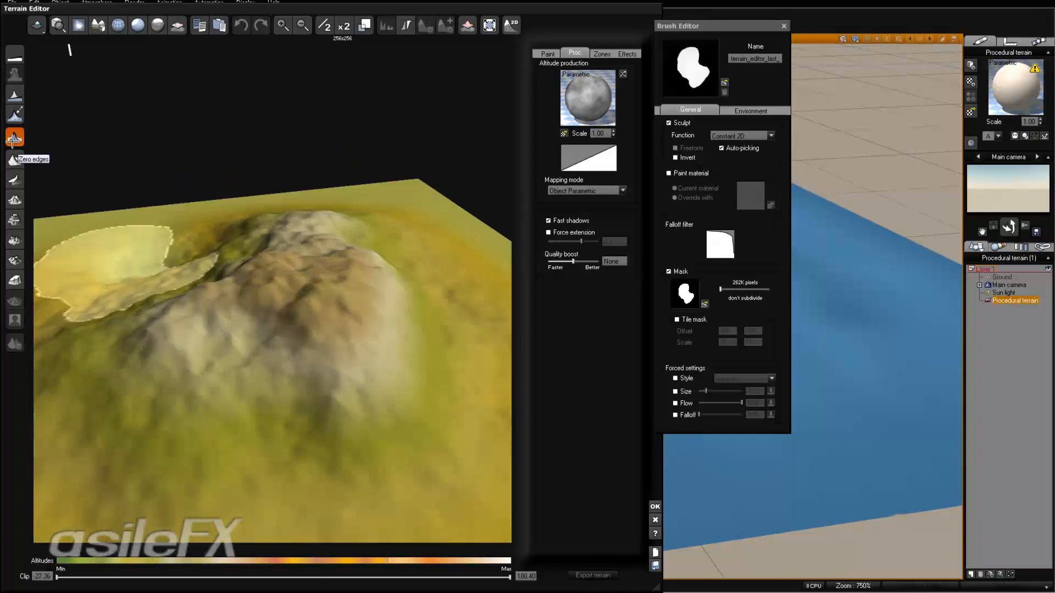
{"action": "scroll", "coordinate": [341, 242], "scroll_direction": "down", "scroll_amount": 5}
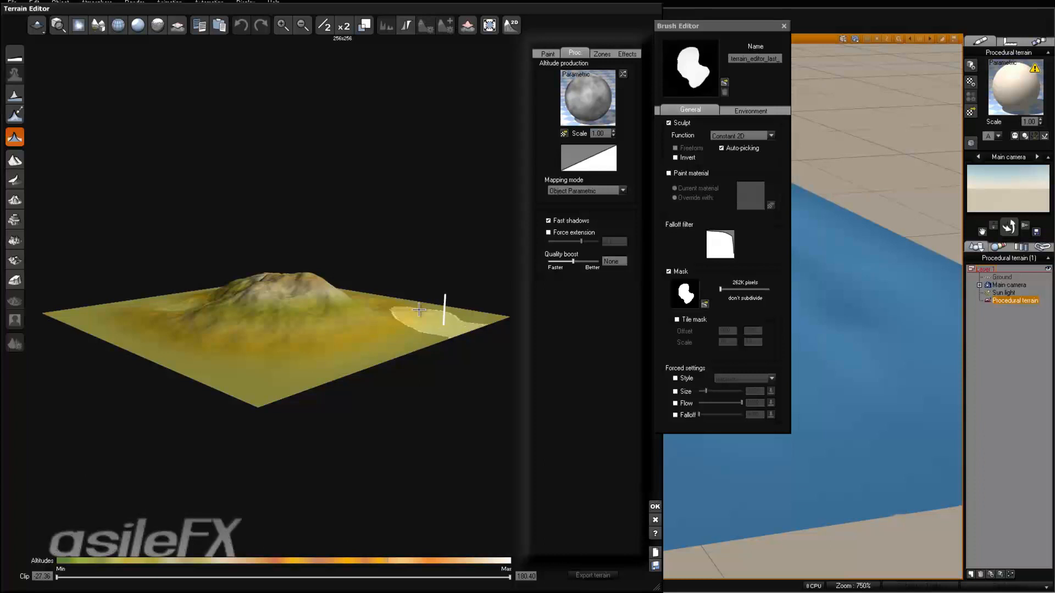
{"action": "right_click_drag", "start_coordinate": [478, 341], "coordinate": [477, 379]}
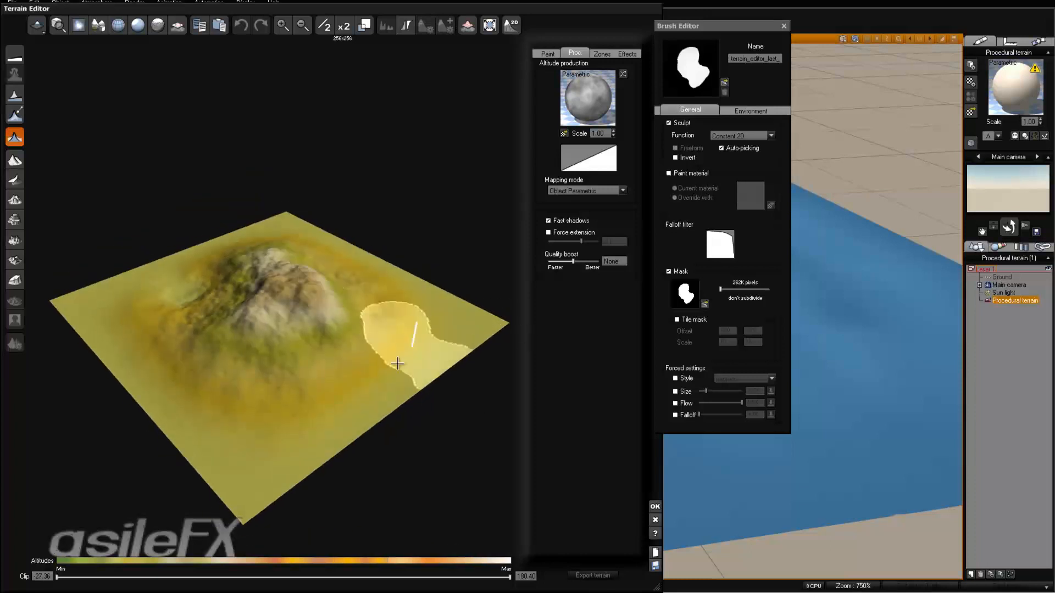
{"action": "right_click_drag", "start_coordinate": [397, 363], "coordinate": [499, 261]}
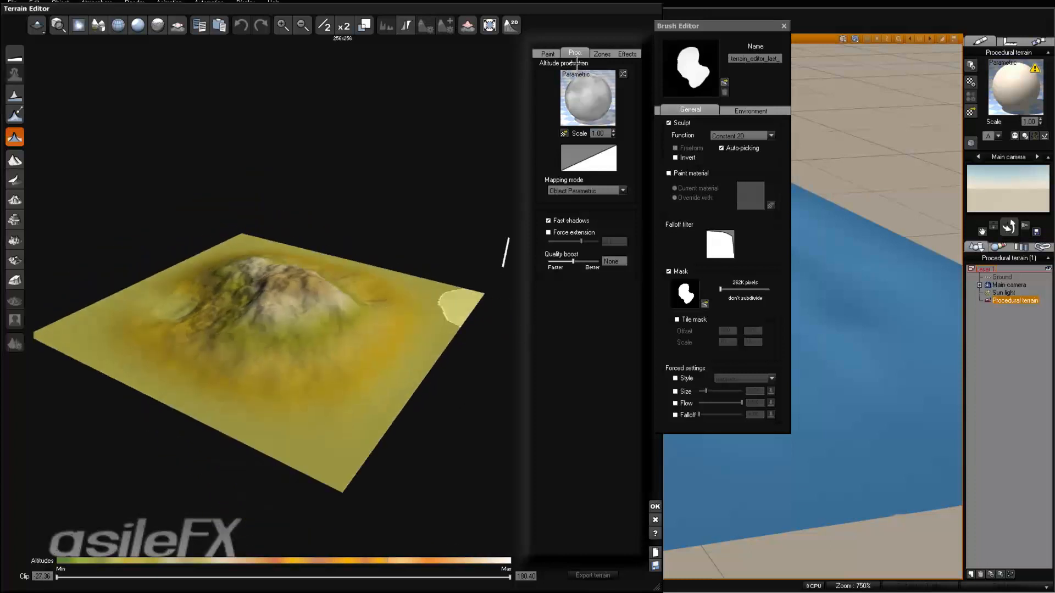
{"action": "left_click", "coordinate": [10, 135]}
{"action": "right_click_drag", "start_coordinate": [368, 330], "coordinate": [271, 326]}
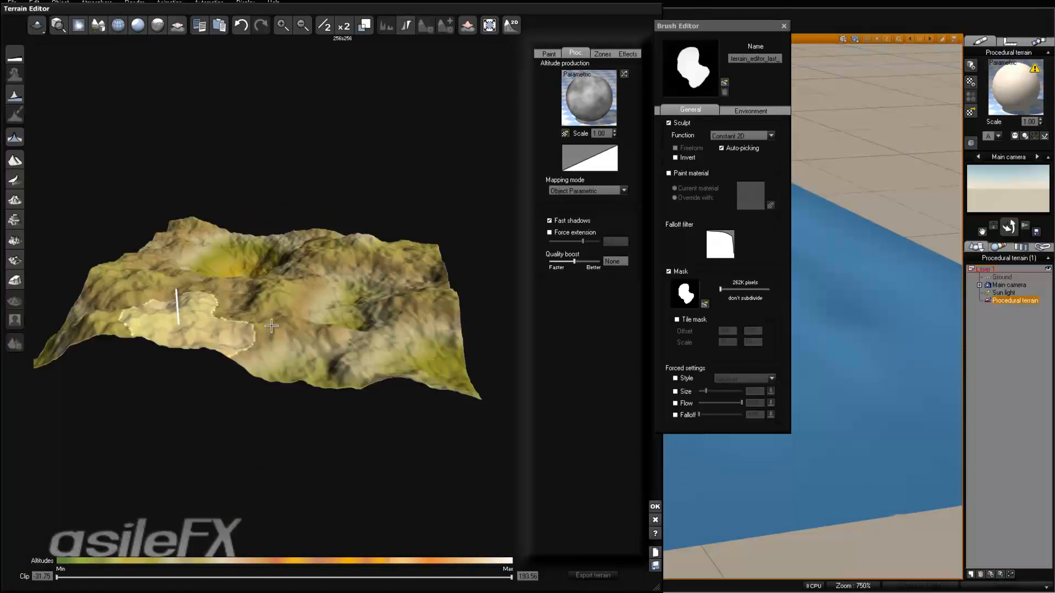
Step: Open the altitude production function for editing and arrange the Function Editor and Function Node Preview windows side by side
{"action": "right_click", "coordinate": [580, 89]}
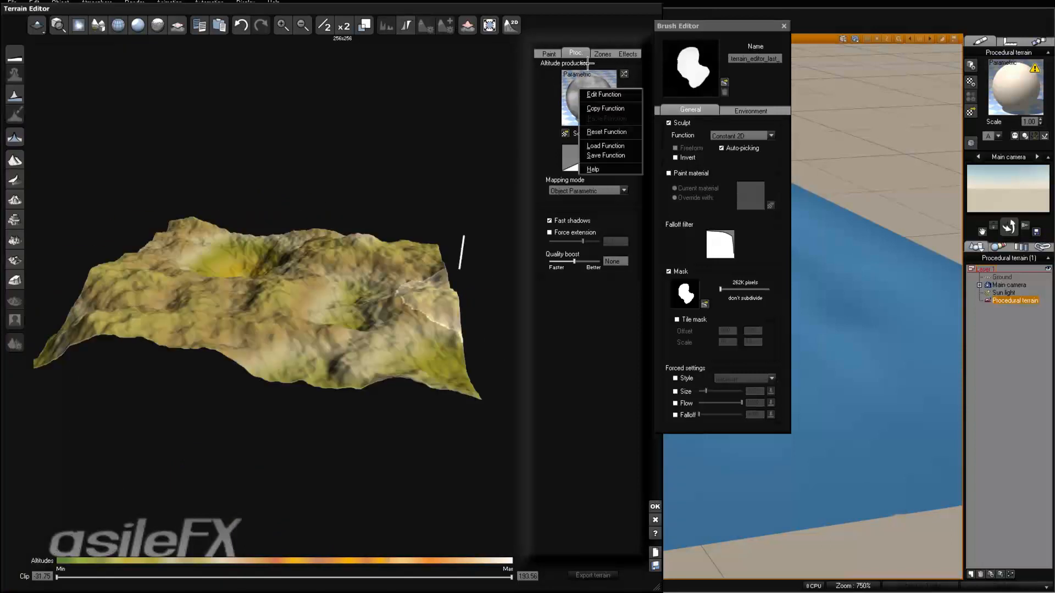
{"action": "left_click", "coordinate": [563, 45]}
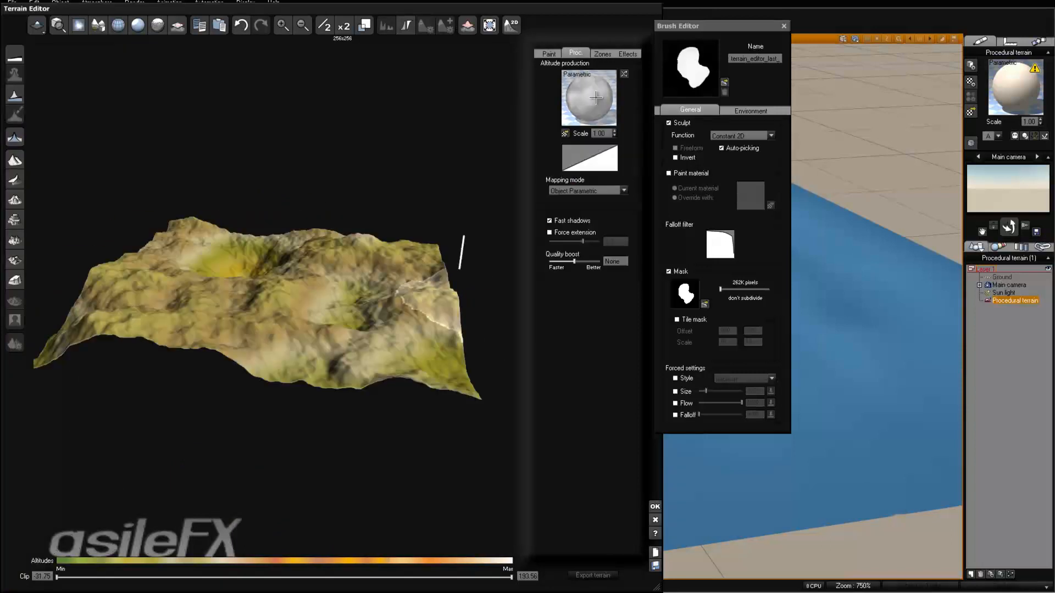
{"action": "right_click", "coordinate": [584, 80]}
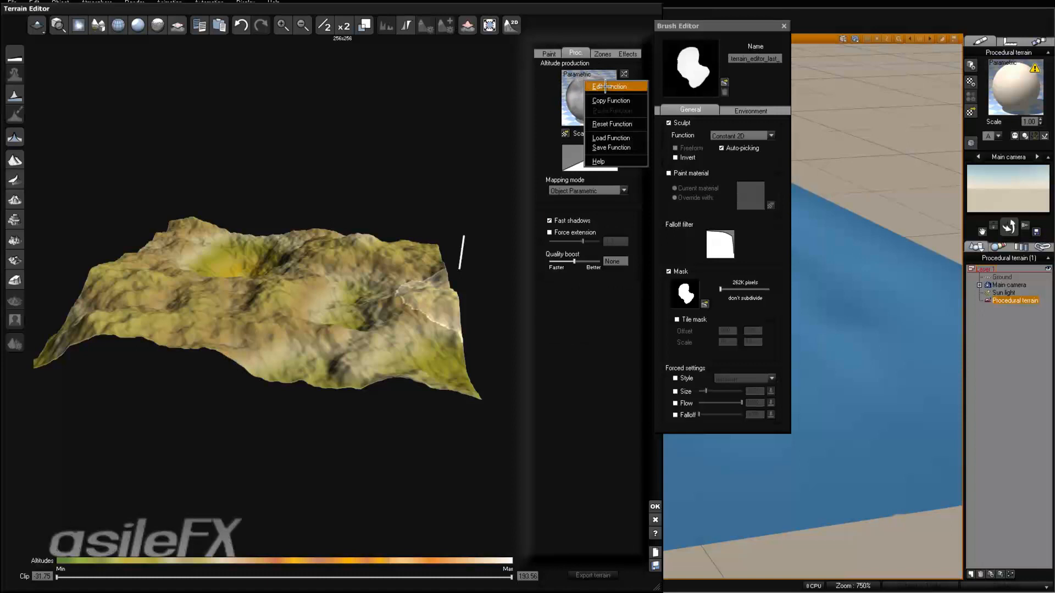
{"action": "left_click", "coordinate": [605, 86]}
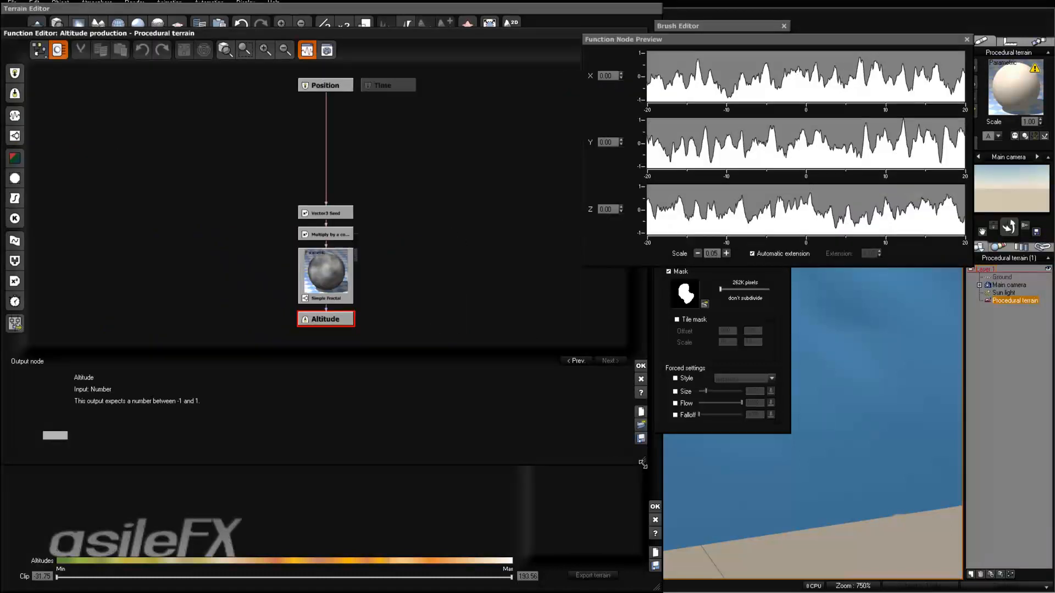
{"action": "left_click_drag", "start_coordinate": [642, 464], "coordinate": [623, 488]}
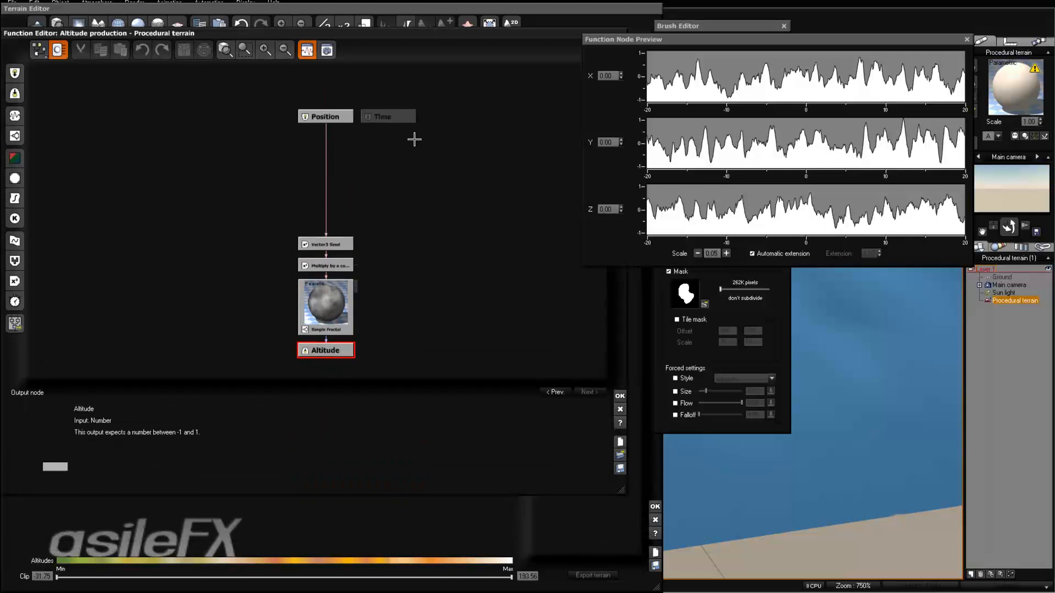
{"action": "left_click_drag", "start_coordinate": [604, 36], "coordinate": [655, 13]}
{"action": "left_click_drag", "start_coordinate": [735, 21], "coordinate": [737, 13]}
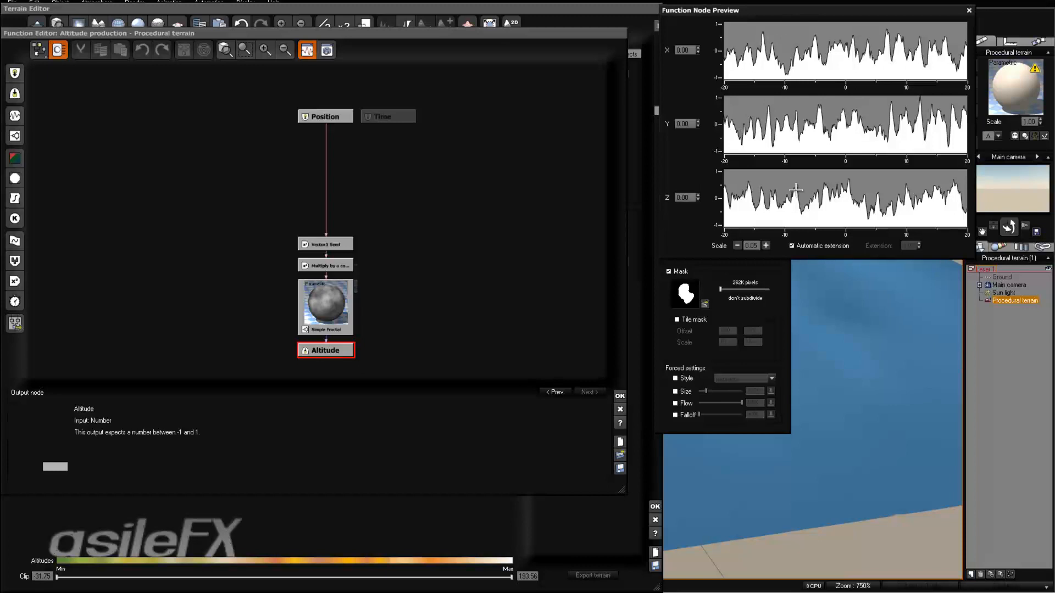
Step: Show the Function Output Observer, fit its window beneath the node preview, and rotate the previewed terrain
{"action": "left_click", "coordinate": [328, 50]}
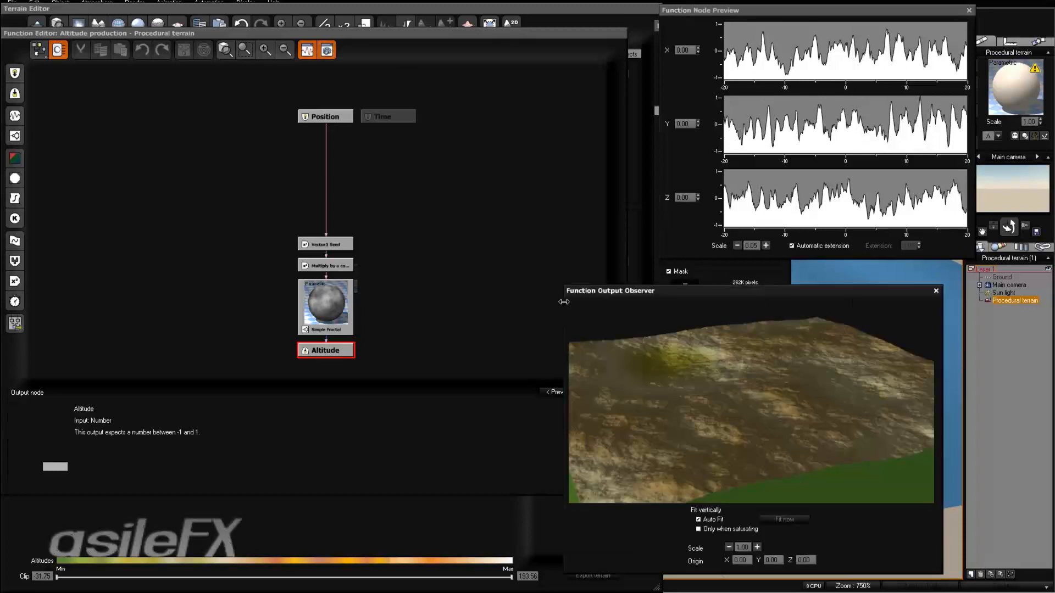
{"action": "left_click_drag", "start_coordinate": [564, 287], "coordinate": [607, 275]}
{"action": "left_click_drag", "start_coordinate": [681, 283], "coordinate": [736, 272]}
{"action": "left_click_drag", "start_coordinate": [887, 432], "coordinate": [836, 412]}
Step: Move the Simple Fractal node up with its input nodes, away from the Altitude output, and accept the function
{"action": "left_click", "coordinate": [329, 284]}
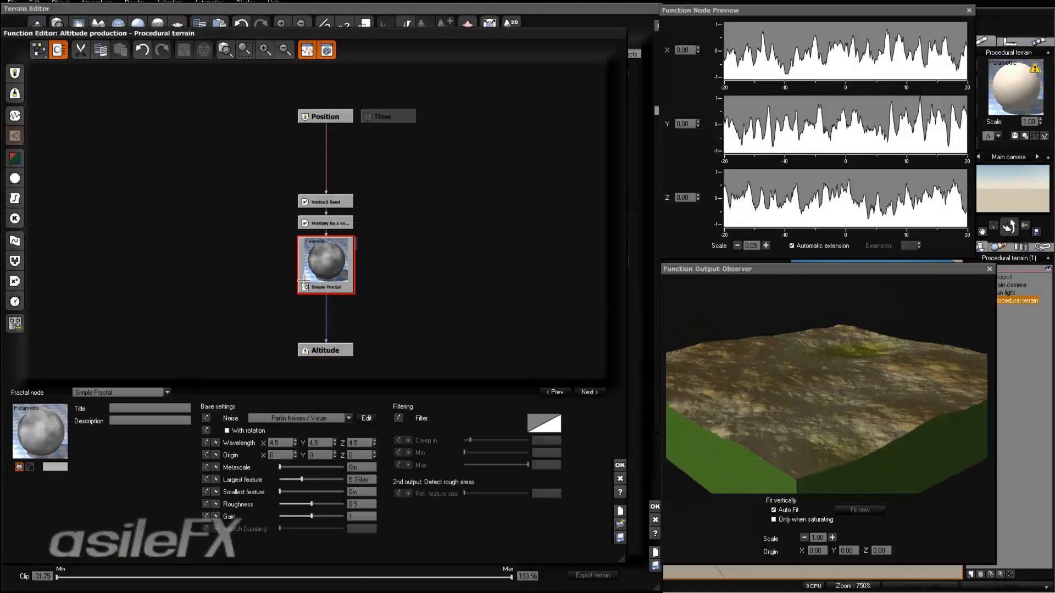
{"action": "left_click", "coordinate": [266, 50]}
{"action": "left_click_drag", "start_coordinate": [395, 261], "coordinate": [356, 177]}
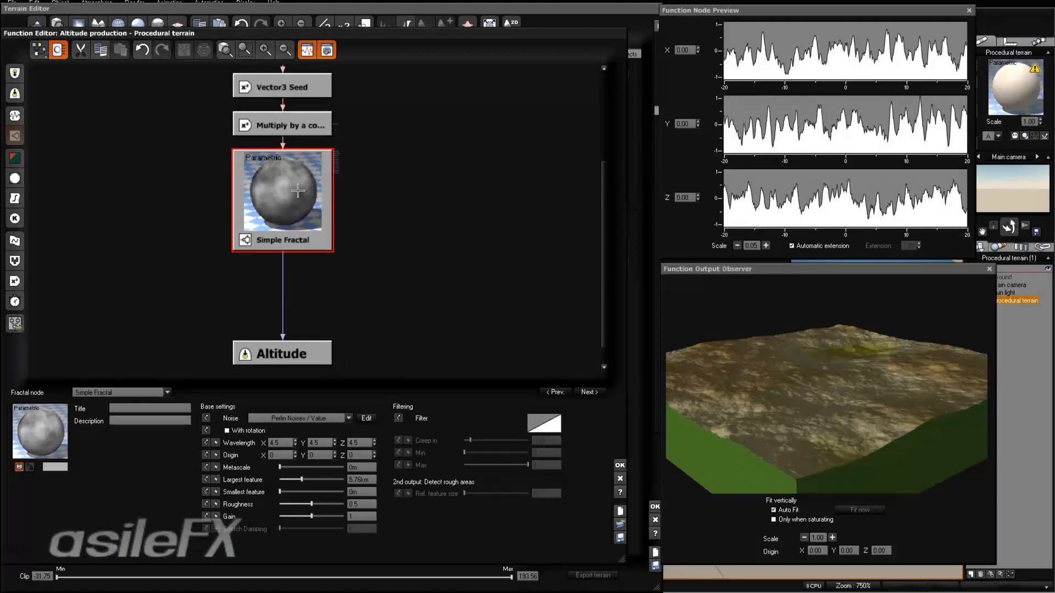
{"action": "left_click", "coordinate": [303, 83]}
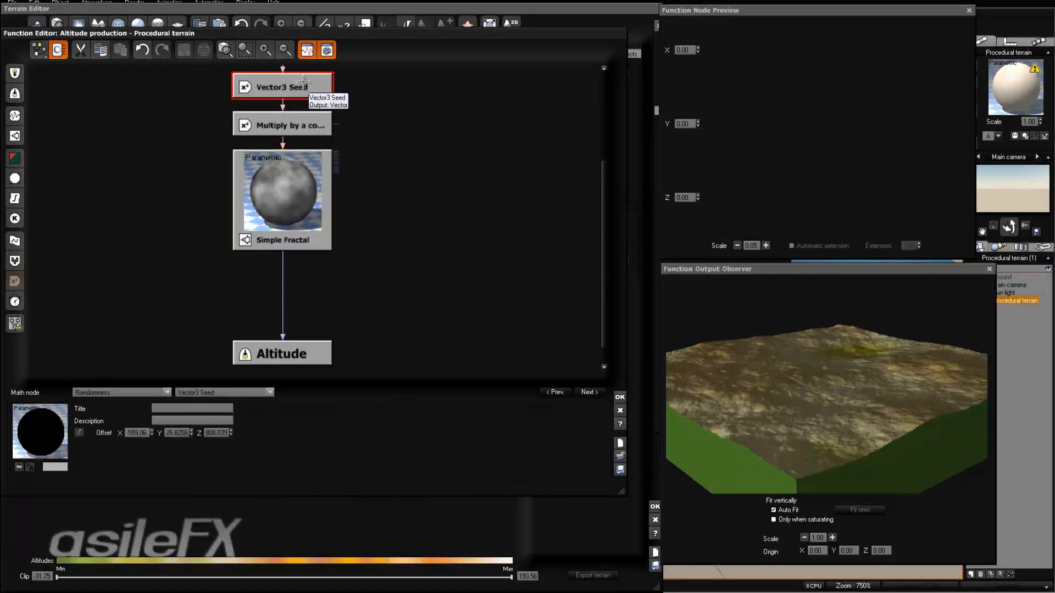
{"action": "middle_click_drag", "start_coordinate": [310, 169], "coordinate": [327, 197]}
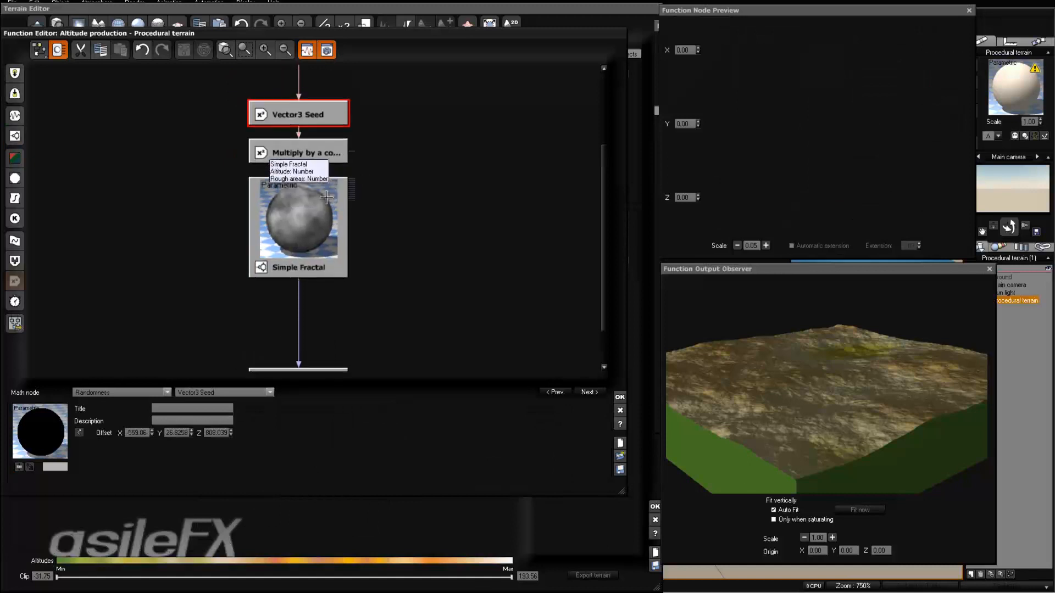
{"action": "left_click", "coordinate": [620, 397]}
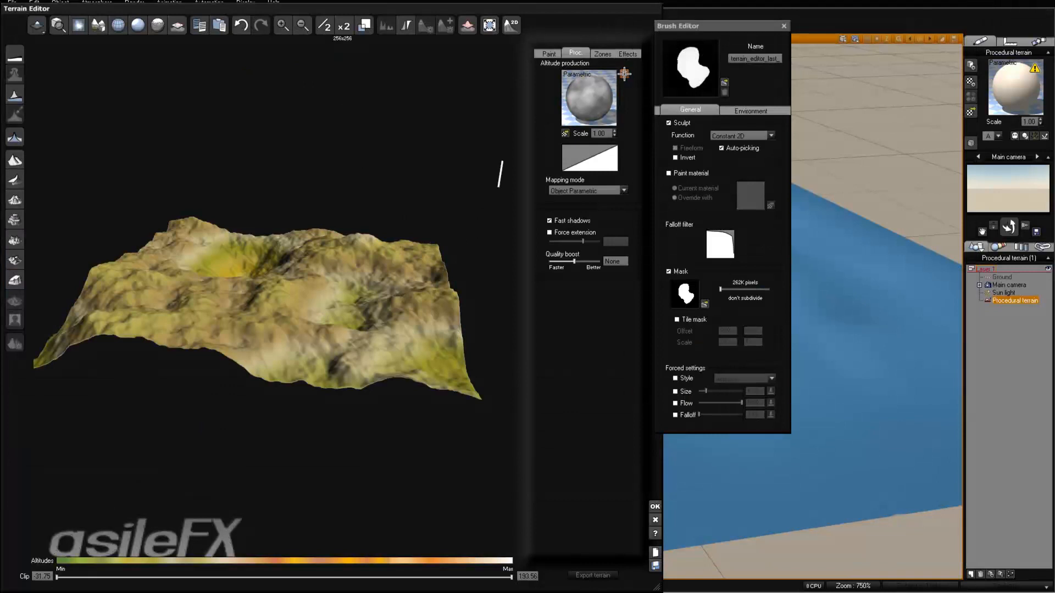
Step: Check the Multiply by a constant node in the altitude function, and view the terrain's available mapping modes
{"action": "right_click", "coordinate": [602, 82]}
{"action": "left_click", "coordinate": [608, 89]}
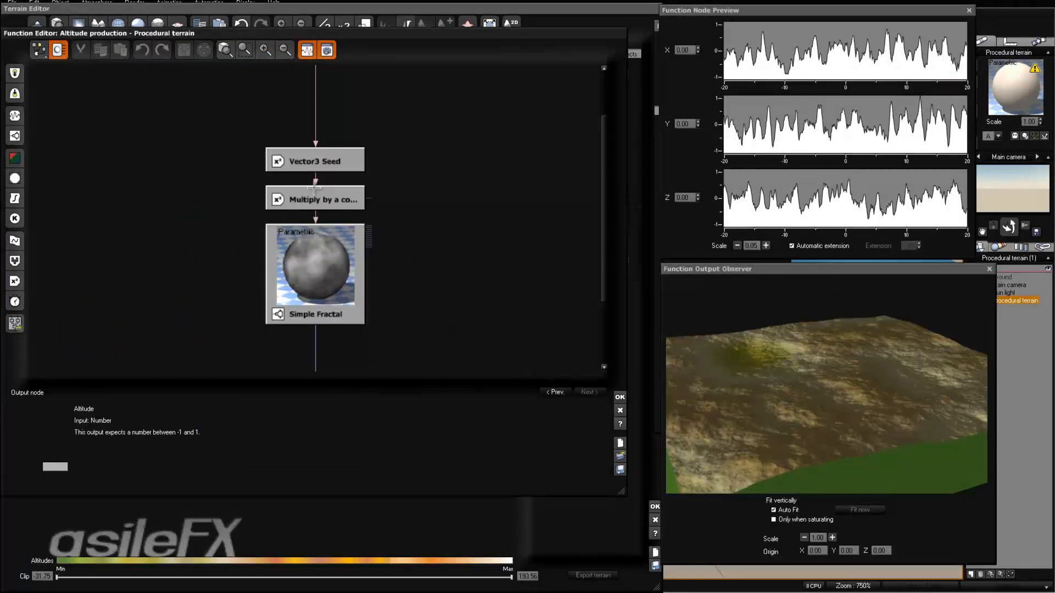
{"action": "left_click", "coordinate": [321, 195]}
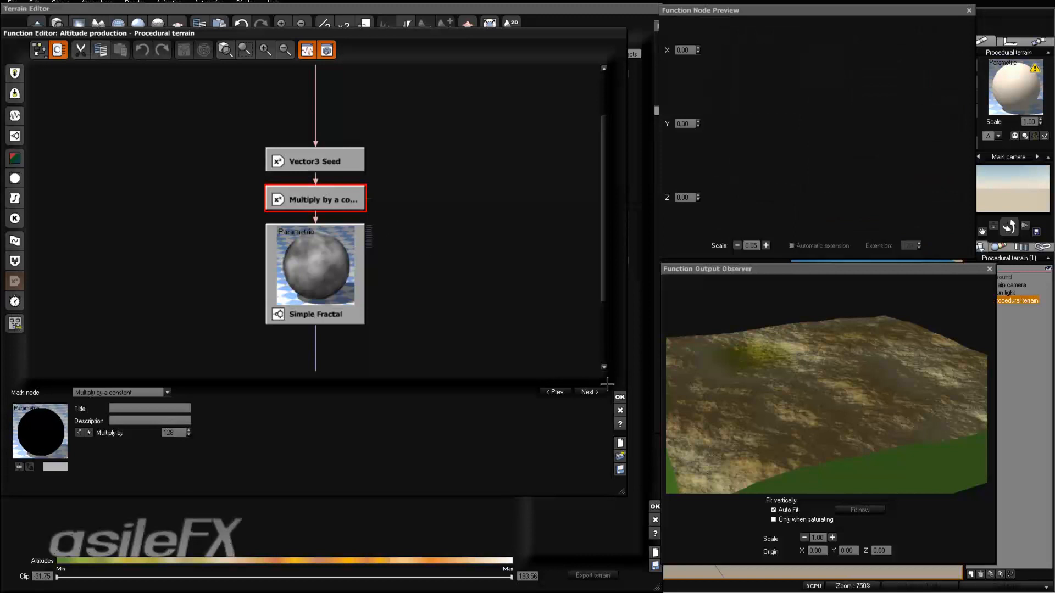
{"action": "left_click", "coordinate": [620, 397]}
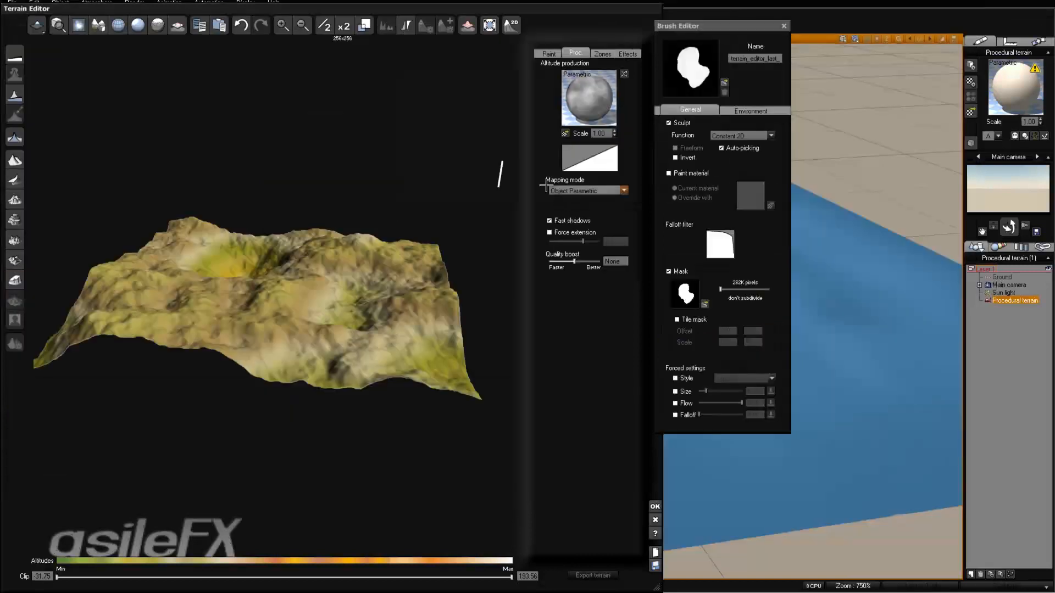
{"action": "left_click", "coordinate": [582, 190]}
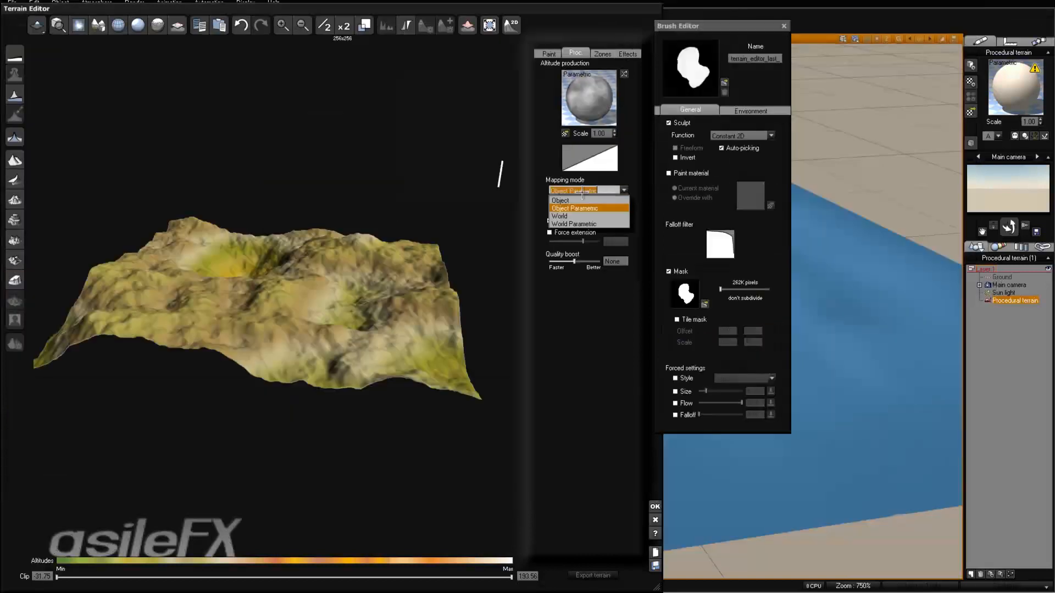
{"action": "left_click", "coordinate": [636, 163]}
Step: Reopen the altitude production function and examine the settings of the Simple Fractal and Multiply by a constant nodes
{"action": "right_click", "coordinate": [597, 111]}
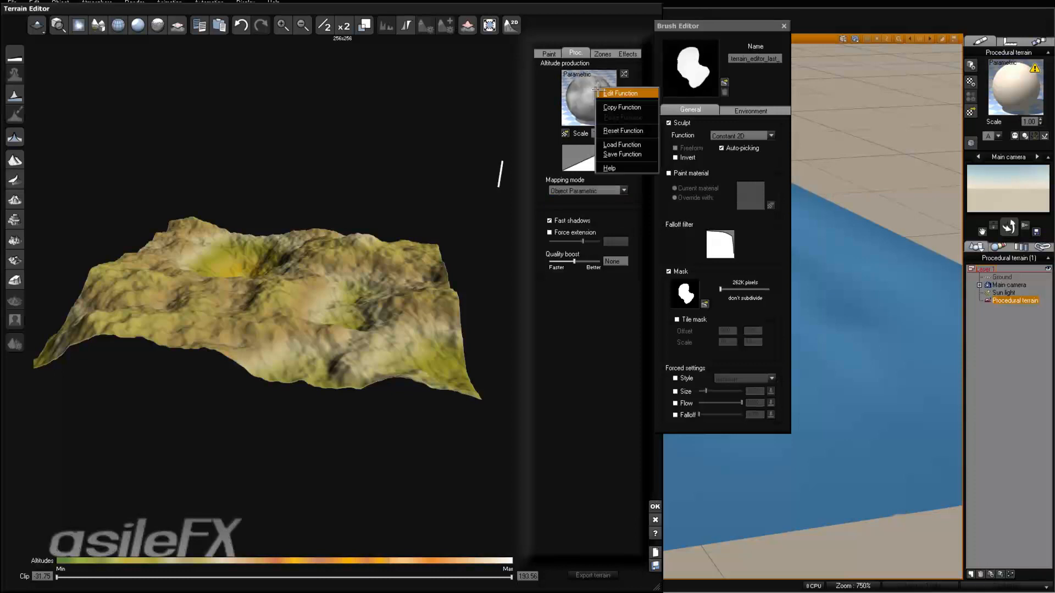
{"action": "left_click", "coordinate": [604, 91]}
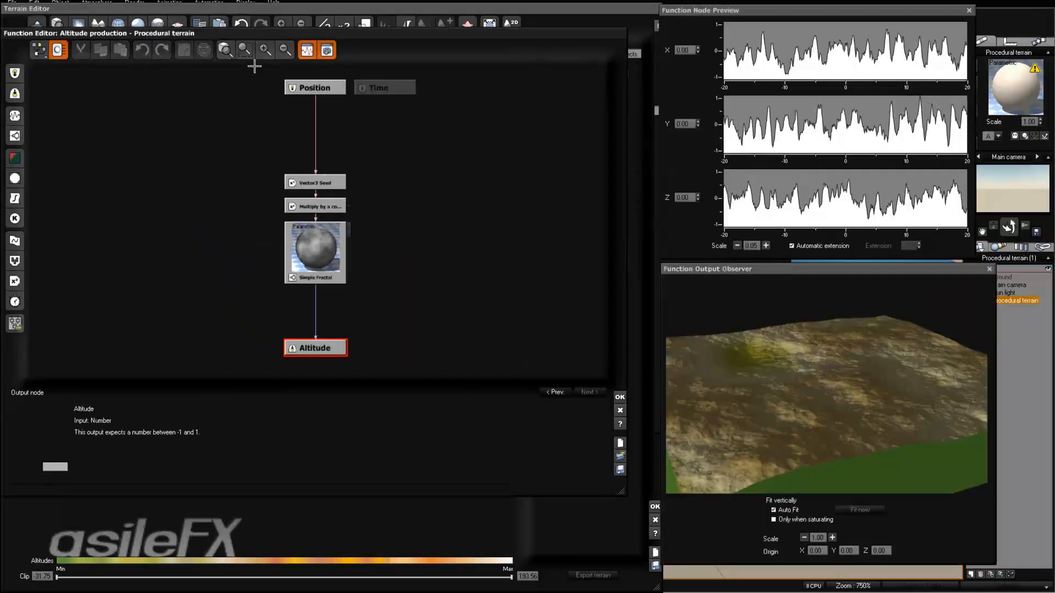
{"action": "left_click", "coordinate": [266, 49]}
{"action": "left_click", "coordinate": [333, 245]}
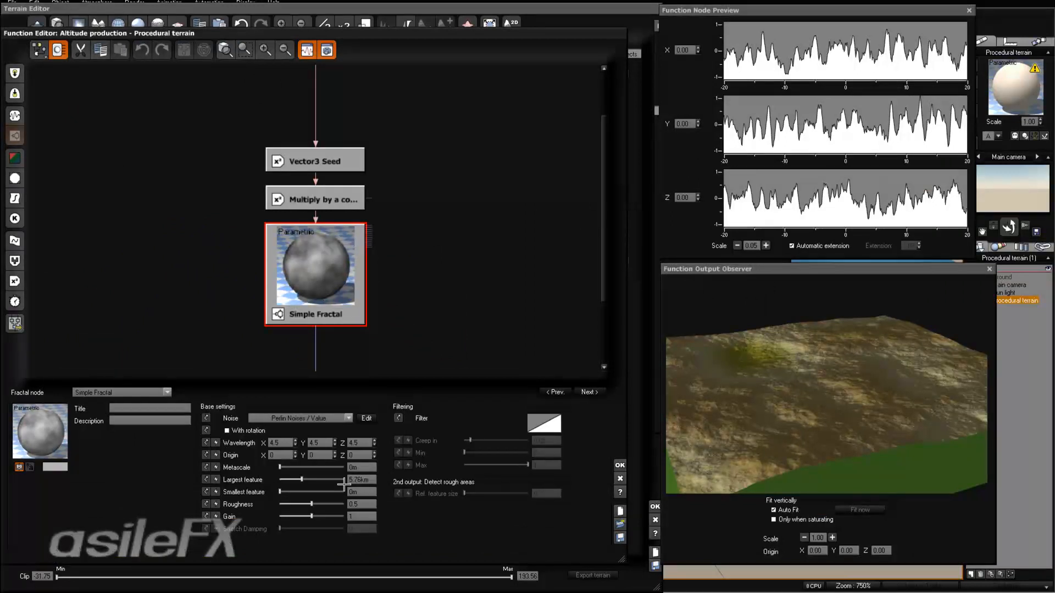
{"action": "middle_click_drag", "start_coordinate": [379, 297], "coordinate": [378, 231]}
{"action": "left_click", "coordinate": [321, 131]}
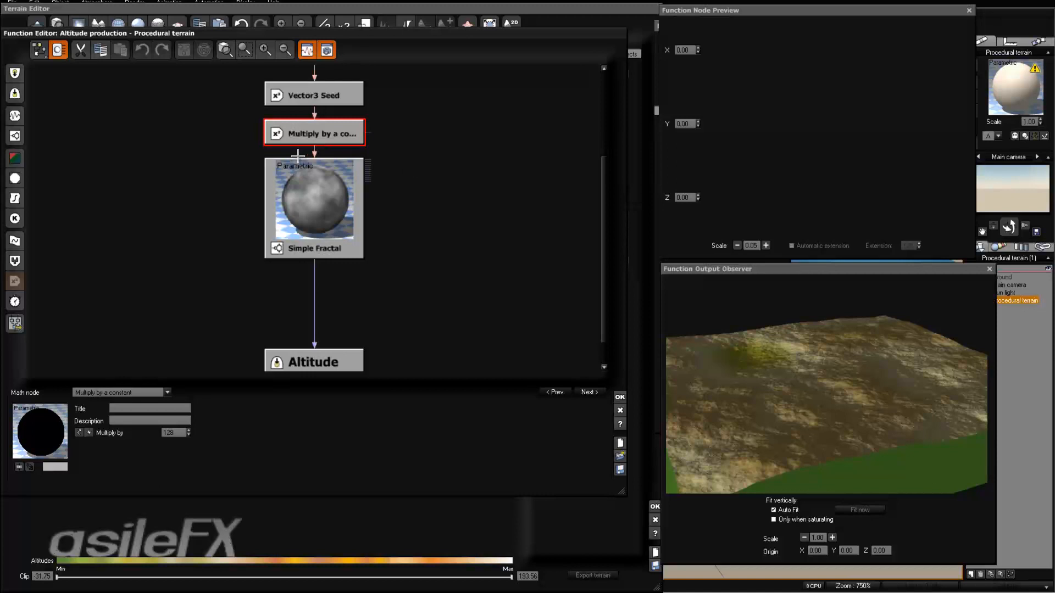
{"action": "left_click", "coordinate": [316, 128]}
Step: Change the Simple Fractal node's type to Terrain Fractal
{"action": "left_click", "coordinate": [318, 196]}
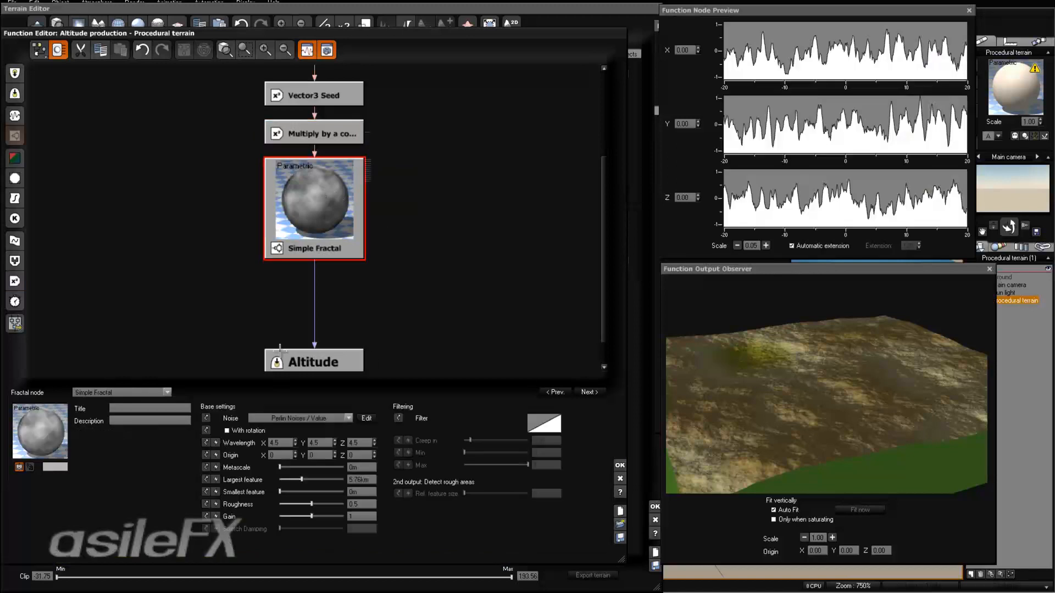
{"action": "left_click", "coordinate": [126, 391]}
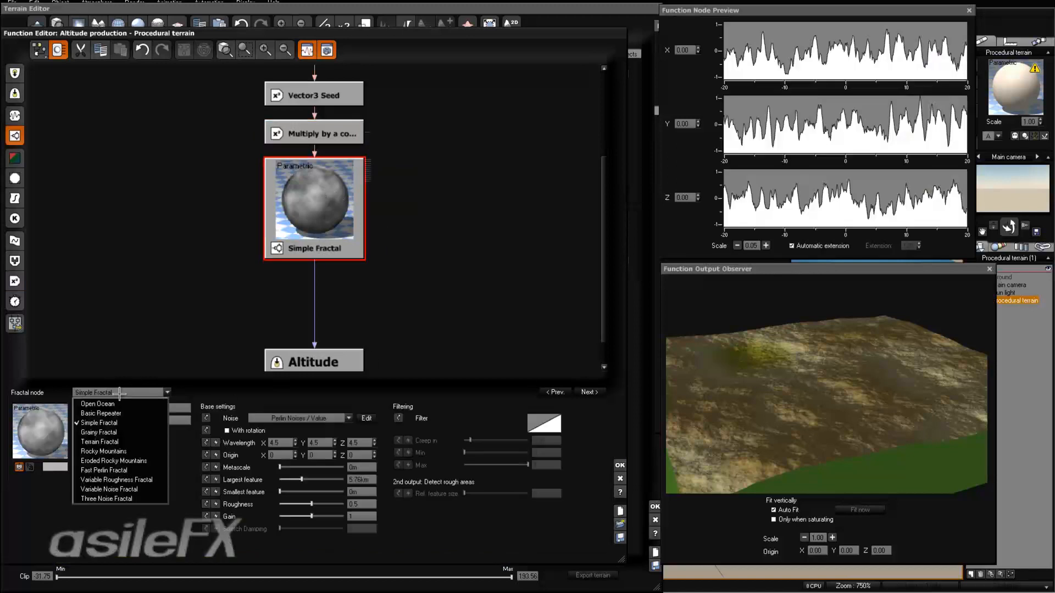
{"action": "left_click", "coordinate": [118, 438]}
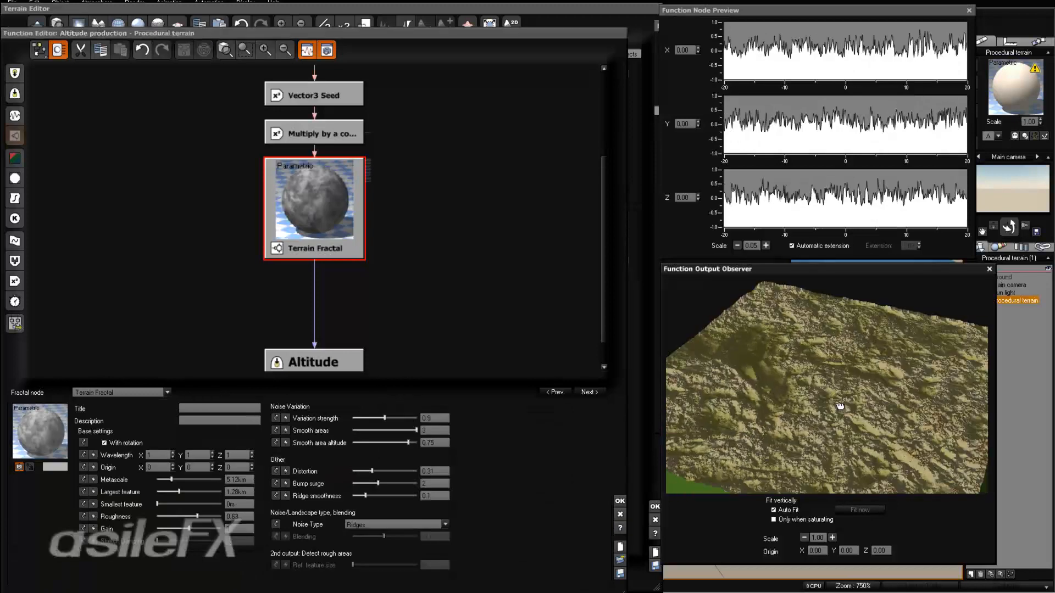
Step: Set the Terrain Fractal's metascale to about 34.12 km and its largest feature to about 6.447 km
{"action": "left_click_drag", "start_coordinate": [179, 491], "coordinate": [191, 492]}
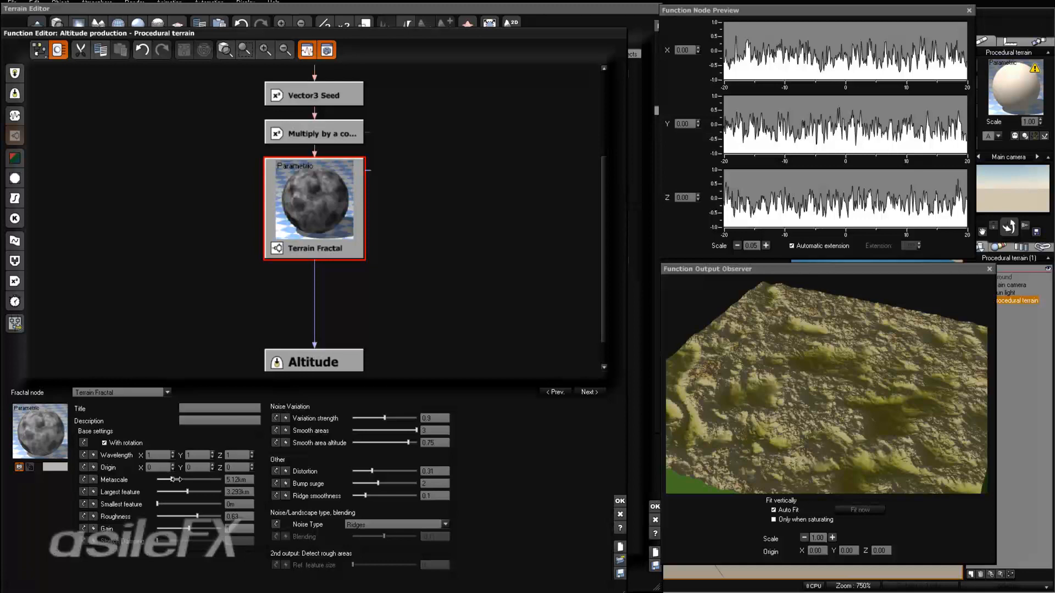
{"action": "left_click_drag", "start_coordinate": [178, 477], "coordinate": [206, 492]}
{"action": "left_click_drag", "start_coordinate": [701, 399], "coordinate": [727, 455]}
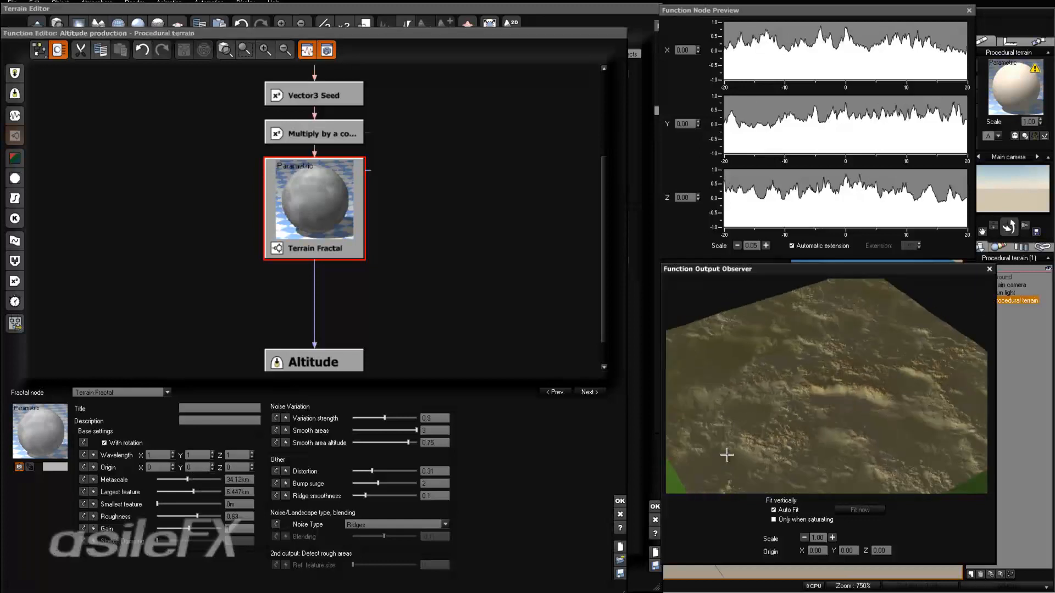
Step: Check the exact metascale and largest feature of the Terrain Fractal, and the Vector3 Seed node's X, Y and Z offsets
{"action": "left_click", "coordinate": [243, 479]}
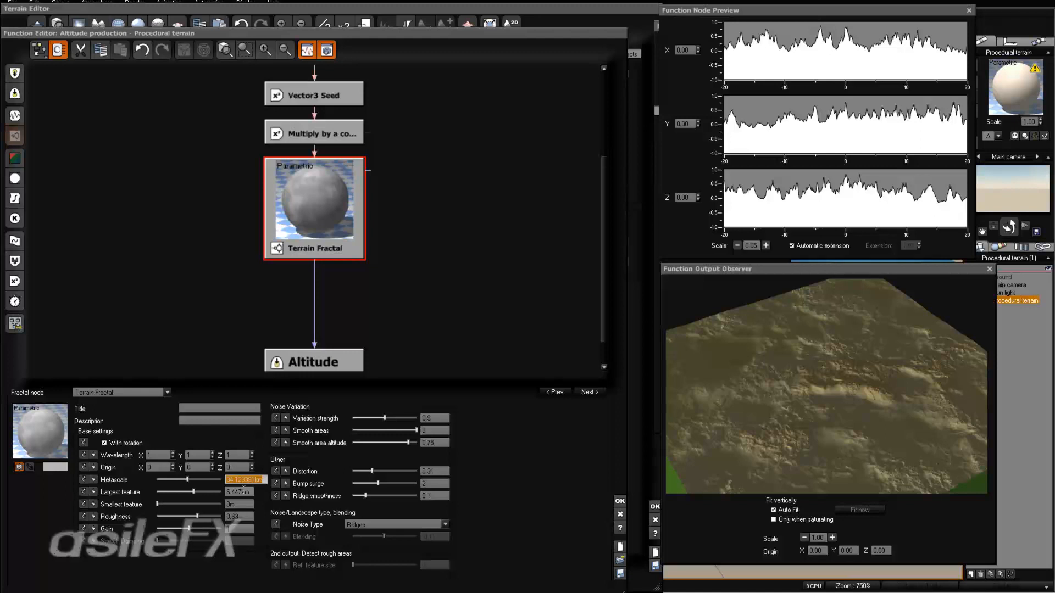
{"action": "left_click", "coordinate": [243, 491]}
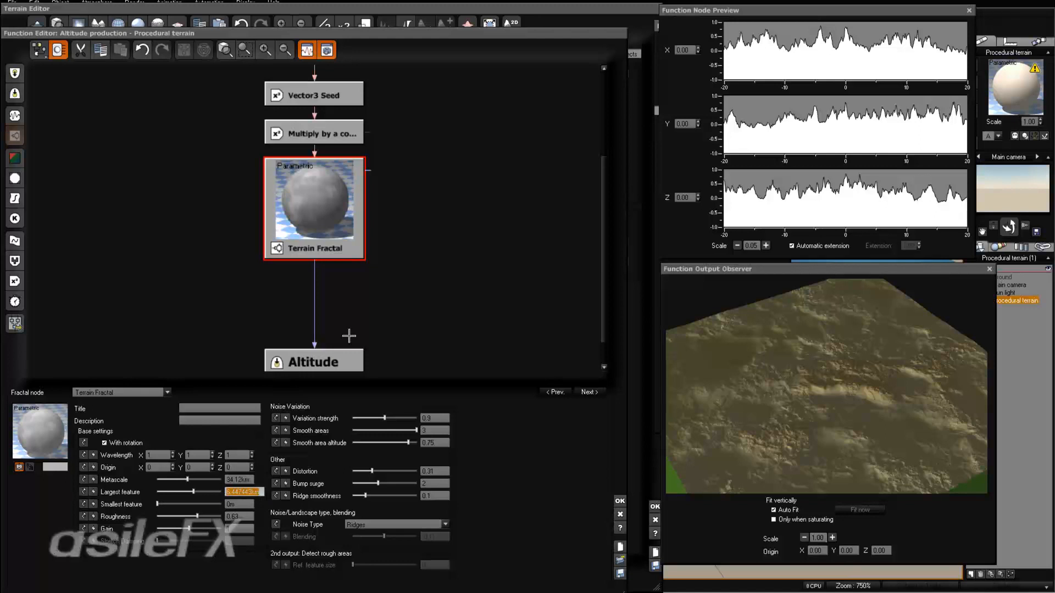
{"action": "left_click", "coordinate": [339, 98]}
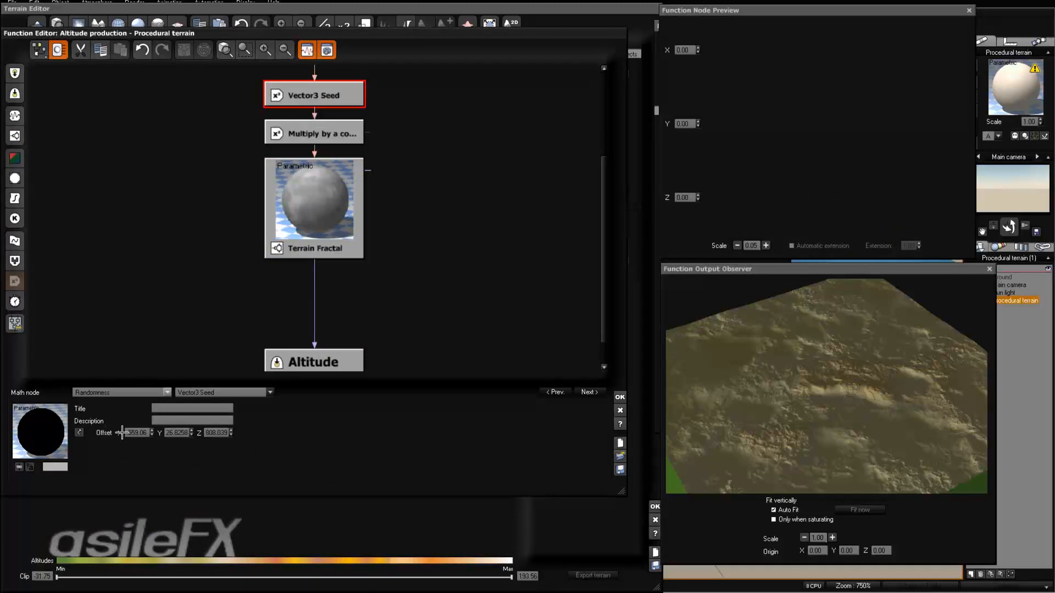
{"action": "left_click", "coordinate": [140, 433]}
{"action": "key", "text": "Tab"}
{"action": "key", "text": "Tab"}
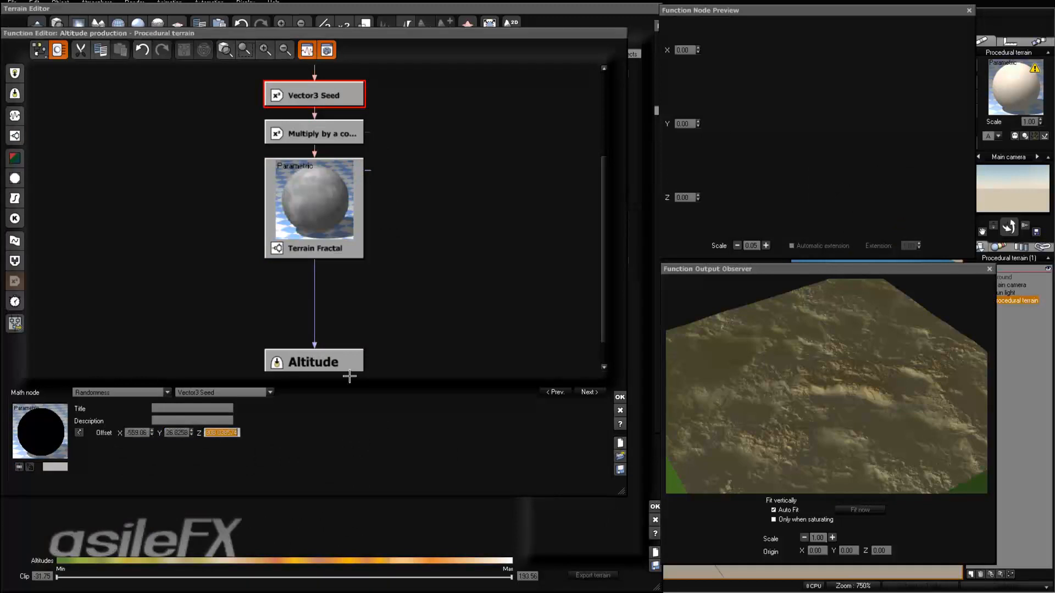
Step: Recheck the full values of the Vector3 Seed node's X, Y and Z offsets
{"action": "left_click", "coordinate": [413, 253]}
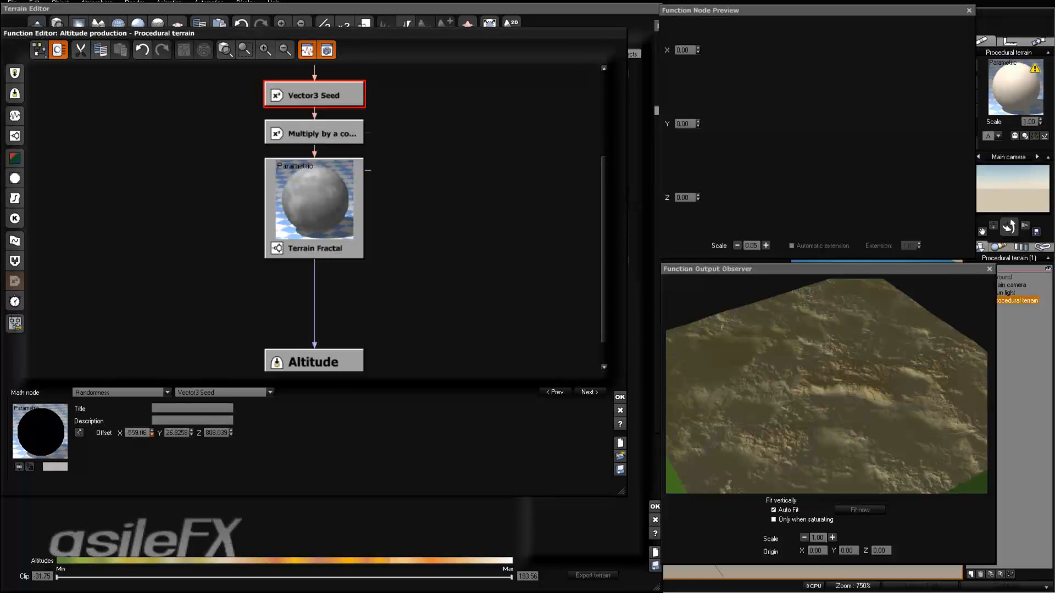
{"action": "left_click", "coordinate": [142, 433]}
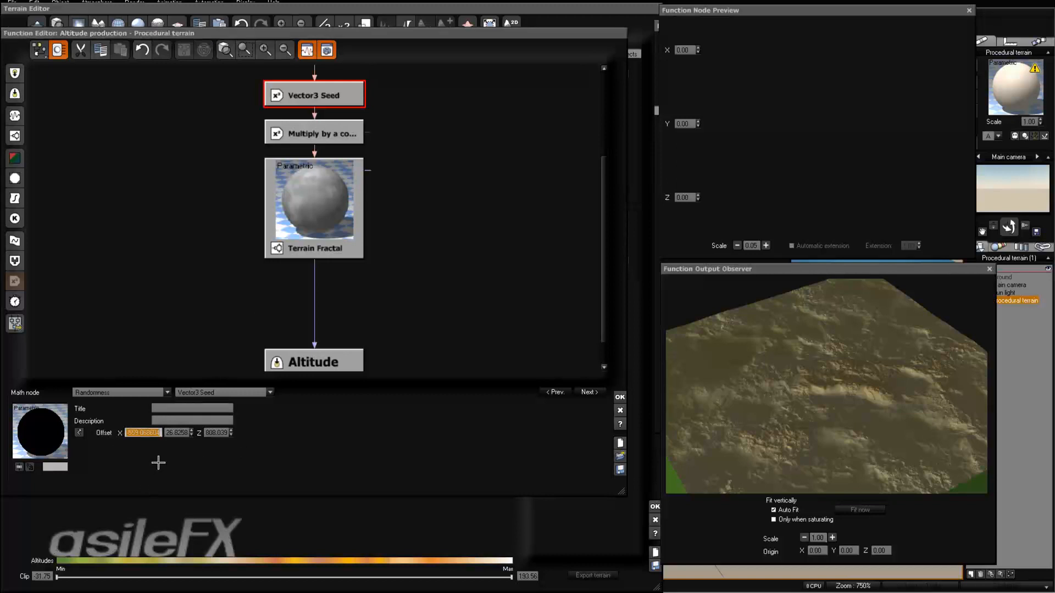
{"action": "key", "text": "Tab"}
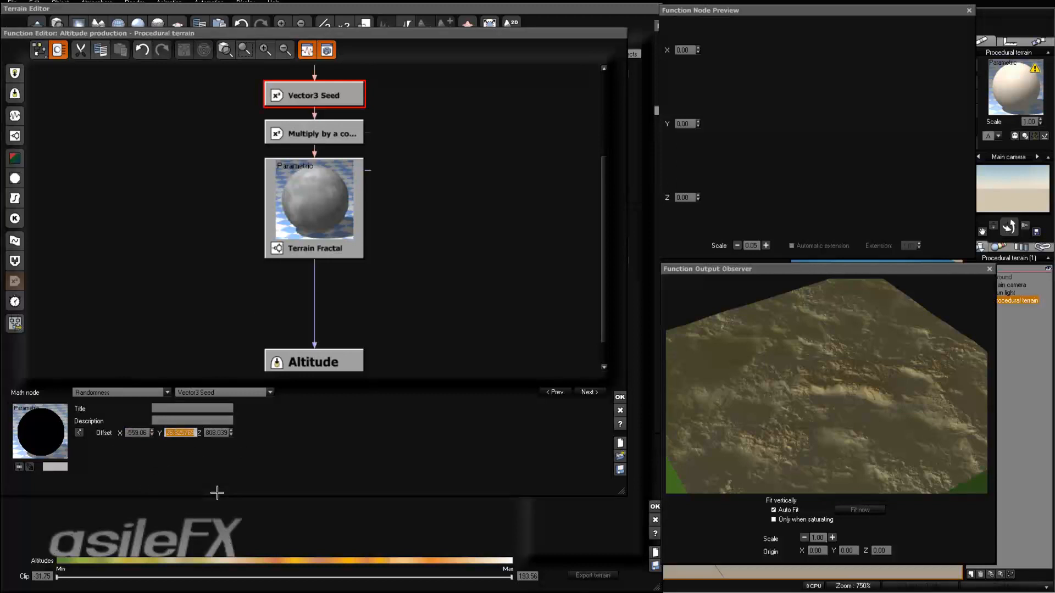
{"action": "key", "text": "Tab"}
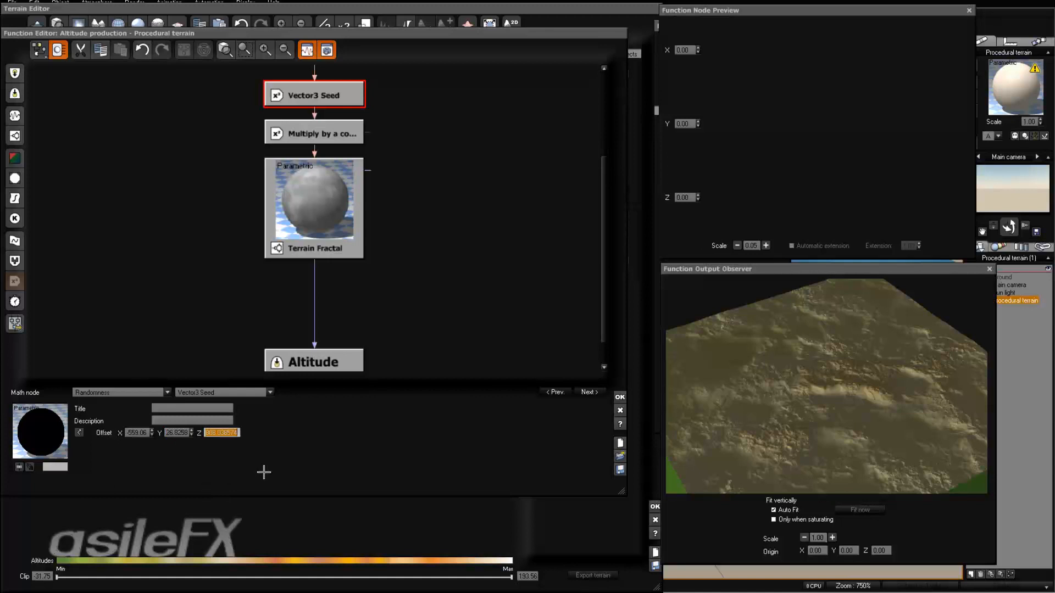
Step: Add a Custom Dependency output node and place it just below and to the side of the Terrain Fractal
{"action": "left_click", "coordinate": [421, 319]}
{"action": "left_click_drag", "start_coordinate": [340, 311], "coordinate": [438, 333]}
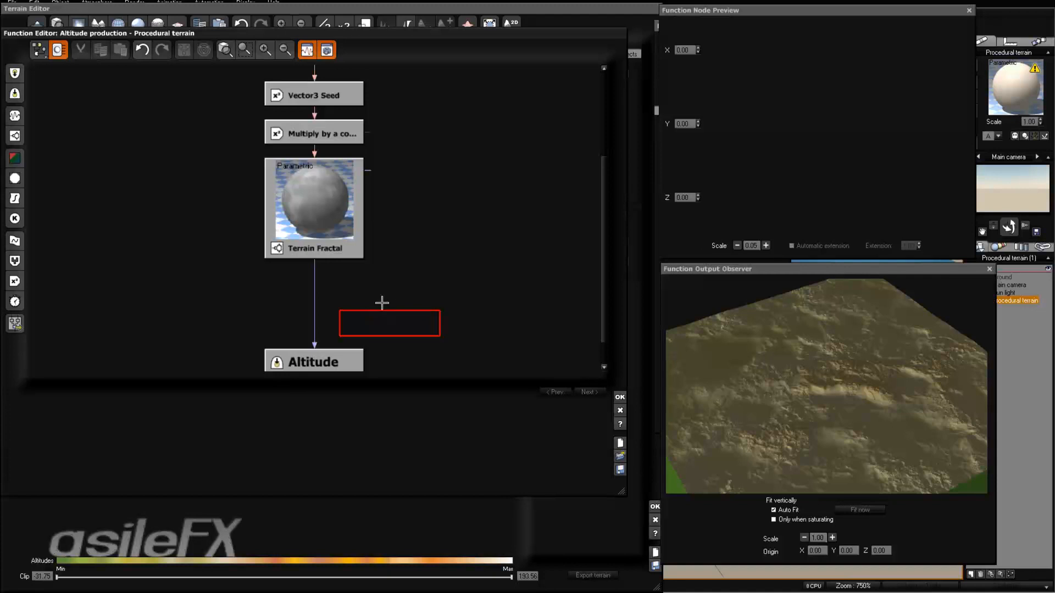
{"action": "right_click", "coordinate": [382, 303]}
{"action": "mouse_move", "coordinate": [419, 319]}
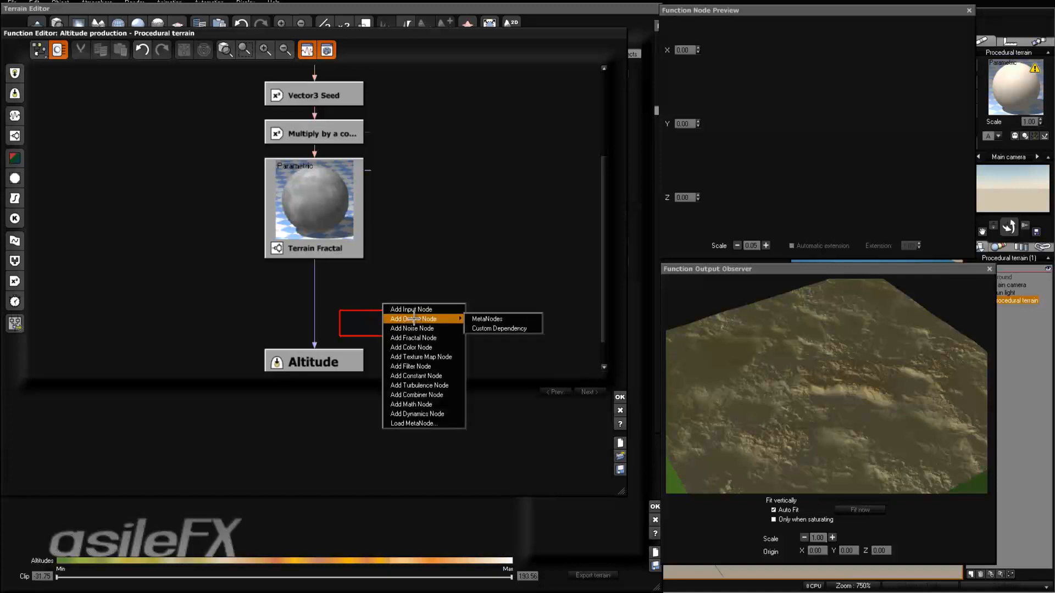
{"action": "left_click", "coordinate": [515, 328]}
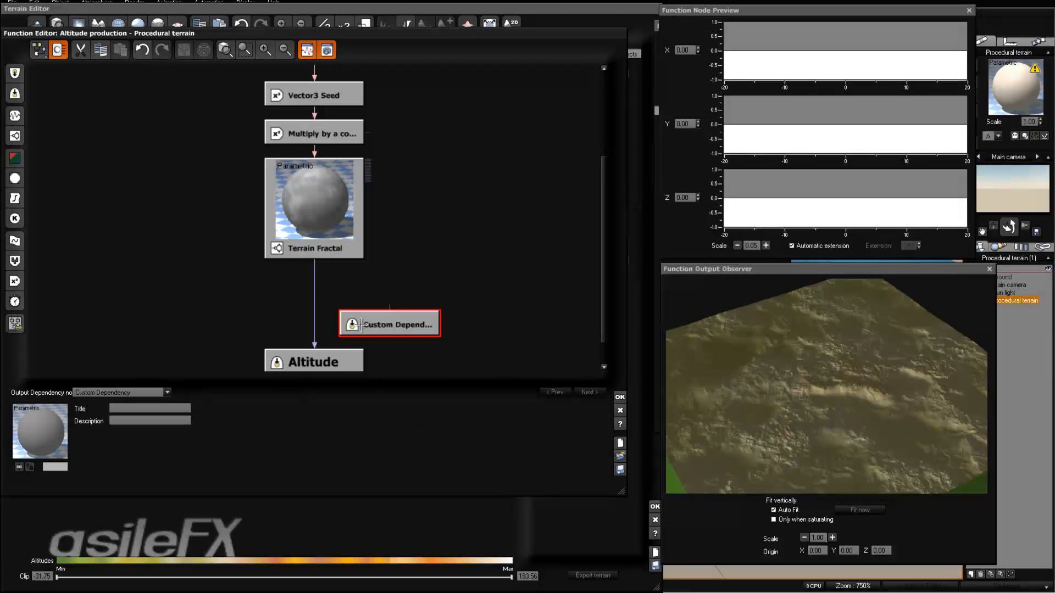
{"action": "left_click_drag", "start_coordinate": [408, 324], "coordinate": [446, 286]}
Step: Title the dependency node "[f] terrain alt", link the Terrain Fractal's output to it, and accept the function and terrain edits
{"action": "left_click", "coordinate": [180, 409]}
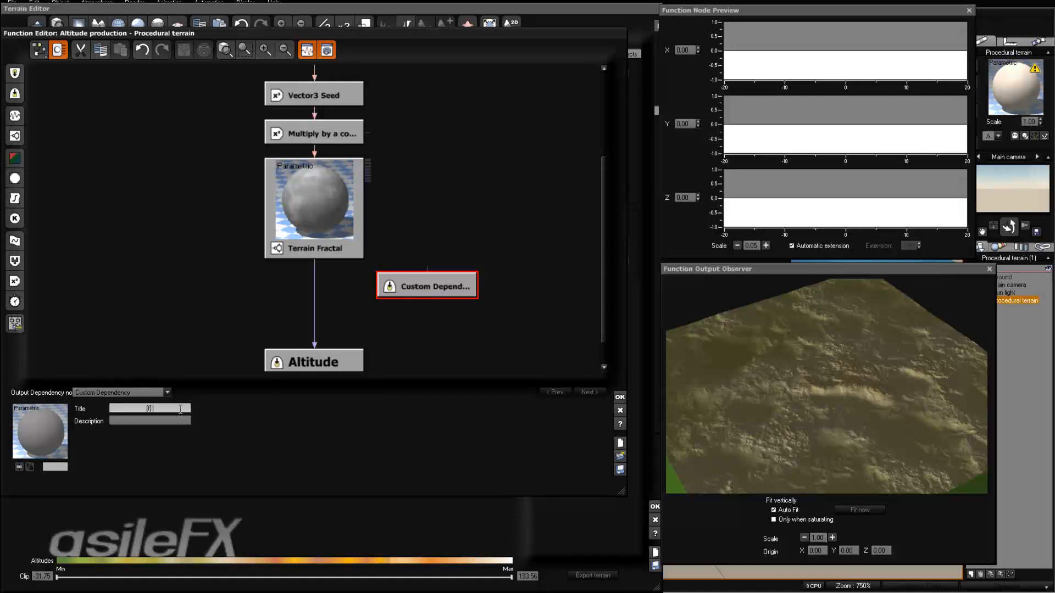
{"action": "type", "text": "ain alt"}
{"action": "key", "text": "Return"}
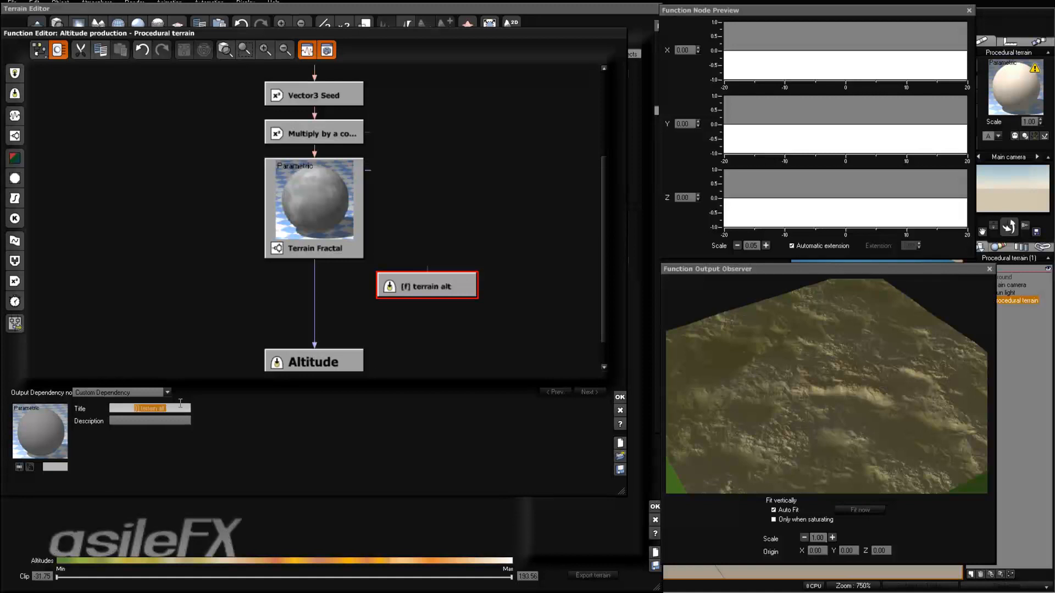
{"action": "left_click_drag", "start_coordinate": [429, 270], "coordinate": [346, 256]}
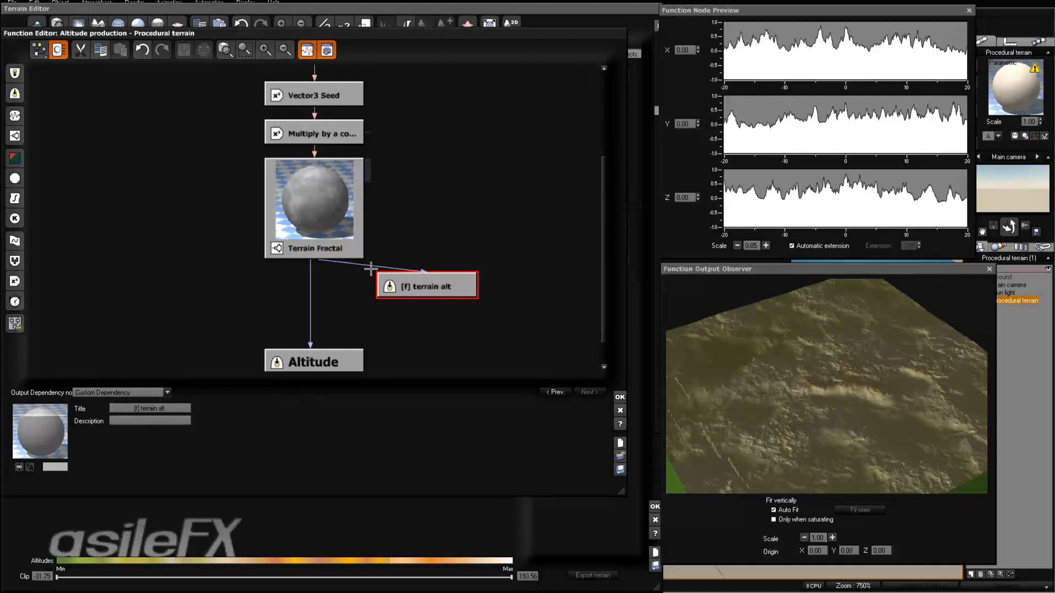
{"action": "left_click", "coordinate": [620, 396]}
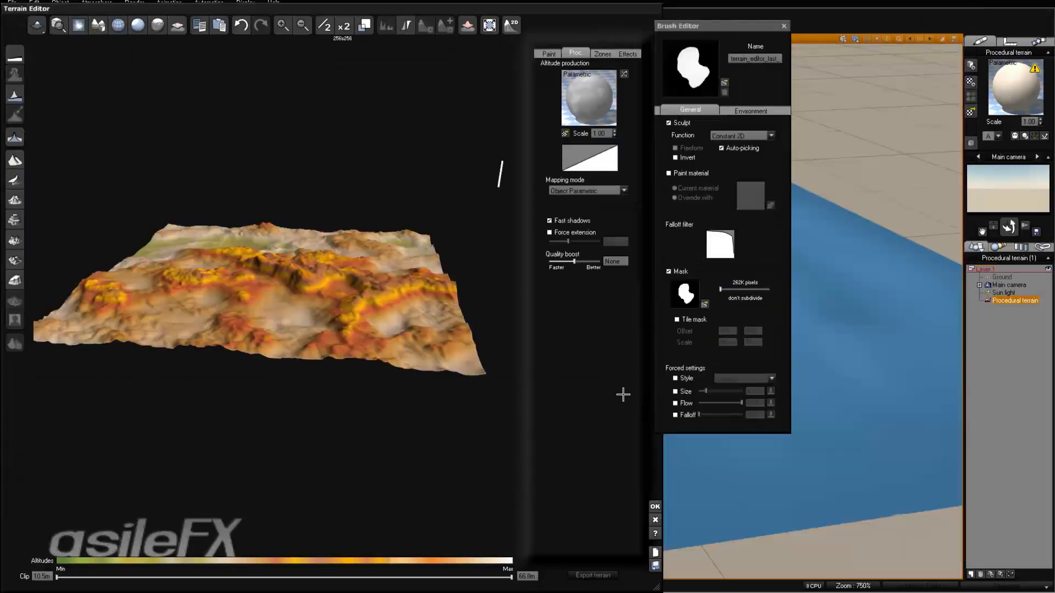
{"action": "left_click", "coordinate": [655, 505]}
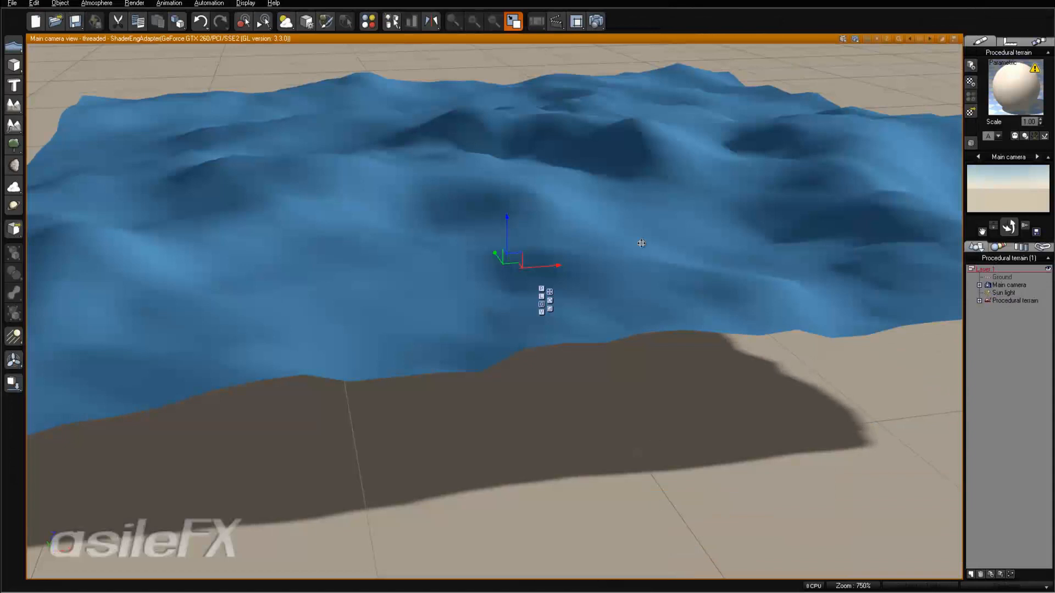
Step: Reframe the main camera so the whole terrain is seen from above, facing one corner
{"action": "right_click_drag", "start_coordinate": [642, 243], "coordinate": [641, 258]}
{"action": "left_click_drag", "start_coordinate": [1009, 227], "coordinate": [919, 213]}
{"action": "scroll", "coordinate": [669, 280], "scroll_direction": "down", "scroll_amount": 4}
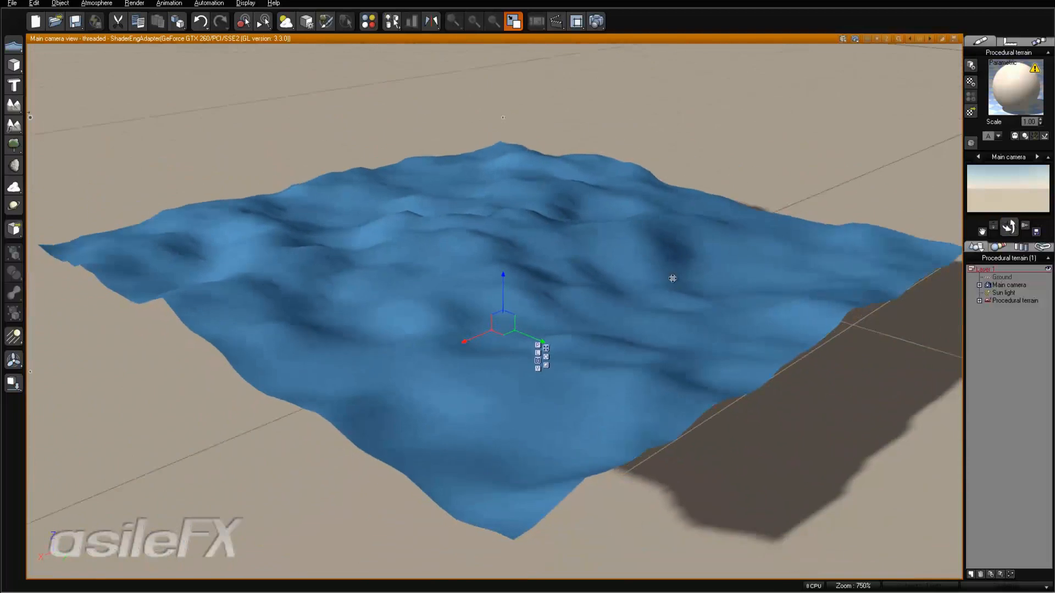
{"action": "mouse_move", "coordinate": [673, 279]}
{"action": "right_mouse_down"}
{"action": "mouse_move", "coordinate": [670, 264]}
{"action": "mouse_move", "coordinate": [681, 266]}
{"action": "right_mouse_up"}
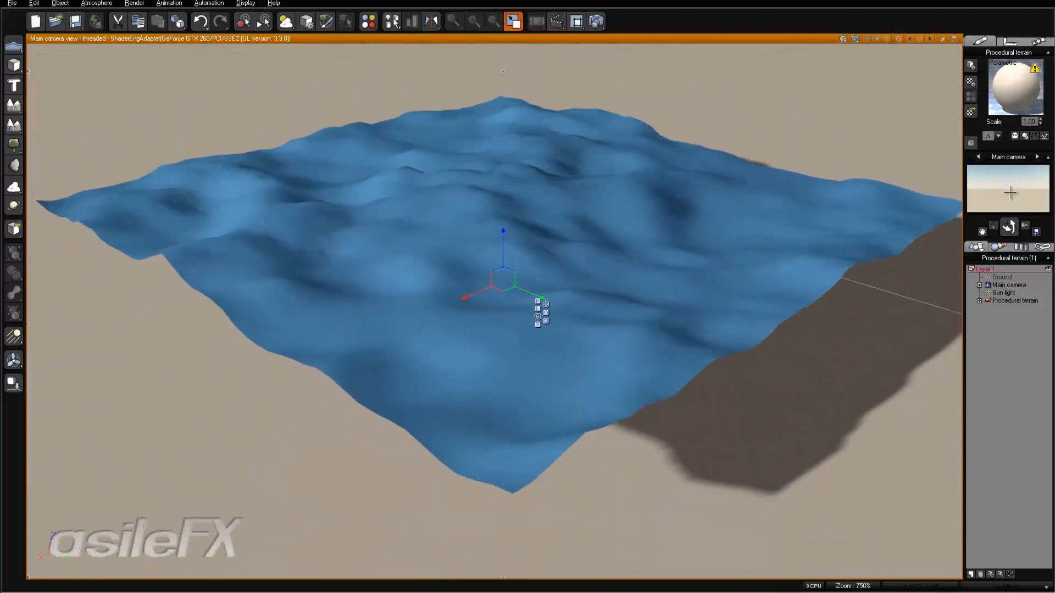
Step: Change the Ground material's colour to dark brown with red 66, green 46 and blue 20
{"action": "left_click", "coordinate": [1002, 277], "text": "ctrl"}
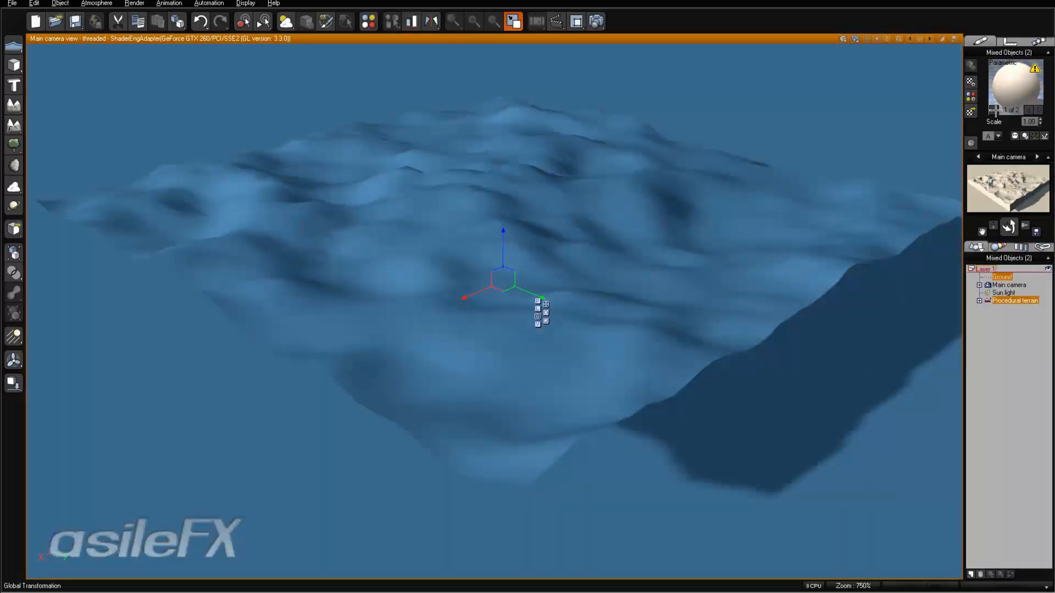
{"action": "left_click", "coordinate": [1016, 377]}
{"action": "left_click", "coordinate": [1008, 277]}
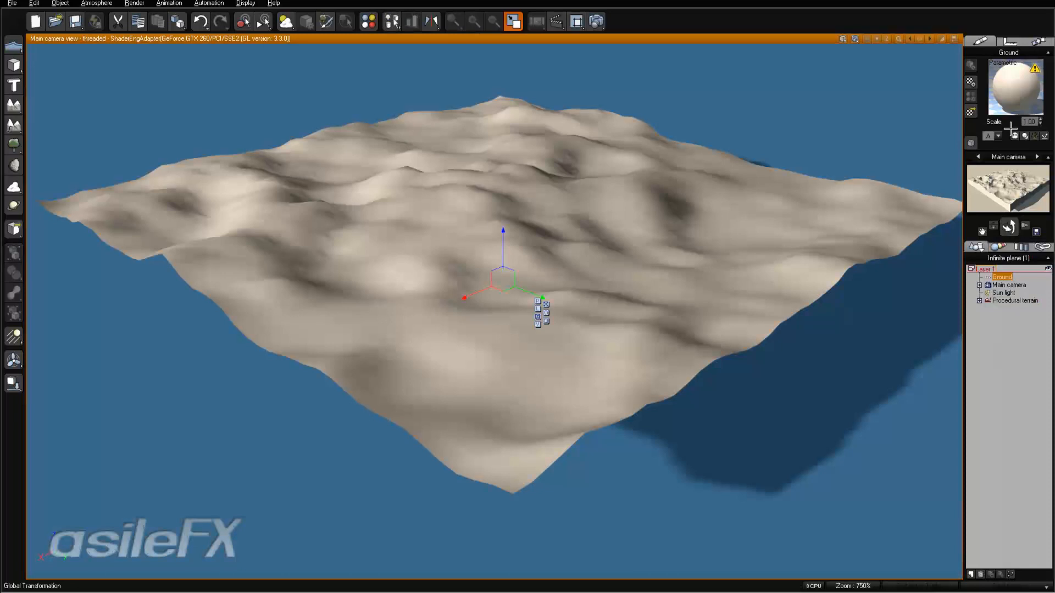
{"action": "right_click", "coordinate": [1018, 86]}
{"action": "left_click", "coordinate": [1004, 94]}
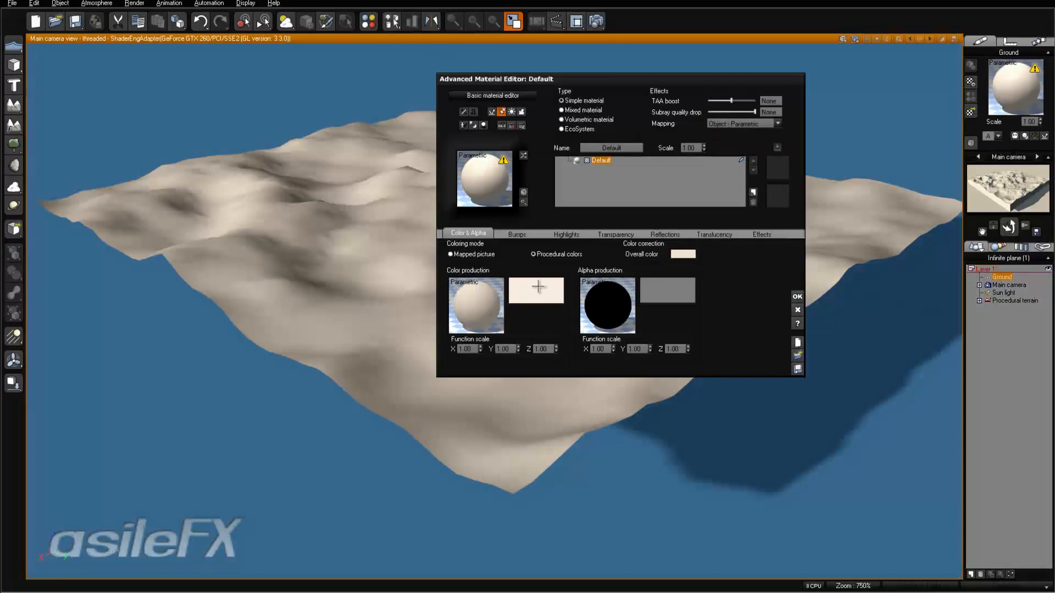
{"action": "double_click", "coordinate": [538, 286]}
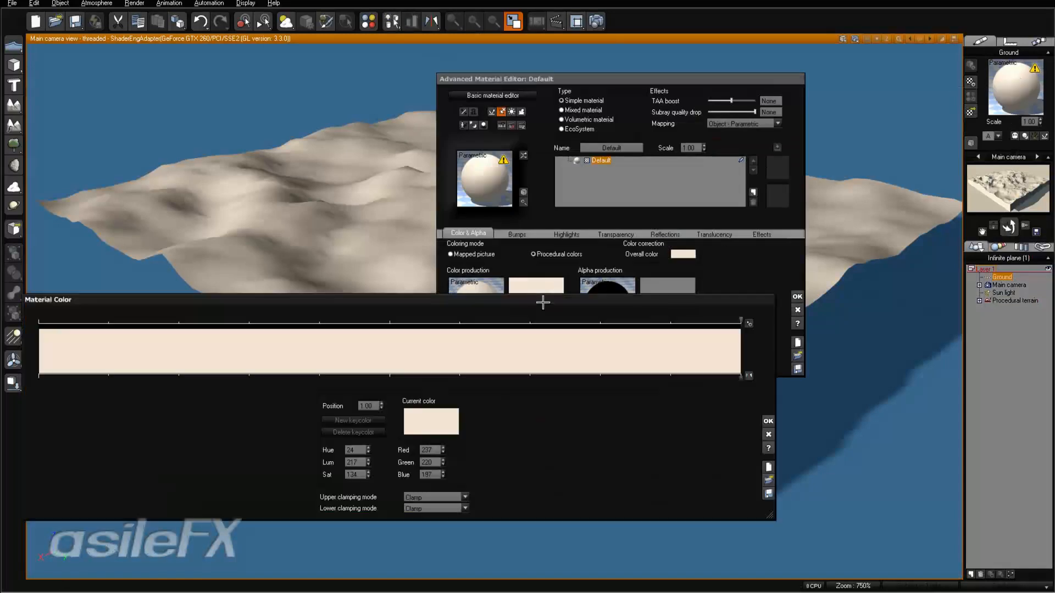
{"action": "left_click", "coordinate": [421, 431]}
{"action": "left_click_drag", "start_coordinate": [500, 429], "coordinate": [497, 444]}
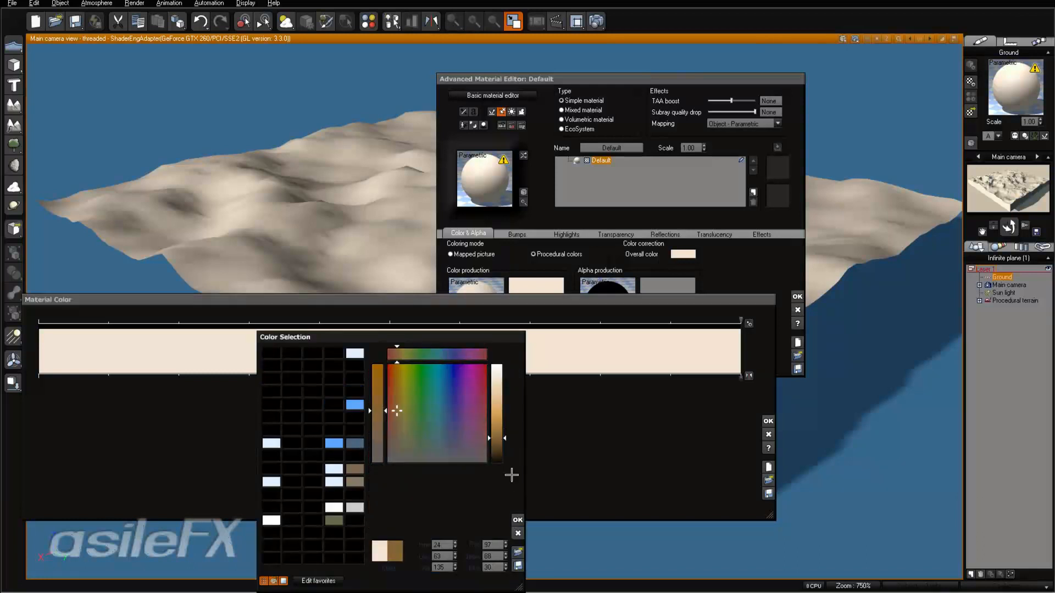
{"action": "left_click", "coordinate": [498, 454]}
{"action": "left_click", "coordinate": [517, 519]}
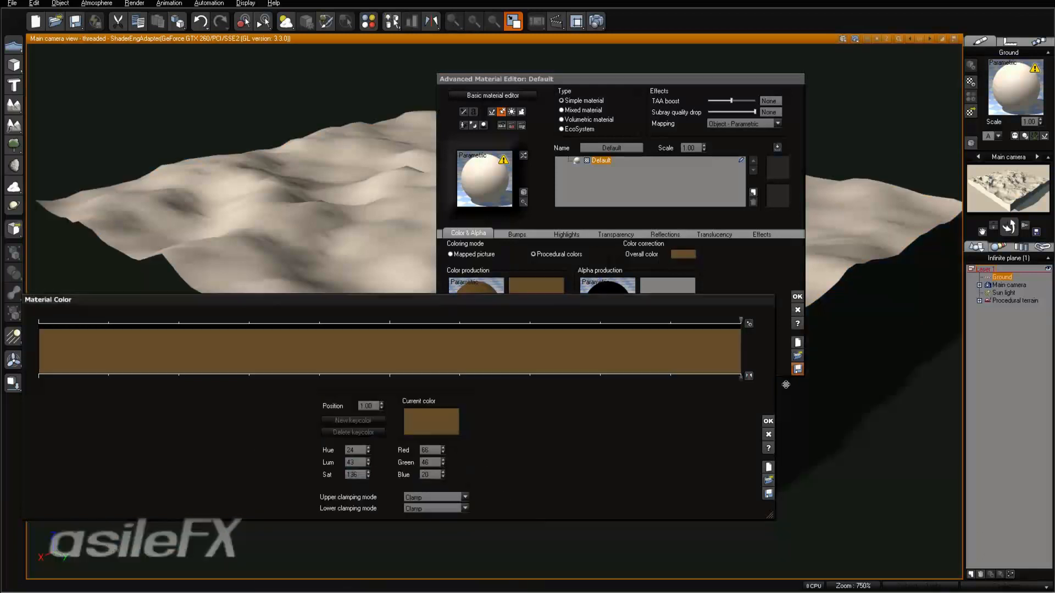
{"action": "left_click", "coordinate": [768, 420]}
{"action": "left_click", "coordinate": [797, 296]}
Step: Render the scene to screen at Final quality and 1600x900, then close the render display
{"action": "left_click", "coordinate": [977, 189]}
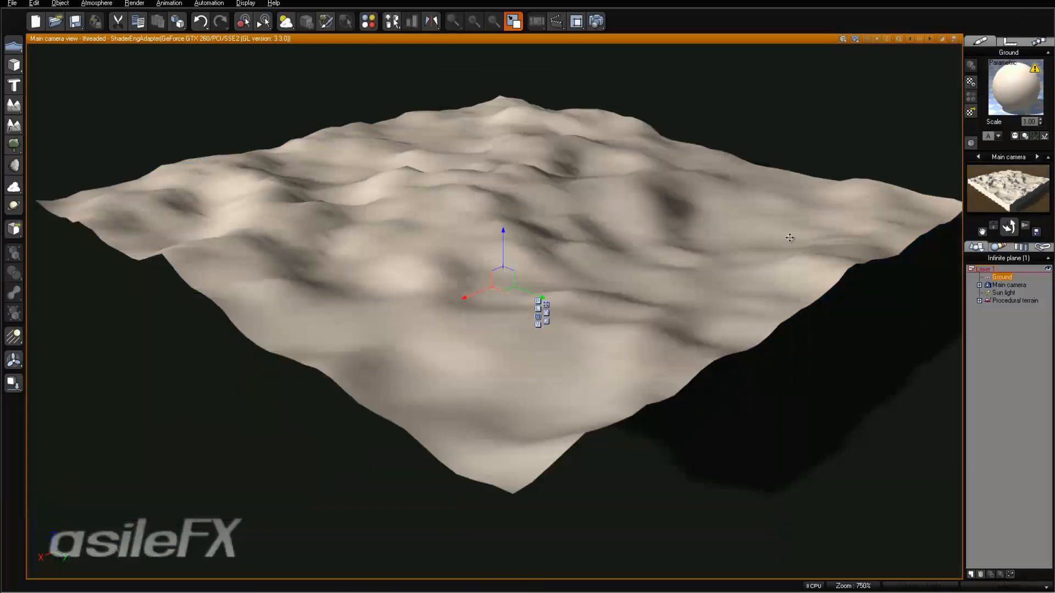
{"action": "right_click_drag", "start_coordinate": [738, 254], "coordinate": [736, 252]}
{"action": "left_click", "coordinate": [596, 21]}
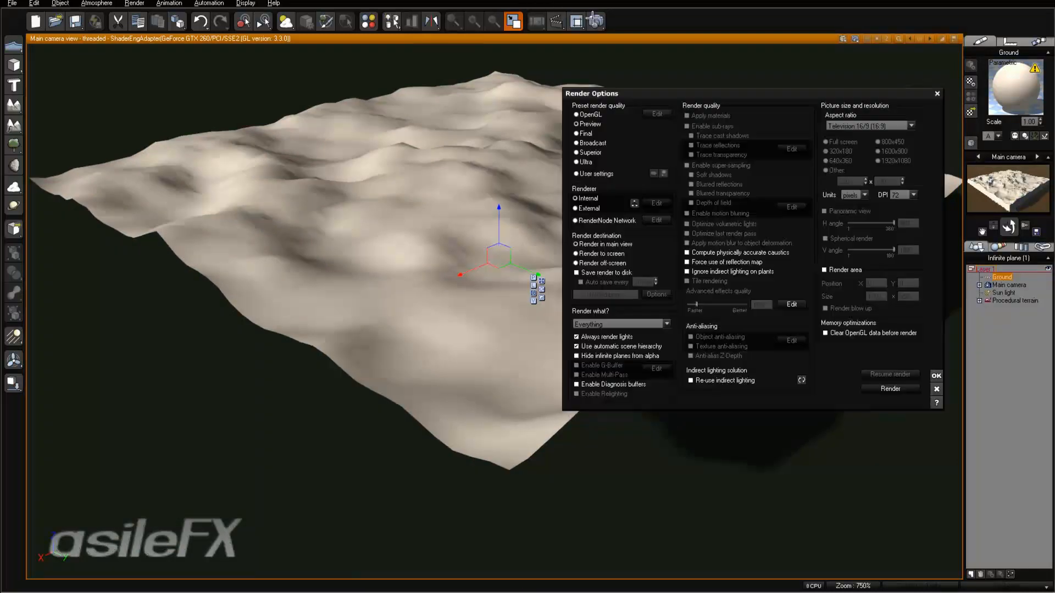
{"action": "left_click", "coordinate": [583, 134]}
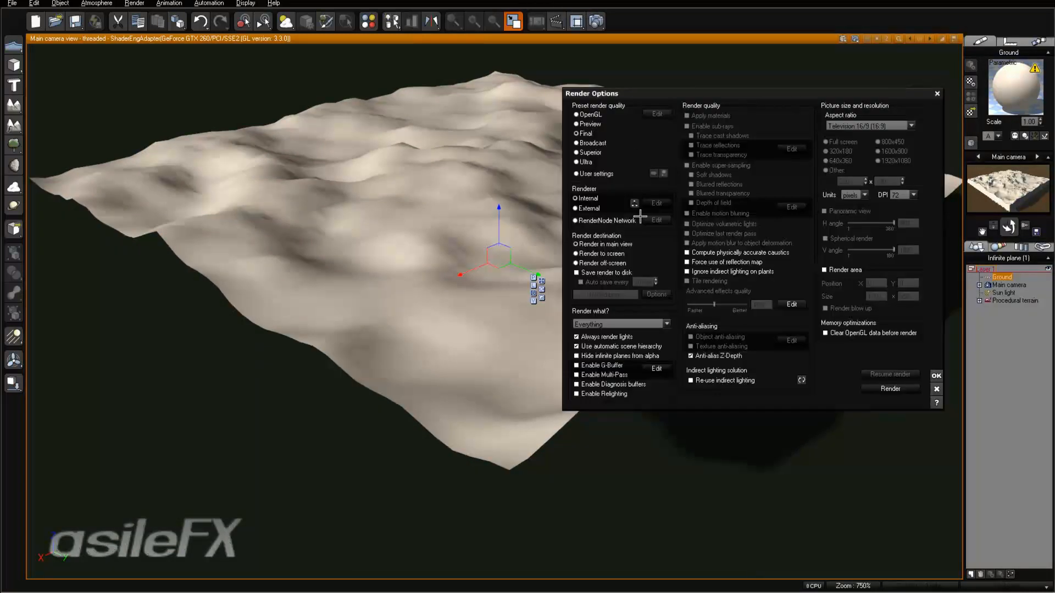
{"action": "left_click", "coordinate": [607, 253]}
{"action": "left_click", "coordinate": [895, 151]}
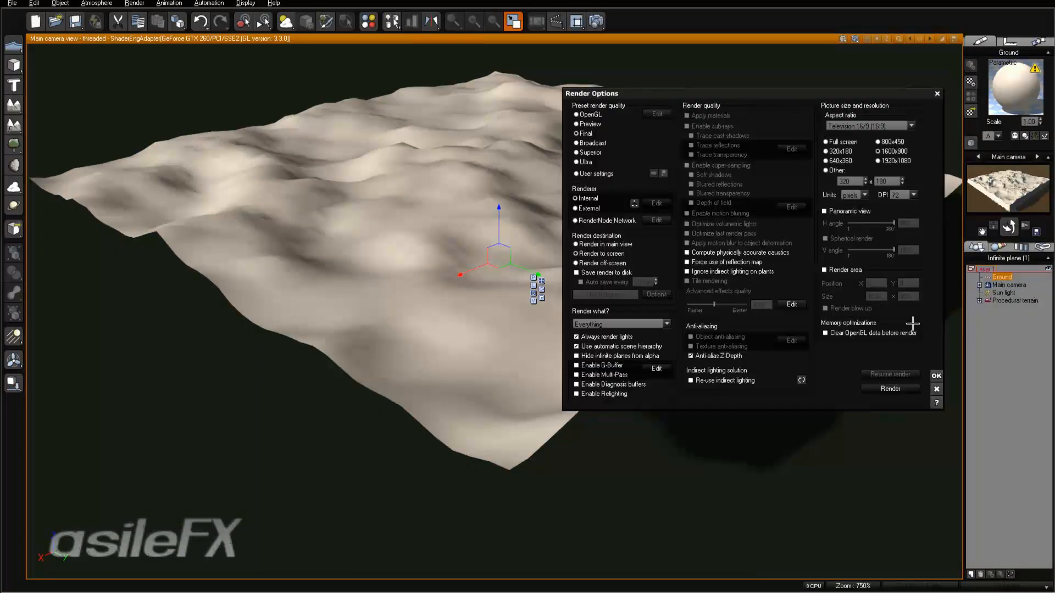
{"action": "left_click", "coordinate": [893, 389]}
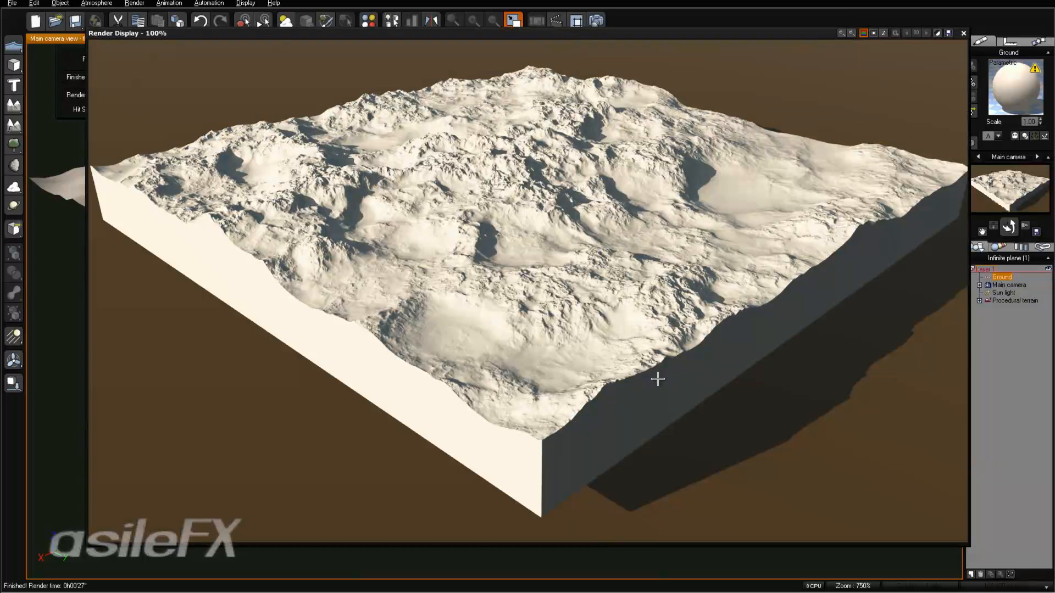
{"action": "left_click", "coordinate": [961, 34]}
Step: Select the procedural terrain and examine its height and bounding box in the front view of the four-view layout
{"action": "double_click", "coordinate": [656, 39]}
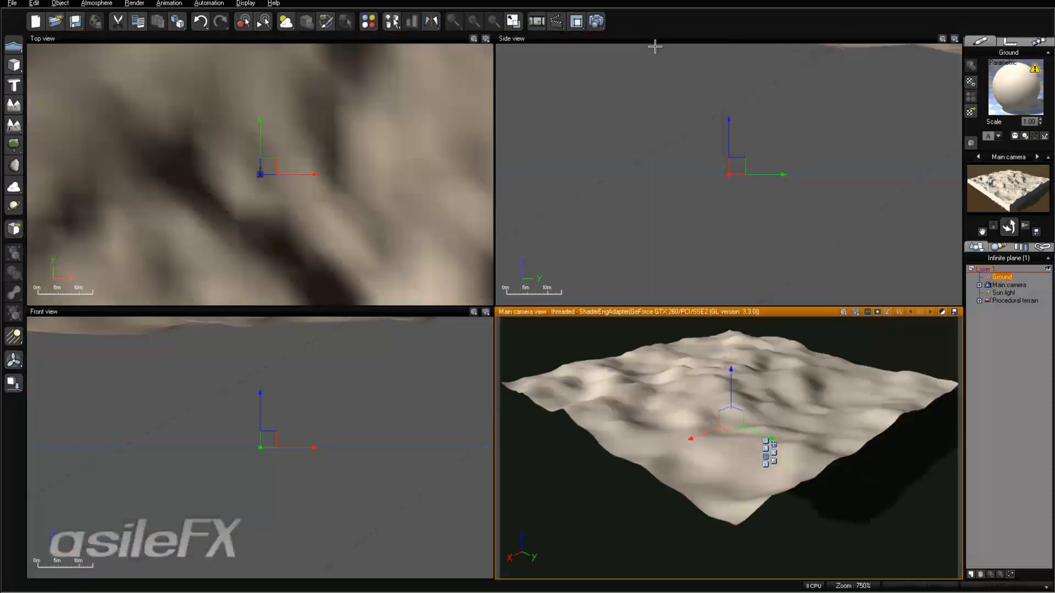
{"action": "right_click_drag", "start_coordinate": [342, 404], "coordinate": [355, 490]}
{"action": "scroll", "coordinate": [359, 482], "scroll_direction": "down", "scroll_amount": 2}
{"action": "scroll", "coordinate": [359, 482], "scroll_direction": "down", "scroll_amount": 2}
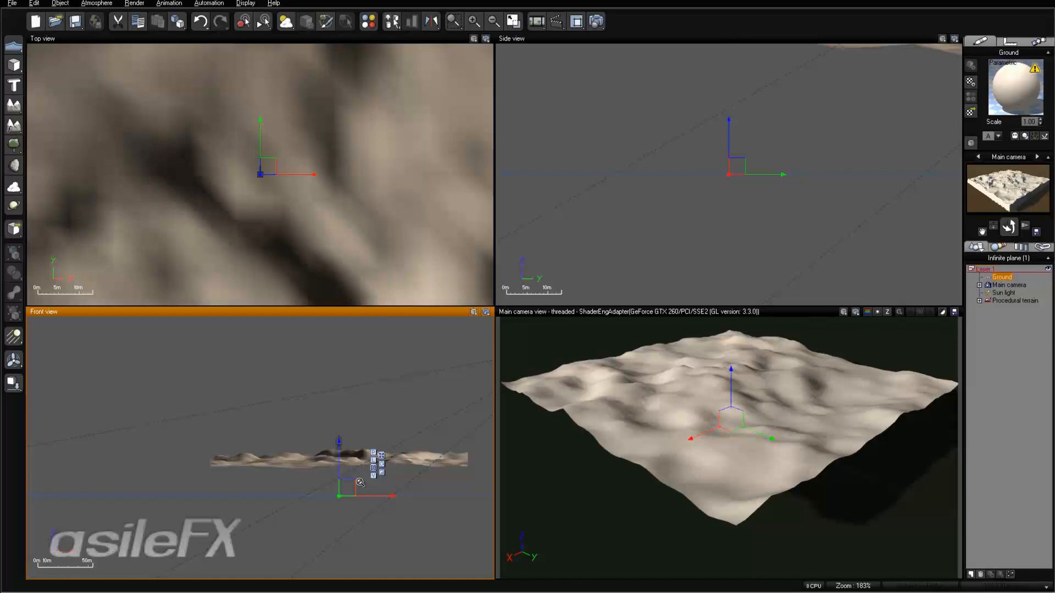
{"action": "scroll", "coordinate": [360, 482], "scroll_direction": "up", "scroll_amount": 1}
{"action": "right_click_drag", "start_coordinate": [406, 438], "coordinate": [387, 423]}
{"action": "left_click", "coordinate": [376, 419]}
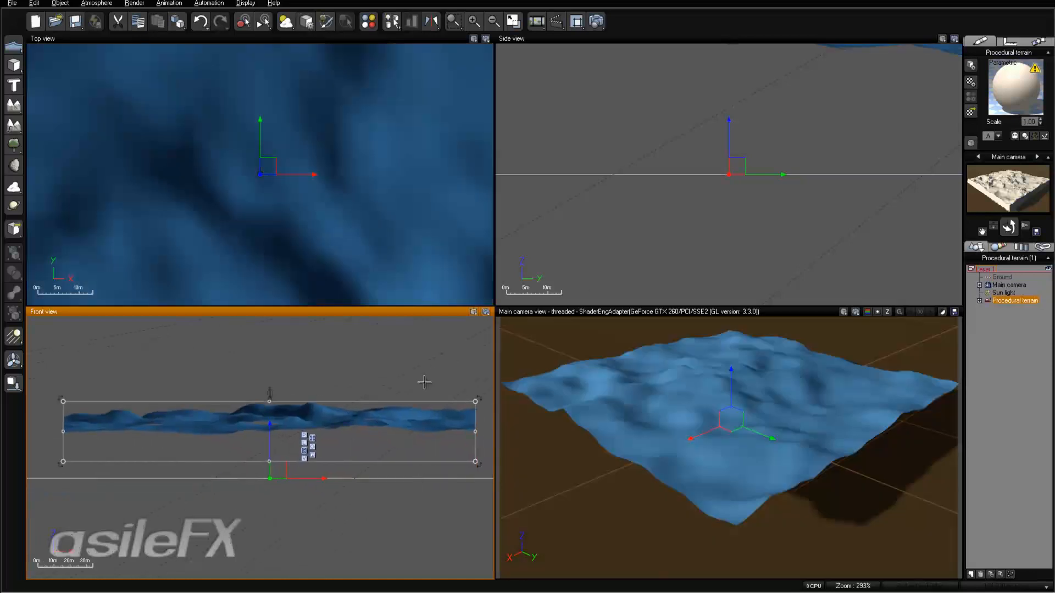
{"action": "double_click", "coordinate": [669, 311]}
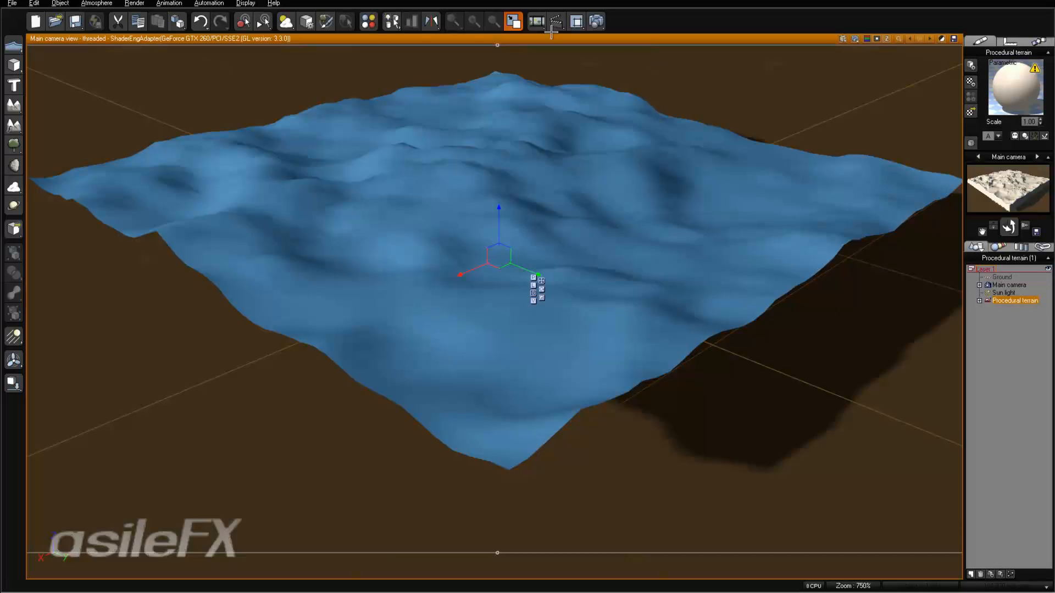
{"action": "double_click", "coordinate": [592, 41]}
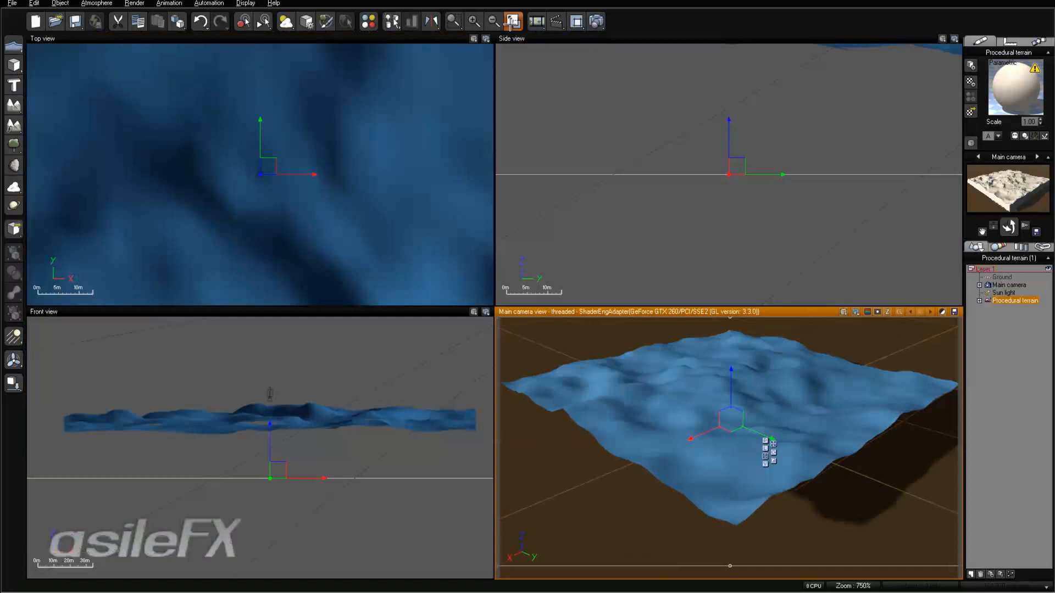
{"action": "left_click", "coordinate": [514, 22]}
{"action": "left_click", "coordinate": [514, 22]}
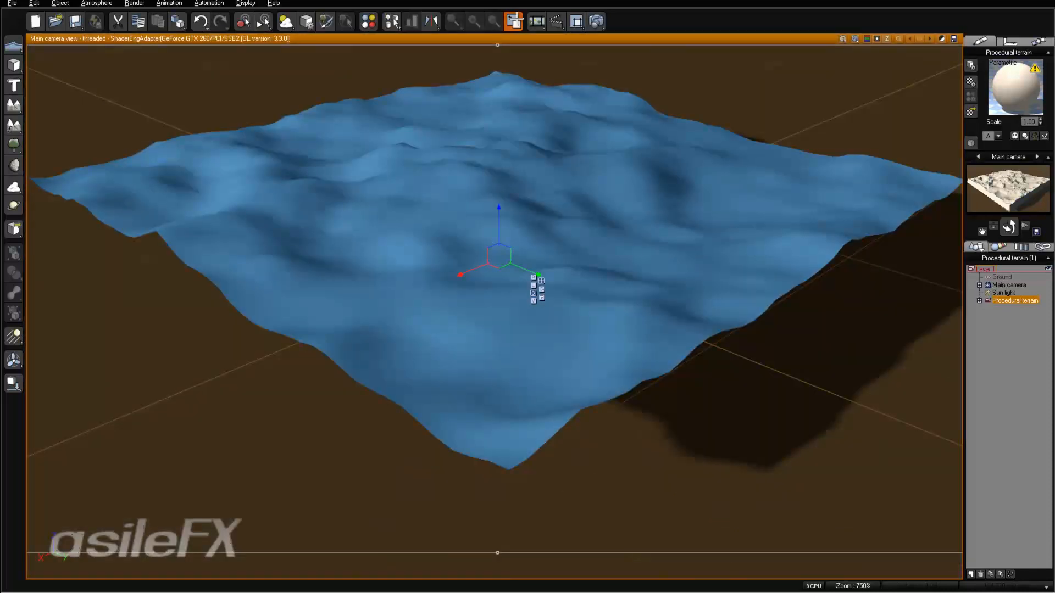
{"action": "left_click", "coordinate": [409, 412]}
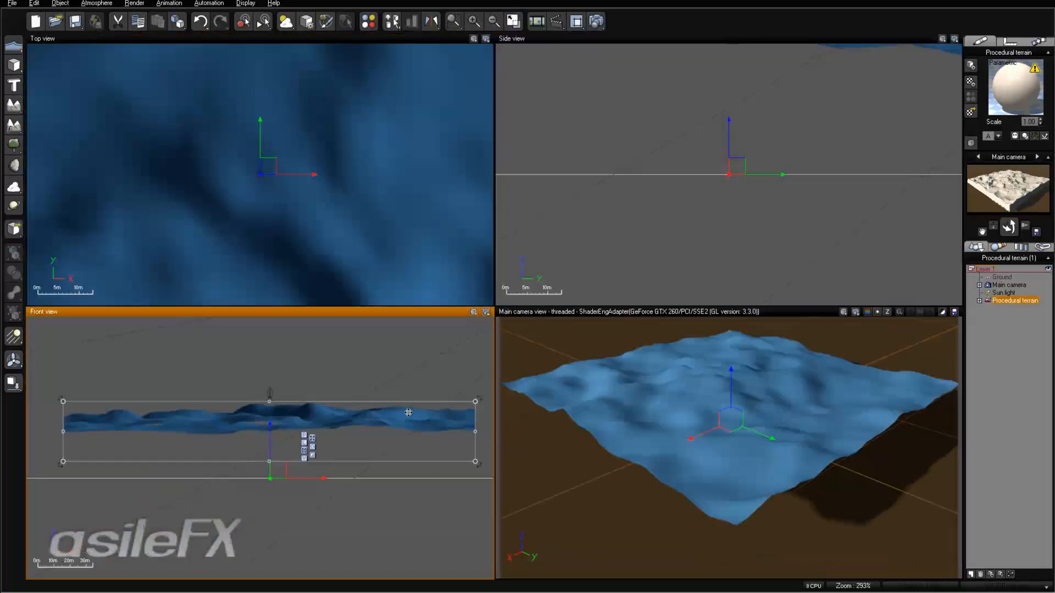
{"action": "right_click_drag", "start_coordinate": [378, 379], "coordinate": [398, 418]}
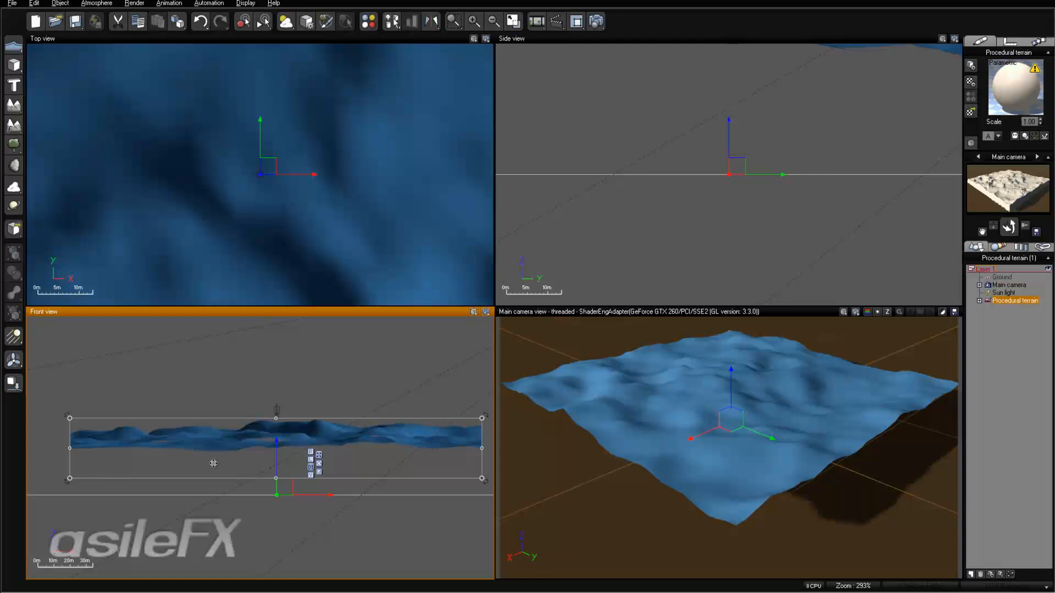
Step: Turn on Force extension at 2.6 for the procedural terrain in the Terrain Editor and accept the change
{"action": "right_click", "coordinate": [236, 449]}
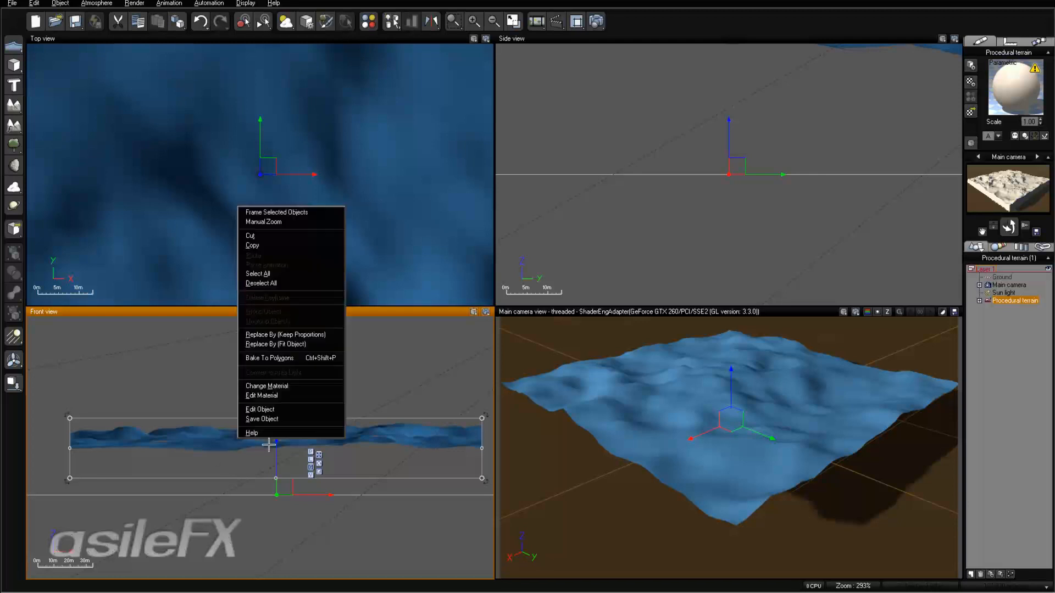
{"action": "left_click", "coordinate": [297, 408]}
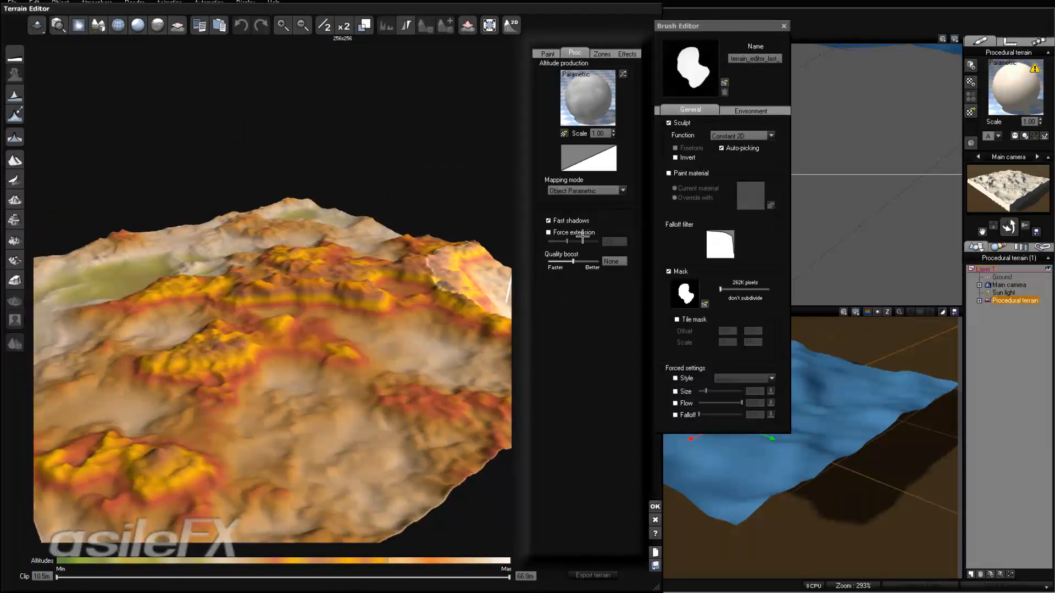
{"action": "left_click", "coordinate": [574, 232]}
{"action": "left_click_drag", "start_coordinate": [575, 239], "coordinate": [584, 240]}
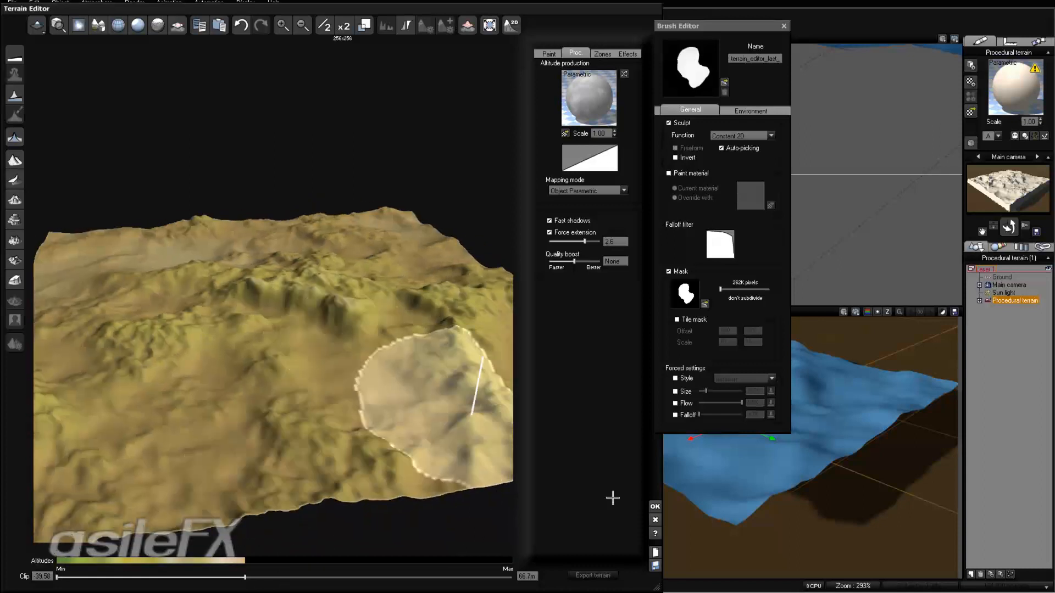
{"action": "left_click", "coordinate": [656, 506]}
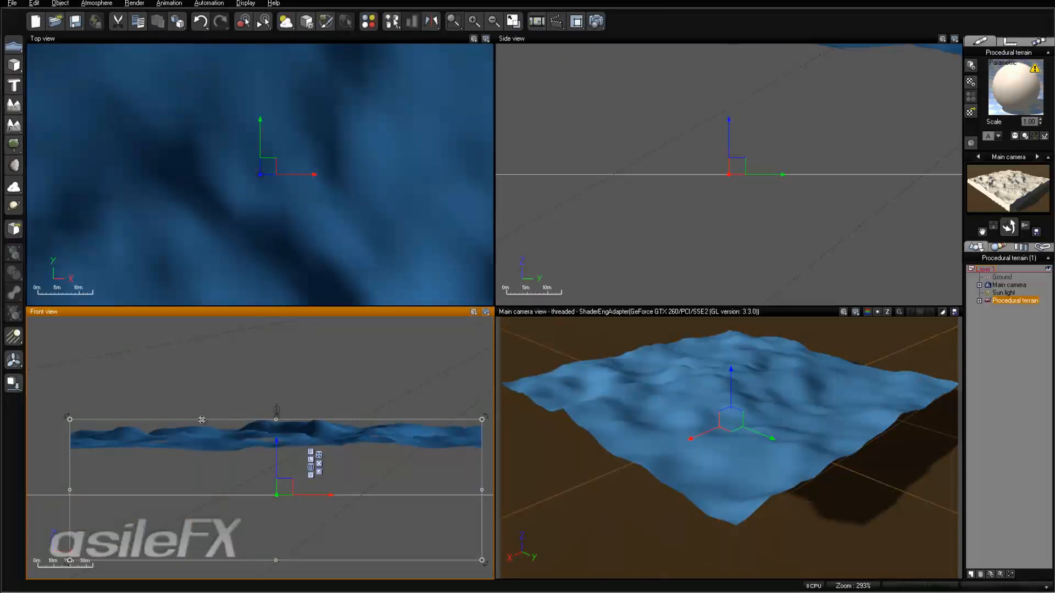
Step: Raise the terrain until its extended bounding box sits just above the ground, and tilt the main camera to follow it
{"action": "left_click_drag", "start_coordinate": [276, 456], "coordinate": [276, 385]}
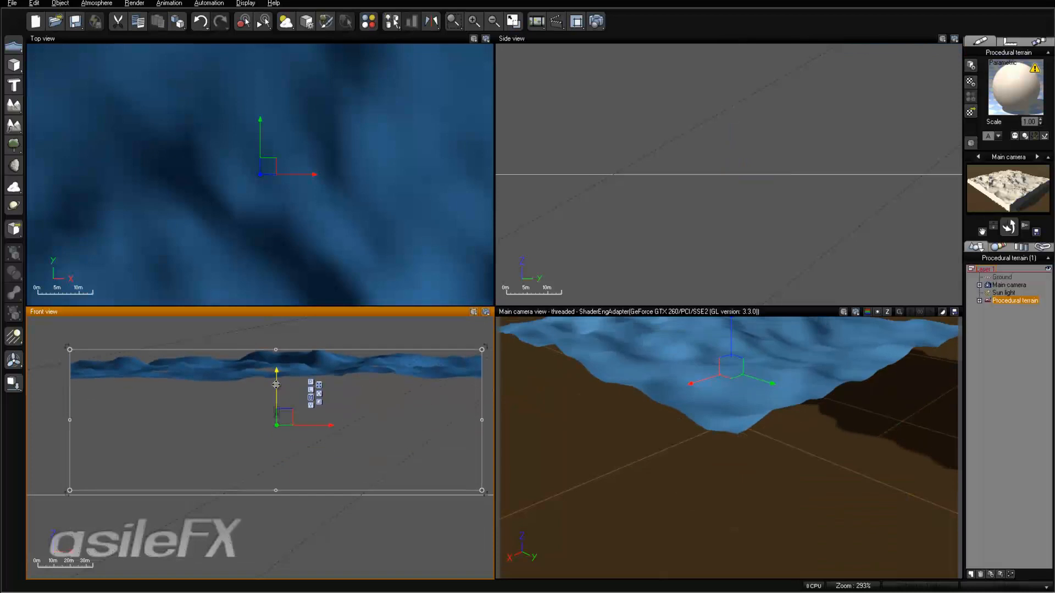
{"action": "left_click", "coordinate": [1011, 187]}
{"action": "right_click_drag", "start_coordinate": [757, 370], "coordinate": [756, 397]}
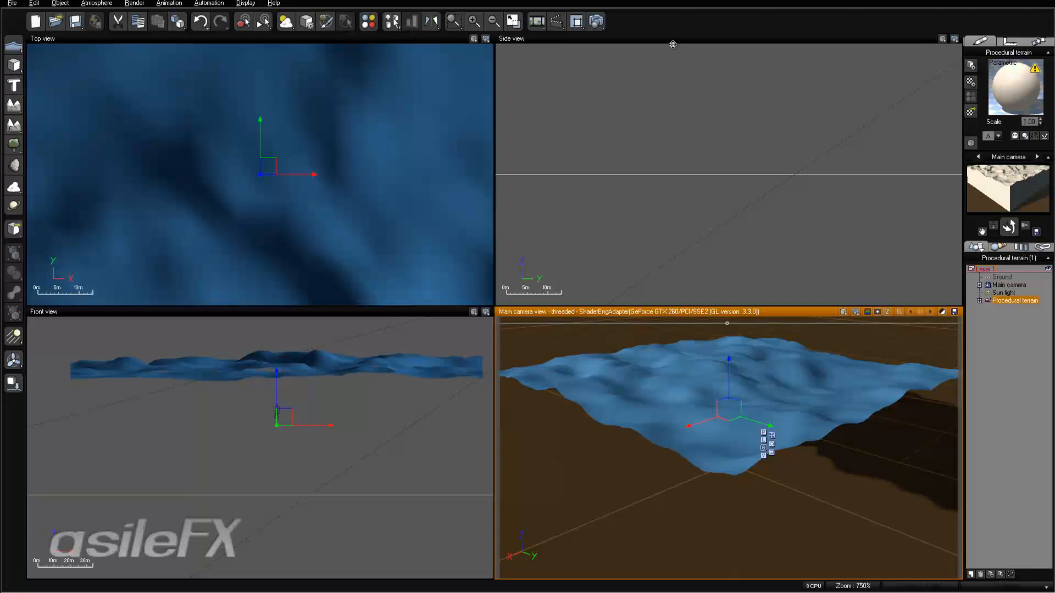
Step: Turn off the terrain's Force extension and lower the terrain until its bounding box rests on the ground line
{"action": "left_click", "coordinate": [381, 370]}
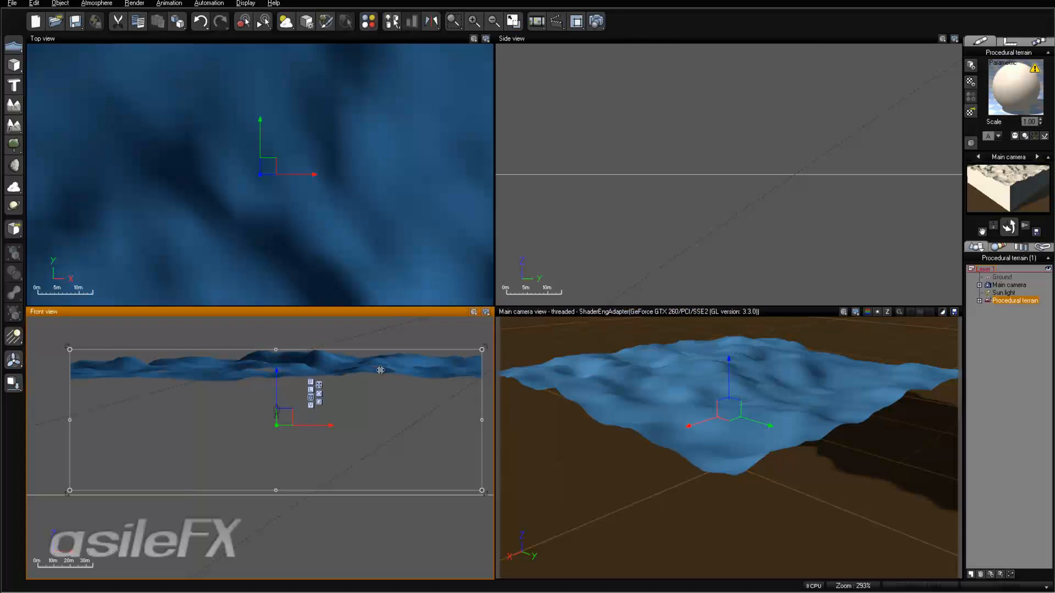
{"action": "right_click", "coordinate": [380, 371]}
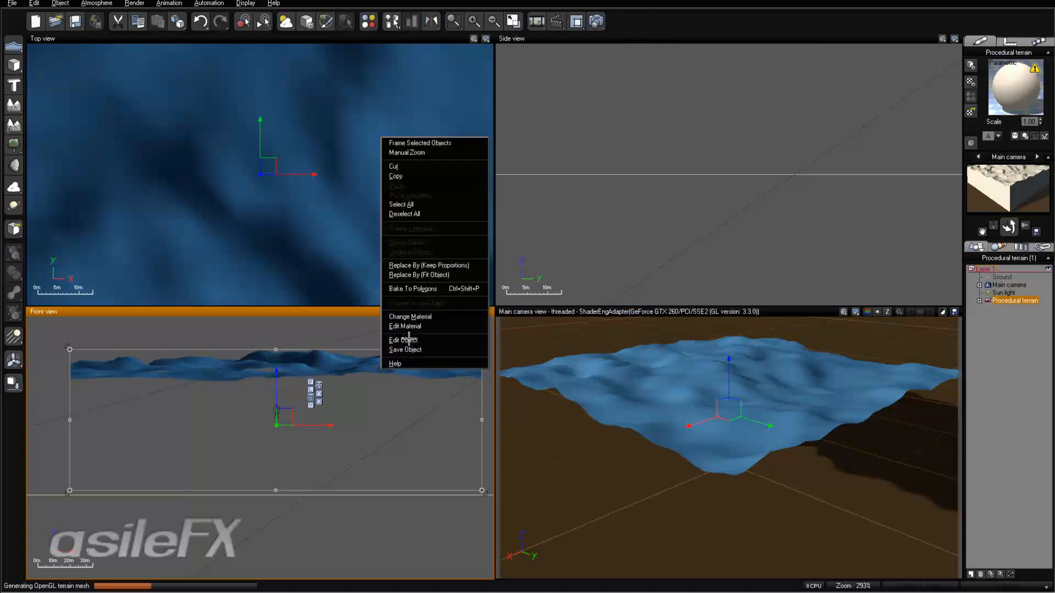
{"action": "left_click", "coordinate": [408, 340]}
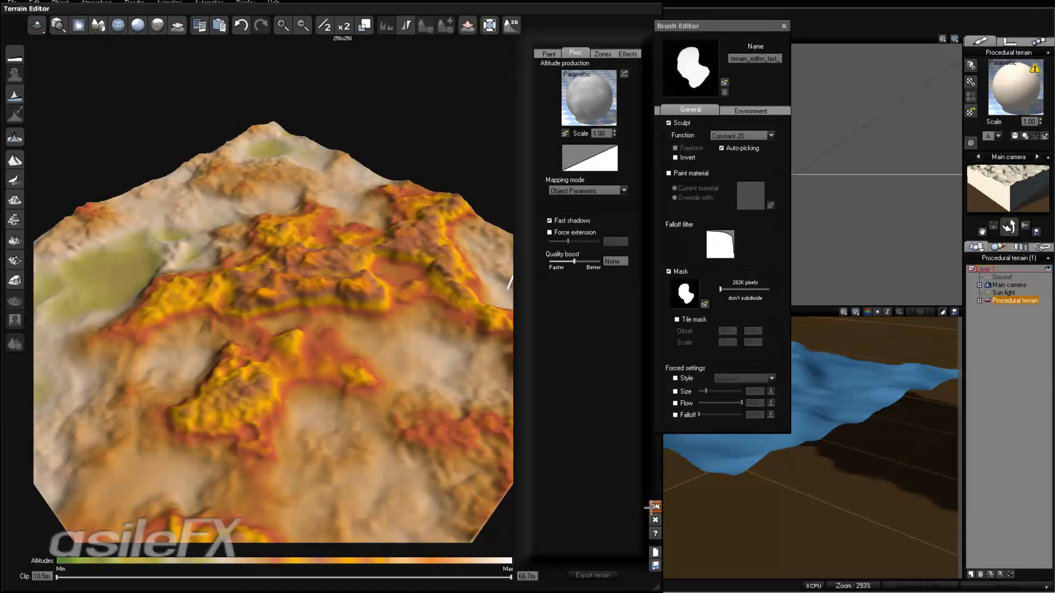
{"action": "left_click", "coordinate": [655, 506]}
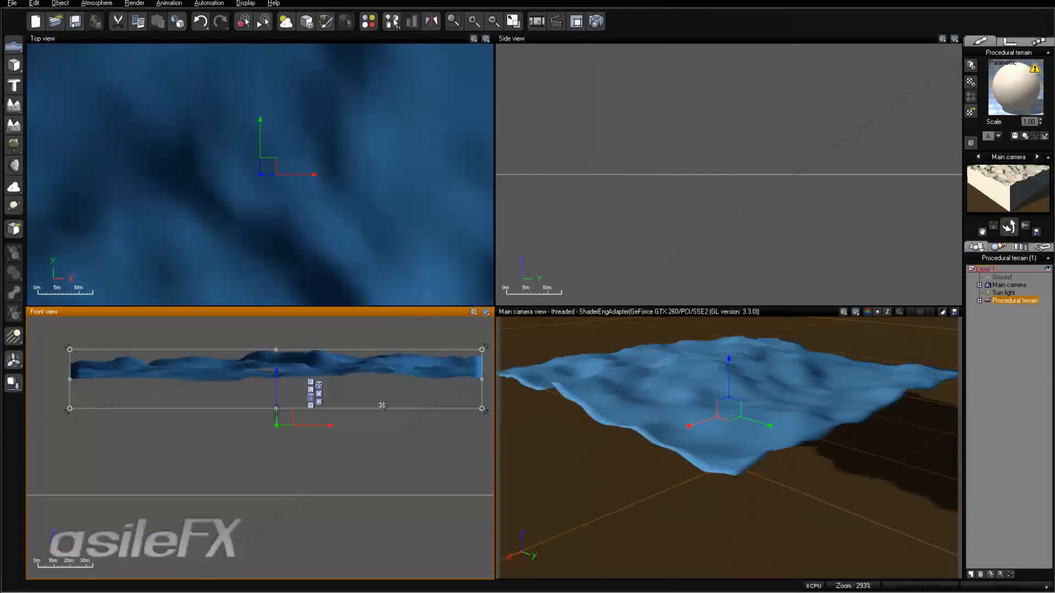
{"action": "left_click_drag", "start_coordinate": [272, 375], "coordinate": [278, 464]}
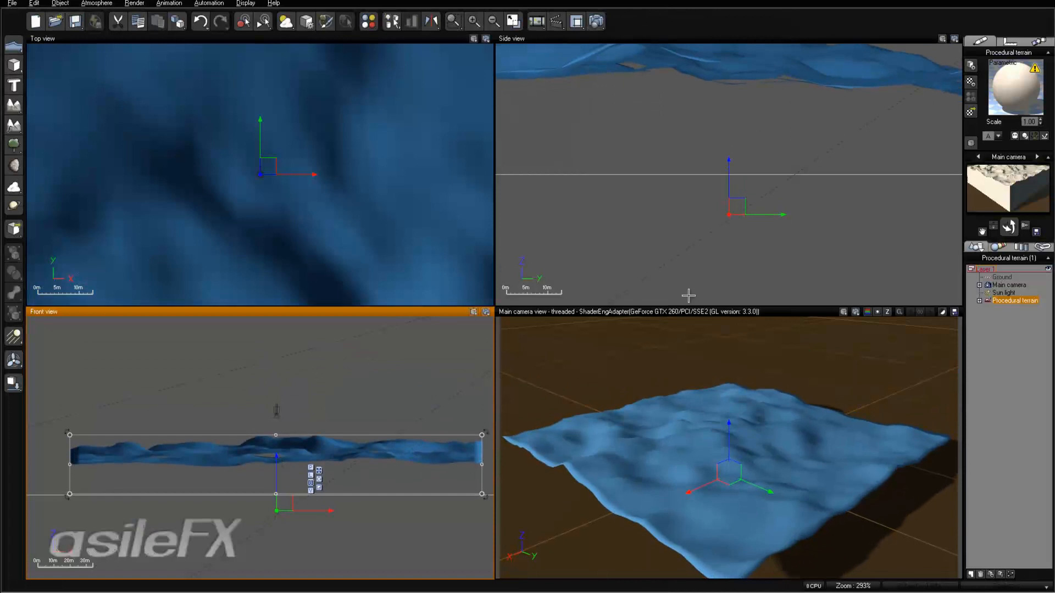
Step: Maximize the main camera view, reframe it so the whole terrain is seen from above one corner, and deselect the terrain
{"action": "left_click", "coordinate": [687, 314]}
{"action": "double_click", "coordinate": [687, 314]}
{"action": "right_click_drag", "start_coordinate": [687, 385], "coordinate": [753, 338]}
{"action": "left_click", "coordinate": [757, 338]}
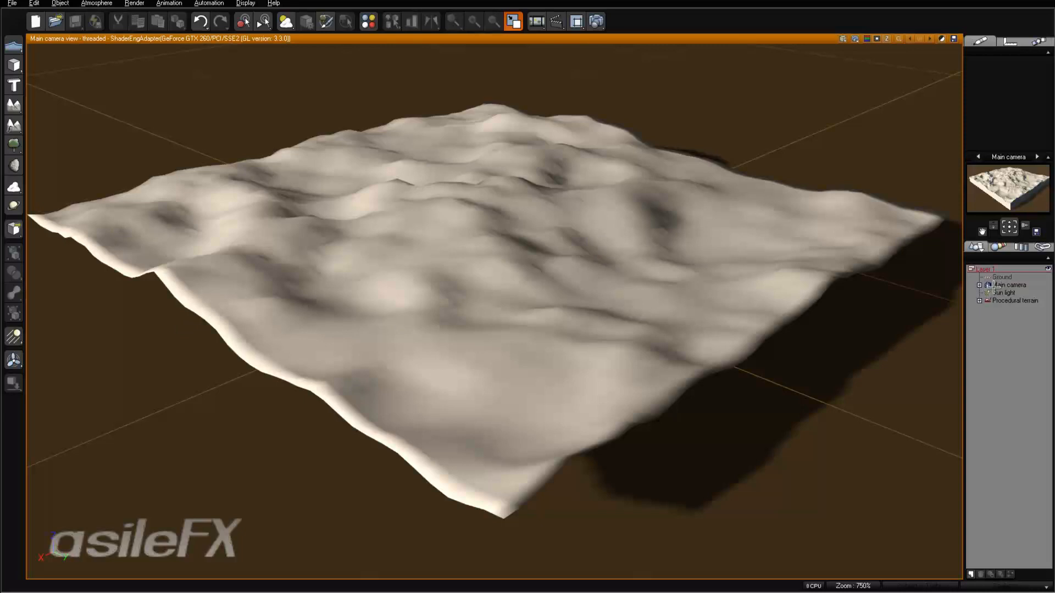
Step: Open the colour production function of the procedural terrain's Default material for editing
{"action": "left_click", "coordinate": [1012, 301]}
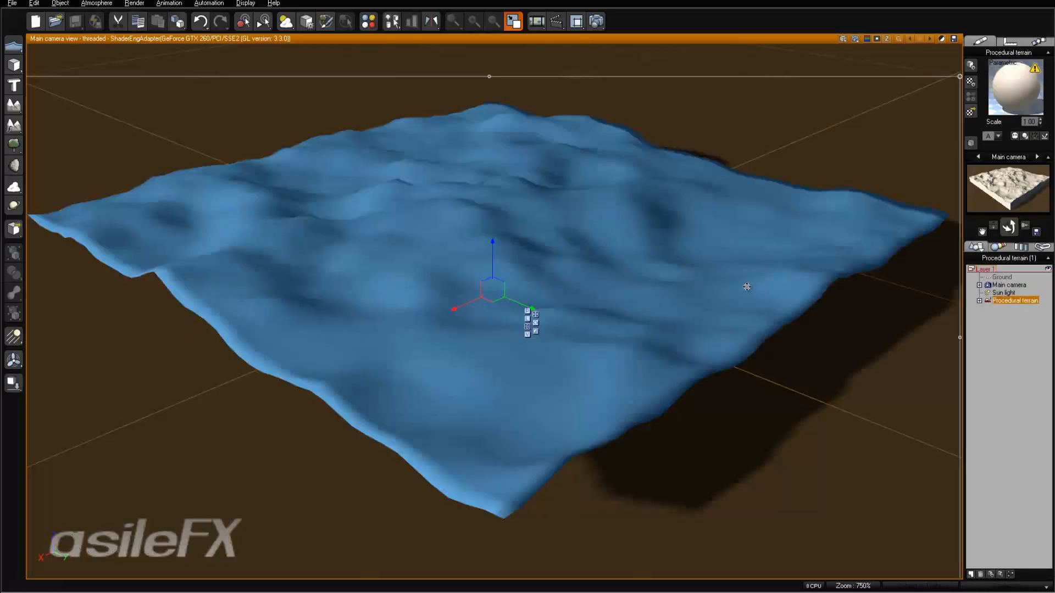
{"action": "right_click", "coordinate": [1013, 83]}
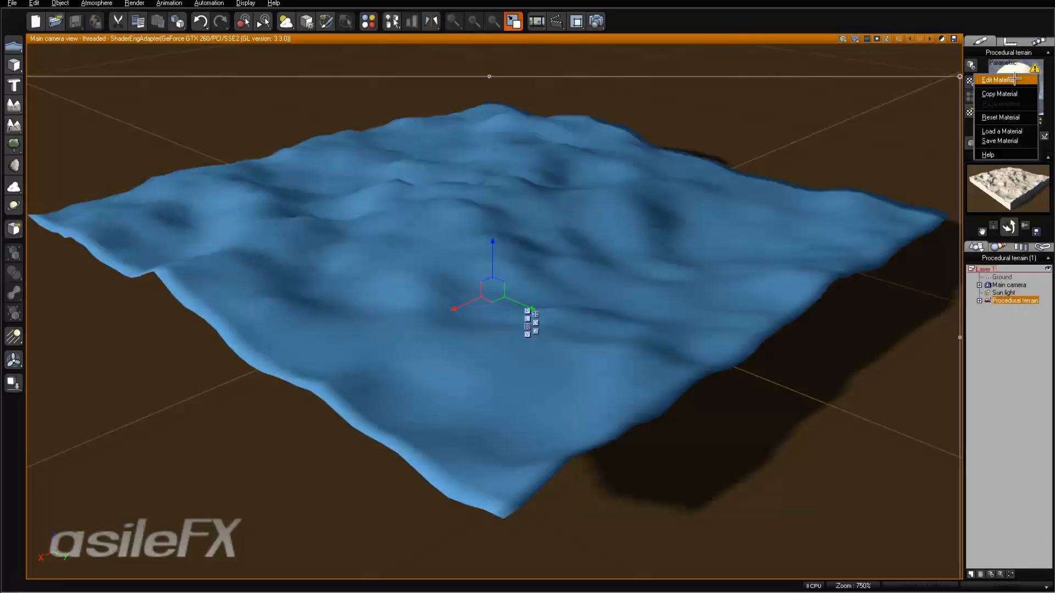
{"action": "left_click", "coordinate": [1014, 80]}
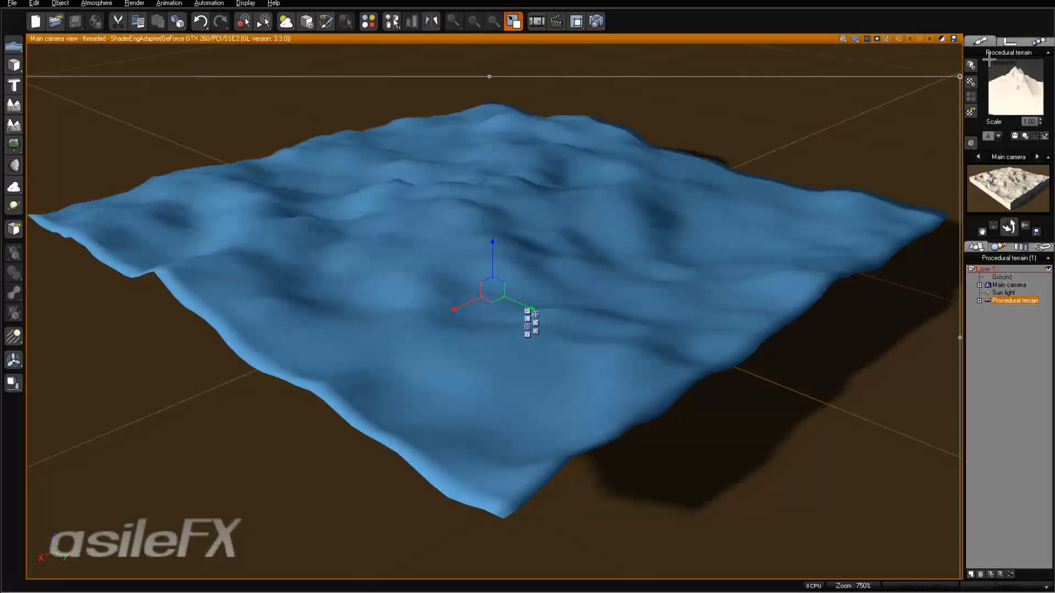
{"action": "right_click", "coordinate": [1013, 76]}
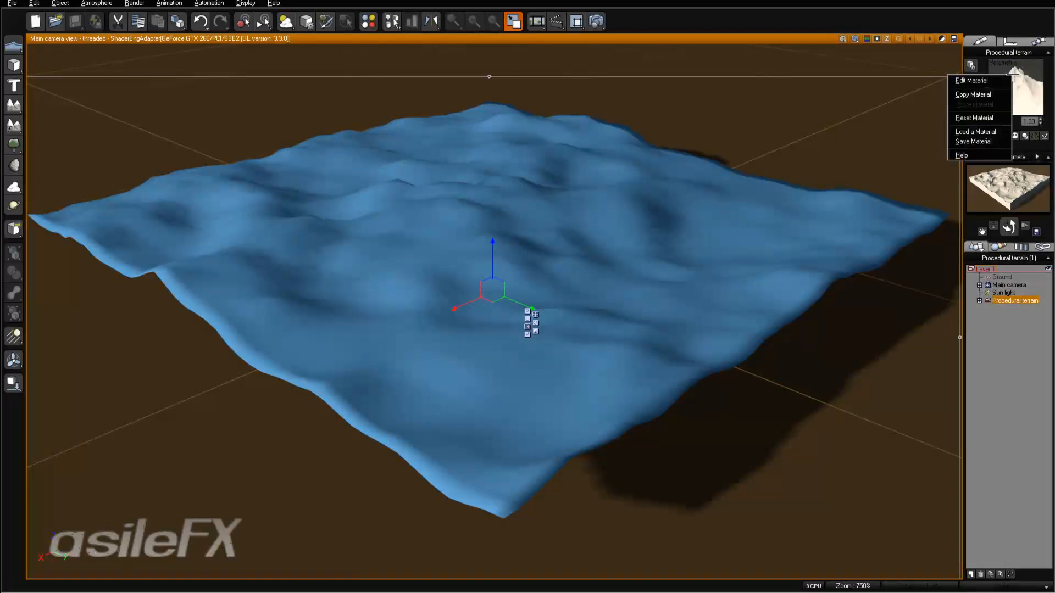
{"action": "left_click", "coordinate": [973, 81]}
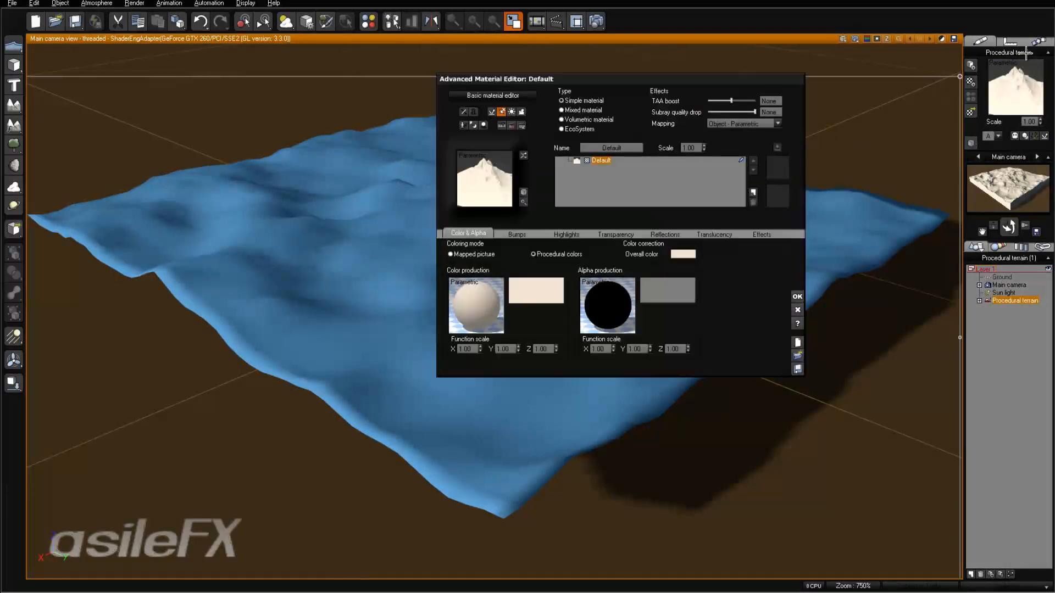
{"action": "right_click", "coordinate": [488, 298]}
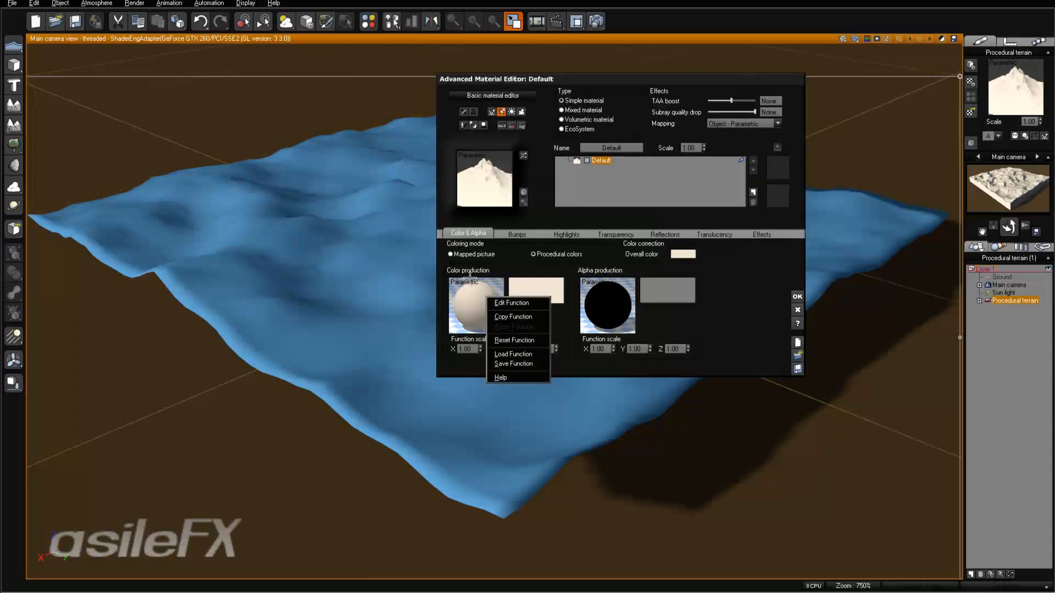
{"action": "left_click", "coordinate": [520, 257]}
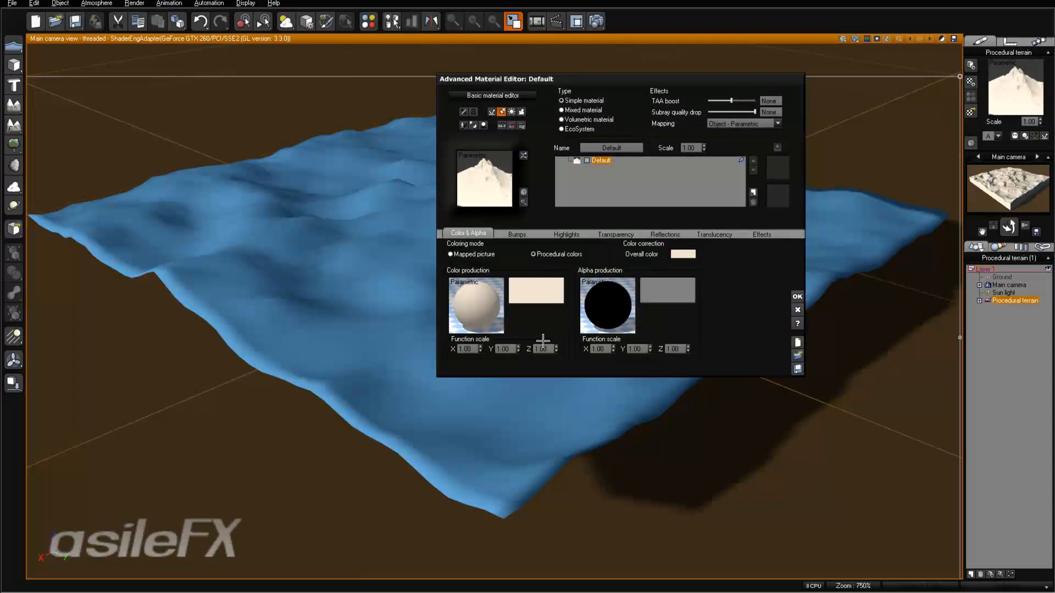
{"action": "right_click", "coordinate": [465, 297]}
{"action": "left_click", "coordinate": [483, 306]}
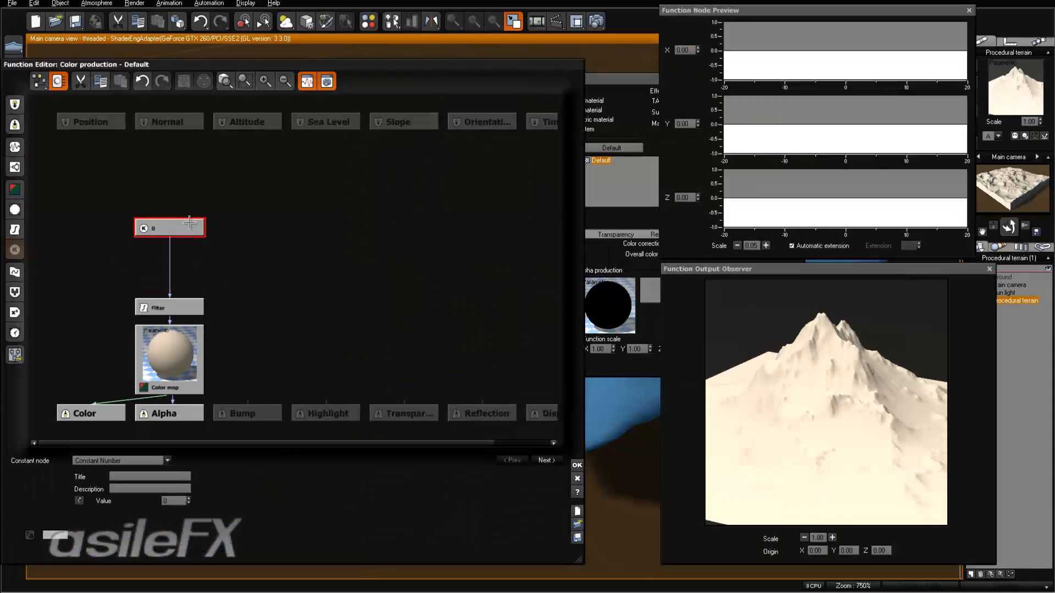
Step: Assign the AsileFX_CMap_0021 colour map from the Natural collection to the Color map node
{"action": "left_click", "coordinate": [180, 348]}
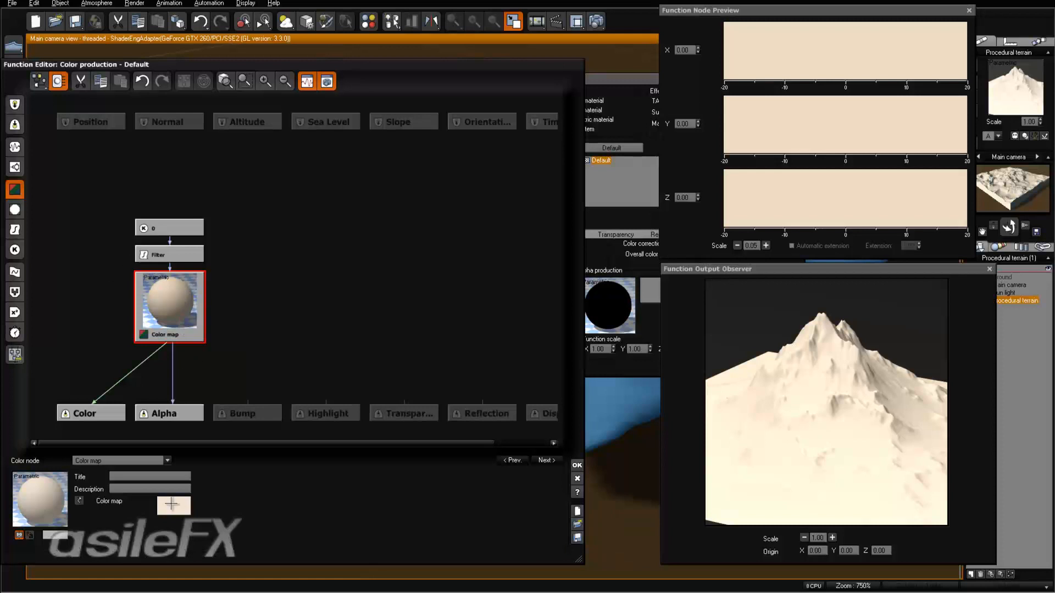
{"action": "left_click", "coordinate": [172, 504]}
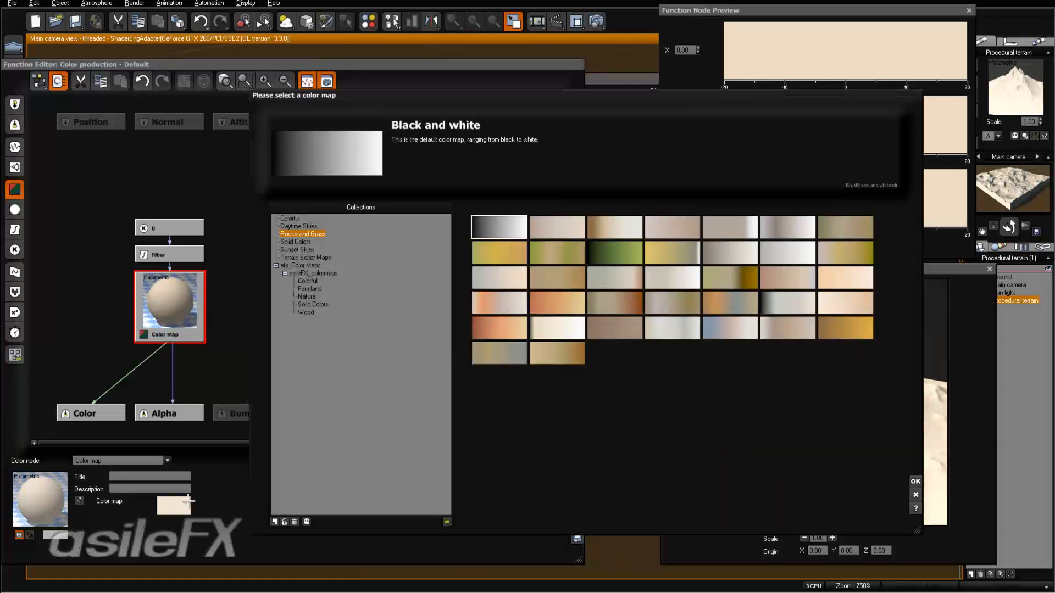
{"action": "left_click", "coordinate": [314, 297]}
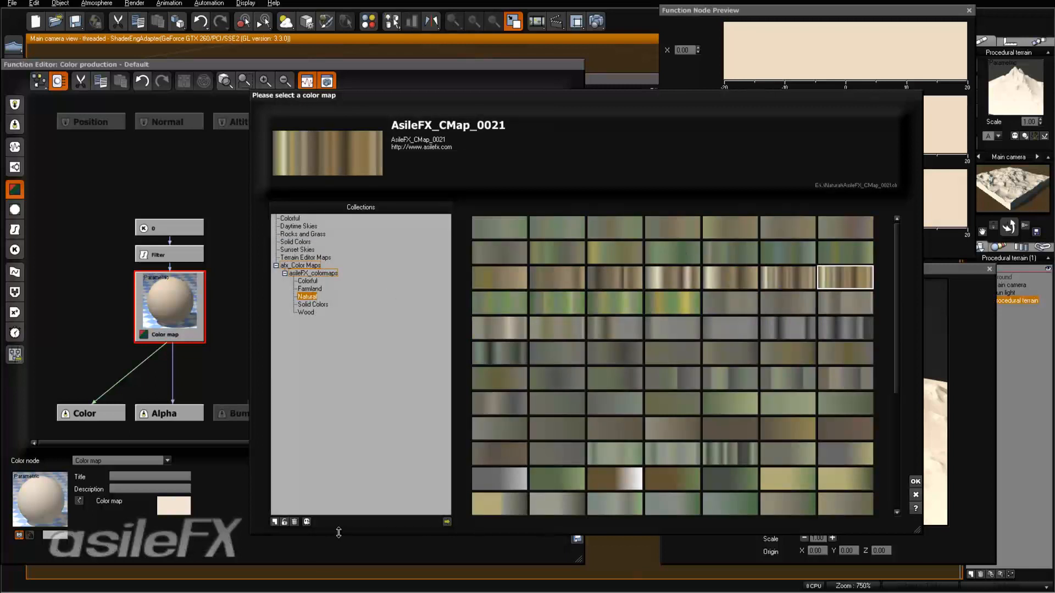
{"action": "left_click", "coordinate": [273, 521]}
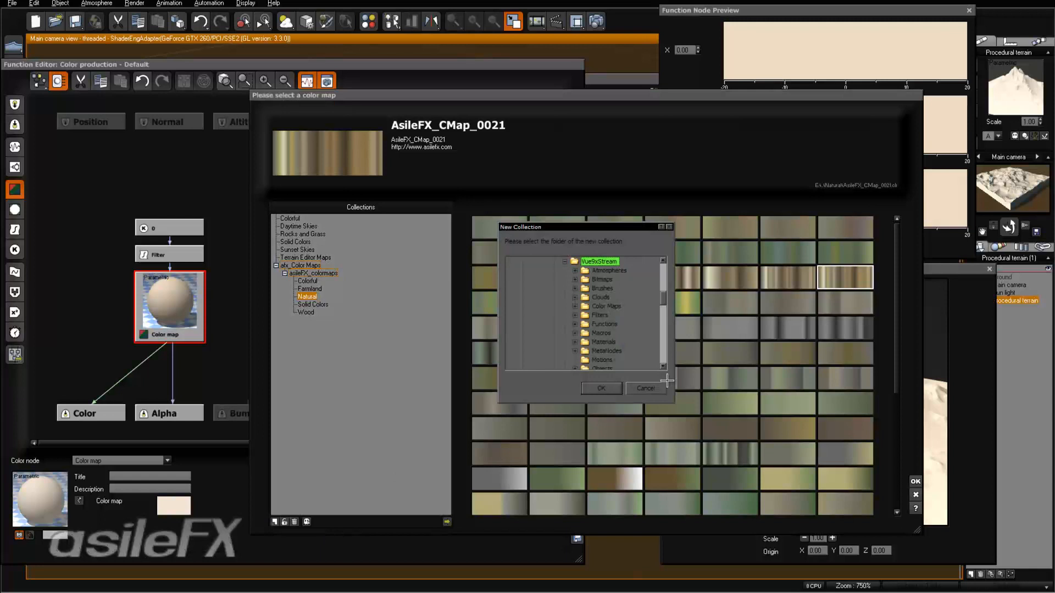
{"action": "left_click", "coordinate": [646, 389]}
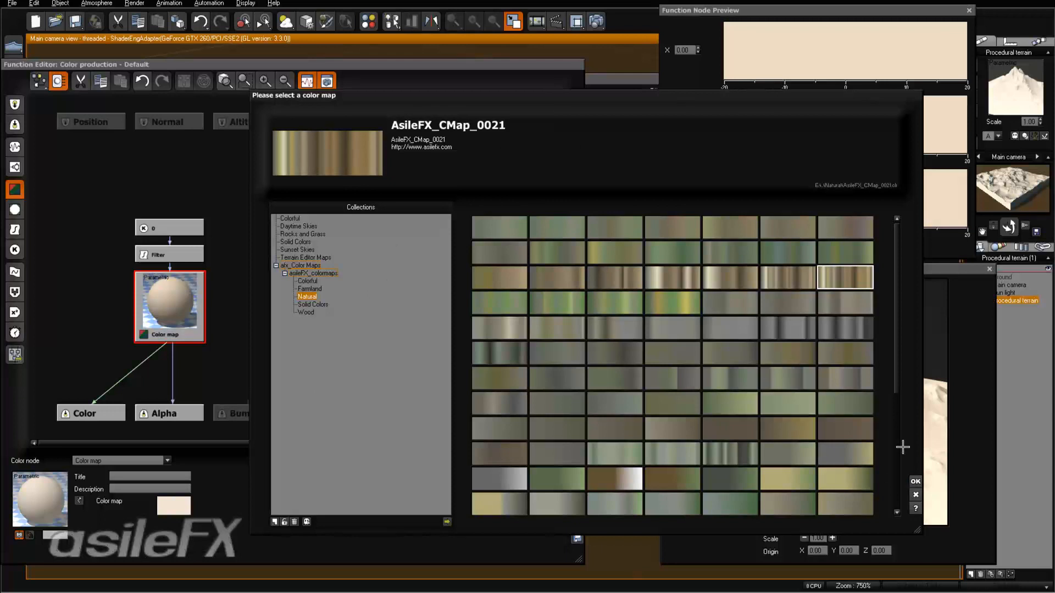
{"action": "left_click", "coordinate": [915, 482]}
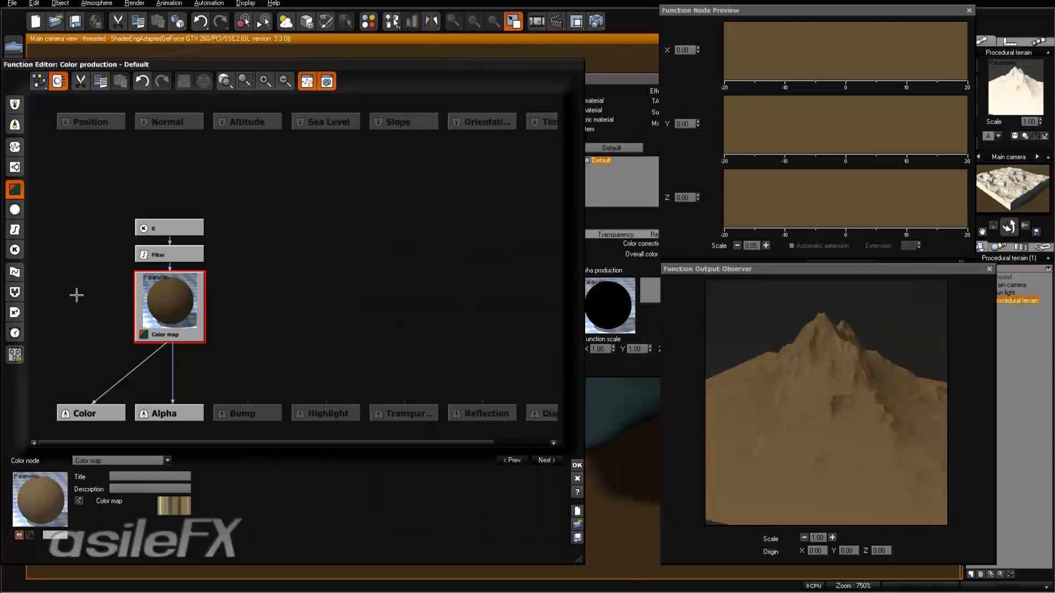
Step: Move the constant 0 node higher in the graph, straight above the Filter node
{"action": "left_click_drag", "start_coordinate": [187, 227], "coordinate": [187, 202]}
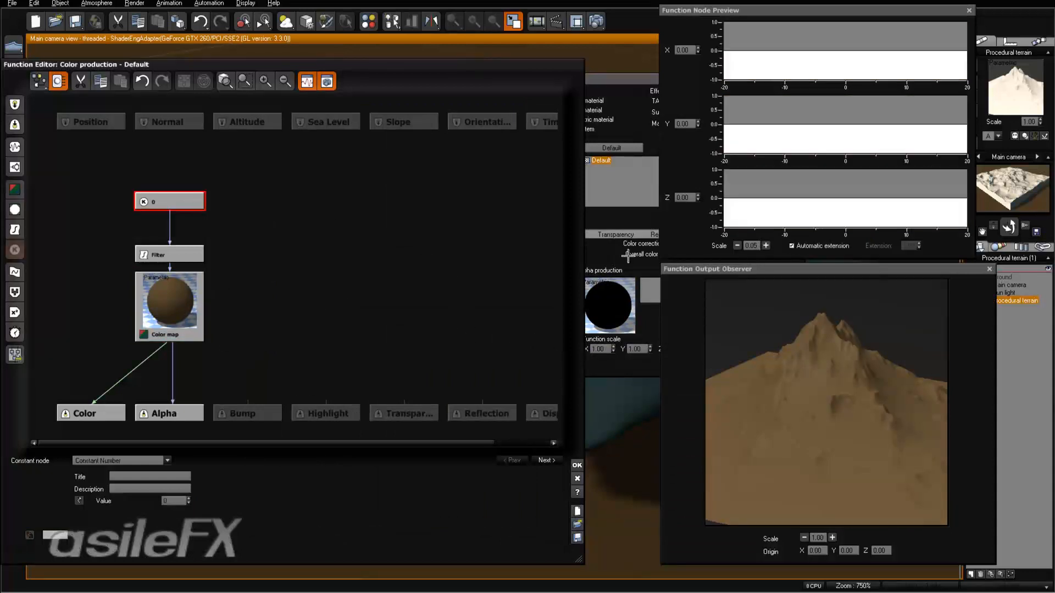
{"action": "left_click_drag", "start_coordinate": [181, 201], "coordinate": [233, 175]}
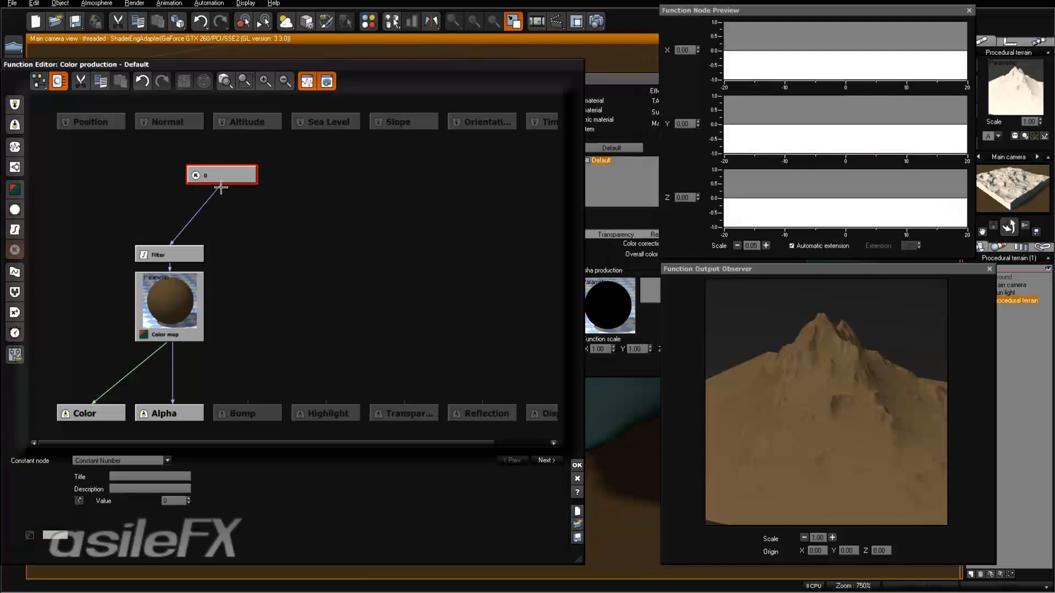
{"action": "left_click_drag", "start_coordinate": [221, 188], "coordinate": [156, 177]}
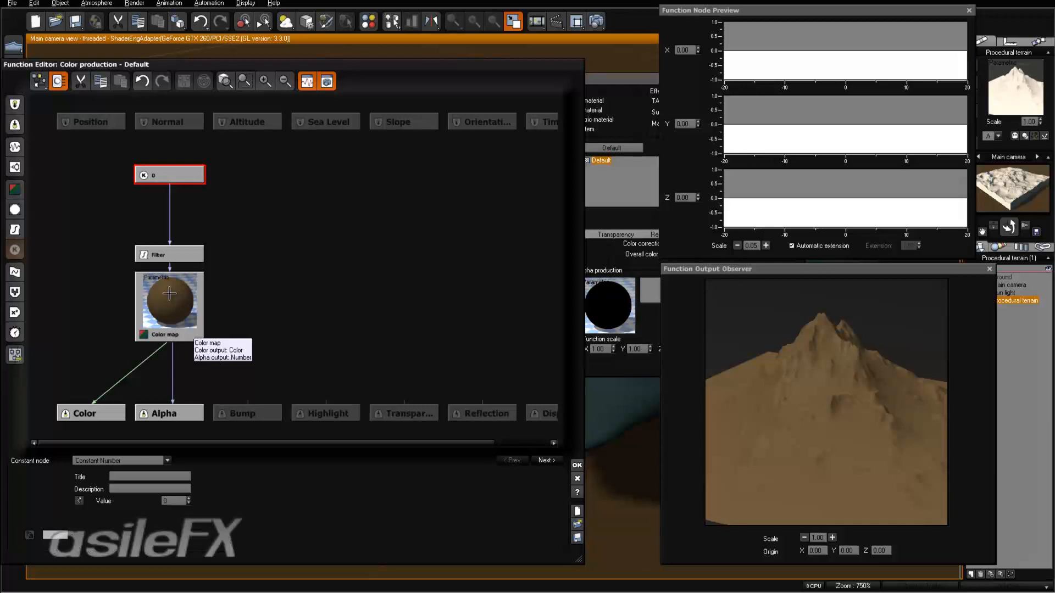
Step: Examine the key colours of the Color map node's gradient in the Color Map Editor, then close it
{"action": "left_click", "coordinate": [189, 327]}
{"action": "right_click", "coordinate": [183, 506]}
{"action": "left_click", "coordinate": [208, 426]}
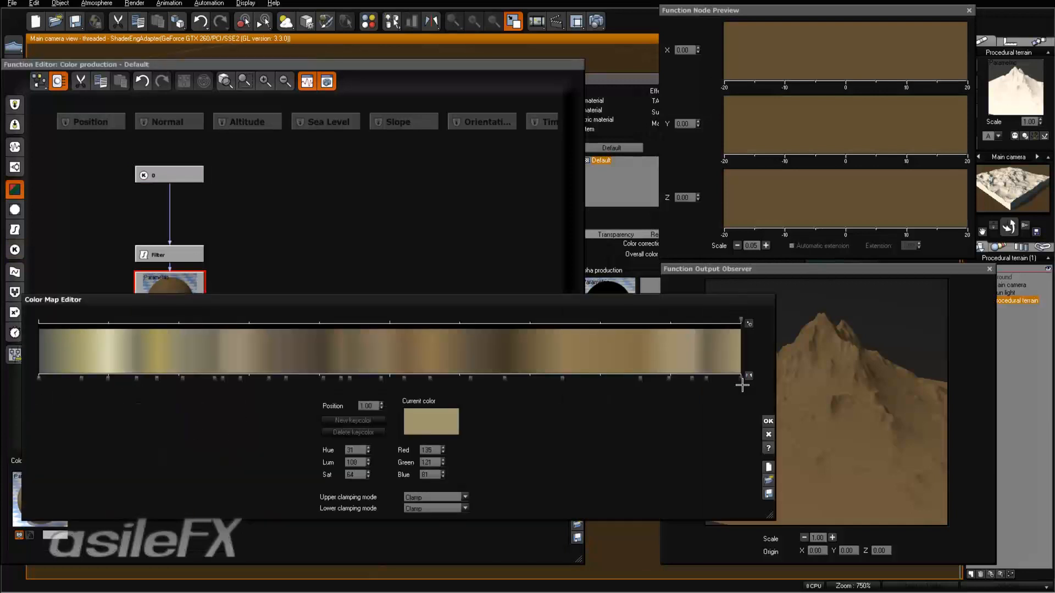
{"action": "left_click", "coordinate": [768, 421]}
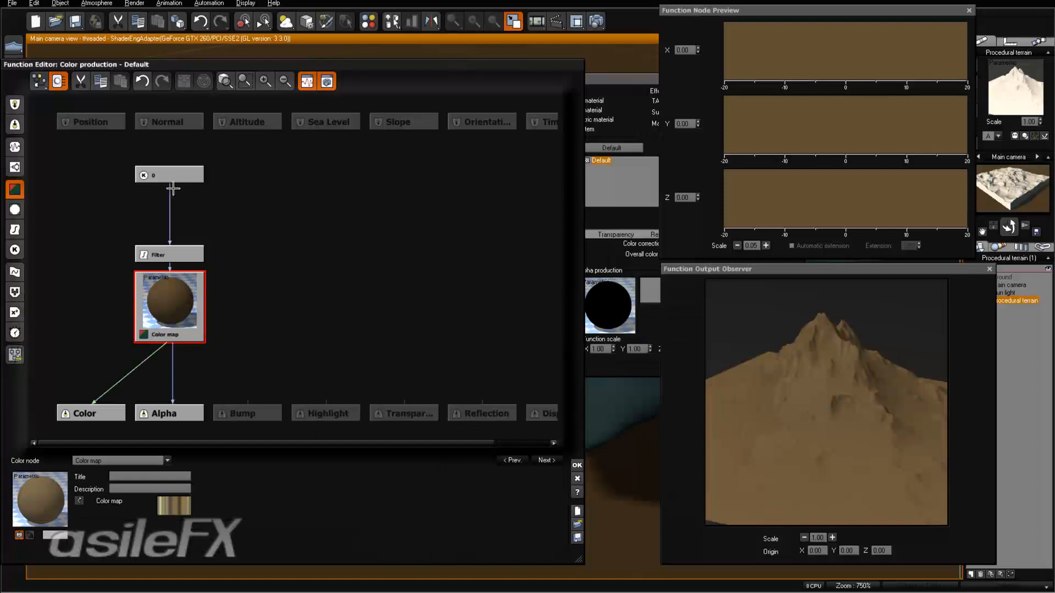
Step: Drive the Filter node from the Altitude input instead of the constant, with altitude type By object - parametric
{"action": "mouse_move", "coordinate": [172, 187]}
{"action": "left_mouse_down"}
{"action": "mouse_move", "coordinate": [188, 181]}
{"action": "mouse_move", "coordinate": [170, 184]}
{"action": "left_mouse_up"}
{"action": "left_click", "coordinate": [178, 176]}
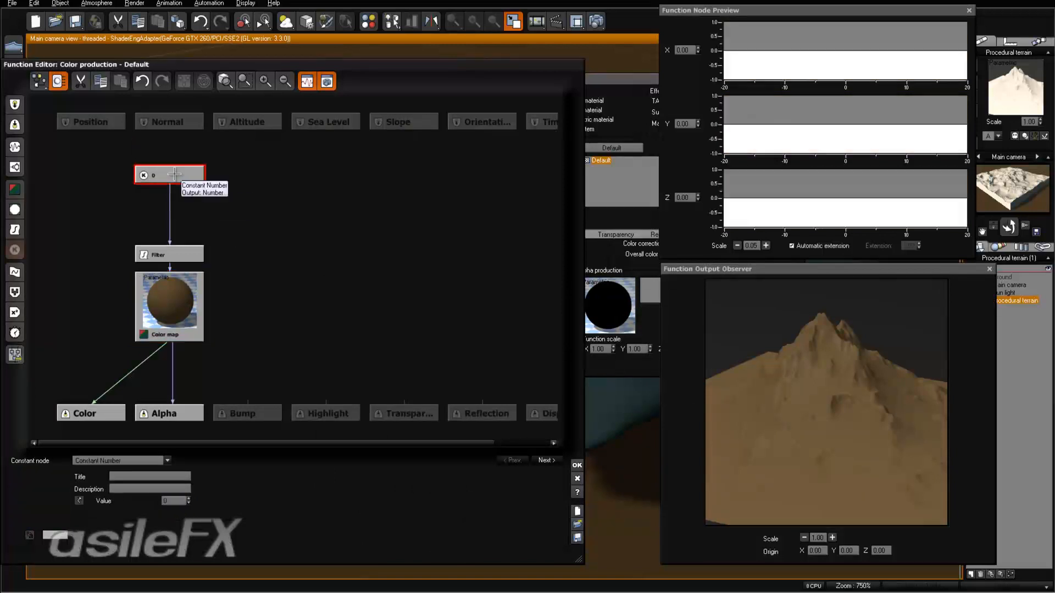
{"action": "left_click_drag", "start_coordinate": [170, 188], "coordinate": [247, 122]}
{"action": "left_click", "coordinate": [258, 117]}
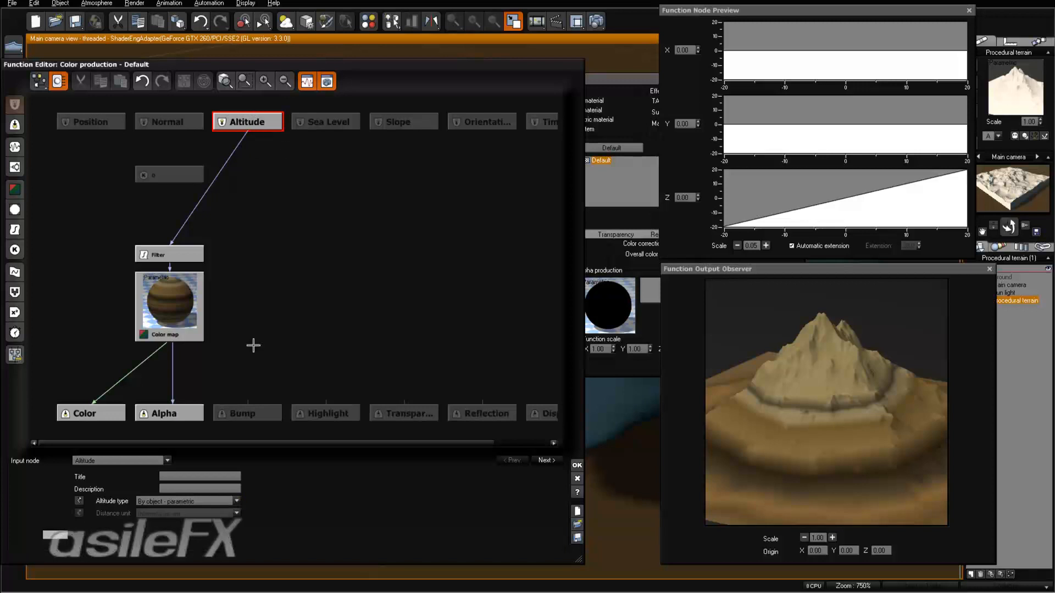
{"action": "left_click", "coordinate": [235, 501]}
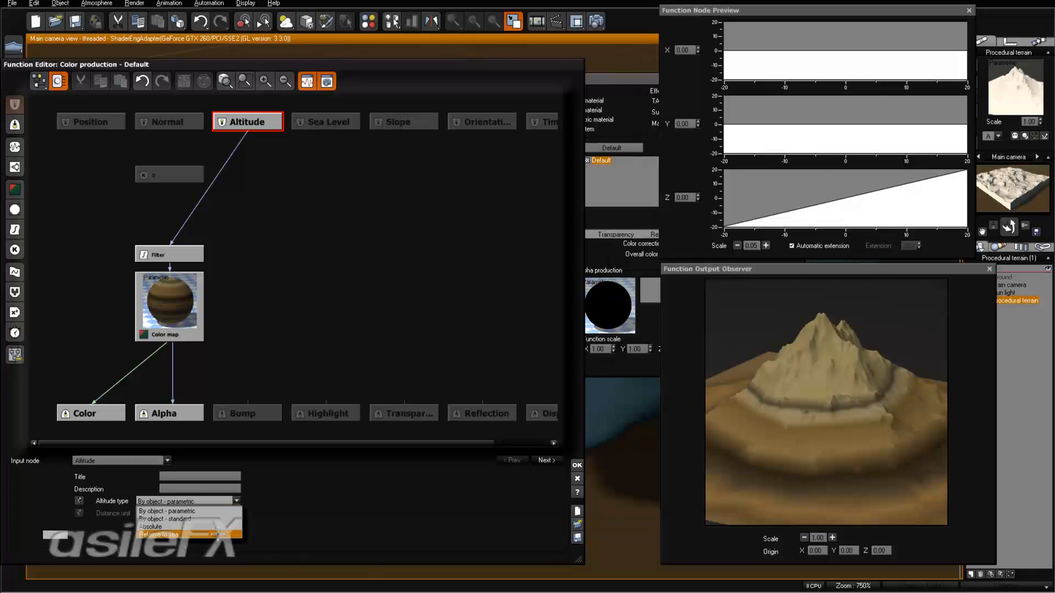
{"action": "left_click", "coordinate": [187, 511]}
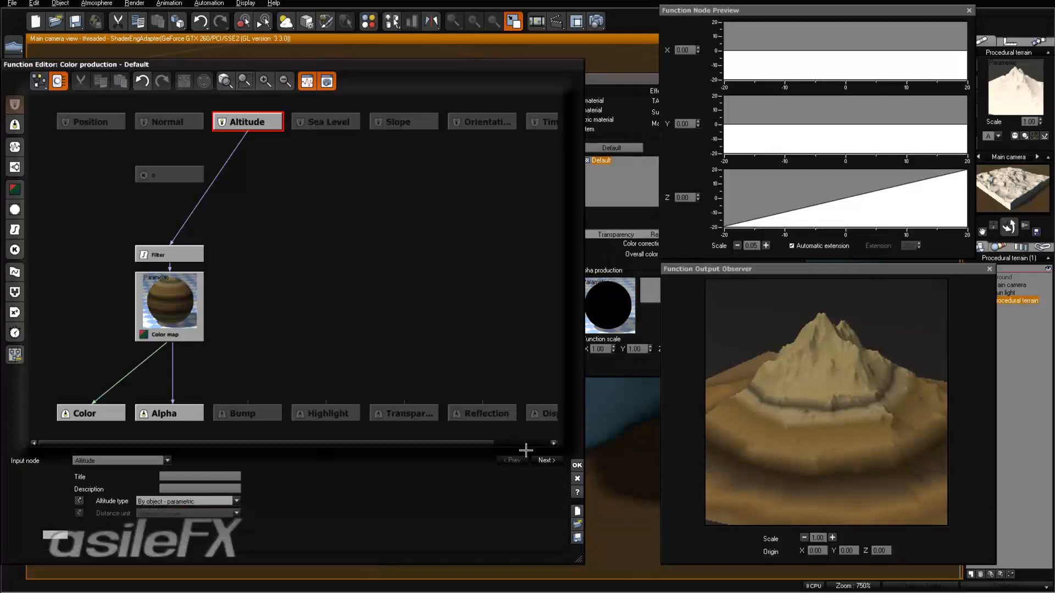
Step: Confirm the function and material edits, and check the terrain in a render from the main camera
{"action": "left_click", "coordinate": [577, 465]}
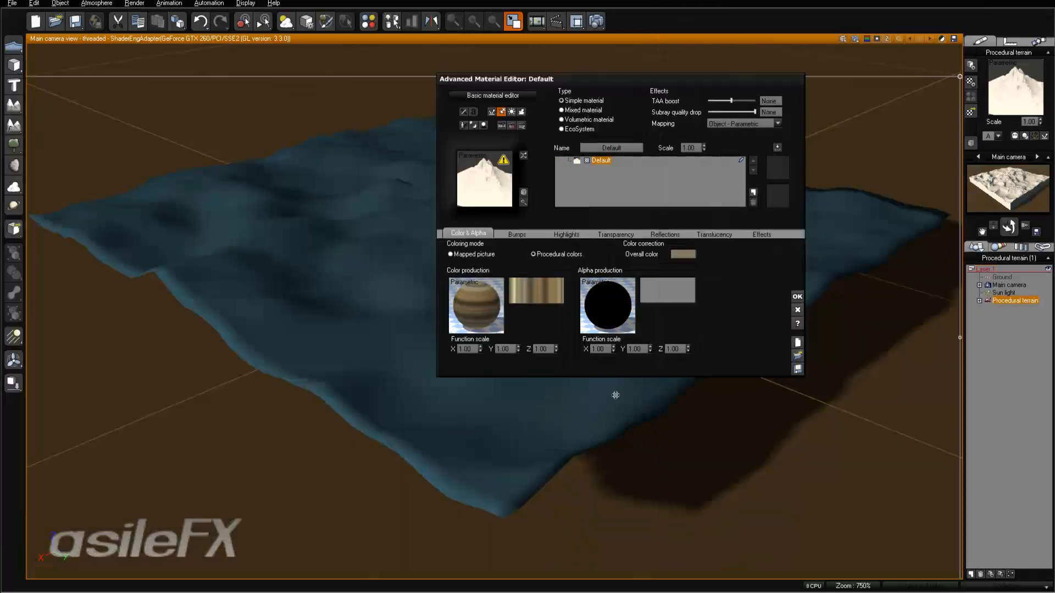
{"action": "left_click", "coordinate": [797, 296]}
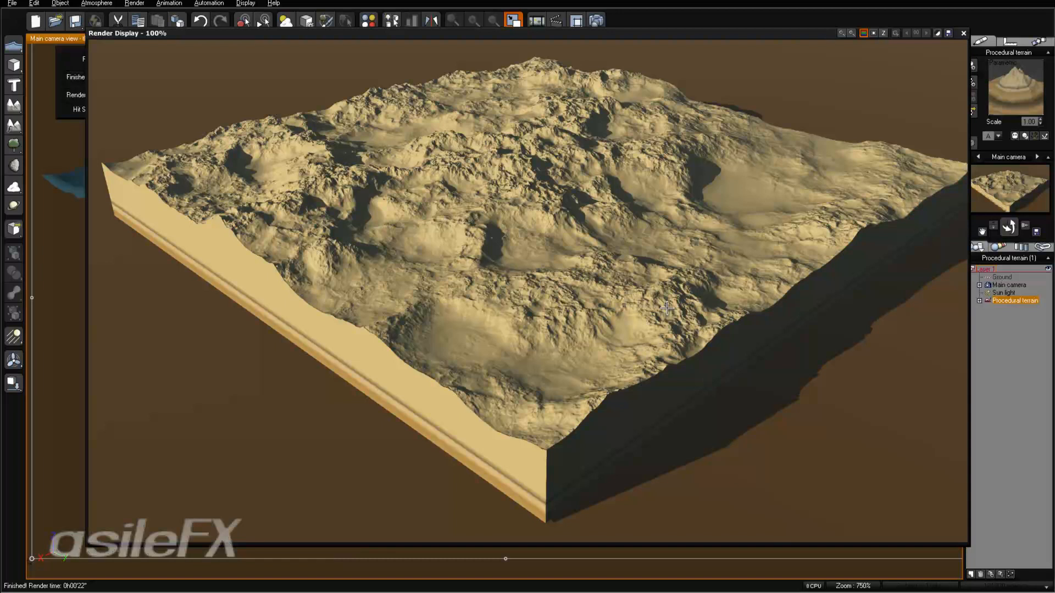
{"action": "right_click", "coordinate": [719, 345]}
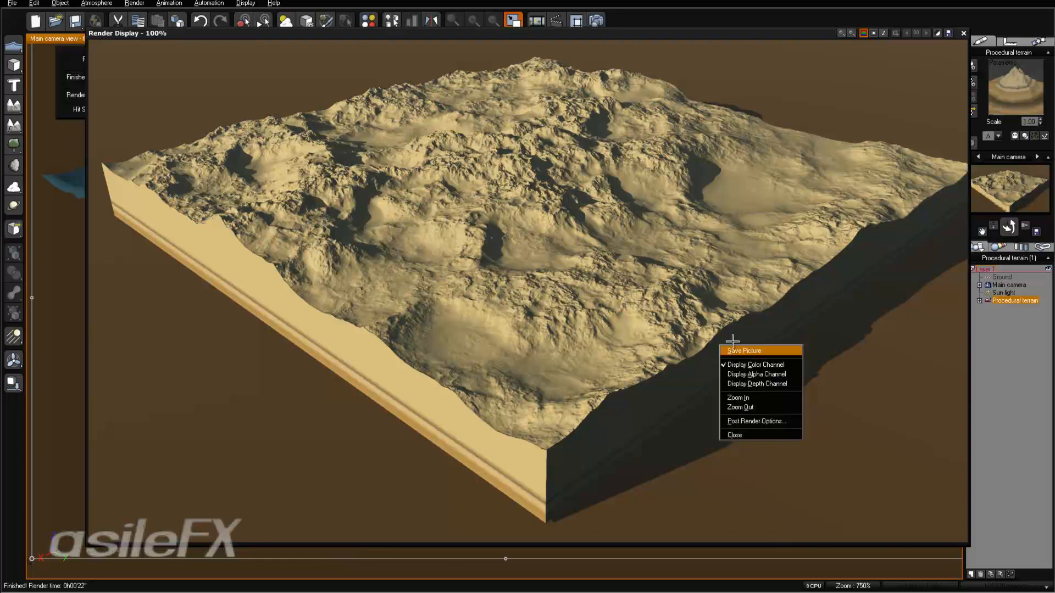
{"action": "left_click", "coordinate": [827, 41]}
{"action": "left_click", "coordinate": [963, 33]}
Step: Reopen the terrain material's color production function and move the Filter node directly beneath the Altitude input
{"action": "right_click", "coordinate": [1016, 68]}
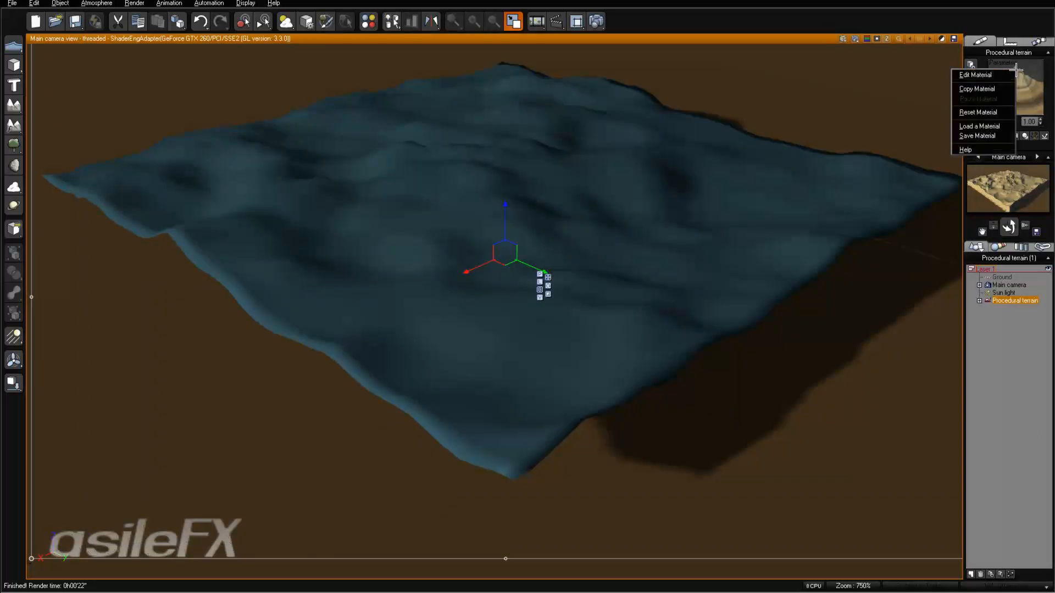
{"action": "left_click", "coordinate": [975, 75]}
{"action": "right_click", "coordinate": [473, 297]}
{"action": "left_click", "coordinate": [493, 302]}
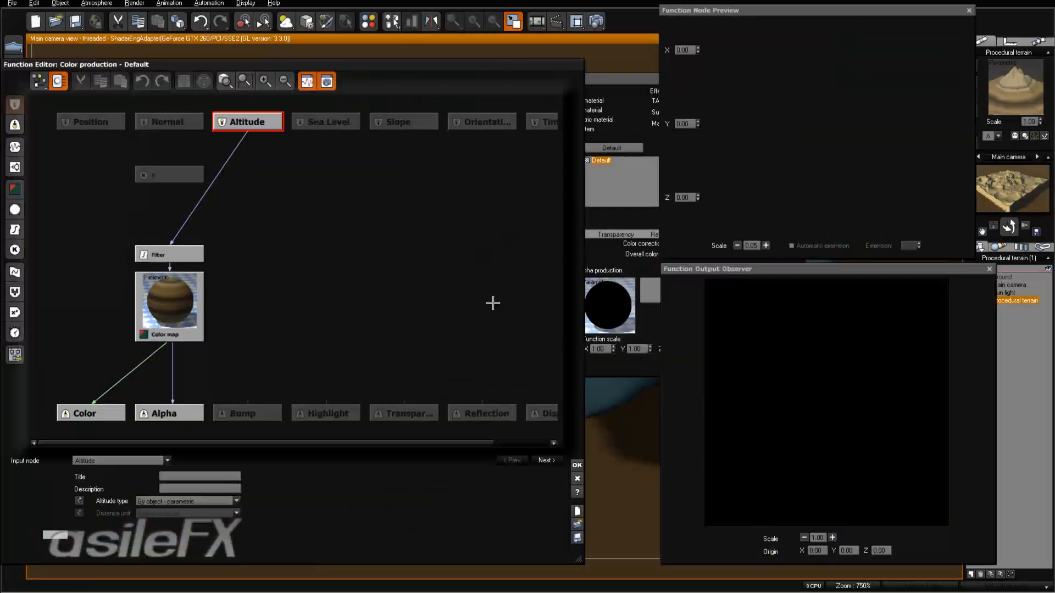
{"action": "left_click", "coordinate": [237, 153]}
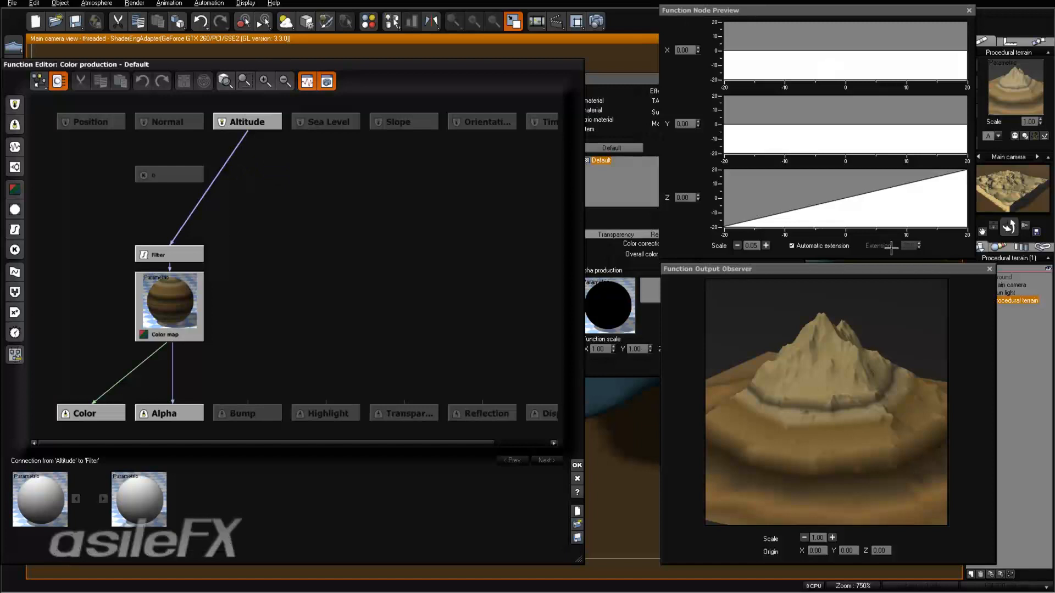
{"action": "left_click", "coordinate": [829, 247]}
{"action": "left_click", "coordinate": [845, 247]}
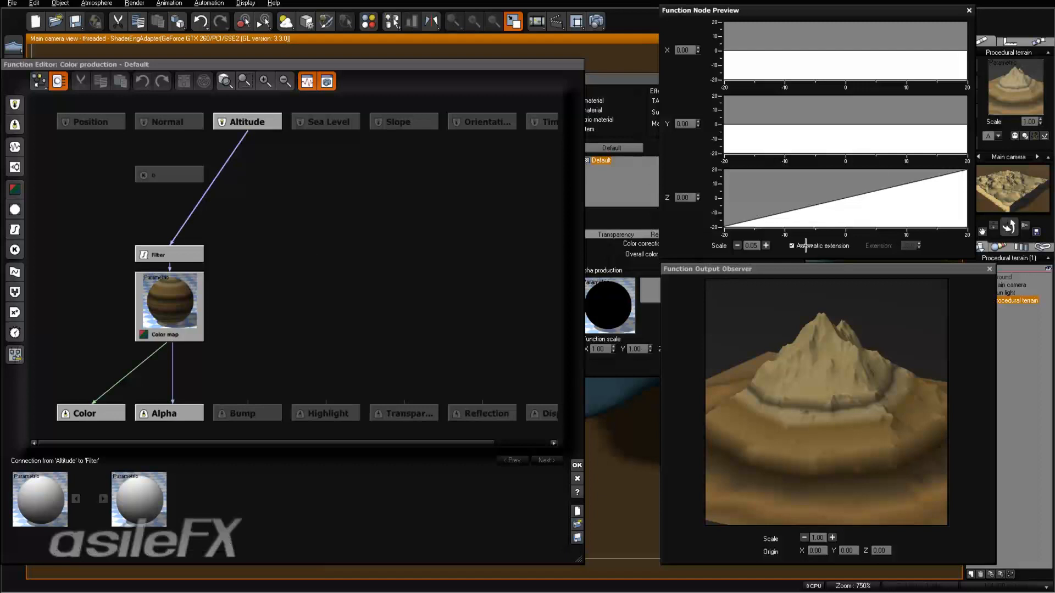
{"action": "left_click", "coordinate": [188, 255]}
{"action": "left_click_drag", "start_coordinate": [188, 255], "coordinate": [259, 166]}
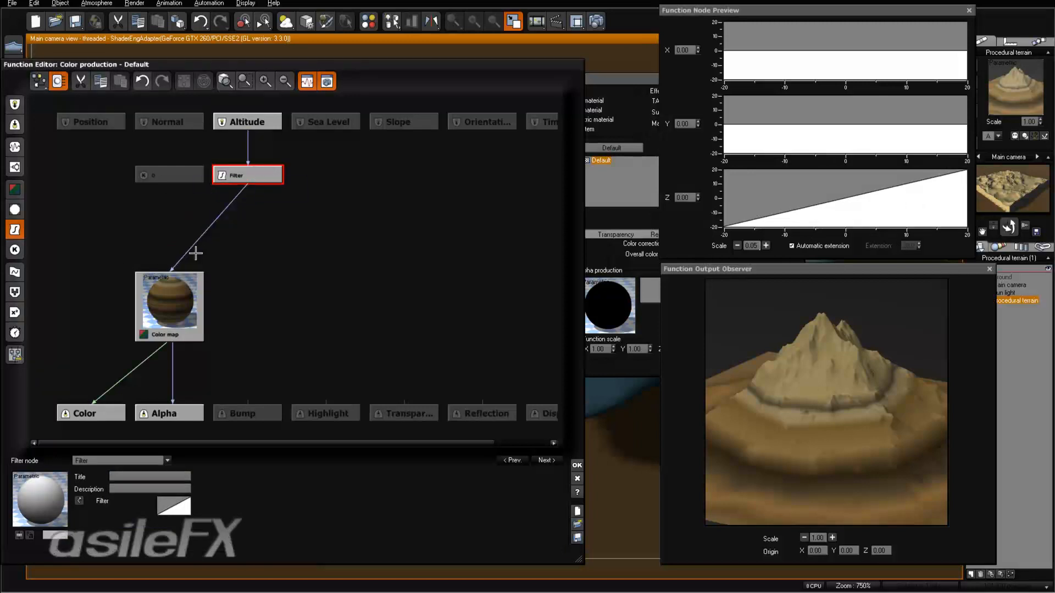
{"action": "left_click", "coordinate": [223, 209]}
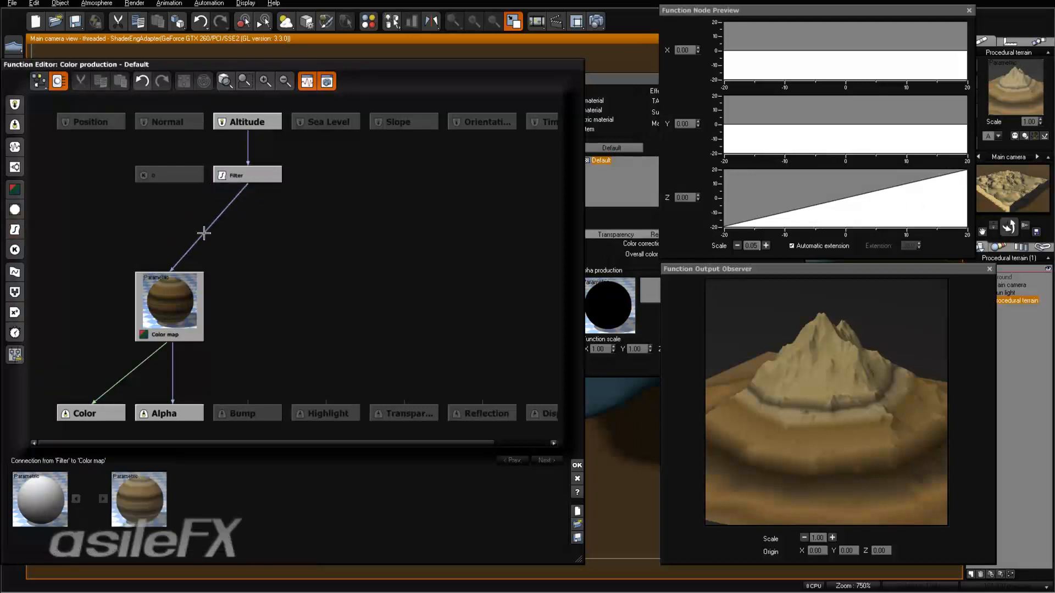
{"action": "left_click", "coordinate": [16, 233]}
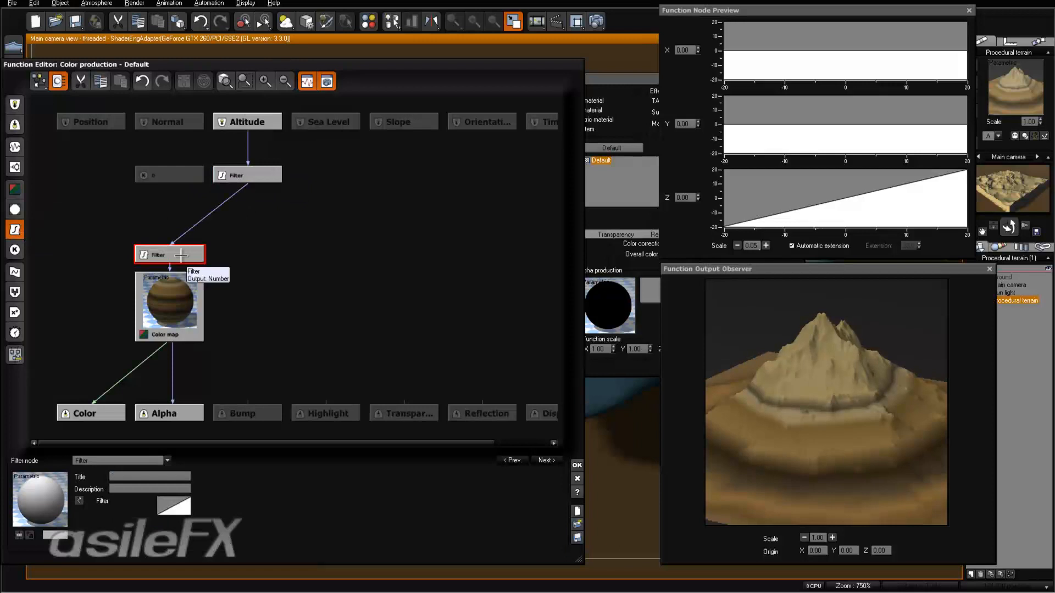
{"action": "key", "text": "Delete"}
Step: Change the Filter node to a Map node with input range -20 to 20 and lower its output range's lower value to the minimum
{"action": "left_click", "coordinate": [279, 174]}
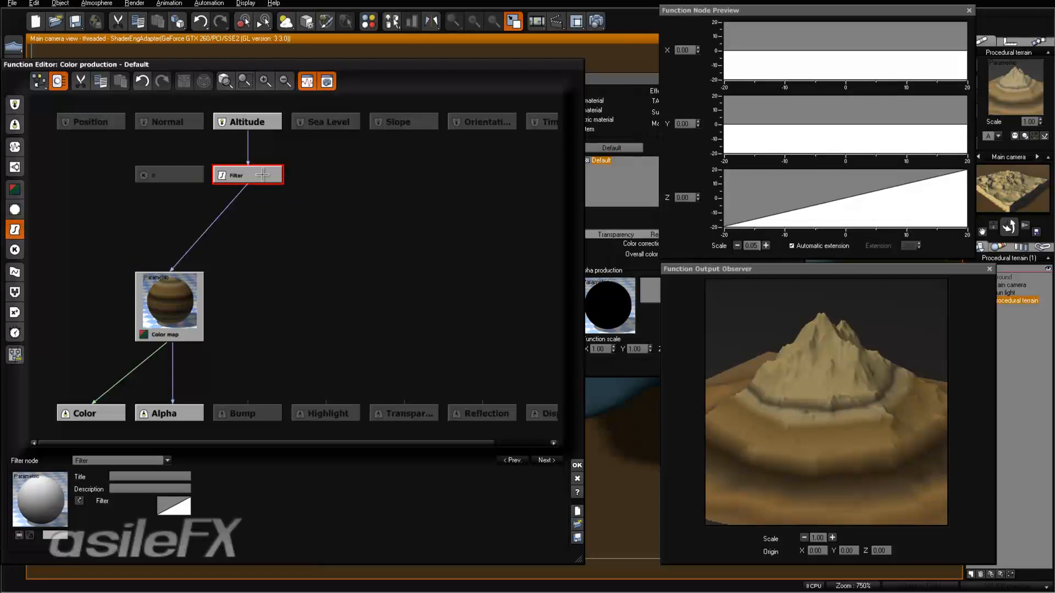
{"action": "left_click", "coordinate": [110, 461]}
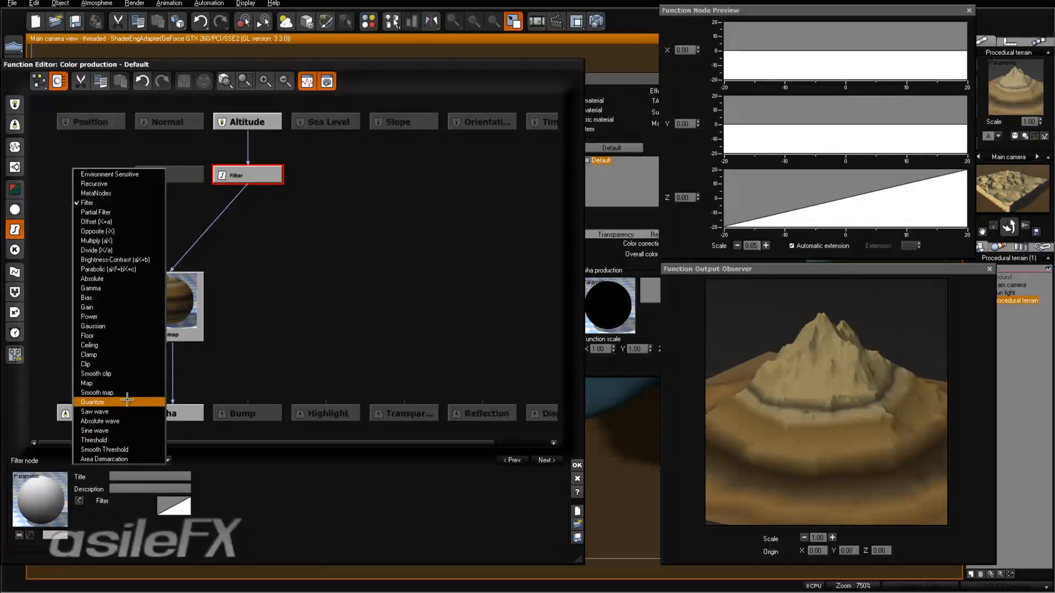
{"action": "left_click", "coordinate": [132, 383]}
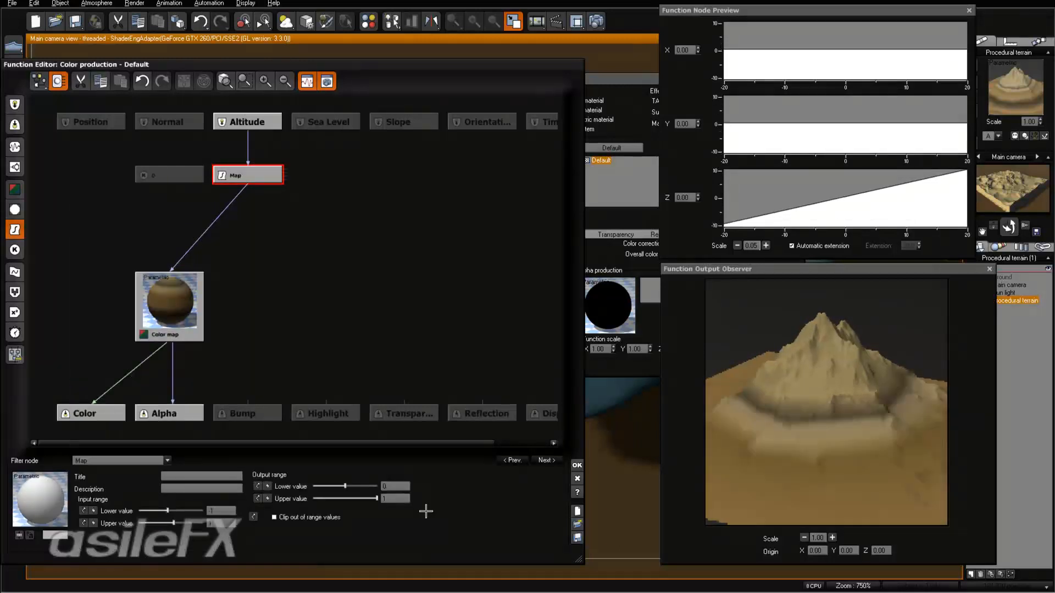
{"action": "left_click", "coordinate": [219, 510]}
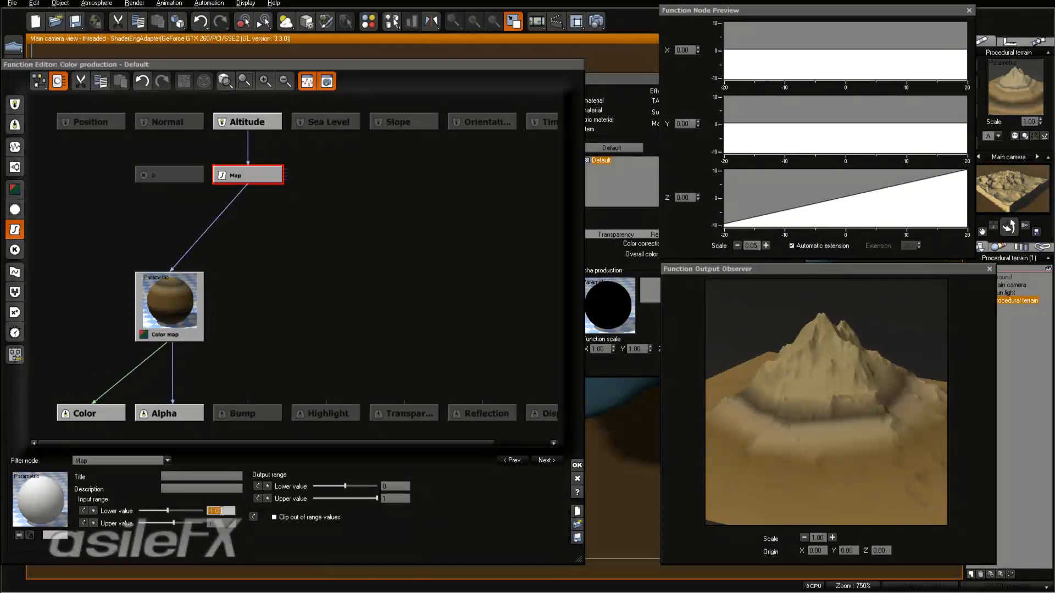
{"action": "type", "text": "-20"}
{"action": "key", "text": "Tab"}
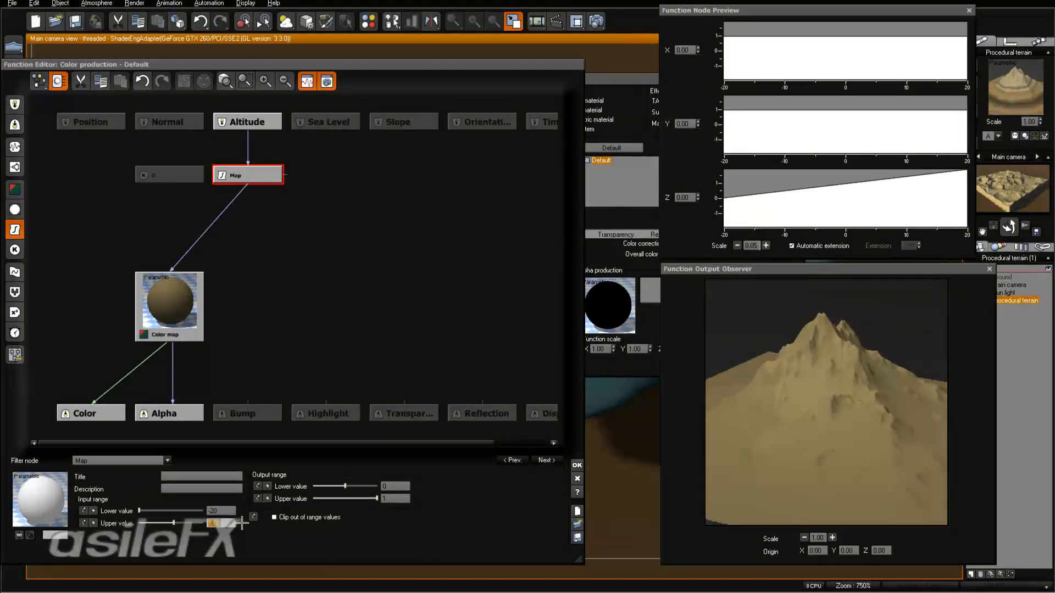
{"action": "type", "text": "20"}
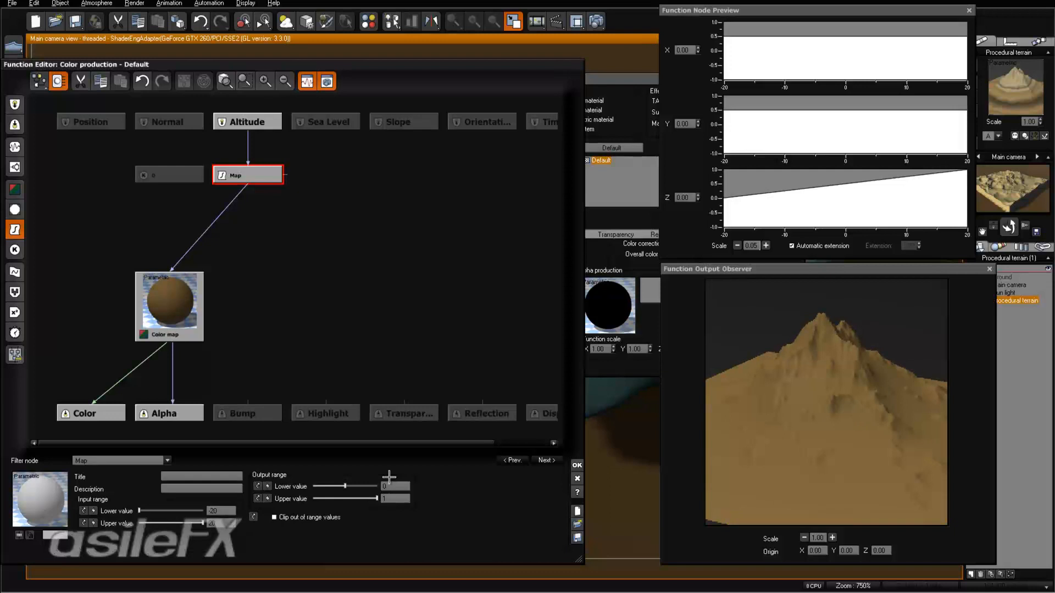
{"action": "left_click_drag", "start_coordinate": [345, 485], "coordinate": [313, 486]}
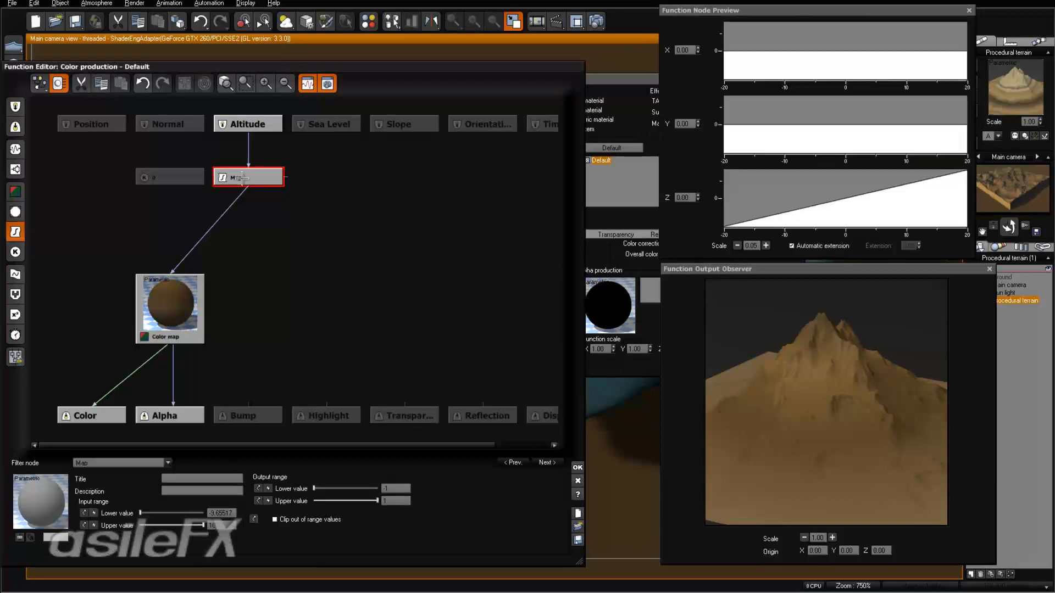
Step: Delete the Map node so Altitude feeds the Color map directly, and confirm the function and material edits
{"action": "key", "text": "Delete"}
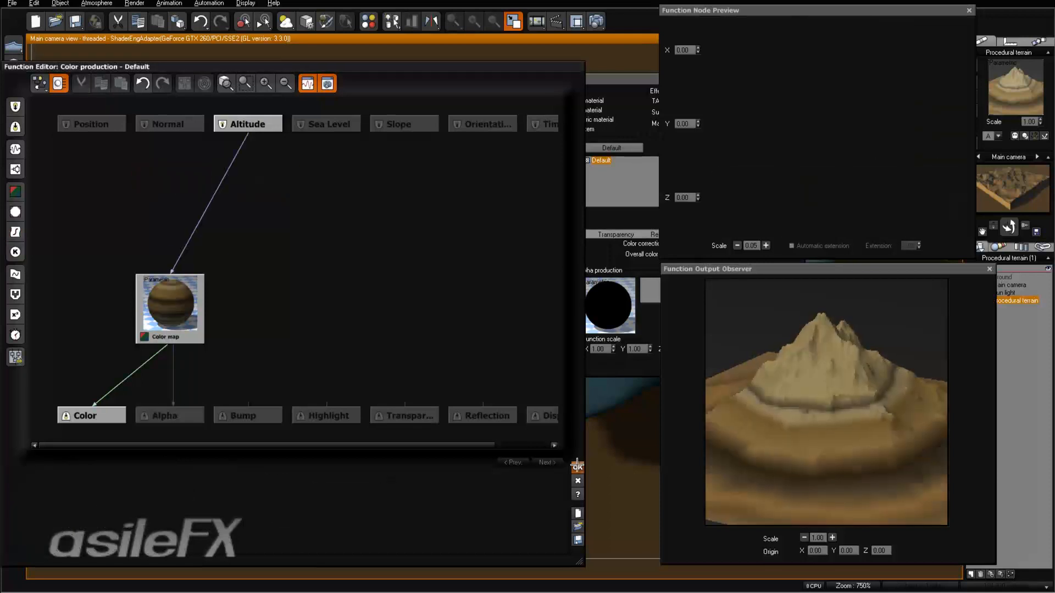
{"action": "left_click", "coordinate": [578, 467]}
{"action": "left_click", "coordinate": [798, 297]}
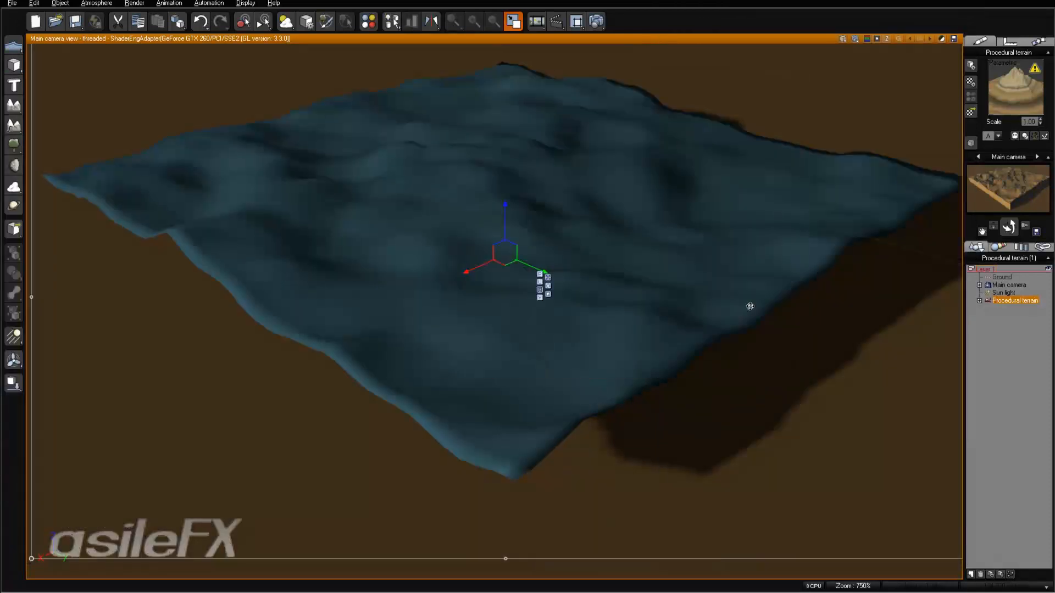
Step: Open the procedural terrain in the Terrain Editor, try a maximum clip altitude of 53.5 m, and restore it to 66.7 m
{"action": "right_click", "coordinate": [636, 294]}
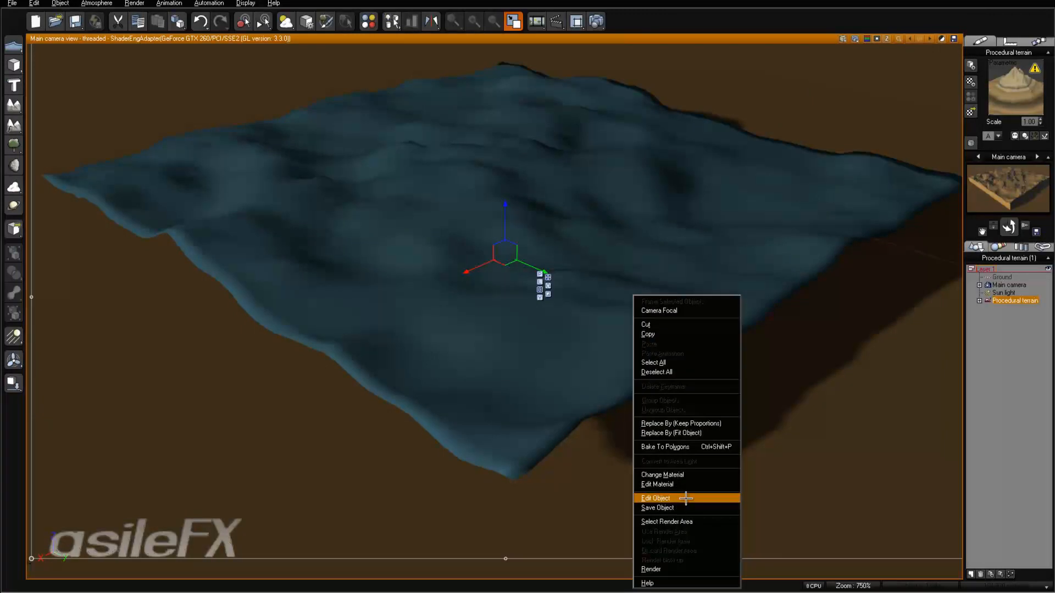
{"action": "left_click", "coordinate": [683, 499]}
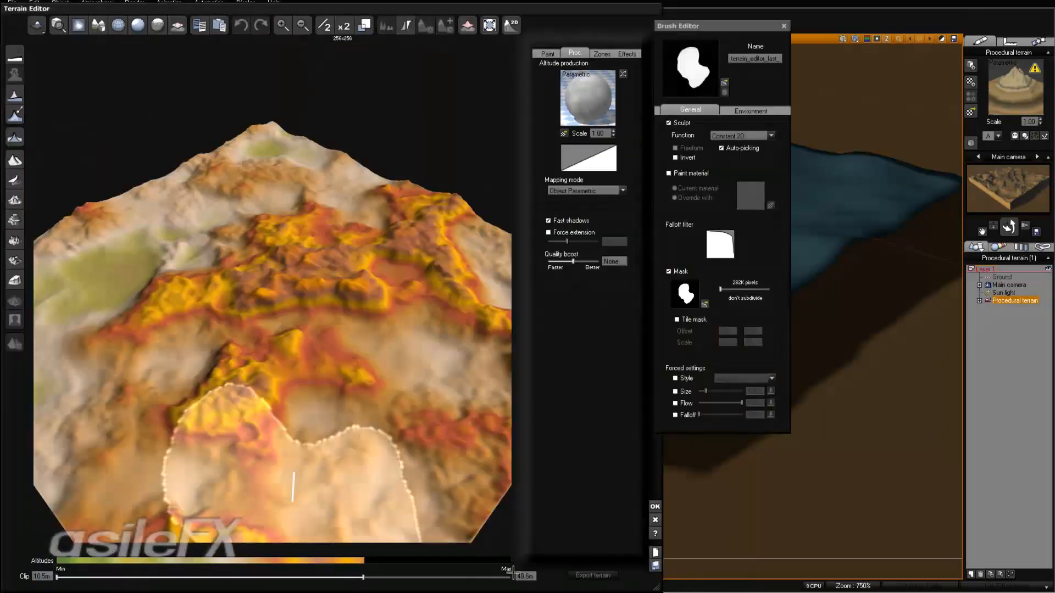
{"action": "left_click_drag", "start_coordinate": [512, 576], "coordinate": [403, 577]}
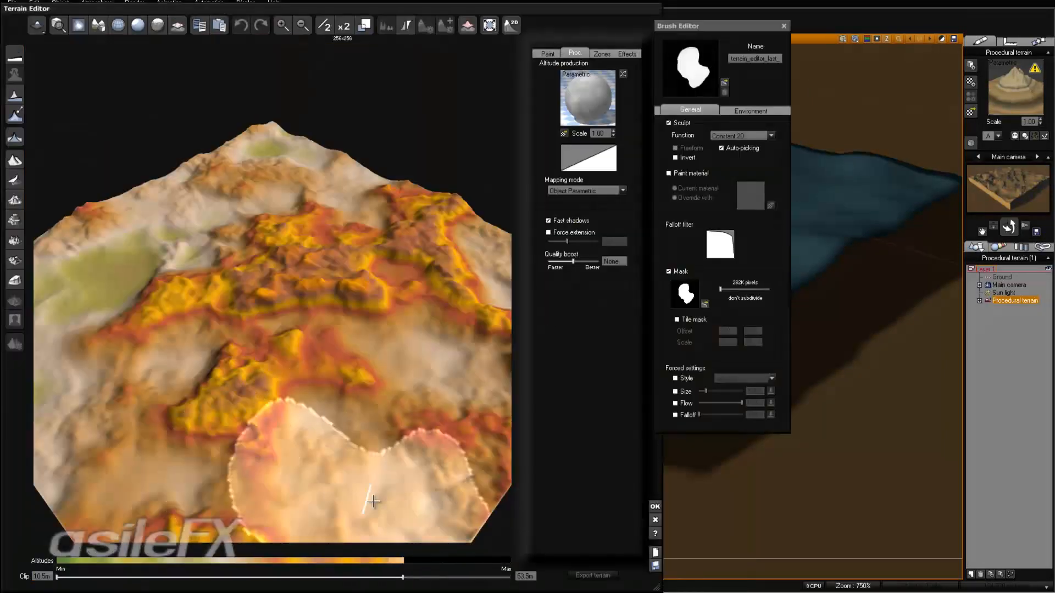
{"action": "right_click_drag", "start_coordinate": [378, 451], "coordinate": [353, 399]}
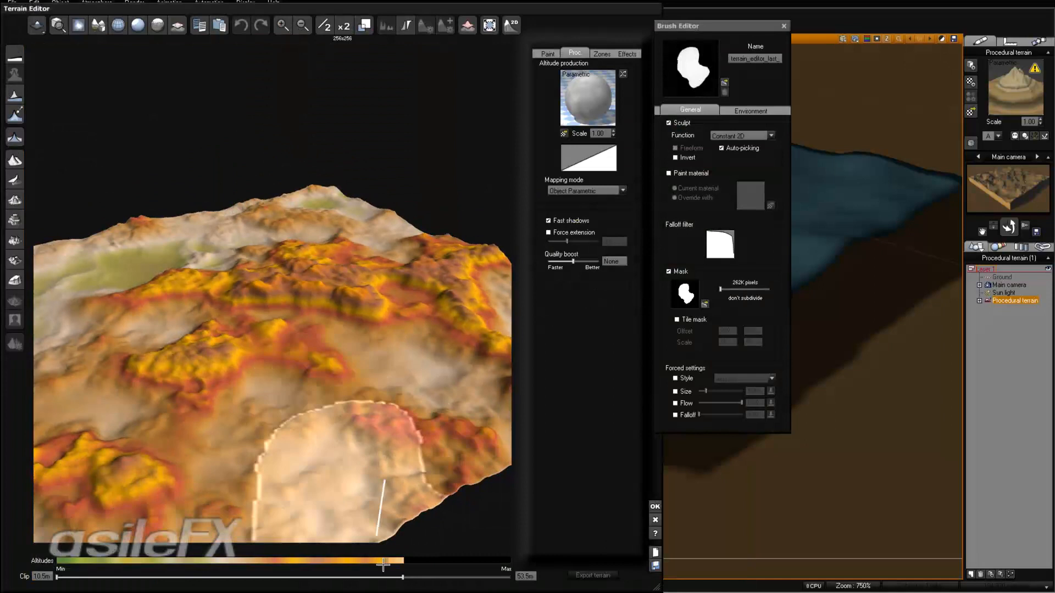
{"action": "left_click", "coordinate": [512, 576]}
{"action": "right_click_drag", "start_coordinate": [437, 470], "coordinate": [448, 394]}
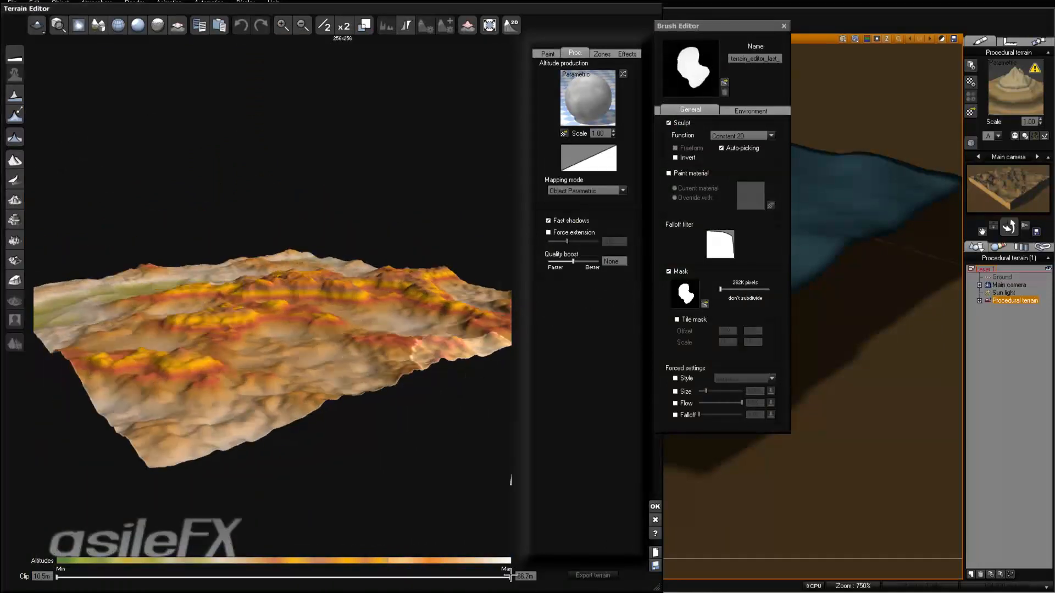
Step: Set the terrain's maximum clip altitude to 47.7 m, inspect the altitude colours from several angles, and confirm the terrain edit
{"action": "left_click_drag", "start_coordinate": [511, 576], "coordinate": [357, 574]}
{"action": "right_click_drag", "start_coordinate": [374, 383], "coordinate": [418, 515]}
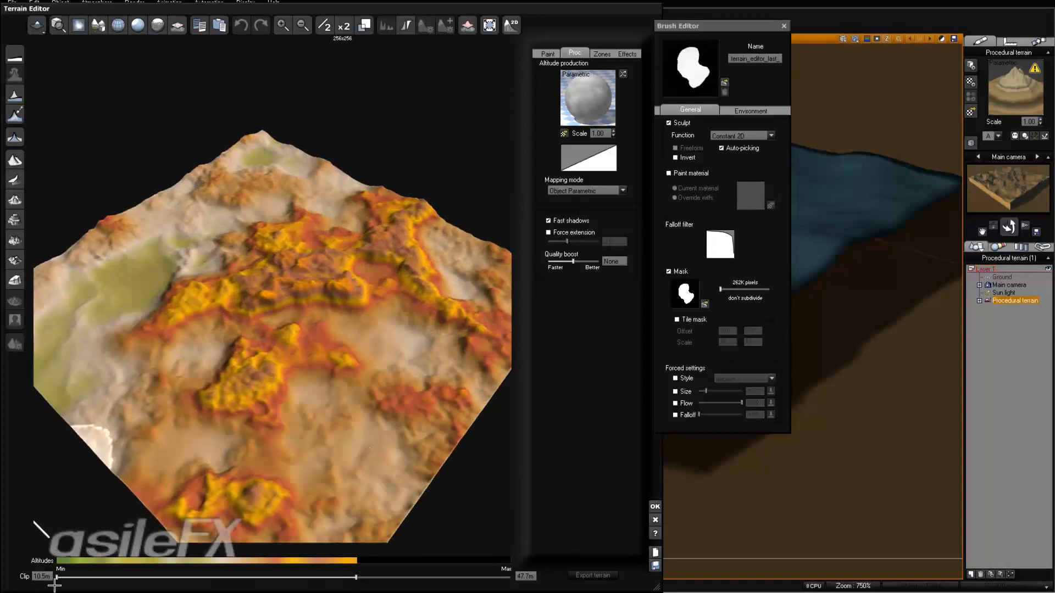
{"action": "right_click_drag", "start_coordinate": [208, 448], "coordinate": [224, 357]}
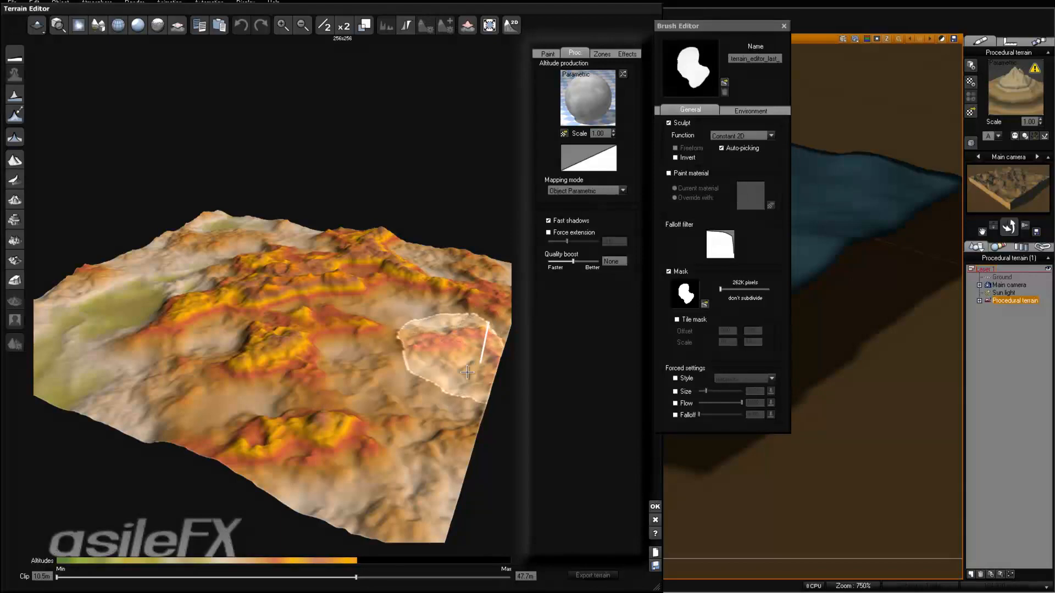
{"action": "right_click_drag", "start_coordinate": [471, 389], "coordinate": [450, 367]}
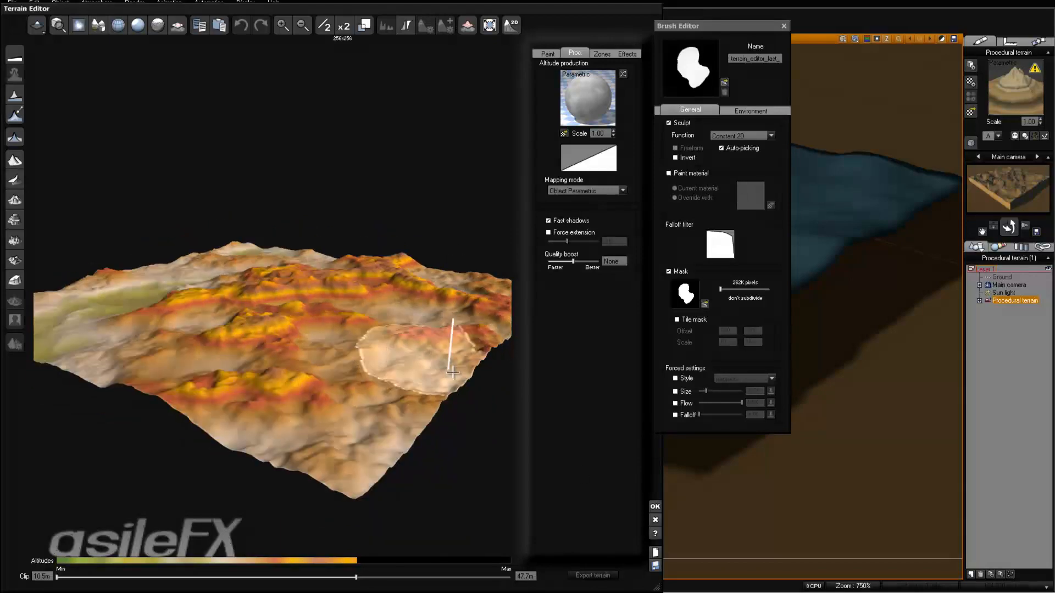
{"action": "left_click", "coordinate": [655, 504]}
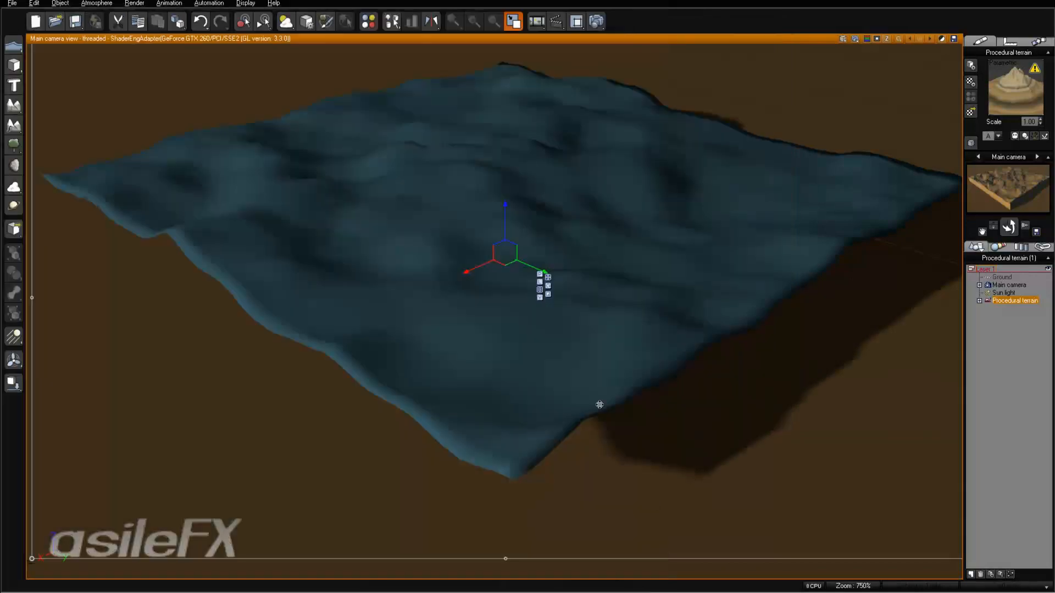
Step: Scale the procedural terrain slightly taller along its vertical axis with the resize gizmo
{"action": "left_click", "coordinate": [547, 294]}
{"action": "left_click_drag", "start_coordinate": [505, 206], "coordinate": [510, 199]}
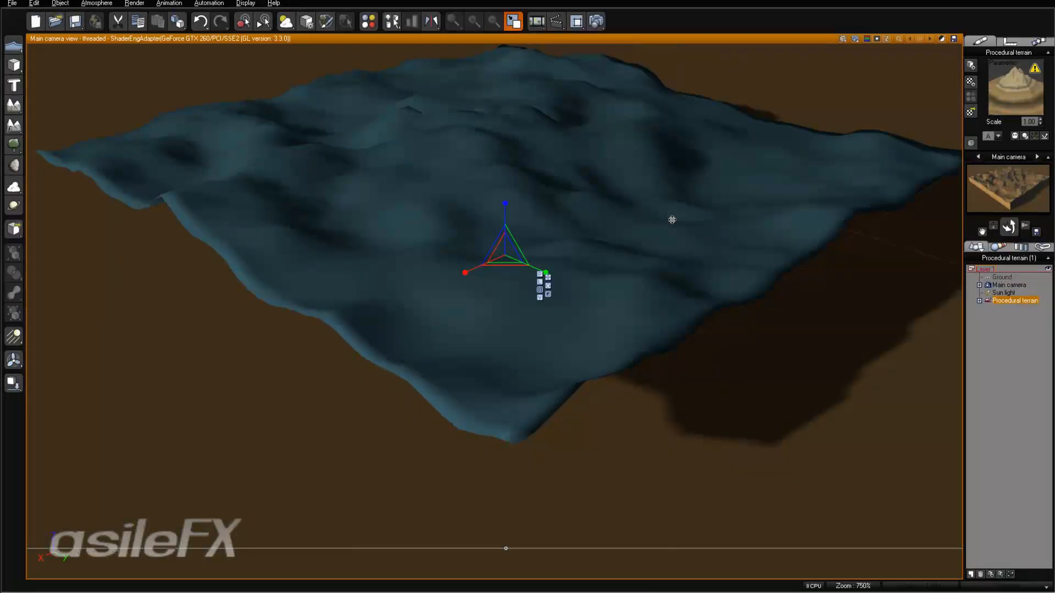
{"action": "right_click_drag", "start_coordinate": [672, 219], "coordinate": [672, 228]}
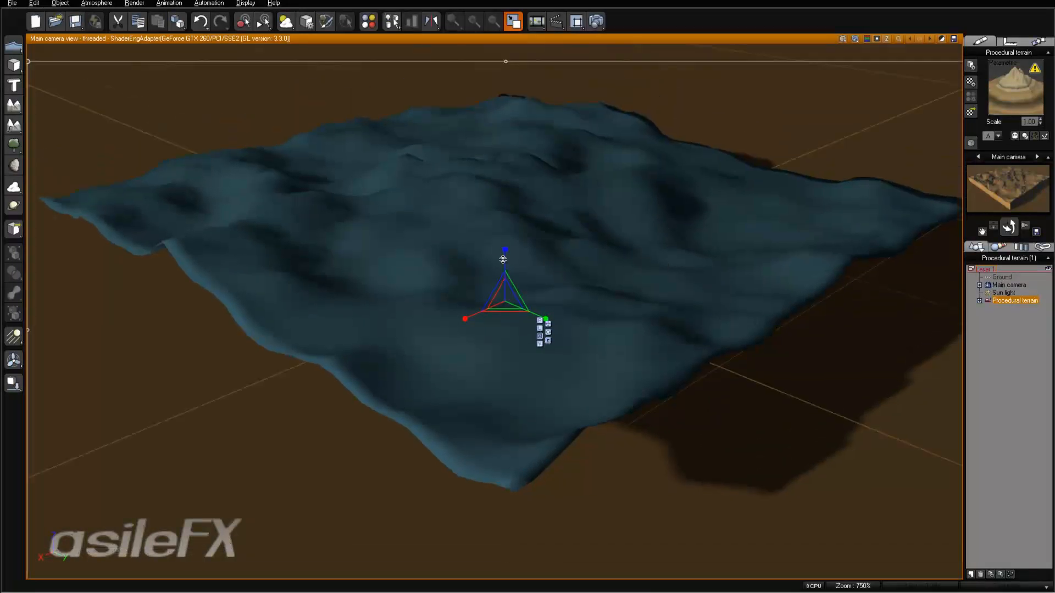
{"action": "left_click_drag", "start_coordinate": [505, 258], "coordinate": [505, 259]}
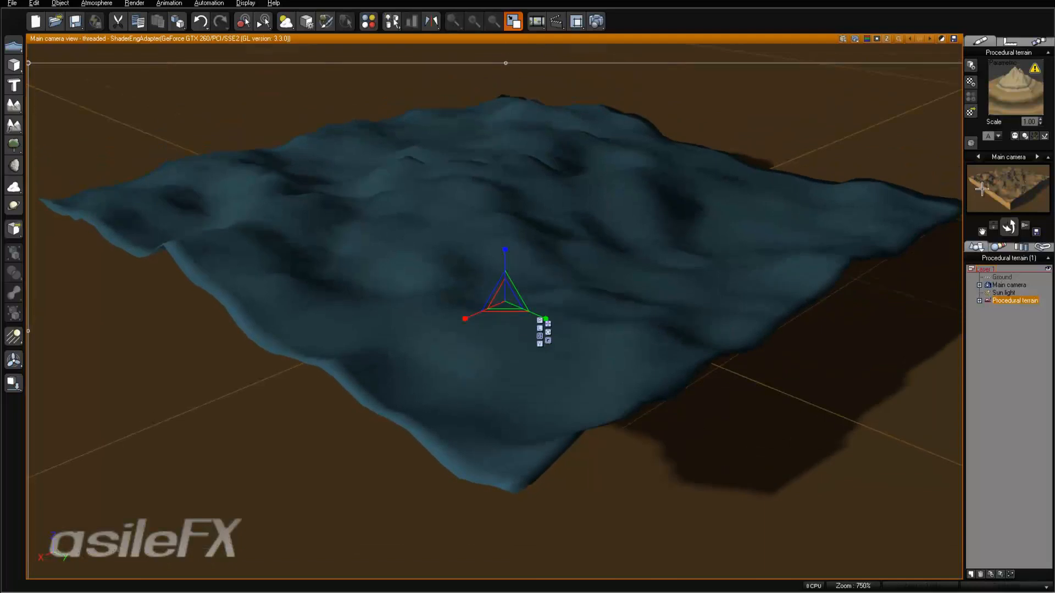
Step: Frame the main camera closer on the terrain's front corner, keeping the procedural terrain selected
{"action": "right_click_drag", "start_coordinate": [861, 254], "coordinate": [853, 251]}
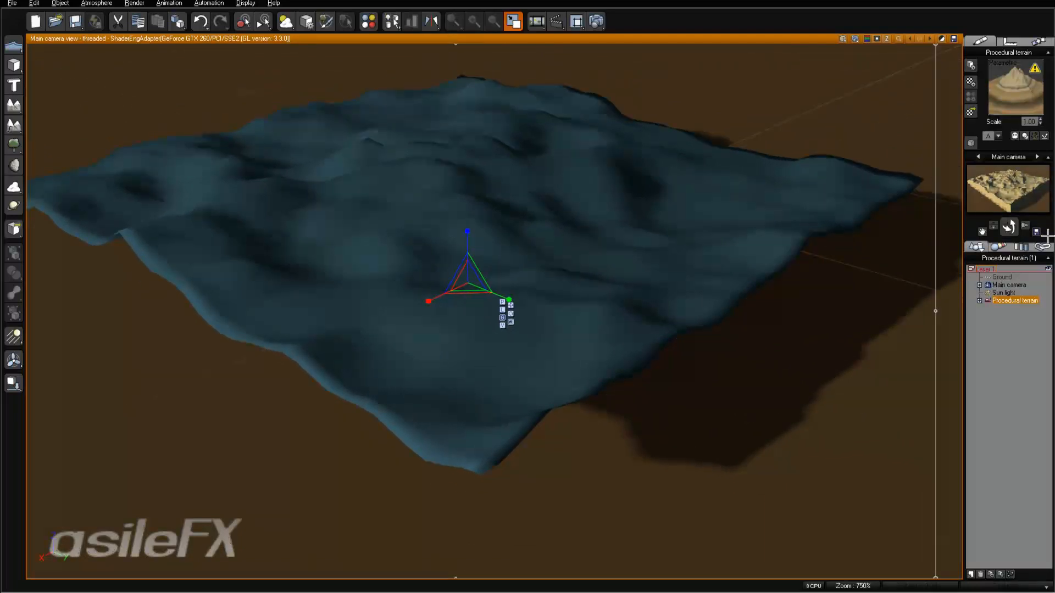
{"action": "scroll", "coordinate": [753, 259], "scroll_direction": "up", "scroll_amount": 5}
{"action": "scroll", "coordinate": [756, 263], "scroll_direction": "down", "scroll_amount": 2}
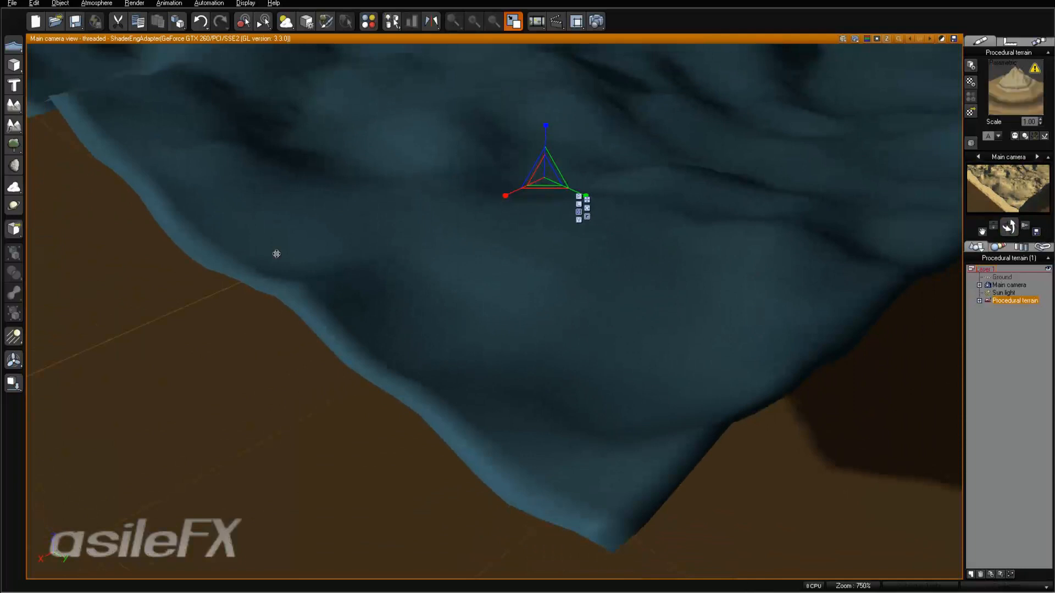
{"action": "left_click", "coordinate": [1038, 359]}
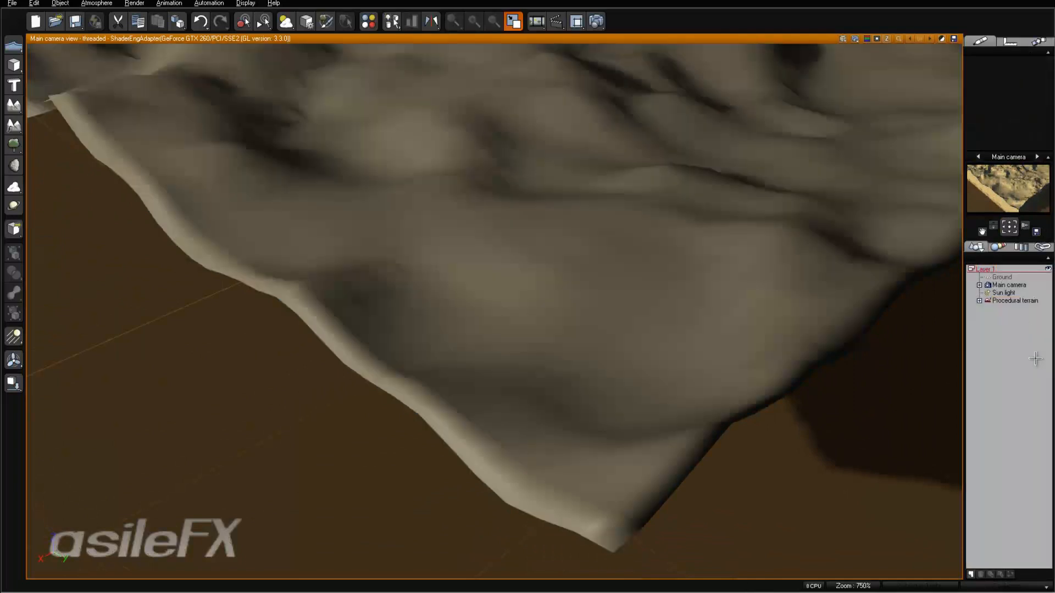
{"action": "left_click", "coordinate": [973, 241]}
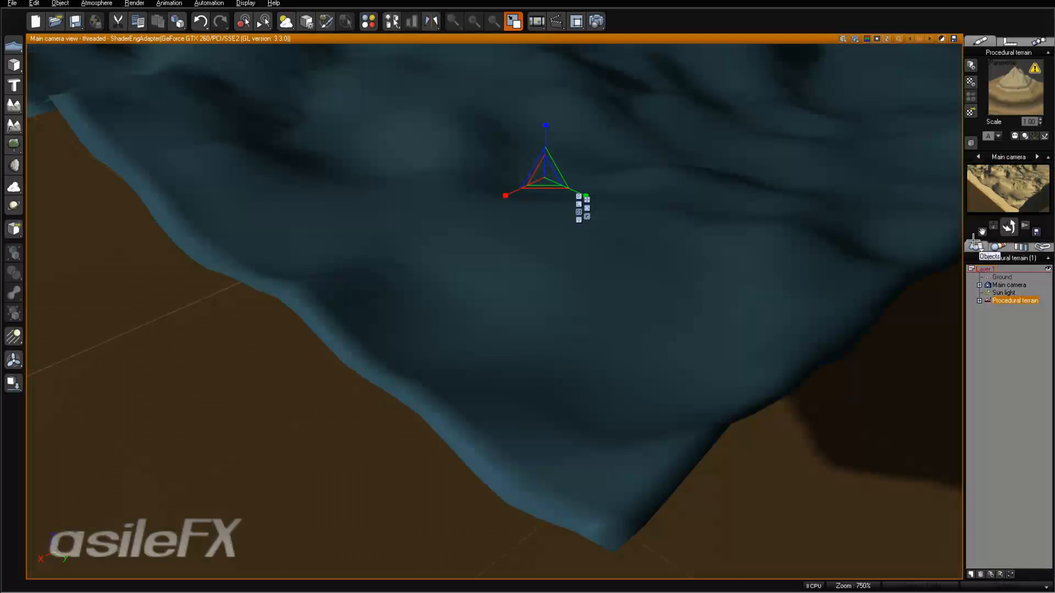
Step: Edit the terrain material's color production function and open the colour map of its Color map node
{"action": "right_click_drag", "start_coordinate": [698, 242], "coordinate": [691, 252]}
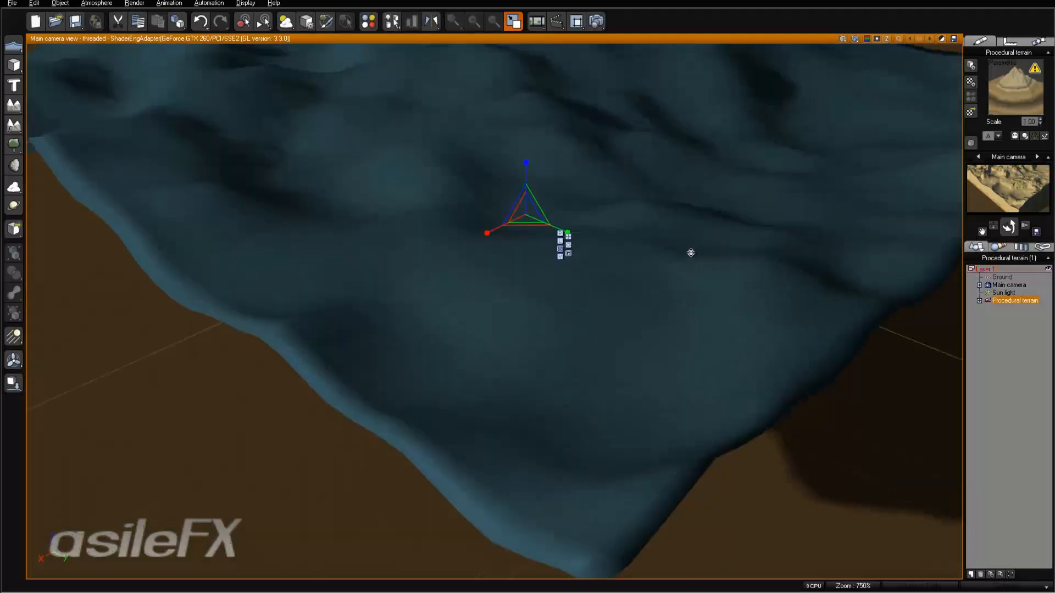
{"action": "right_click", "coordinate": [1009, 91]}
{"action": "left_click", "coordinate": [988, 99]}
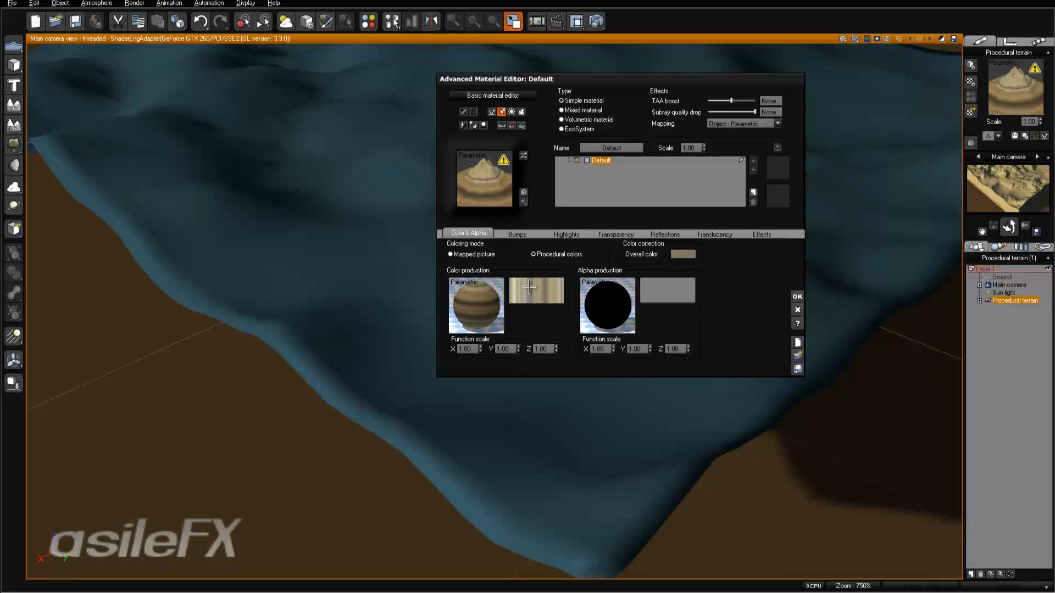
{"action": "right_click", "coordinate": [551, 290]}
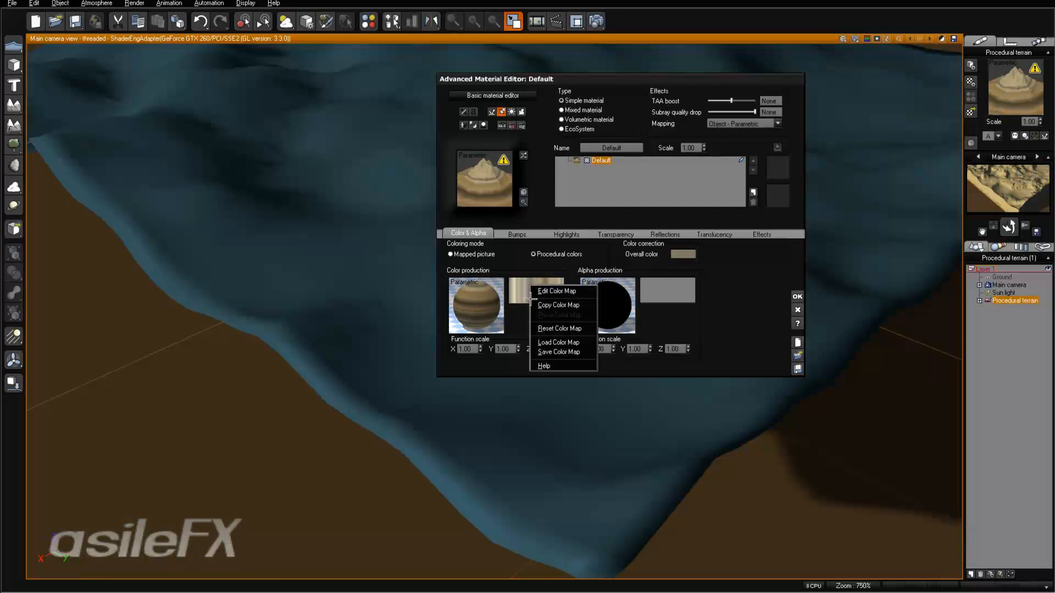
{"action": "right_click", "coordinate": [485, 303]}
{"action": "left_click", "coordinate": [510, 306]}
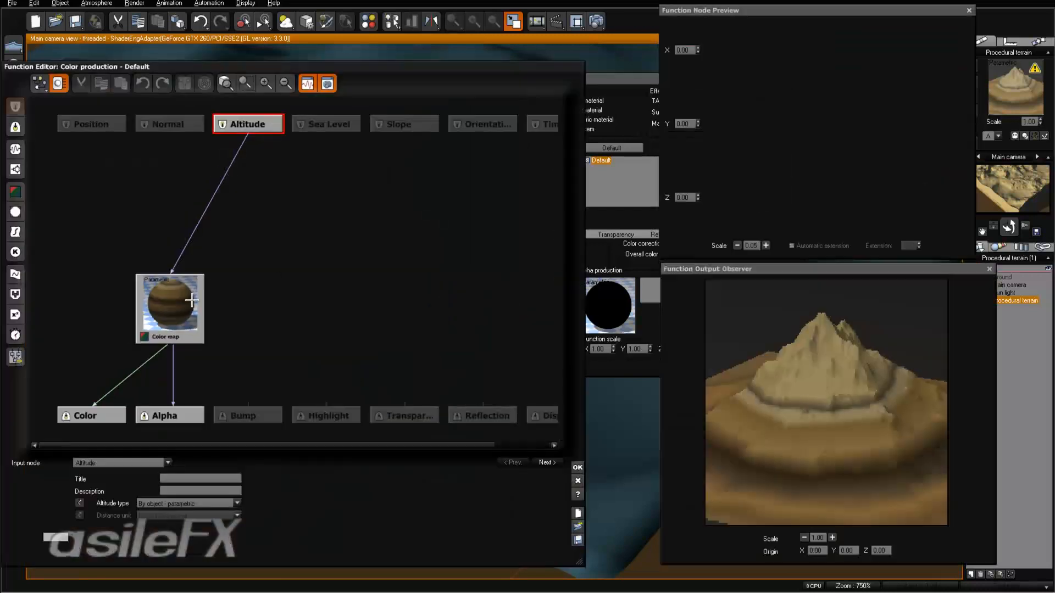
{"action": "left_click", "coordinate": [189, 302]}
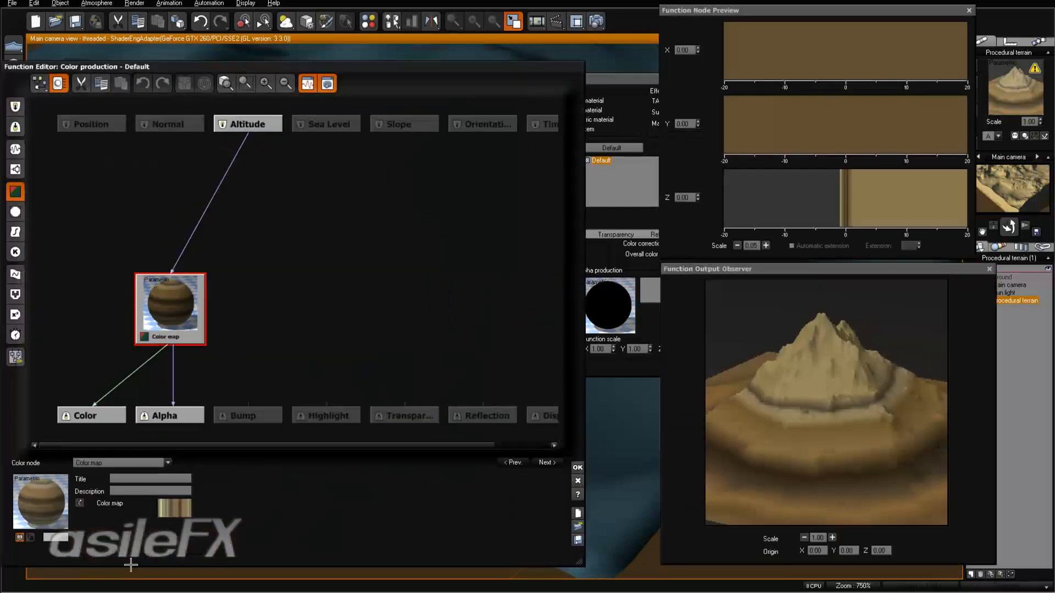
{"action": "right_click", "coordinate": [172, 514]}
{"action": "left_click", "coordinate": [209, 427]}
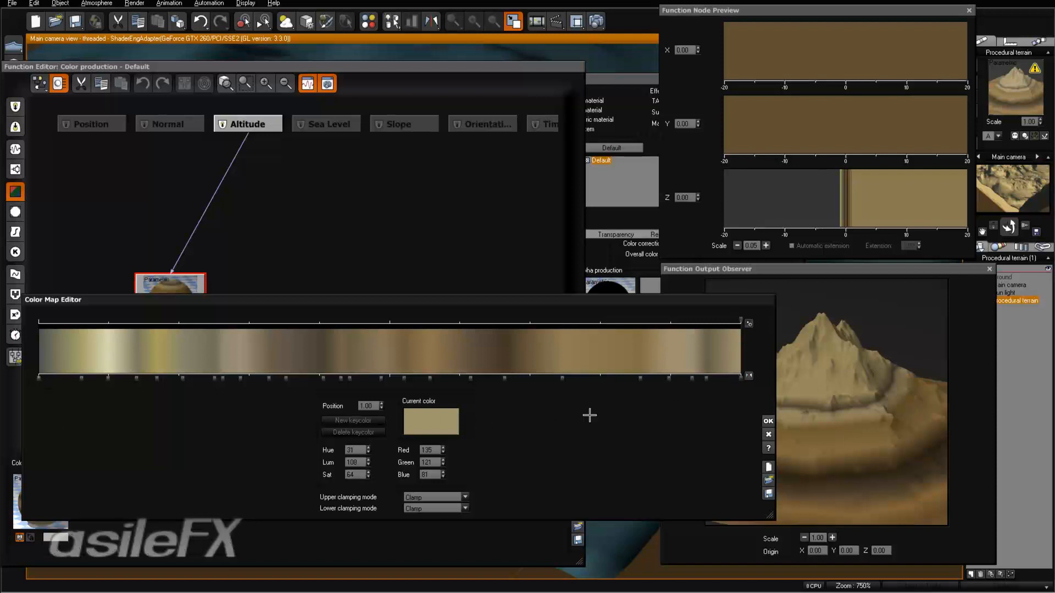
Step: Copy the colour of the key at position 1.00 onto the key at position -1.00 so the gradient's ends match
{"action": "right_click", "coordinate": [453, 417]}
{"action": "left_click", "coordinate": [477, 432]}
{"action": "left_click", "coordinate": [36, 379]}
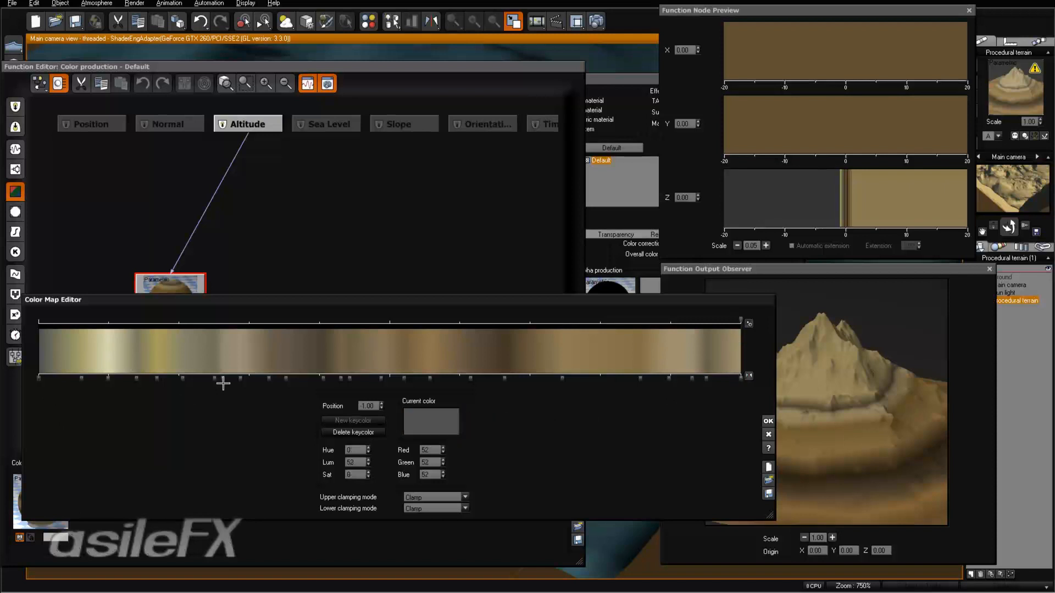
{"action": "right_click", "coordinate": [445, 421]}
{"action": "left_click", "coordinate": [472, 461]}
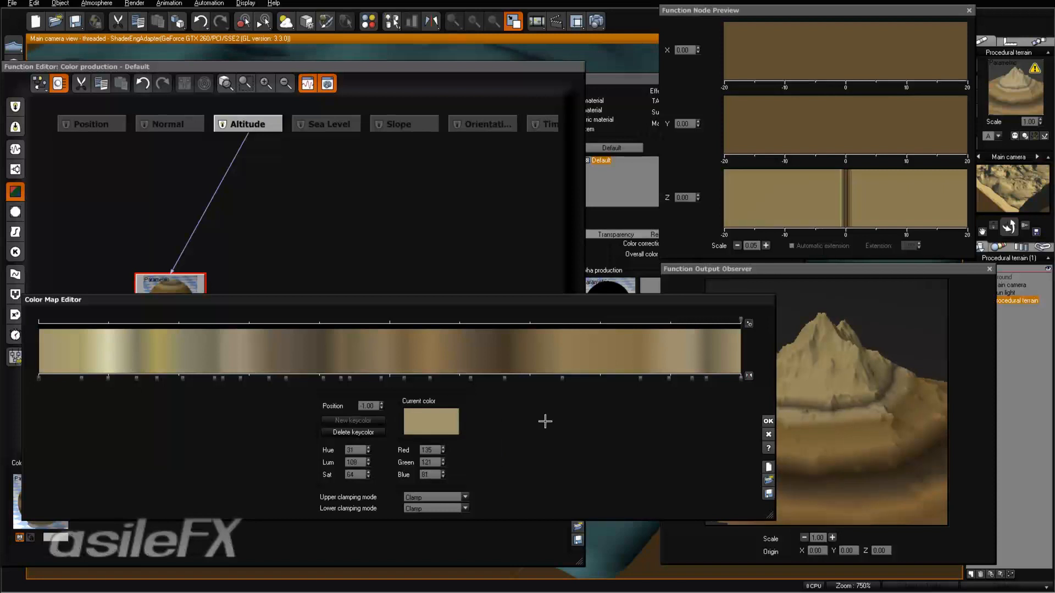
Step: Set the colour map's upper and lower clamping modes to Repeat and confirm the colour map and function edits
{"action": "left_click", "coordinate": [422, 497]}
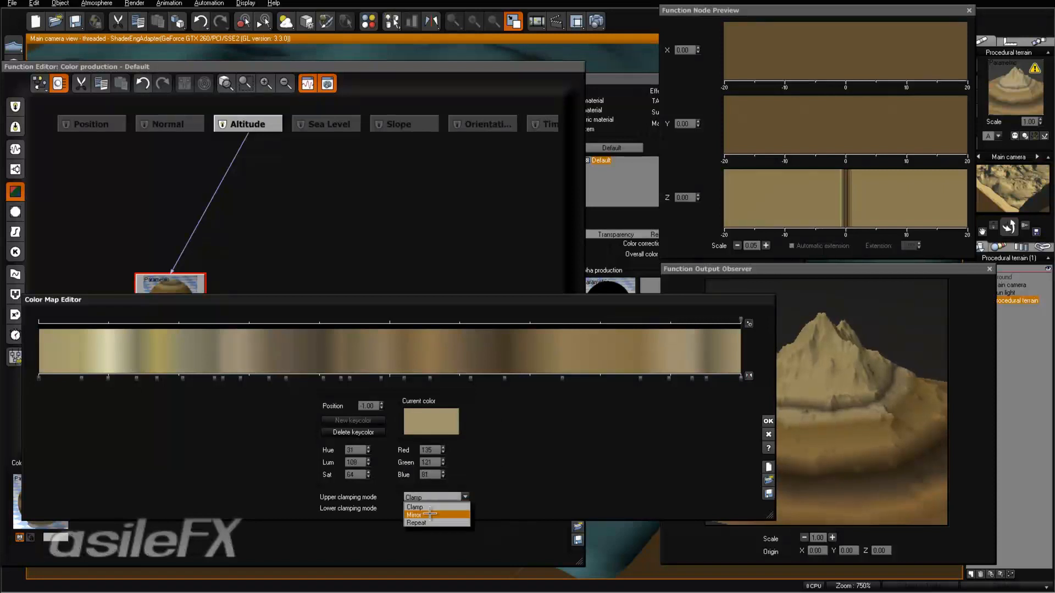
{"action": "left_click", "coordinate": [423, 522]}
{"action": "left_click", "coordinate": [435, 508]}
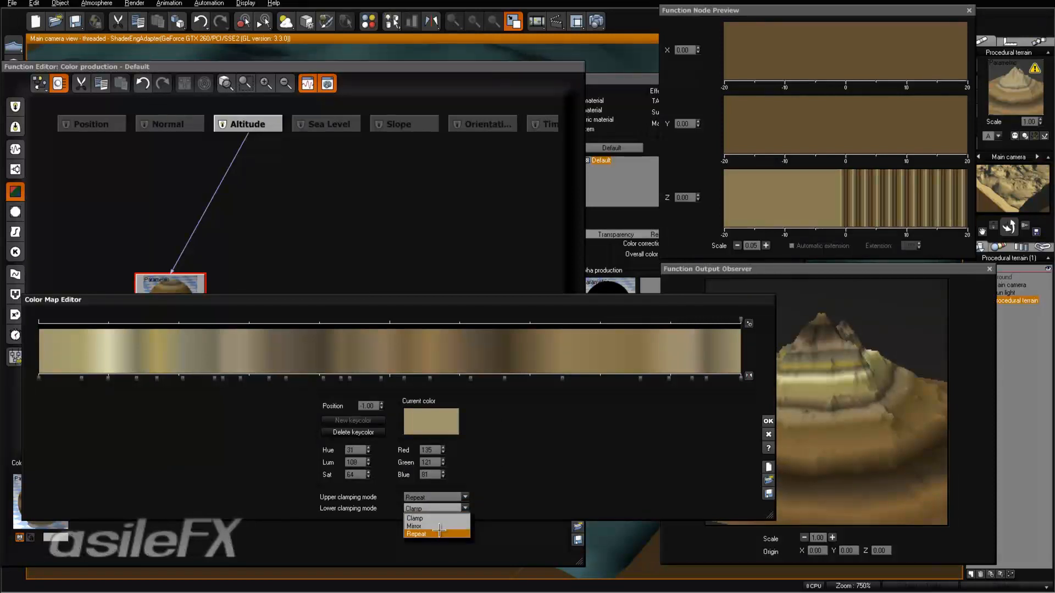
{"action": "left_click", "coordinate": [434, 534]}
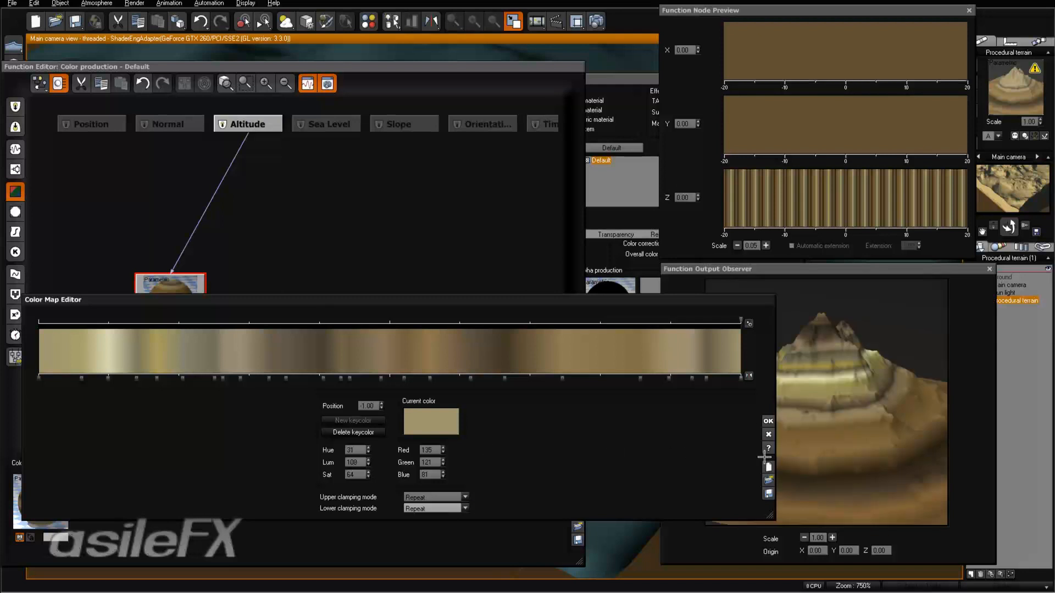
{"action": "left_click", "coordinate": [768, 421]}
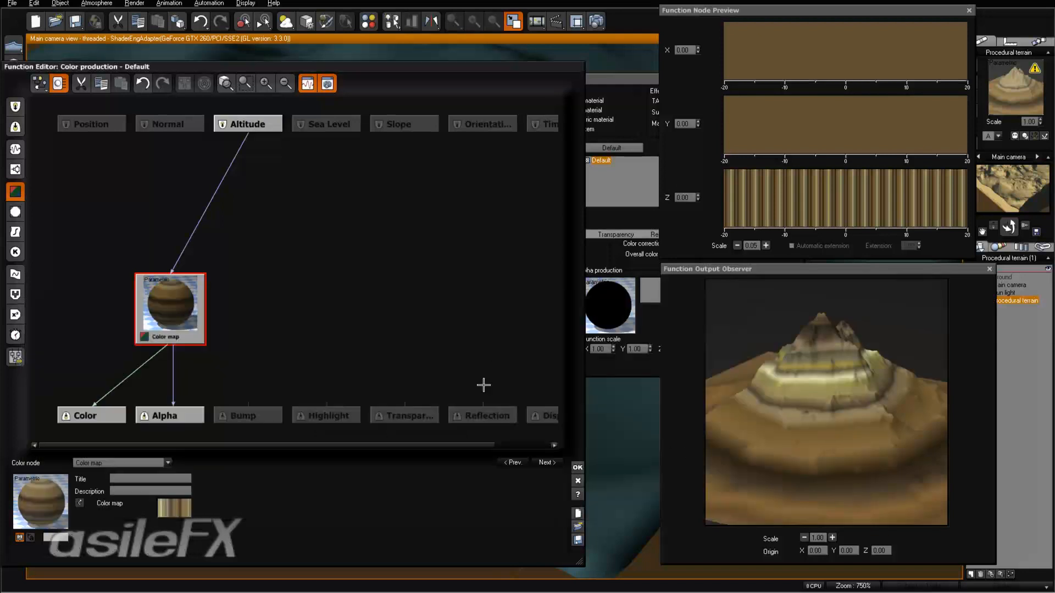
{"action": "left_click", "coordinate": [577, 467]}
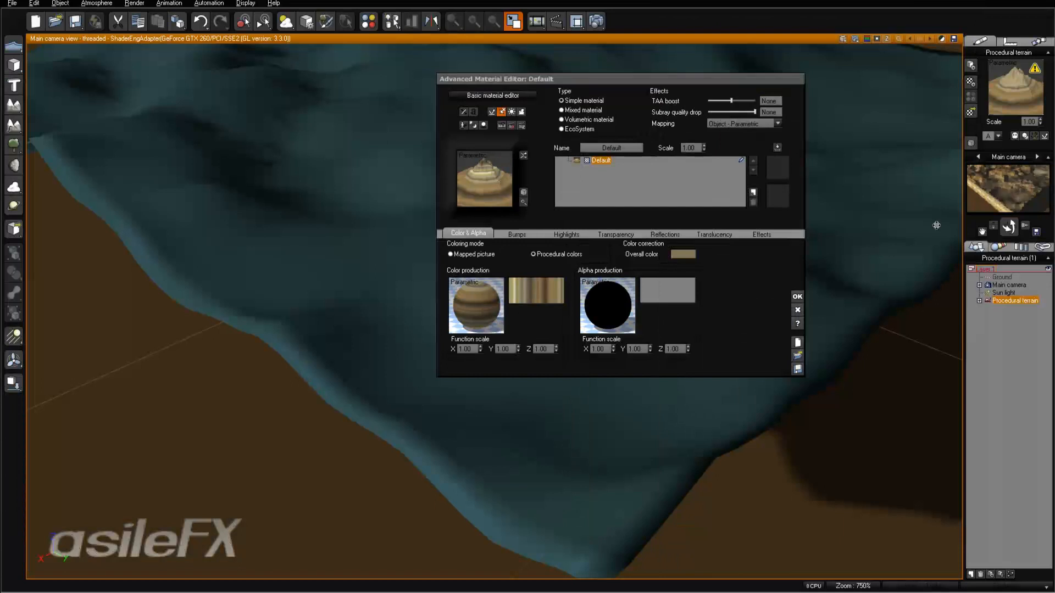
Step: Reframe the main camera at a lower angle on the terrain, render the view, and confirm the material edits
{"action": "left_click_drag", "start_coordinate": [1009, 229], "coordinate": [1004, 231]}
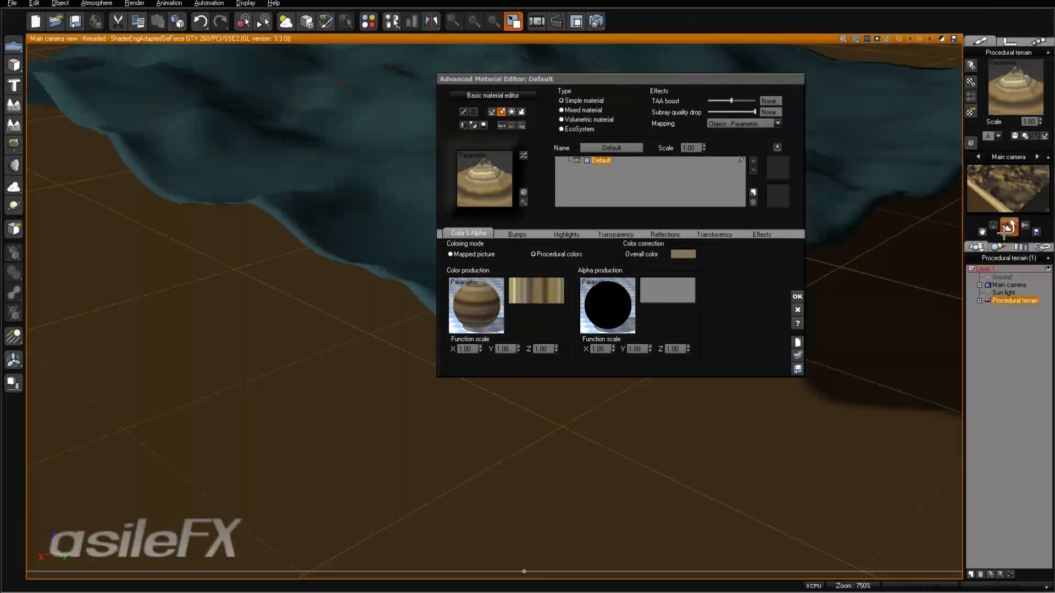
{"action": "right_click_drag", "start_coordinate": [900, 240], "coordinate": [924, 248]}
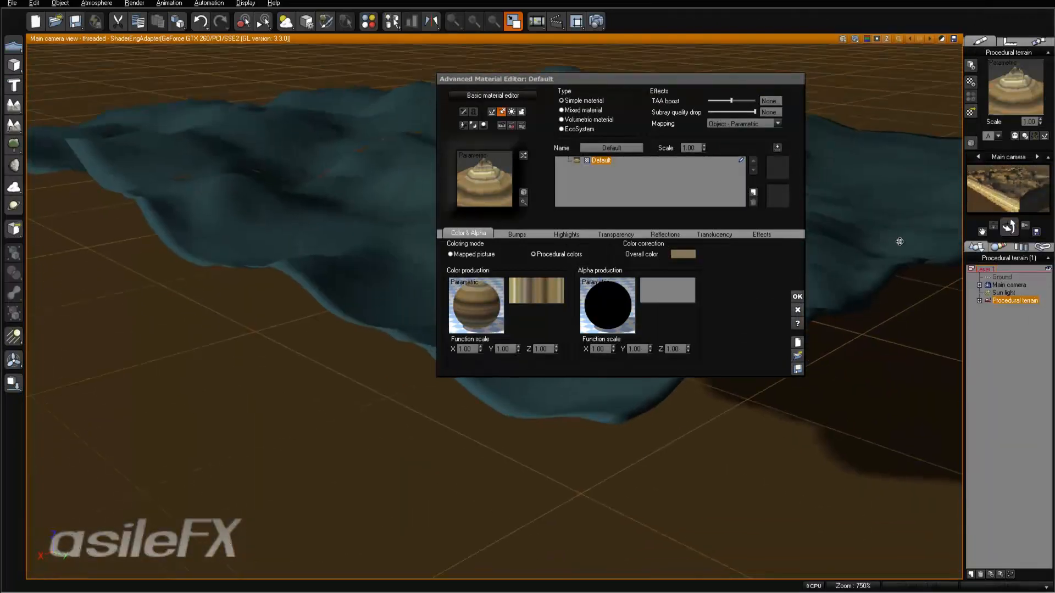
{"action": "left_click", "coordinate": [596, 22]}
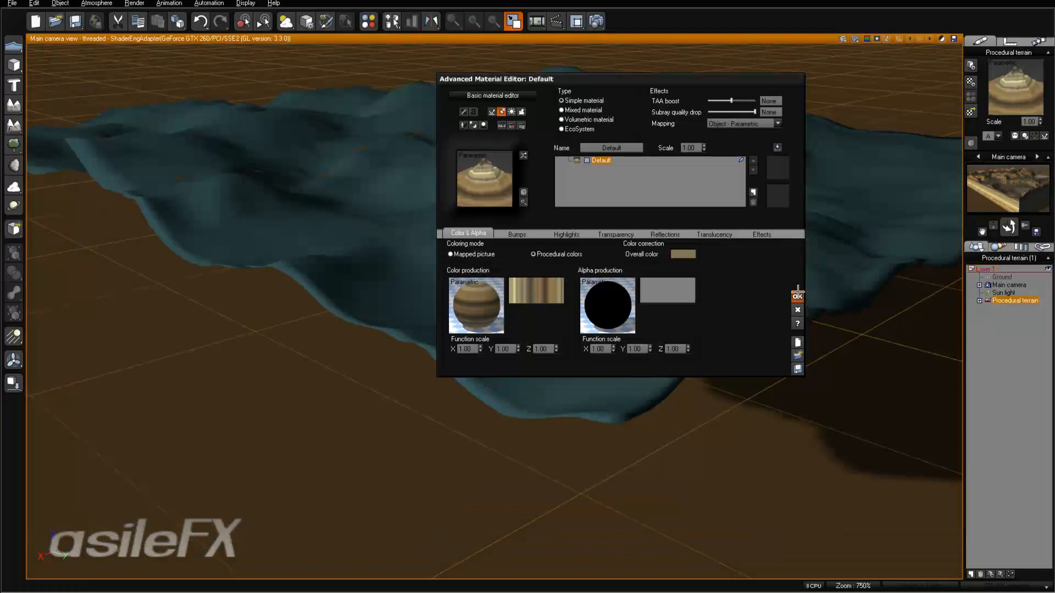
{"action": "left_click", "coordinate": [797, 296]}
Step: Try raising the procedural terrain's maximum clip altitude to the upper end of its range, and render the view
{"action": "right_click", "coordinate": [596, 275]}
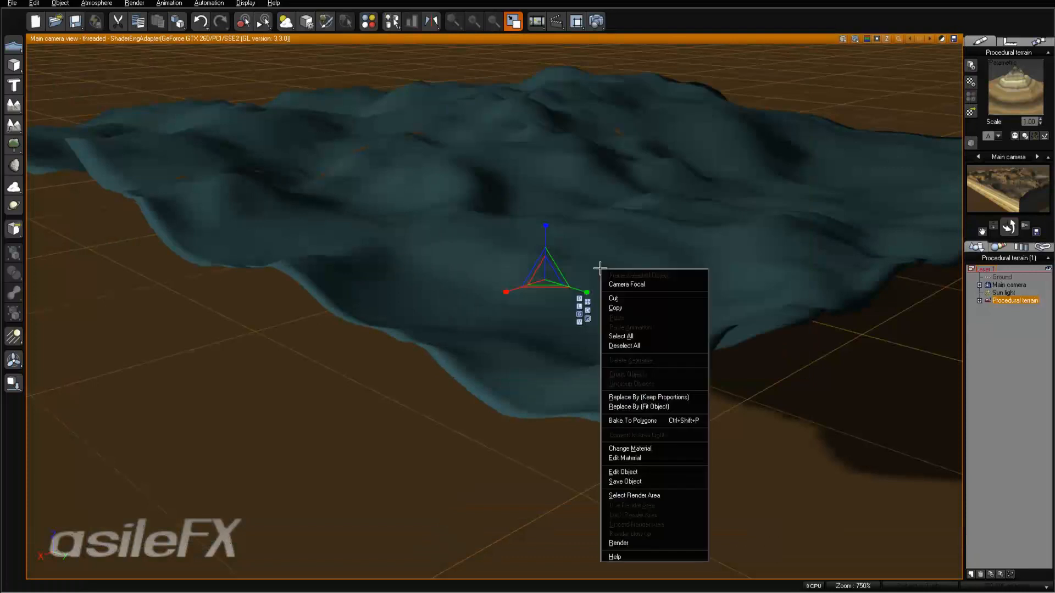
{"action": "left_click", "coordinate": [632, 471]}
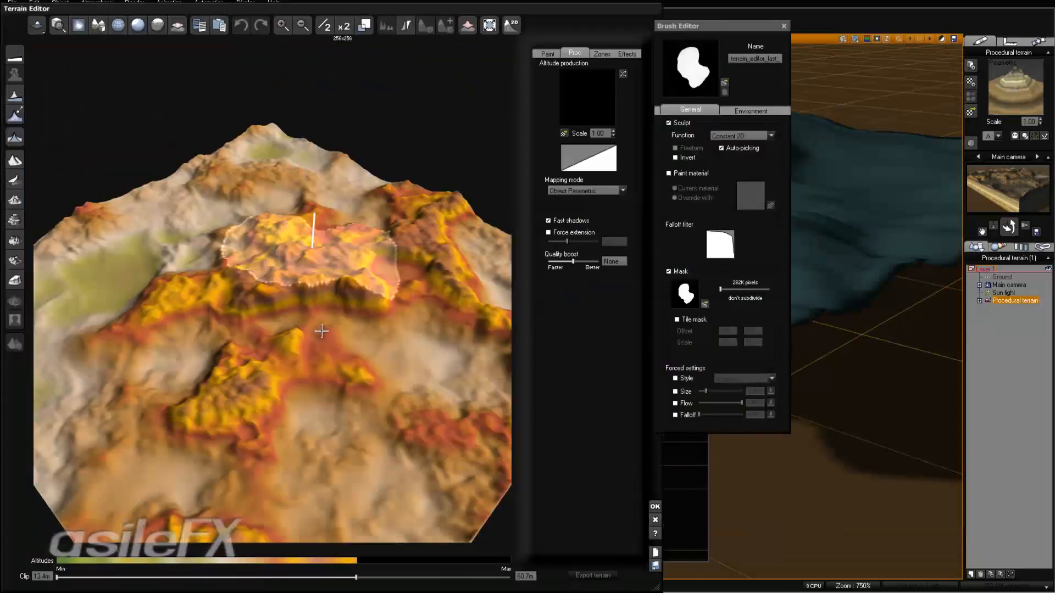
{"action": "left_click_drag", "start_coordinate": [357, 578], "coordinate": [509, 578]}
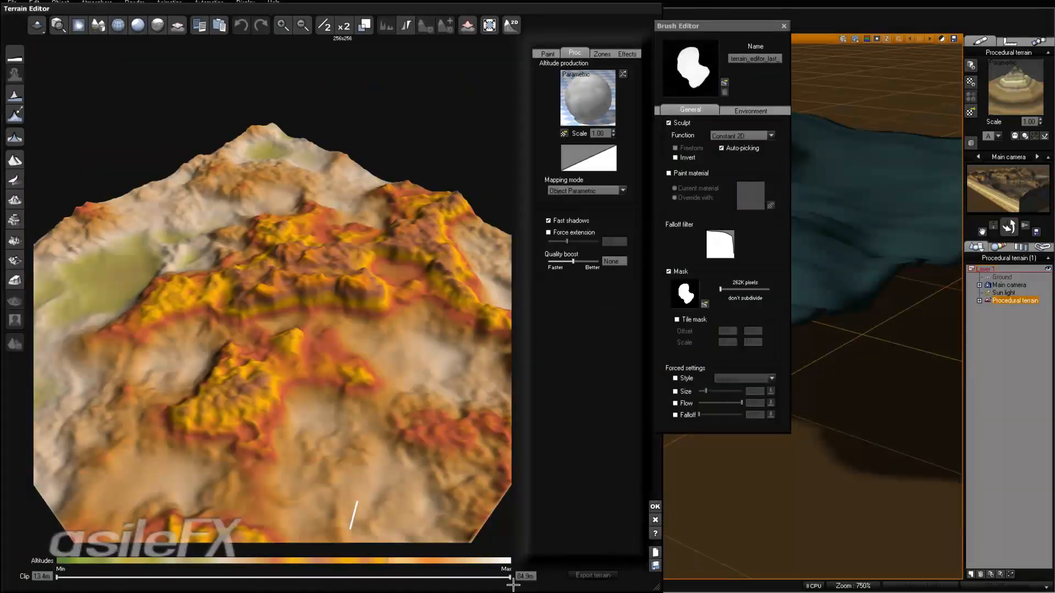
{"action": "left_click", "coordinate": [653, 506]}
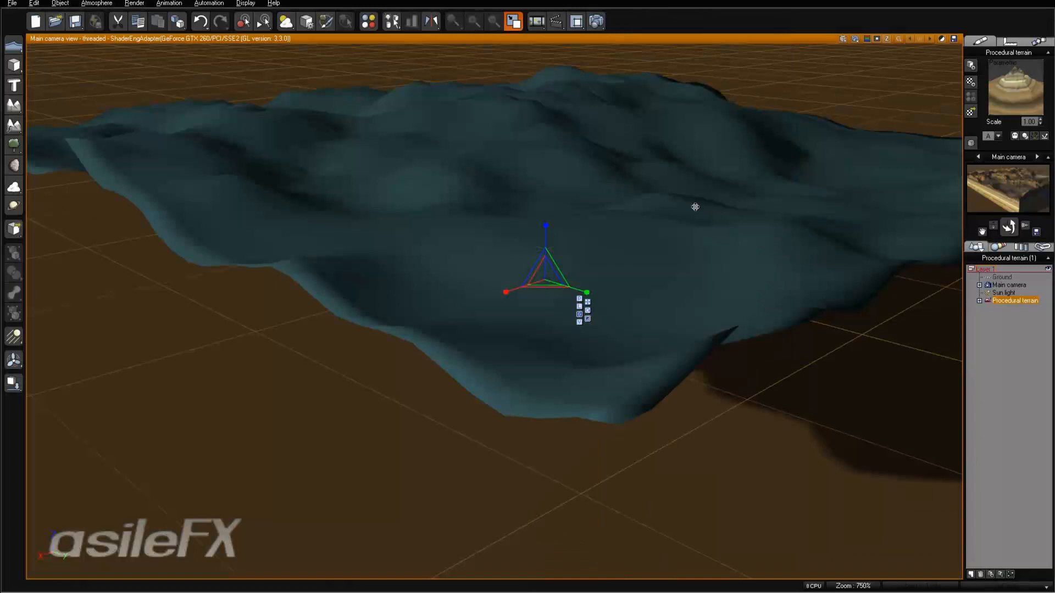
{"action": "left_click", "coordinate": [596, 20]}
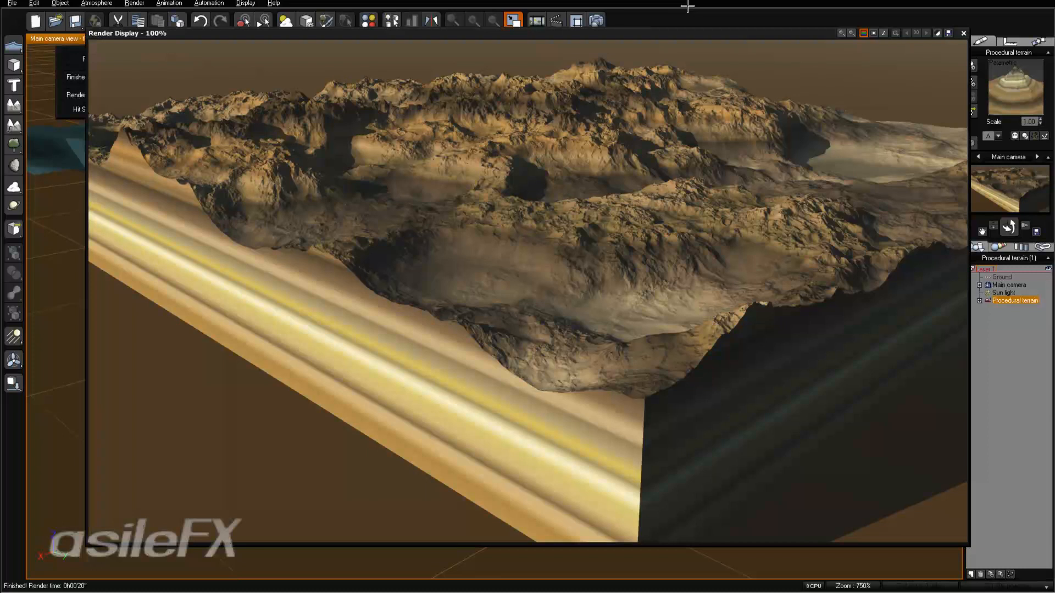
{"action": "left_click", "coordinate": [963, 33]}
Step: Set the procedural terrain's maximum clip altitude to 63.7 m and confirm the terrain edit
{"action": "right_click", "coordinate": [481, 217]}
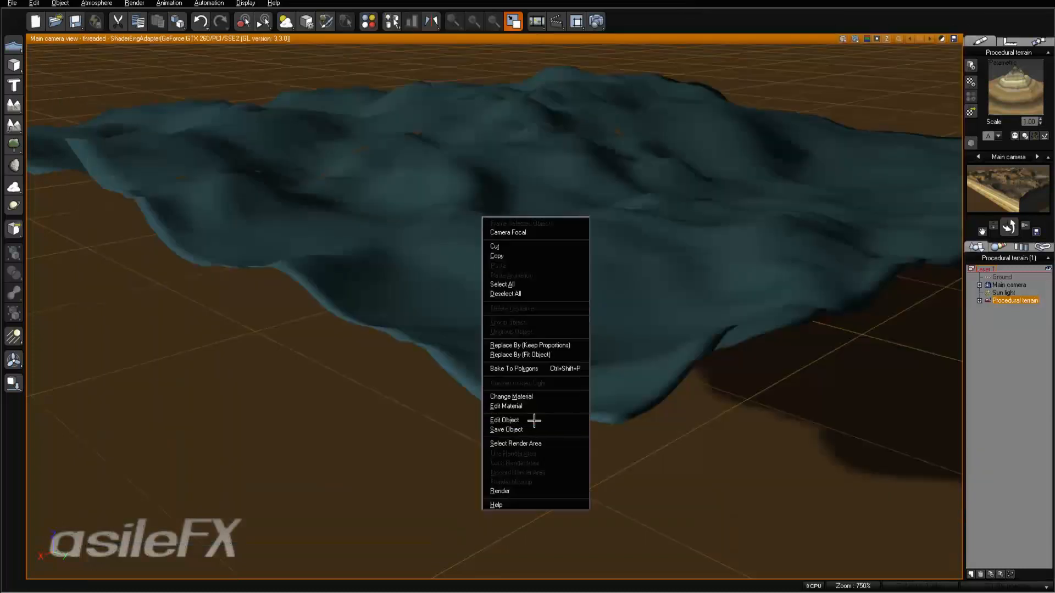
{"action": "left_click", "coordinate": [530, 419]}
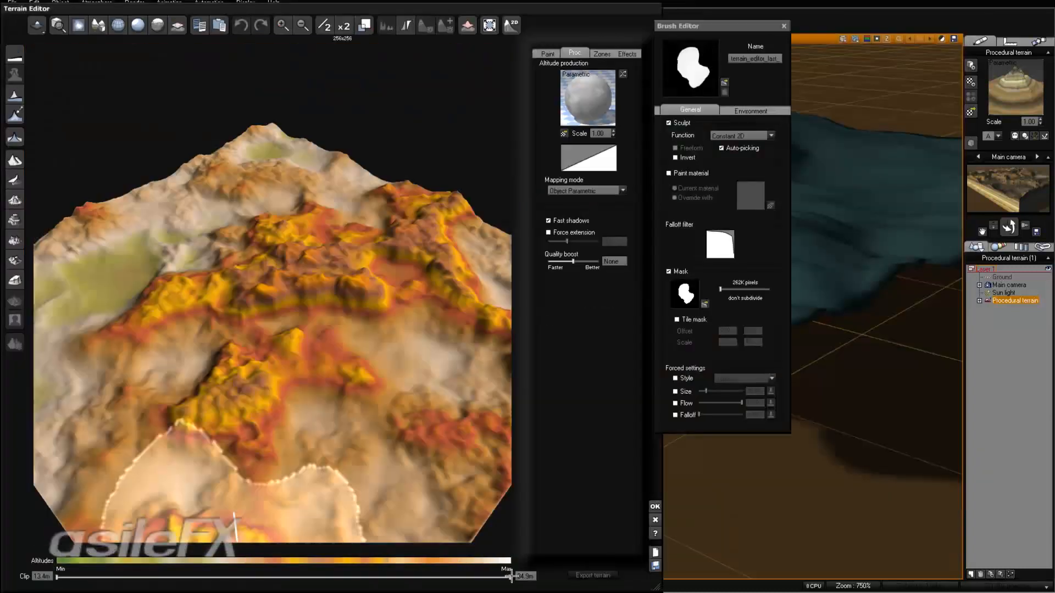
{"action": "left_click_drag", "start_coordinate": [510, 577], "coordinate": [374, 574]}
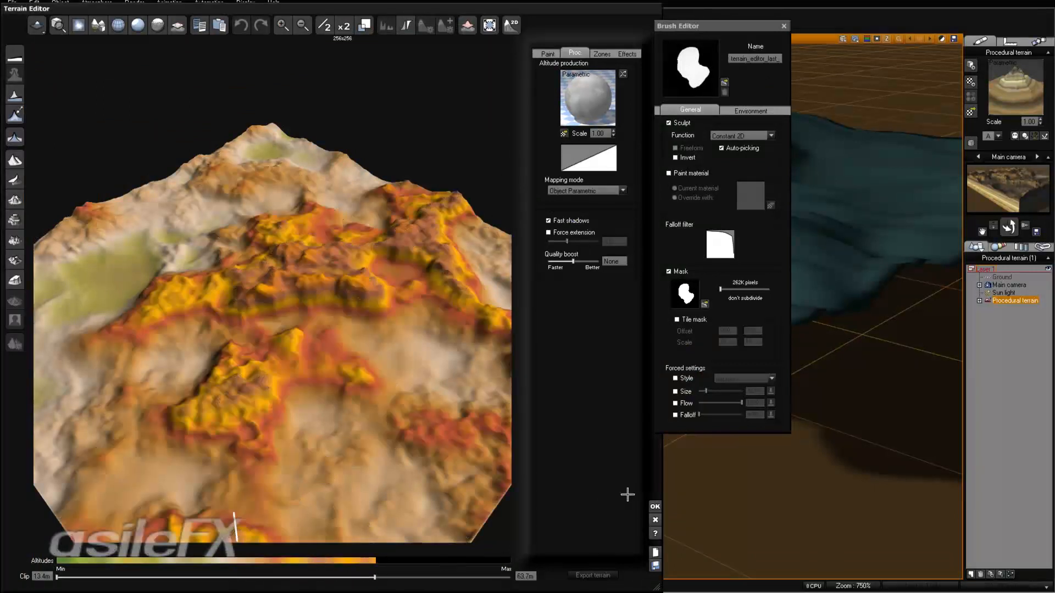
{"action": "left_click", "coordinate": [654, 506]}
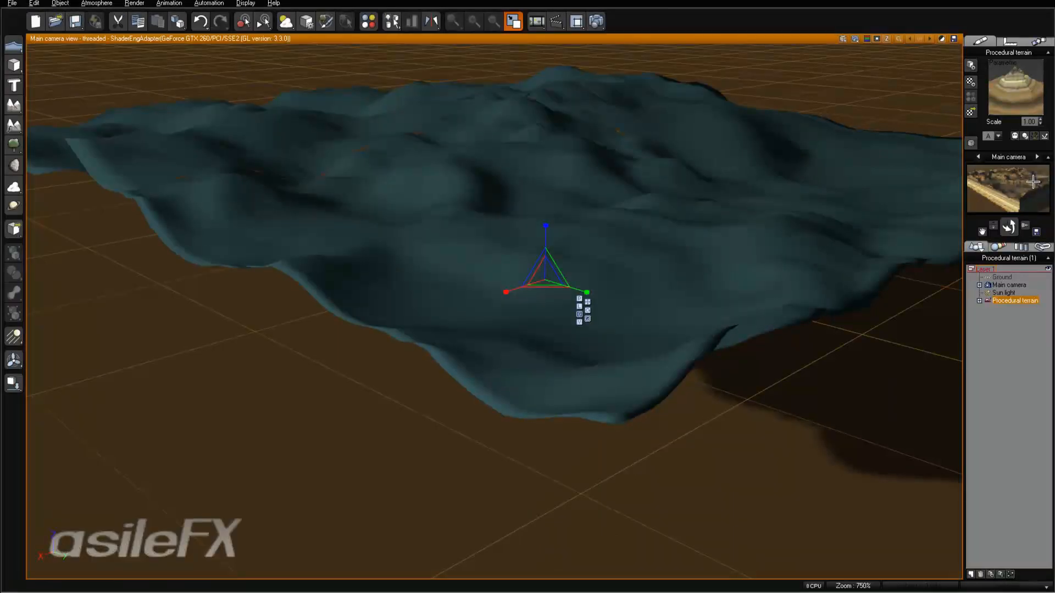
Step: Orbit and reposition the main camera to frame the terrain's front corner from a low angle
{"action": "left_click_drag", "start_coordinate": [1009, 227], "coordinate": [763, 260]}
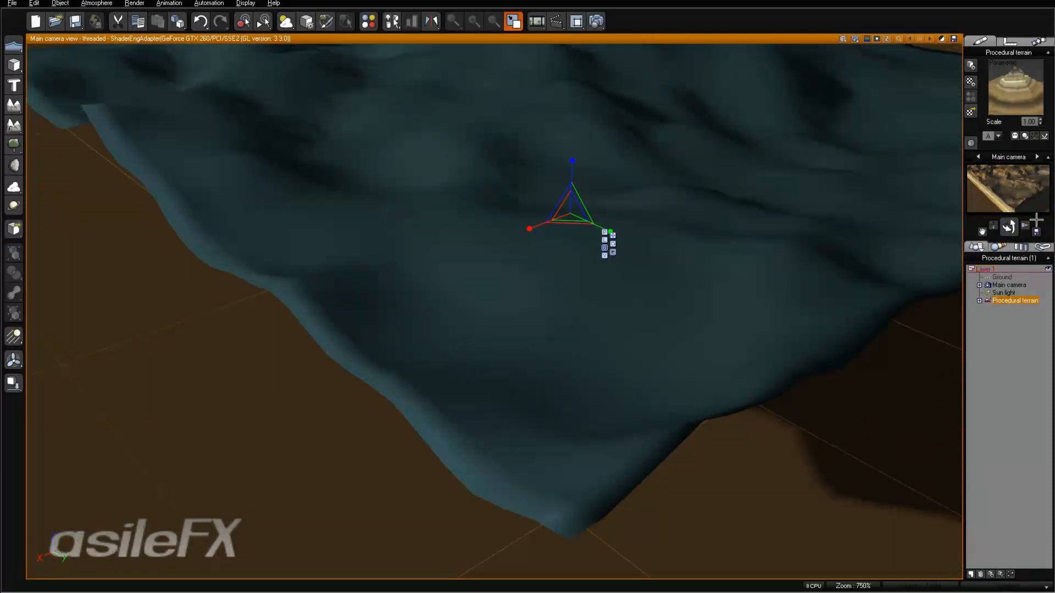
{"action": "left_click_drag", "start_coordinate": [1008, 227], "coordinate": [864, 232]}
{"action": "right_click_drag", "start_coordinate": [864, 231], "coordinate": [849, 258]}
{"action": "mouse_move", "coordinate": [1009, 227]}
{"action": "left_mouse_down"}
{"action": "mouse_move", "coordinate": [1009, 244]}
{"action": "mouse_move", "coordinate": [1012, 220]}
{"action": "left_mouse_up"}
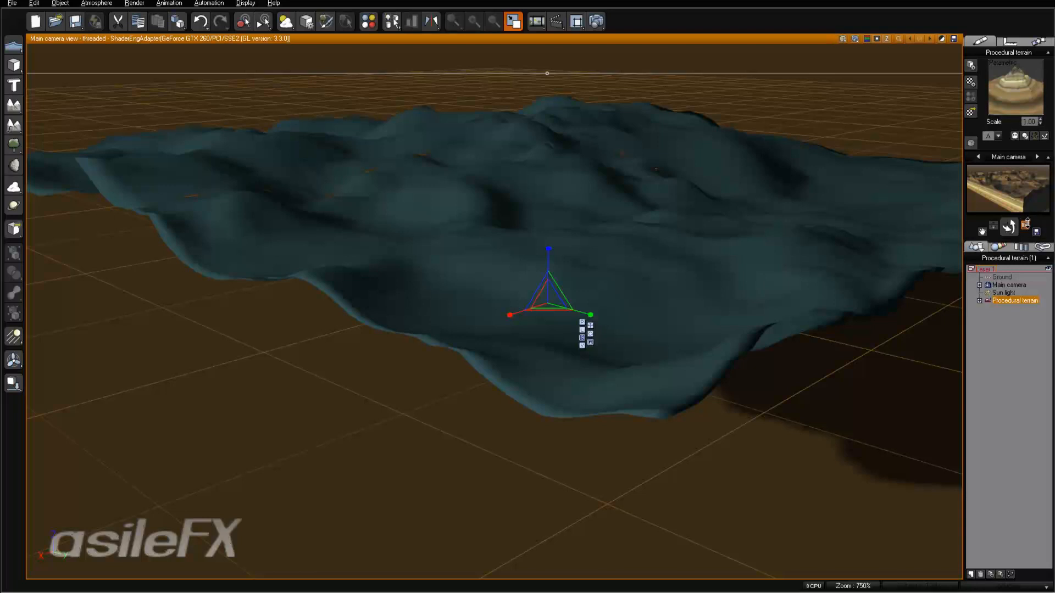
{"action": "left_click_drag", "start_coordinate": [1009, 227], "coordinate": [502, 407]}
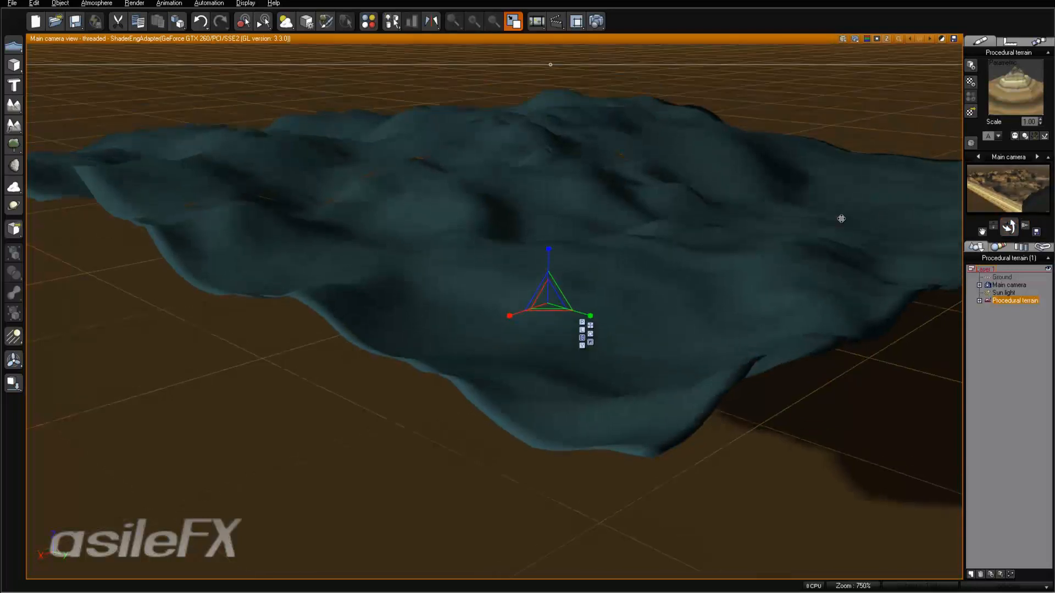
{"action": "right_click_drag", "start_coordinate": [621, 249], "coordinate": [620, 248]}
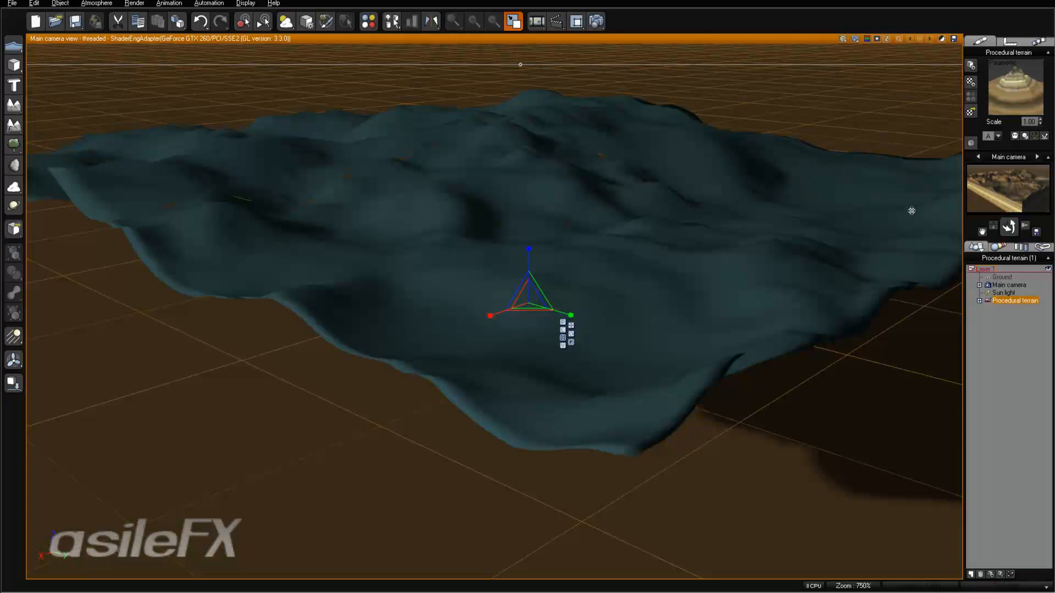
Step: Inspect the custom dependency output connected to the Terrain Fractal in the terrain's altitude production function, and close both editors
{"action": "right_click", "coordinate": [681, 107]}
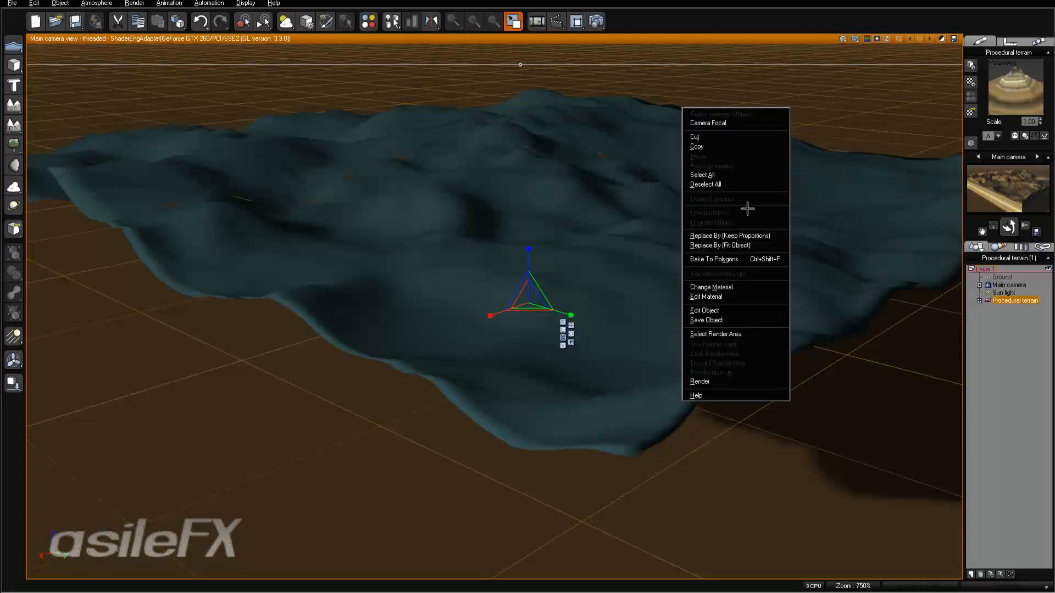
{"action": "left_click", "coordinate": [763, 311]}
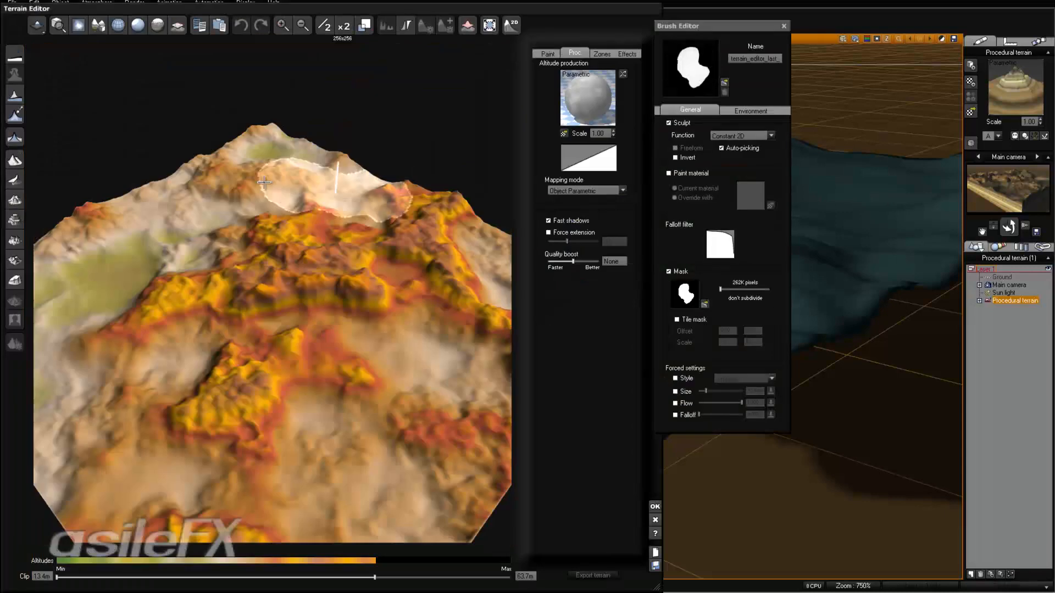
{"action": "right_click", "coordinate": [603, 73]}
{"action": "left_click", "coordinate": [626, 79]}
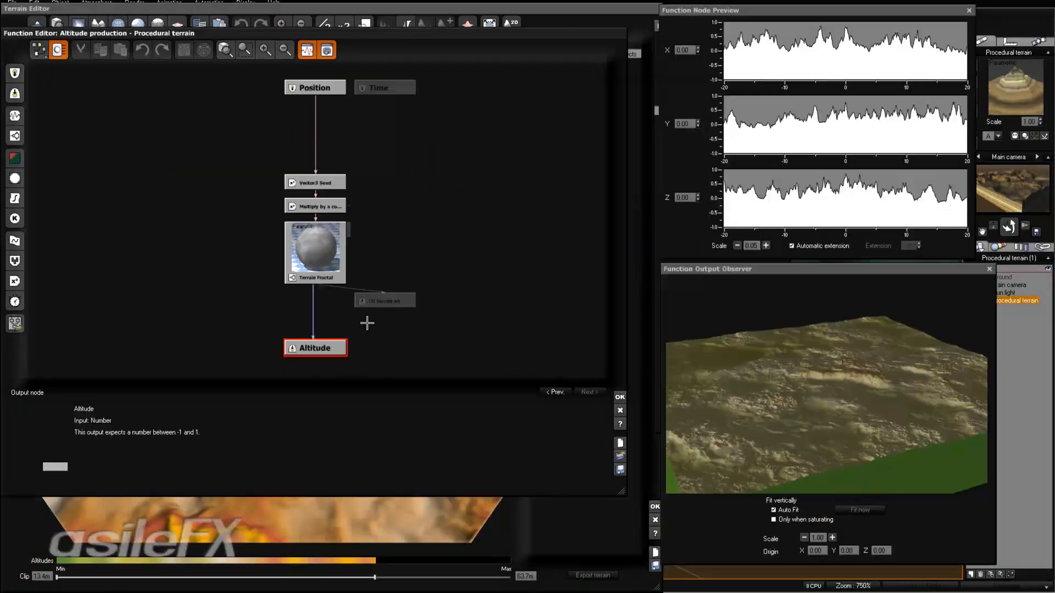
{"action": "left_click", "coordinate": [385, 301]}
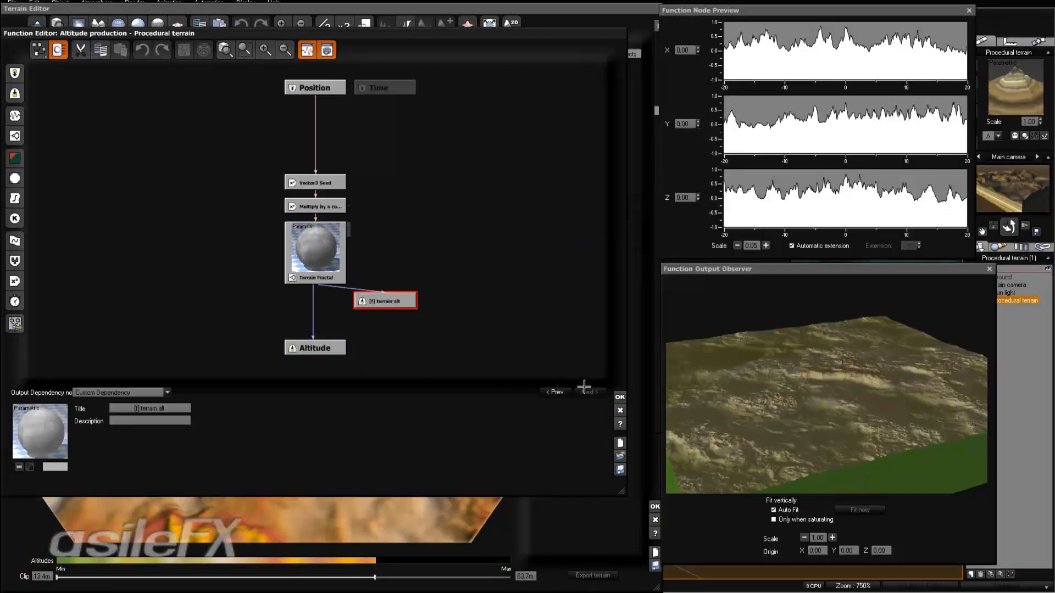
{"action": "left_click", "coordinate": [620, 396]}
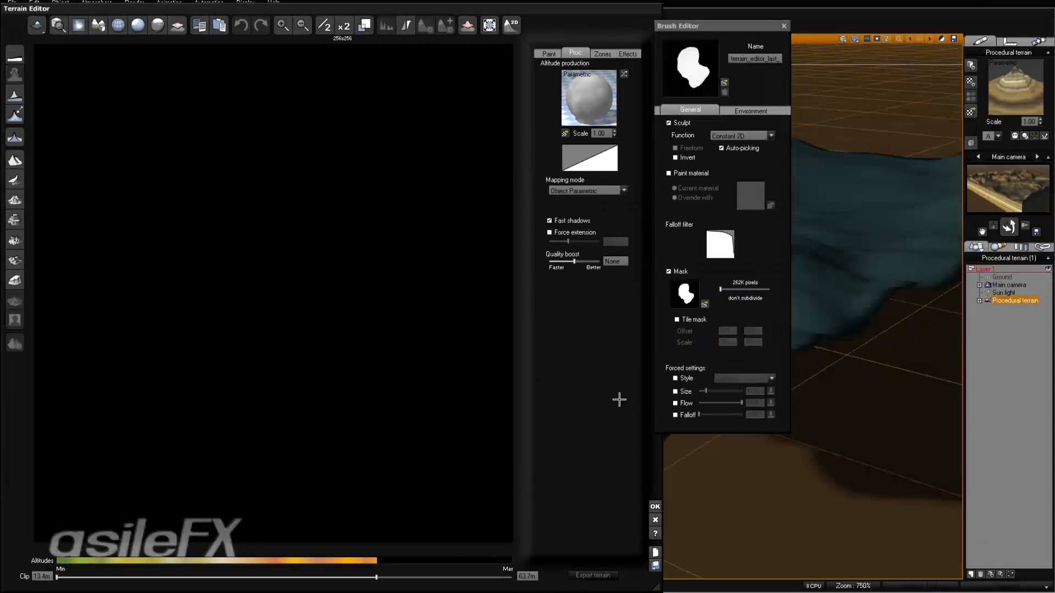
{"action": "left_click", "coordinate": [654, 507]}
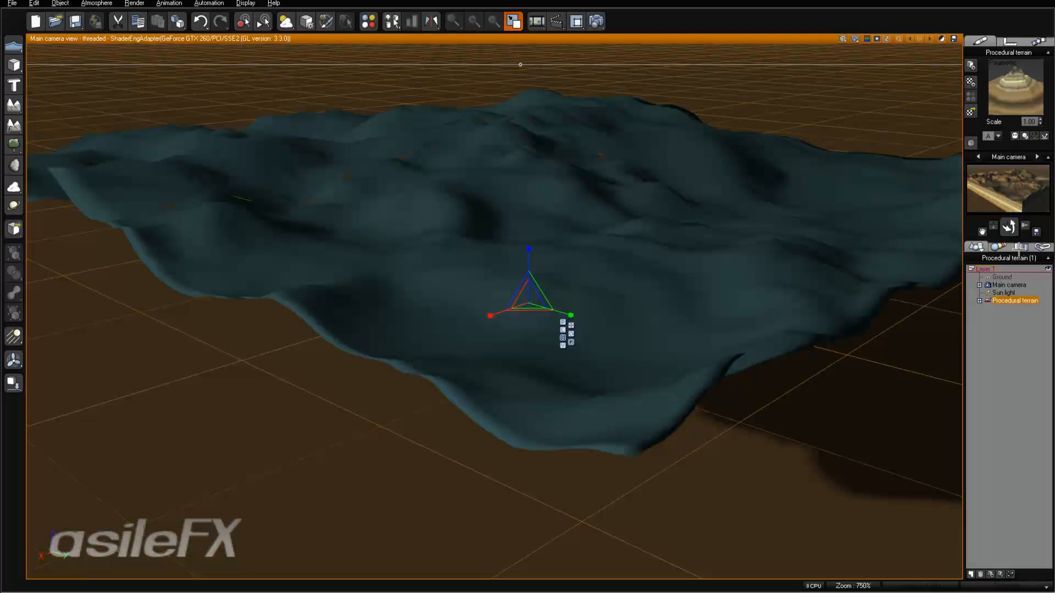
Step: Reframe the main camera on the terrain's front corner, and open the terrain material's color production function for editing
{"action": "left_click_drag", "start_coordinate": [1010, 227], "coordinate": [1009, 230]}
{"action": "right_click_drag", "start_coordinate": [515, 404], "coordinate": [507, 408]}
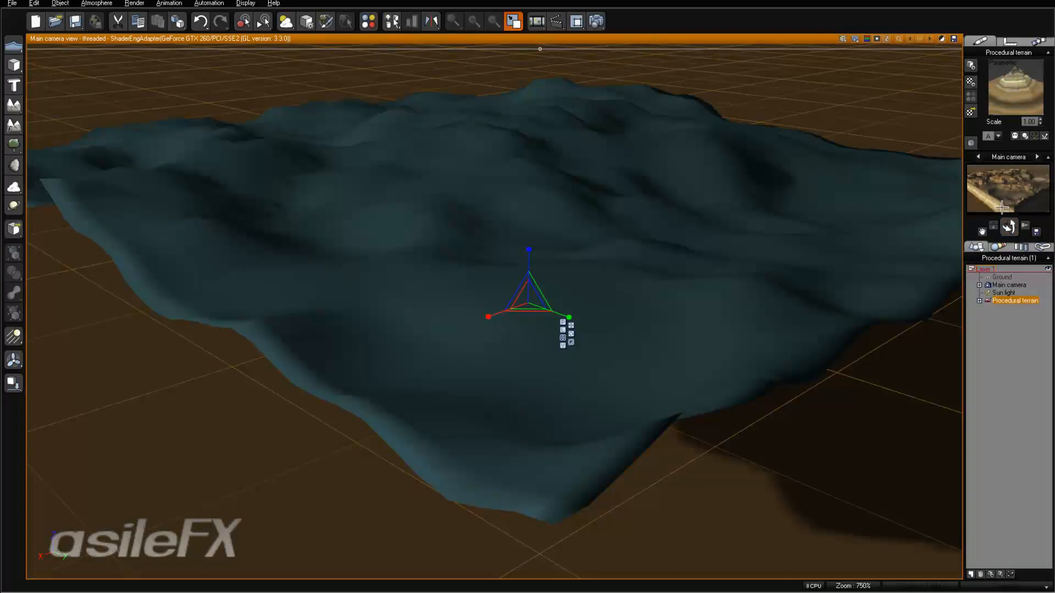
{"action": "right_click", "coordinate": [1011, 87]}
{"action": "left_click", "coordinate": [972, 94]}
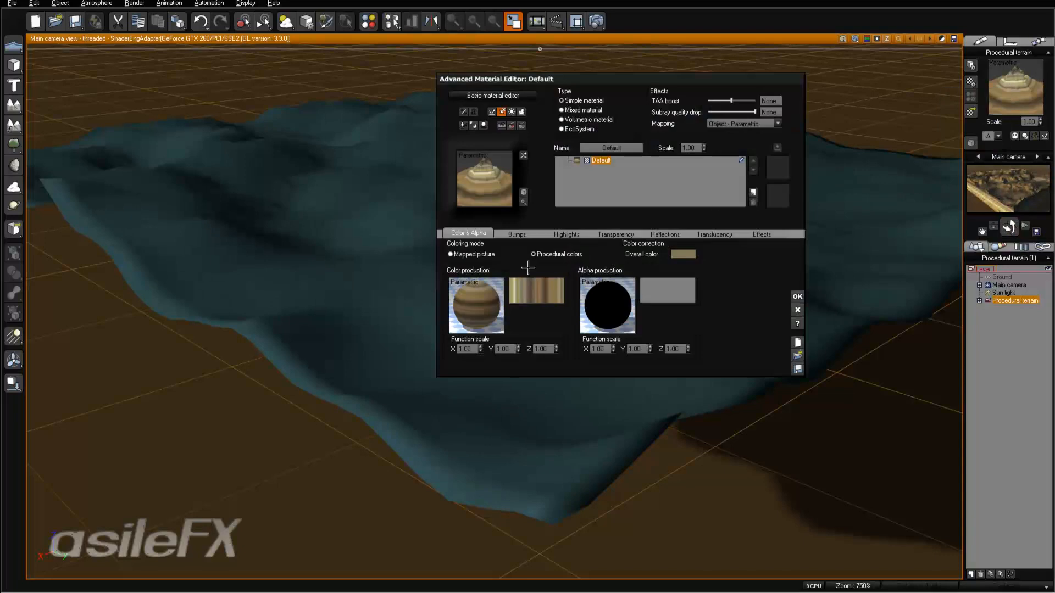
{"action": "right_click", "coordinate": [464, 300]}
{"action": "left_click", "coordinate": [481, 307]}
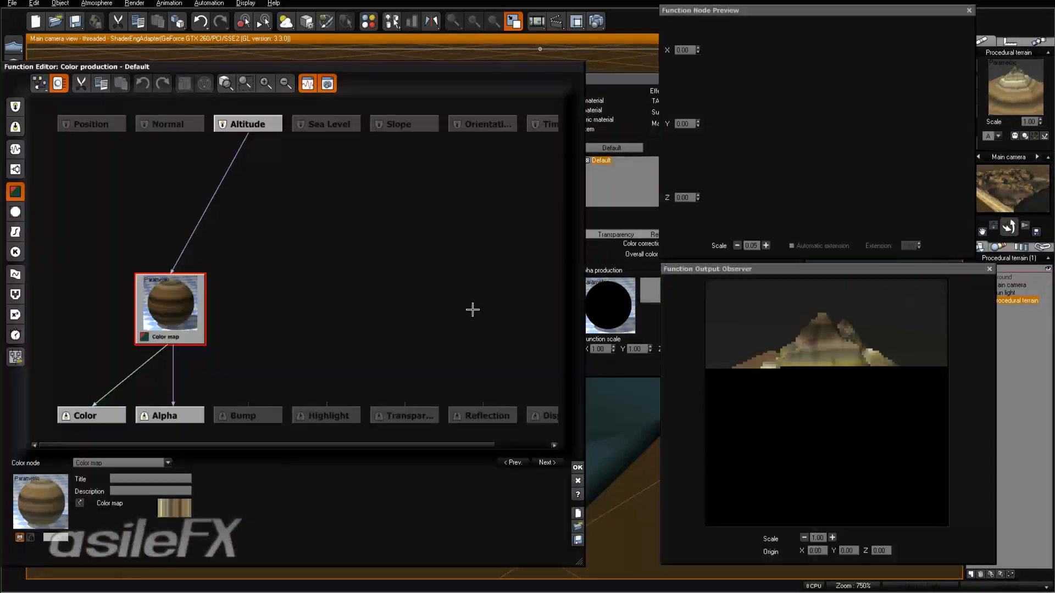
Step: Add an External Dependency input node to the color production function and link it to the procedural terrain's [f] terrain alt output
{"action": "left_click", "coordinate": [415, 190]}
{"action": "right_click", "coordinate": [409, 191]}
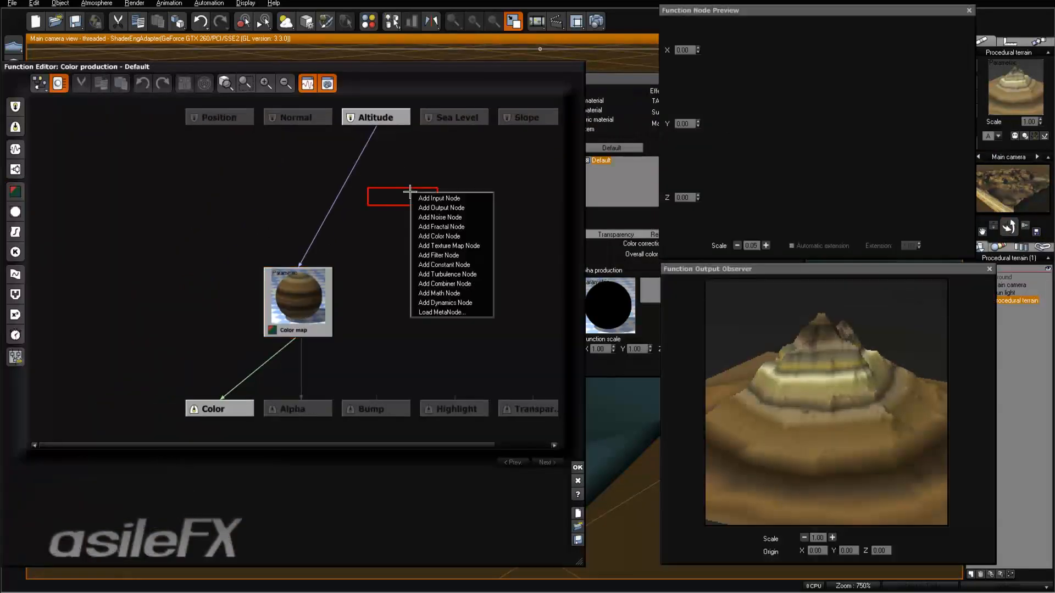
{"action": "mouse_move", "coordinate": [447, 197]}
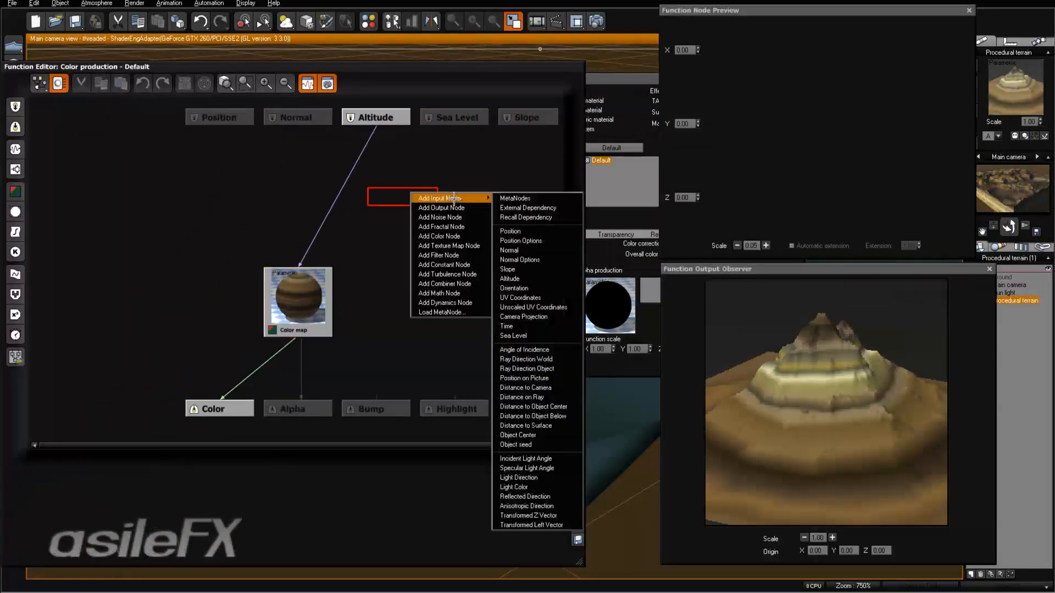
{"action": "left_click", "coordinate": [546, 207]}
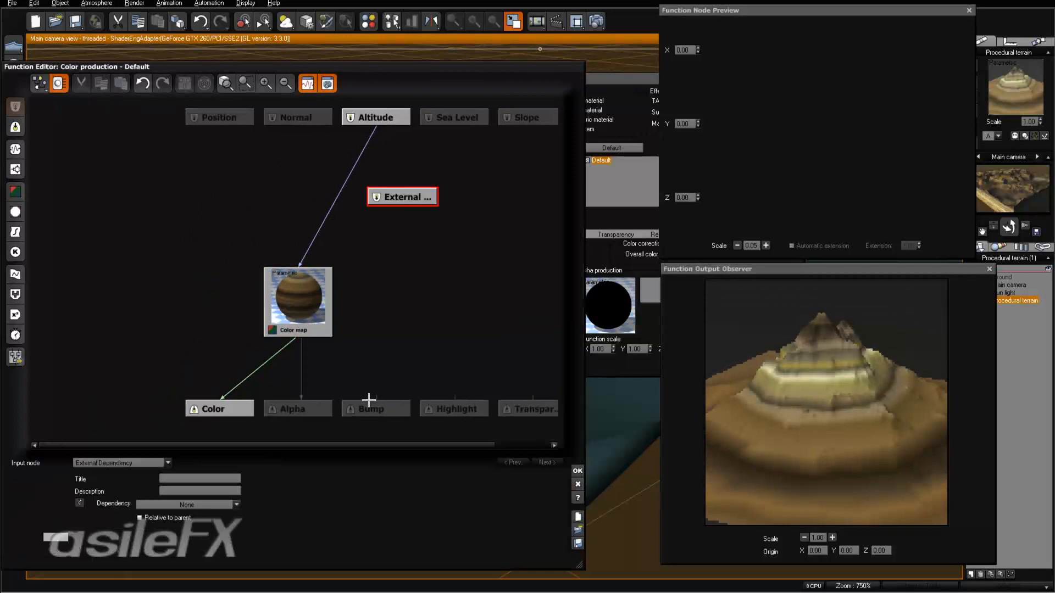
{"action": "left_click", "coordinate": [224, 503]}
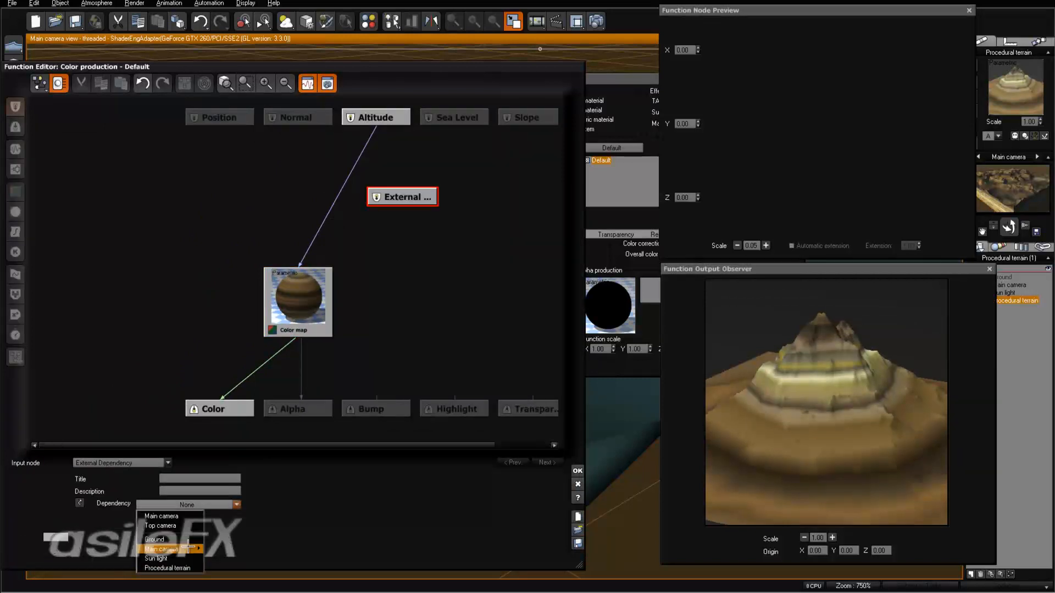
{"action": "mouse_move", "coordinate": [187, 559]}
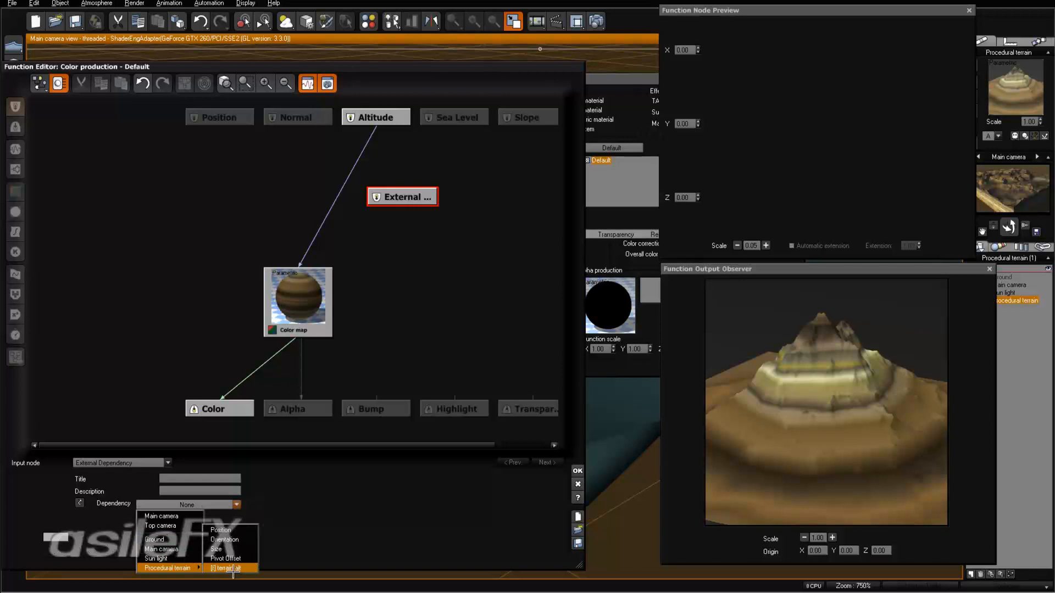
{"action": "left_click", "coordinate": [249, 567]}
Step: Drive the Color map from the External Dependency node instead of Altitude, and render the view to check the colouring
{"action": "left_click_drag", "start_coordinate": [419, 203], "coordinate": [445, 177]}
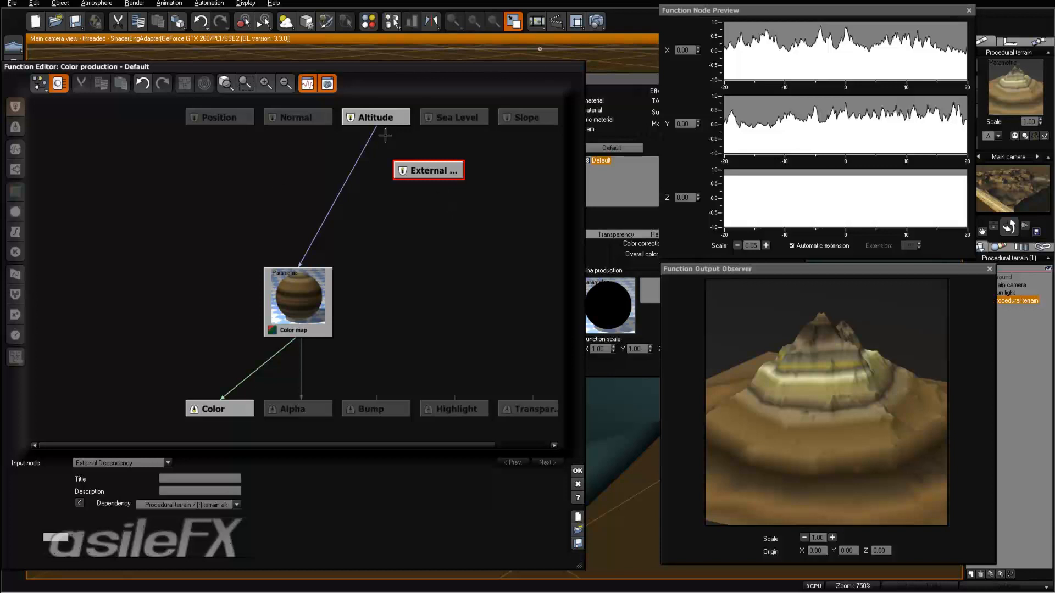
{"action": "left_click_drag", "start_coordinate": [376, 128], "coordinate": [325, 201]}
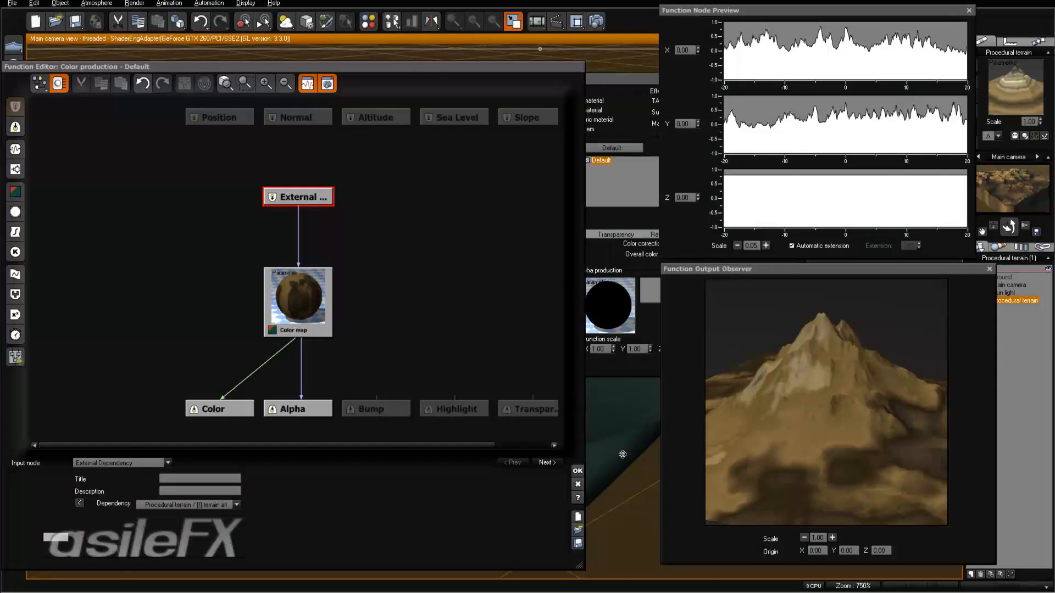
{"action": "left_click", "coordinate": [596, 21]}
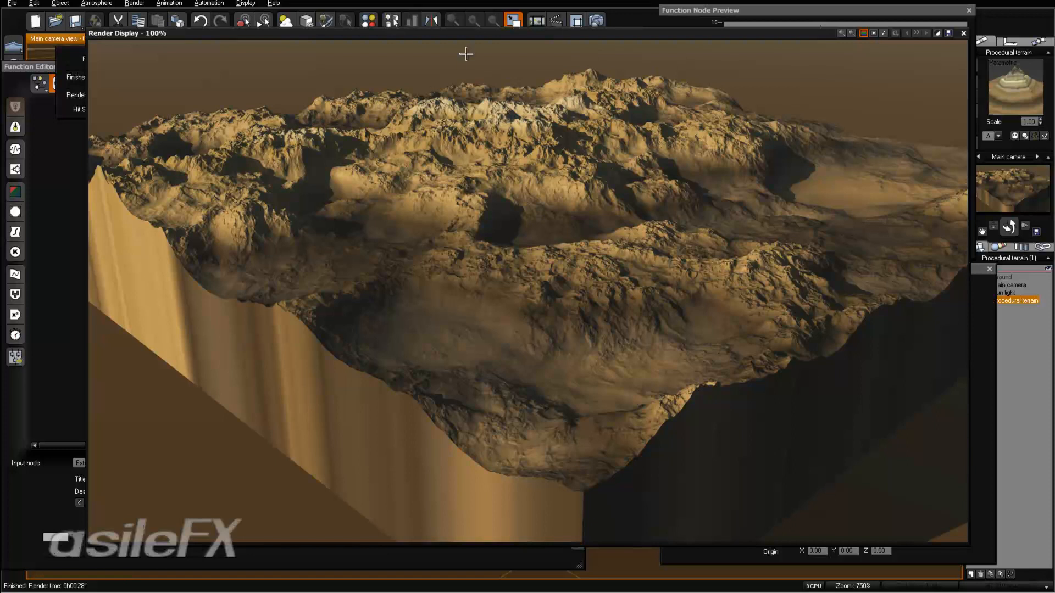
{"action": "left_click", "coordinate": [963, 33]}
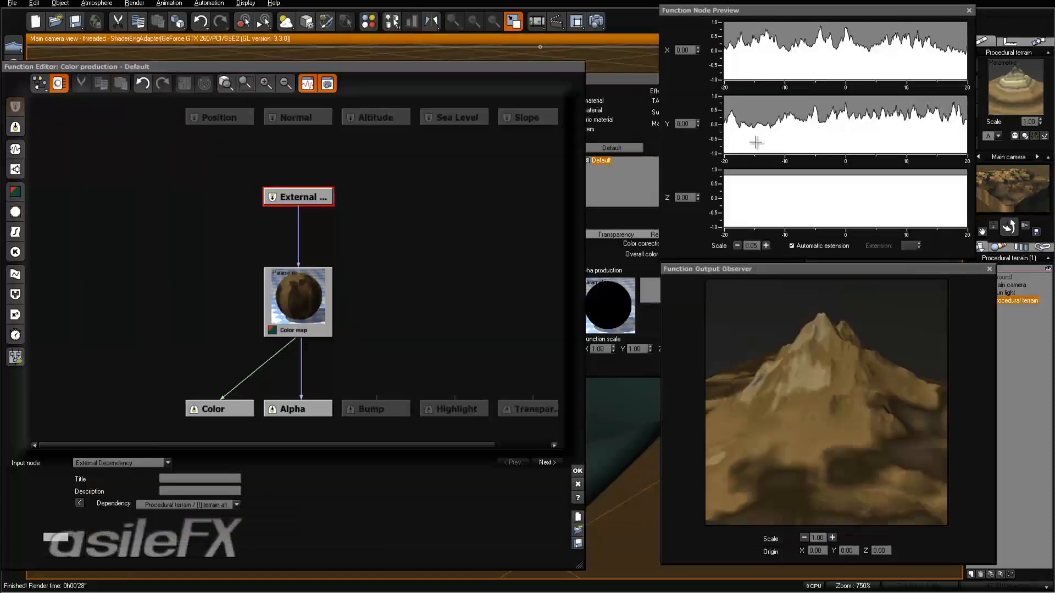
Step: Insert a Blender combiner node on the connection between the External Dependency and the Color map
{"action": "left_click", "coordinate": [308, 199]}
{"action": "left_click_drag", "start_coordinate": [305, 197], "coordinate": [379, 159]}
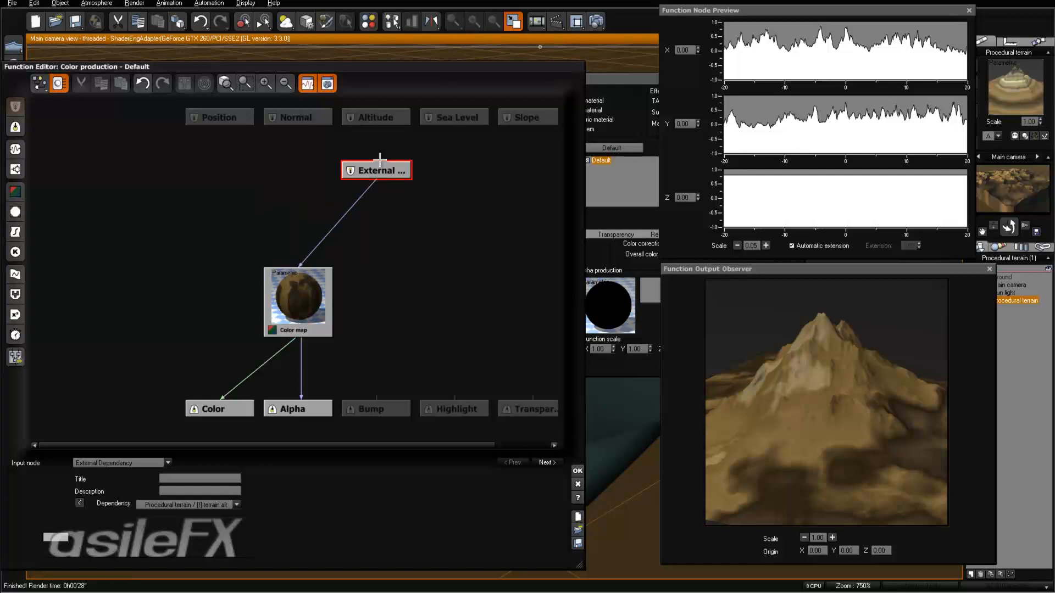
{"action": "left_click", "coordinate": [358, 197]}
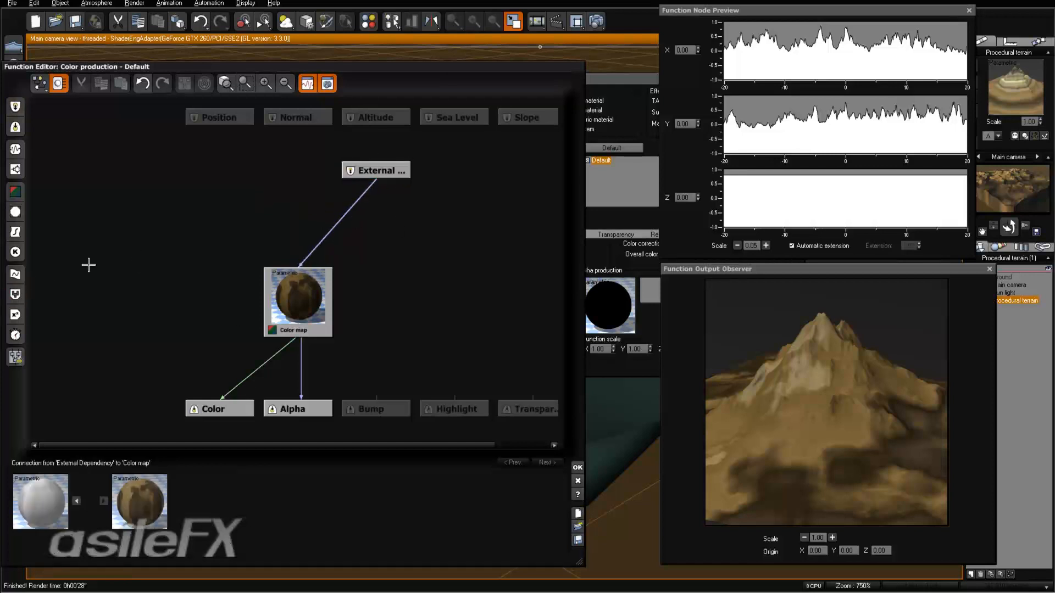
{"action": "left_click", "coordinate": [16, 295]}
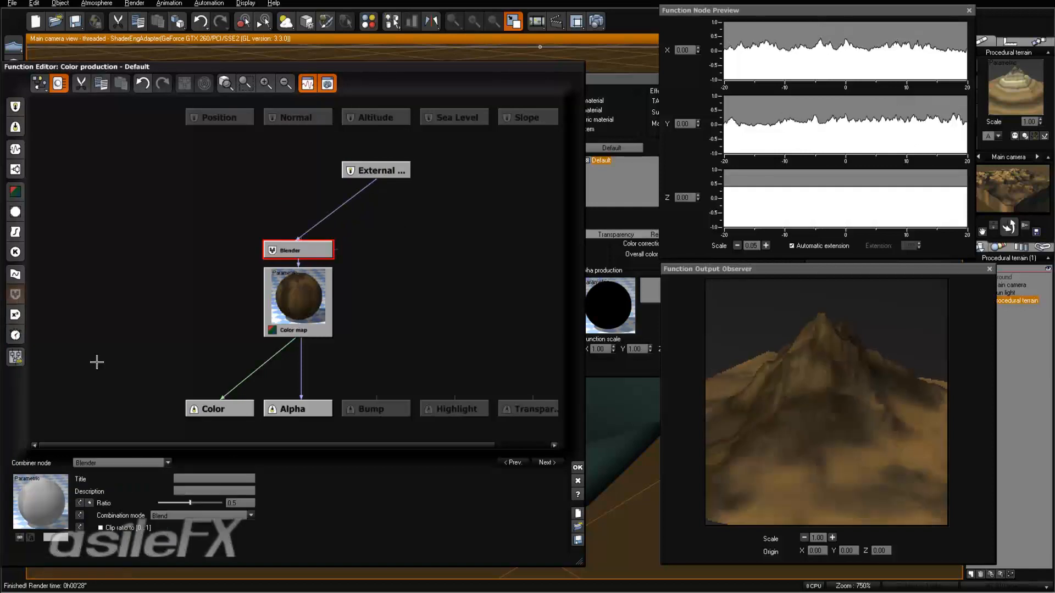
{"action": "left_click", "coordinate": [15, 314]}
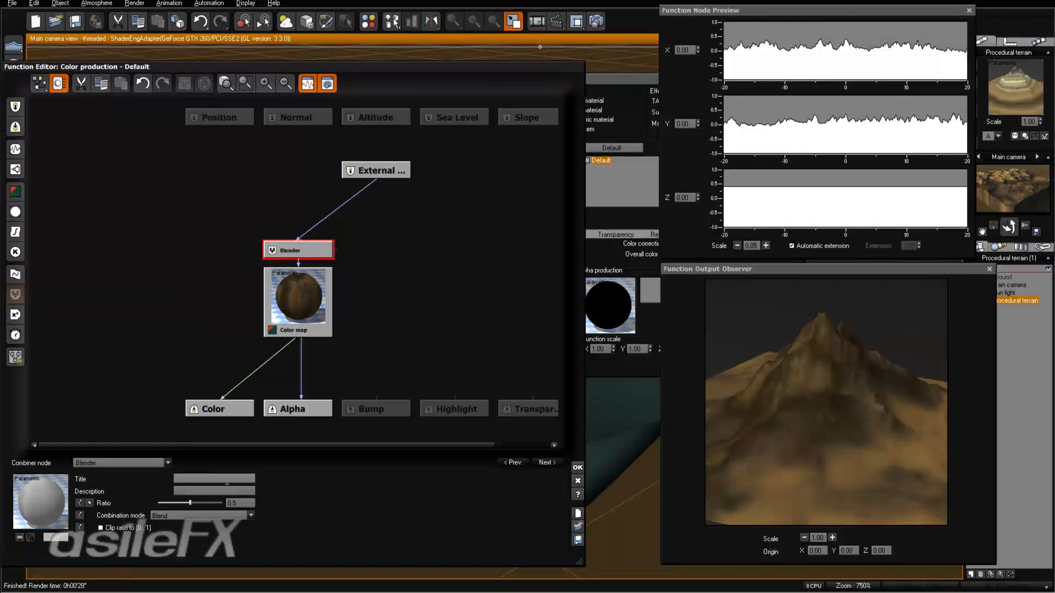
{"action": "left_click", "coordinate": [166, 463]}
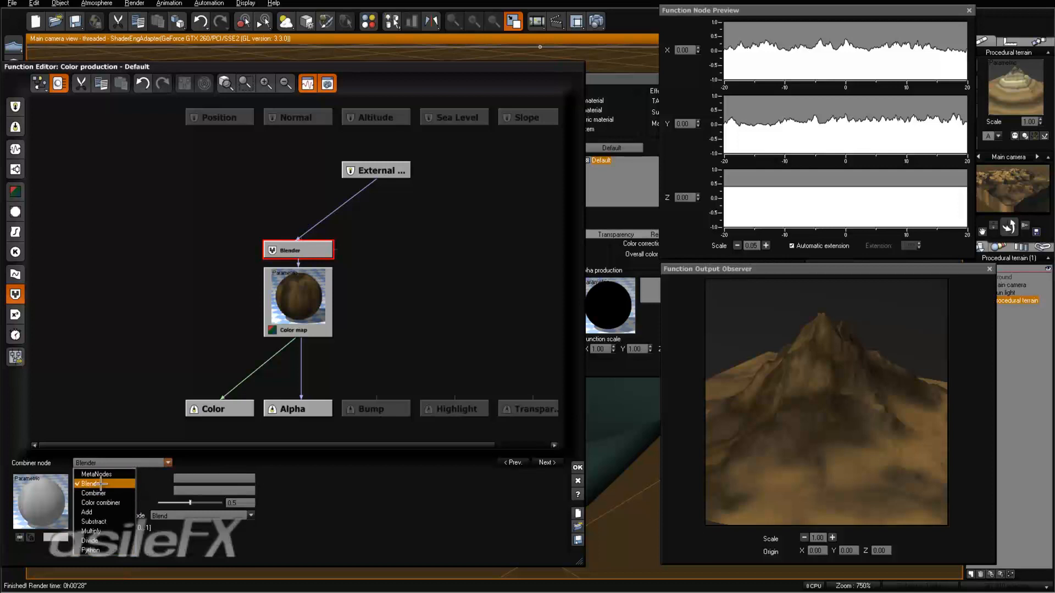
Step: Move the External Dependency node aside and delete its connection to the Blender
{"action": "left_click", "coordinate": [323, 222]}
{"action": "mouse_move", "coordinate": [379, 170]}
{"action": "left_mouse_down"}
{"action": "mouse_move", "coordinate": [282, 176]}
{"action": "mouse_move", "coordinate": [325, 177]}
{"action": "mouse_move", "coordinate": [384, 210]}
{"action": "mouse_move", "coordinate": [428, 201]}
{"action": "mouse_move", "coordinate": [391, 185]}
{"action": "left_mouse_up"}
{"action": "left_click", "coordinate": [320, 191]}
{"action": "left_click", "coordinate": [320, 192]}
{"action": "key", "text": "Delete"}
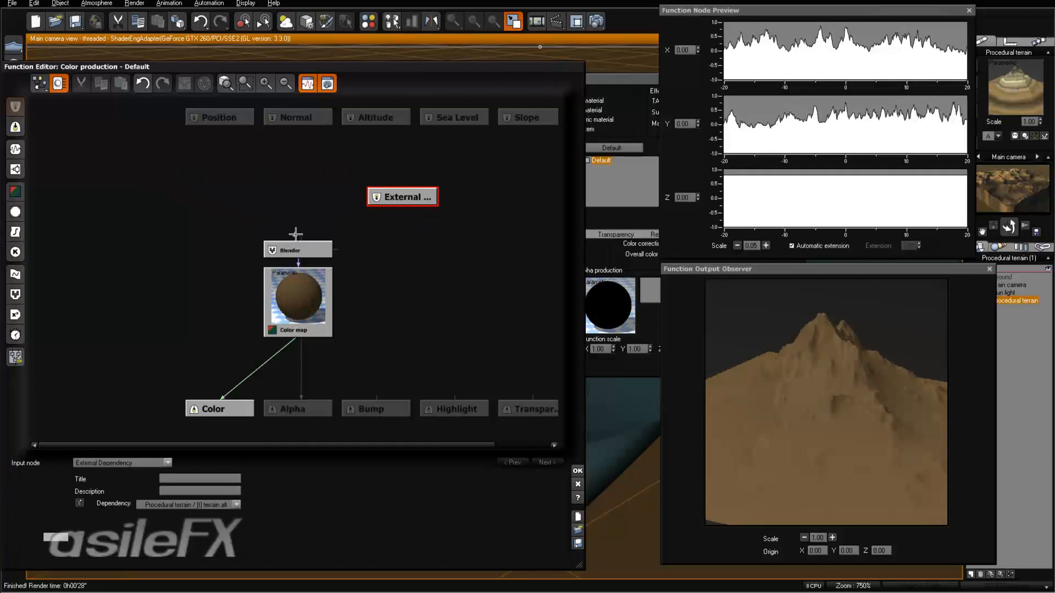
Step: Connect Altitude as the Blender's first input and the External Dependency as its second input
{"action": "left_click_drag", "start_coordinate": [295, 250], "coordinate": [322, 250]}
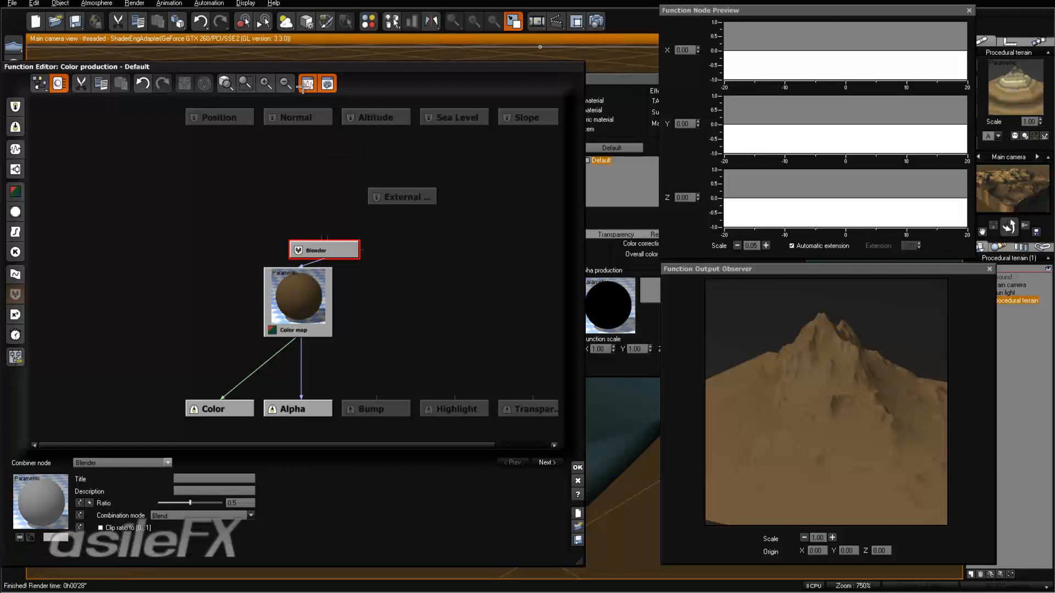
{"action": "scroll", "coordinate": [331, 307], "scroll_direction": "up", "scroll_amount": 2}
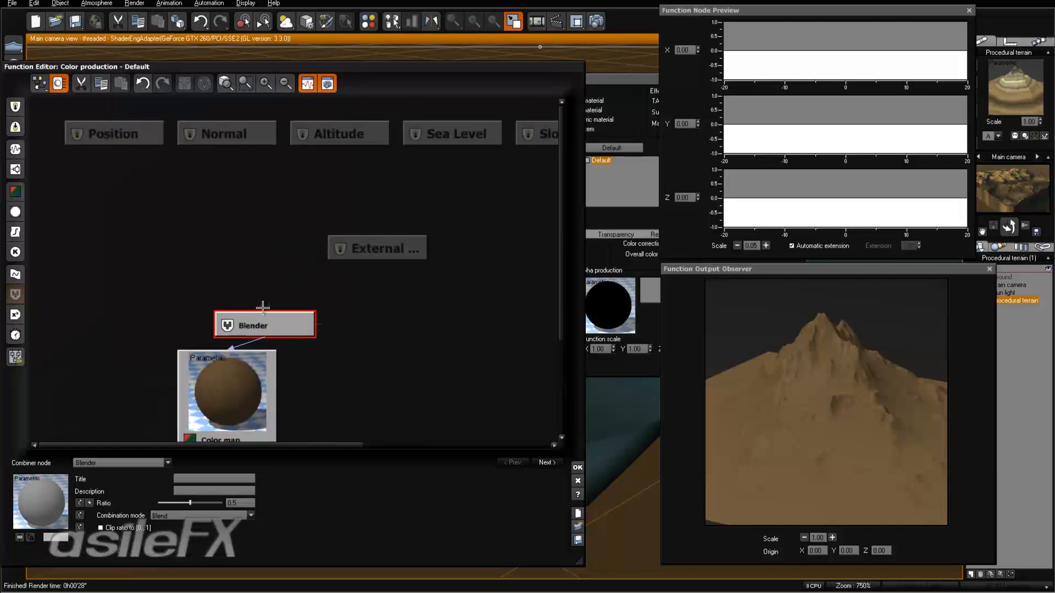
{"action": "left_click_drag", "start_coordinate": [264, 307], "coordinate": [352, 140]}
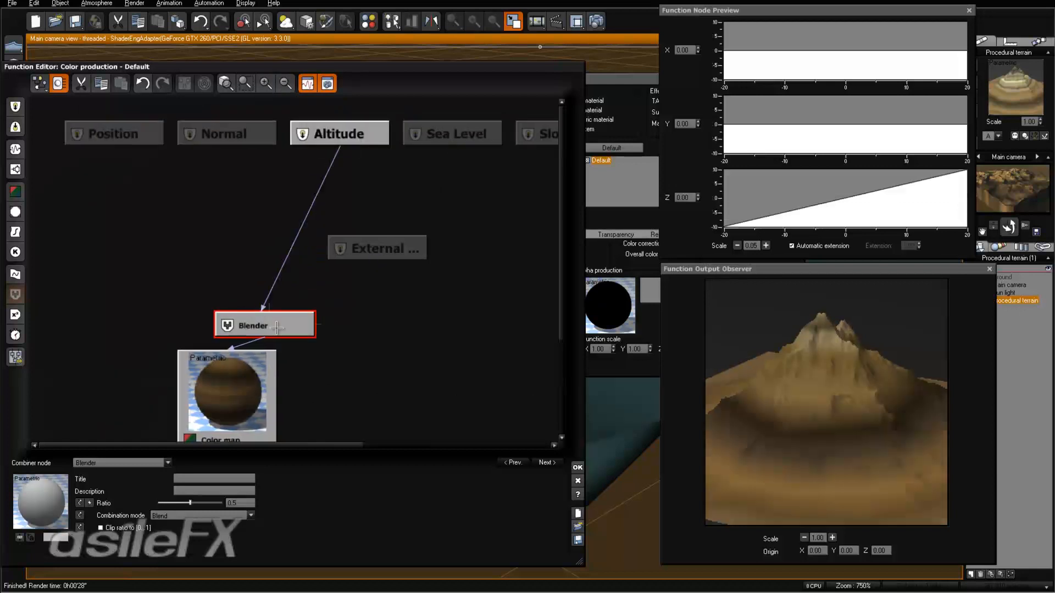
{"action": "left_click_drag", "start_coordinate": [274, 328], "coordinate": [378, 258]}
{"action": "left_click", "coordinate": [383, 258]}
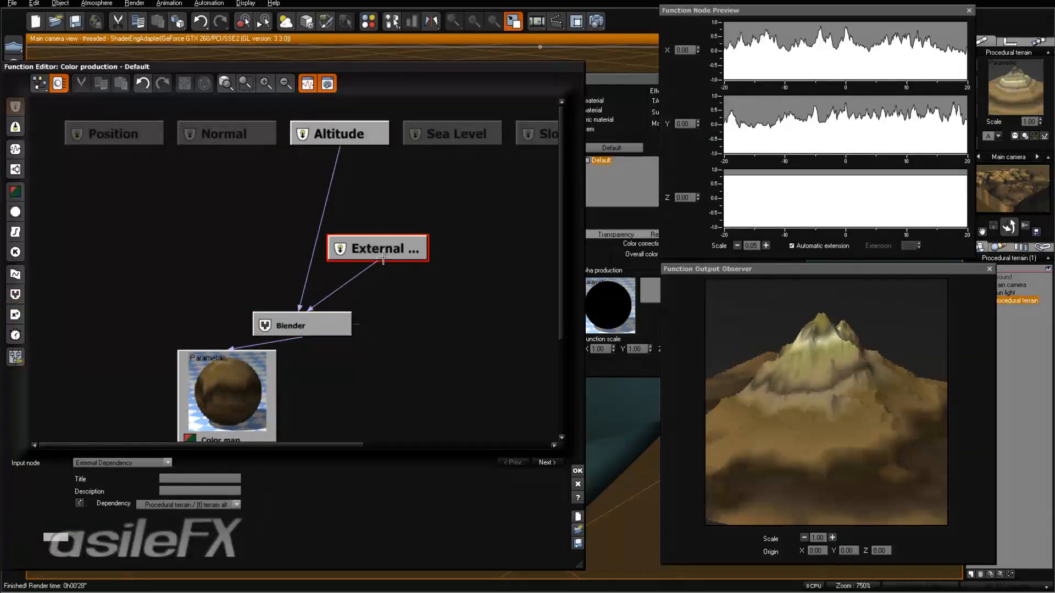
Step: Try the Blender's ratio at 1, 0 and about 0.53 in Blend mode, and render the view with the last value
{"action": "left_click", "coordinate": [341, 325]}
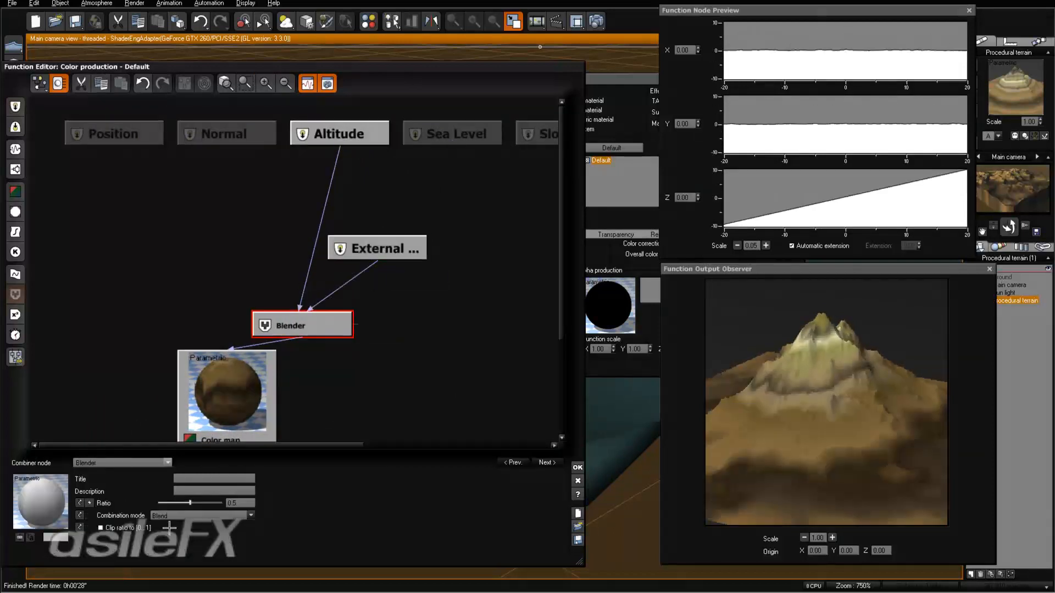
{"action": "left_click_drag", "start_coordinate": [190, 502], "coordinate": [240, 497]}
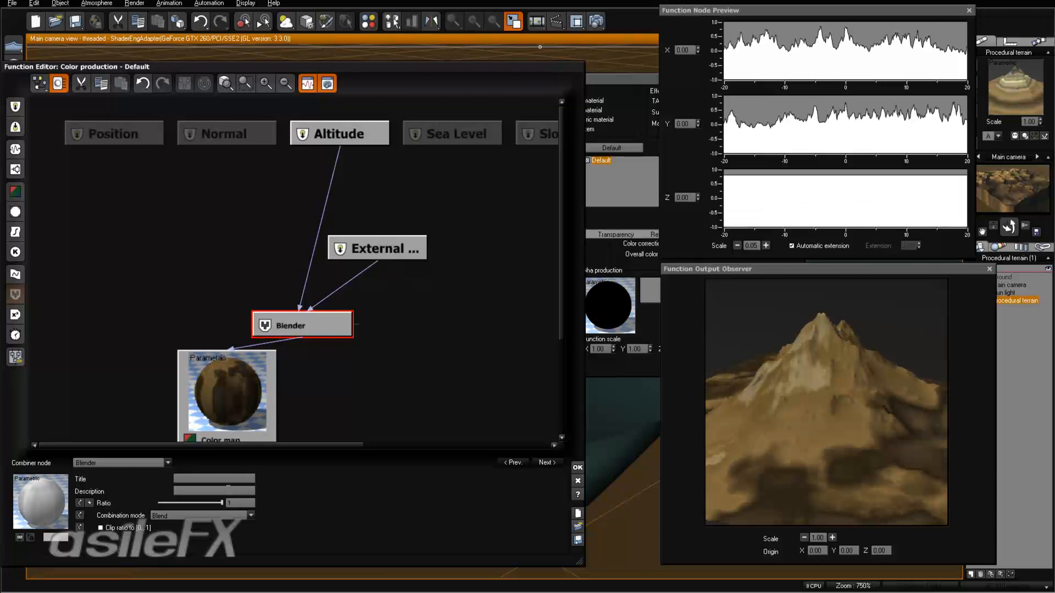
{"action": "left_click_drag", "start_coordinate": [222, 503], "coordinate": [149, 499]}
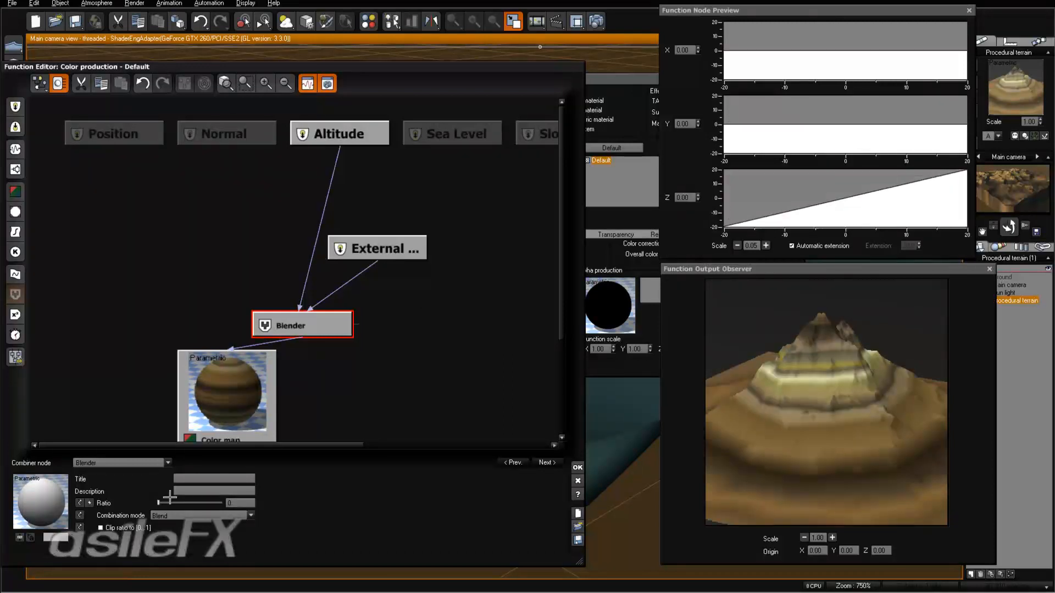
{"action": "left_click_drag", "start_coordinate": [158, 503], "coordinate": [199, 499]}
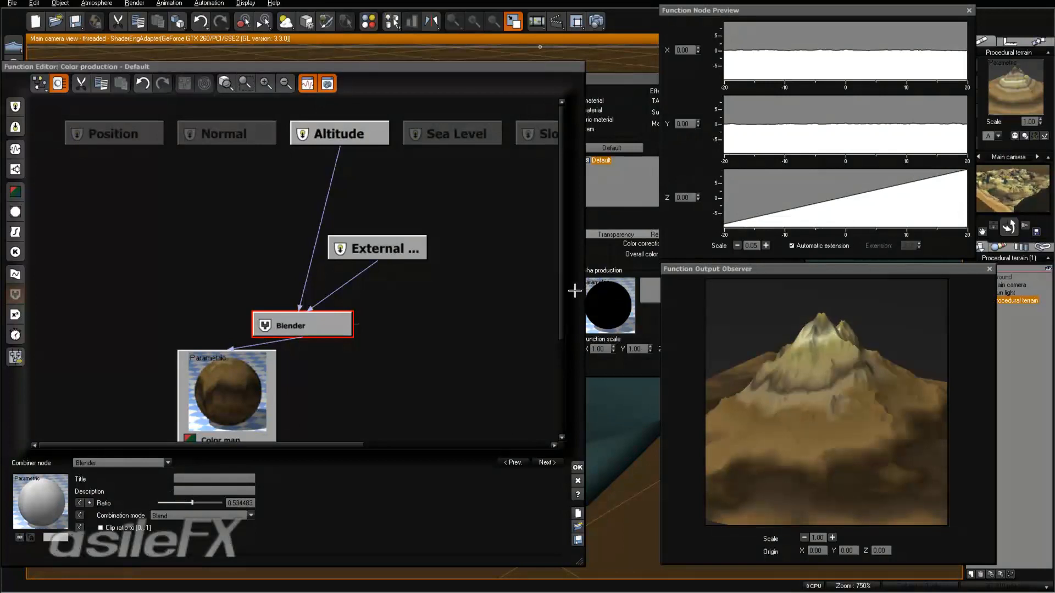
{"action": "left_click", "coordinate": [597, 21]}
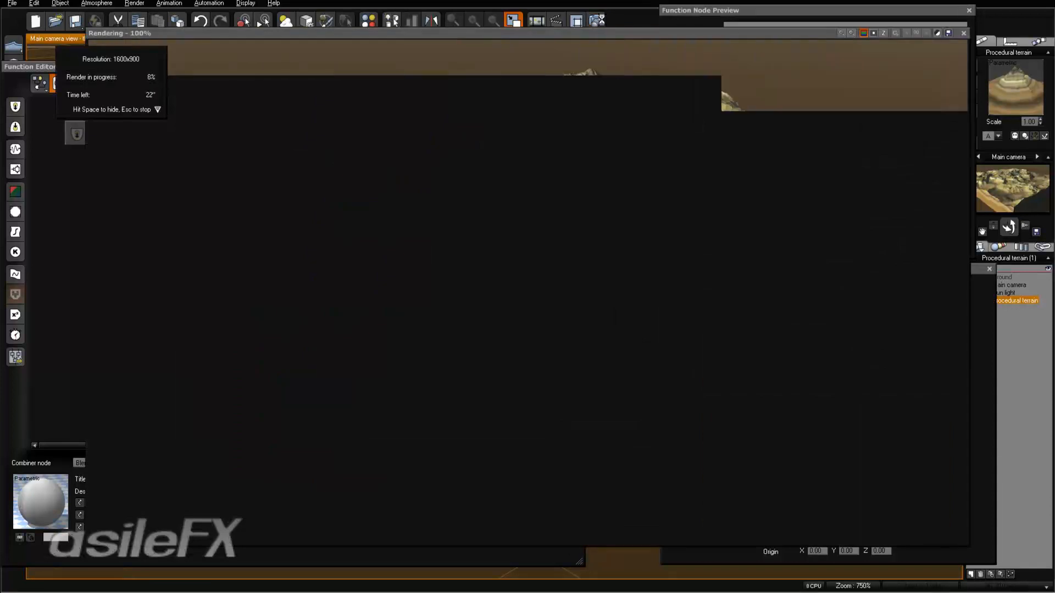
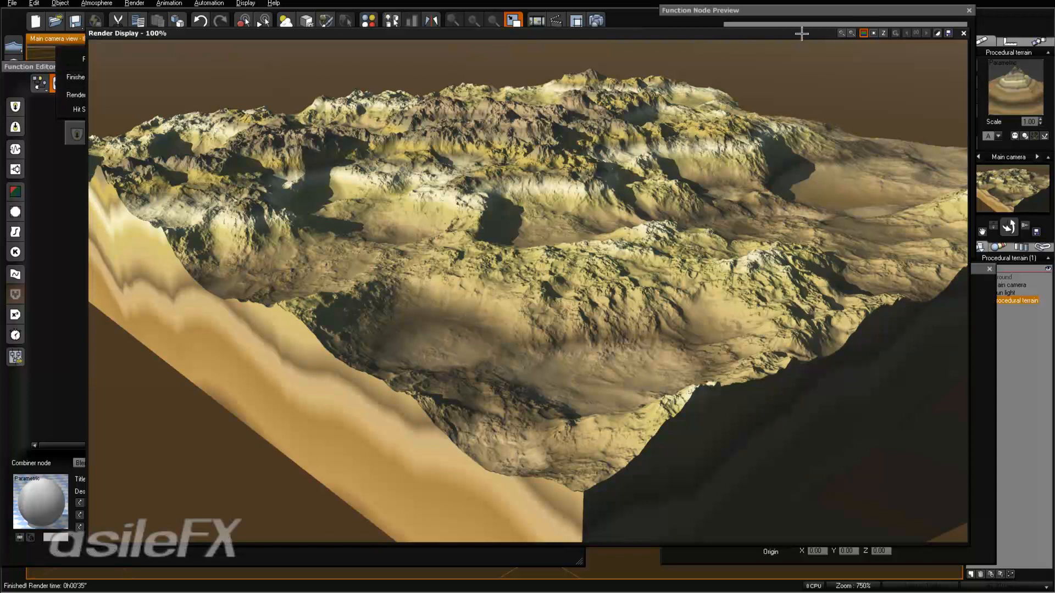
{"action": "left_click", "coordinate": [963, 33]}
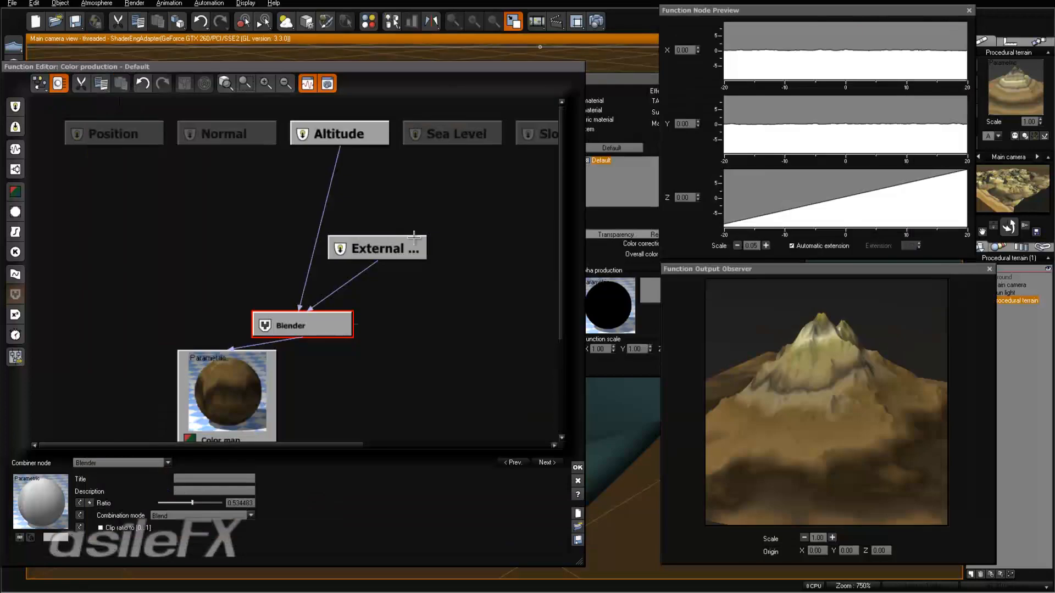
Step: Rearrange the Blender and External Dependency nodes so both connections below Altitude are clearly separated
{"action": "left_click_drag", "start_coordinate": [317, 321], "coordinate": [393, 244]}
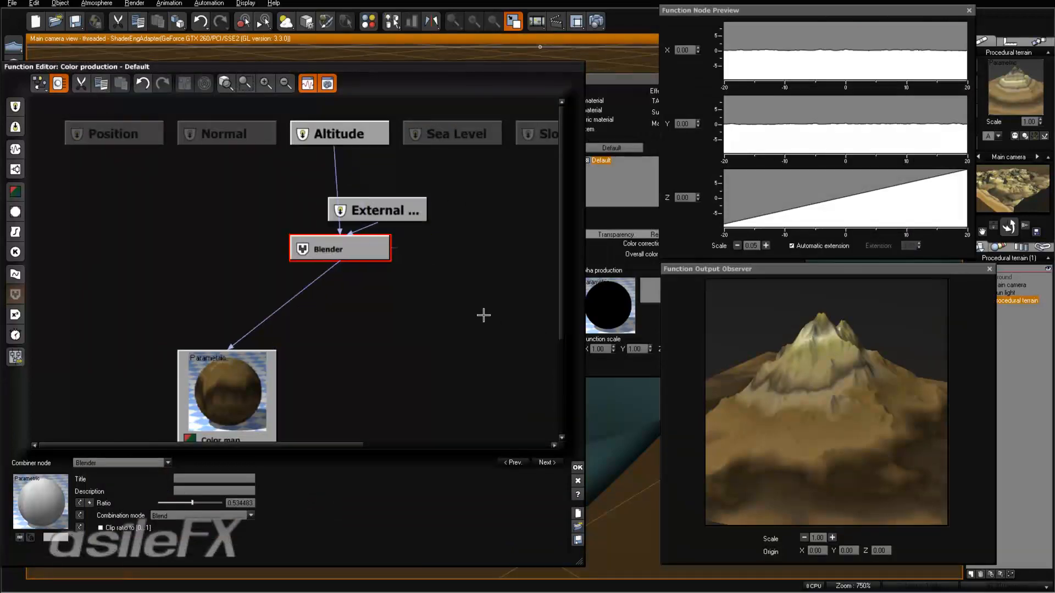
{"action": "left_click_drag", "start_coordinate": [404, 210], "coordinate": [441, 173]}
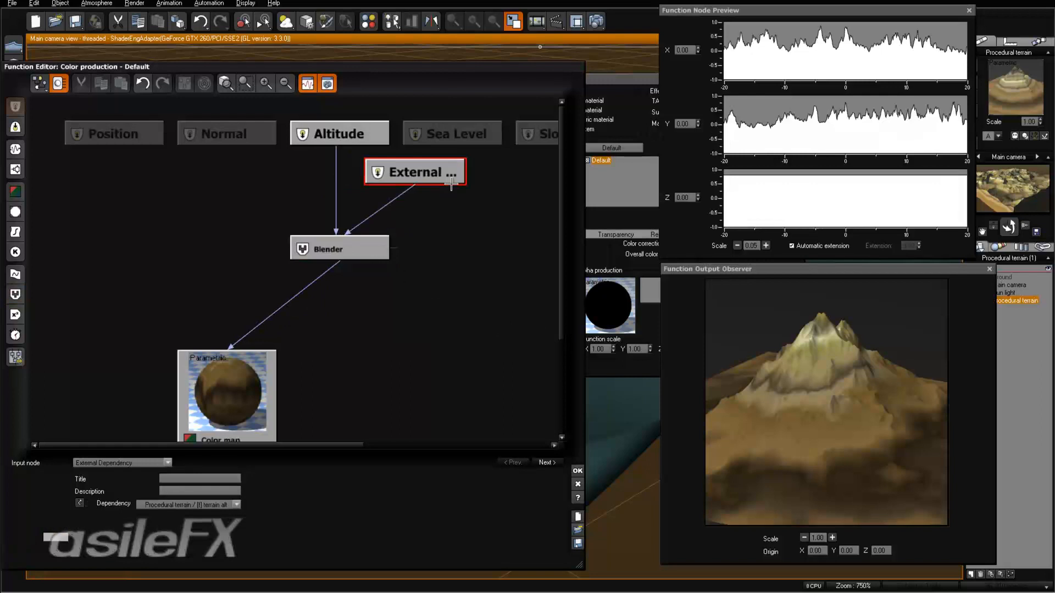
{"action": "left_click", "coordinate": [377, 256]}
Step: Set the Blender's combination mode to Subtract and its ratio to 1
{"action": "left_click", "coordinate": [220, 515]}
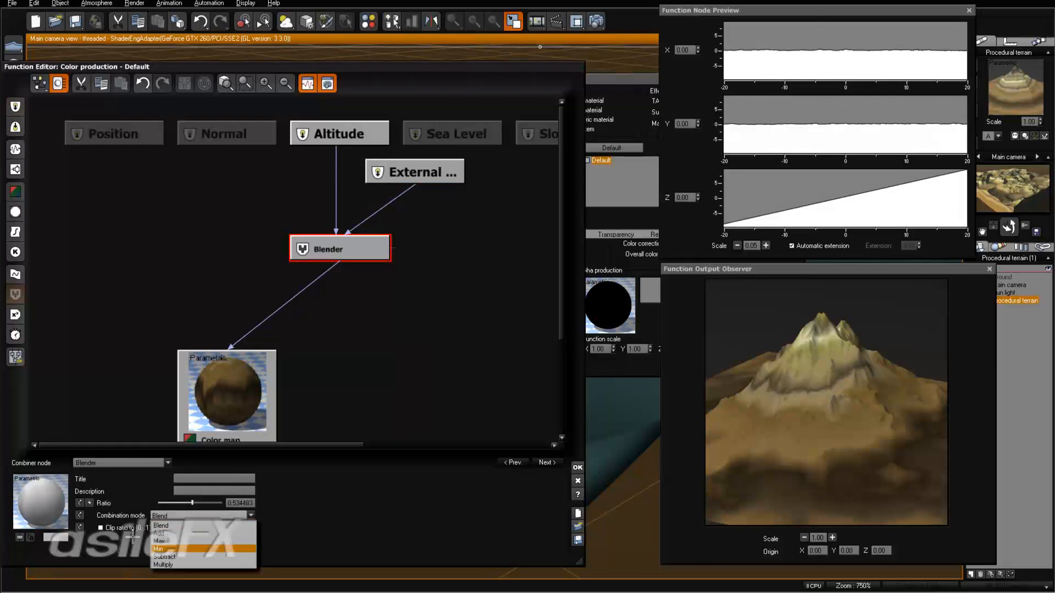
{"action": "left_click", "coordinate": [165, 557]}
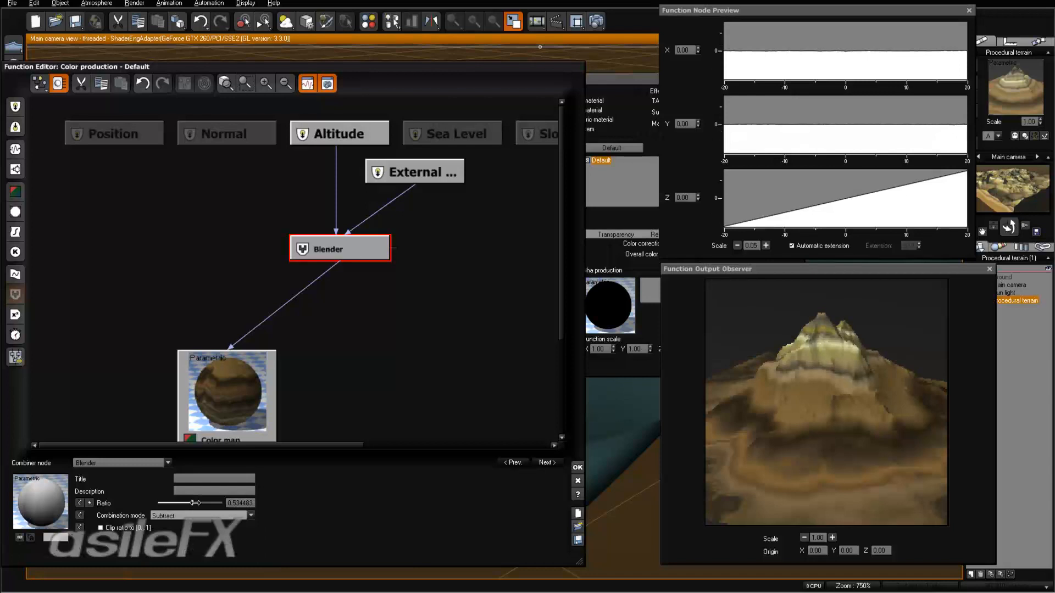
{"action": "left_click_drag", "start_coordinate": [193, 503], "coordinate": [222, 503]}
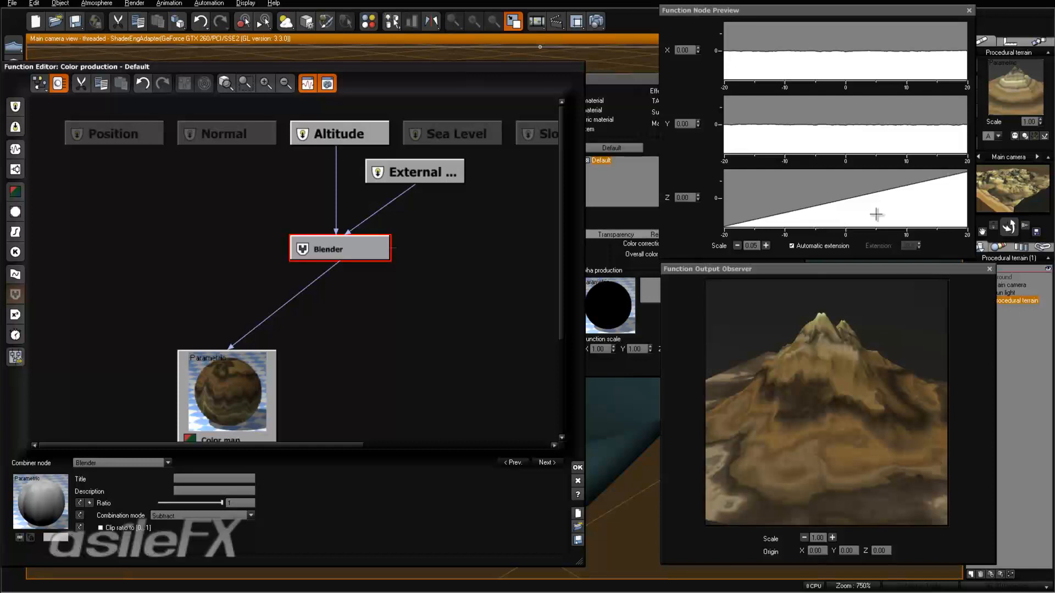
{"action": "left_click_drag", "start_coordinate": [223, 504], "coordinate": [224, 503]}
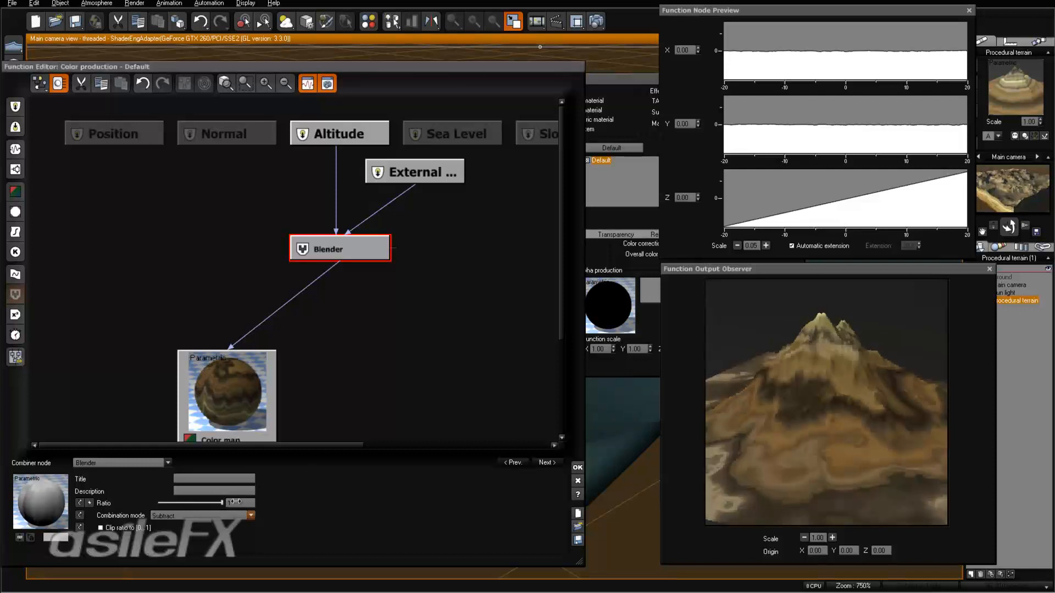
Step: Render the main camera view with the Blender's Subtract settings and close the finished render
{"action": "left_click", "coordinate": [213, 501]}
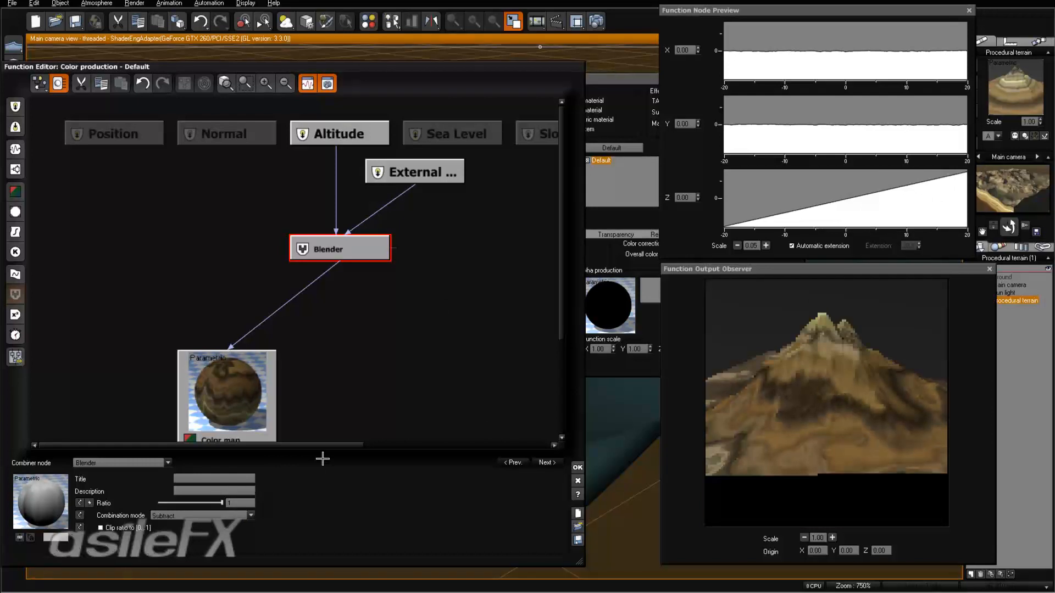
{"action": "left_click", "coordinate": [598, 21]}
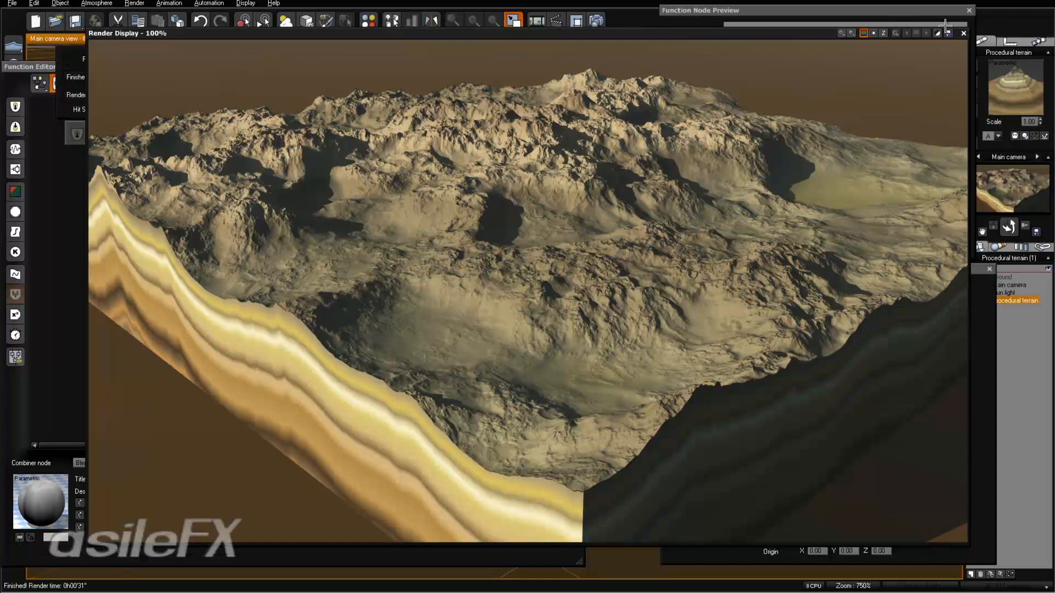
{"action": "left_click", "coordinate": [961, 34]}
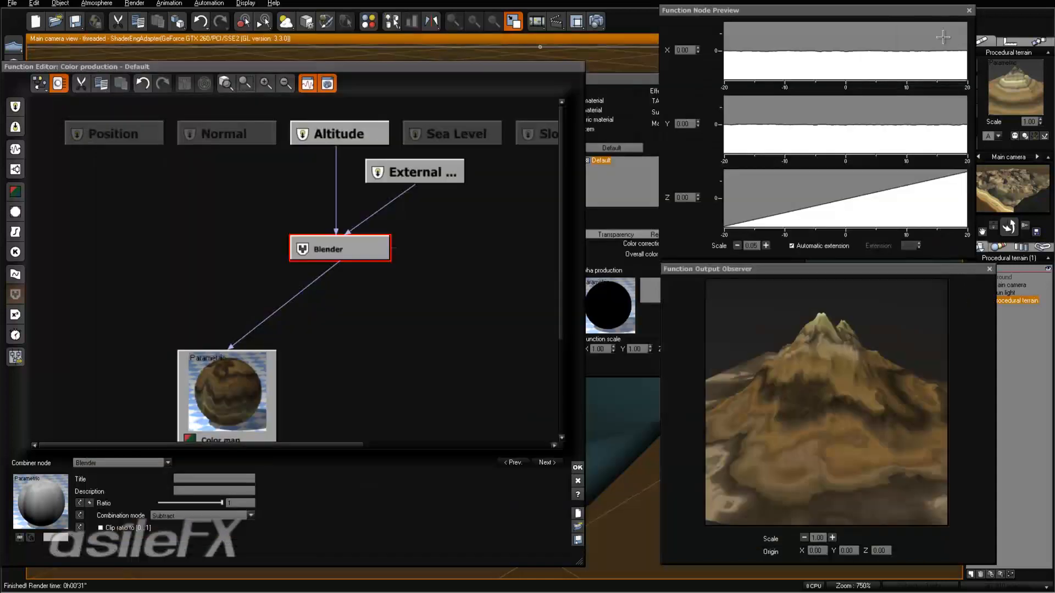
Step: Insert a filter node between the External Dependency and the Blender, and change its type to Map
{"action": "left_click", "coordinate": [401, 194]}
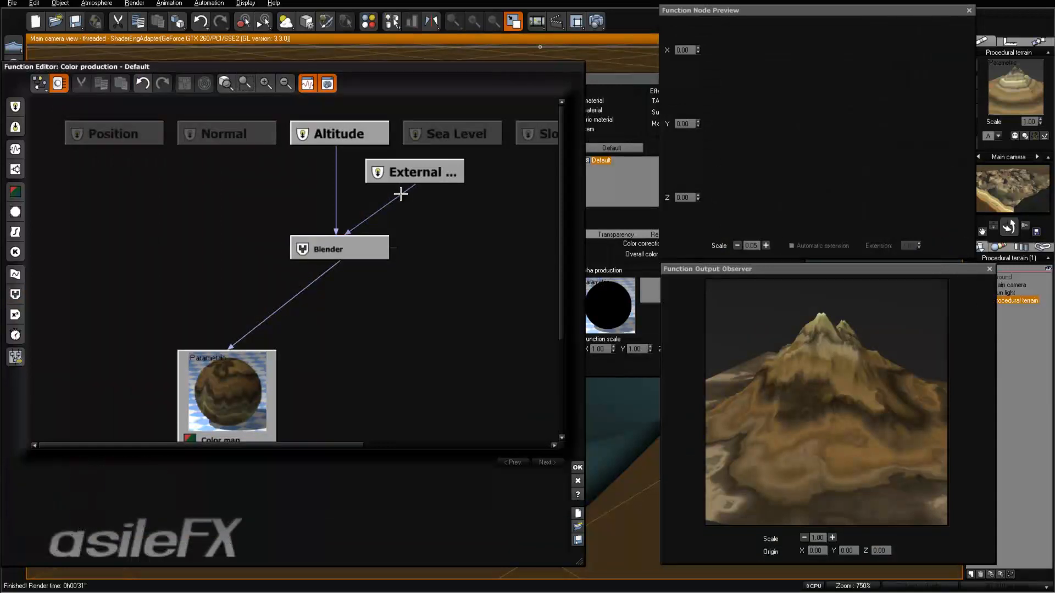
{"action": "left_click", "coordinate": [425, 177]}
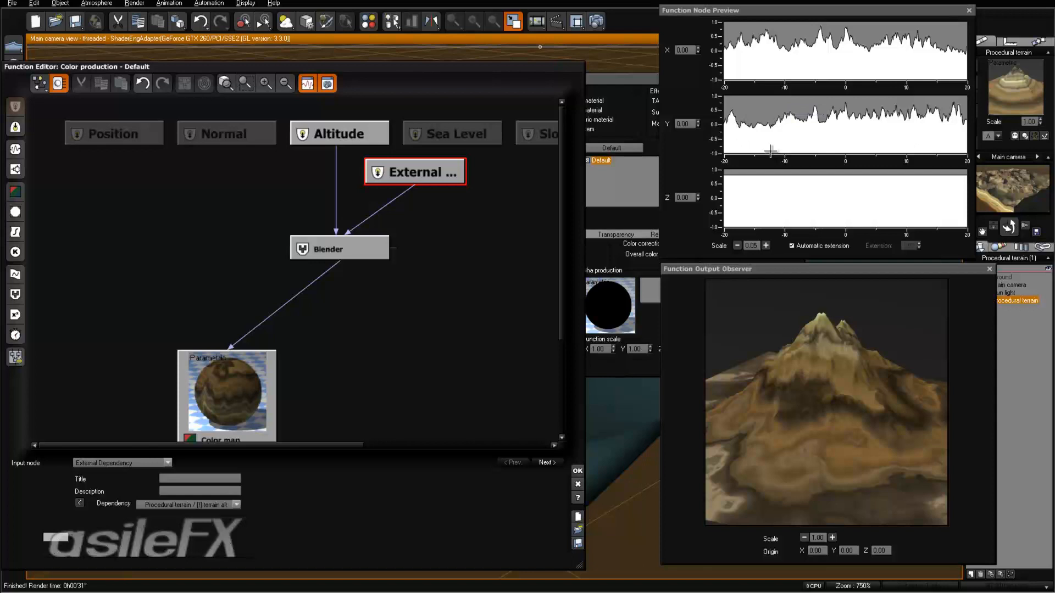
{"action": "left_click", "coordinate": [389, 202]}
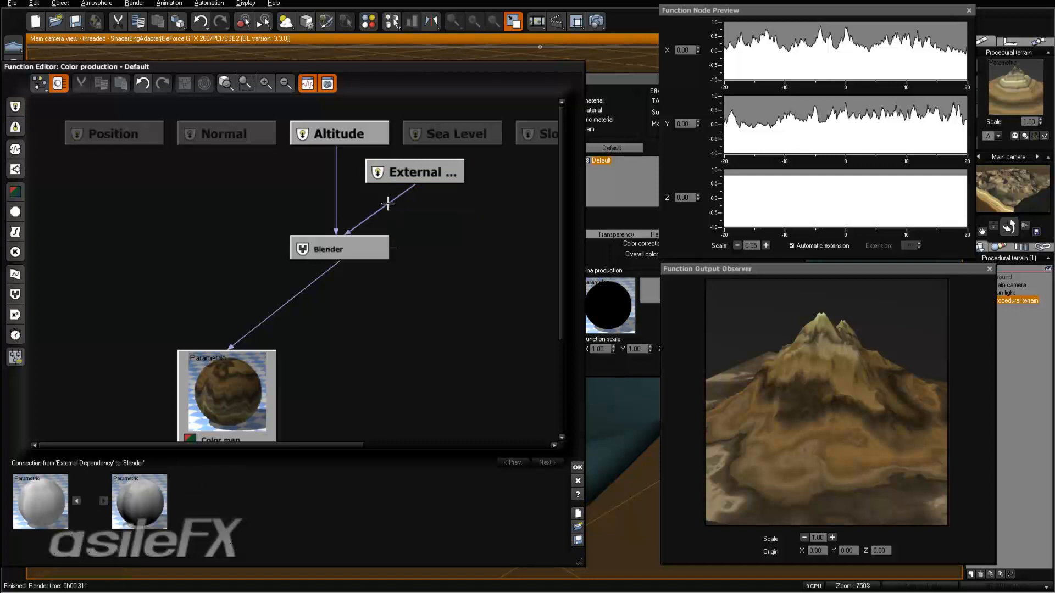
{"action": "left_click", "coordinate": [19, 230]}
{"action": "left_click_drag", "start_coordinate": [388, 214], "coordinate": [466, 209]}
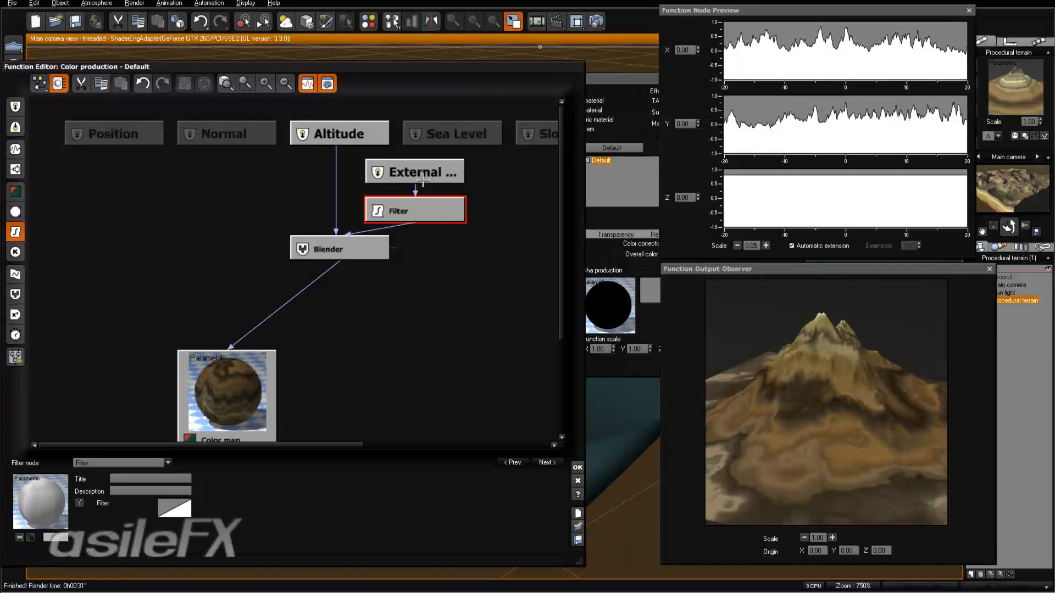
{"action": "left_click", "coordinate": [422, 179]}
{"action": "left_click", "coordinate": [412, 211]}
{"action": "left_click", "coordinate": [113, 463]}
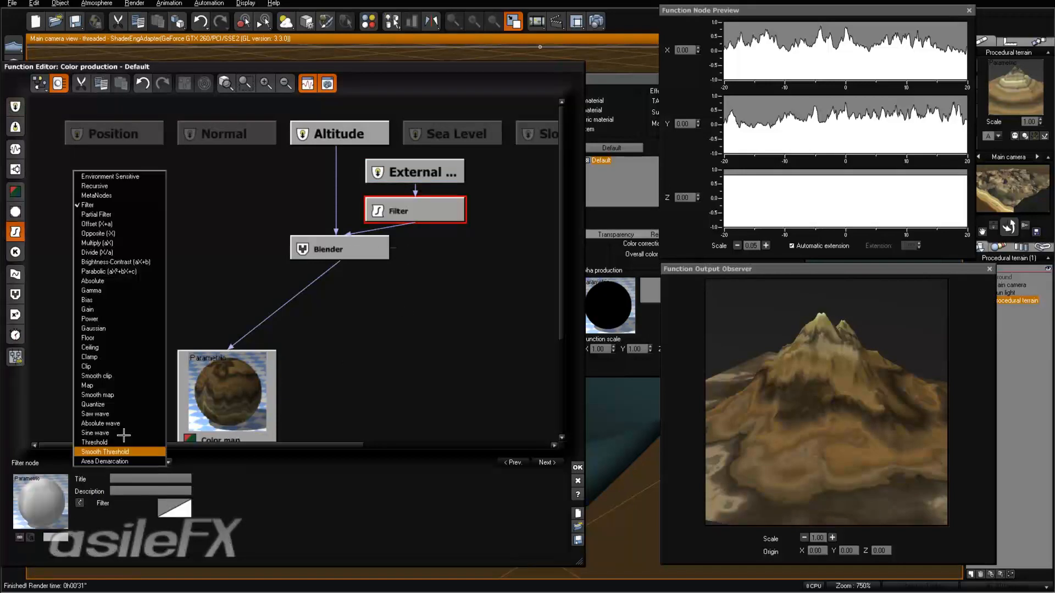
{"action": "left_click", "coordinate": [122, 385]}
Step: Set the Map node's input lower value to -0.2 and its output lower value to -1
{"action": "left_click", "coordinate": [227, 514]}
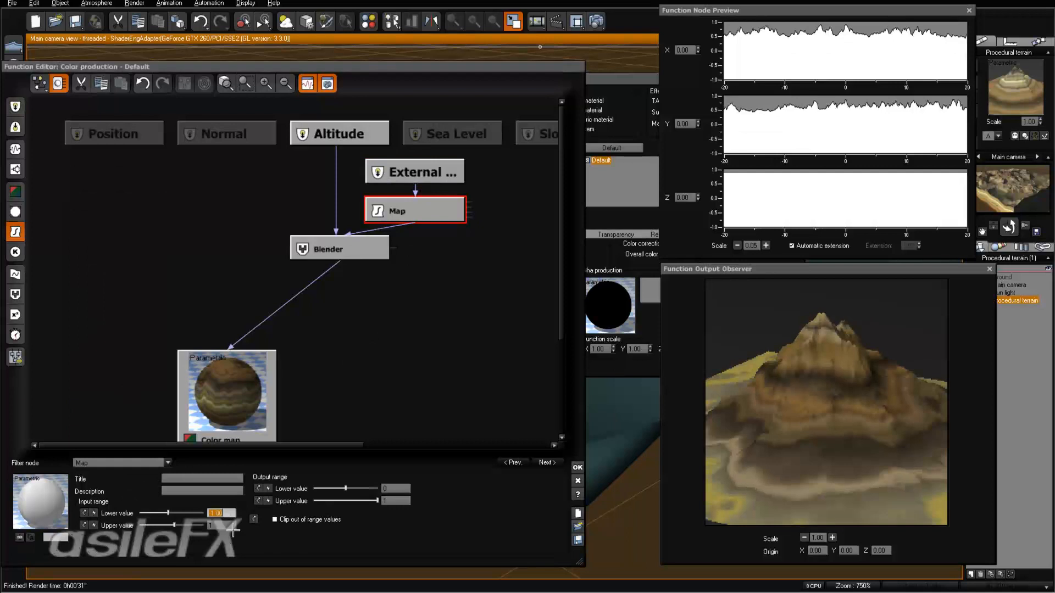
{"action": "type", "text": "-0.2"}
{"action": "key", "text": "Return"}
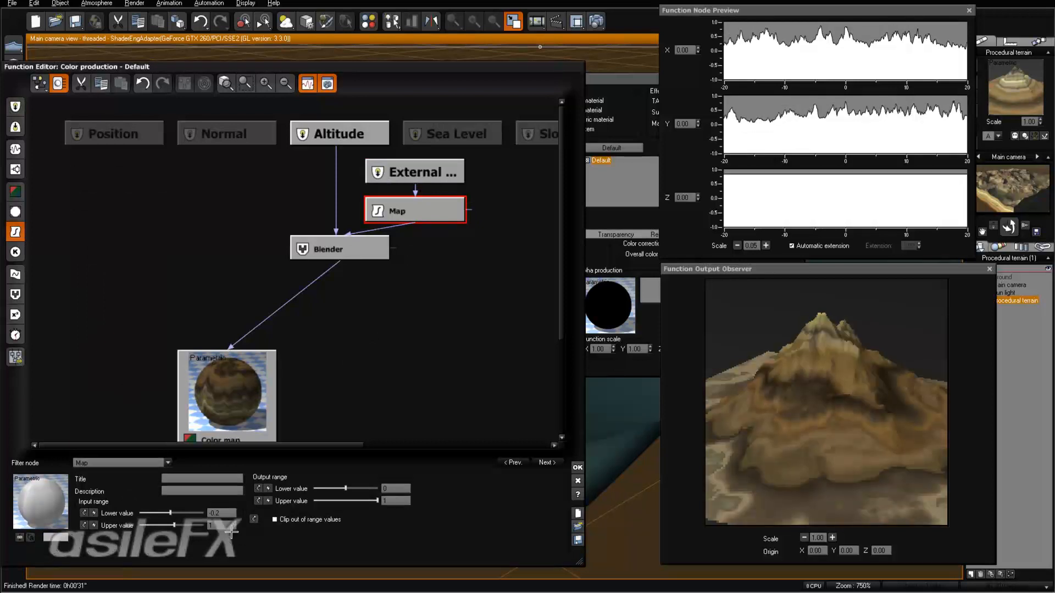
{"action": "left_click_drag", "start_coordinate": [304, 481], "coordinate": [302, 483]}
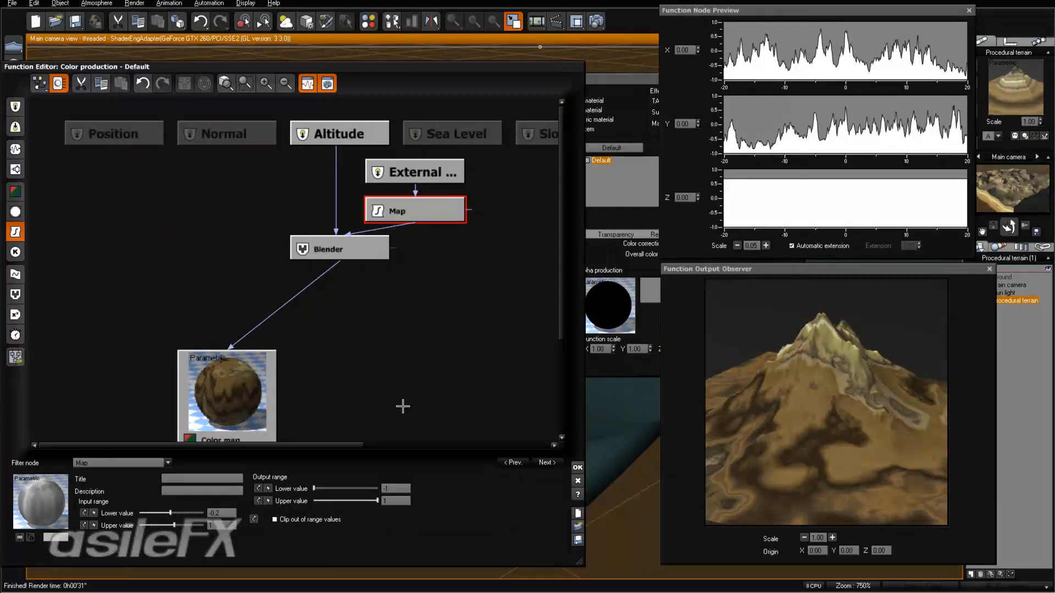
Step: Compare the External Dependency's output with the Map's, and set the Map's input upper value to 0.9
{"action": "left_click", "coordinate": [418, 174]}
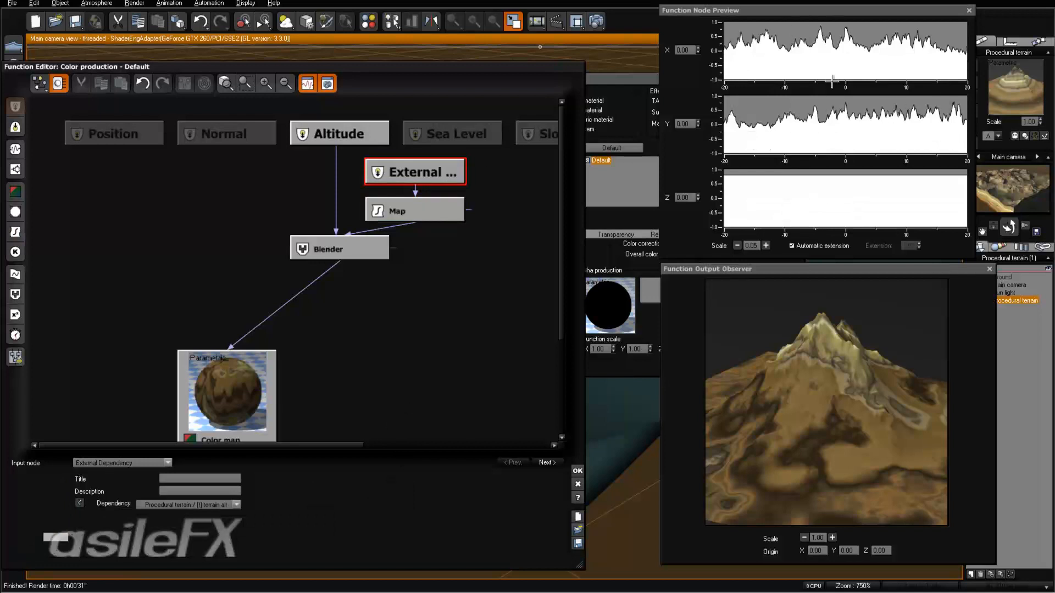
{"action": "left_click", "coordinate": [417, 219]}
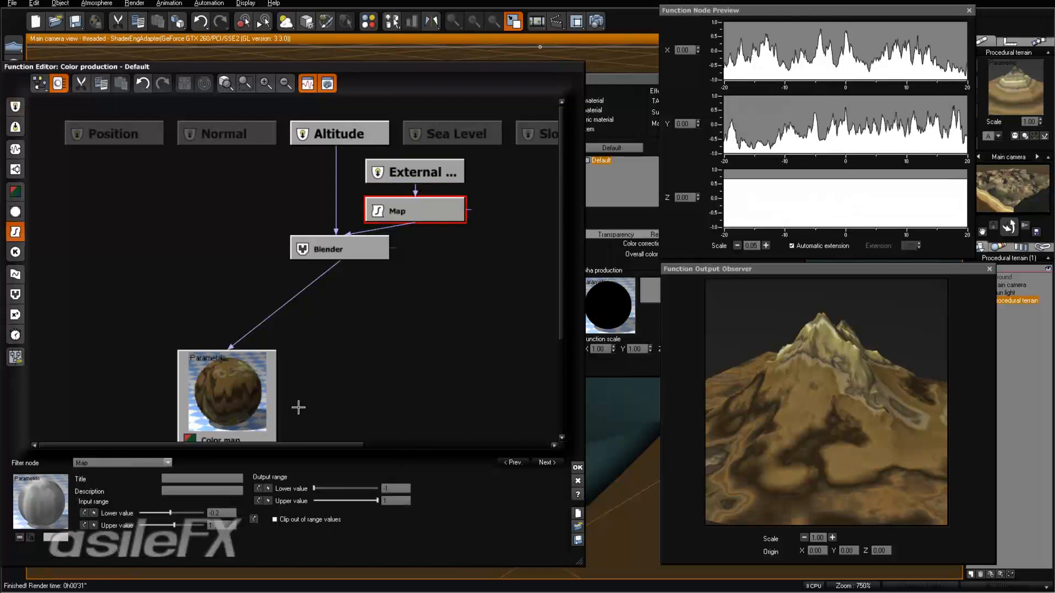
{"action": "left_click", "coordinate": [220, 527]}
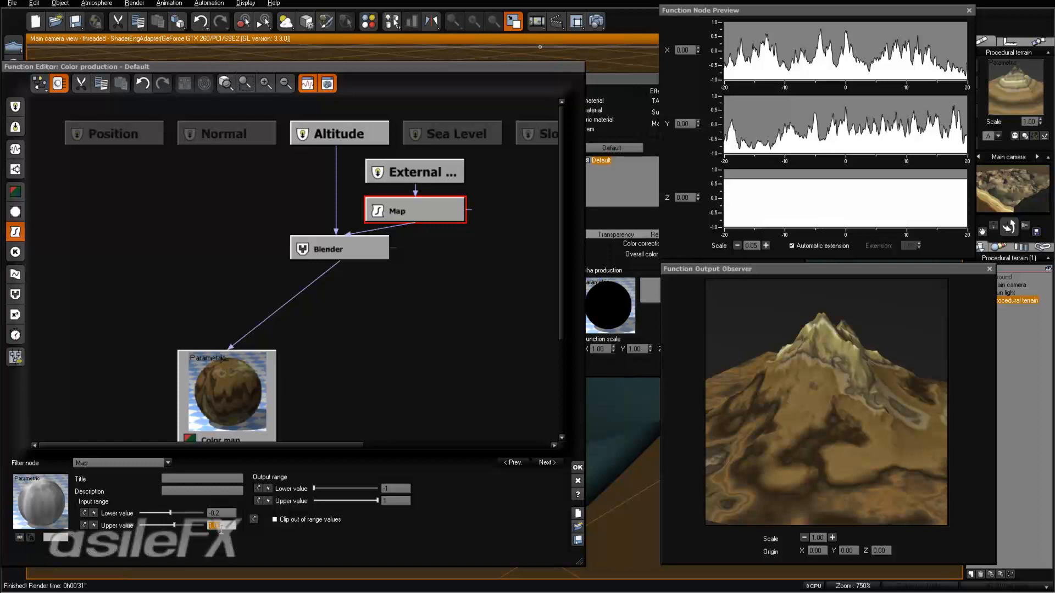
{"action": "type", "text": "0.9"}
{"action": "key", "text": "Return"}
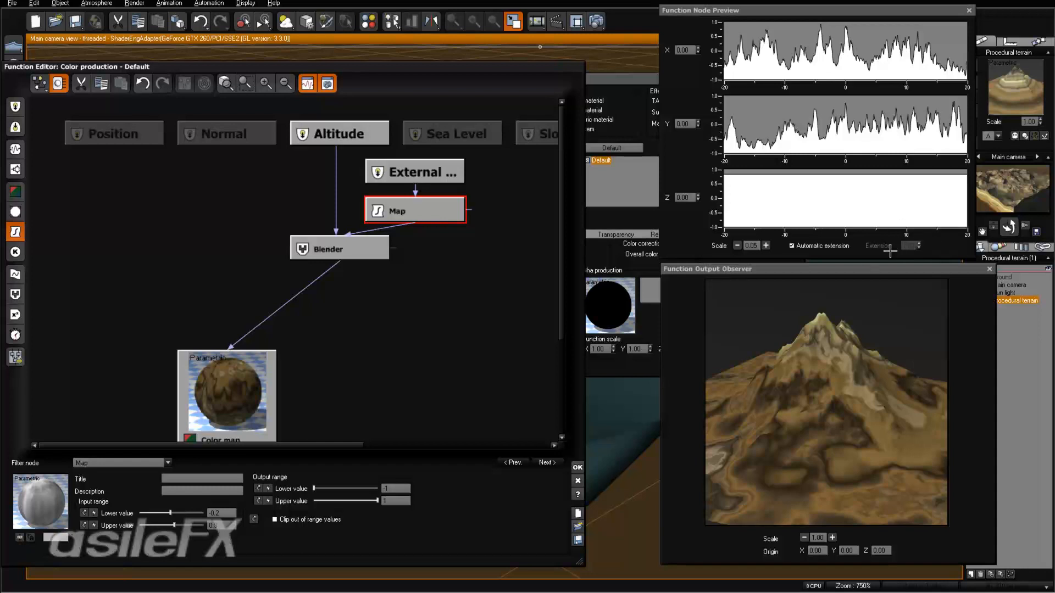
Step: Try the Map node's input upper value at 0.5 and at 1
{"action": "left_click", "coordinate": [228, 526]}
{"action": "type", "text": "0.5"}
{"action": "key", "text": "Return"}
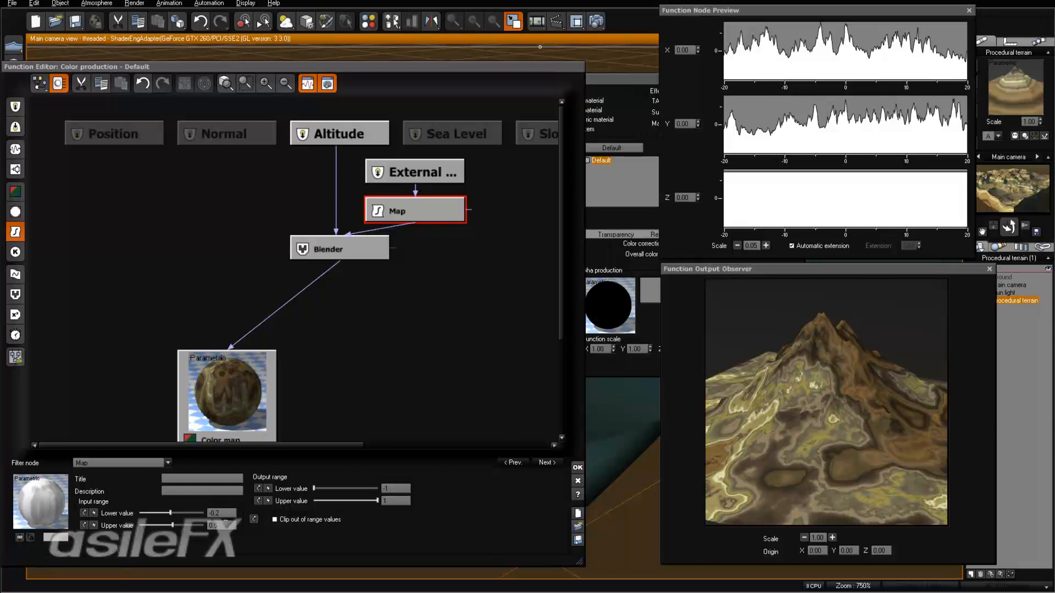
{"action": "double_click", "coordinate": [227, 526]}
{"action": "type", "text": "1"}
{"action": "key", "text": "Return"}
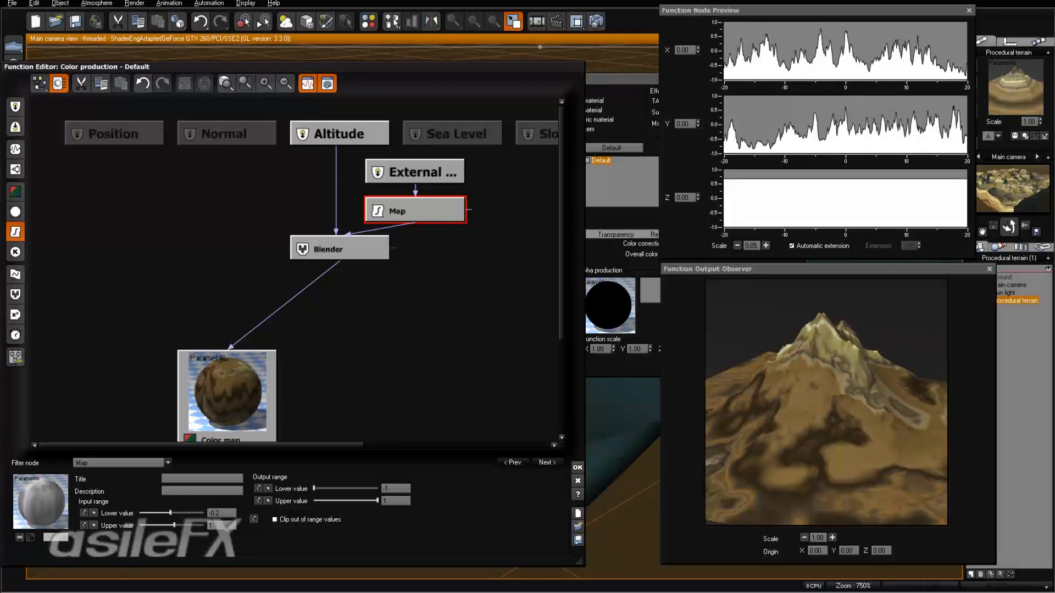
Step: Undo the last change to the Map's input upper value and render the view
{"action": "key", "text": "ctrl+z"}
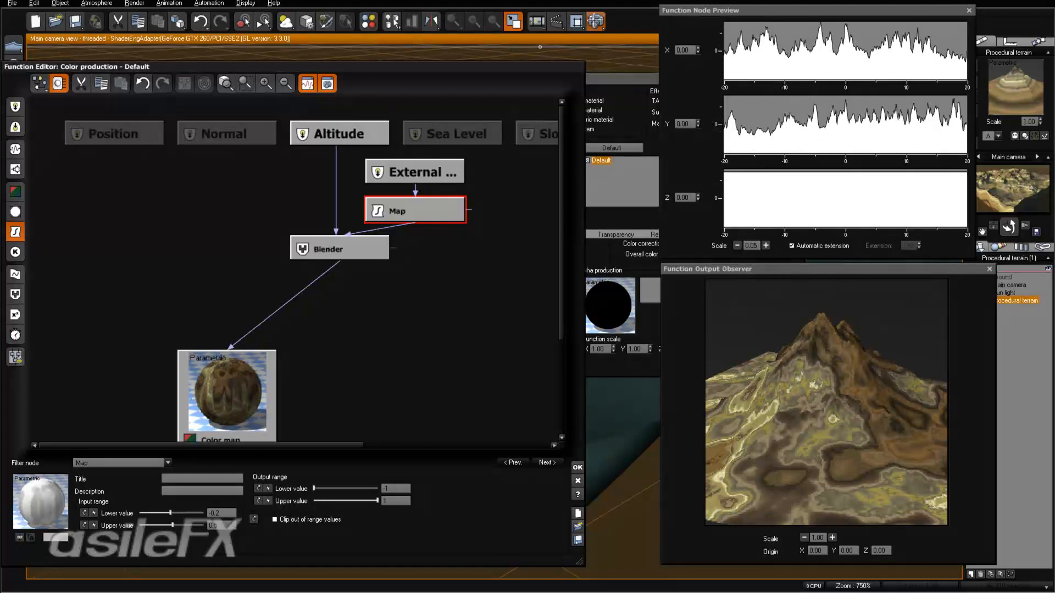
{"action": "left_click", "coordinate": [596, 22]}
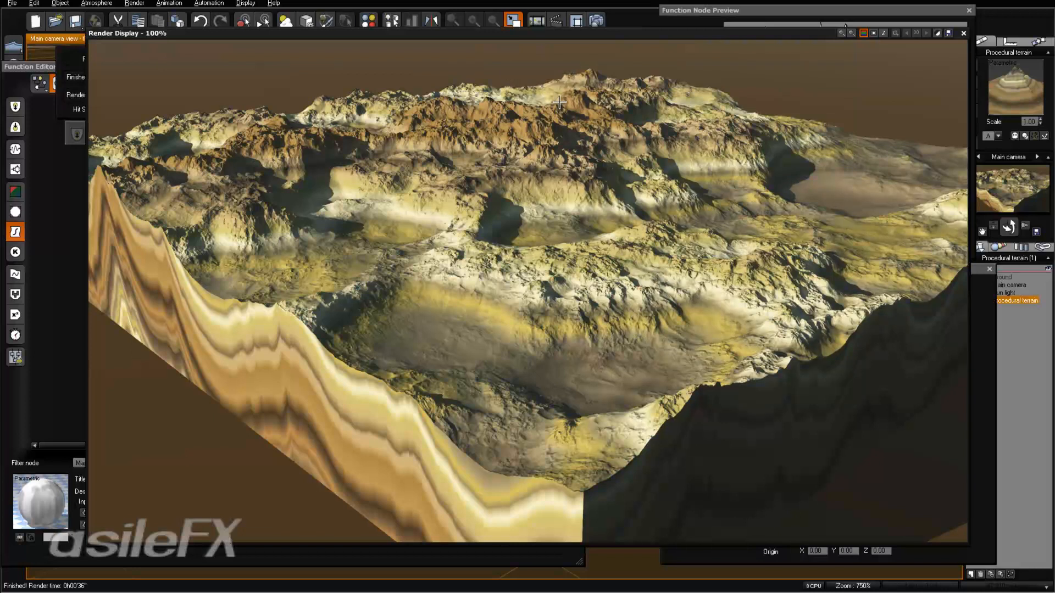
{"action": "left_click", "coordinate": [963, 33]}
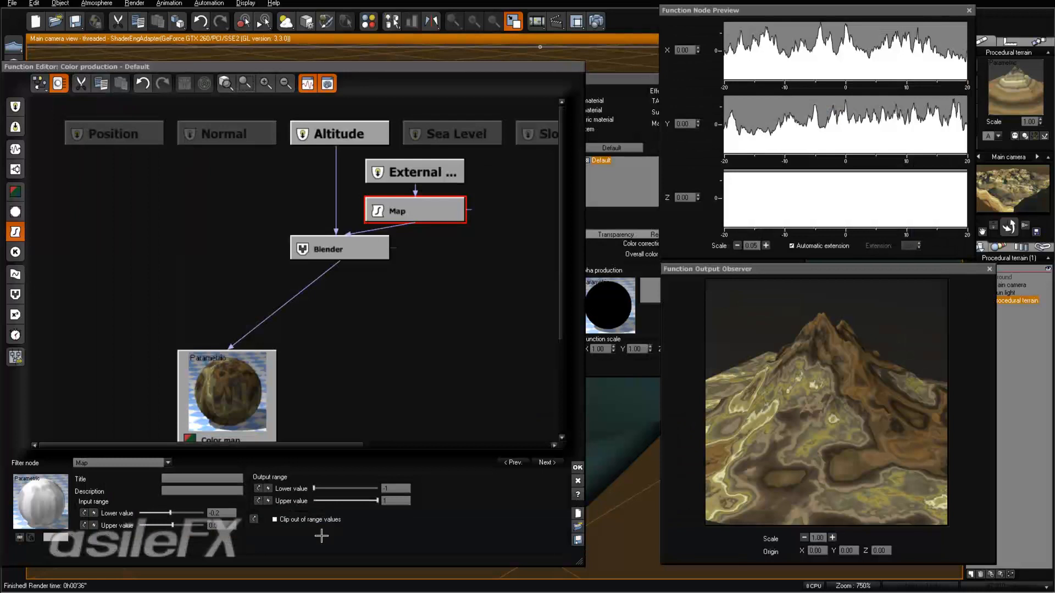
Step: Set the Map node's input upper value to 0.9
{"action": "double_click", "coordinate": [232, 526]}
{"action": "type", "text": "0.9"}
{"action": "key", "text": "Return"}
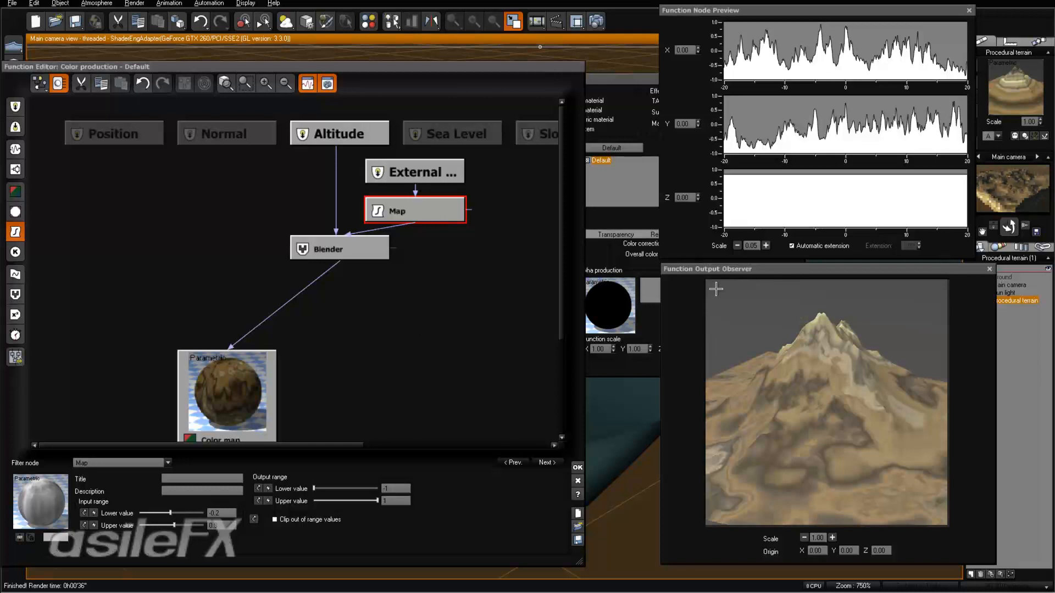
Step: Accept the color function and material changes, and render the main camera view
{"action": "left_click", "coordinate": [351, 249]}
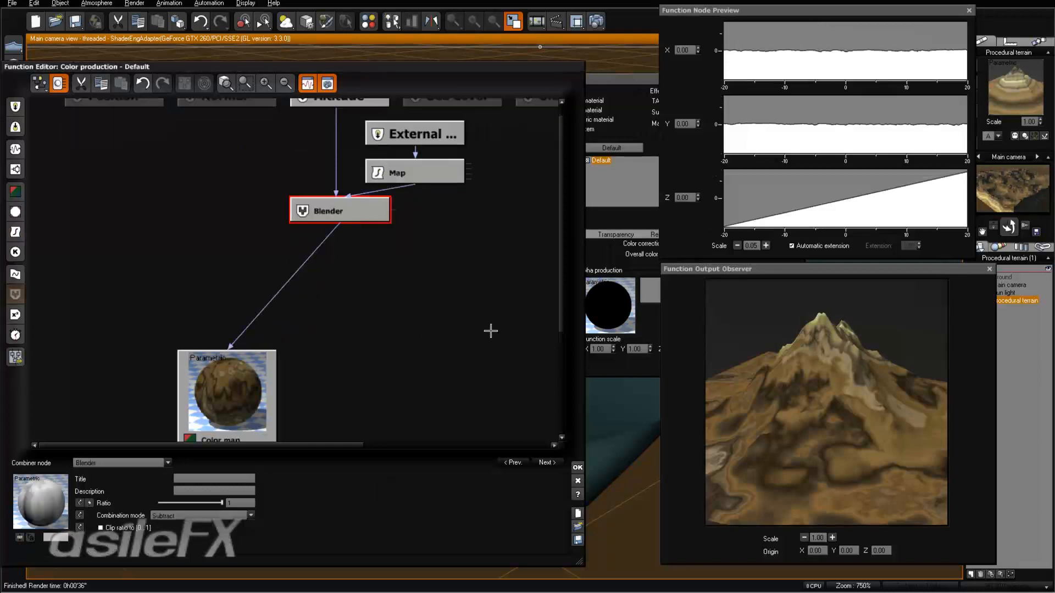
{"action": "left_click", "coordinate": [577, 468]}
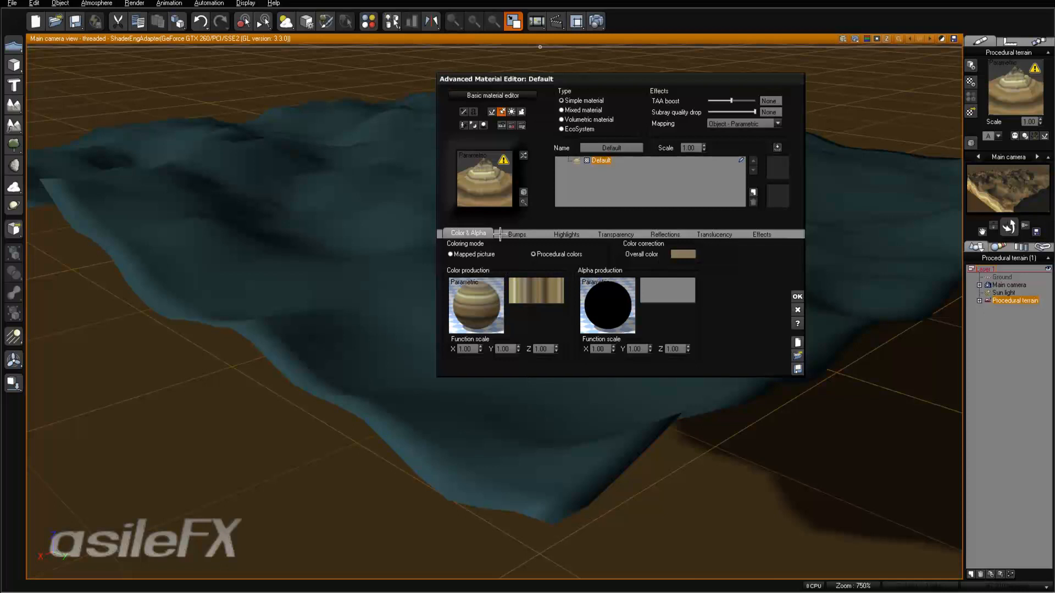
{"action": "left_click", "coordinate": [796, 295]}
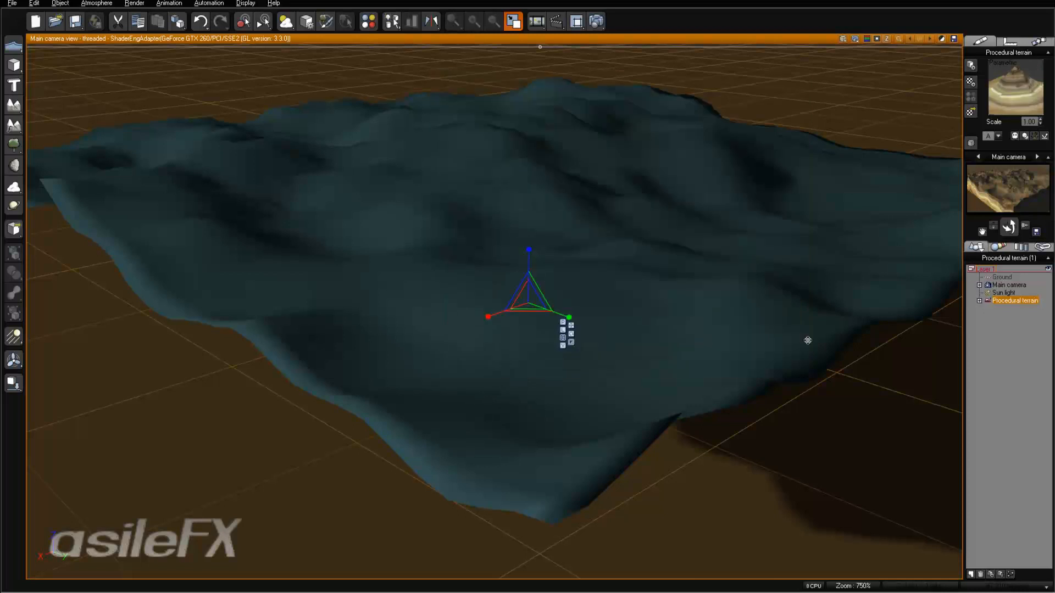
{"action": "left_click", "coordinate": [595, 21]}
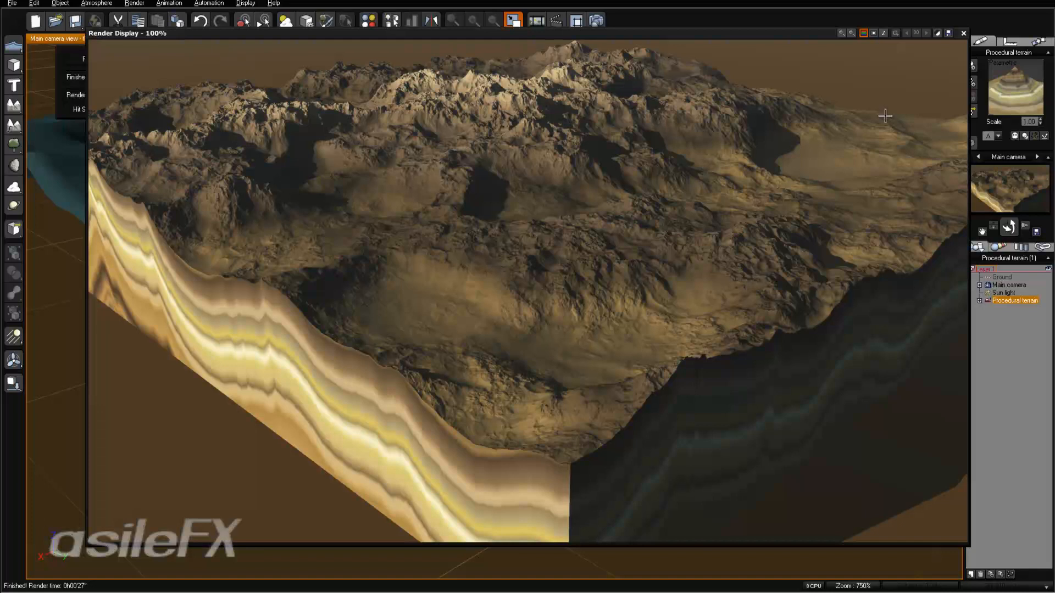
{"action": "left_click", "coordinate": [963, 33]}
Step: Reopen the terrain's material and open its color production function for editing
{"action": "right_click", "coordinate": [996, 91]}
{"action": "left_click", "coordinate": [996, 91]}
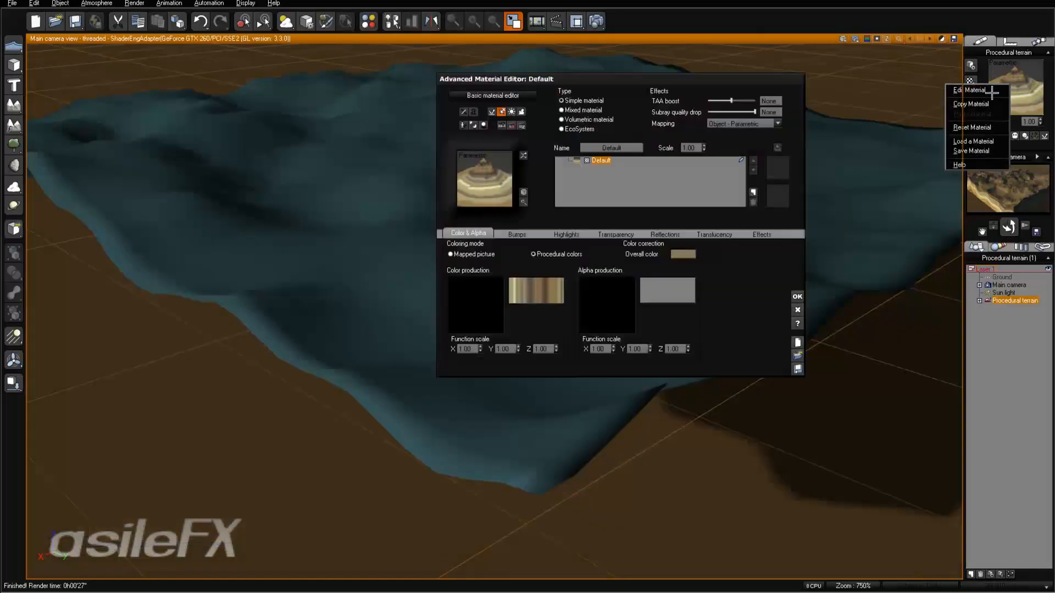
{"action": "right_click", "coordinate": [451, 294]}
{"action": "left_click", "coordinate": [464, 297]}
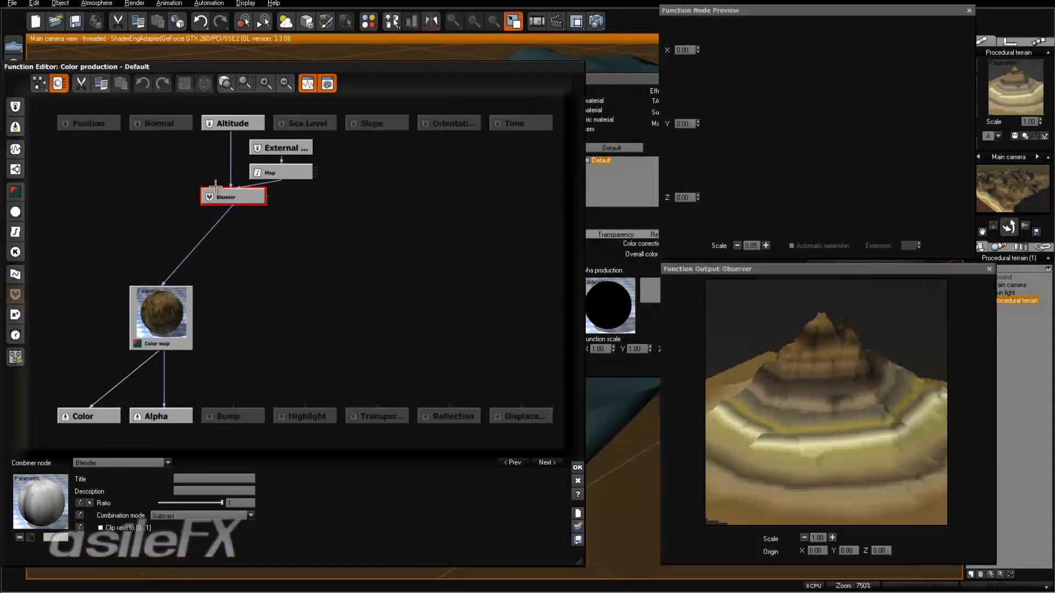
Step: Move the Blender node further down and align it directly below the Map node
{"action": "left_click_drag", "start_coordinate": [238, 199], "coordinate": [238, 248]}
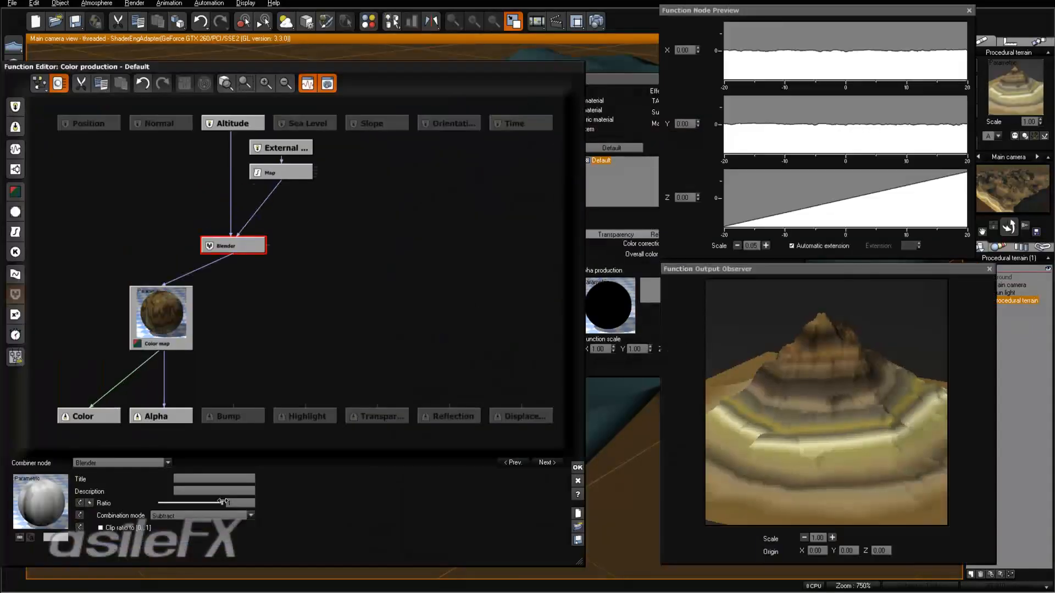
{"action": "mouse_move", "coordinate": [222, 501]}
{"action": "left_mouse_down"}
{"action": "mouse_move", "coordinate": [158, 501]}
{"action": "mouse_move", "coordinate": [223, 502]}
{"action": "left_mouse_up"}
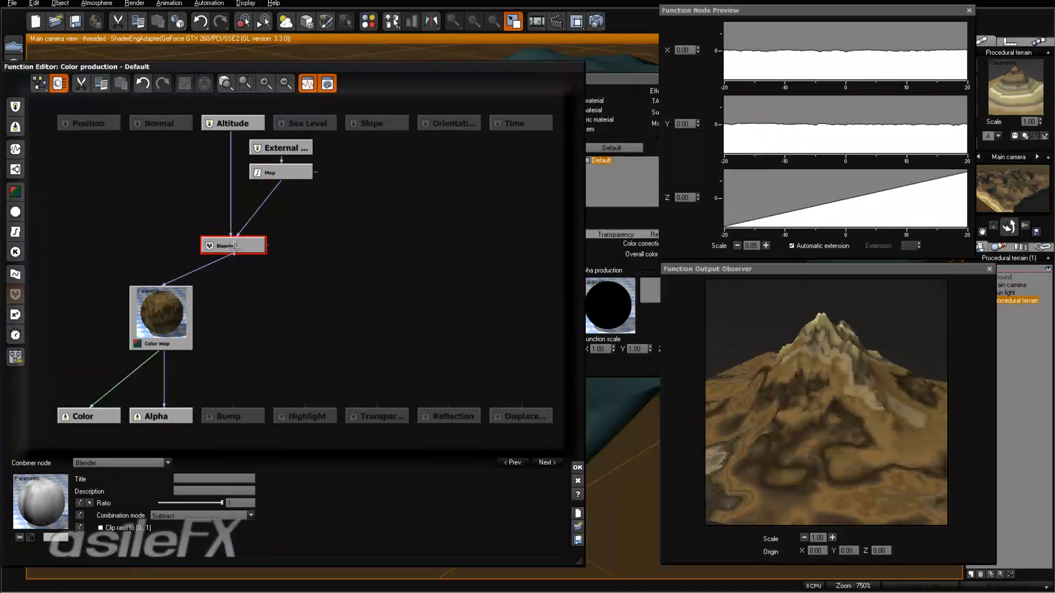
{"action": "left_click_drag", "start_coordinate": [234, 248], "coordinate": [281, 249]}
Step: Add a Simple Fractal node beside the Map and move it slightly down, clear of the input nodes
{"action": "left_click", "coordinate": [388, 181]}
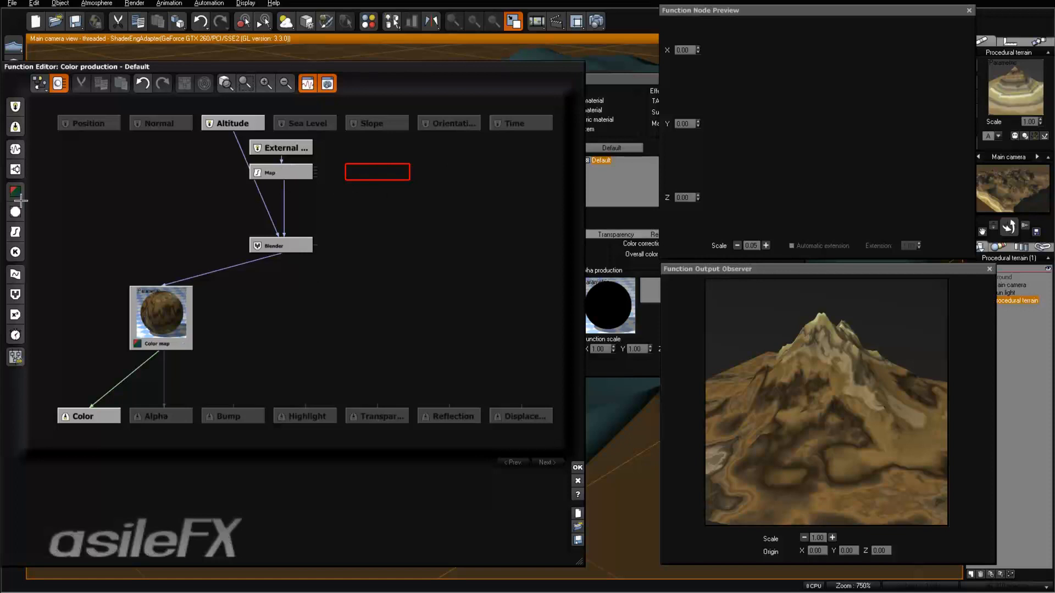
{"action": "left_click", "coordinate": [15, 169]}
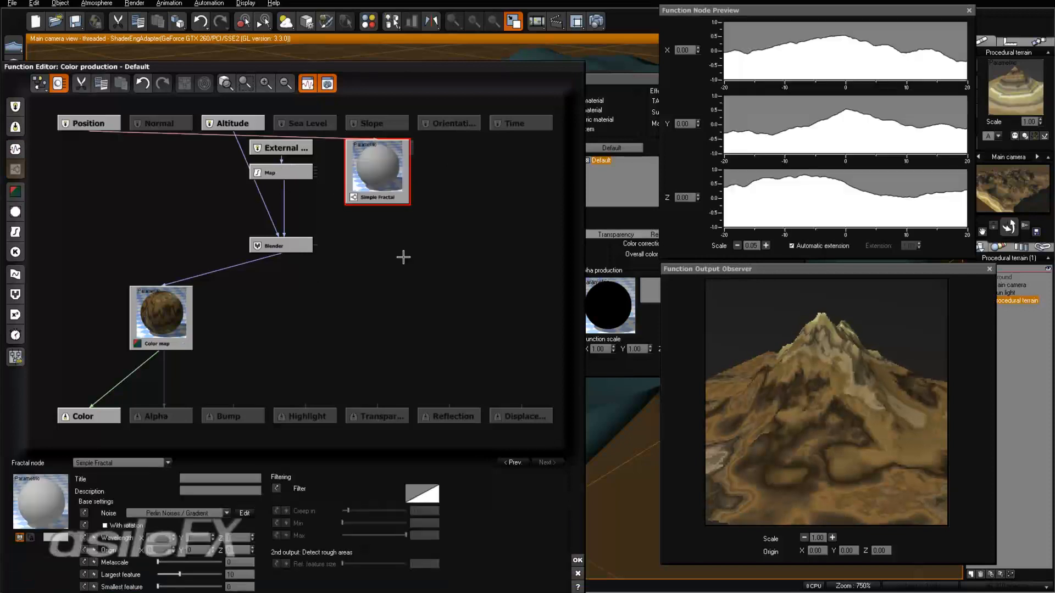
{"action": "left_click_drag", "start_coordinate": [490, 492], "coordinate": [507, 414]}
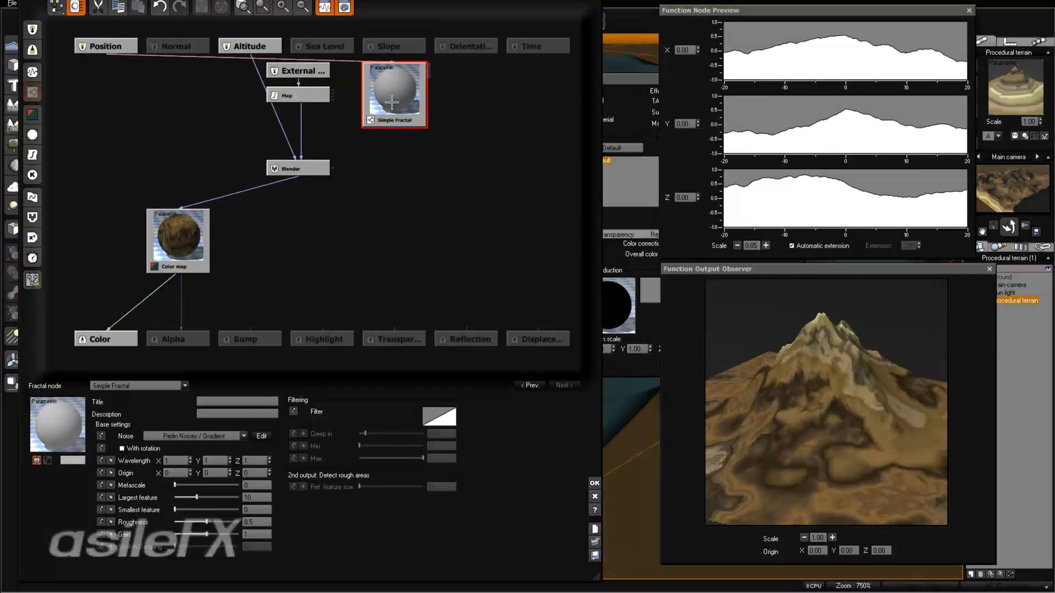
{"action": "left_click_drag", "start_coordinate": [391, 98], "coordinate": [391, 122]}
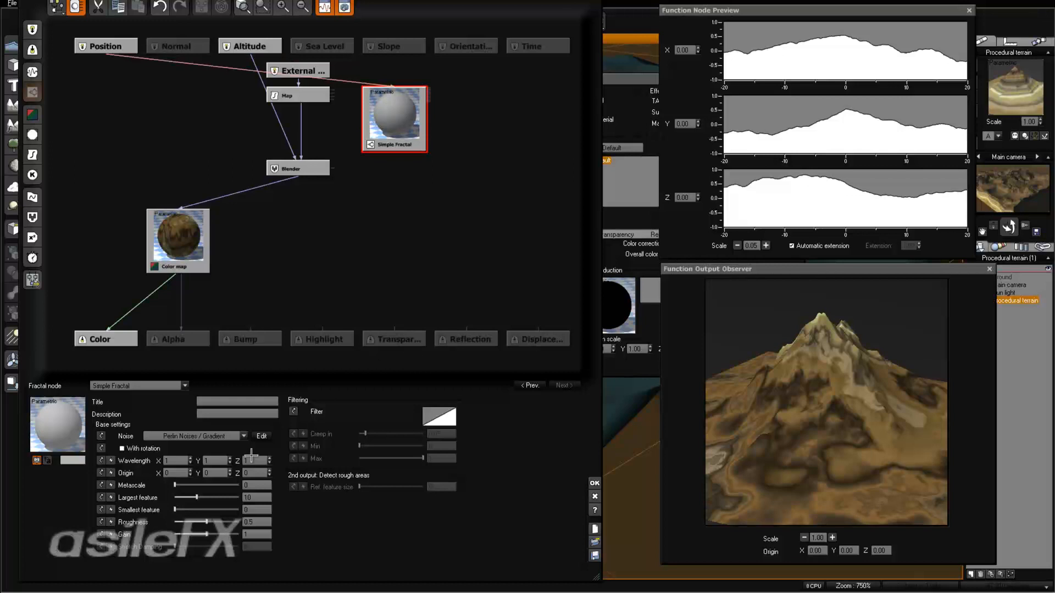
Step: Set the Simple Fractal's largest feature to about 3.93, raise its gain, and select the Blender
{"action": "left_click_drag", "start_coordinate": [197, 497], "coordinate": [189, 497]}
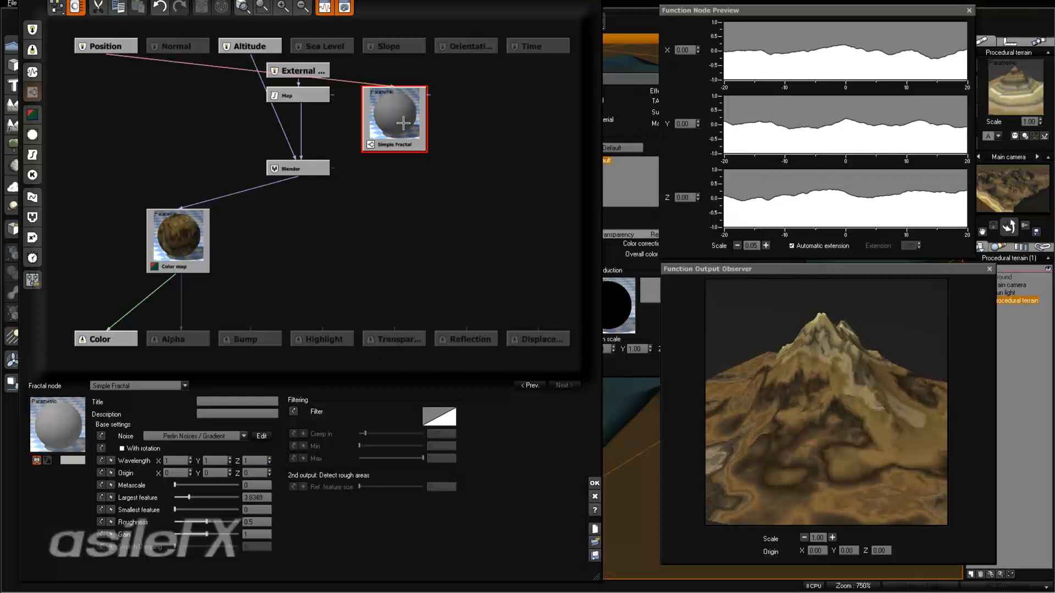
{"action": "left_click_drag", "start_coordinate": [206, 534], "coordinate": [220, 535]}
{"action": "left_click", "coordinate": [292, 172]}
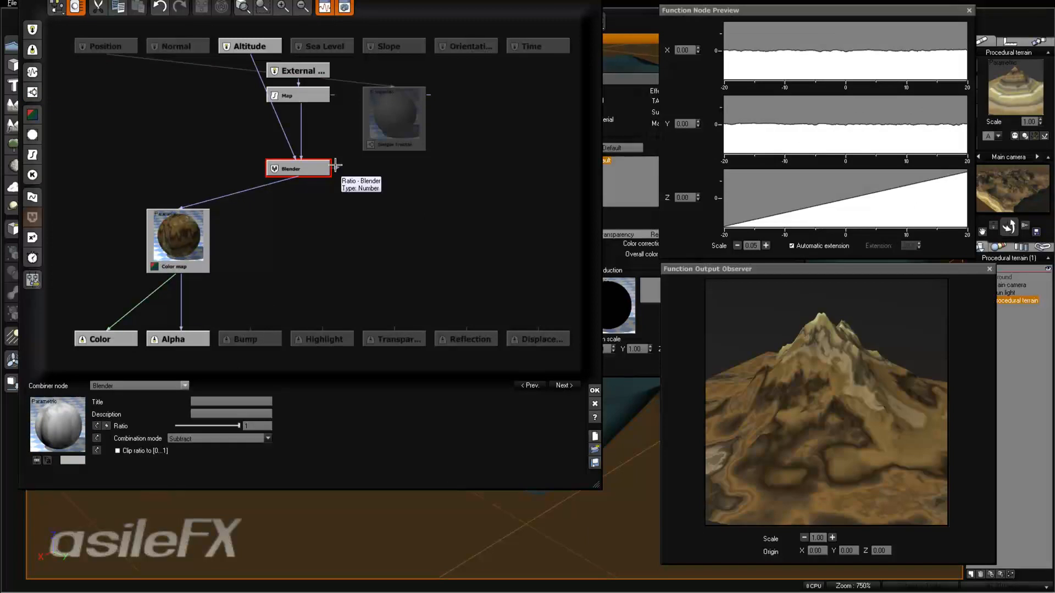
Step: Connect the Simple Fractal's Altitude output to the Blender's ratio input
{"action": "left_click", "coordinate": [368, 132]}
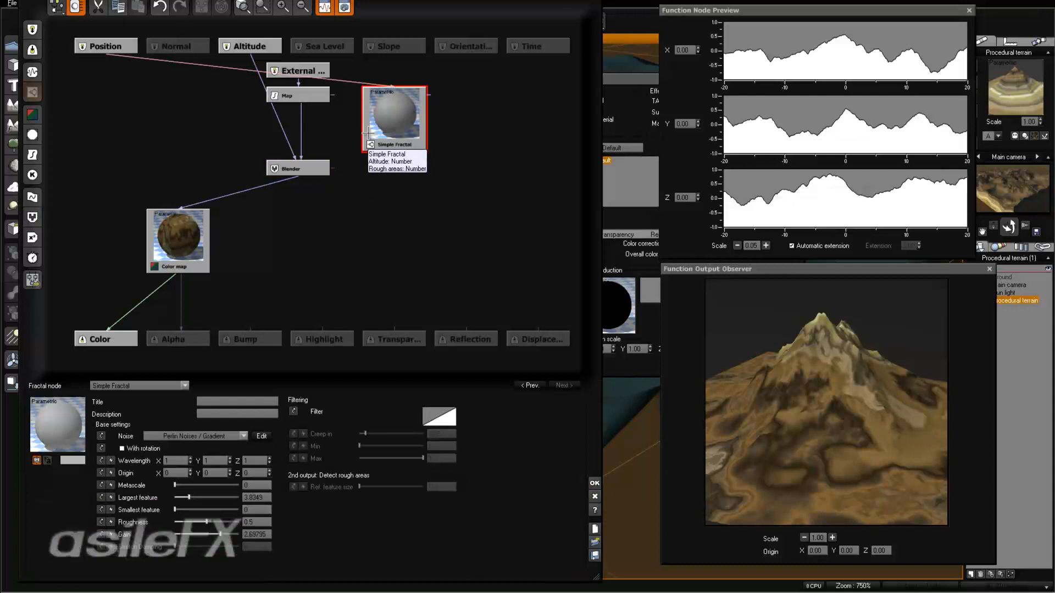
{"action": "left_click", "coordinate": [268, 170]}
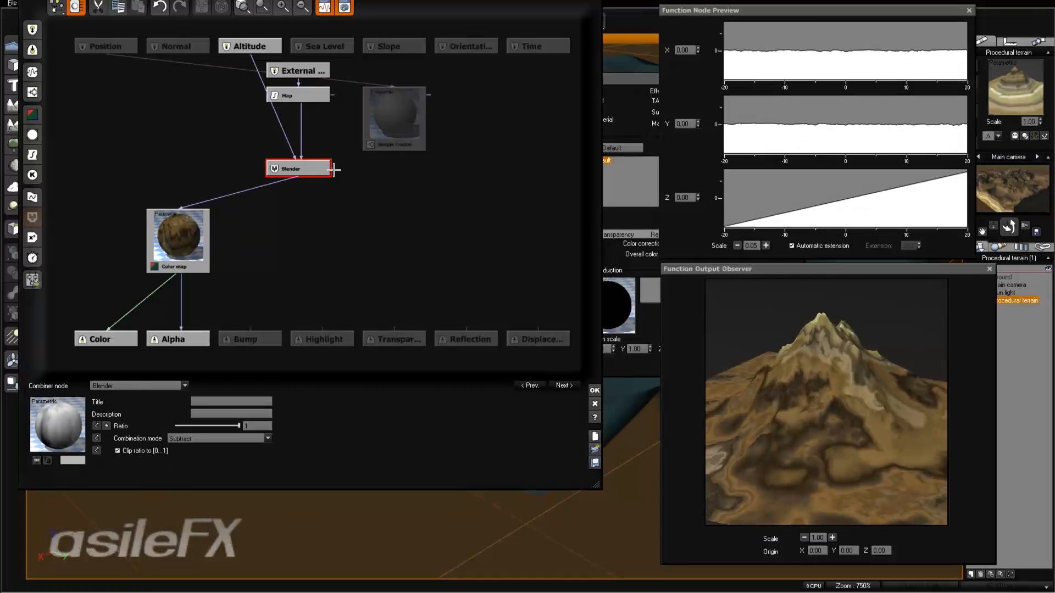
{"action": "left_click_drag", "start_coordinate": [410, 146], "coordinate": [412, 147]}
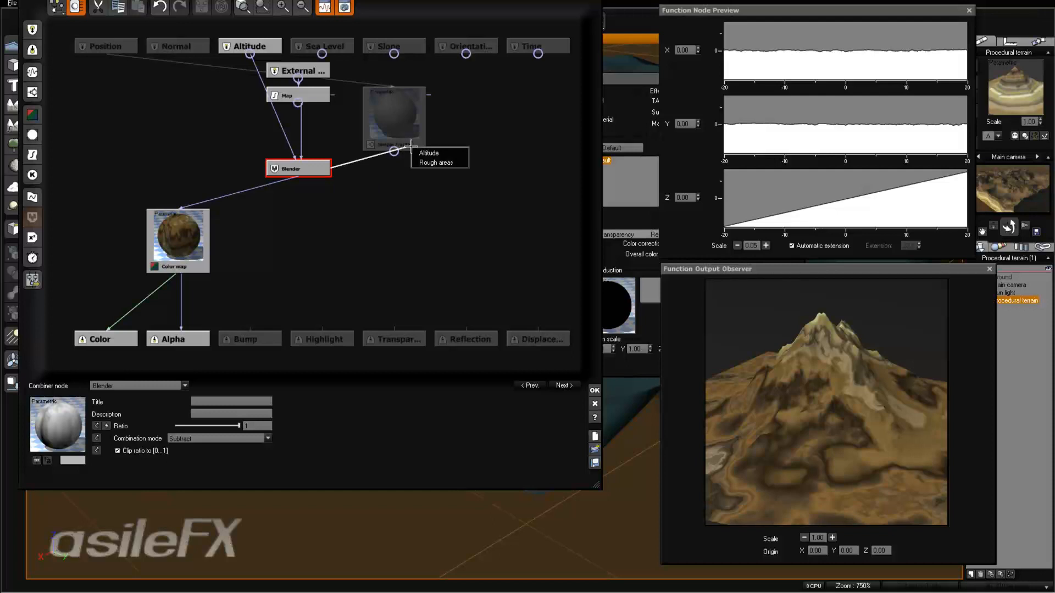
{"action": "left_click", "coordinate": [436, 152]}
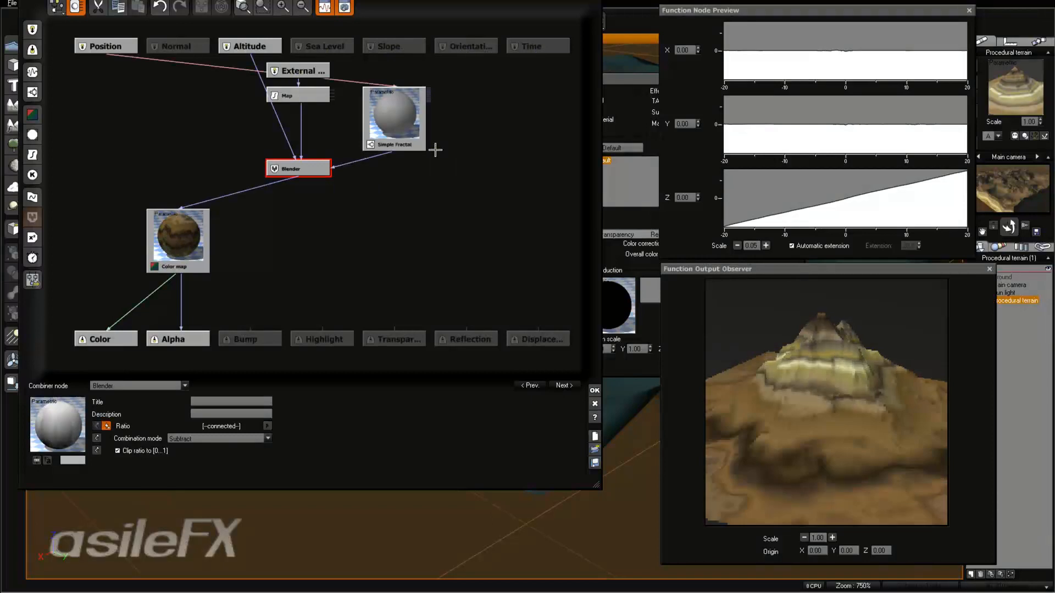
Step: Set the Simple Fractal's largest feature to about 5.87 and roughness to about 0.59, and render the terrain to check it
{"action": "left_click", "coordinate": [390, 131]}
{"action": "left_click_drag", "start_coordinate": [209, 498], "coordinate": [213, 496]}
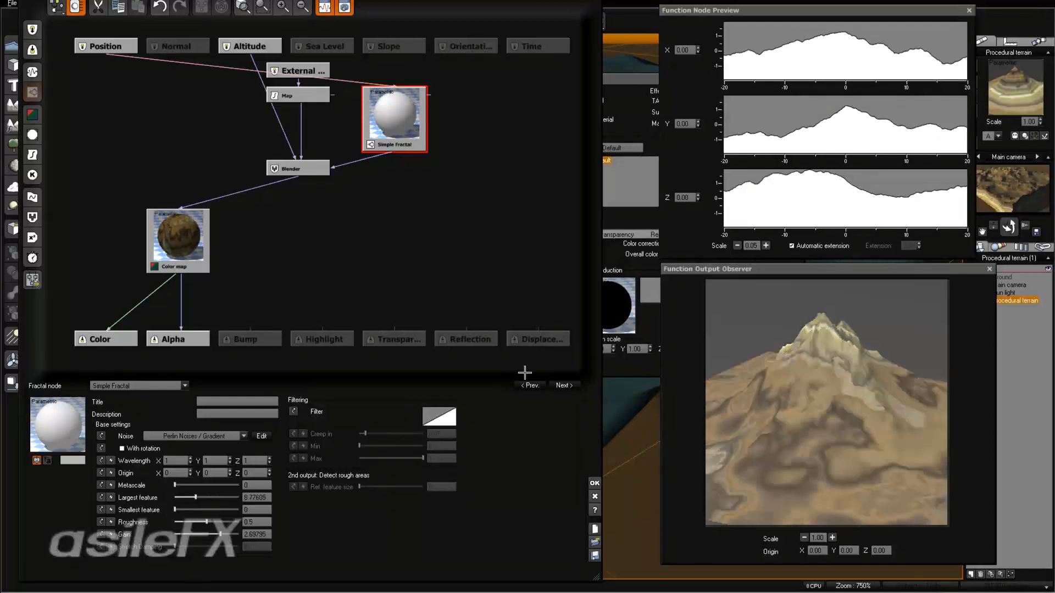
{"action": "left_click_drag", "start_coordinate": [207, 522], "coordinate": [192, 495]}
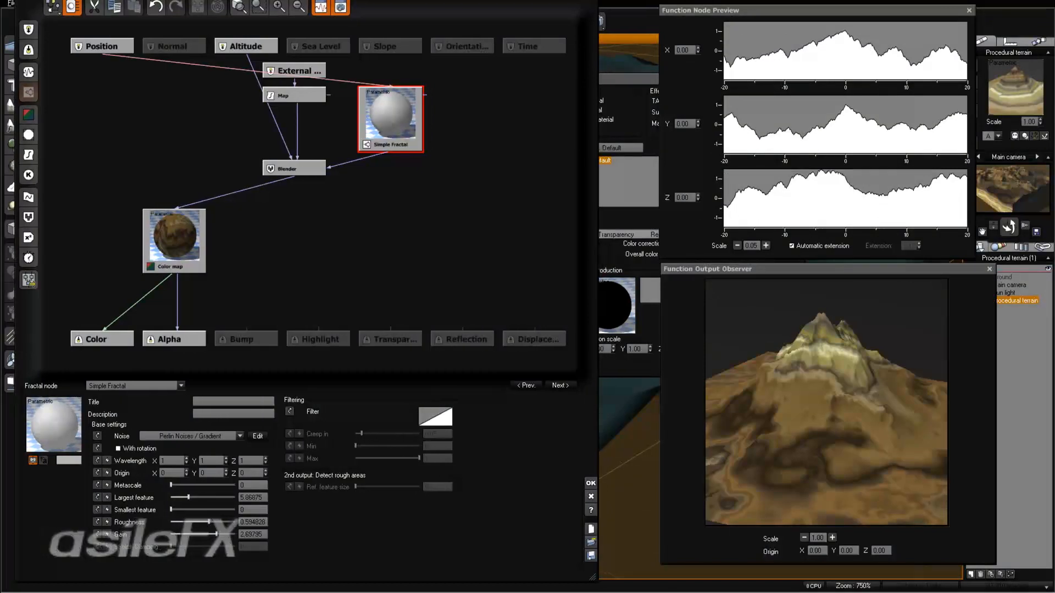
{"action": "left_click", "coordinate": [596, 21]}
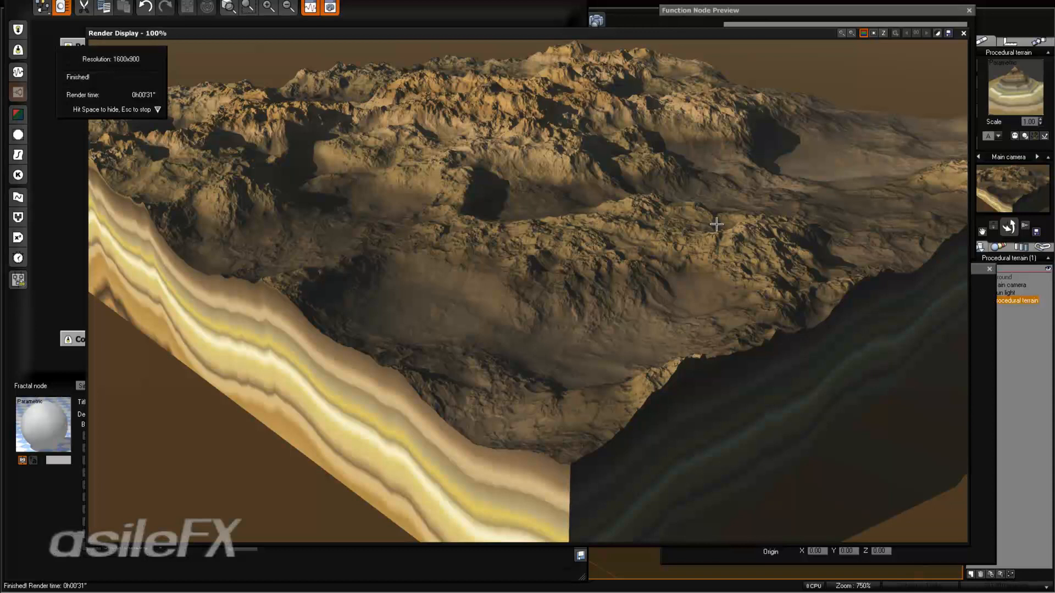
{"action": "left_click", "coordinate": [961, 33]}
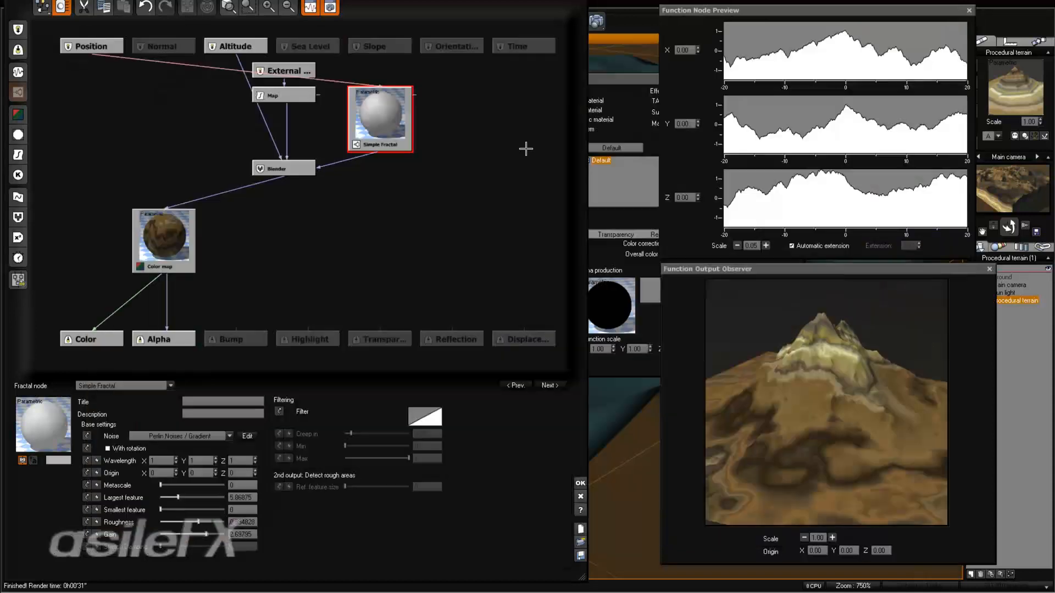
Step: Move the Simple Fractal further away from the Map and set its wavelength to X 0.5, Y 0.5 and Z 0.1
{"action": "left_click_drag", "start_coordinate": [386, 121], "coordinate": [458, 121]}
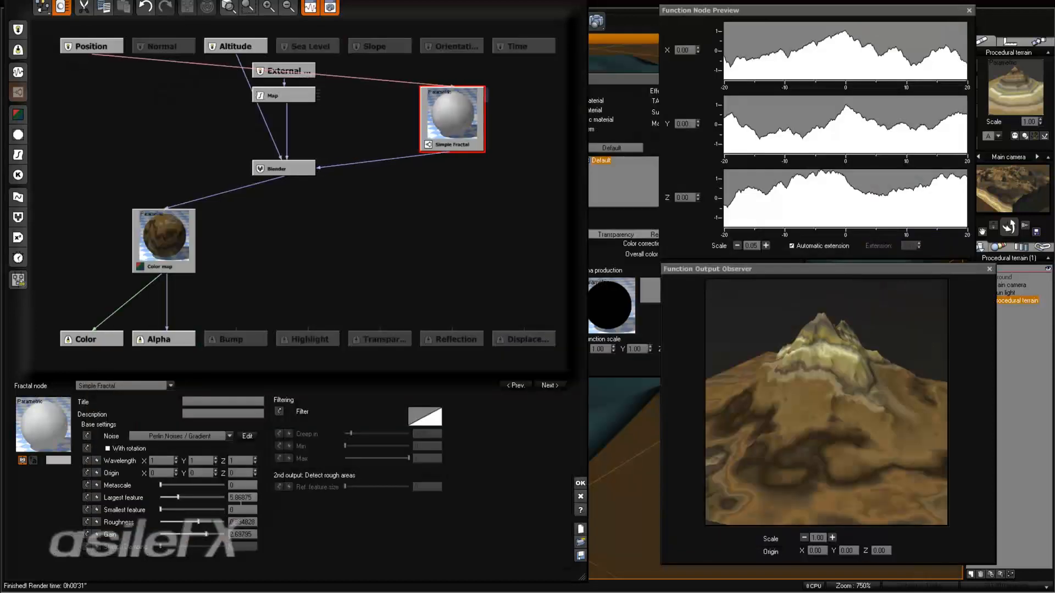
{"action": "double_click", "coordinate": [159, 463]}
{"action": "type", "text": "0.5"}
{"action": "key", "text": "Return"}
{"action": "double_click", "coordinate": [195, 463]}
{"action": "type", "text": "0.5"}
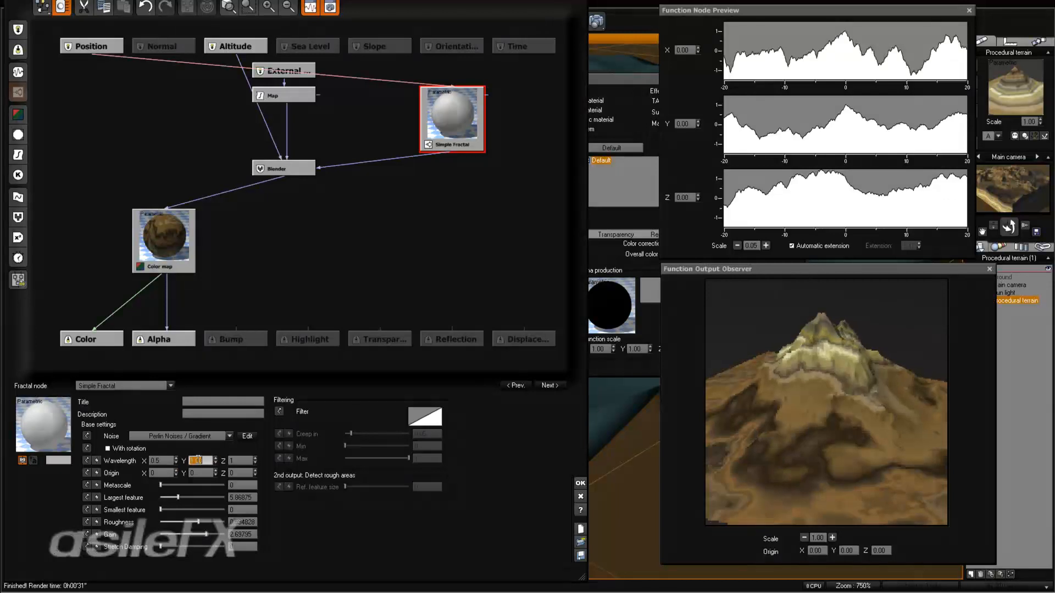
{"action": "key", "text": "Return"}
{"action": "double_click", "coordinate": [239, 460]}
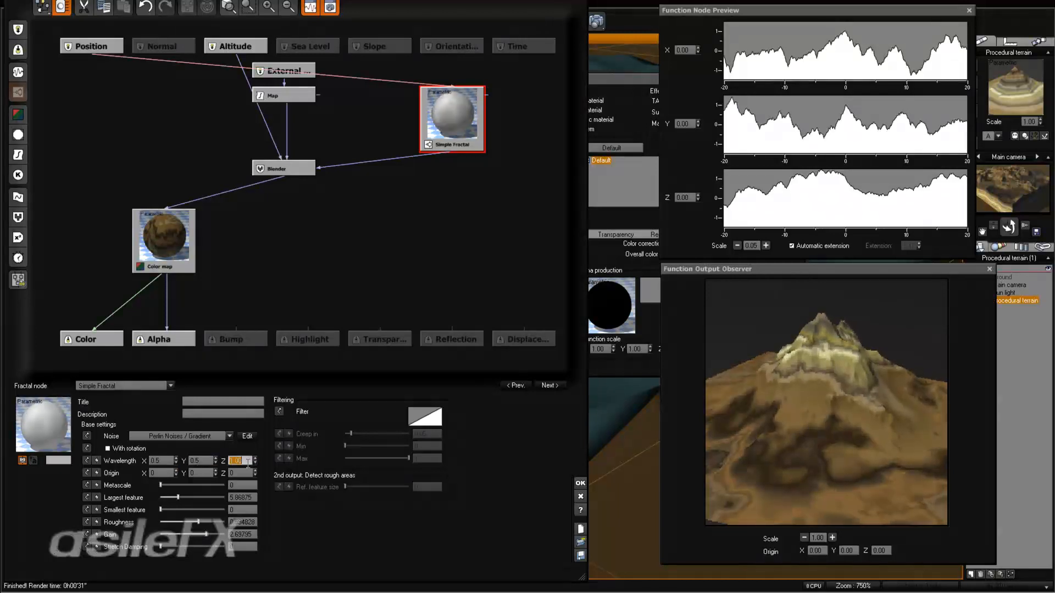
{"action": "type", "text": "0.1"}
{"action": "key", "text": "Return"}
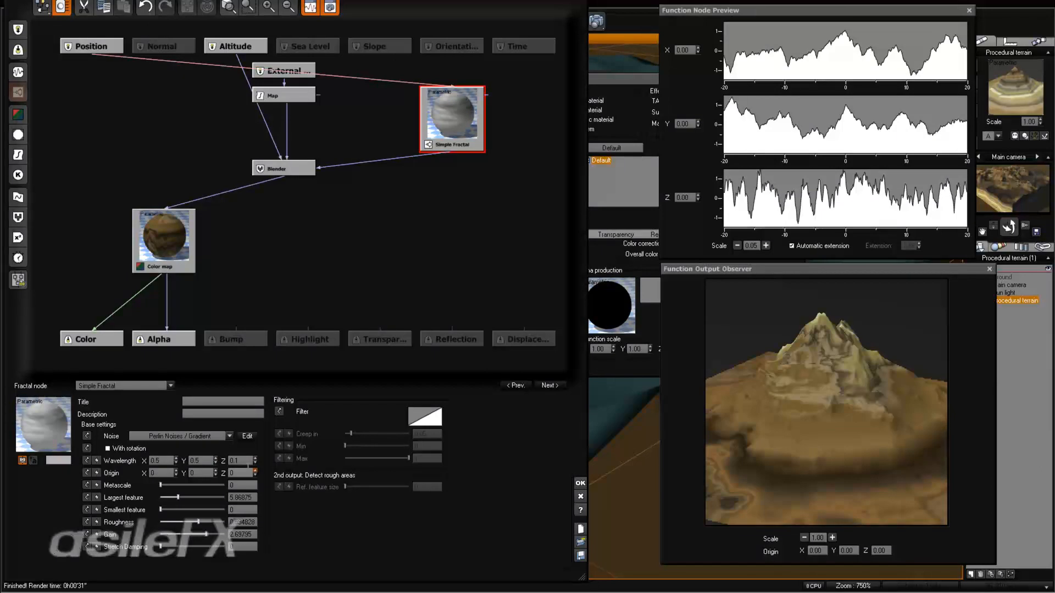
Step: Render the terrain with the changed wavelength, close the render and look through the Simple Fractal's noise types
{"action": "left_click", "coordinate": [597, 22]}
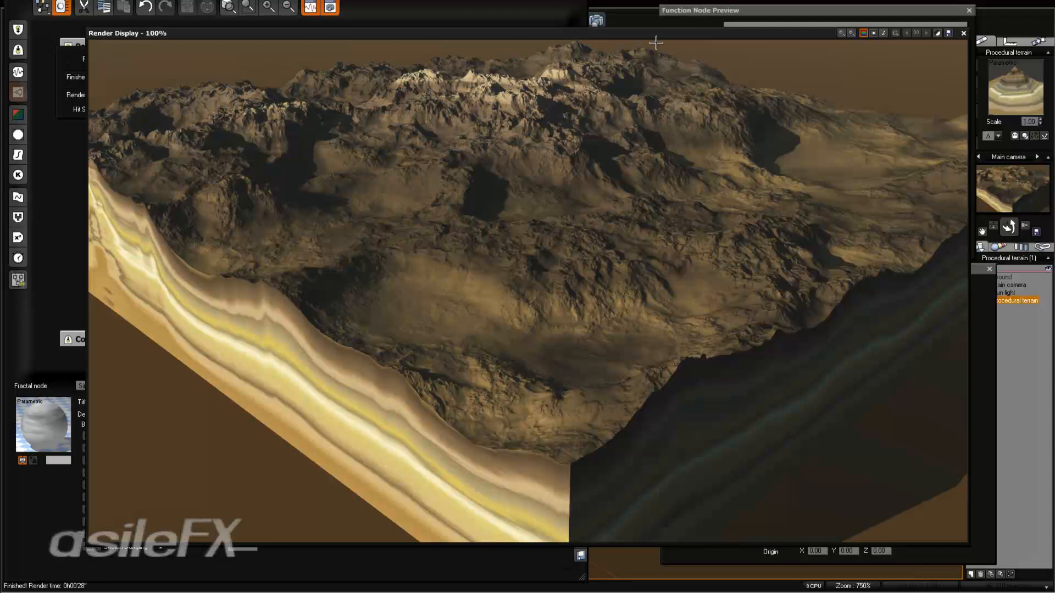
{"action": "left_click", "coordinate": [963, 33]}
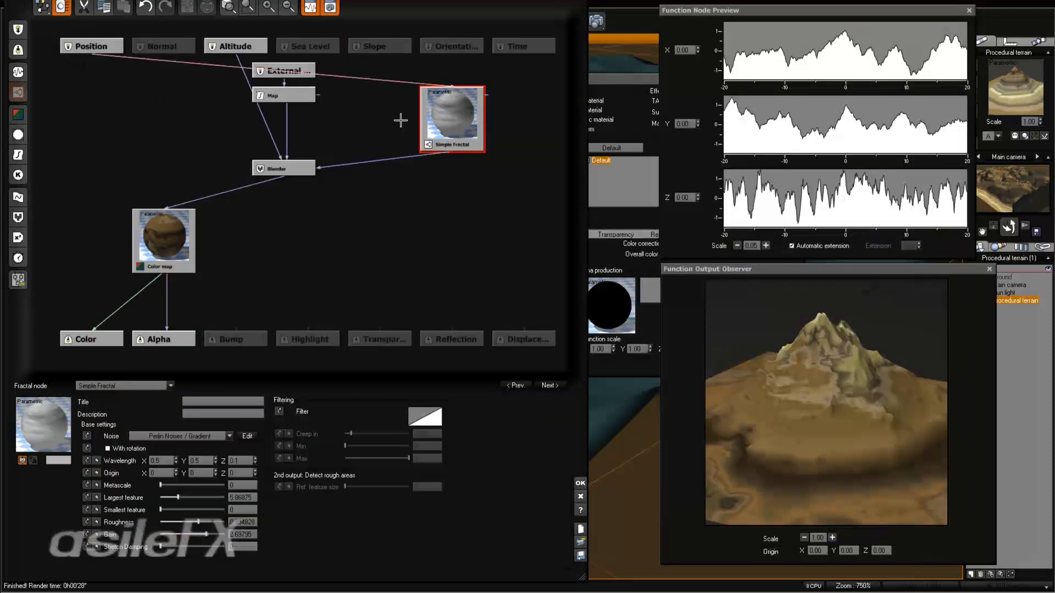
{"action": "left_click", "coordinate": [183, 437]}
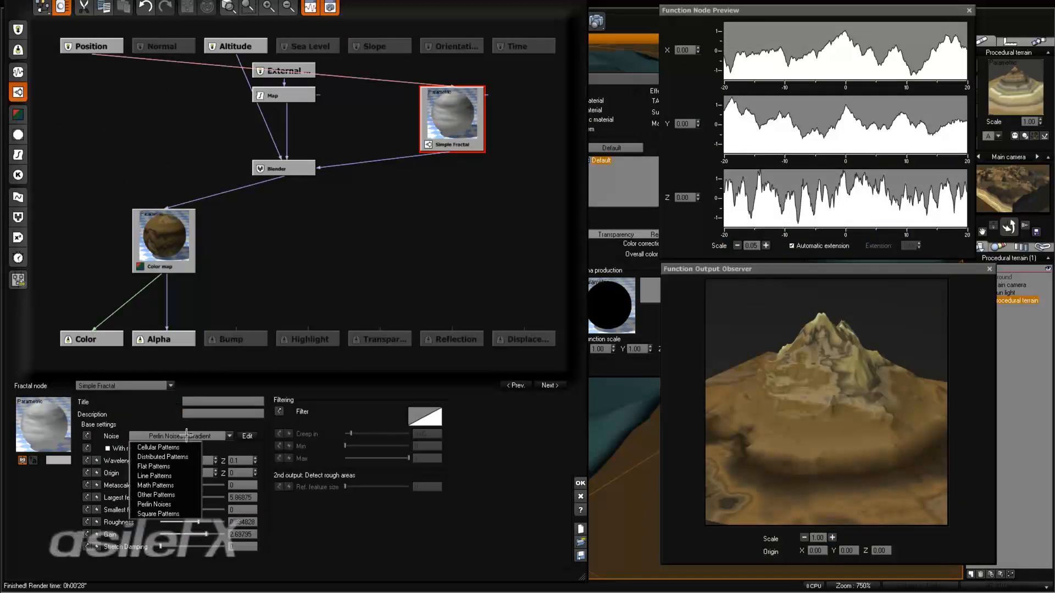
{"action": "left_click", "coordinate": [450, 101]}
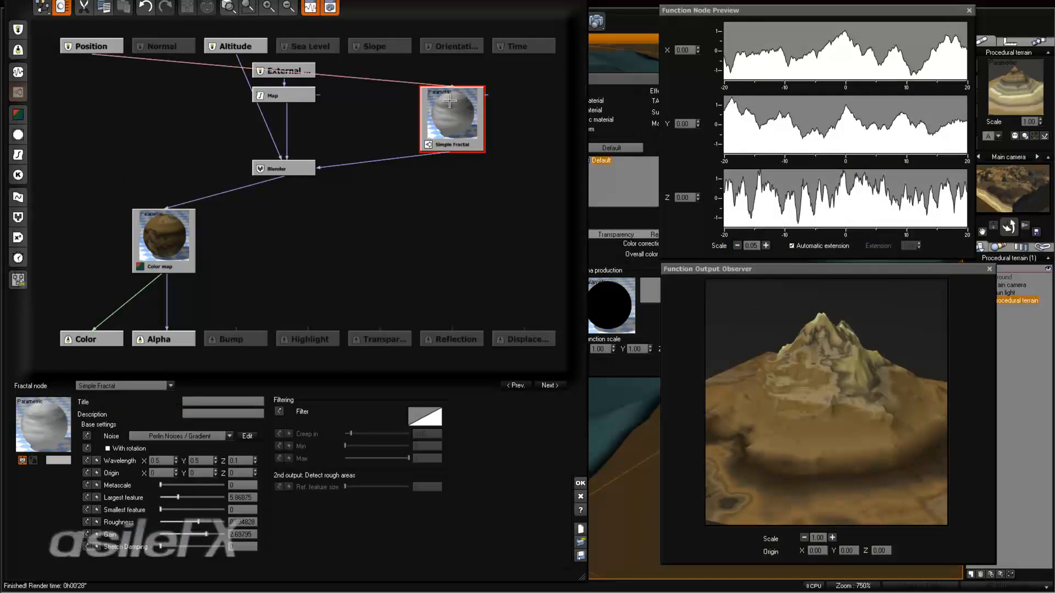
Step: Change the Simple Fractal into a Grainy Fractal with metascale 0, largest feature about 1.04 and roughness about 0.66
{"action": "left_click", "coordinate": [118, 386]}
{"action": "left_click", "coordinate": [110, 425]}
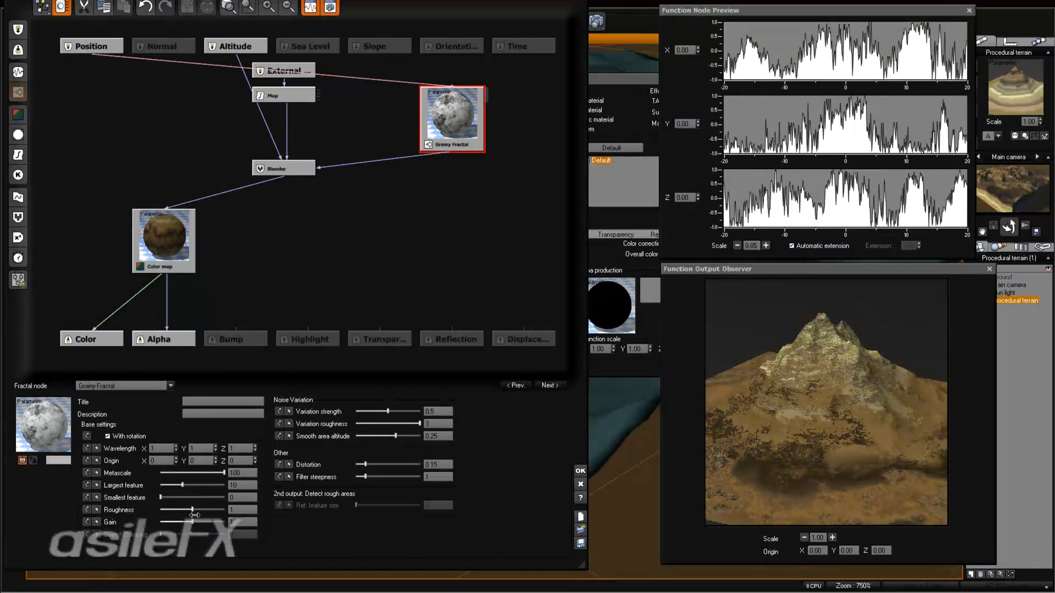
{"action": "left_click_drag", "start_coordinate": [197, 509], "coordinate": [166, 460]}
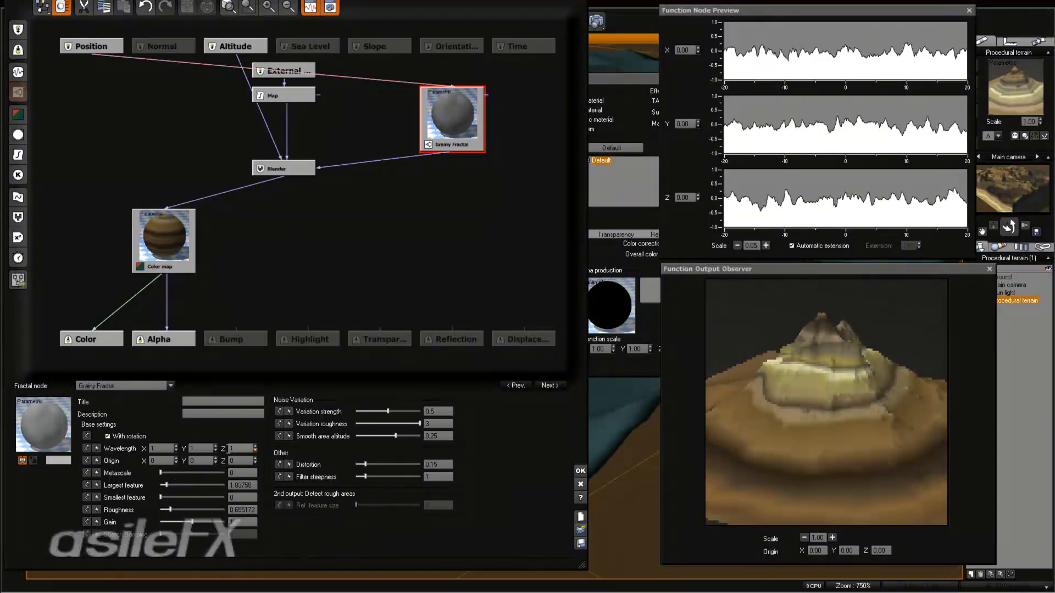
Step: Set the Grainy Fractal's wavelength to X 0.5, Y 0.5 and Z 0.1
{"action": "double_click", "coordinate": [241, 448]}
{"action": "type", "text": "0.2"}
{"action": "key", "text": "Return"}
{"action": "double_click", "coordinate": [162, 448]}
{"action": "type", "text": "0.5"}
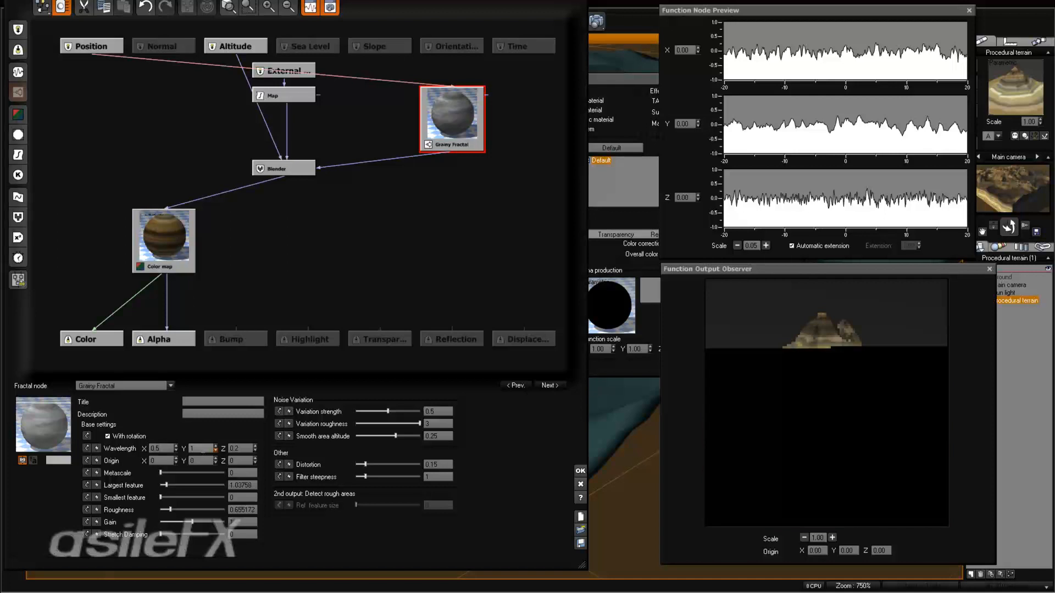
{"action": "double_click", "coordinate": [200, 449]}
{"action": "type", "text": "0.5"}
{"action": "double_click", "coordinate": [241, 449]}
{"action": "key", "text": "BackSpace"}
{"action": "type", "text": "0.1"}
{"action": "key", "text": "Return"}
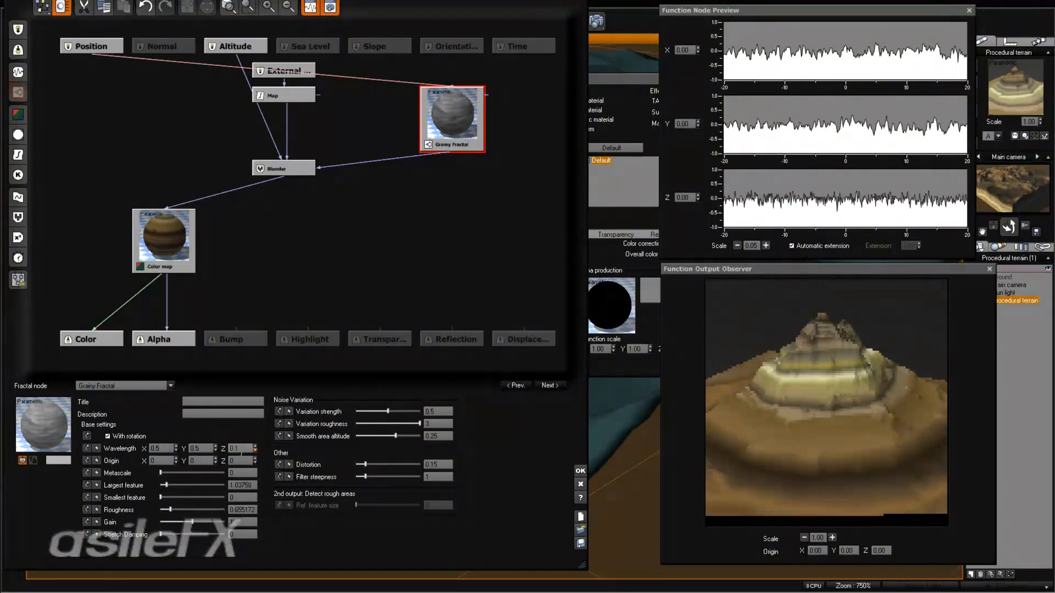
Step: Set the Grainy Fractal's distortion to about 0.21 and roughness to about 0.60, raise its gain, and render the terrain
{"action": "left_click_drag", "start_coordinate": [372, 463], "coordinate": [376, 463]}
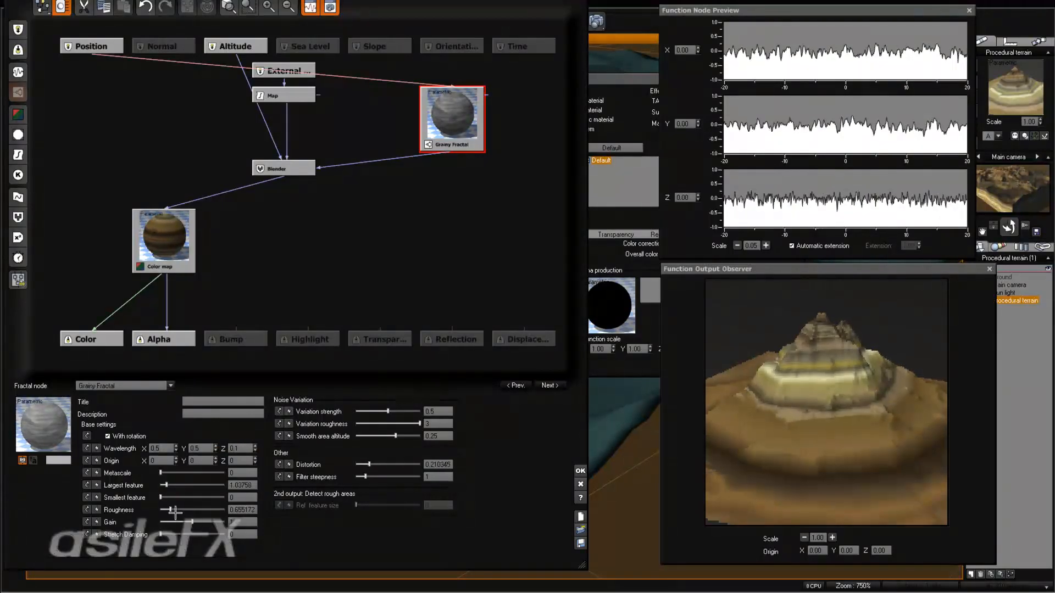
{"action": "left_click_drag", "start_coordinate": [166, 511], "coordinate": [212, 519]}
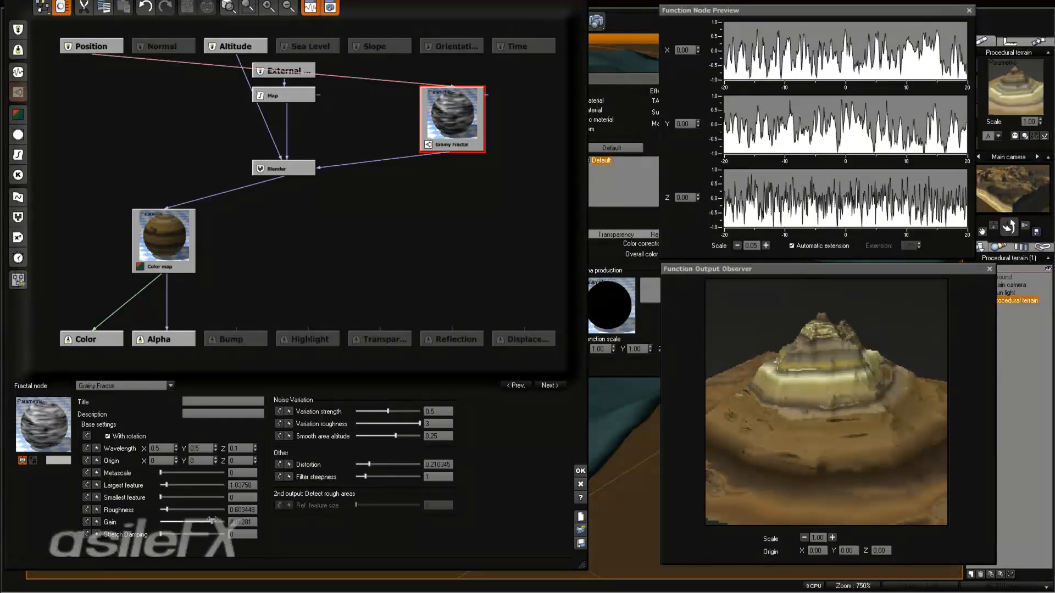
{"action": "left_click", "coordinate": [596, 21]}
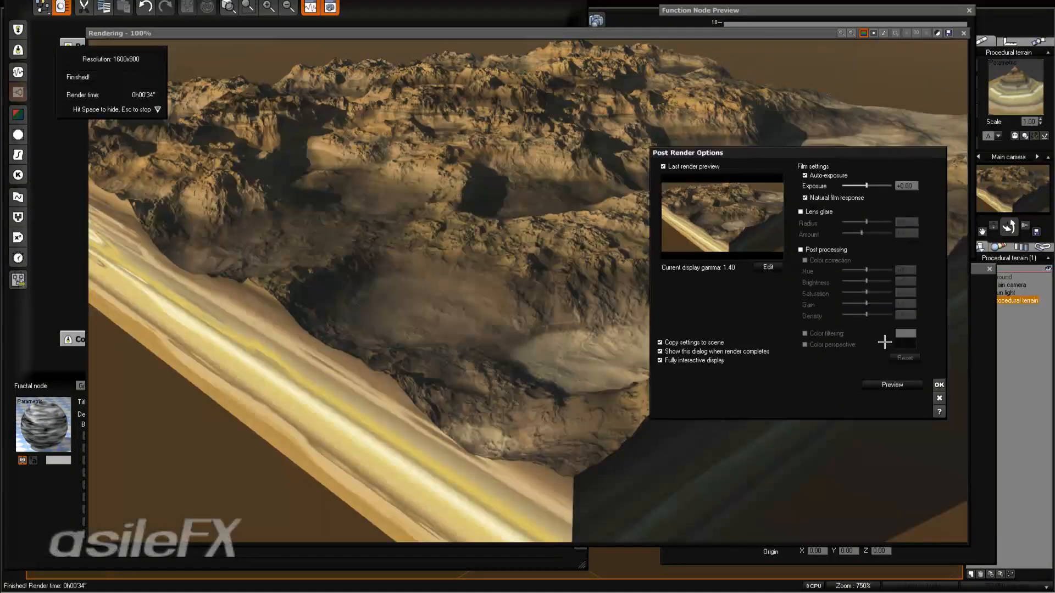
{"action": "left_click", "coordinate": [939, 385]}
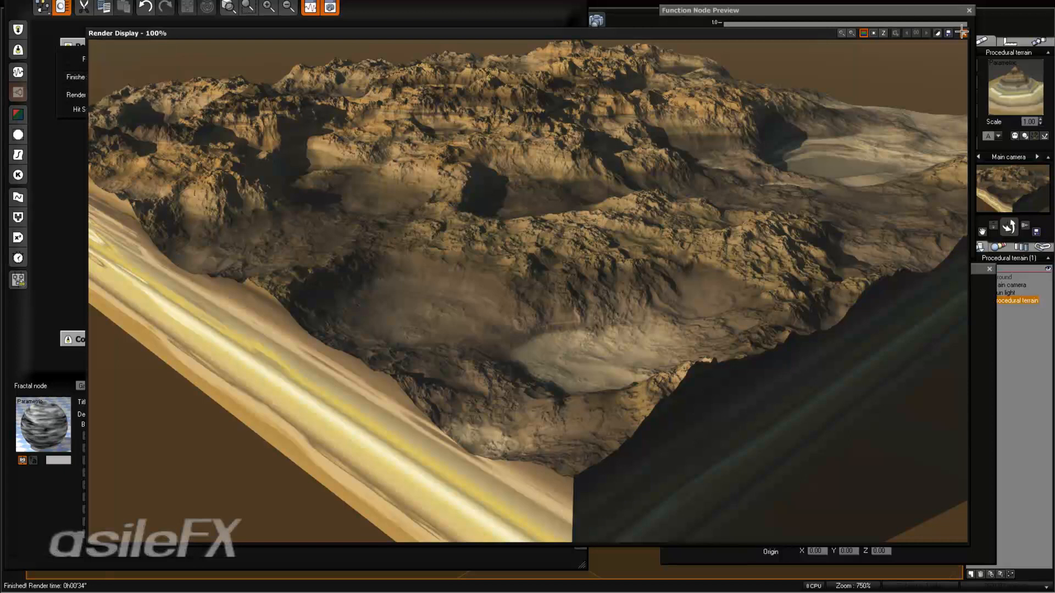
{"action": "left_click", "coordinate": [963, 33]}
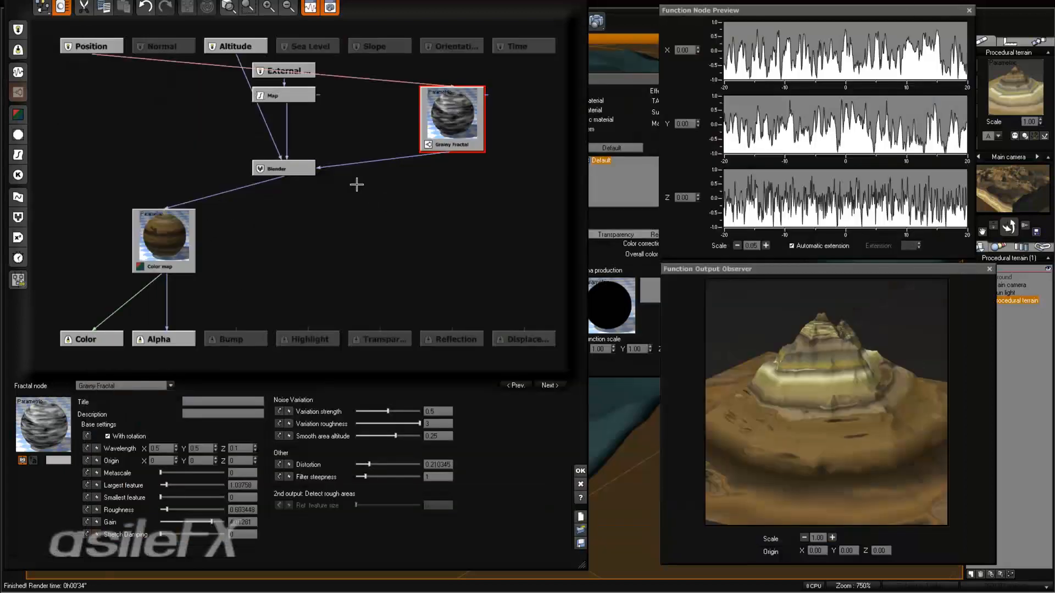
Step: Move the Blender slightly down and insert an Offset (X+a) filter between the Grainy Fractal and the Blender
{"action": "left_click_drag", "start_coordinate": [308, 165], "coordinate": [308, 189]}
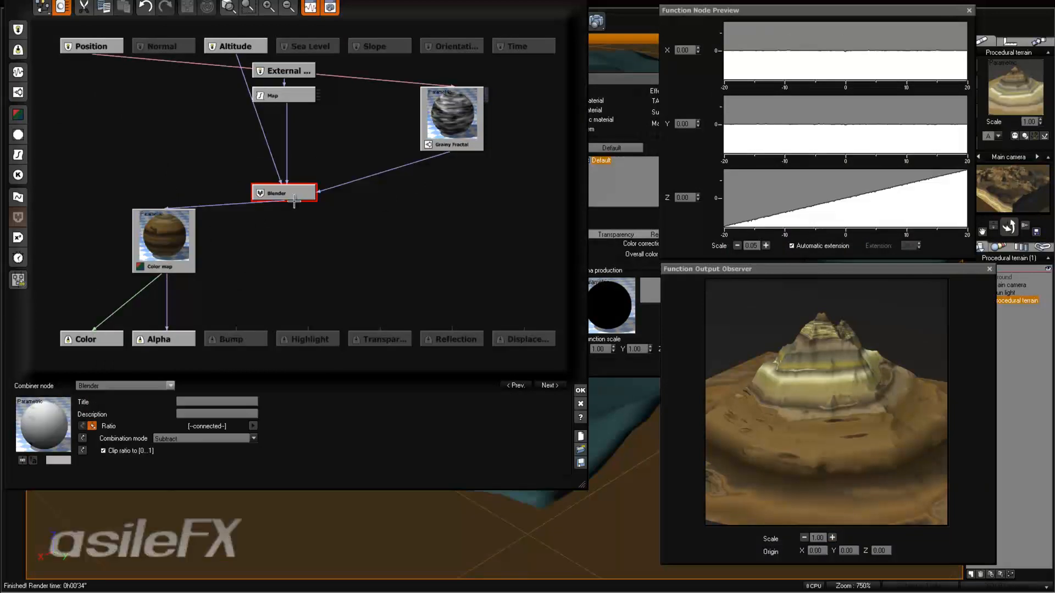
{"action": "left_click", "coordinate": [362, 176]}
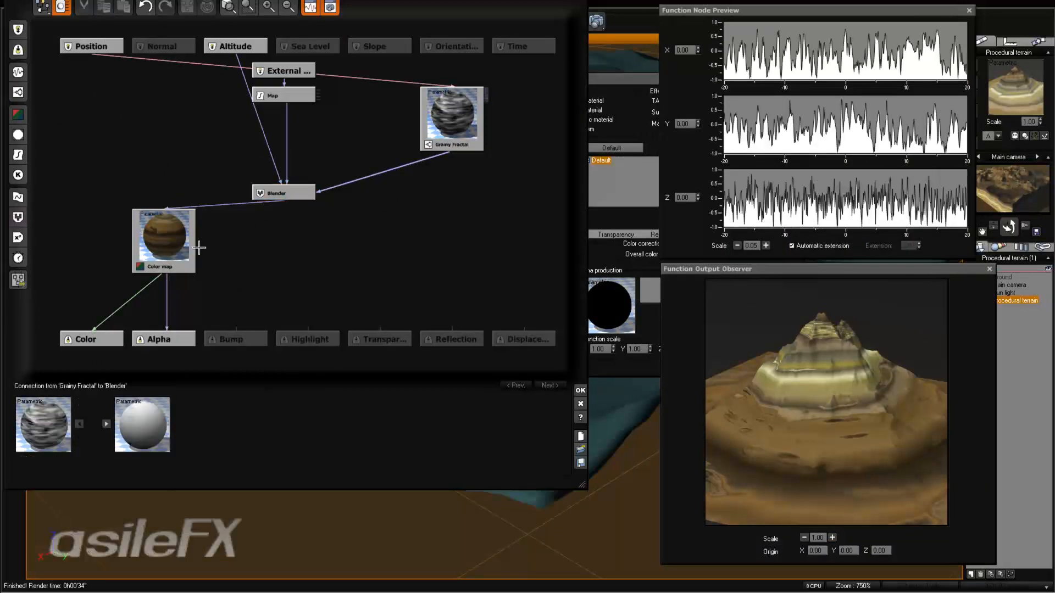
{"action": "left_click", "coordinate": [18, 155]}
{"action": "left_click_drag", "start_coordinate": [344, 169], "coordinate": [452, 169]}
{"action": "left_click", "coordinate": [104, 385]}
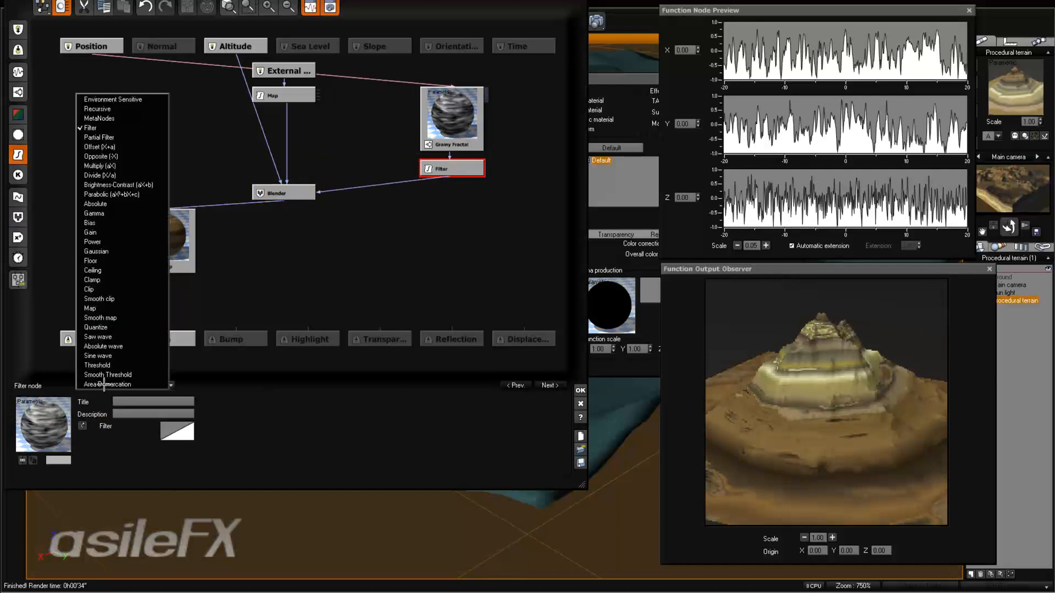
{"action": "left_click", "coordinate": [110, 147]}
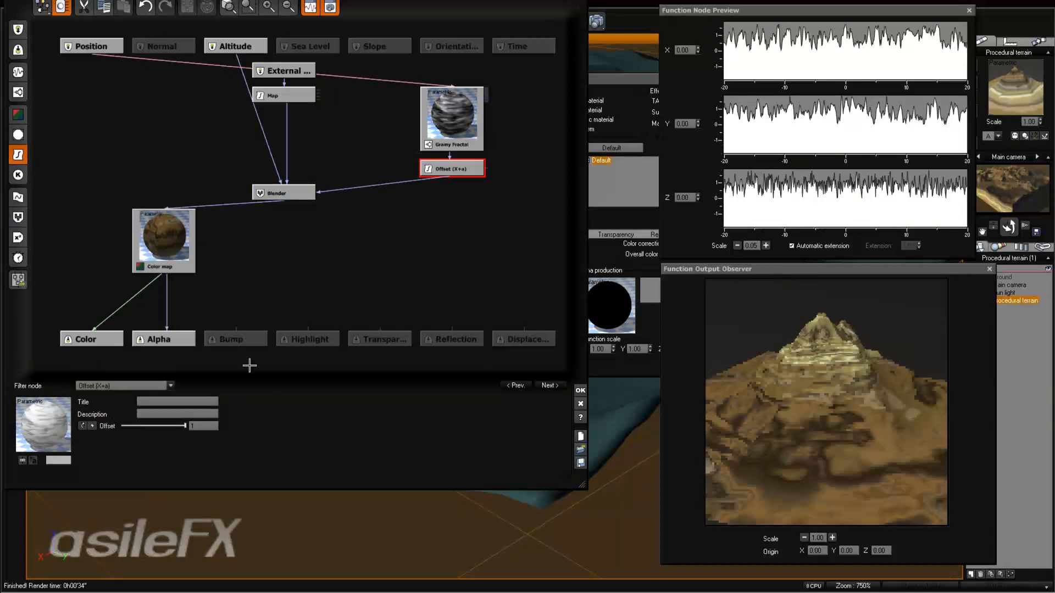
Step: Set the Offset filter's value to about 0.72 and render the terrain to check the strata
{"action": "left_click_drag", "start_coordinate": [174, 427], "coordinate": [180, 425]}
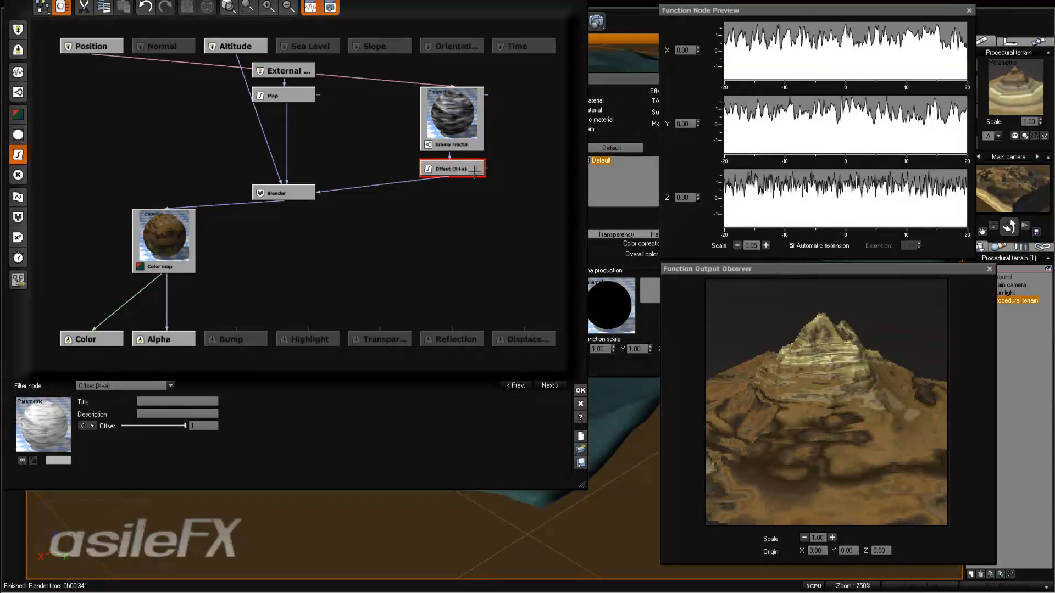
{"action": "left_click", "coordinate": [460, 134]}
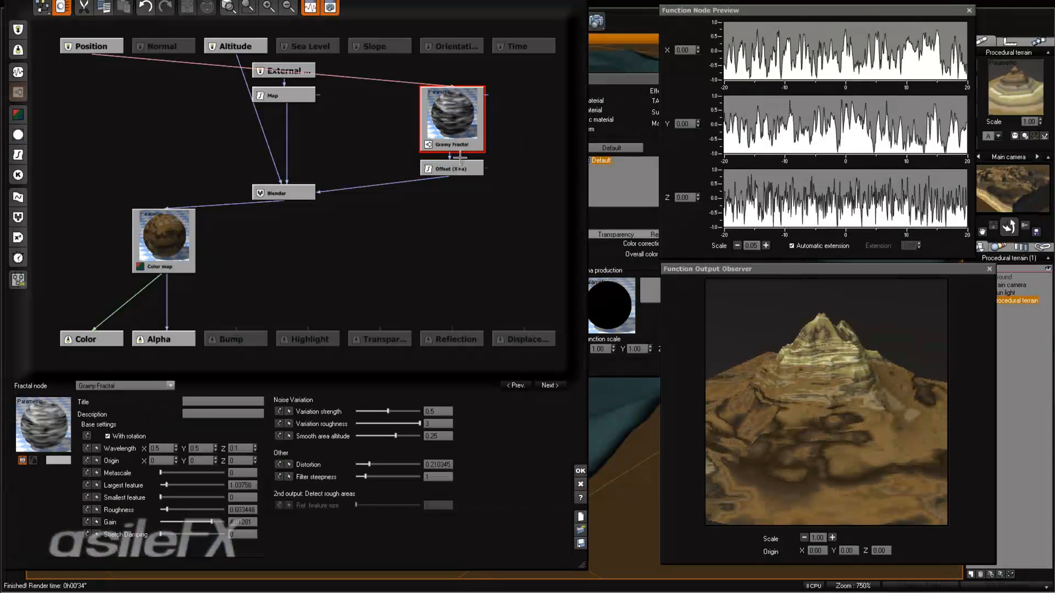
{"action": "left_click", "coordinate": [459, 168]}
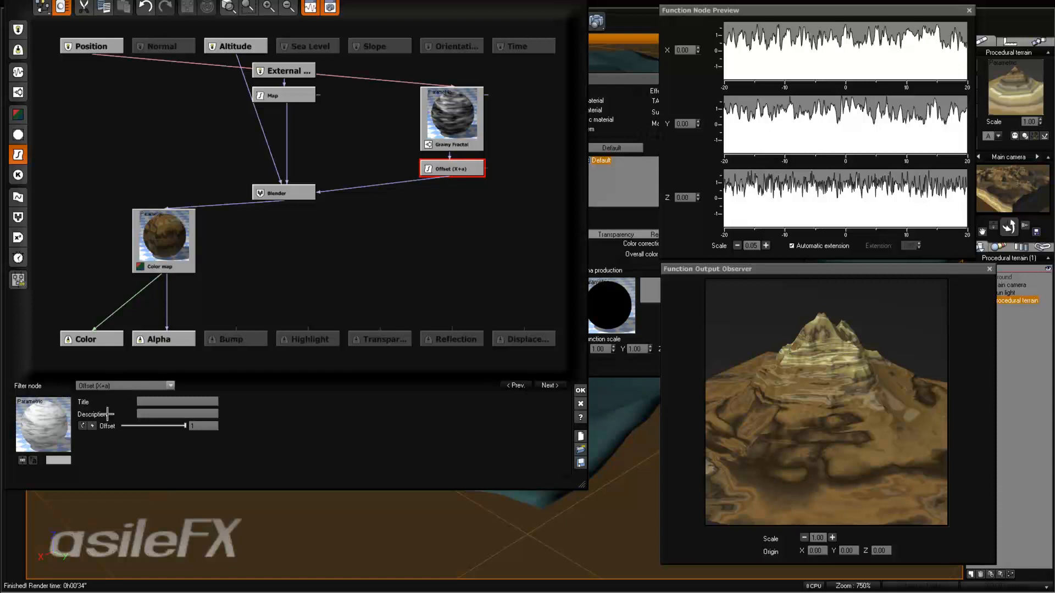
{"action": "left_click_drag", "start_coordinate": [184, 425], "coordinate": [171, 426]}
{"action": "left_click", "coordinate": [597, 20]}
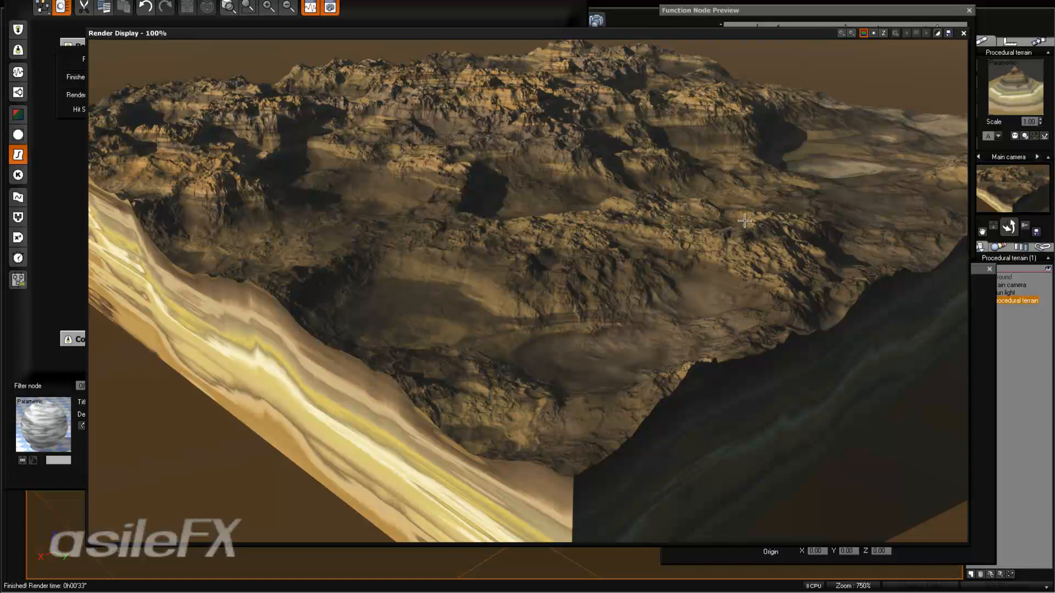
{"action": "left_click", "coordinate": [962, 31]}
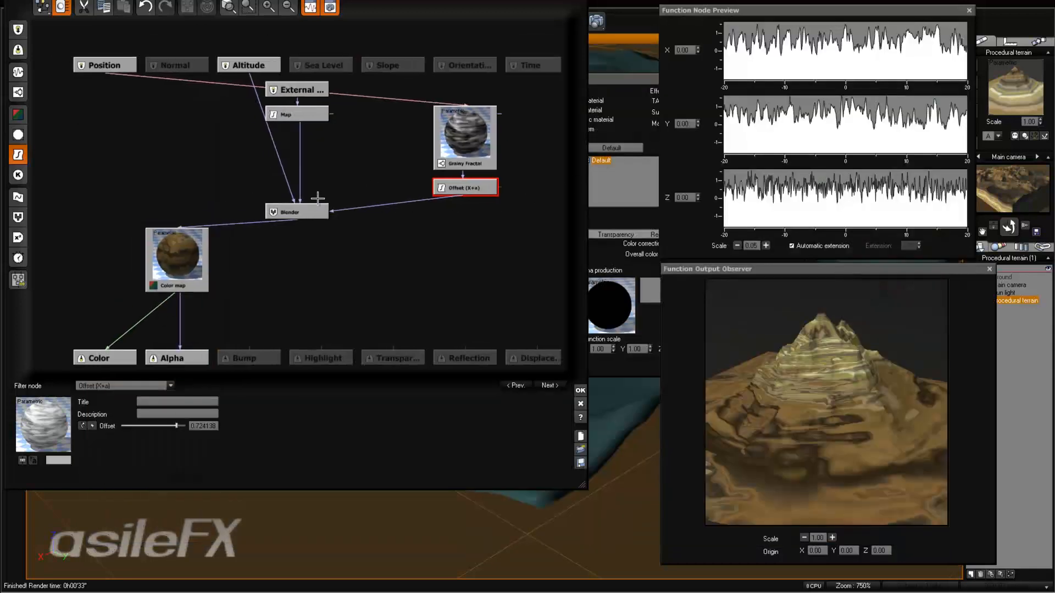
Step: Delete the connection from the Offset filter to the Blender and move the Blender up between the Map and the Grainy Fractal
{"action": "left_click", "coordinate": [355, 209]}
{"action": "key", "text": "Delete"}
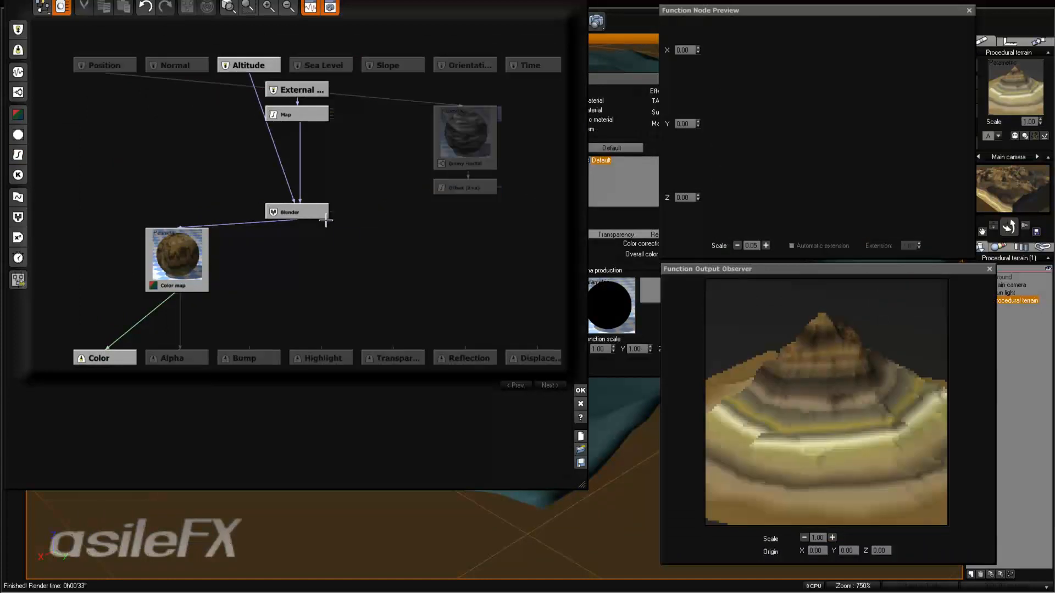
{"action": "left_click_drag", "start_coordinate": [323, 215], "coordinate": [394, 166]}
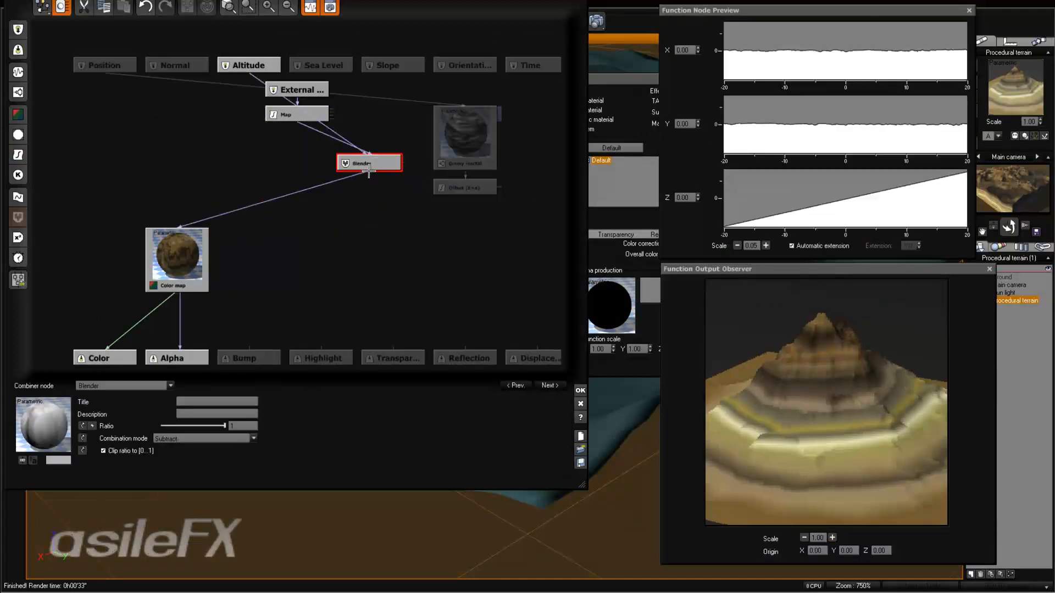
Step: Insert a second Blender node between the existing Blender and the Color map, and set its combination mode to Blend
{"action": "left_click_drag", "start_coordinate": [359, 163], "coordinate": [335, 163]}
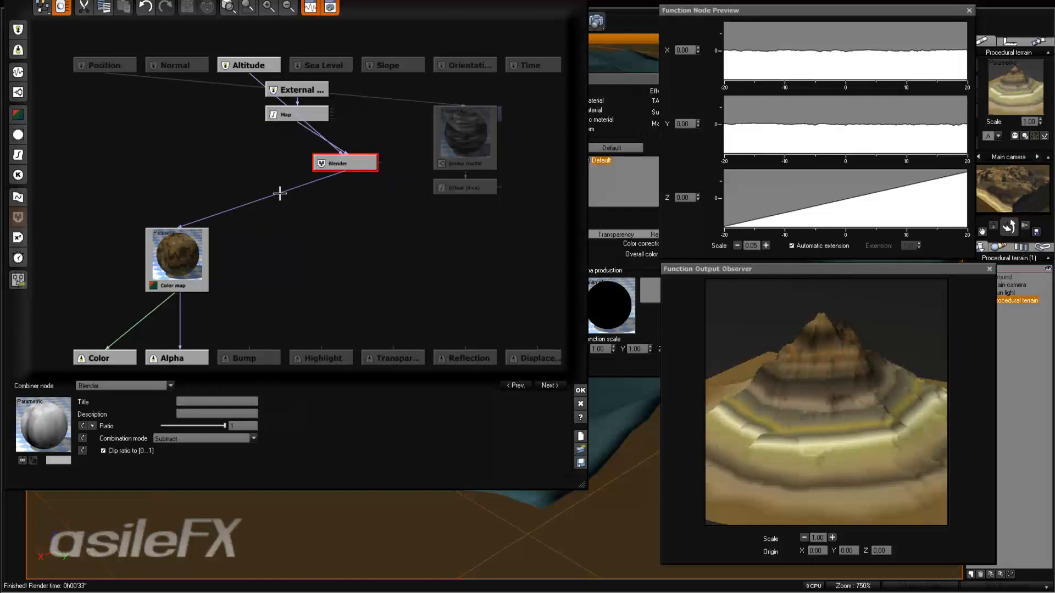
{"action": "left_click", "coordinate": [280, 193]}
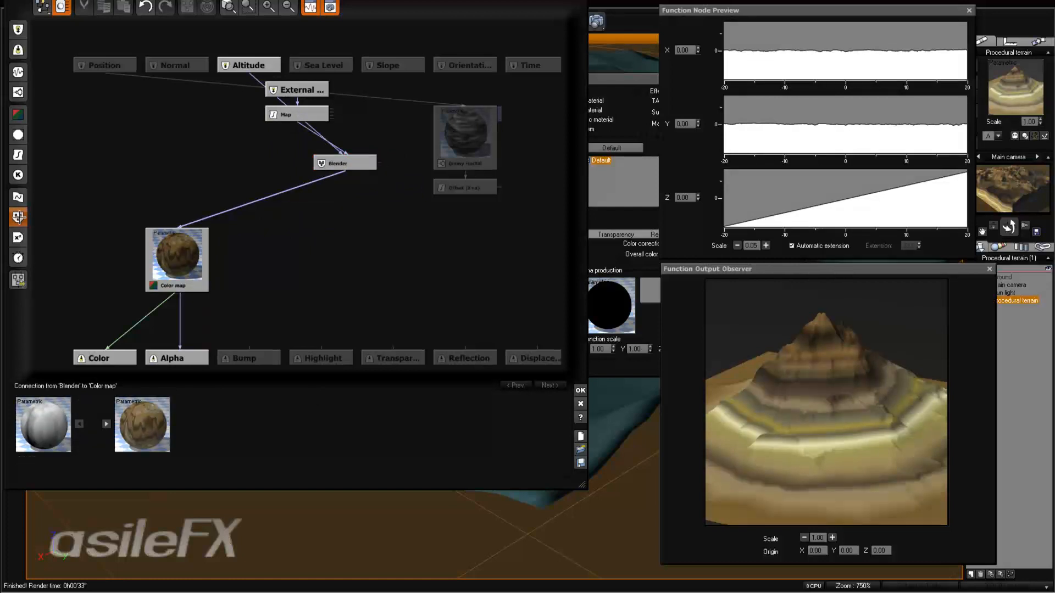
{"action": "left_click", "coordinate": [19, 217]}
{"action": "left_click_drag", "start_coordinate": [245, 215], "coordinate": [342, 269]}
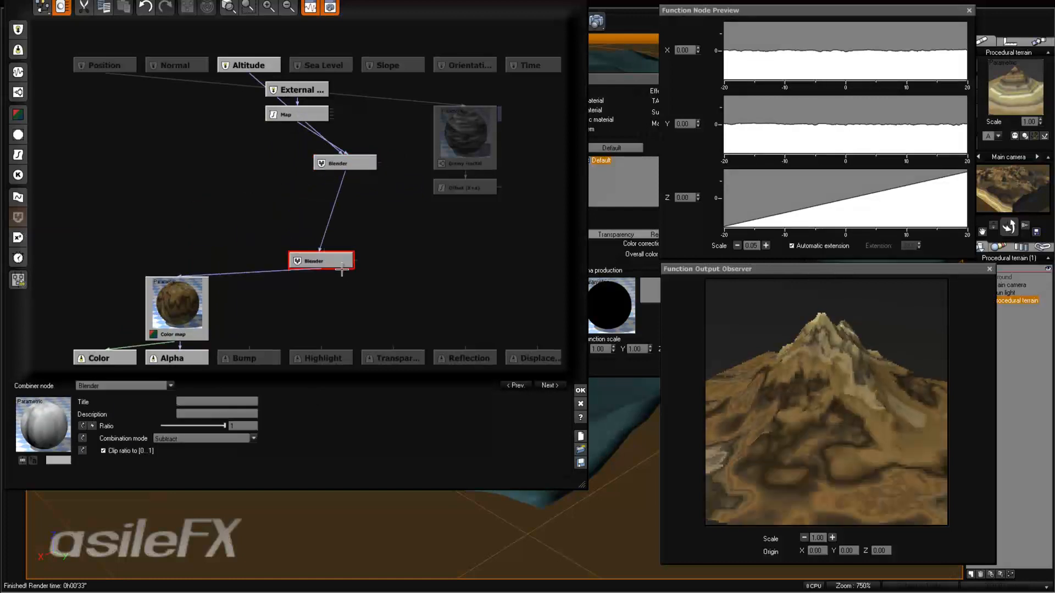
{"action": "left_click", "coordinate": [198, 442]}
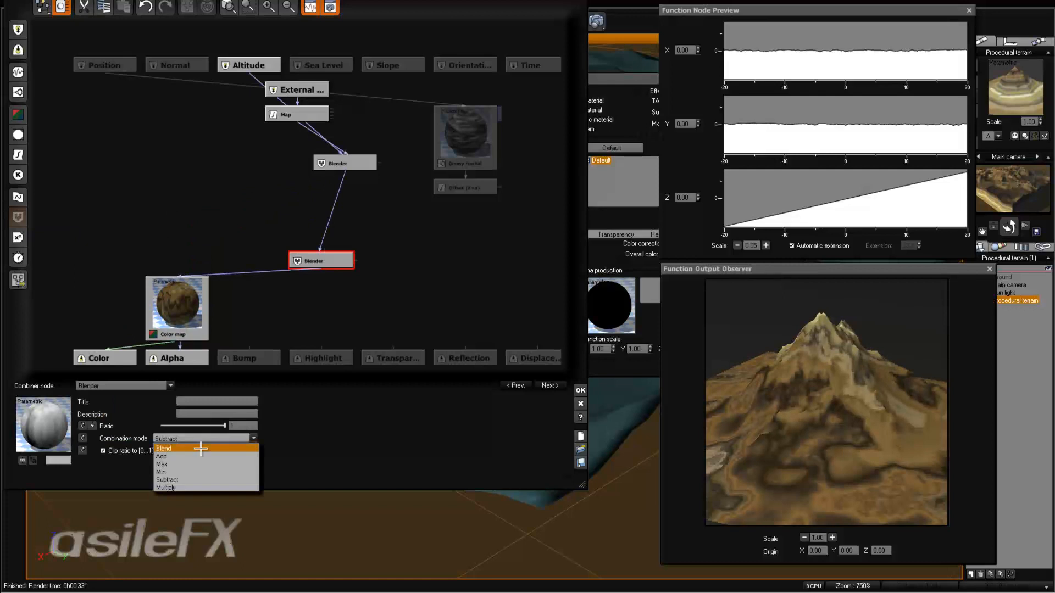
{"action": "left_click", "coordinate": [201, 446]}
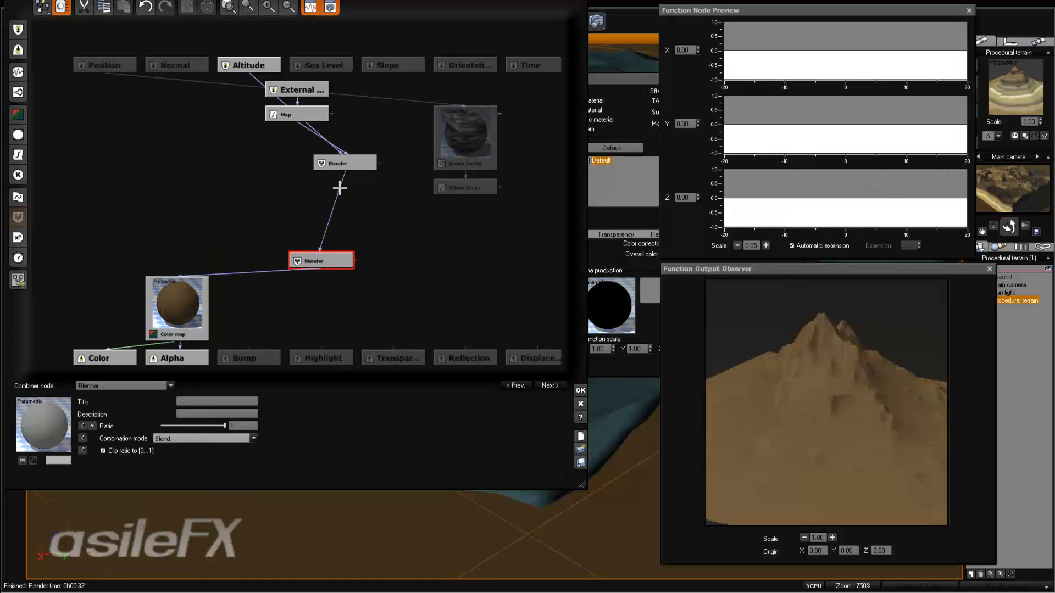
Step: Connect Altitude to the new Blender and line it up with the External Dependency, Map and first Blender nodes
{"action": "left_click_drag", "start_coordinate": [321, 247], "coordinate": [247, 69]}
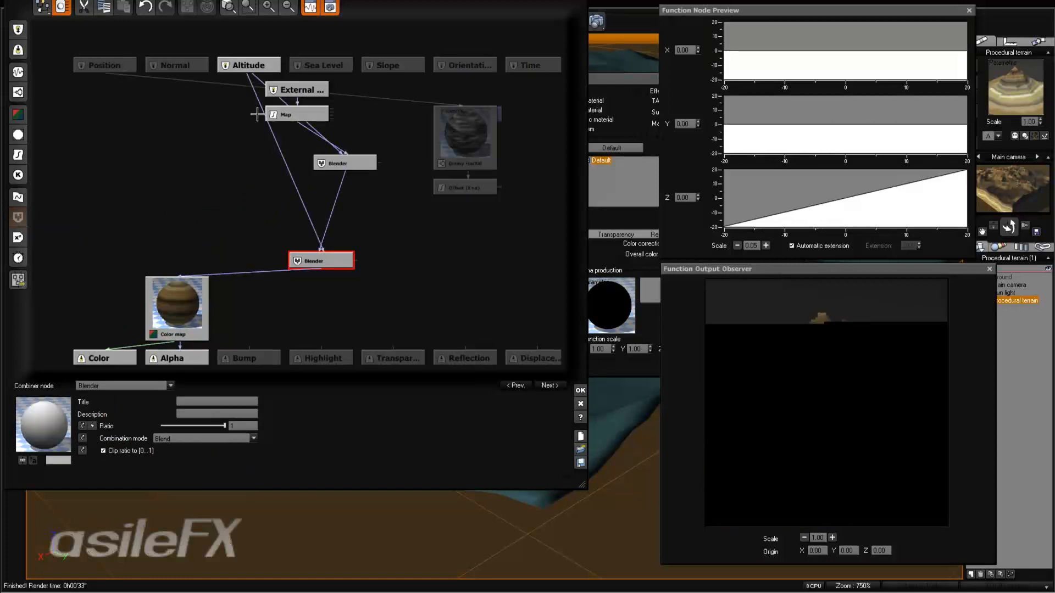
{"action": "left_click_drag", "start_coordinate": [342, 262], "coordinate": [365, 239]}
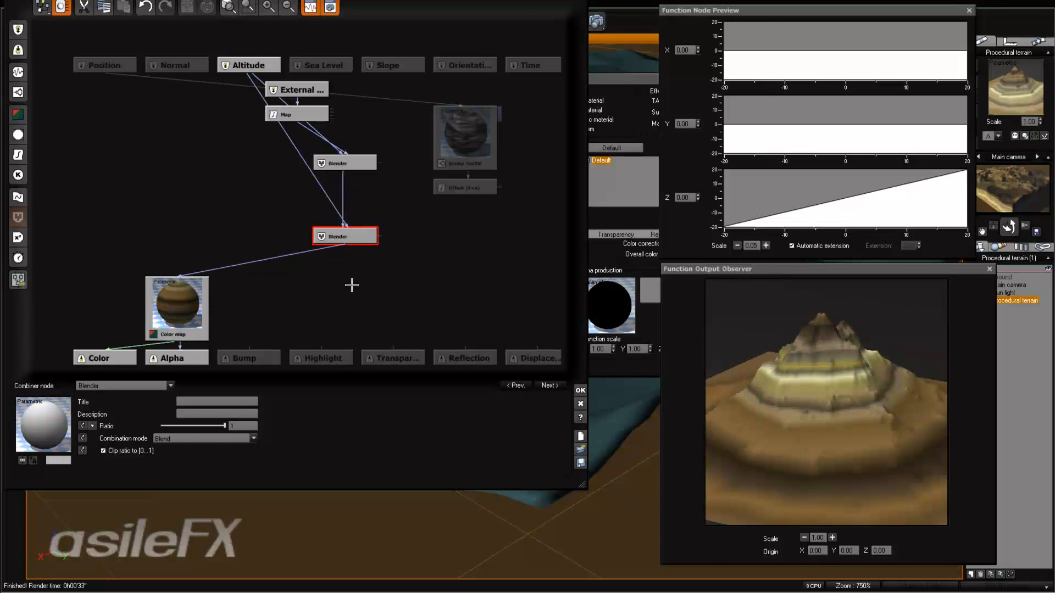
{"action": "left_click", "coordinate": [314, 114]}
{"action": "left_click_drag", "start_coordinate": [314, 114], "coordinate": [362, 113]}
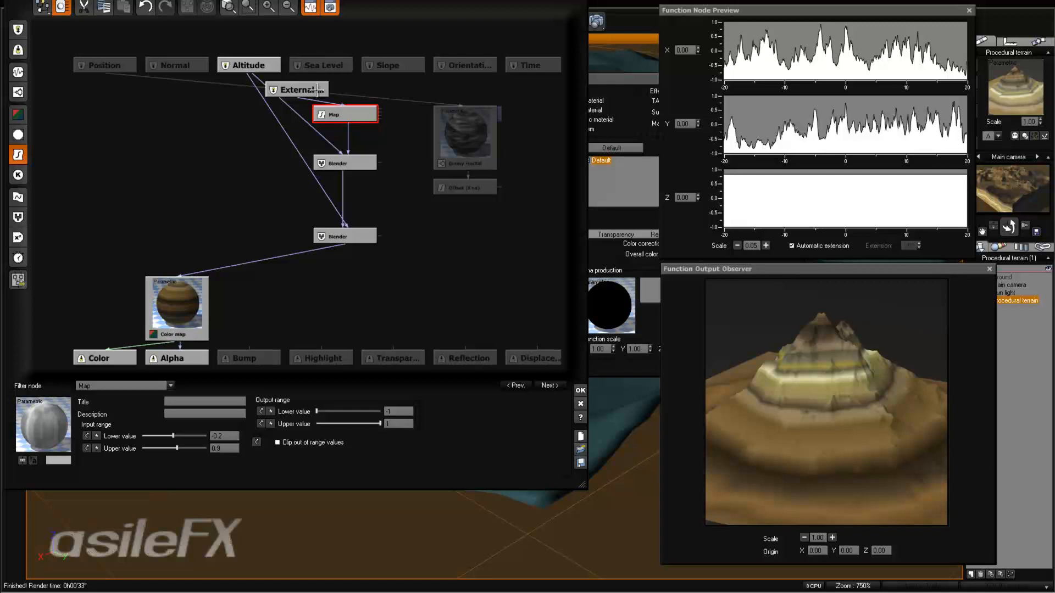
{"action": "left_click_drag", "start_coordinate": [309, 93], "coordinate": [358, 93]}
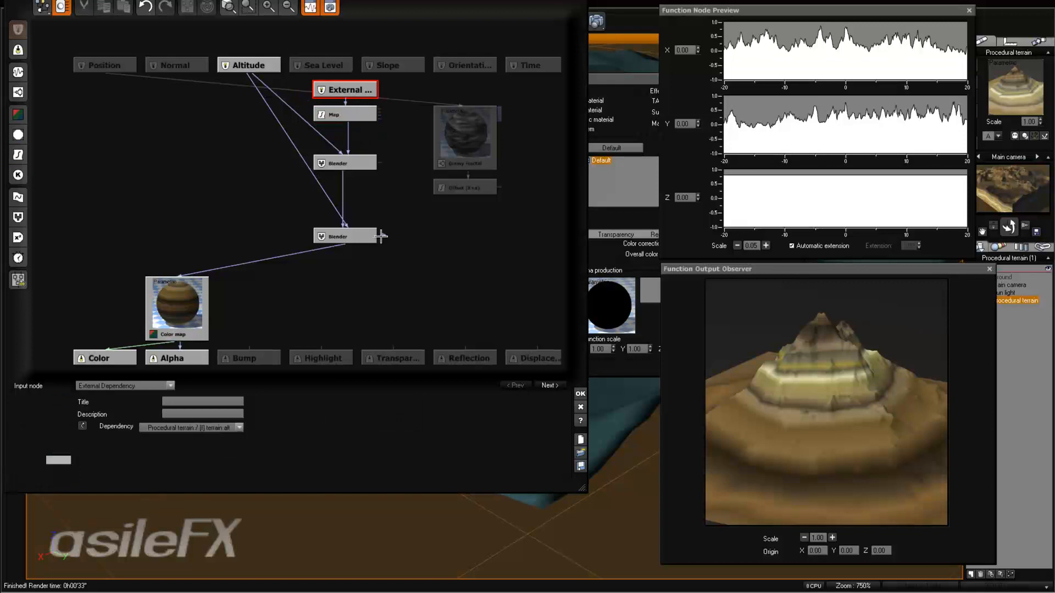
Step: Connect the Offset (X+a) output to the side input of the lower Blender and accept the function
{"action": "left_click_drag", "start_coordinate": [381, 236], "coordinate": [475, 188]}
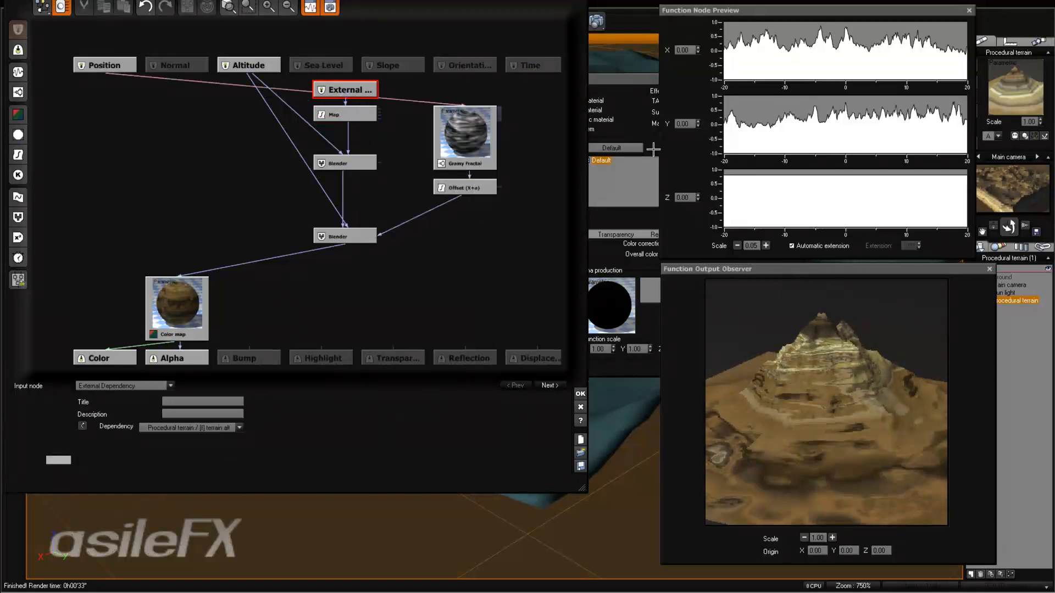
{"action": "left_click", "coordinate": [580, 393]}
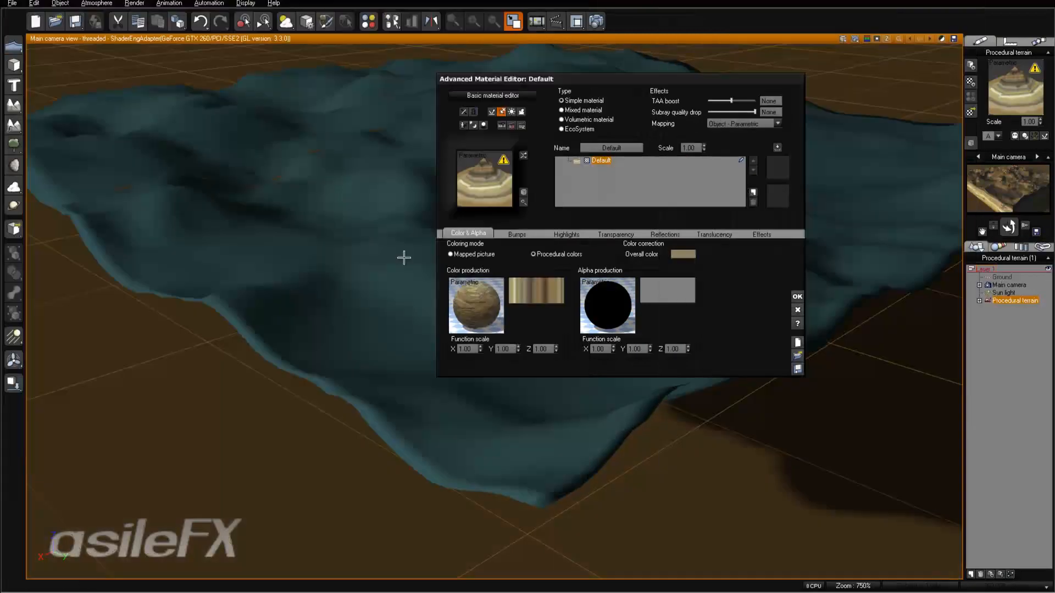
Step: Try World - Parametric mapping on the material and inspect the Grainy Fractal node in its color function
{"action": "left_click", "coordinate": [735, 124]}
{"action": "left_click", "coordinate": [754, 157]}
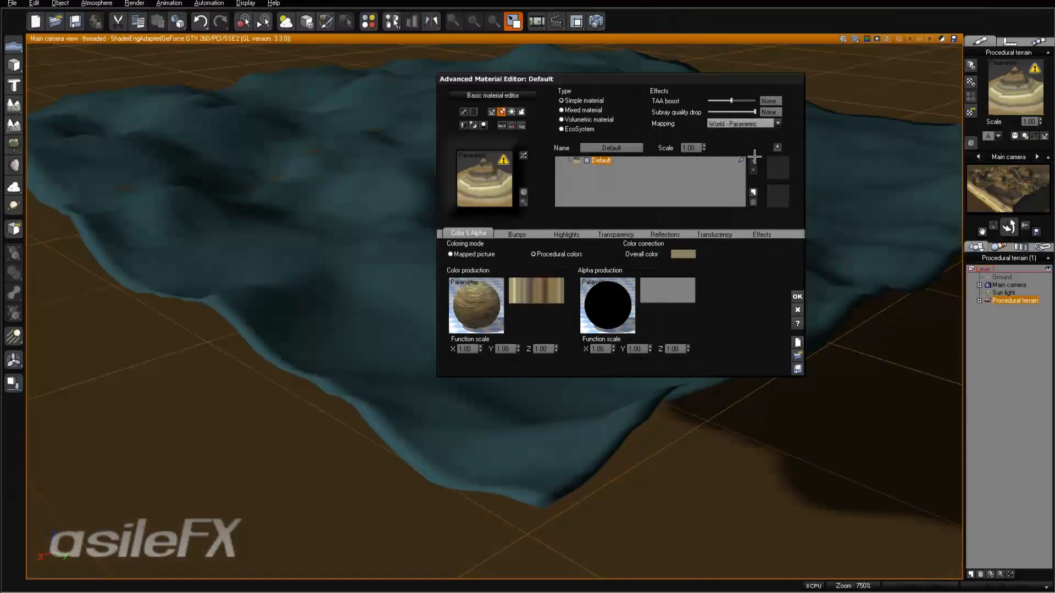
{"action": "right_click", "coordinate": [483, 306]}
{"action": "left_click", "coordinate": [495, 314]}
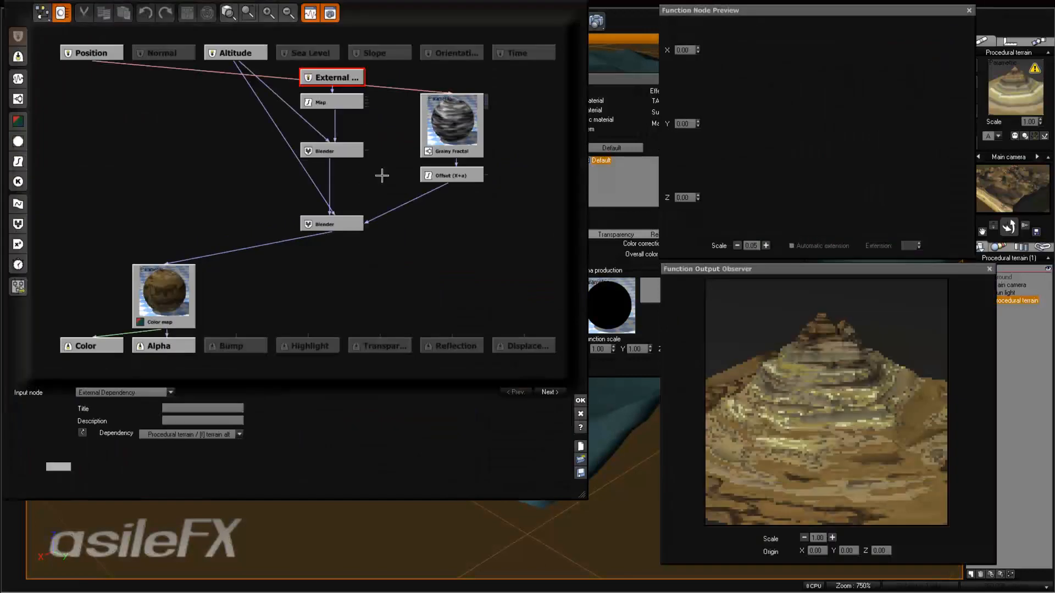
{"action": "left_click", "coordinate": [454, 143]}
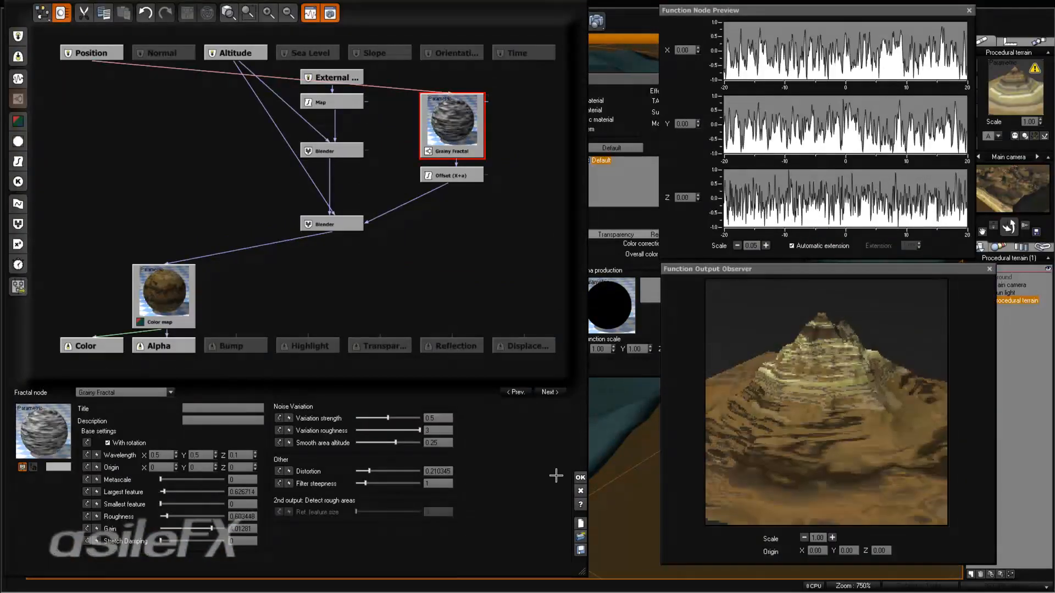
{"action": "left_click", "coordinate": [580, 477]}
Step: Set the material mapping to World - Standard and reopen the color production function for editing
{"action": "left_click", "coordinate": [766, 124]}
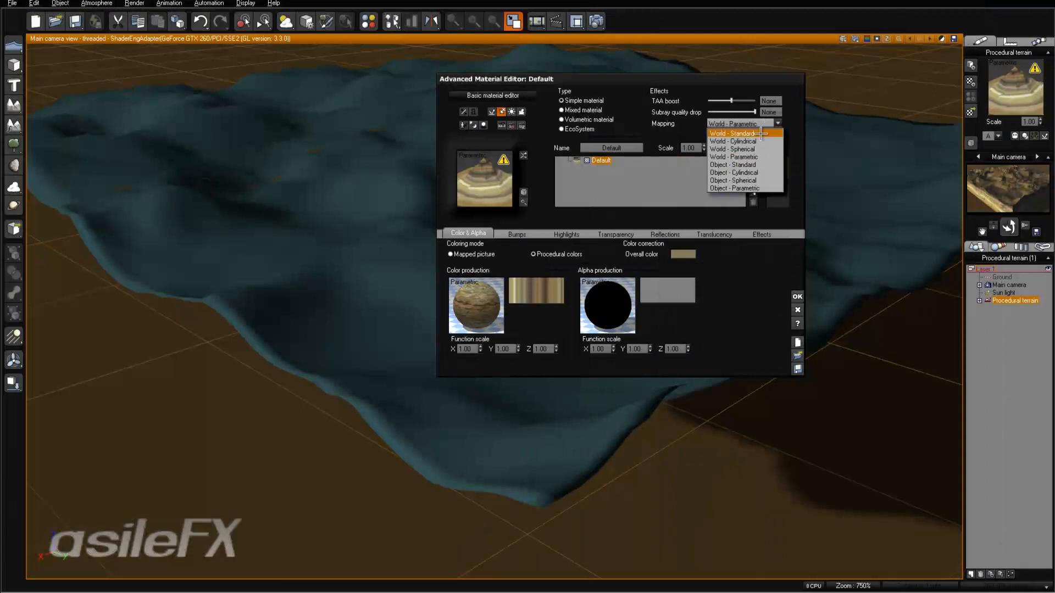
{"action": "left_click", "coordinate": [736, 142]}
{"action": "right_click", "coordinate": [466, 312]}
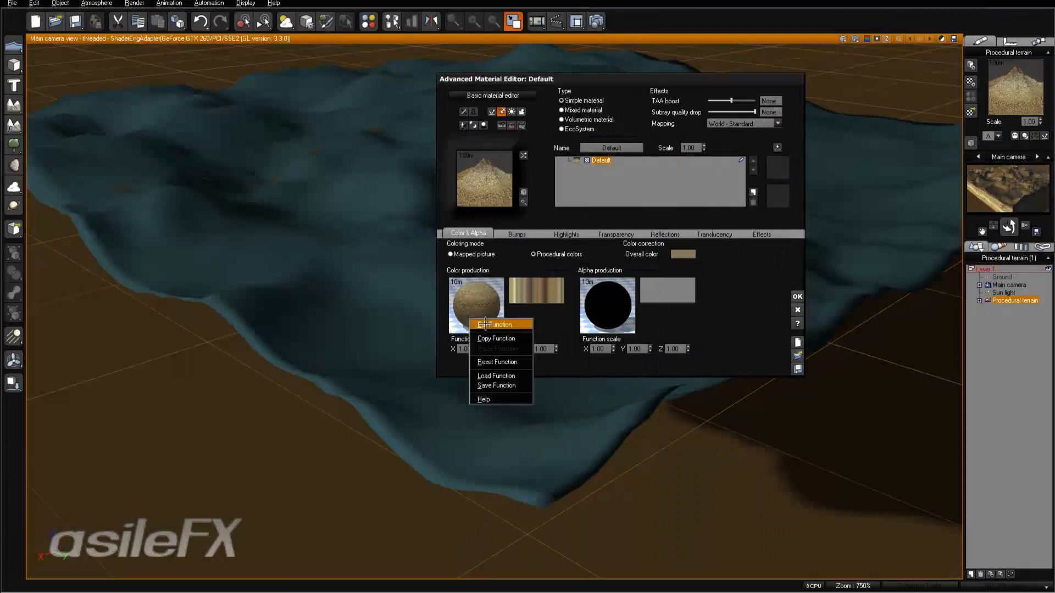
{"action": "left_click", "coordinate": [479, 321]}
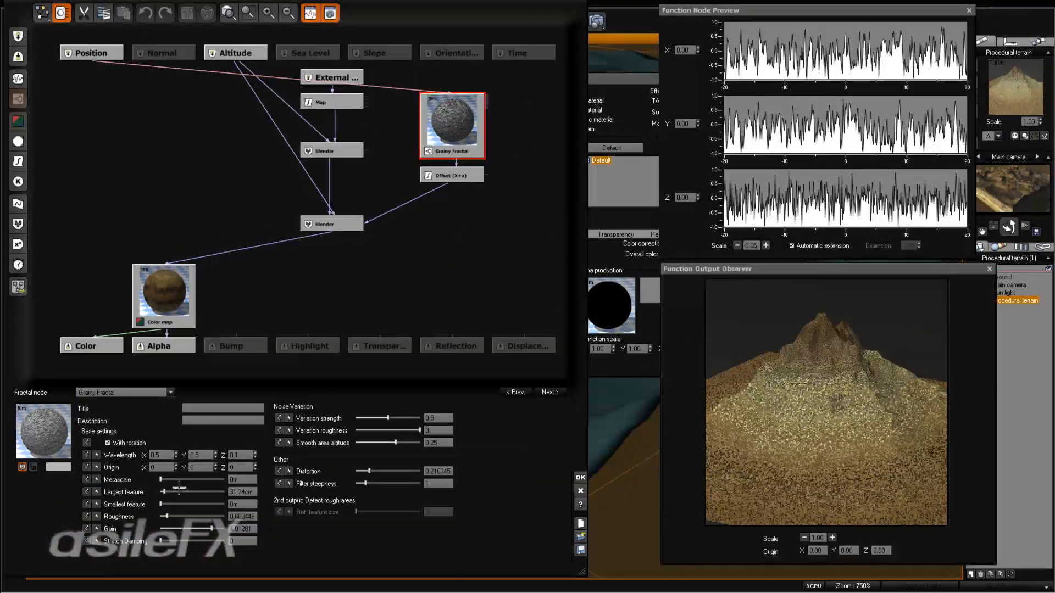
Step: Set the Grainy Fractal's largest feature to about 4.11 m and check the result with a main camera render
{"action": "left_click_drag", "start_coordinate": [163, 491], "coordinate": [185, 492]}
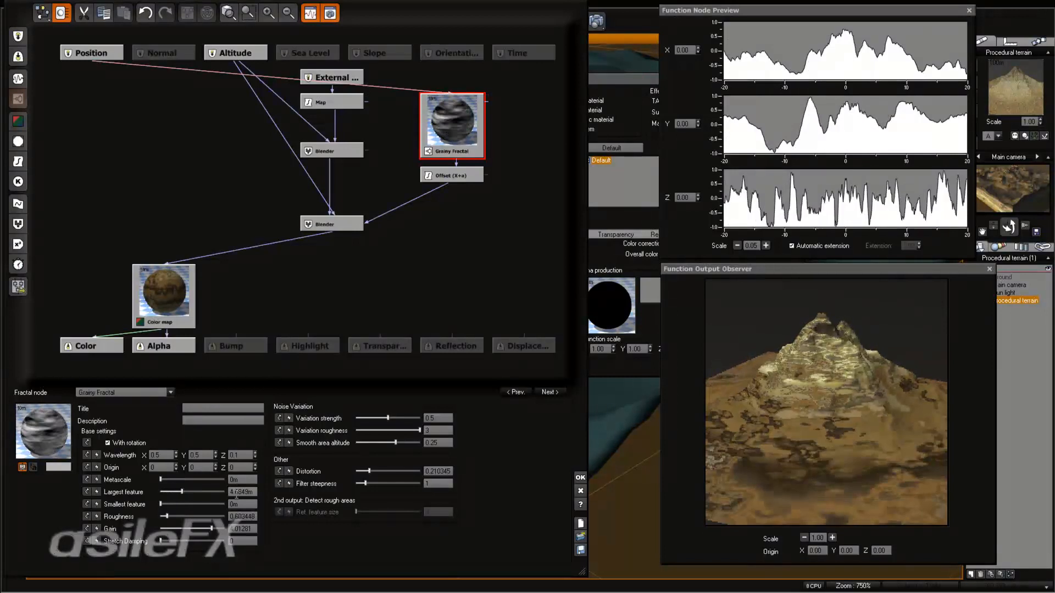
{"action": "left_click_drag", "start_coordinate": [185, 492], "coordinate": [186, 490]}
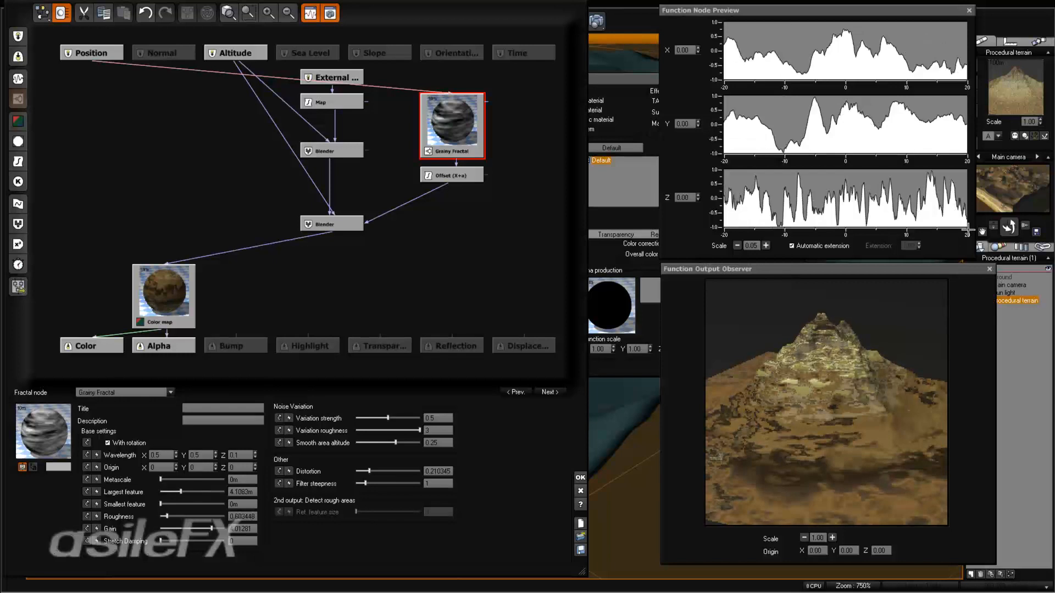
{"action": "left_click", "coordinate": [1017, 182]}
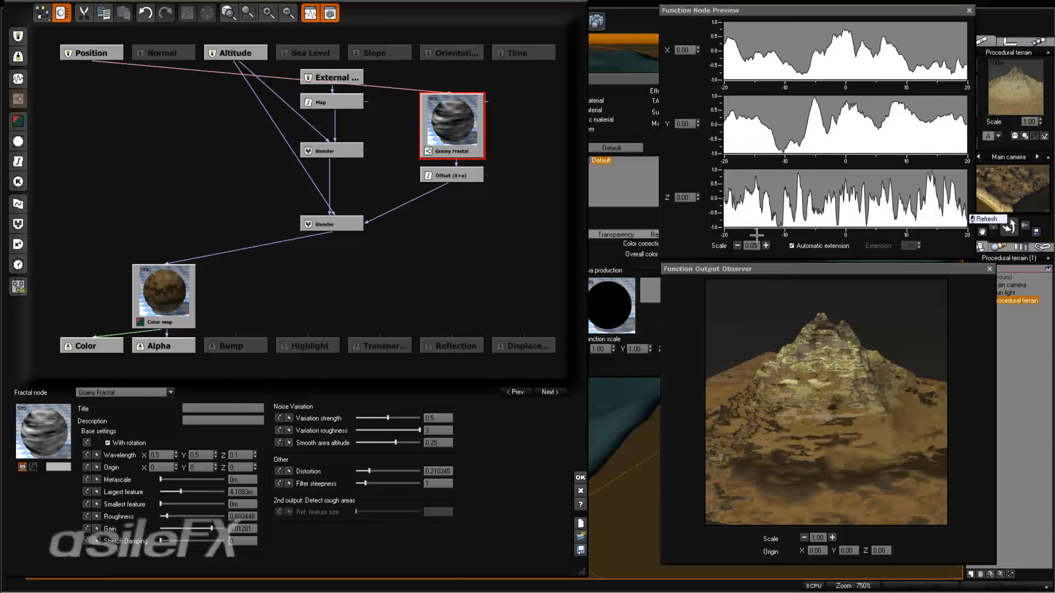
{"action": "left_click", "coordinate": [600, 18]}
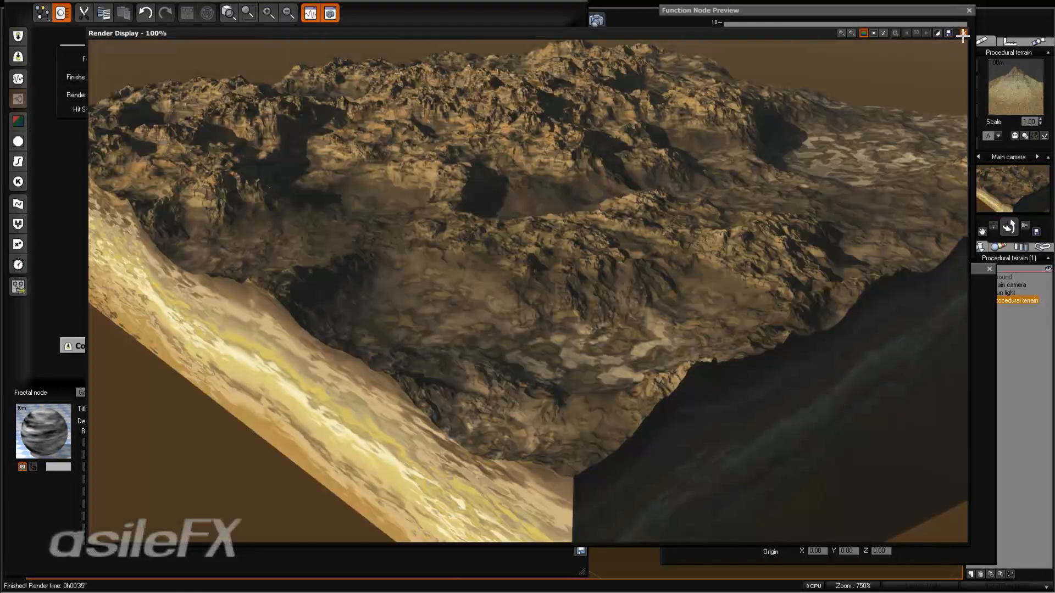
{"action": "left_click", "coordinate": [963, 33]}
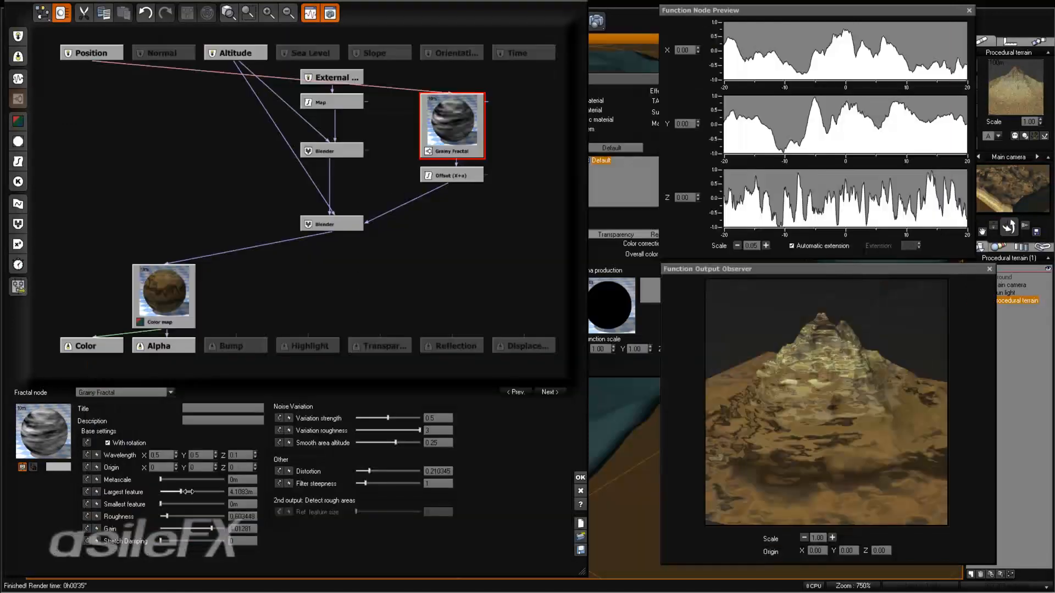
Step: Set the Grainy Fractal's largest feature to about 6.47 m and its roughness to 0.75
{"action": "left_click_drag", "start_coordinate": [189, 491], "coordinate": [193, 516]}
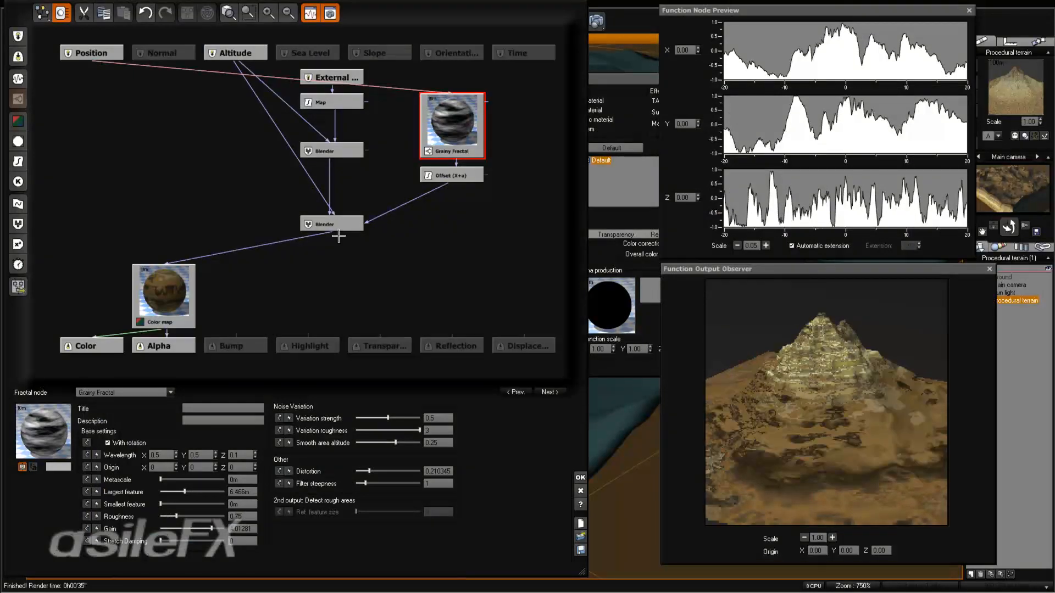
Step: Move the lower Blender up beneath the first one and place the Color map just below it
{"action": "left_click_drag", "start_coordinate": [344, 225], "coordinate": [349, 177]}
{"action": "left_click_drag", "start_coordinate": [164, 292], "coordinate": [236, 231]}
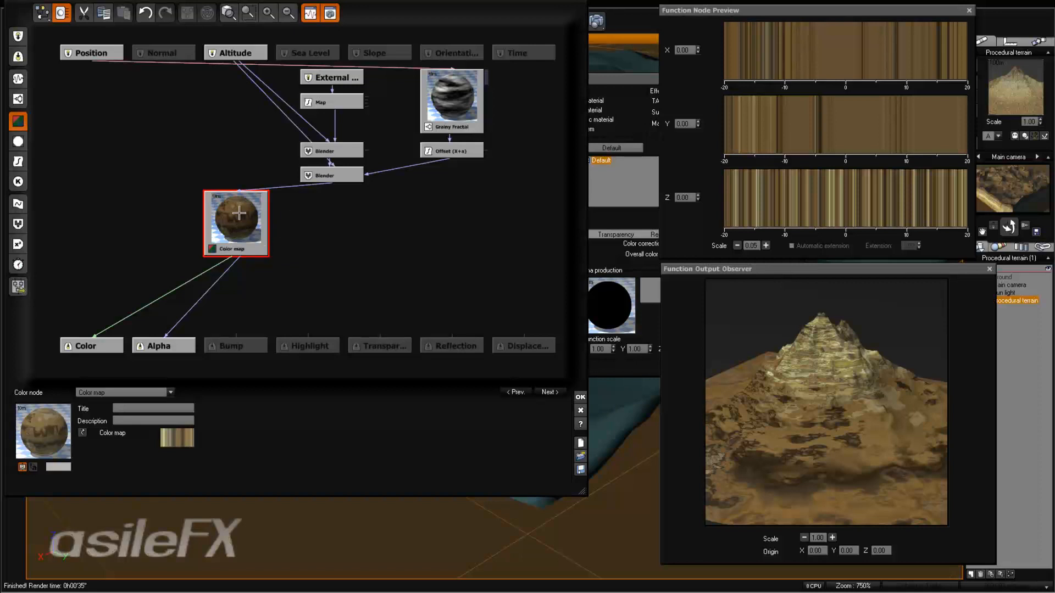
{"action": "left_click_drag", "start_coordinate": [239, 214], "coordinate": [282, 202]}
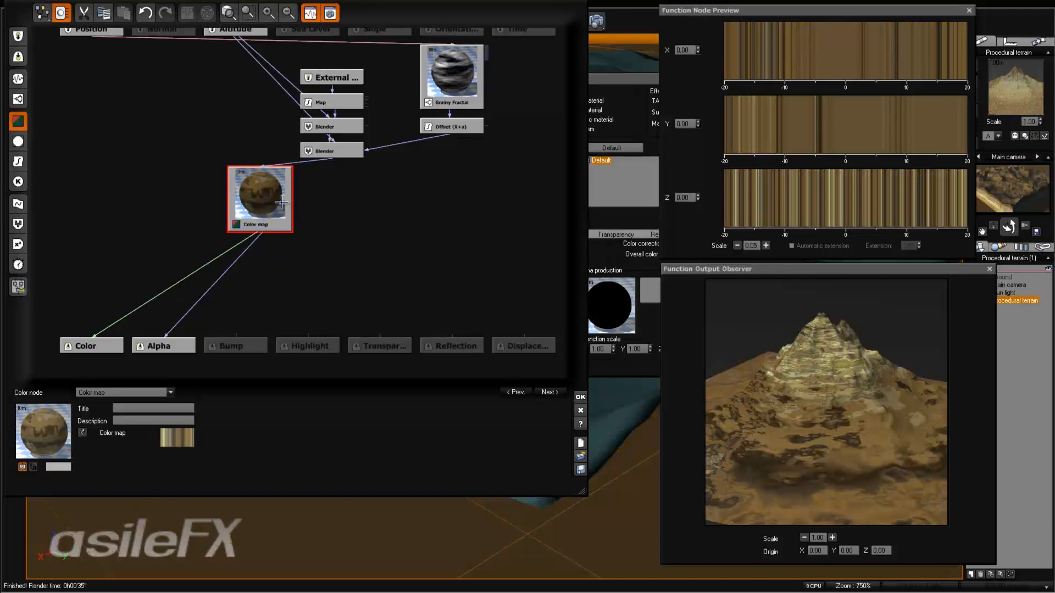
Step: Add a Color-Brightness Variation color node and place it beside the Color map on its left
{"action": "middle_click_drag", "start_coordinate": [310, 259], "coordinate": [323, 274]}
{"action": "left_click", "coordinate": [329, 270]}
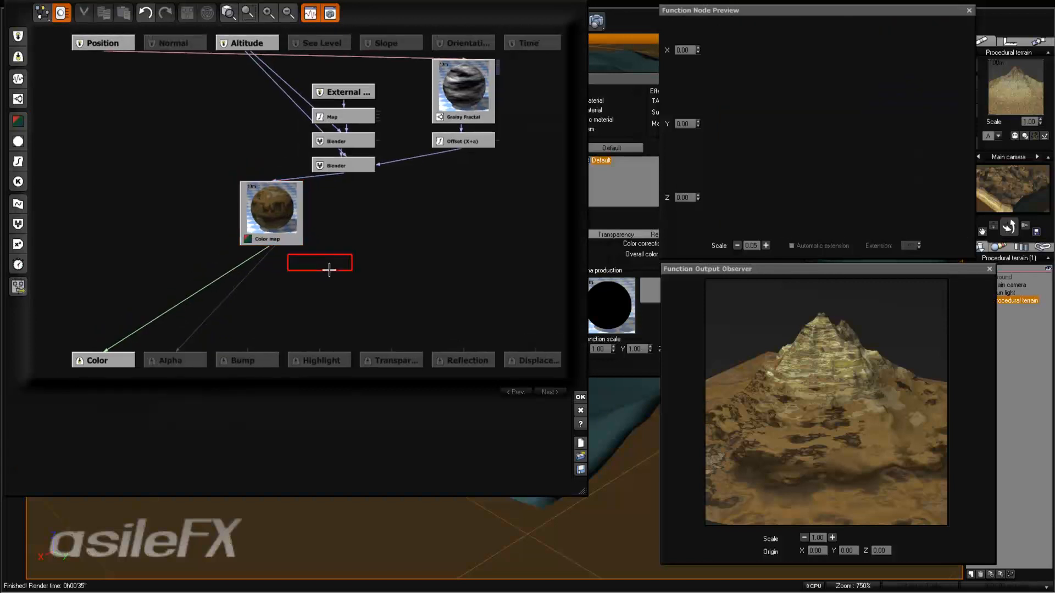
{"action": "right_click", "coordinate": [324, 261]}
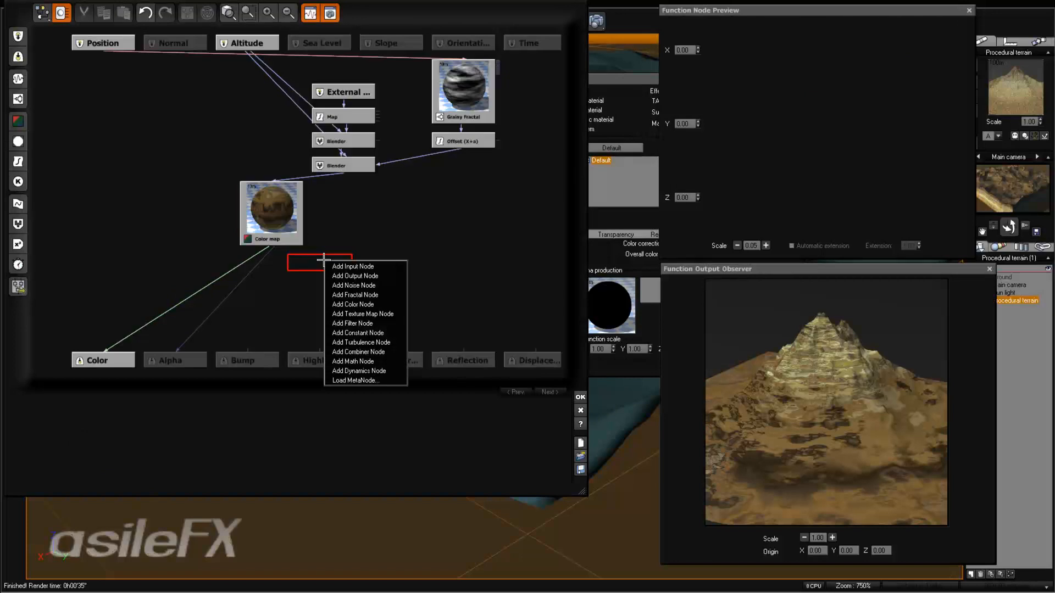
{"action": "mouse_move", "coordinate": [373, 304]}
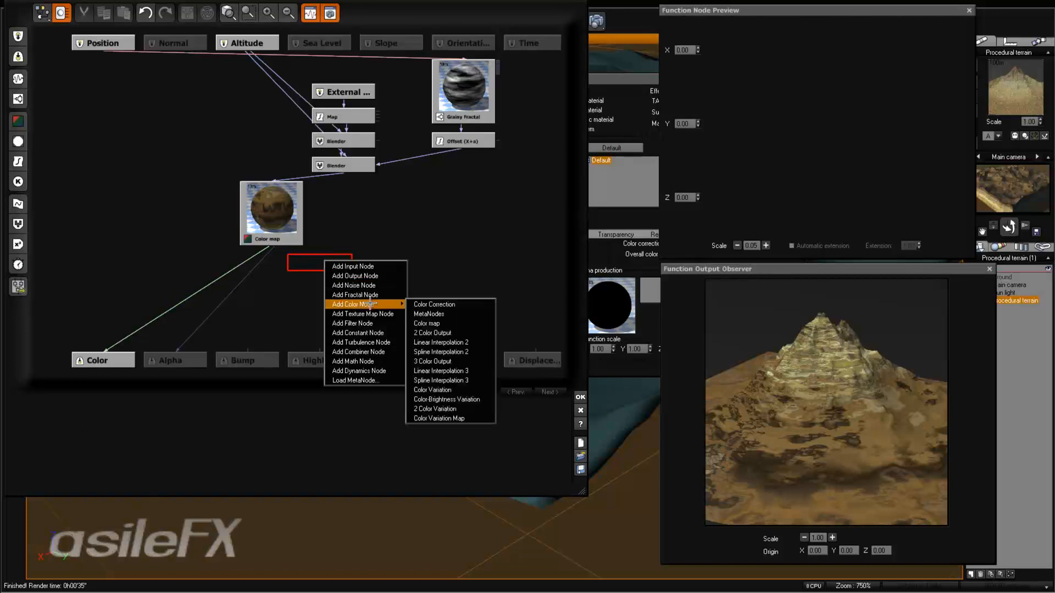
{"action": "left_click", "coordinate": [468, 398]}
{"action": "left_click_drag", "start_coordinate": [278, 257], "coordinate": [135, 234]}
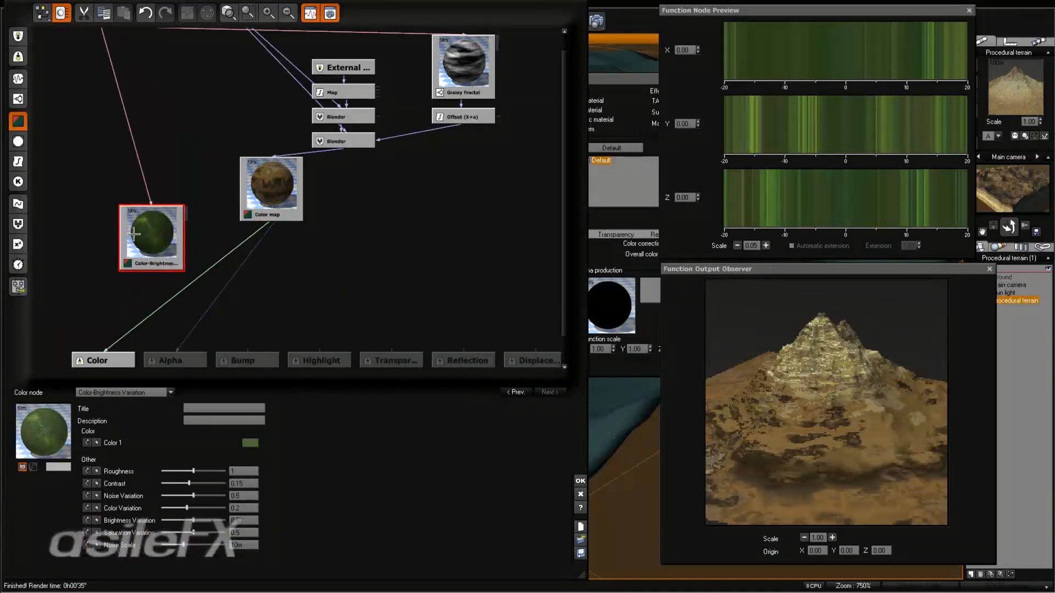
Step: Expose Color 1 of the Color-Brightness Variation node as an input and feed it from the Color map instead of the constant color
{"action": "middle_click_drag", "start_coordinate": [308, 200], "coordinate": [363, 211]}
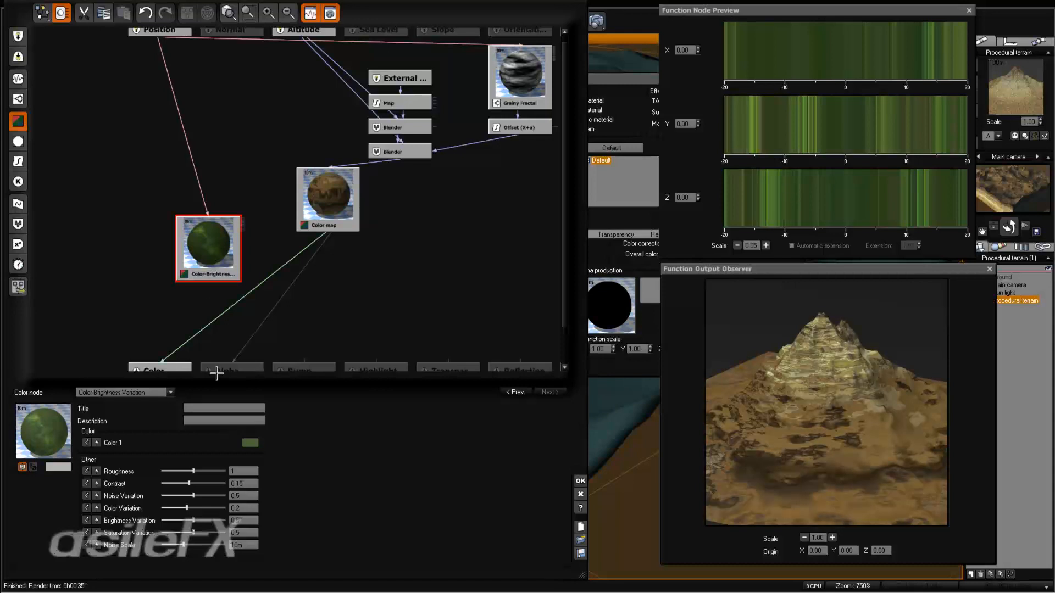
{"action": "left_click_drag", "start_coordinate": [207, 224], "coordinate": [207, 248]}
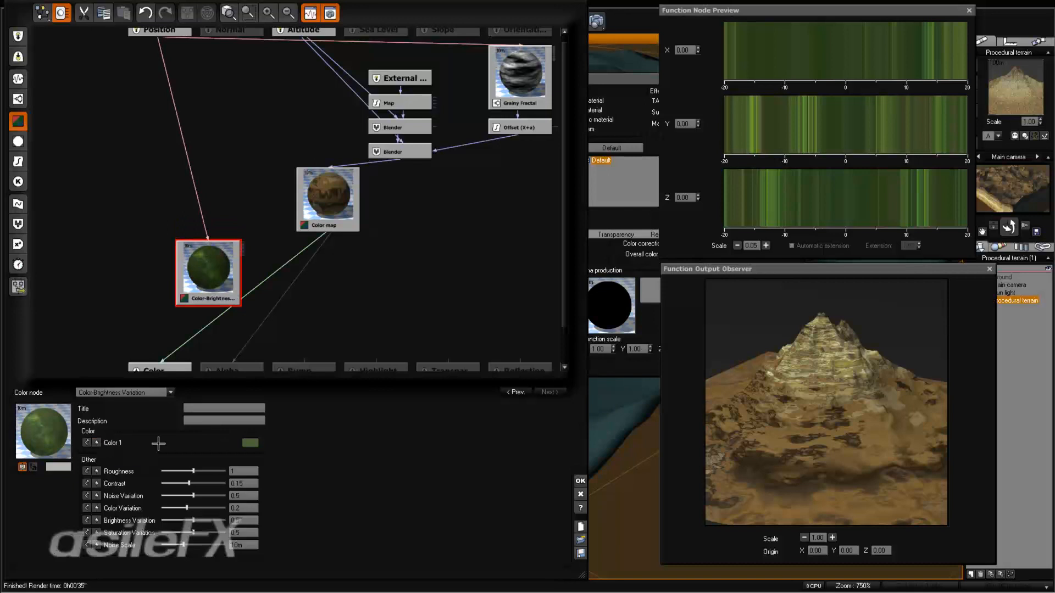
{"action": "left_click", "coordinate": [98, 443]}
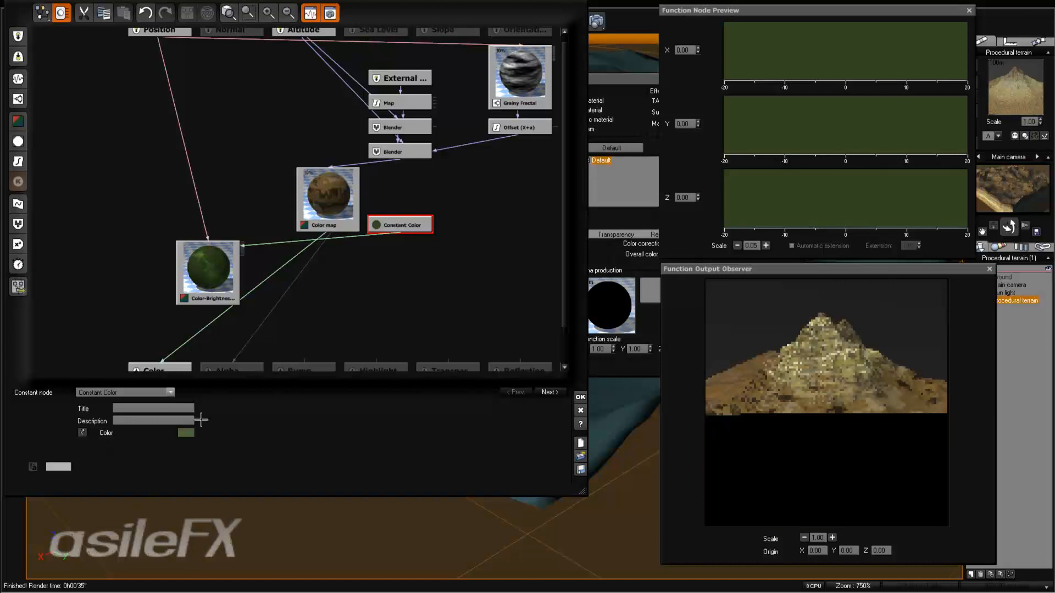
{"action": "left_click", "coordinate": [394, 255]}
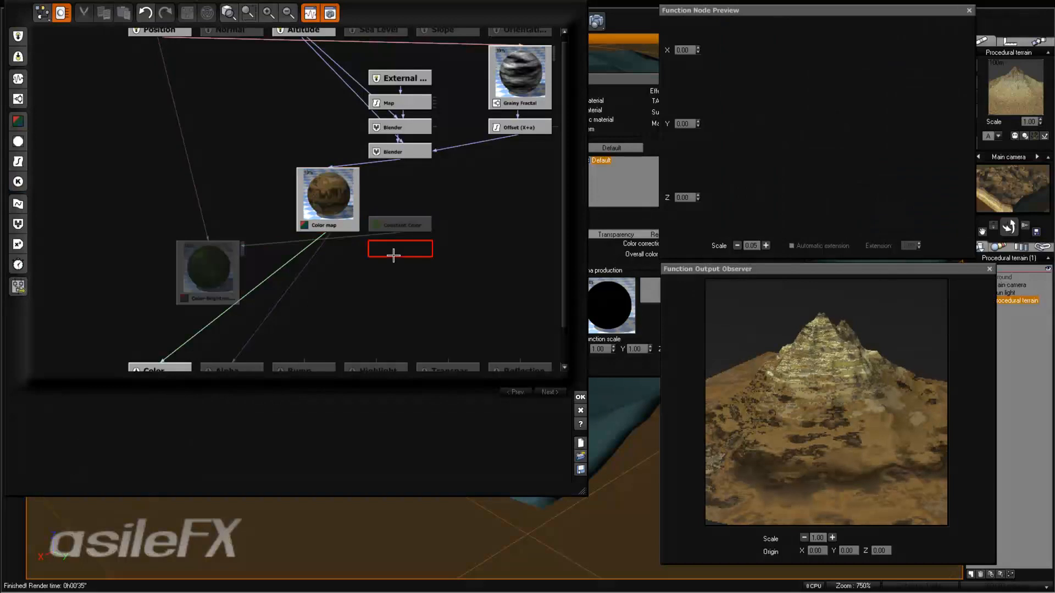
{"action": "left_click_drag", "start_coordinate": [400, 233], "coordinate": [329, 233]}
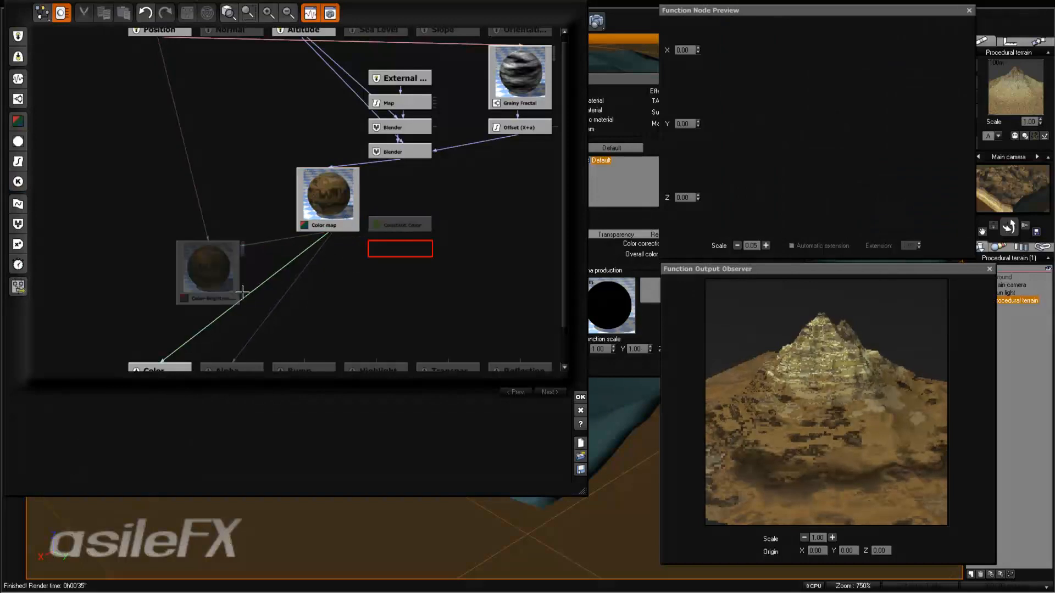
{"action": "left_click_drag", "start_coordinate": [208, 270], "coordinate": [184, 272]}
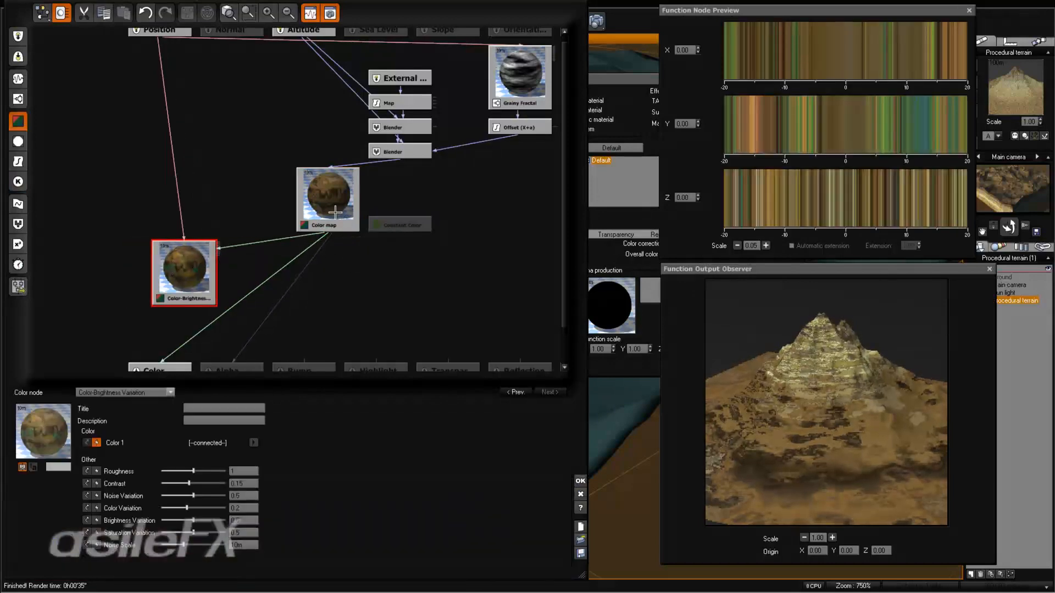
Step: Delete the unused Constant Color node and feed the Color output from the Color-Brightness Variation node, aligned above it
{"action": "left_click", "coordinate": [335, 213]}
{"action": "left_click", "coordinate": [412, 223]}
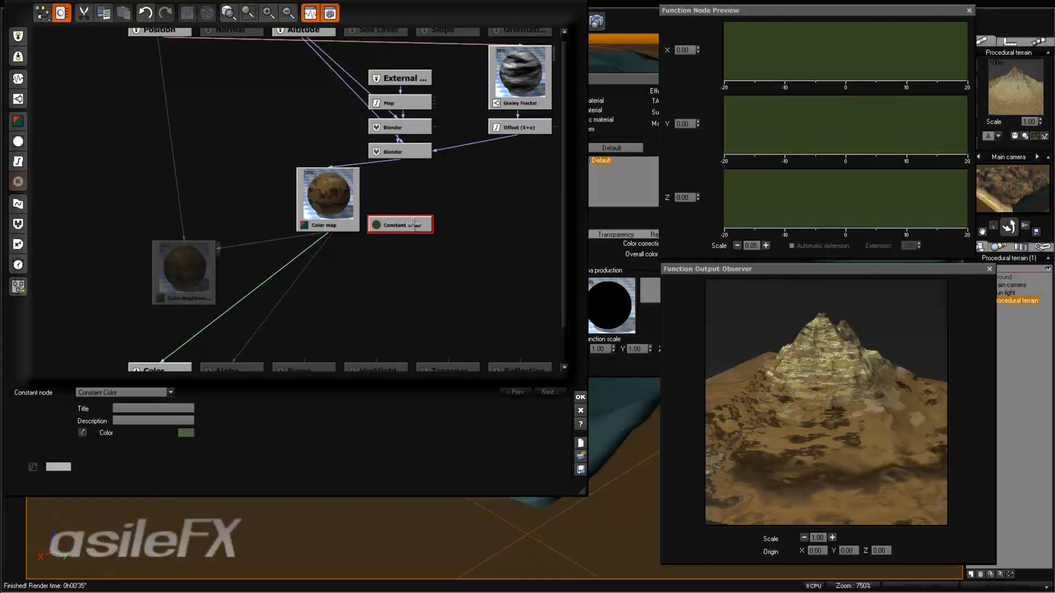
{"action": "key", "text": "Delete"}
{"action": "left_click", "coordinate": [191, 266]}
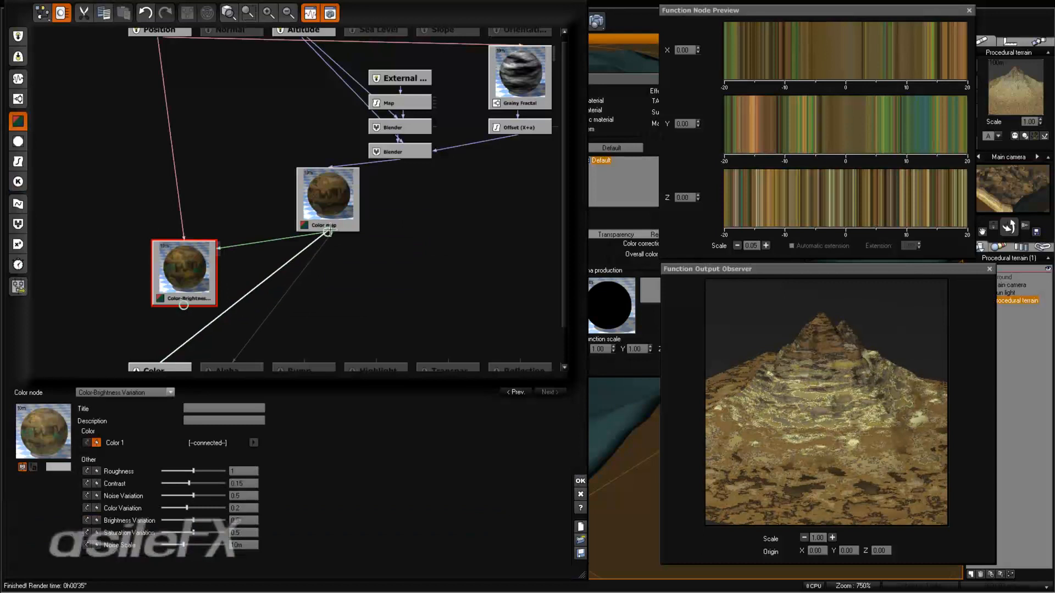
{"action": "left_click_drag", "start_coordinate": [200, 292], "coordinate": [175, 292]}
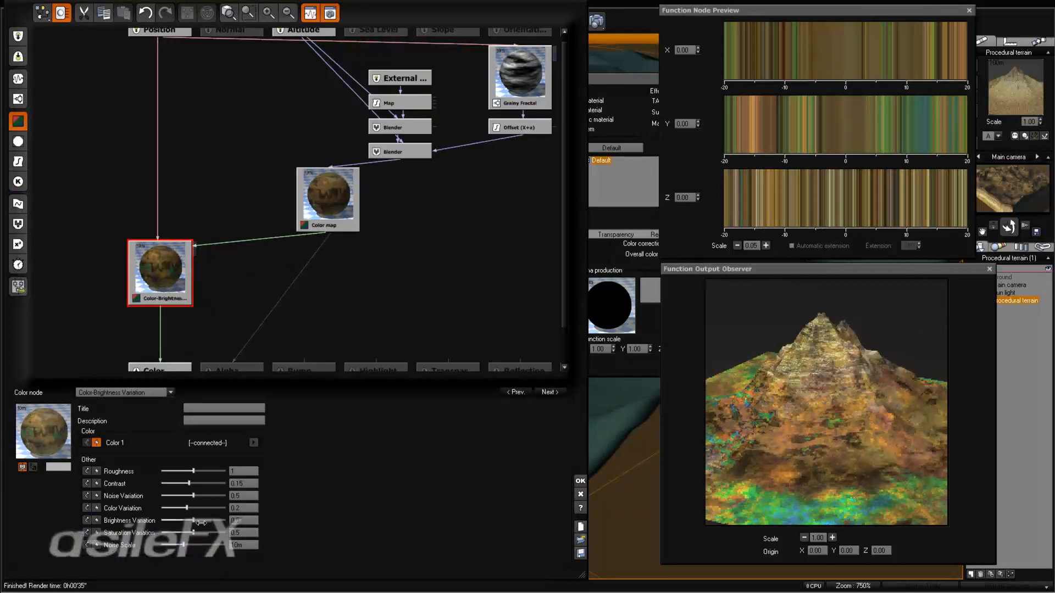
Step: Set Color Variation to about 0.062, Saturation Variation to about 0.129 and Noise Scale to about 10.68 m, raise Noise Variation, and accept the function
{"action": "left_click_drag", "start_coordinate": [196, 509], "coordinate": [174, 508]}
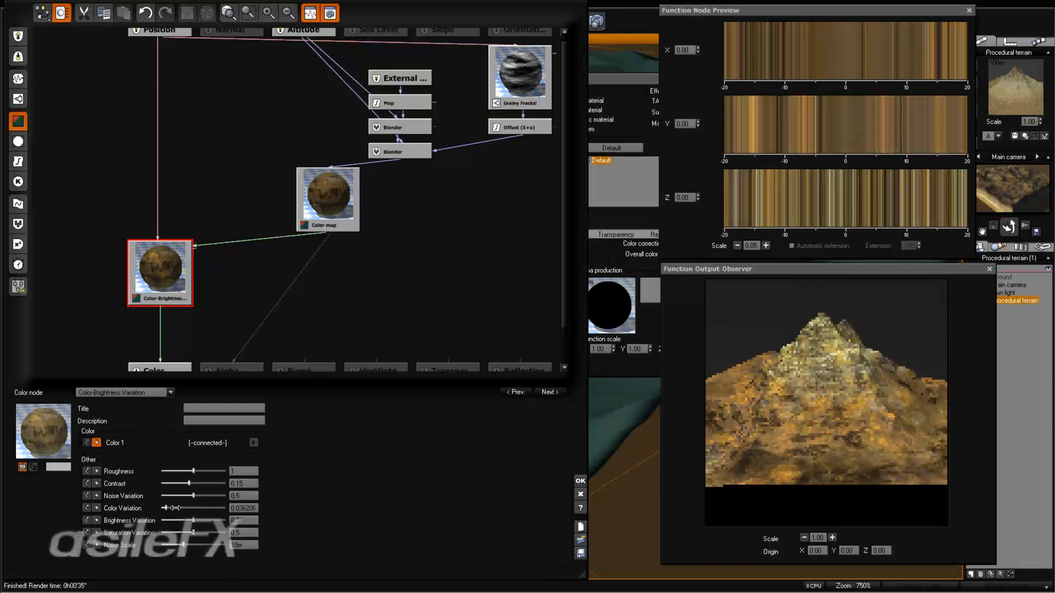
{"action": "left_click", "coordinate": [174, 509]}
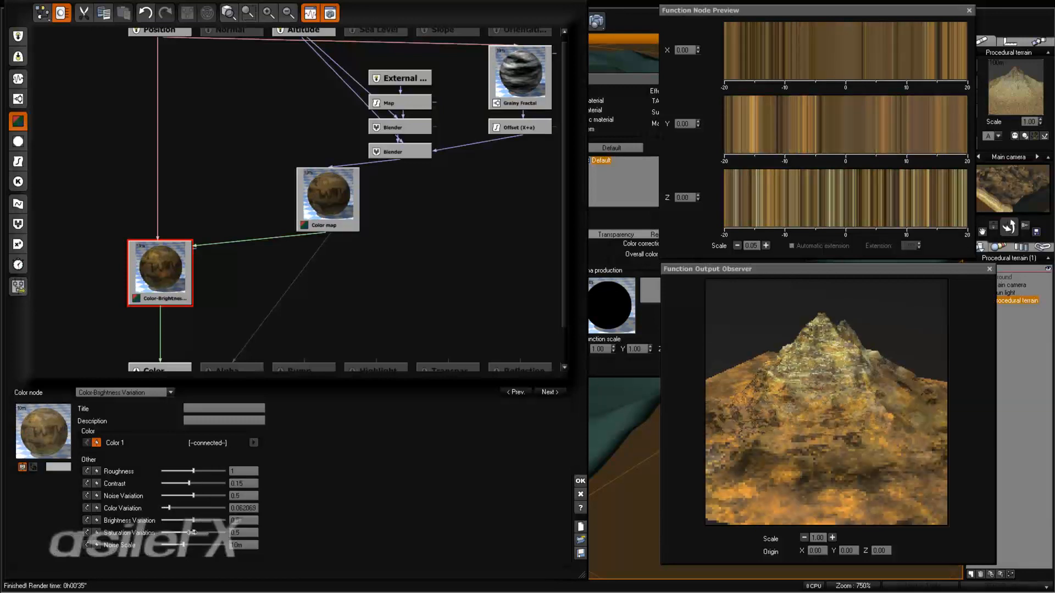
{"action": "left_click_drag", "start_coordinate": [193, 533], "coordinate": [173, 530]}
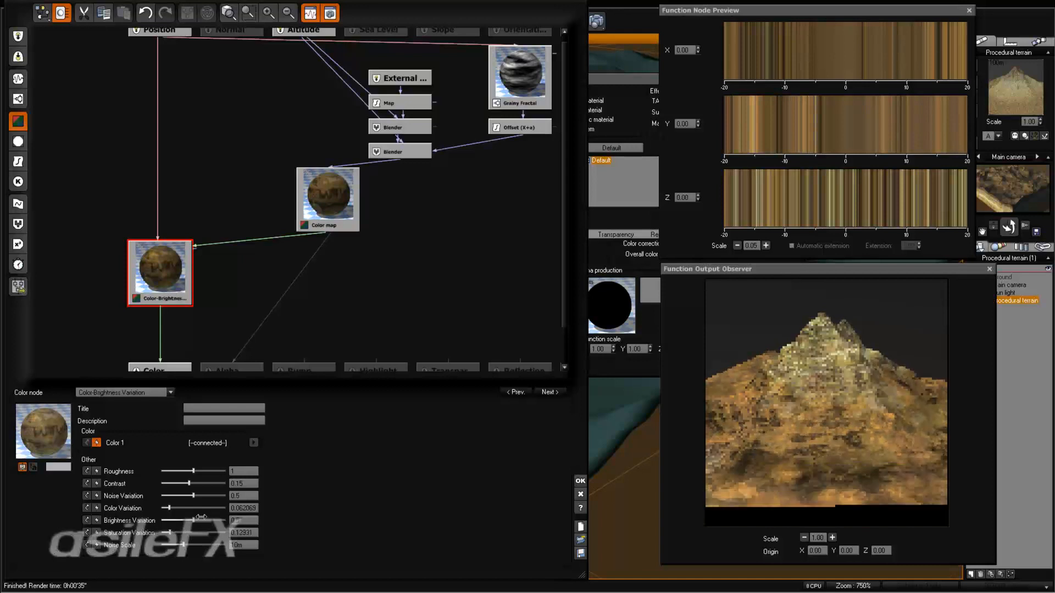
{"action": "mouse_move", "coordinate": [181, 544]}
{"action": "left_mouse_down"}
{"action": "mouse_move", "coordinate": [207, 544]}
{"action": "mouse_move", "coordinate": [195, 543]}
{"action": "left_mouse_up"}
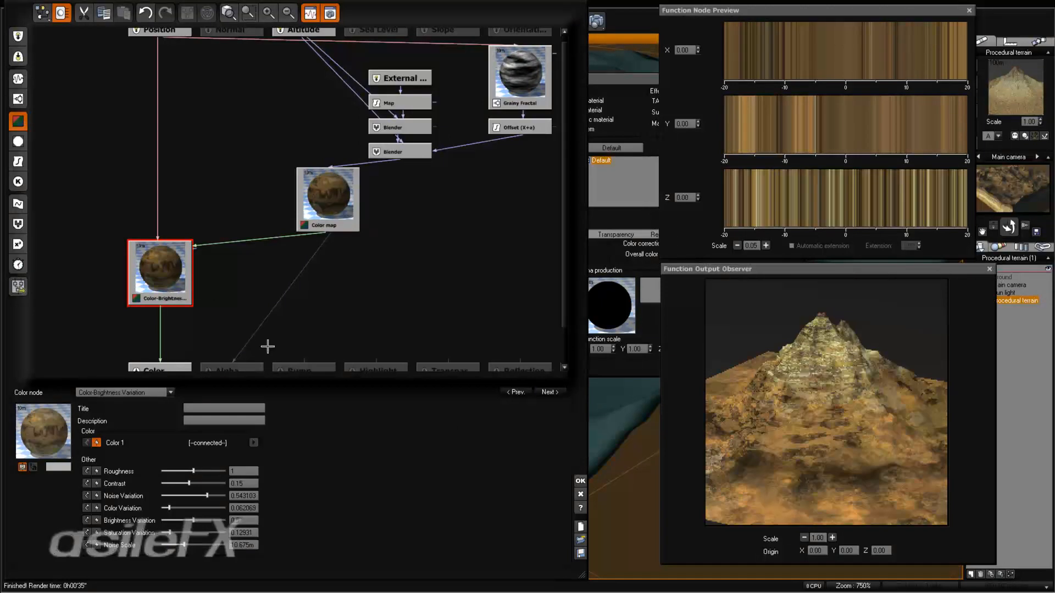
{"action": "left_click", "coordinate": [580, 481]}
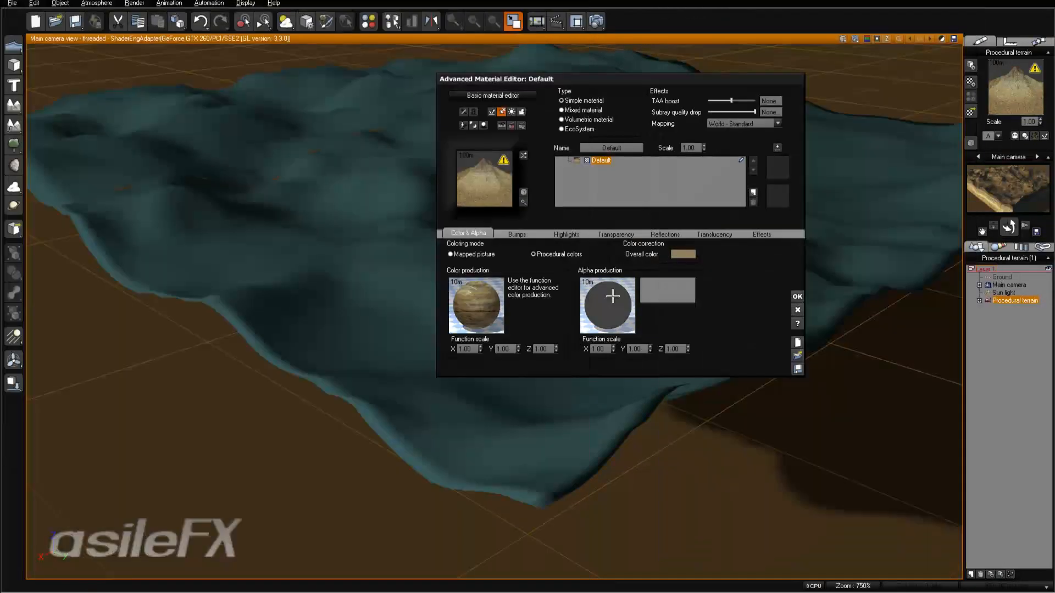
Step: Render the terrain to check the strata coloring and reopen the material's color production function for editing
{"action": "left_click", "coordinate": [596, 21]}
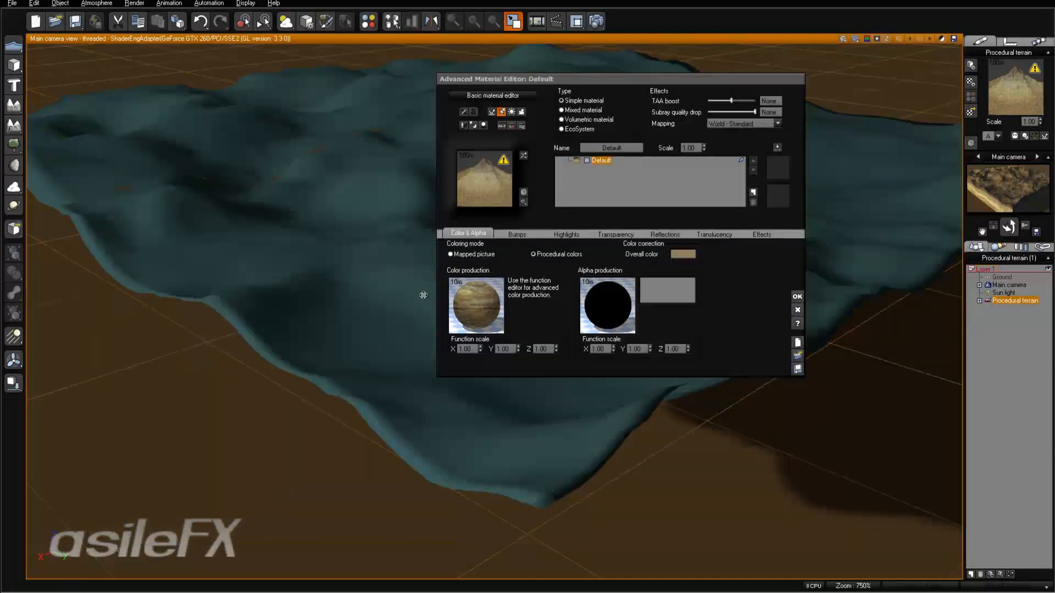
{"action": "right_click", "coordinate": [448, 297]}
{"action": "left_click", "coordinate": [495, 312]}
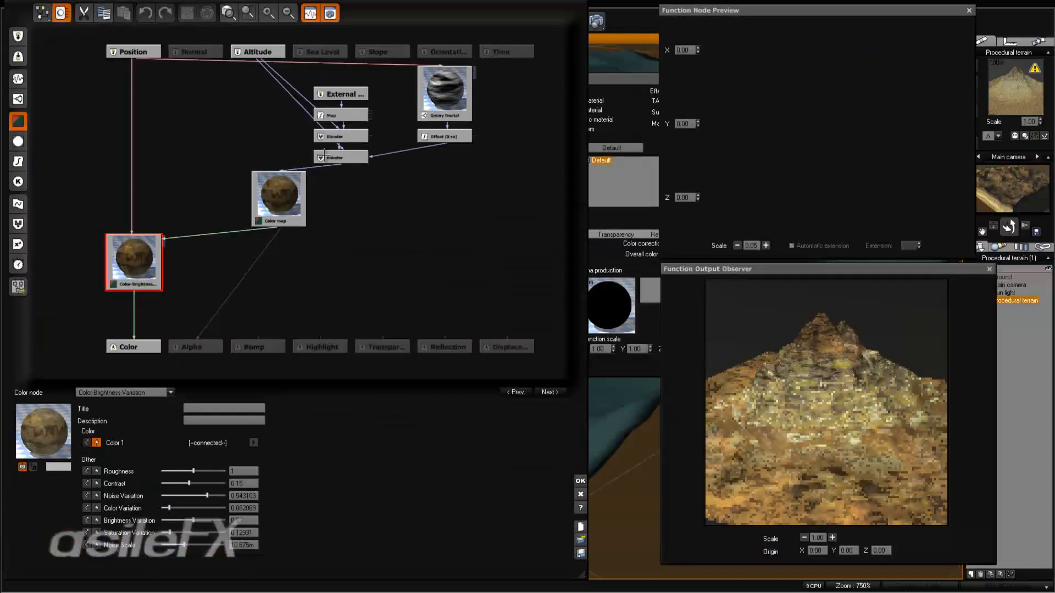
Step: Move the lower Blender down and try the Max, Subtract and Multiply combination modes on it
{"action": "left_click", "coordinate": [324, 156]}
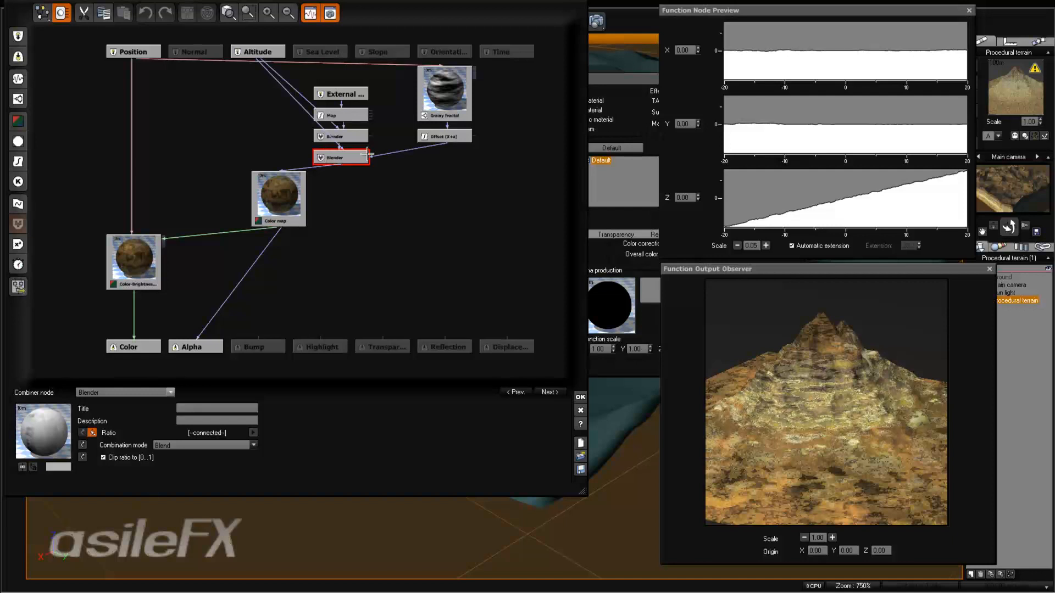
{"action": "left_click_drag", "start_coordinate": [354, 155], "coordinate": [347, 180]}
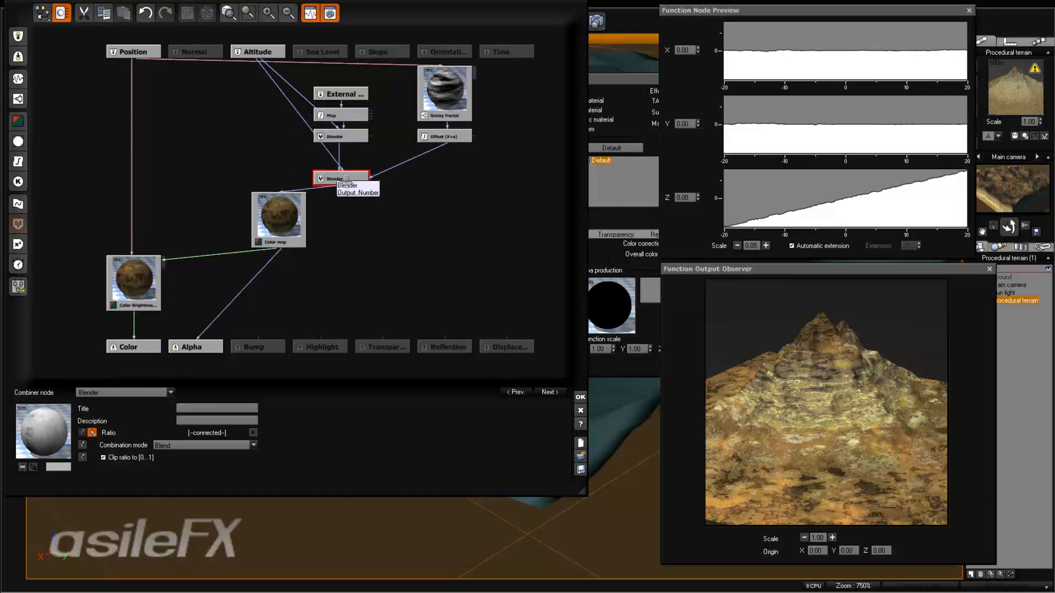
{"action": "left_click", "coordinate": [219, 445]}
{"action": "left_click", "coordinate": [214, 455]}
{"action": "left_click", "coordinate": [214, 443]}
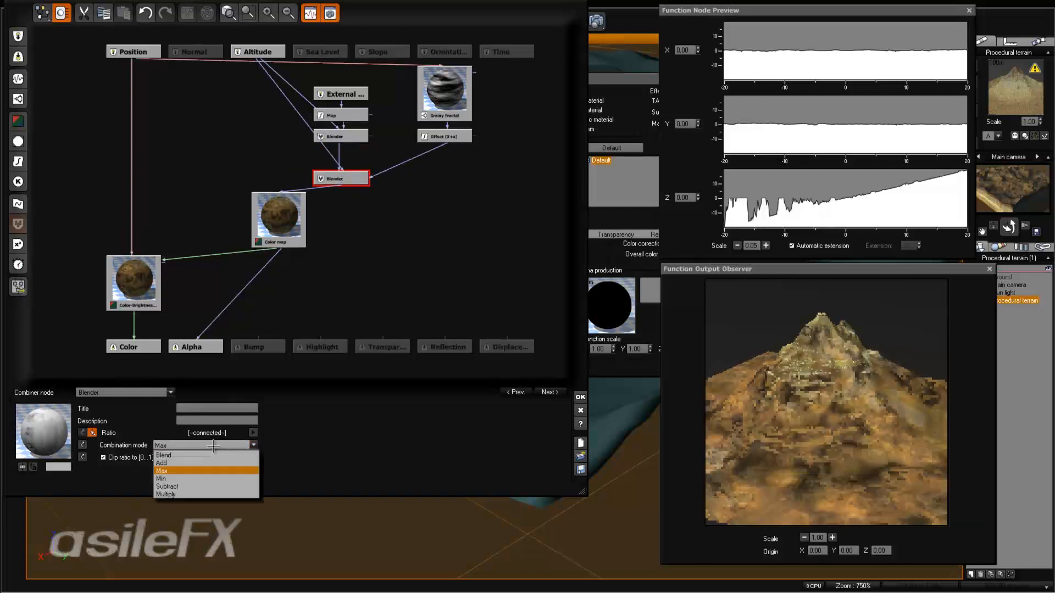
{"action": "left_click", "coordinate": [215, 469]}
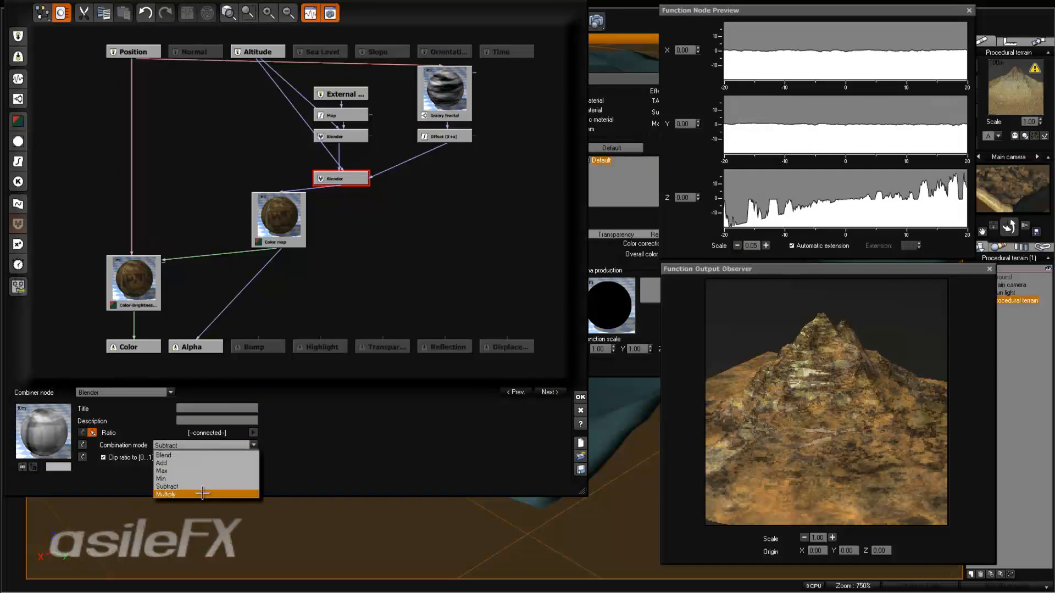
{"action": "left_click", "coordinate": [203, 494]}
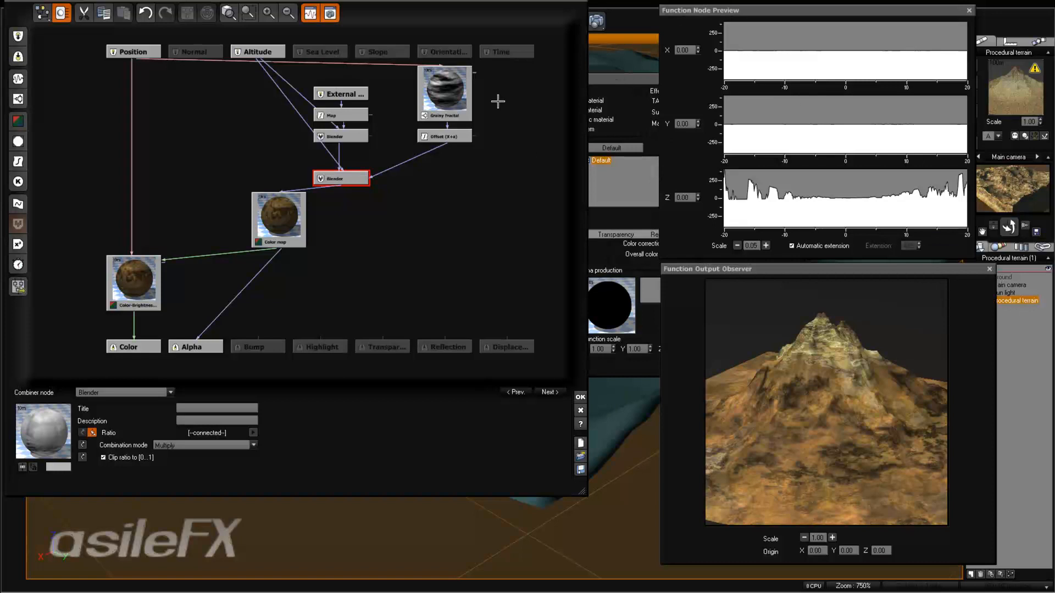
Step: Set the Grainy Fractal's Z wavelength to 0.2
{"action": "left_click", "coordinate": [448, 92]}
{"action": "left_click", "coordinate": [240, 455]}
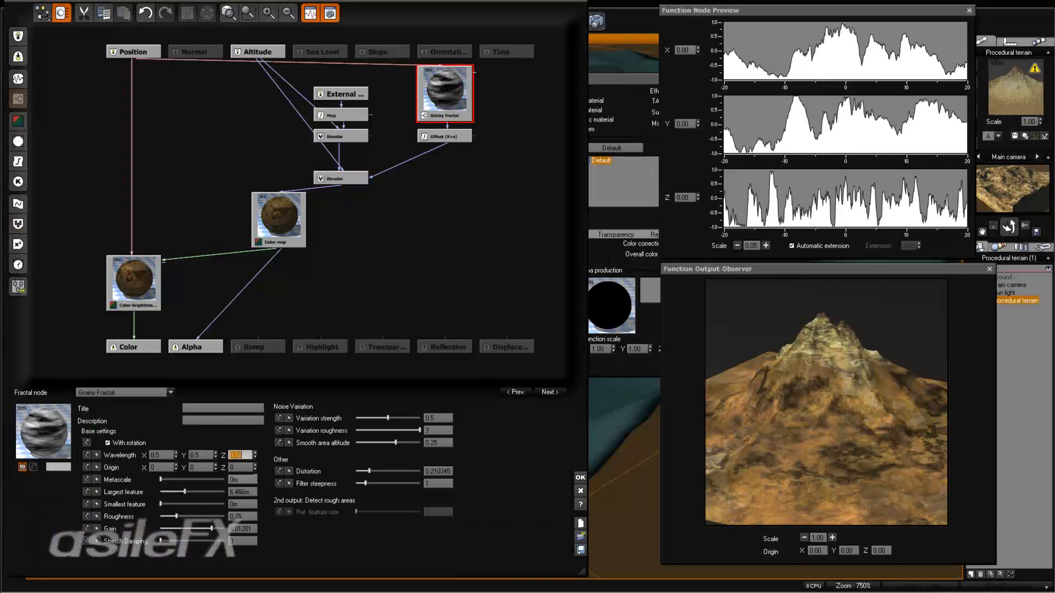
{"action": "type", "text": "0.2"}
{"action": "key", "text": "Return"}
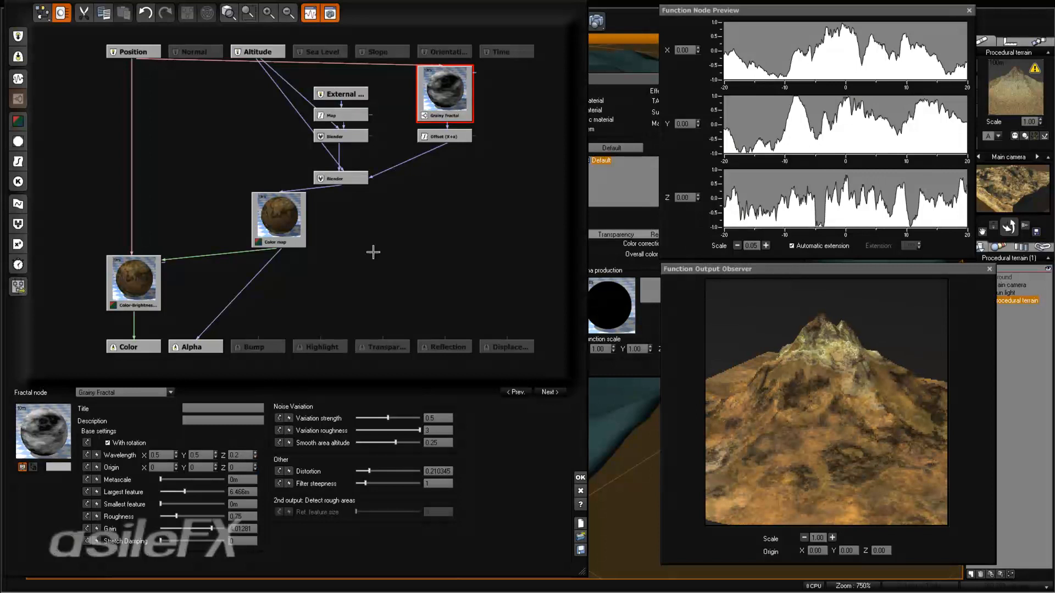
Step: Inspect the Color map and lower Blender outputs, render the terrain with the current function, and close the render display
{"action": "left_click", "coordinate": [289, 217]}
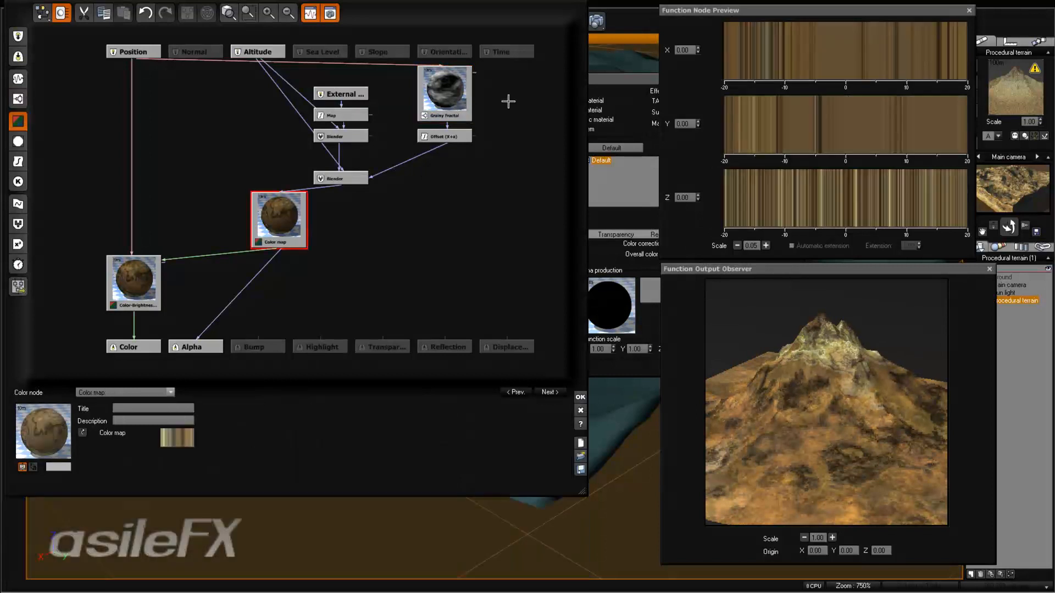
{"action": "left_click", "coordinate": [341, 175]}
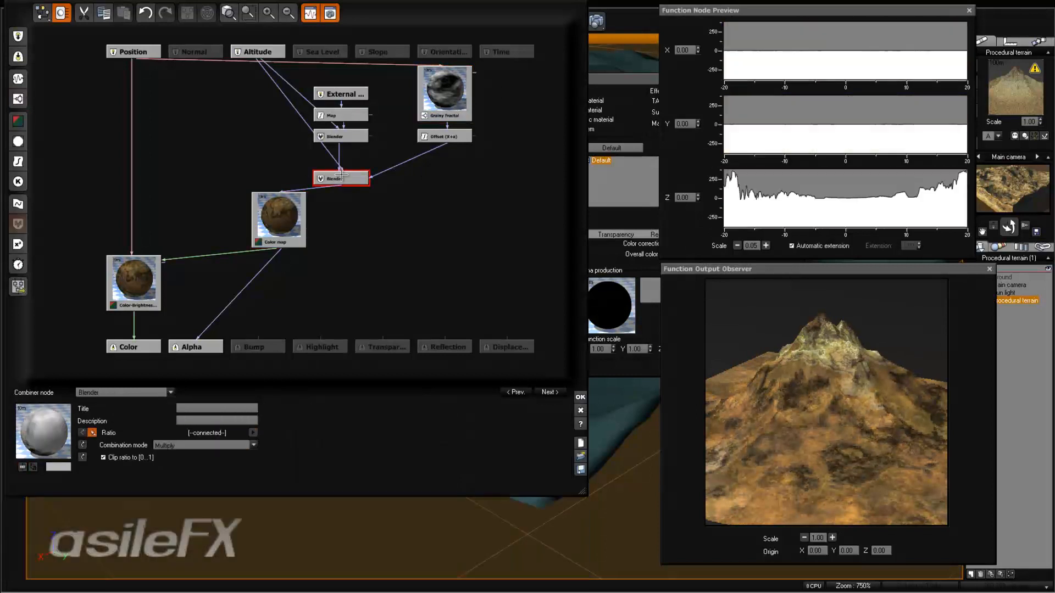
{"action": "left_click", "coordinate": [596, 21]}
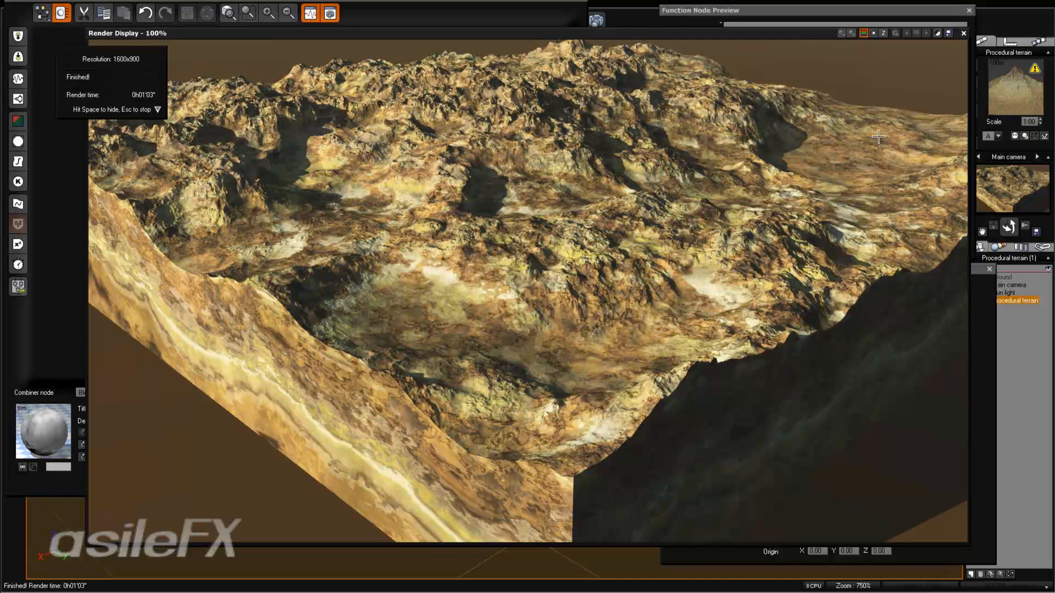
{"action": "left_click", "coordinate": [962, 34]}
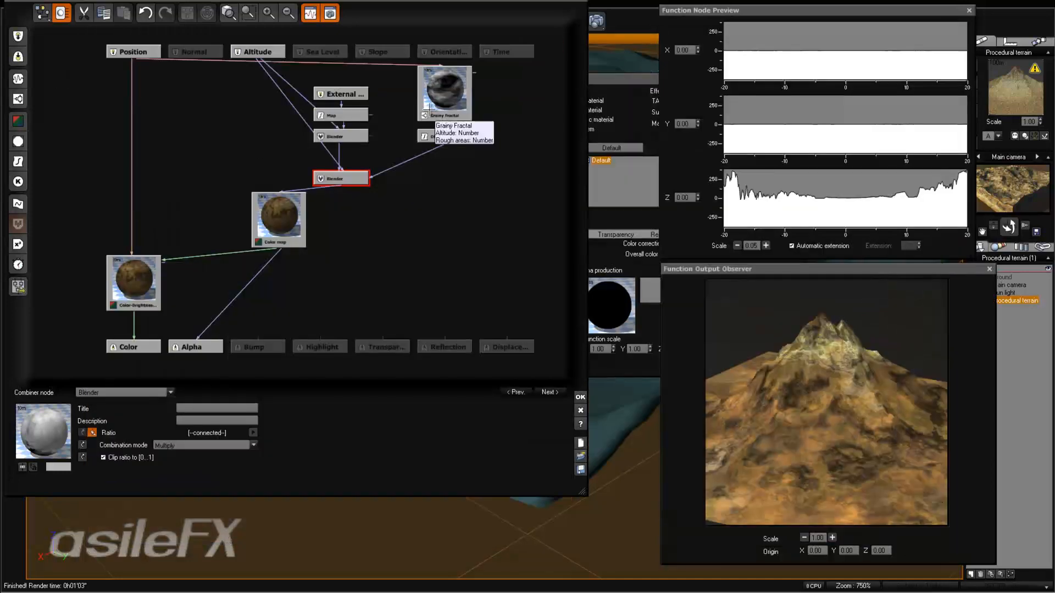
Step: Try the Add combination mode on the lower Blender and return it to Blend
{"action": "left_click", "coordinate": [437, 94]}
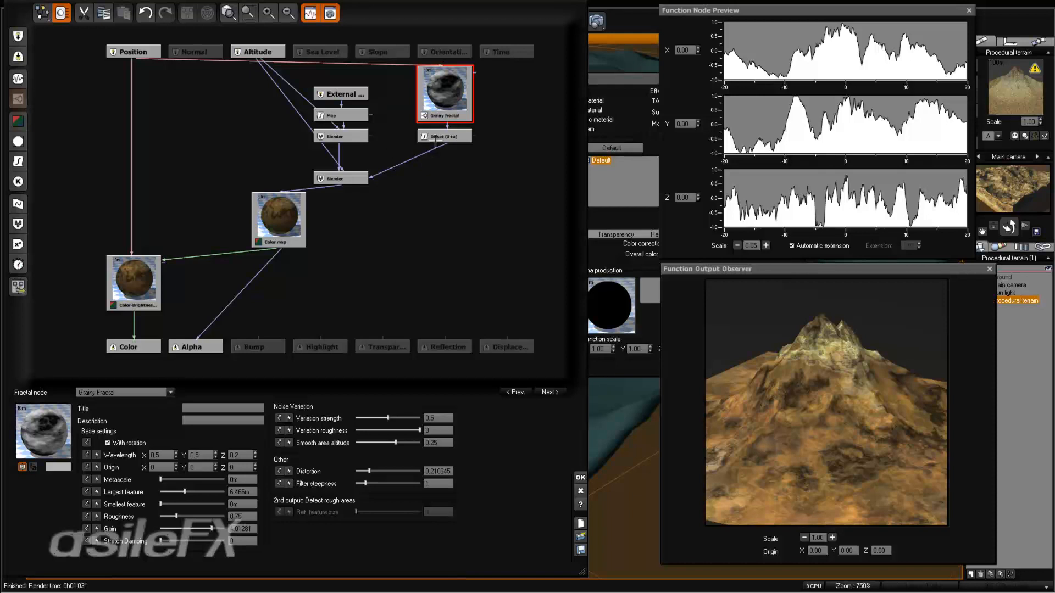
{"action": "left_click", "coordinate": [355, 174]}
{"action": "left_click", "coordinate": [189, 445]}
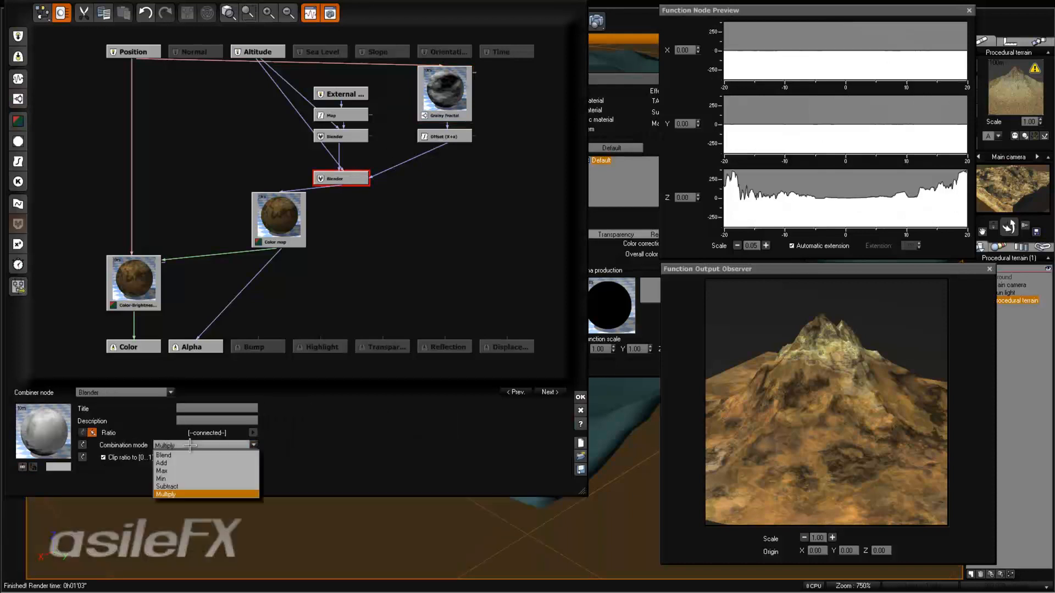
{"action": "left_click", "coordinate": [188, 463]}
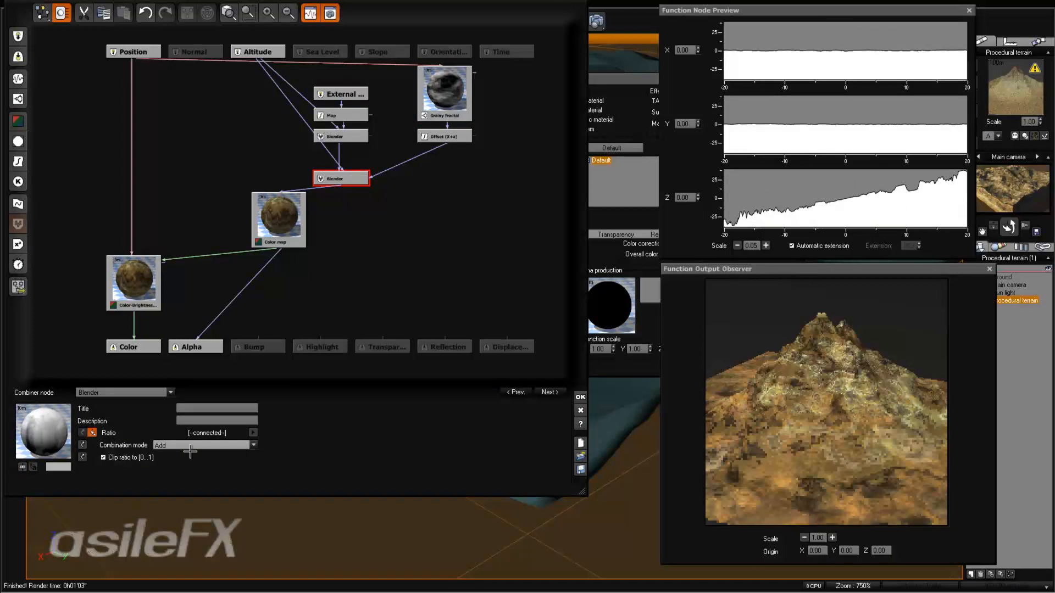
{"action": "left_click", "coordinate": [190, 446]}
{"action": "left_click", "coordinate": [189, 455]}
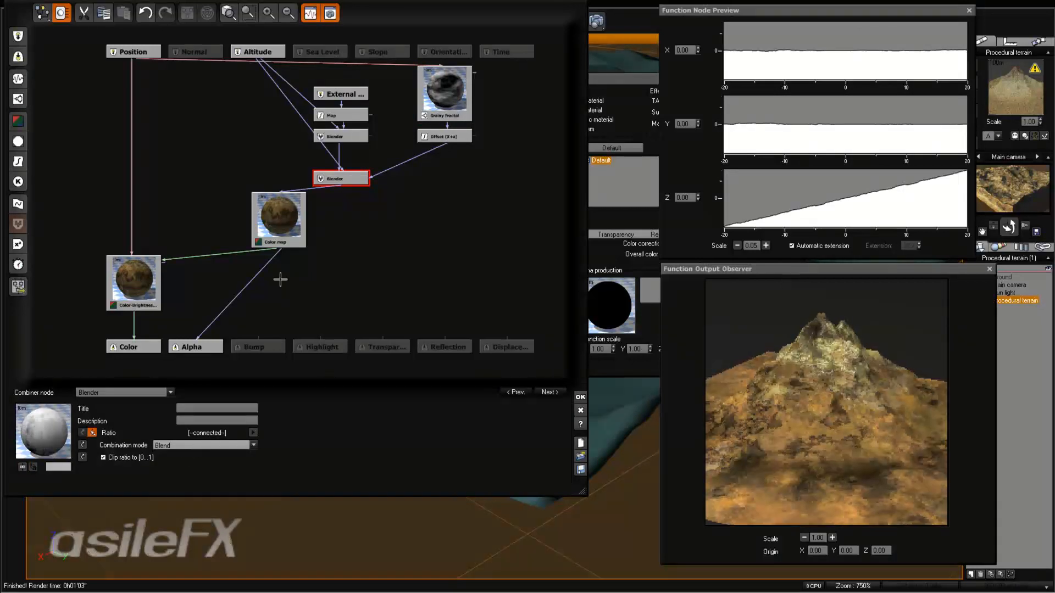
Step: Place the lower Blender back directly under the first one and connect the Bump output to it
{"action": "left_click", "coordinate": [139, 267]}
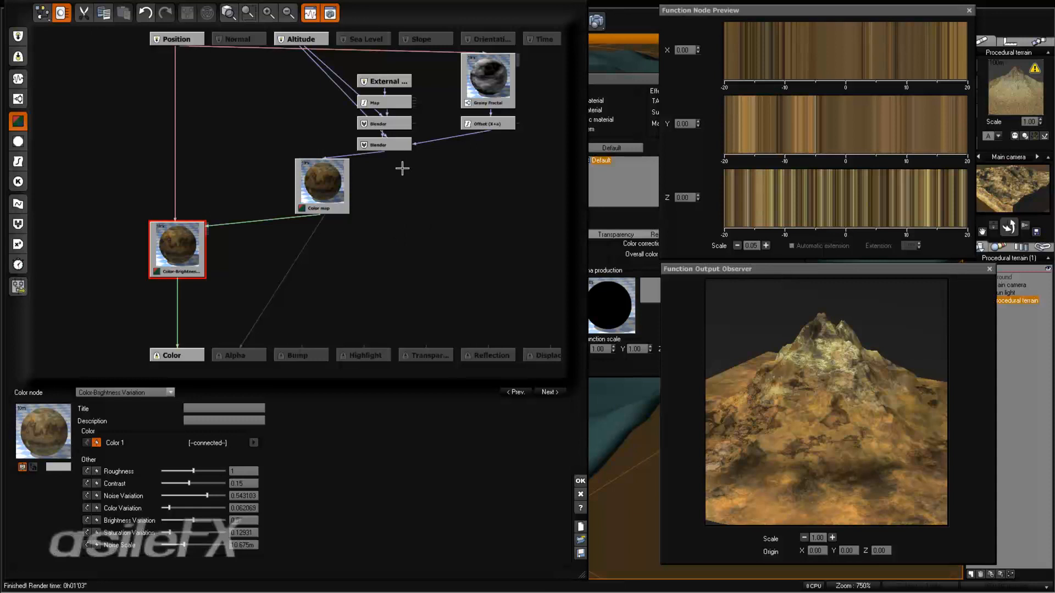
{"action": "left_click", "coordinate": [390, 142]}
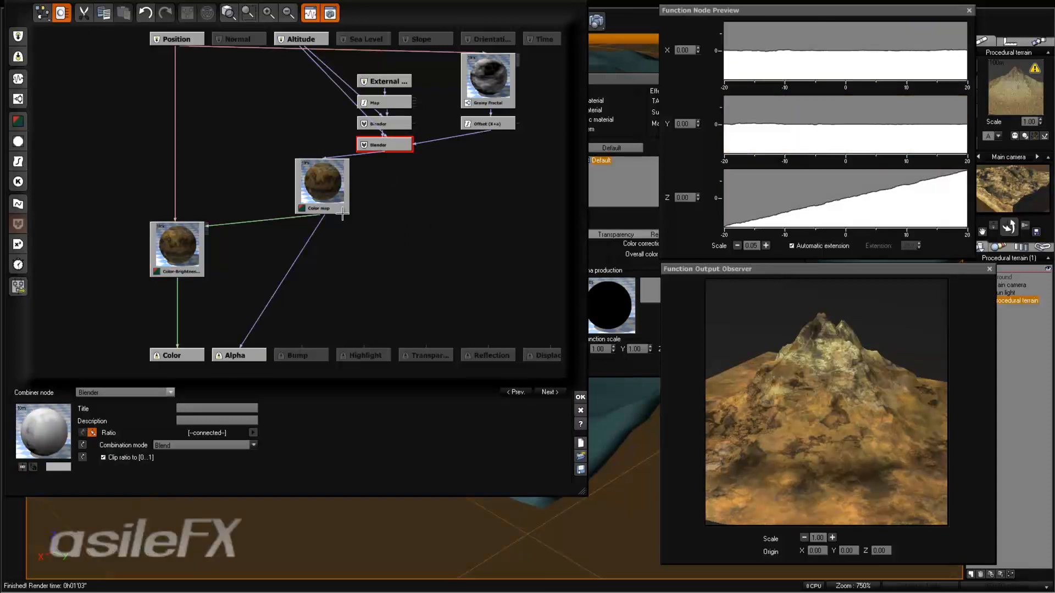
{"action": "left_click", "coordinate": [182, 251]}
{"action": "left_click", "coordinate": [408, 290]}
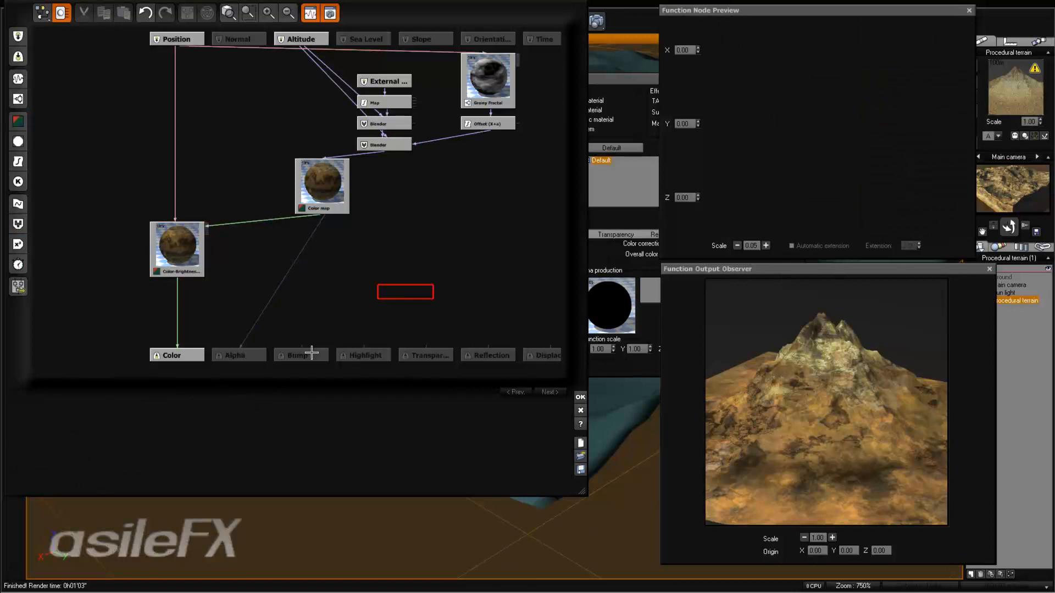
{"action": "left_click_drag", "start_coordinate": [302, 345], "coordinate": [394, 165]}
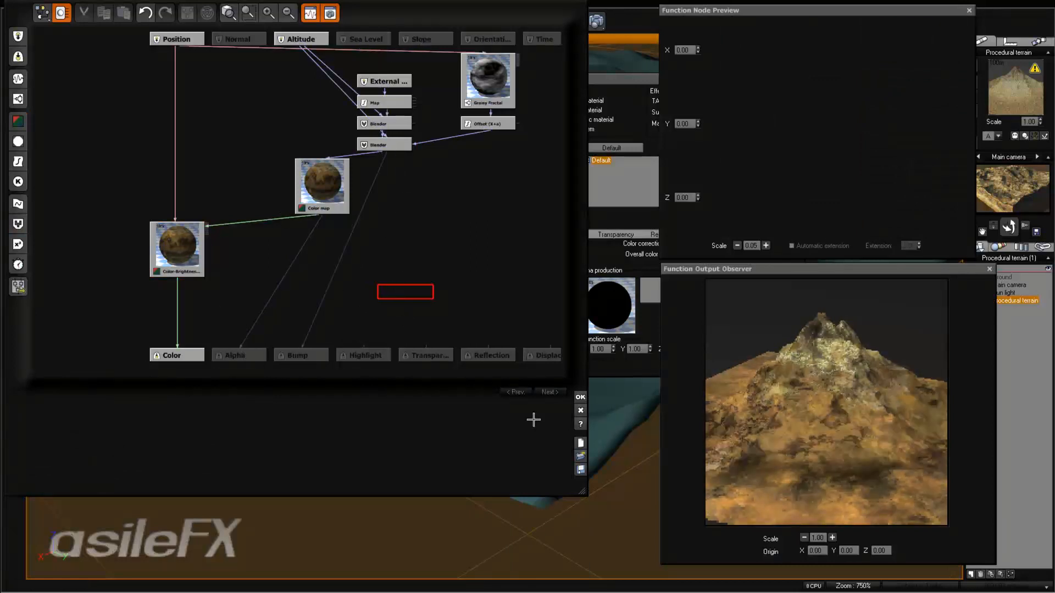
Step: Set the Grainy Fractal's metascale to about 34.96 m and accept the function
{"action": "left_click", "coordinate": [470, 98]}
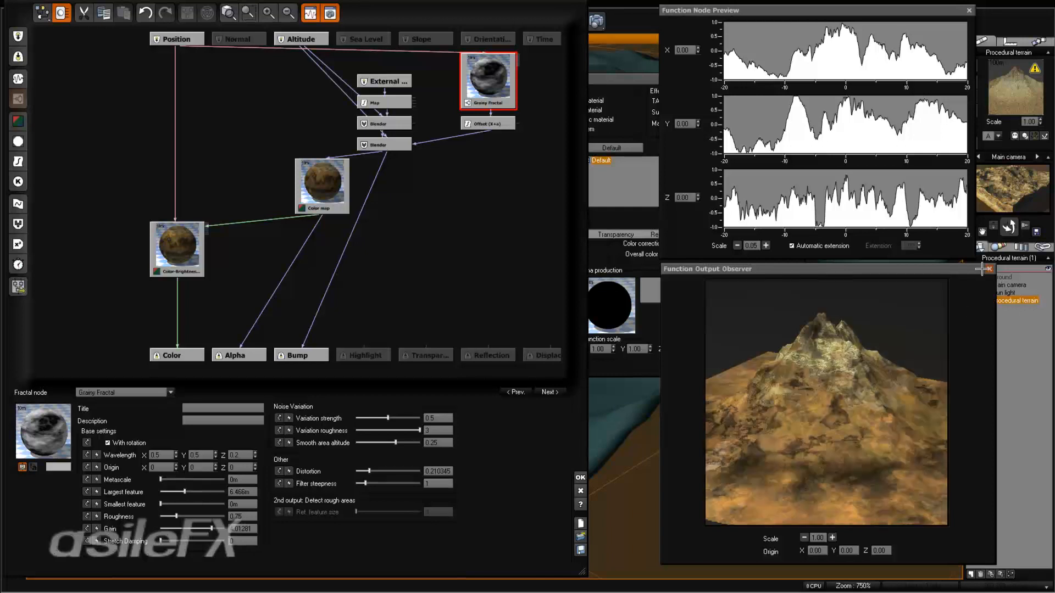
{"action": "left_click_drag", "start_coordinate": [169, 479], "coordinate": [221, 480]}
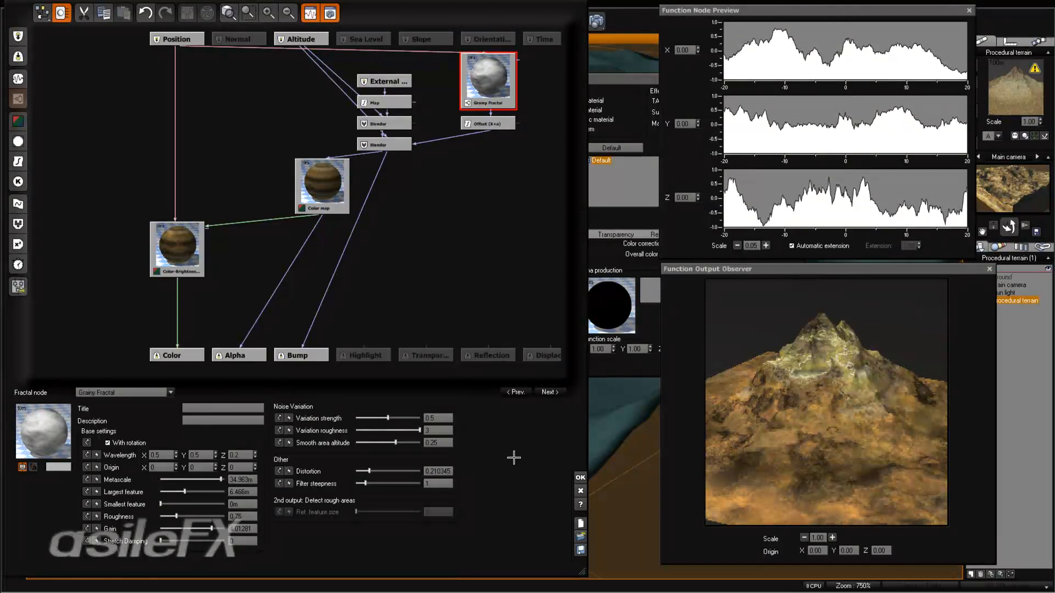
{"action": "left_click", "coordinate": [580, 477]}
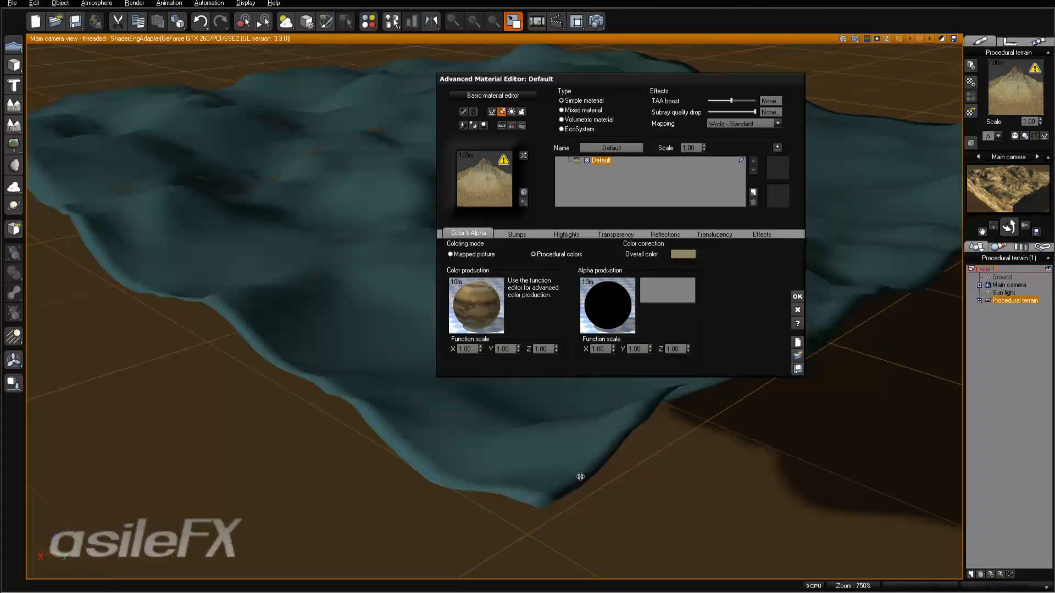
Step: Render the terrain with the new bump function and set the material's bump depth to 2
{"action": "left_click", "coordinate": [513, 233]}
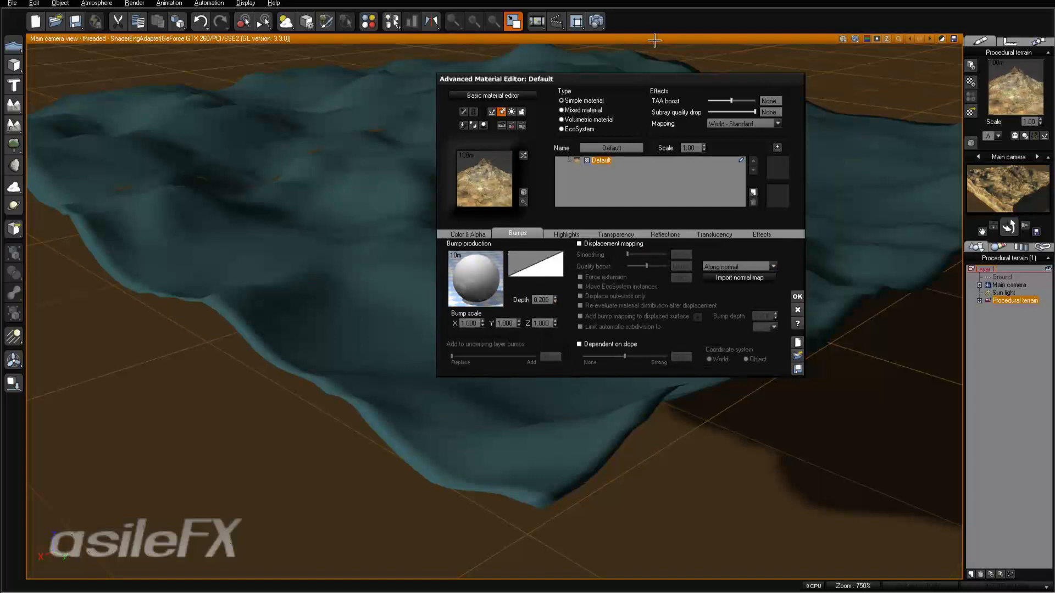
{"action": "middle_click_drag", "start_coordinate": [689, 60], "coordinate": [698, 54]}
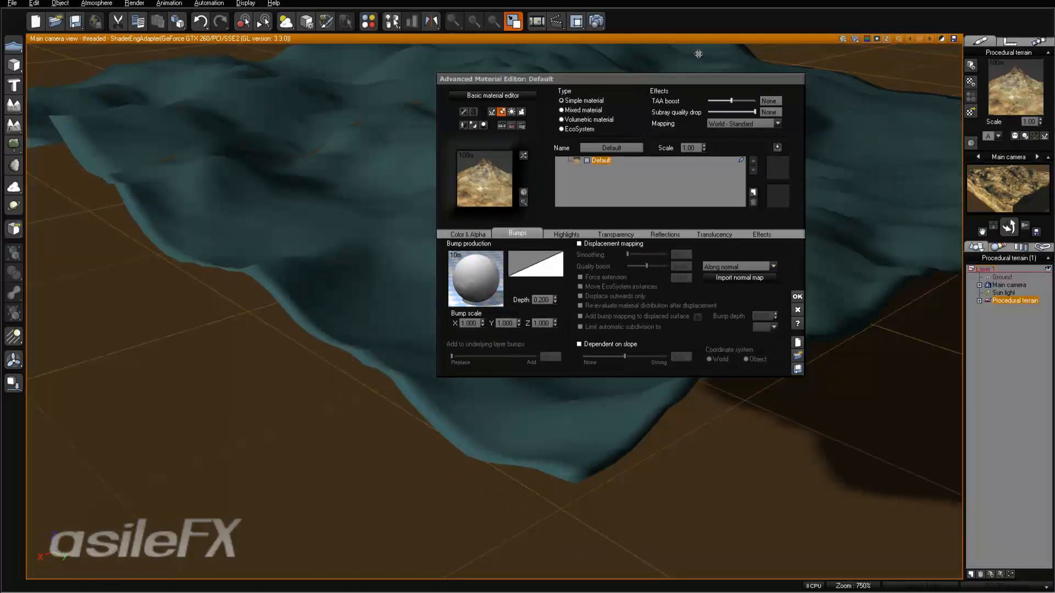
{"action": "left_click", "coordinate": [602, 24]}
{"action": "left_click", "coordinate": [544, 300]}
{"action": "type", "text": "2"}
{"action": "key", "text": "Return"}
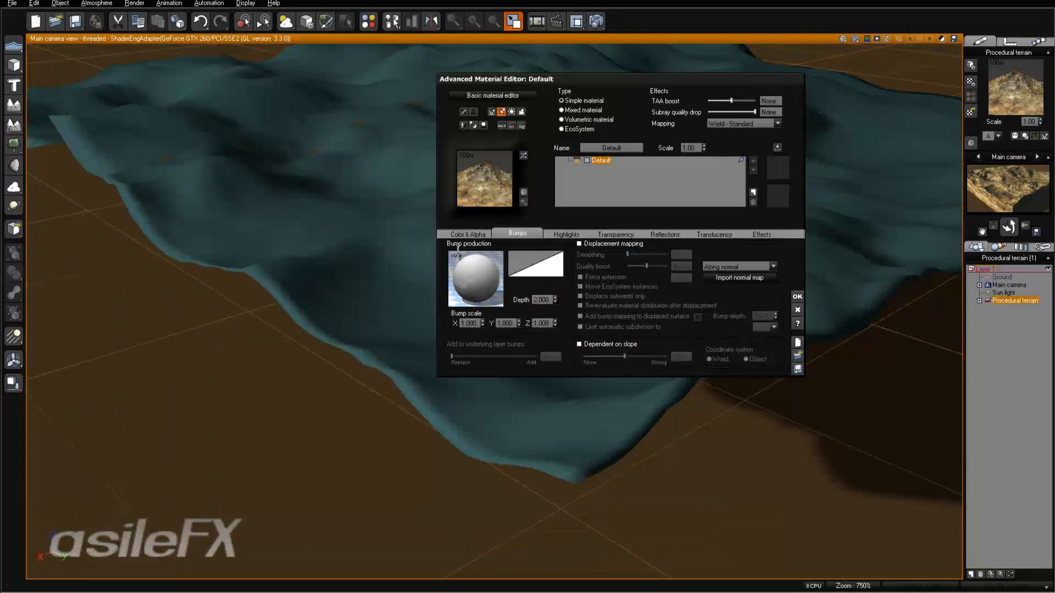
Step: Open the material's color production function for editing and move the Color map node closer to the Color-Brightness Variation node
{"action": "left_click", "coordinate": [468, 235]}
{"action": "right_click", "coordinate": [472, 288]}
{"action": "left_click", "coordinate": [514, 310]}
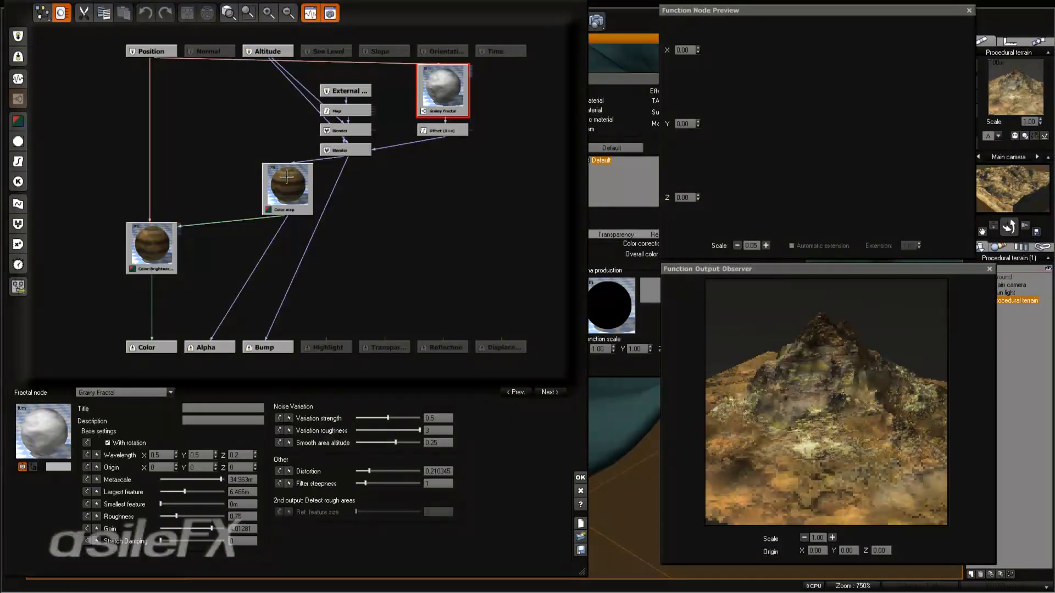
{"action": "left_click_drag", "start_coordinate": [286, 176], "coordinate": [209, 155]}
{"action": "left_click", "coordinate": [152, 252]}
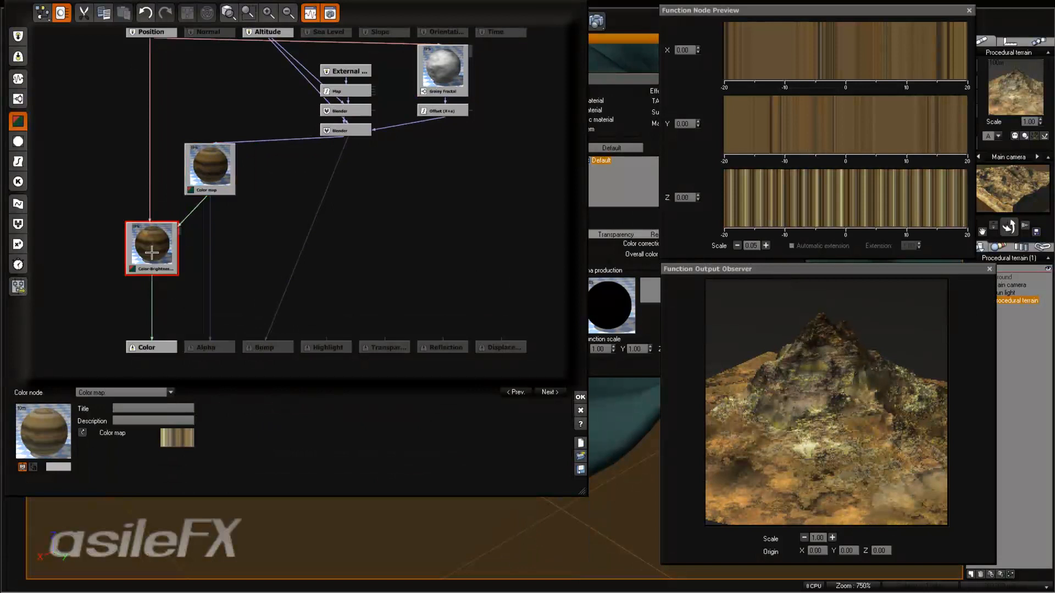
{"action": "left_click", "coordinate": [253, 197]}
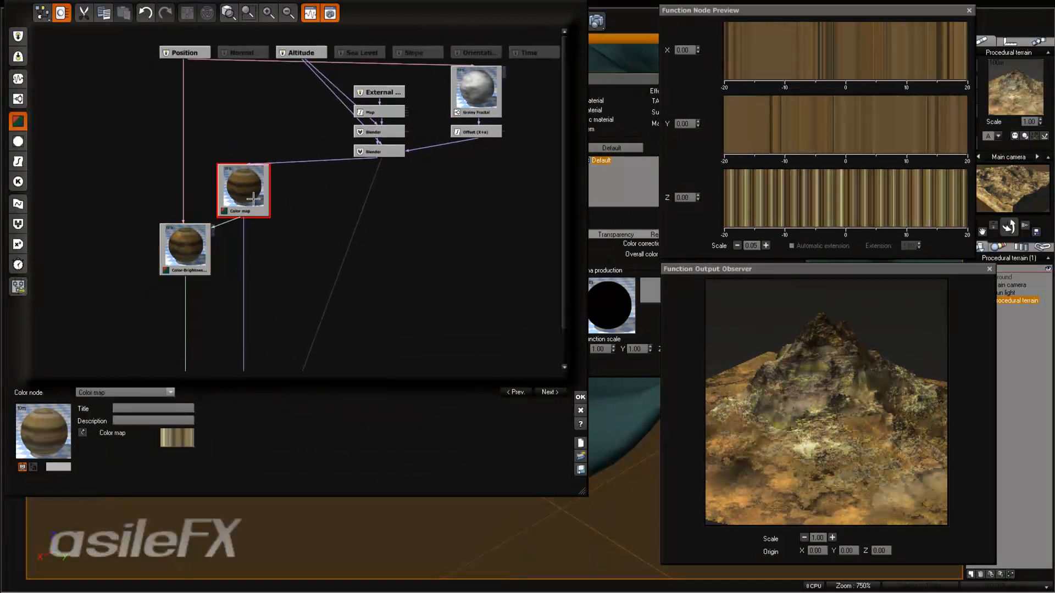
Step: Add a second Color map node beside the first and connect its input to the lower Blender
{"action": "left_click", "coordinate": [330, 203]}
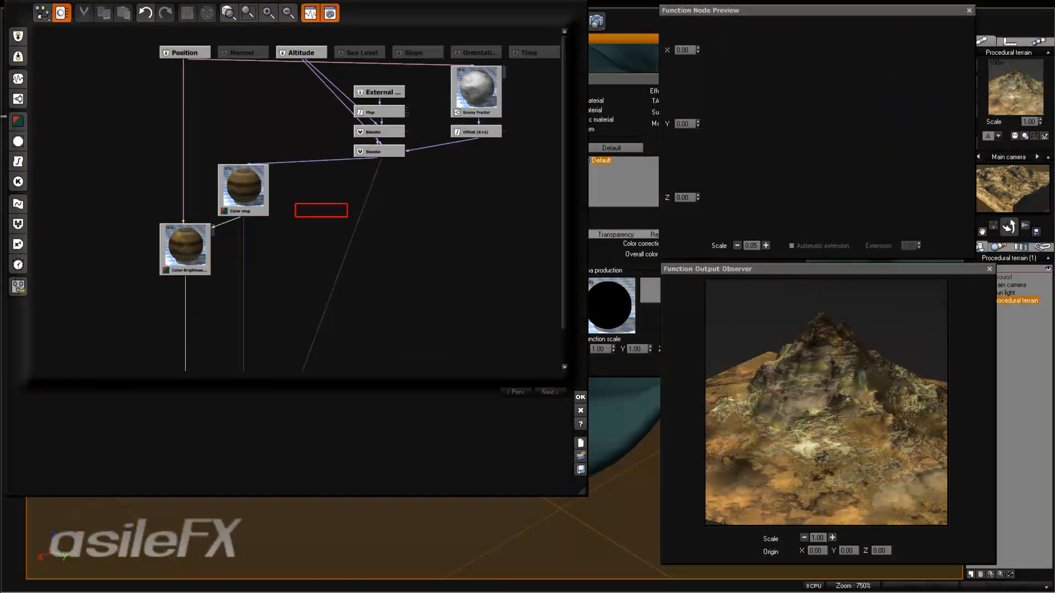
{"action": "left_click", "coordinate": [18, 121]}
{"action": "left_click_drag", "start_coordinate": [336, 211], "coordinate": [429, 225]}
{"action": "left_click", "coordinate": [256, 194]}
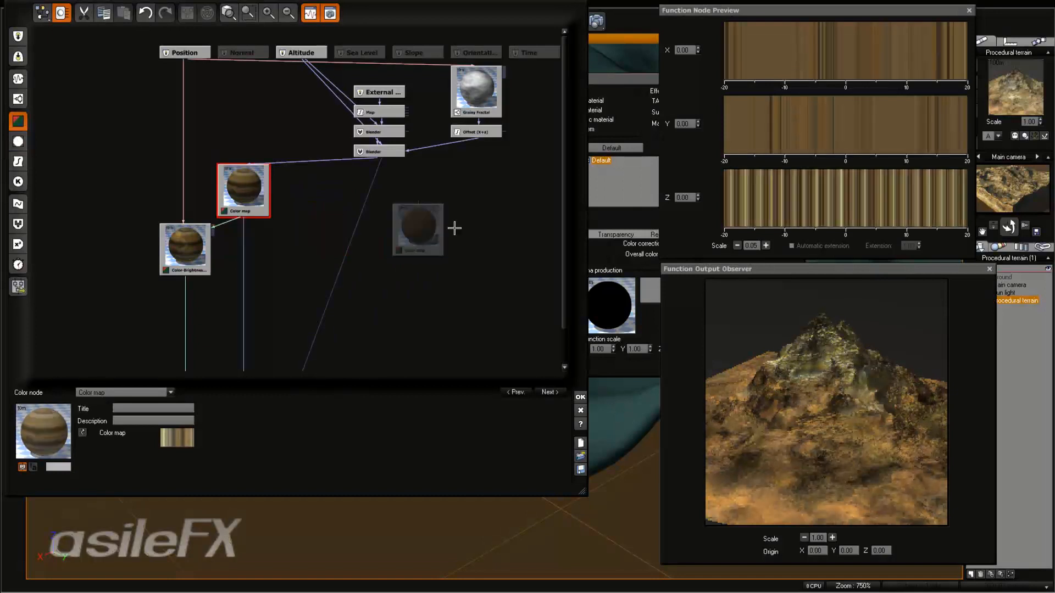
{"action": "left_click", "coordinate": [430, 230]}
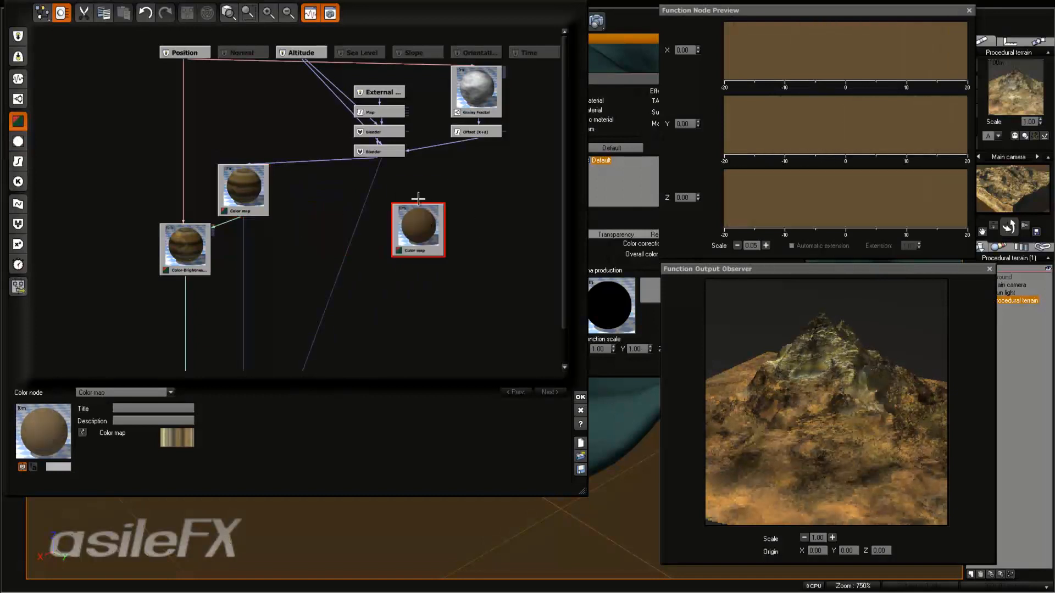
{"action": "left_click_drag", "start_coordinate": [418, 199], "coordinate": [380, 156]}
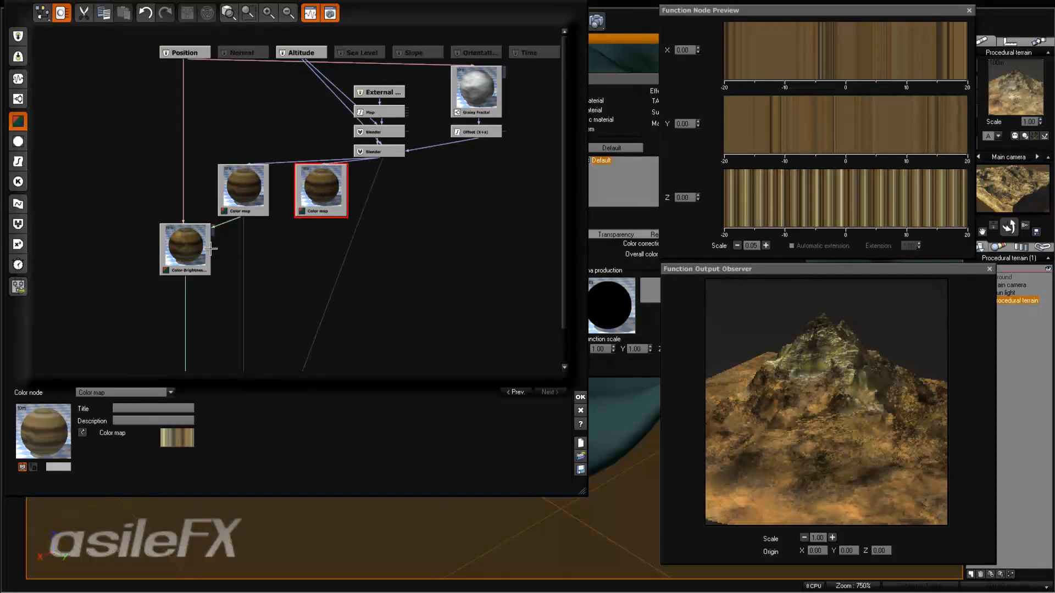
Step: Insert a Blender between the first Color map and the Color-Brightness Variation node, and connect the second Color map to it
{"action": "left_click_drag", "start_coordinate": [211, 248], "coordinate": [191, 317]}
{"action": "left_click", "coordinate": [232, 245]}
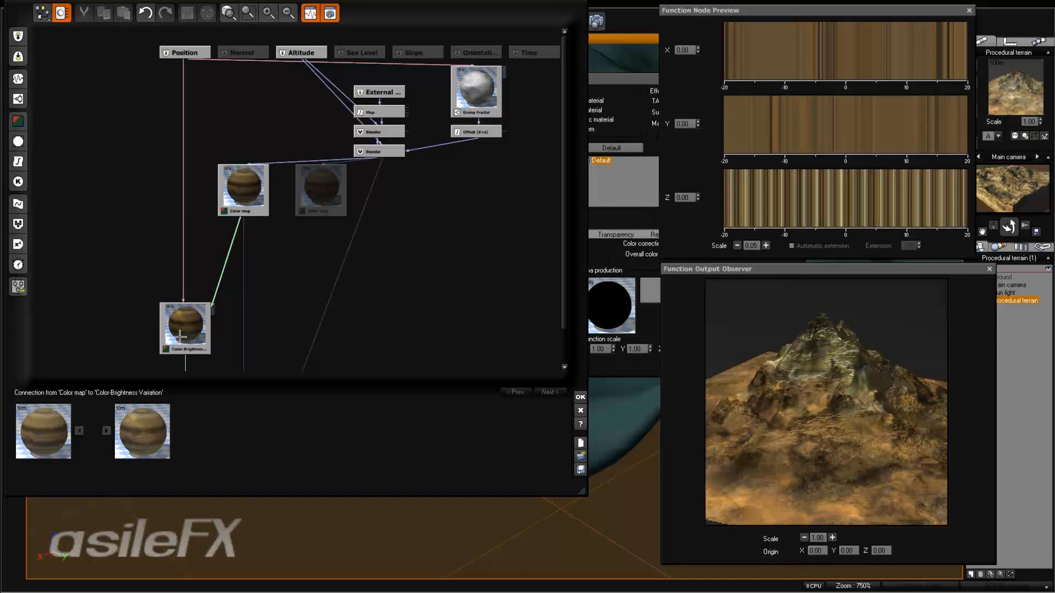
{"action": "left_click", "coordinate": [18, 224]}
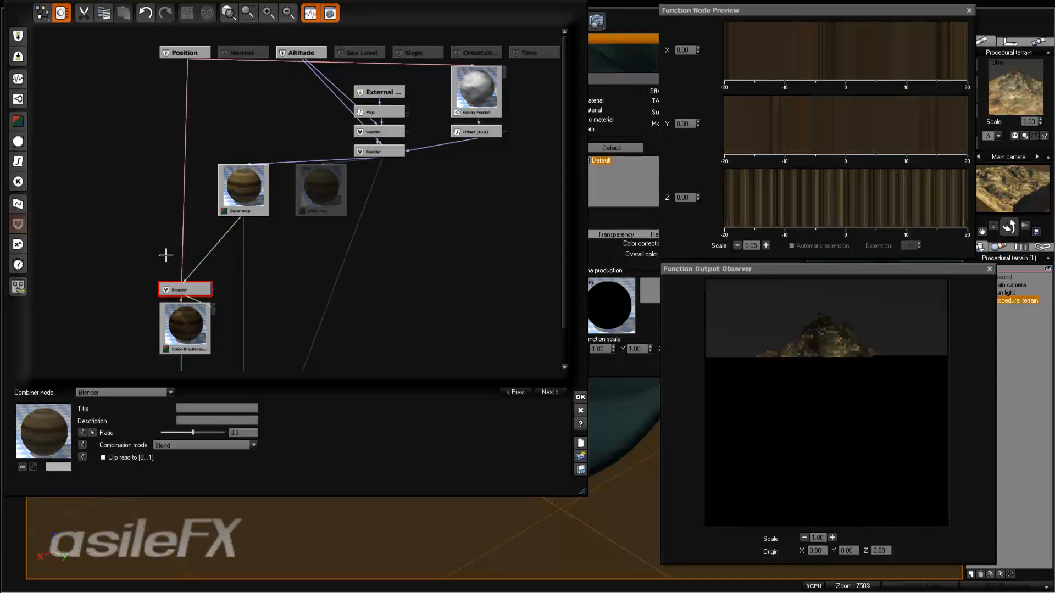
{"action": "left_click_drag", "start_coordinate": [189, 288], "coordinate": [286, 269]}
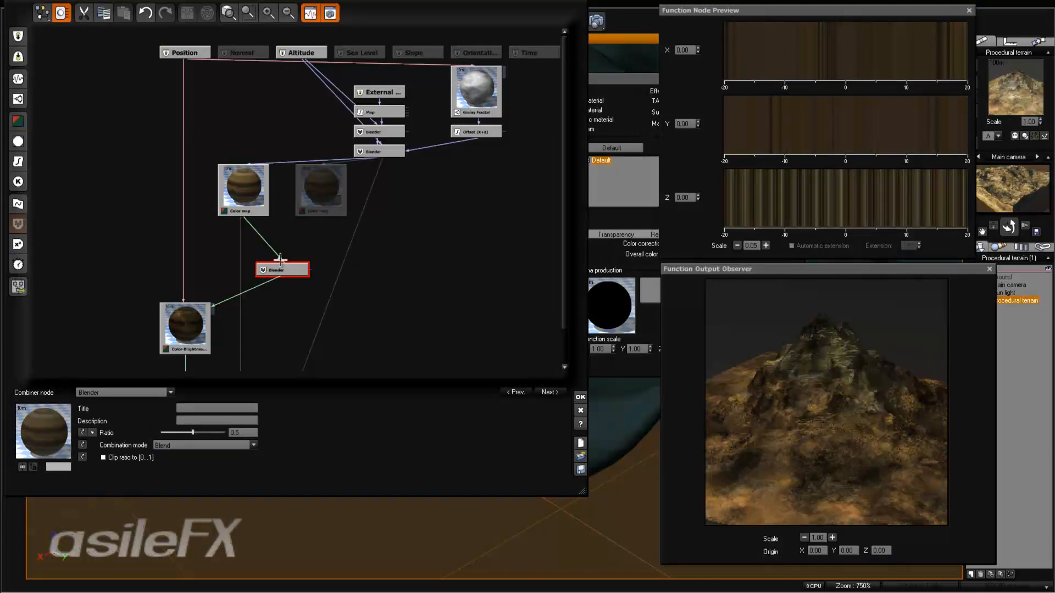
{"action": "left_click_drag", "start_coordinate": [280, 260], "coordinate": [321, 243]}
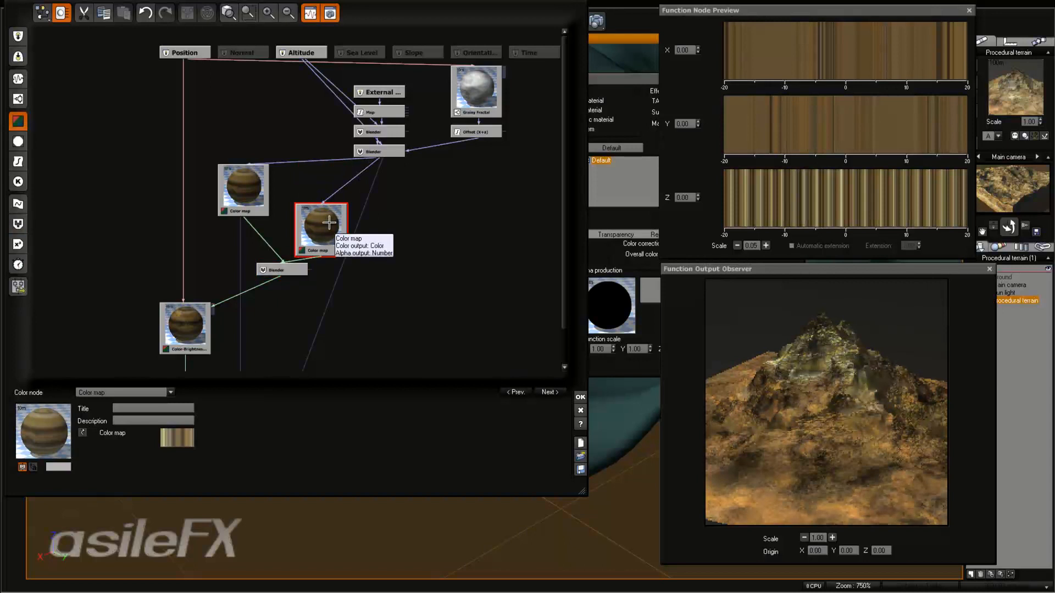
Step: Insert an Offset (X+a) filter between the altitude Blender and the second Color map and lower its offset value
{"action": "left_click", "coordinate": [347, 247]}
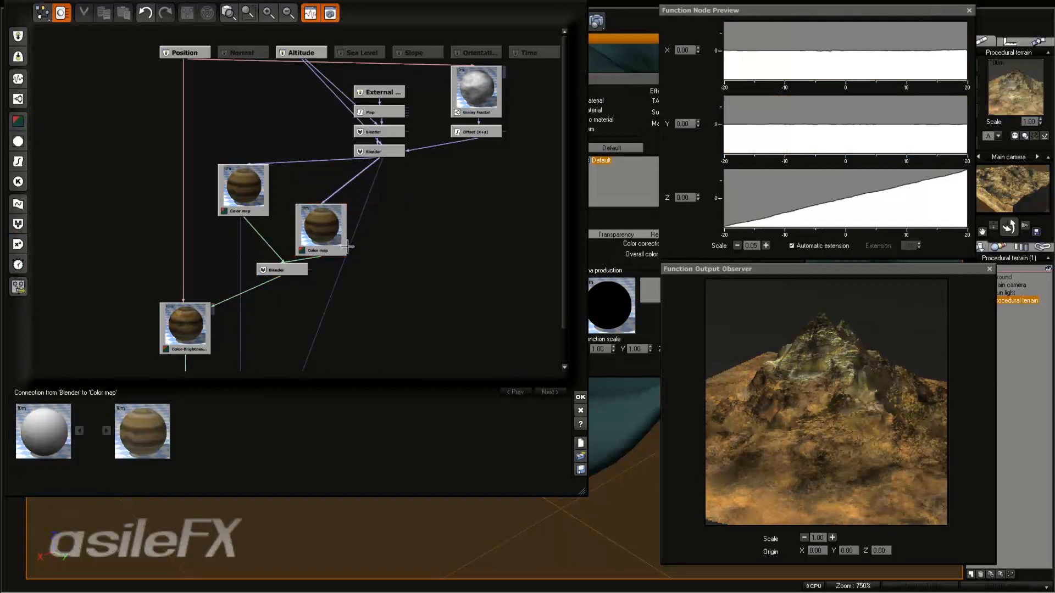
{"action": "left_click", "coordinate": [337, 219]}
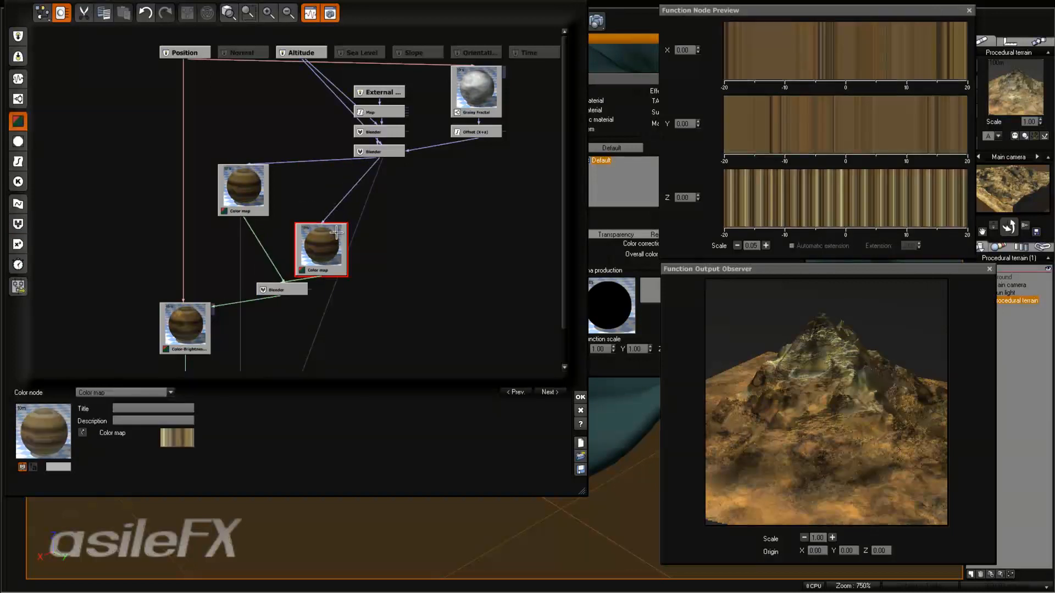
{"action": "left_click", "coordinate": [493, 130]}
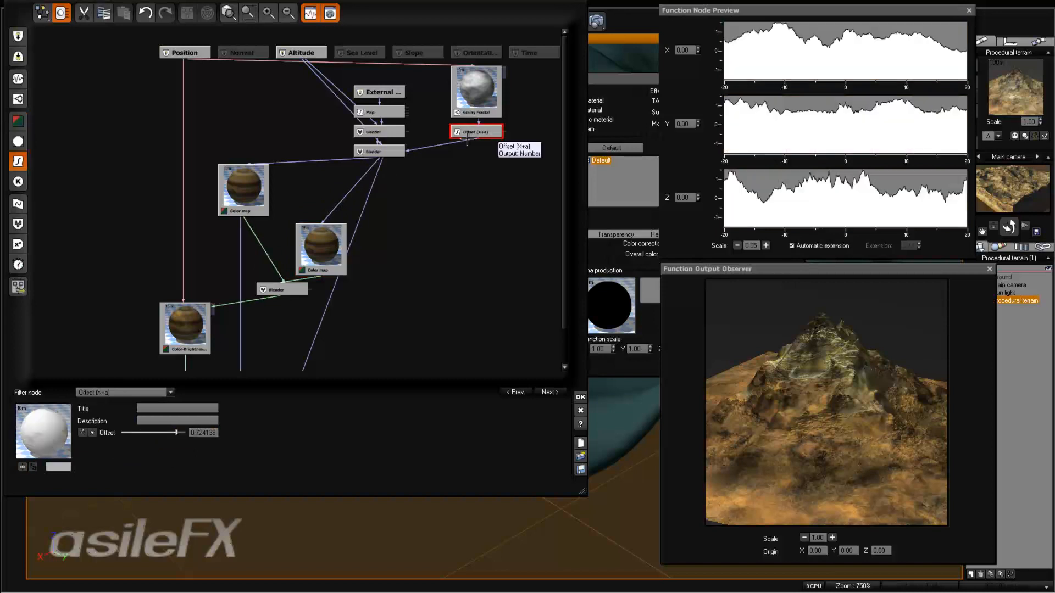
{"action": "left_click", "coordinate": [361, 180]}
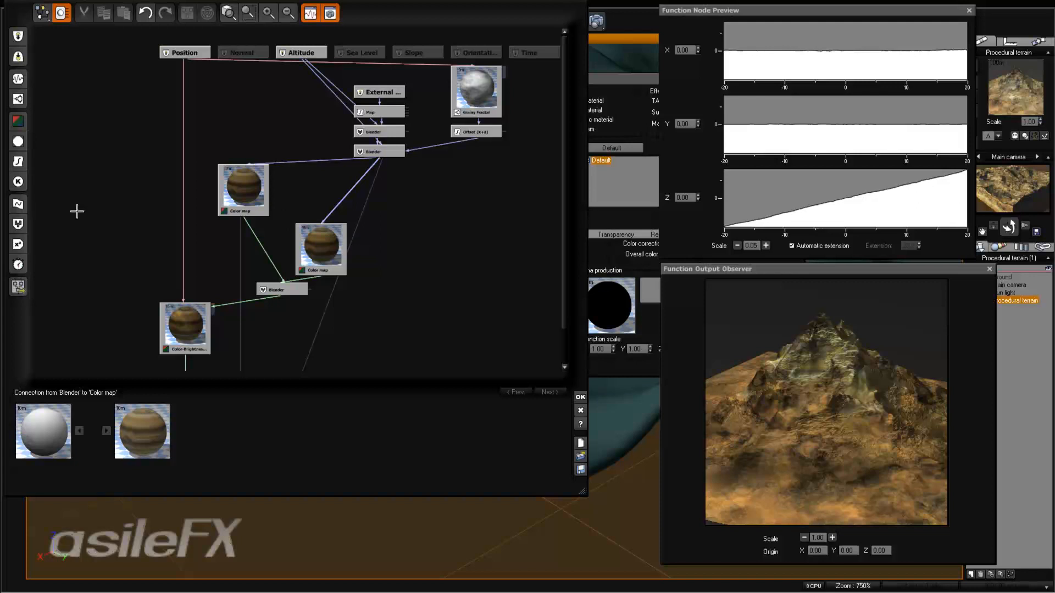
{"action": "left_click", "coordinate": [17, 161]}
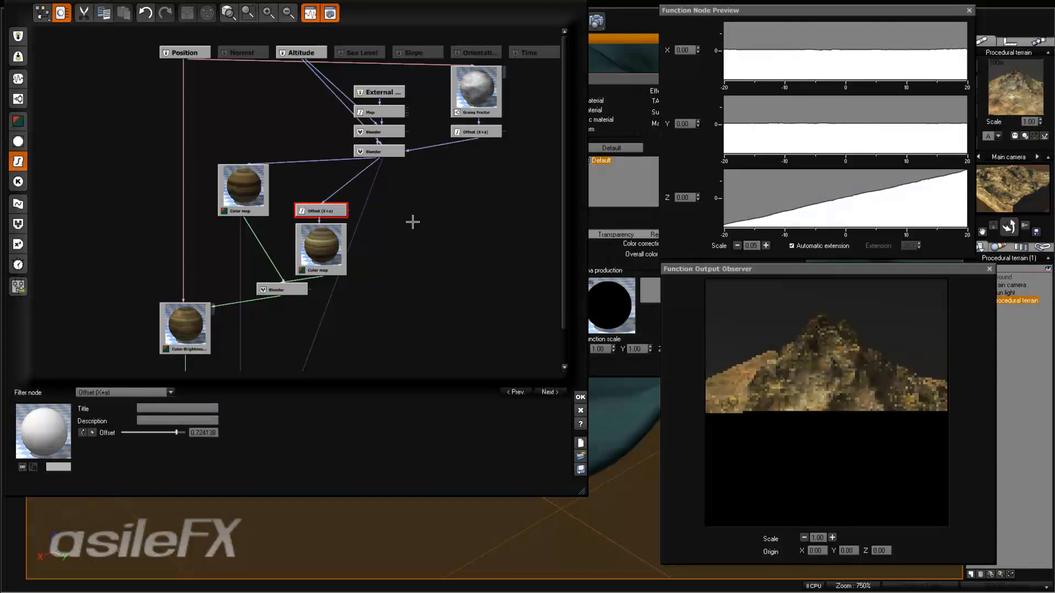
{"action": "left_click_drag", "start_coordinate": [312, 203], "coordinate": [312, 184]}
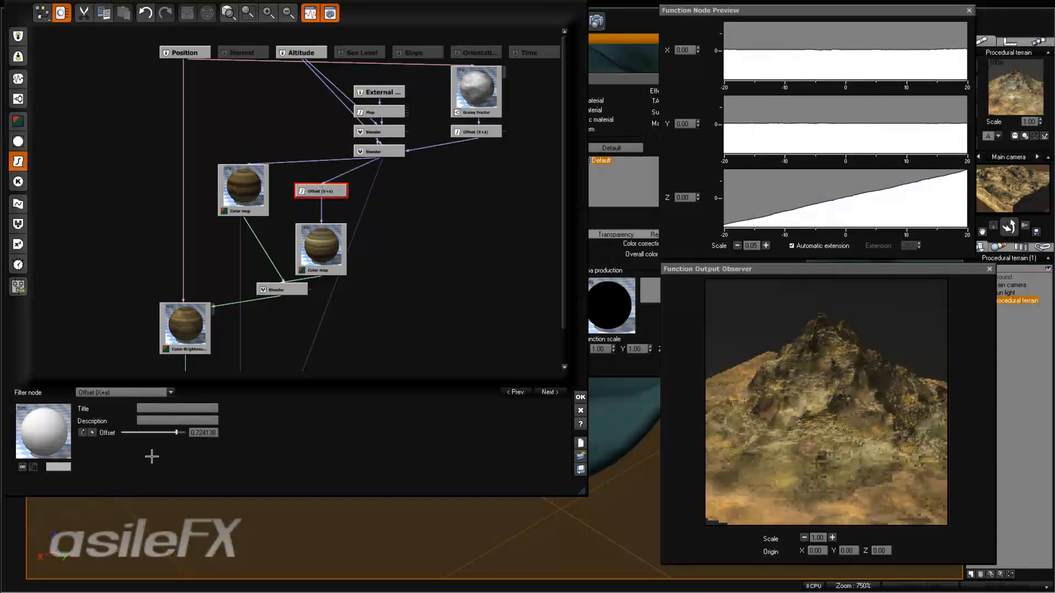
{"action": "left_click_drag", "start_coordinate": [177, 432], "coordinate": [135, 432]}
Step: Try Multiply on the Blender joining the two Color maps, settle on the Min combination mode, and set its ratio to about 0.66
{"action": "left_click", "coordinate": [277, 290]}
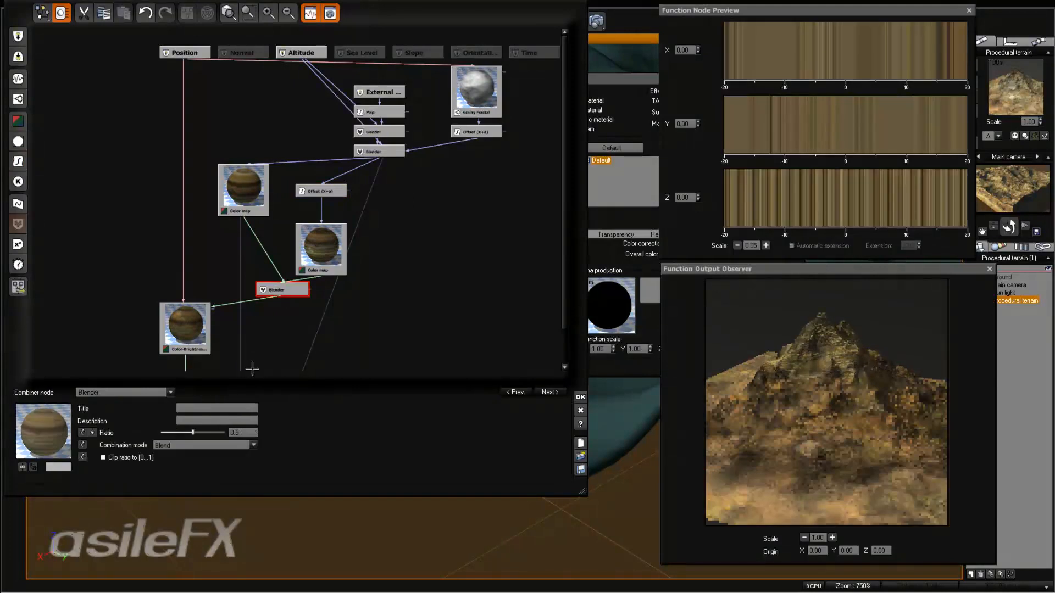
{"action": "left_click", "coordinate": [205, 445]}
{"action": "left_click", "coordinate": [189, 494]}
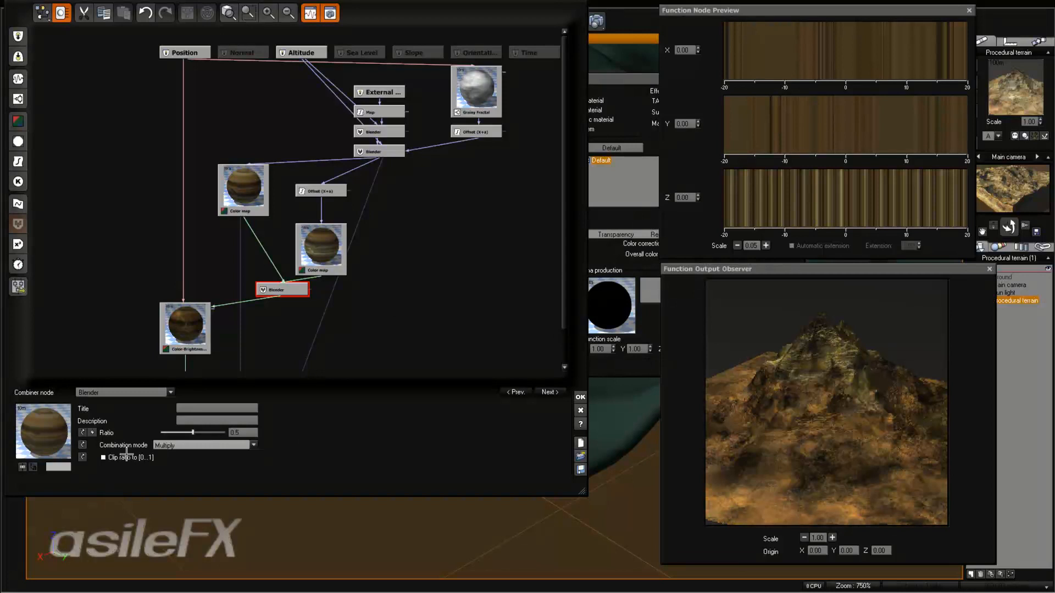
{"action": "left_click", "coordinate": [181, 445]}
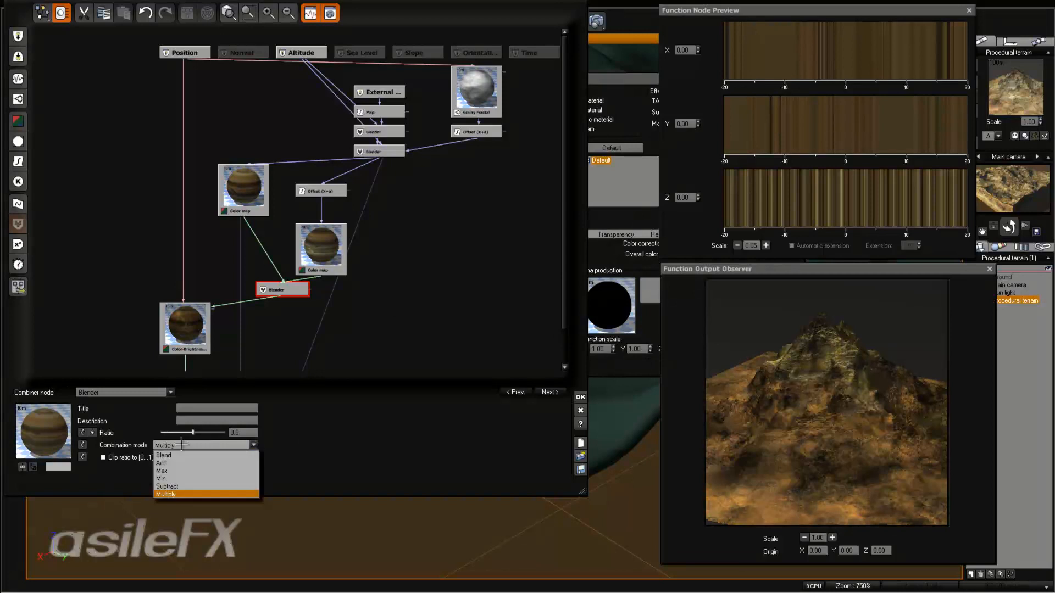
{"action": "left_click", "coordinate": [188, 471]}
{"action": "left_click_drag", "start_coordinate": [192, 432], "coordinate": [206, 434]}
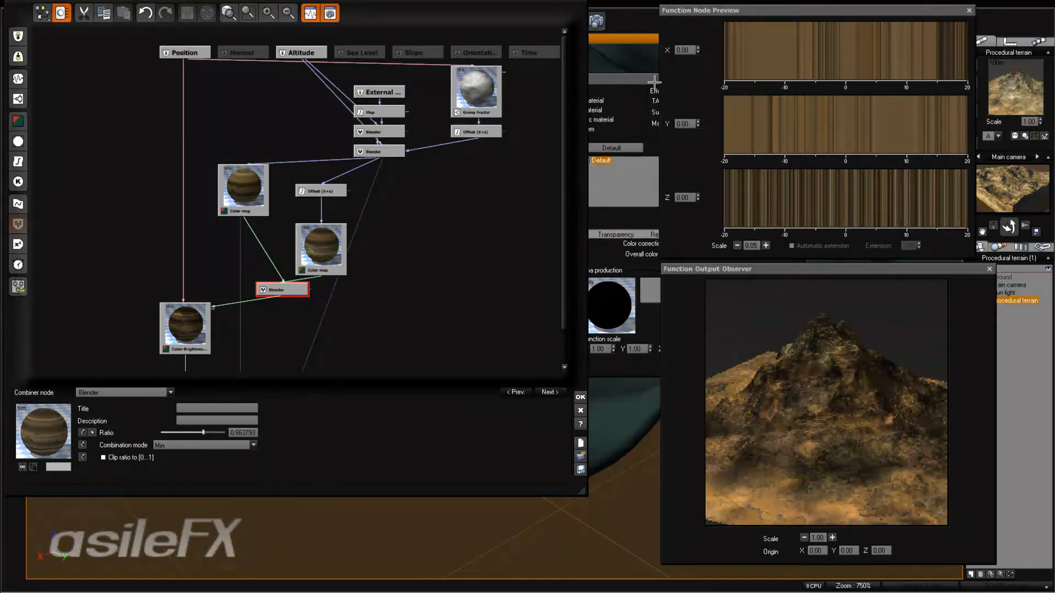
Step: Move the Color-Brightness Variation node up and add a Color Correction node of type Gamma below it
{"action": "scroll", "coordinate": [248, 237], "scroll_direction": "down", "scroll_amount": 2}
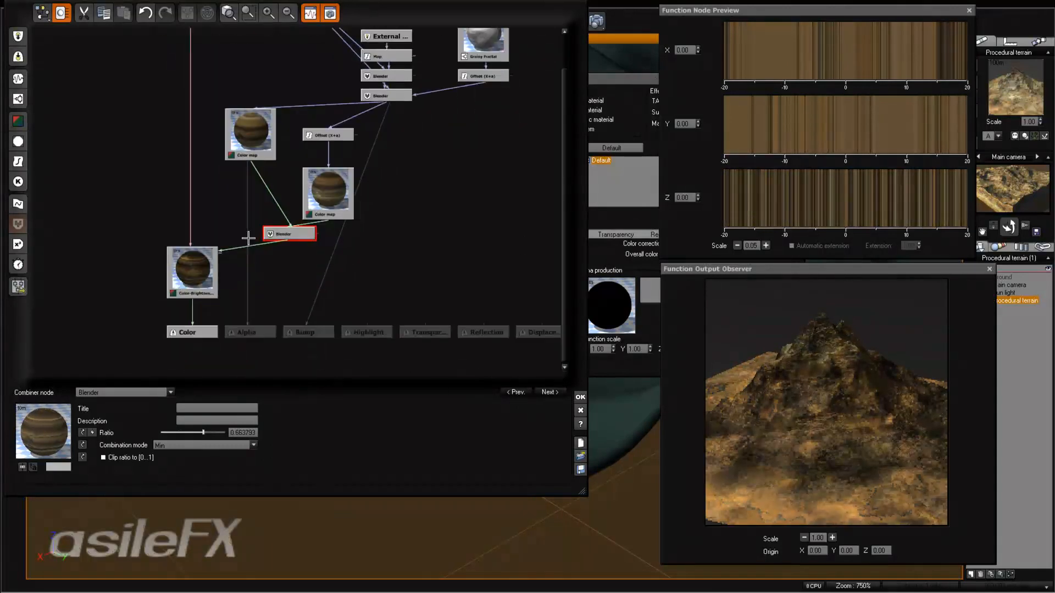
{"action": "left_click", "coordinate": [189, 271]}
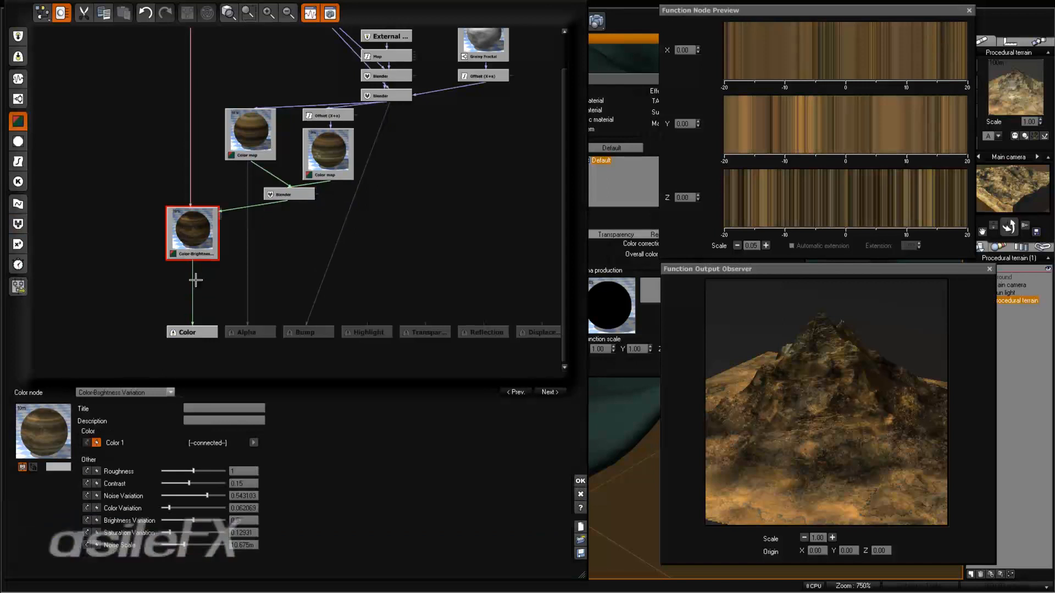
{"action": "left_click", "coordinate": [161, 292]}
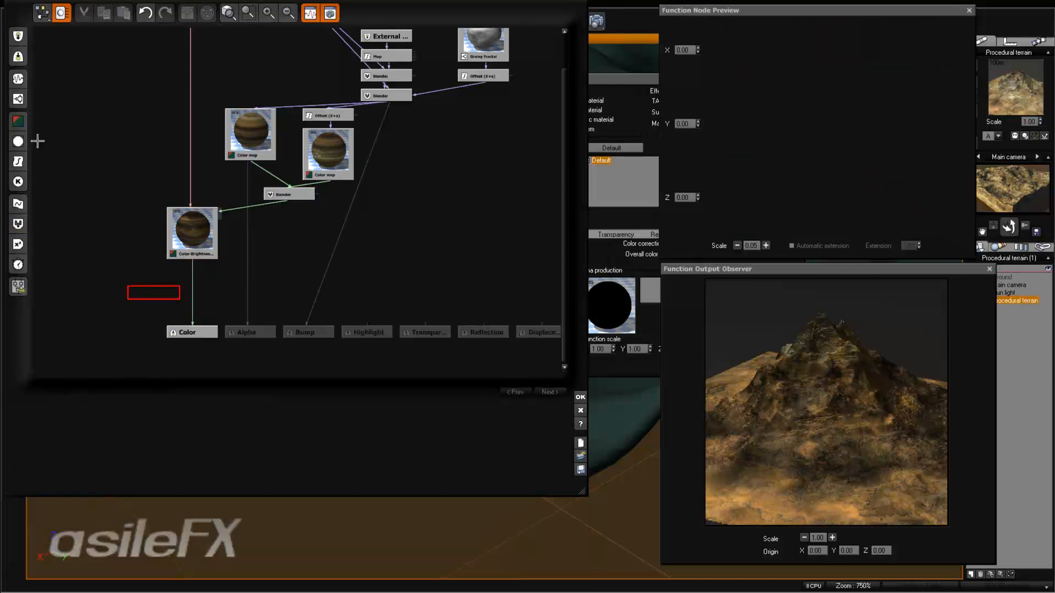
{"action": "left_click", "coordinate": [21, 125]}
{"action": "left_click", "coordinate": [149, 392]}
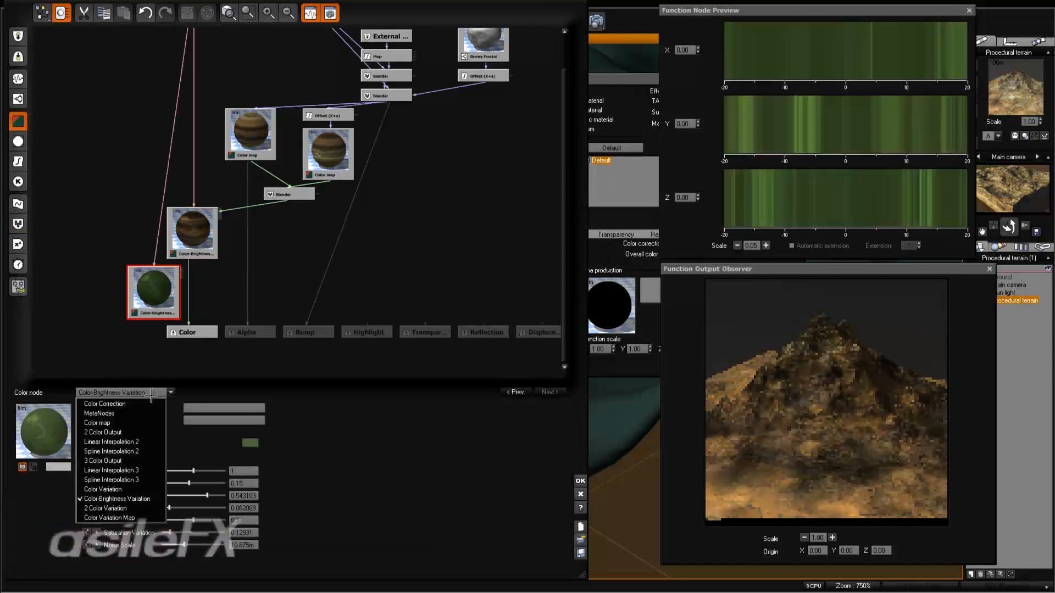
{"action": "mouse_move", "coordinate": [159, 404]}
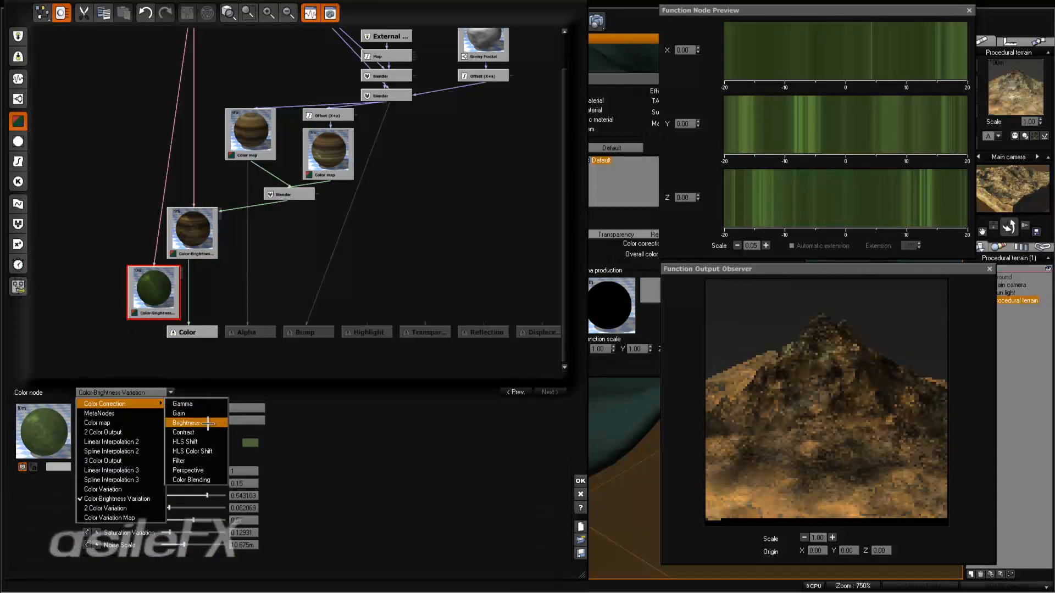
{"action": "left_click", "coordinate": [210, 405]}
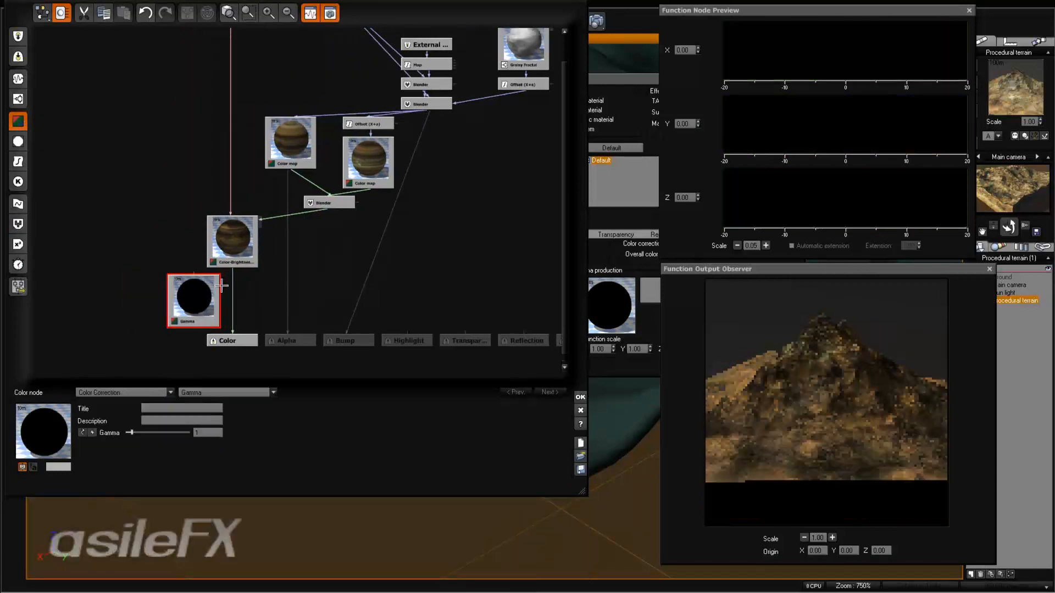
Step: Connect the Gamma node between the Color-Brightness Variation node and the Color output, and align it with them
{"action": "left_click_drag", "start_coordinate": [184, 330], "coordinate": [223, 309]}
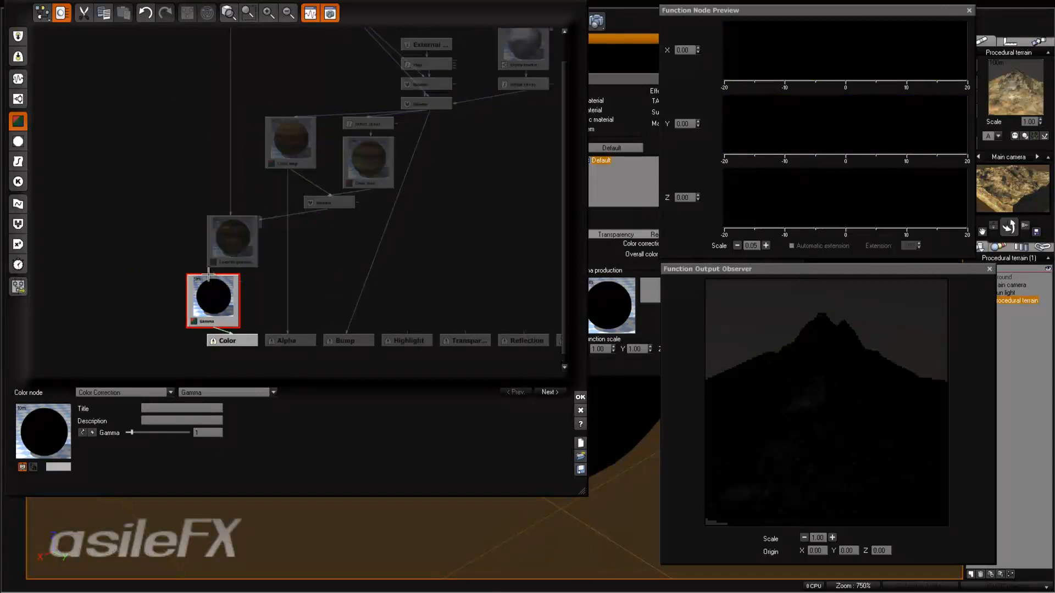
{"action": "left_click_drag", "start_coordinate": [212, 273], "coordinate": [231, 266]}
{"action": "left_click_drag", "start_coordinate": [217, 297], "coordinate": [235, 299]}
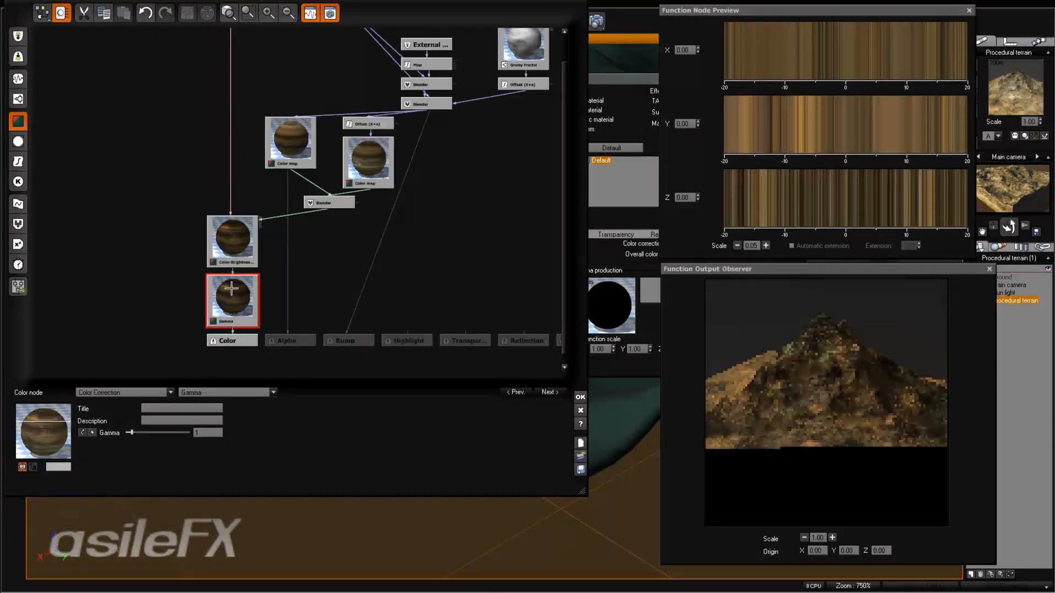
Step: Set the Gamma node's gamma value to 0.8
{"action": "left_click_drag", "start_coordinate": [167, 428], "coordinate": [171, 429]}
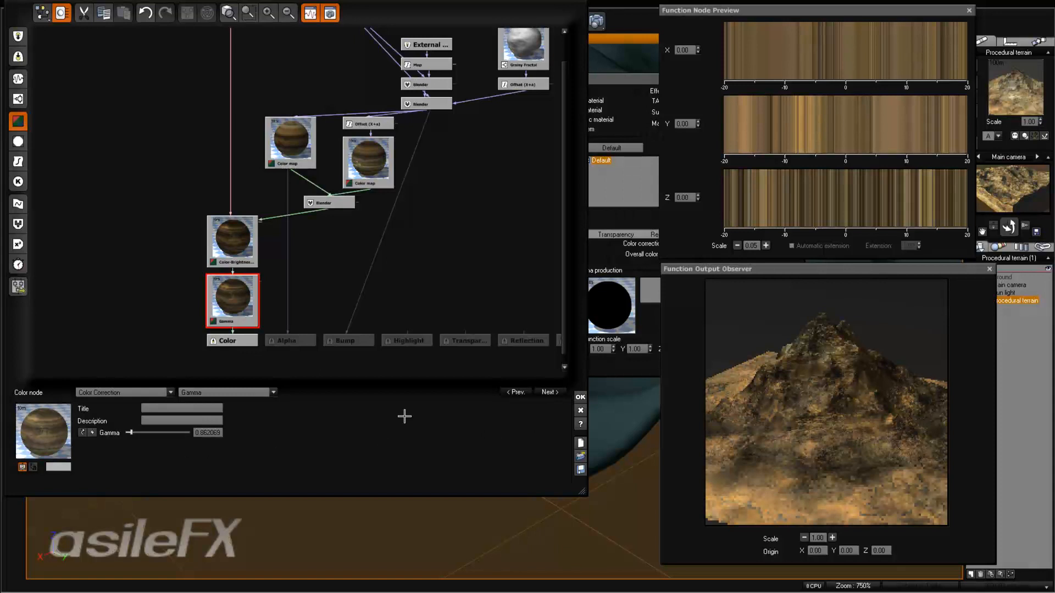
{"action": "left_click", "coordinate": [205, 434]}
{"action": "type", "text": "0.8"}
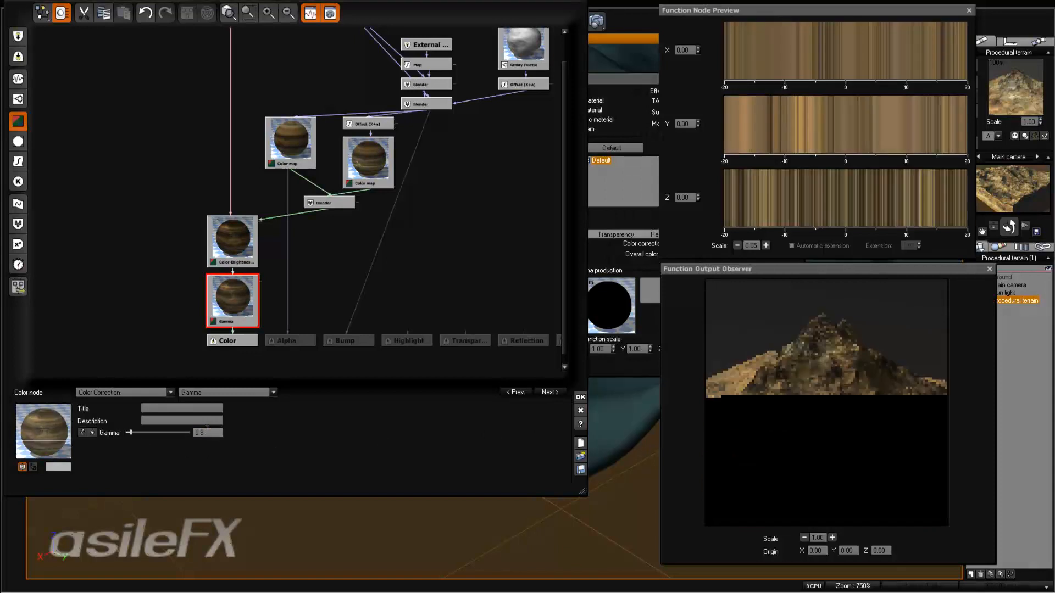
Step: Move the Color-Brightness Variation node up and insert a Blender on the connection from the altitude Blender to the Bump output
{"action": "middle_click_drag", "start_coordinate": [428, 294], "coordinate": [406, 315]}
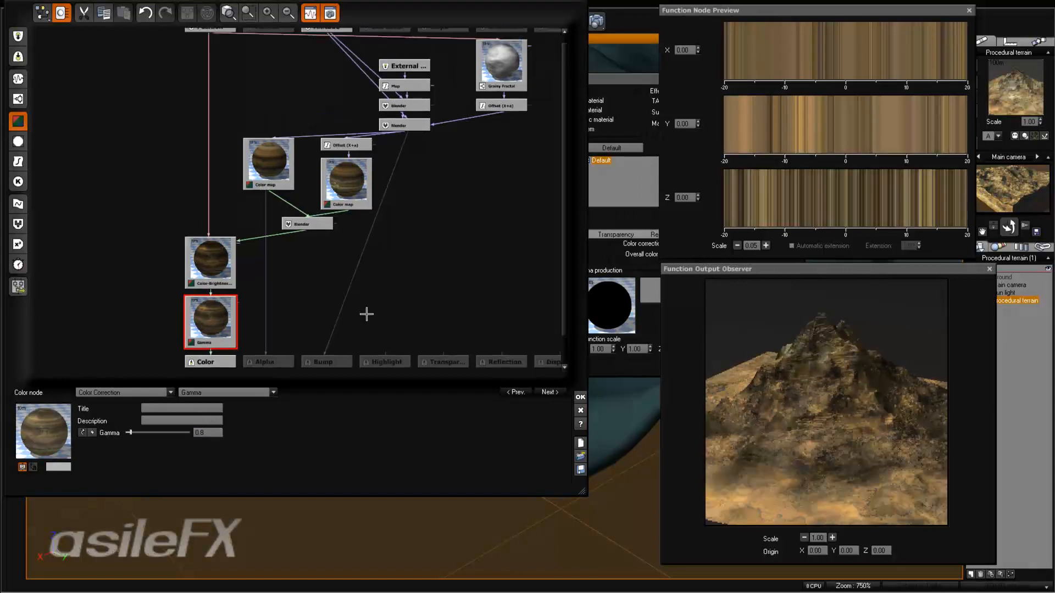
{"action": "left_click_drag", "start_coordinate": [214, 269], "coordinate": [220, 226]}
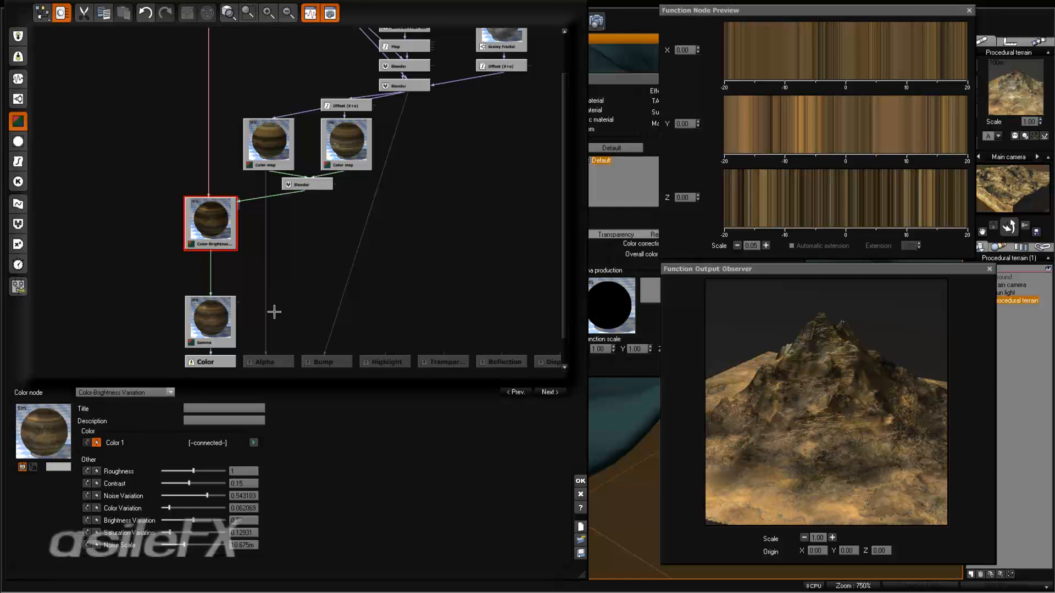
{"action": "left_click", "coordinate": [344, 297]}
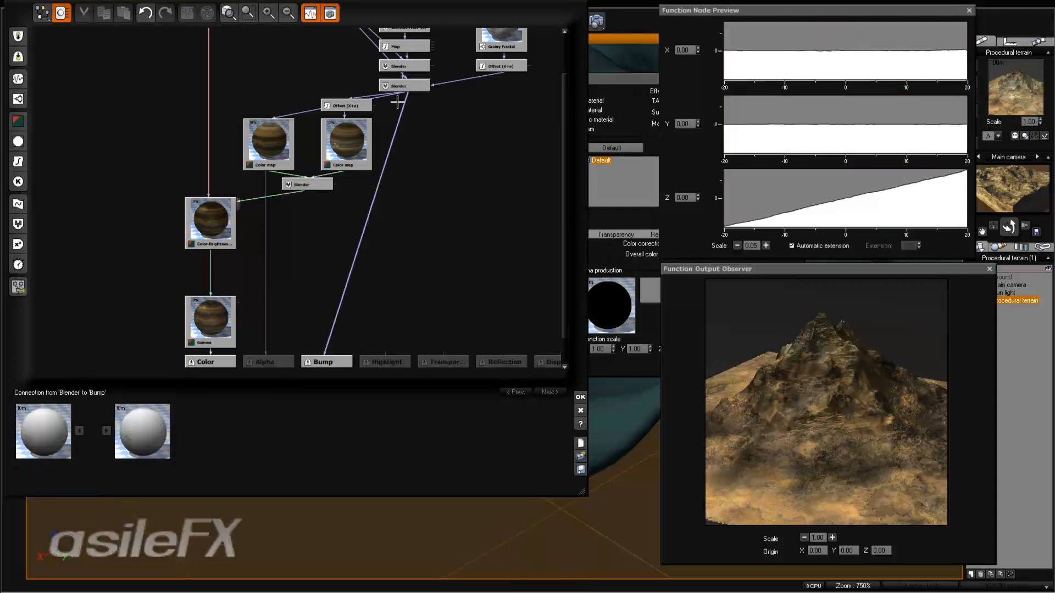
{"action": "left_click", "coordinate": [18, 223]}
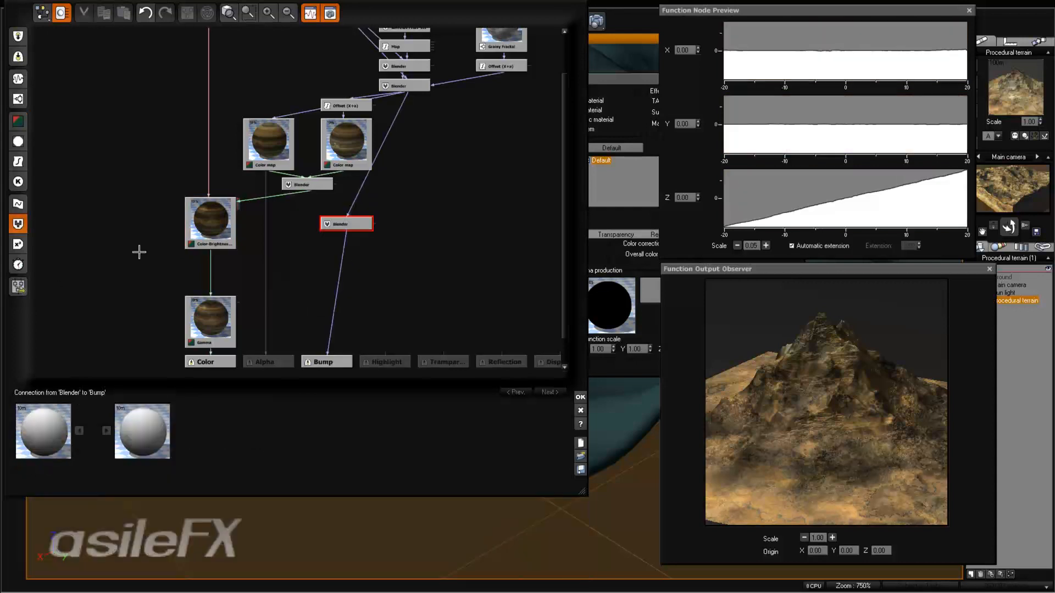
Step: Move the bump Blender down above the Bump output and add a Color to Brightness conversion node beside the Color-Brightness Variation node
{"action": "mouse_move", "coordinate": [347, 218]}
{"action": "left_mouse_down"}
{"action": "mouse_move", "coordinate": [329, 316]}
{"action": "mouse_move", "coordinate": [201, 242]}
{"action": "mouse_move", "coordinate": [234, 229]}
{"action": "mouse_move", "coordinate": [236, 258]}
{"action": "mouse_move", "coordinate": [225, 253]}
{"action": "mouse_move", "coordinate": [301, 243]}
{"action": "mouse_move", "coordinate": [273, 166]}
{"action": "mouse_move", "coordinate": [362, 167]}
{"action": "mouse_move", "coordinate": [354, 205]}
{"action": "left_mouse_up"}
{"action": "left_click", "coordinate": [346, 140]}
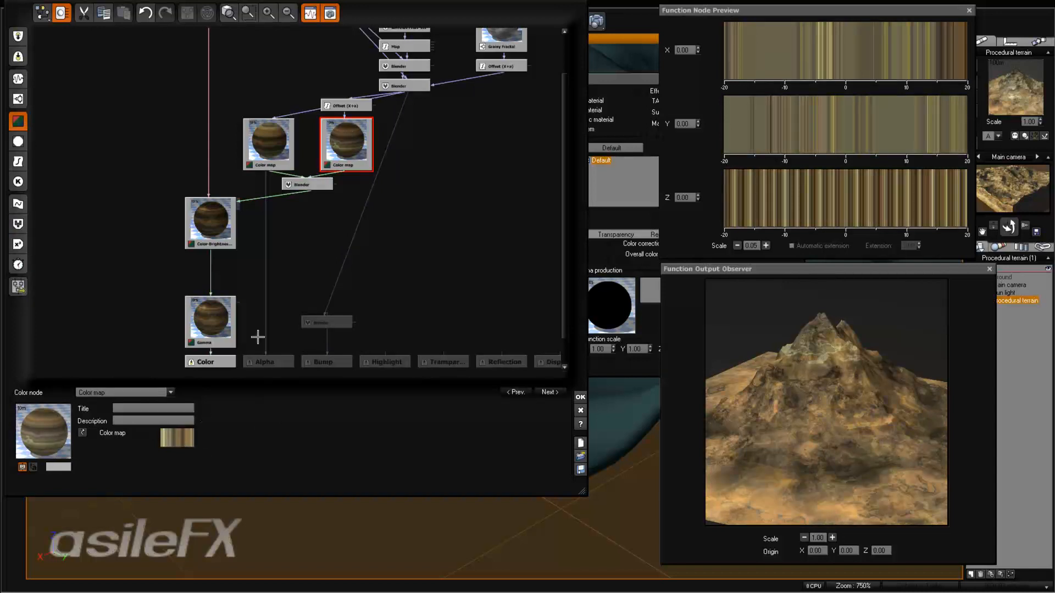
{"action": "left_click", "coordinate": [228, 232]}
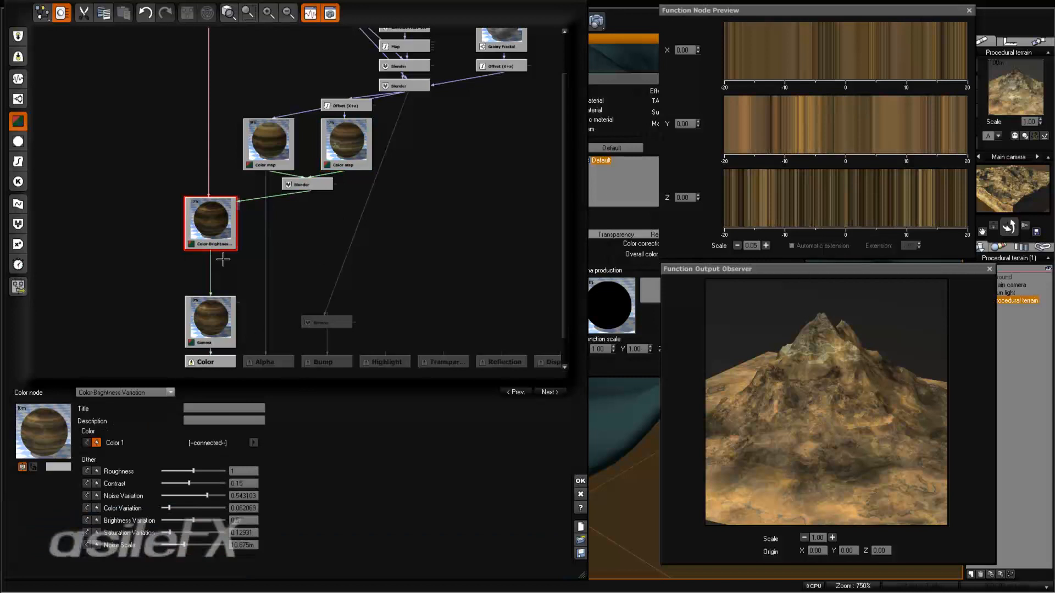
{"action": "left_click", "coordinate": [298, 242]}
{"action": "right_click", "coordinate": [287, 265]}
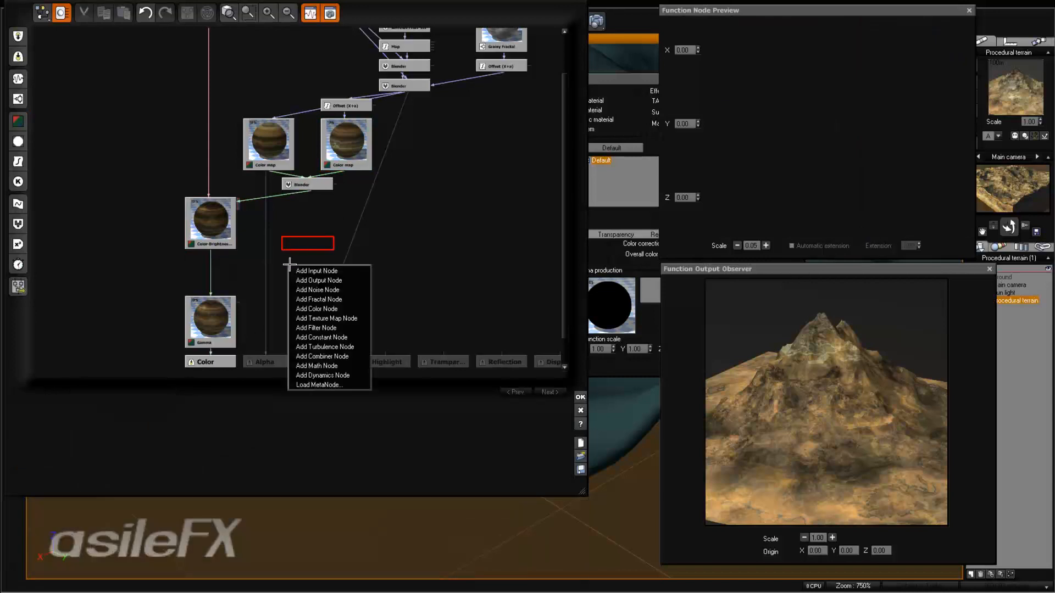
{"action": "mouse_move", "coordinate": [338, 366]}
{"action": "mouse_move", "coordinate": [428, 365]}
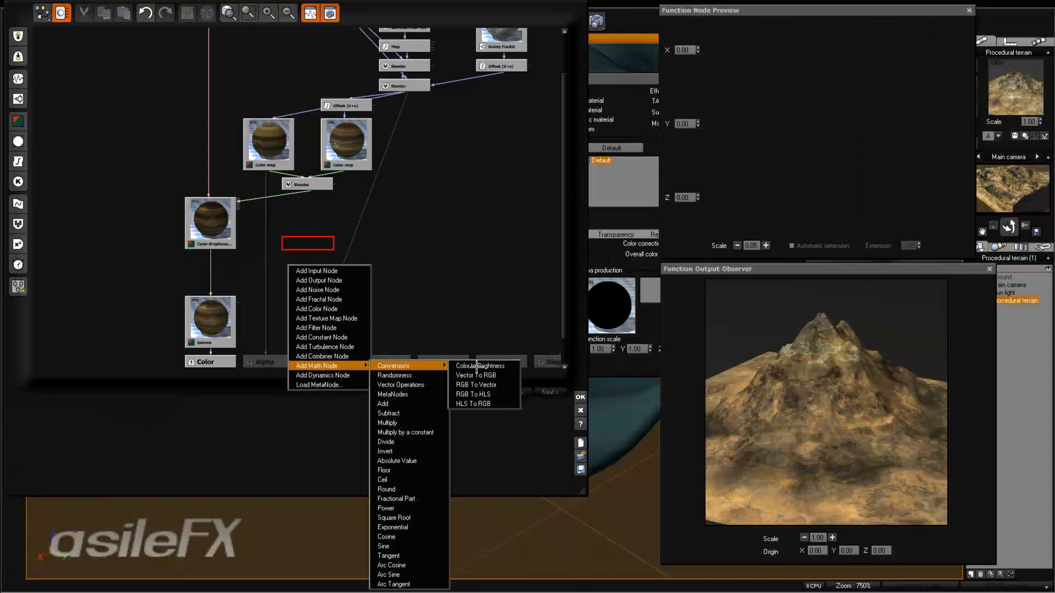
{"action": "left_click", "coordinate": [498, 368]}
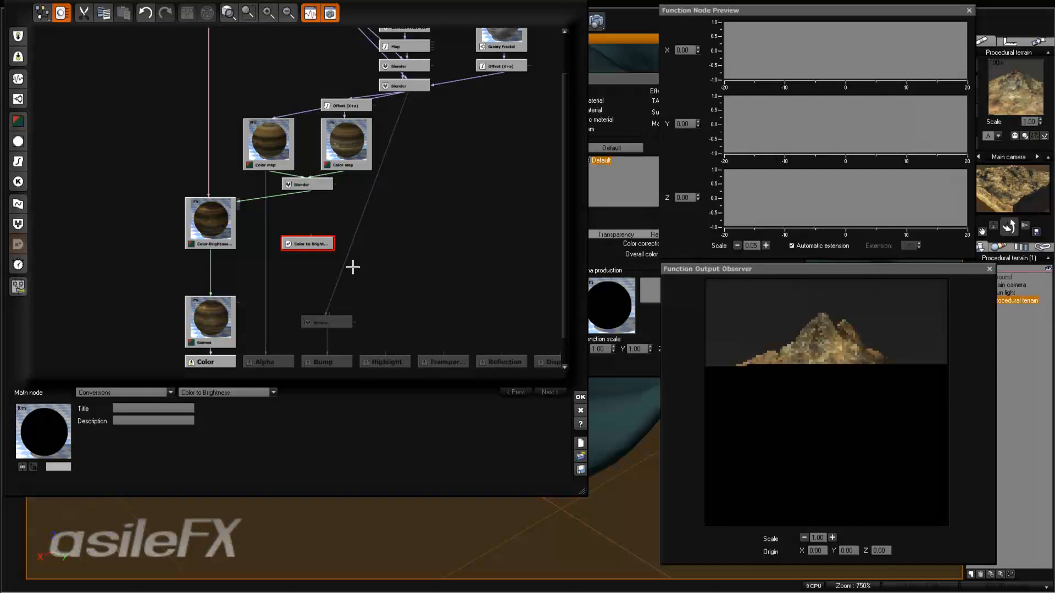
Step: Connect the Color-Brightness Variation node to the Color to Brightness node, and connect that node to the bump Blender
{"action": "left_click_drag", "start_coordinate": [320, 245], "coordinate": [212, 239]}
{"action": "left_click_drag", "start_coordinate": [293, 301], "coordinate": [273, 277]}
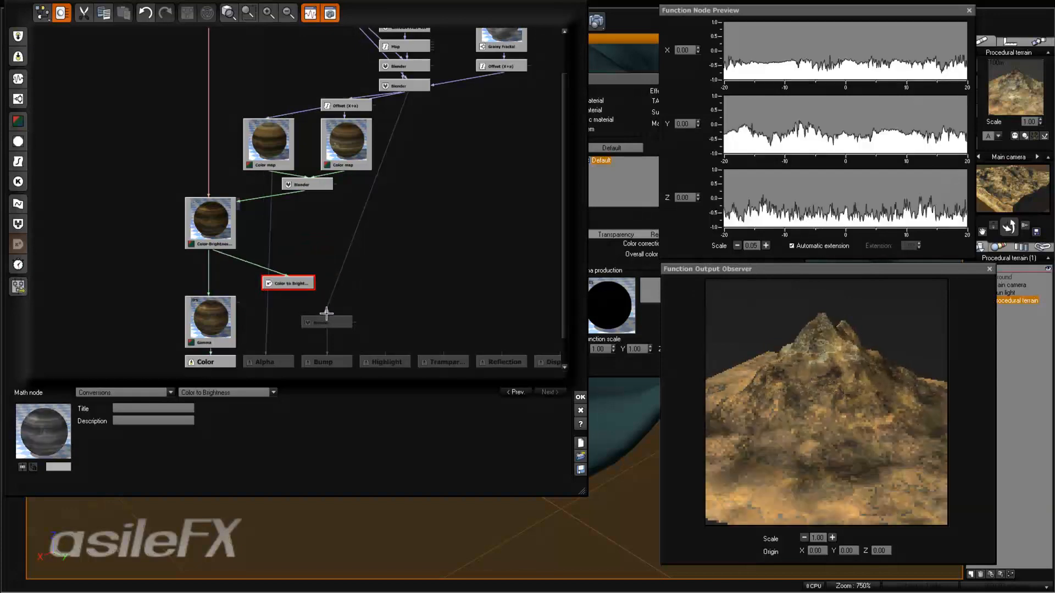
{"action": "left_click_drag", "start_coordinate": [326, 314], "coordinate": [291, 286]}
Step: Set the bump Blender's combination mode to Subtract with a ratio of 1 and accept the function
{"action": "left_click", "coordinate": [333, 323]}
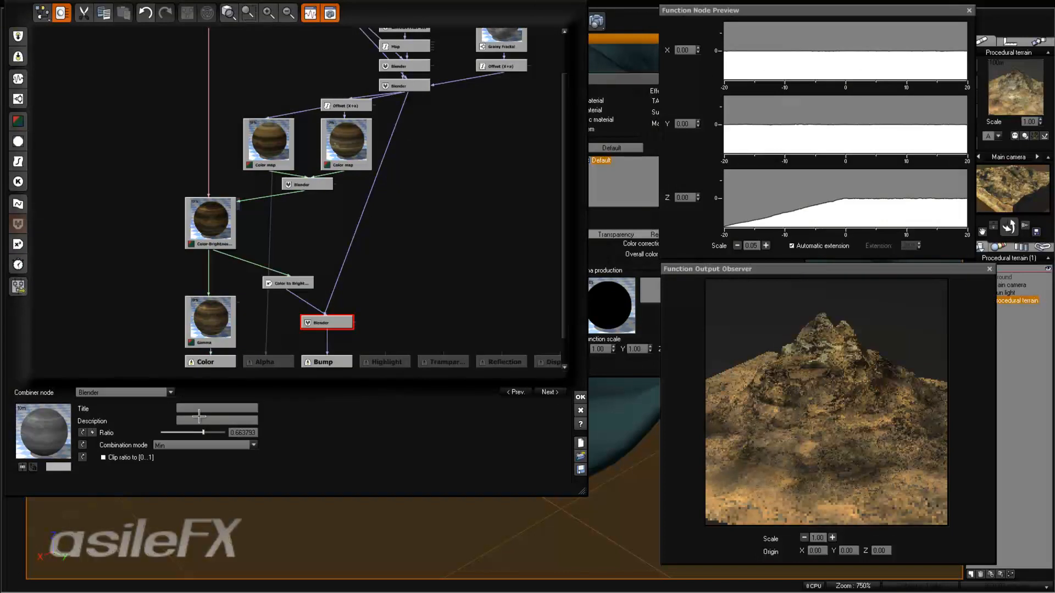
{"action": "left_click", "coordinate": [206, 445]}
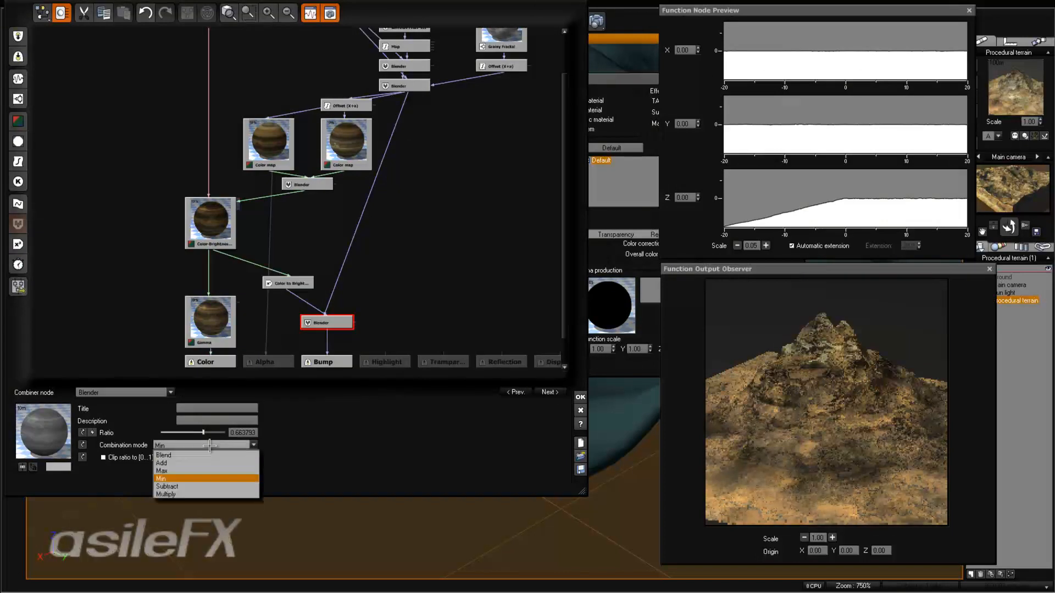
{"action": "left_click", "coordinate": [208, 493]}
{"action": "left_click_drag", "start_coordinate": [203, 433], "coordinate": [224, 434]}
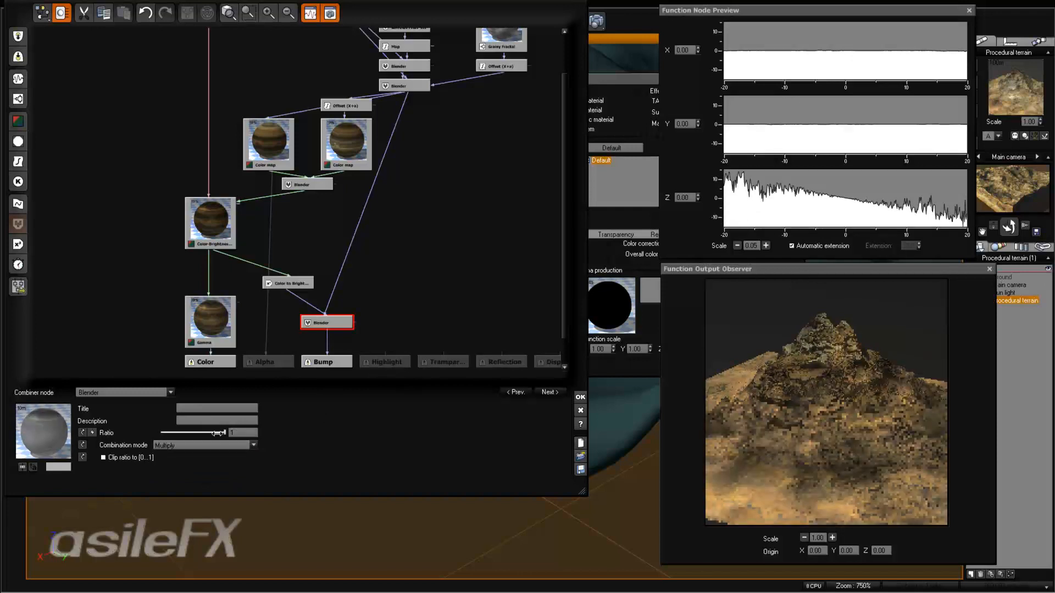
{"action": "left_click", "coordinate": [222, 445]}
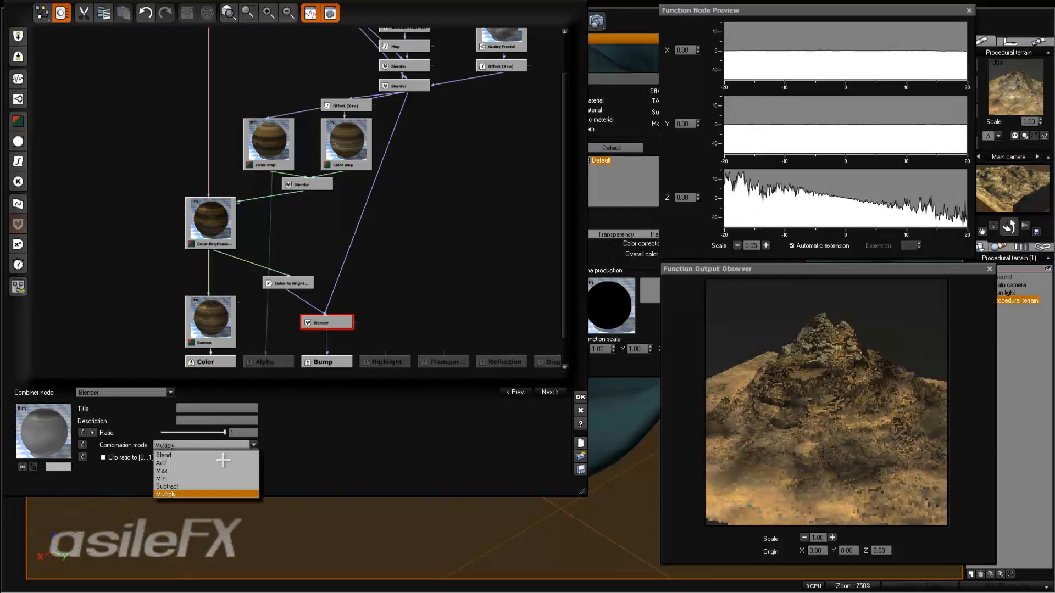
{"action": "left_click", "coordinate": [212, 485]}
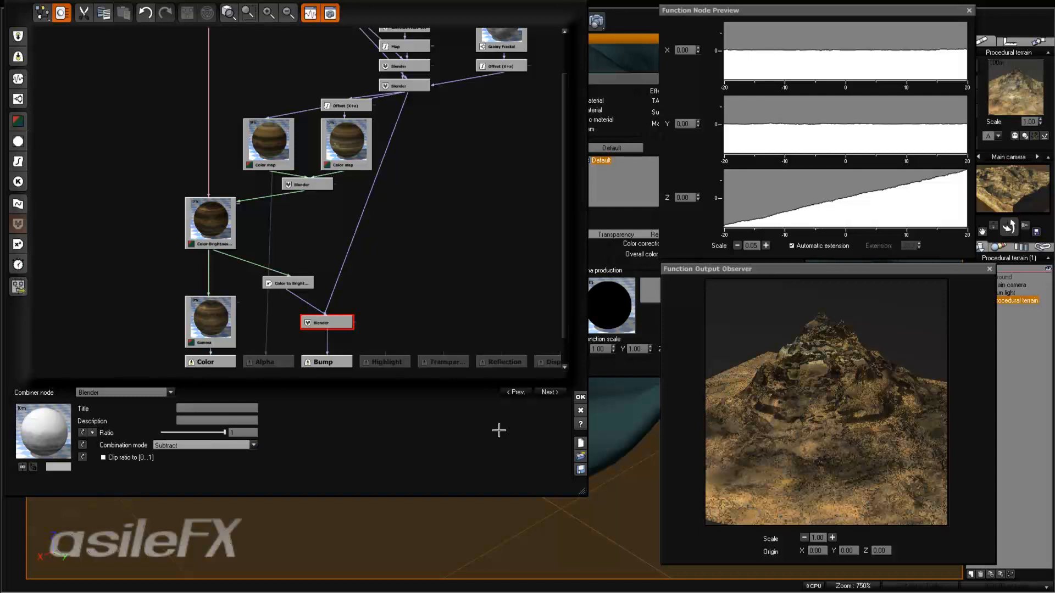
{"action": "left_click", "coordinate": [580, 397]}
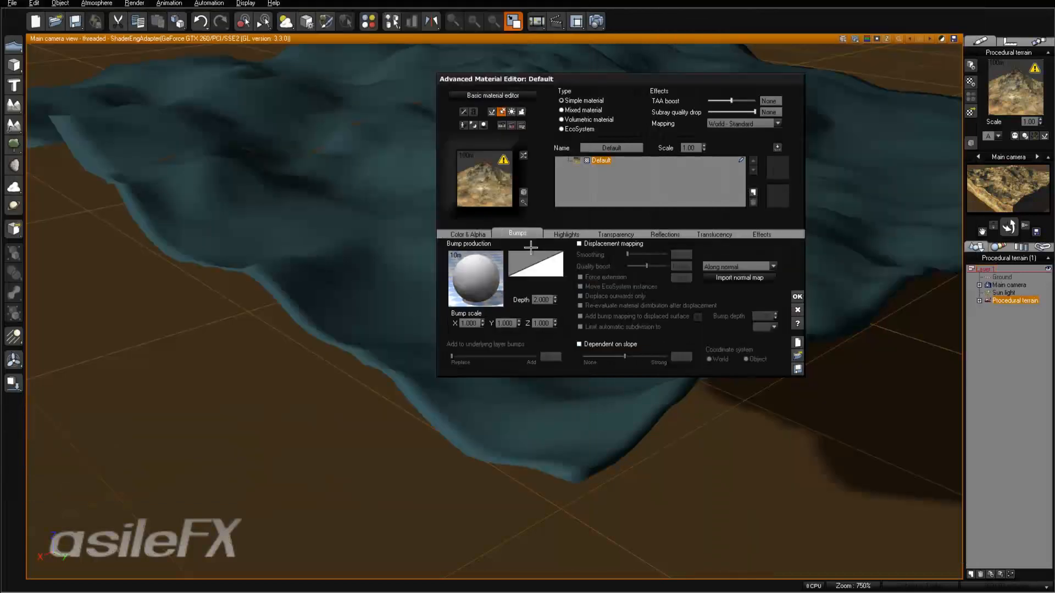
Step: Set the material's bump depth to 0.500
{"action": "double_click", "coordinate": [546, 300]}
{"action": "key", "text": "Return"}
{"action": "left_click", "coordinate": [455, 256]}
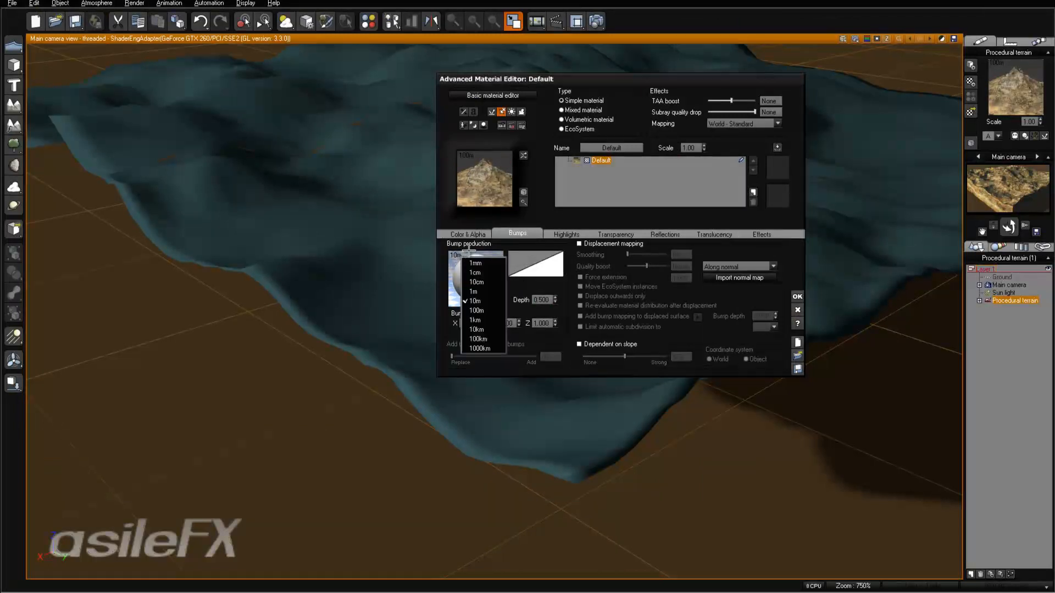
{"action": "left_click", "coordinate": [457, 255]}
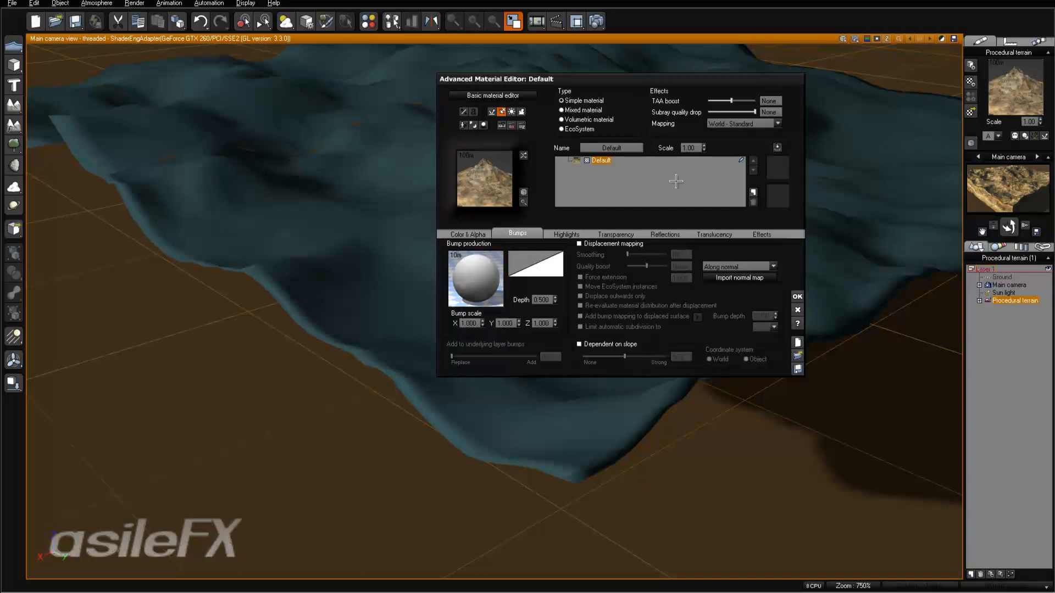
Step: Set the bump production preview size to 100m and render the scene
{"action": "left_click", "coordinate": [456, 255]}
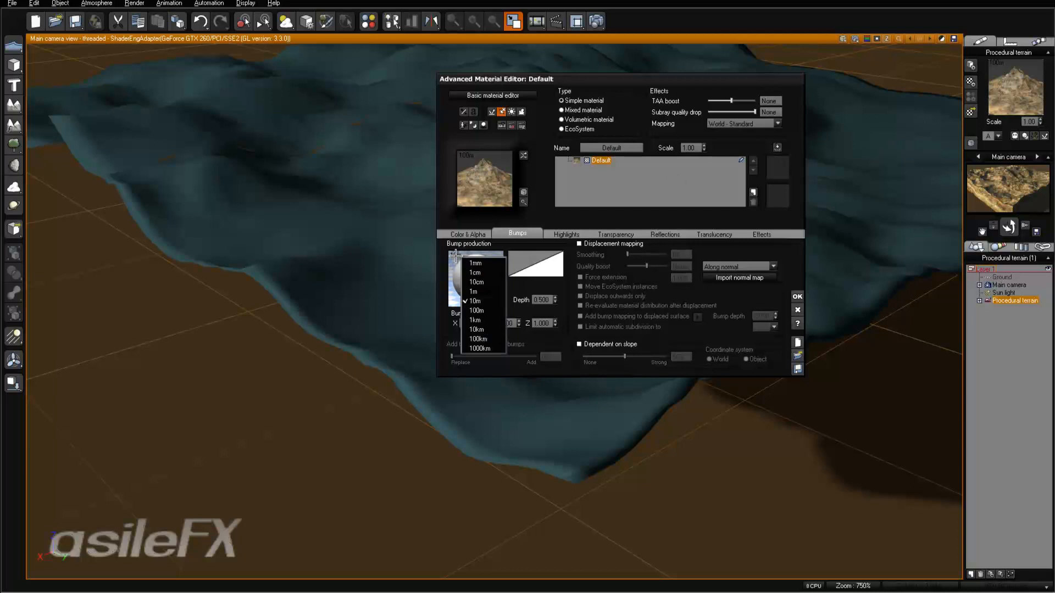
{"action": "left_click", "coordinate": [486, 306]}
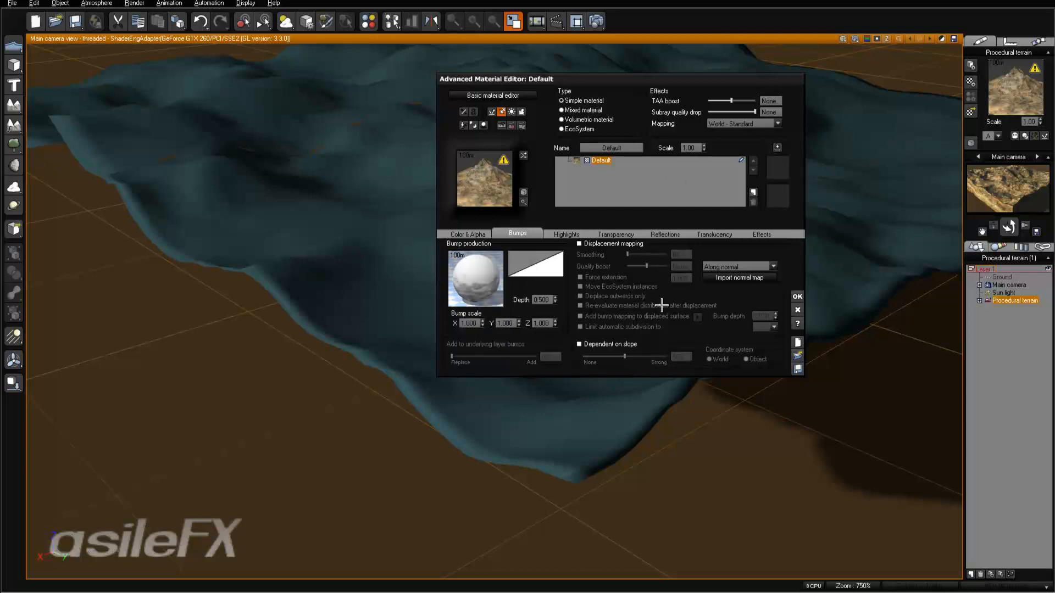
{"action": "left_click", "coordinate": [596, 22]}
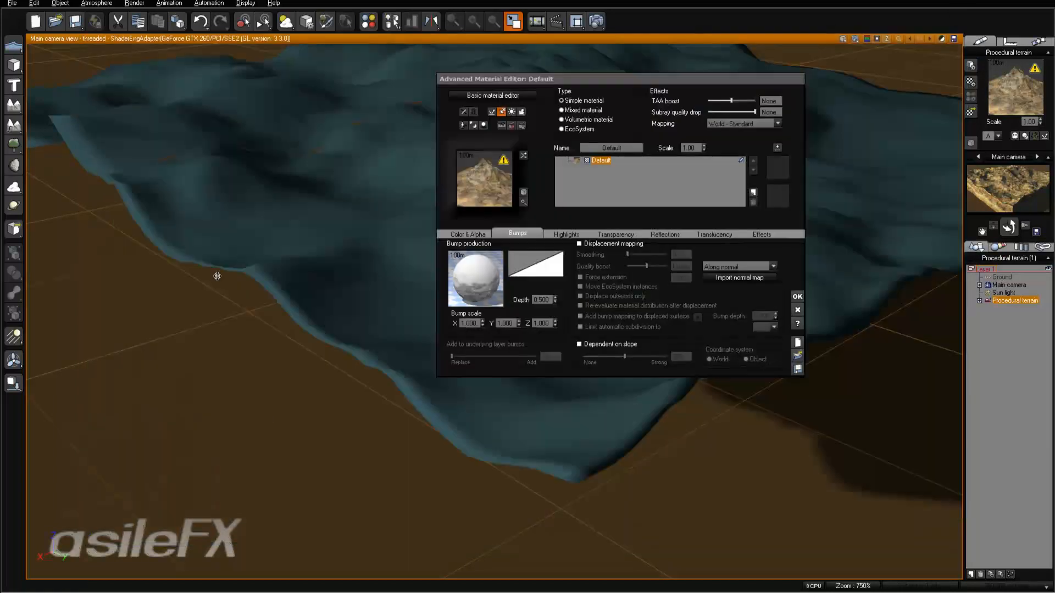
Step: Edit the bump production function and set the color map Blender's combination mode to Multiply with a lower ratio
{"action": "right_click", "coordinate": [477, 261]}
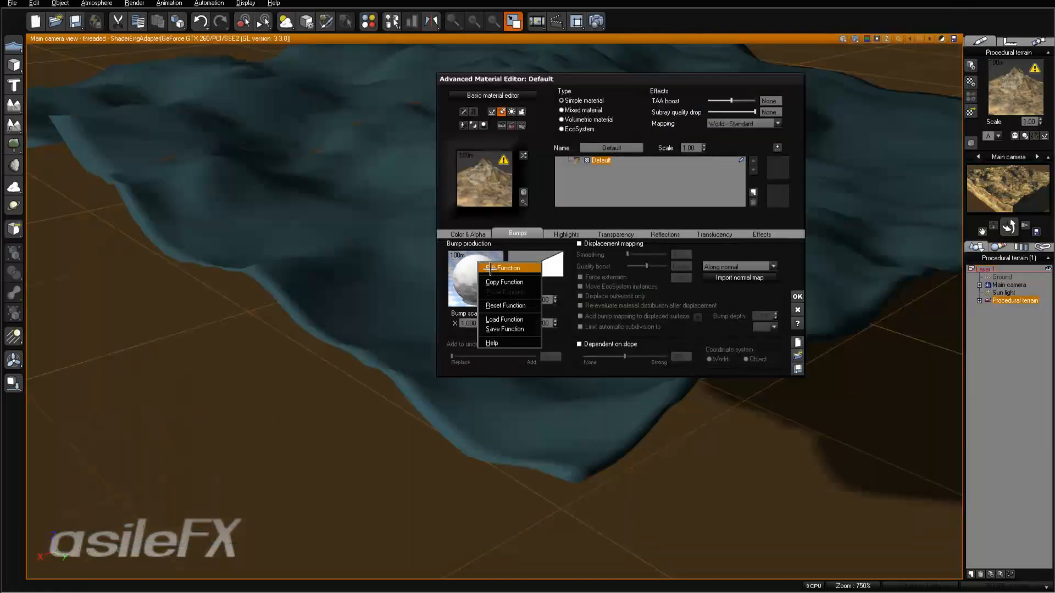
{"action": "left_click", "coordinate": [490, 268]}
{"action": "left_click", "coordinate": [257, 204]}
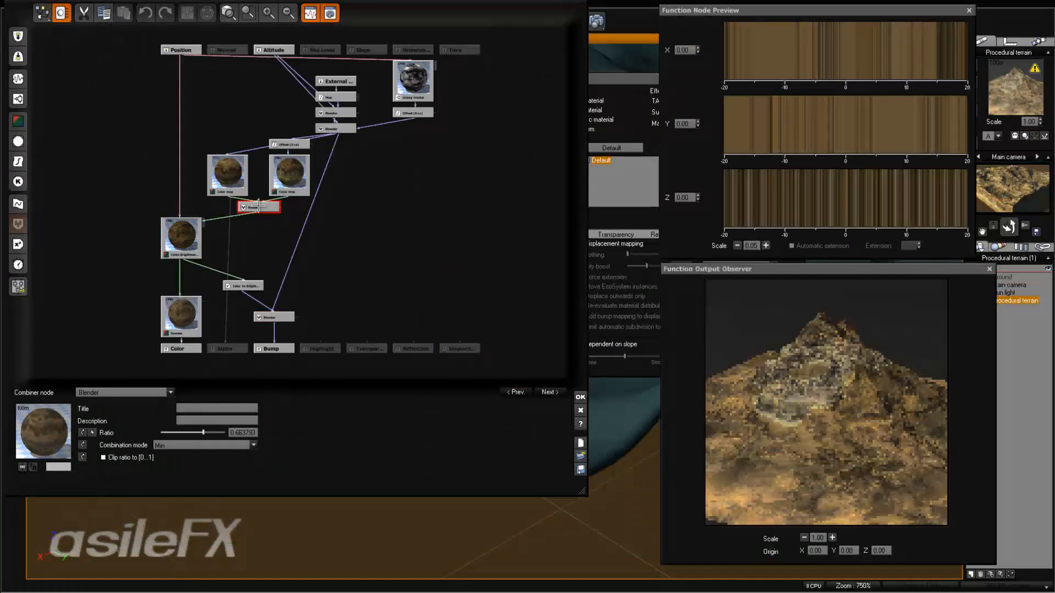
{"action": "left_click", "coordinate": [202, 445]}
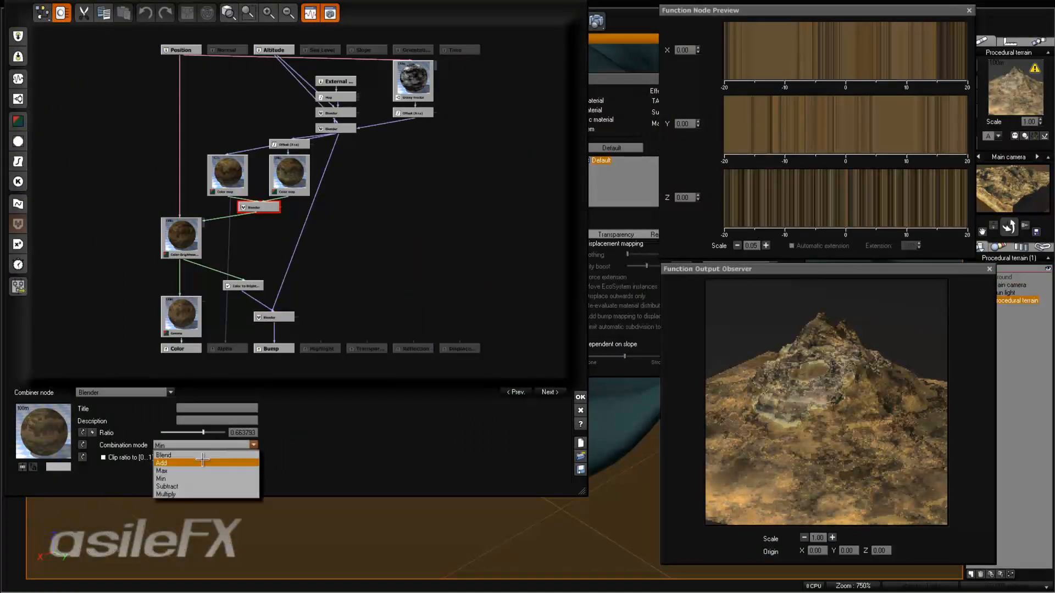
{"action": "left_click", "coordinate": [202, 493]}
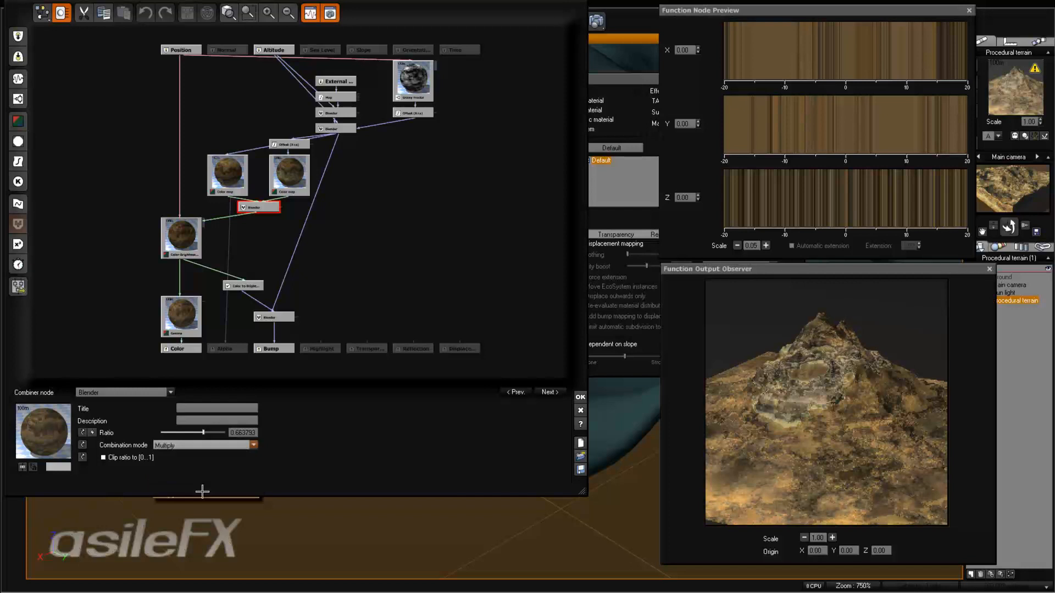
{"action": "left_click_drag", "start_coordinate": [203, 432], "coordinate": [179, 432]}
Step: Set the offset of the Offset (X+a) node feeding the second color map to 0.5
{"action": "left_click", "coordinate": [289, 144]}
{"action": "left_click", "coordinate": [277, 8]}
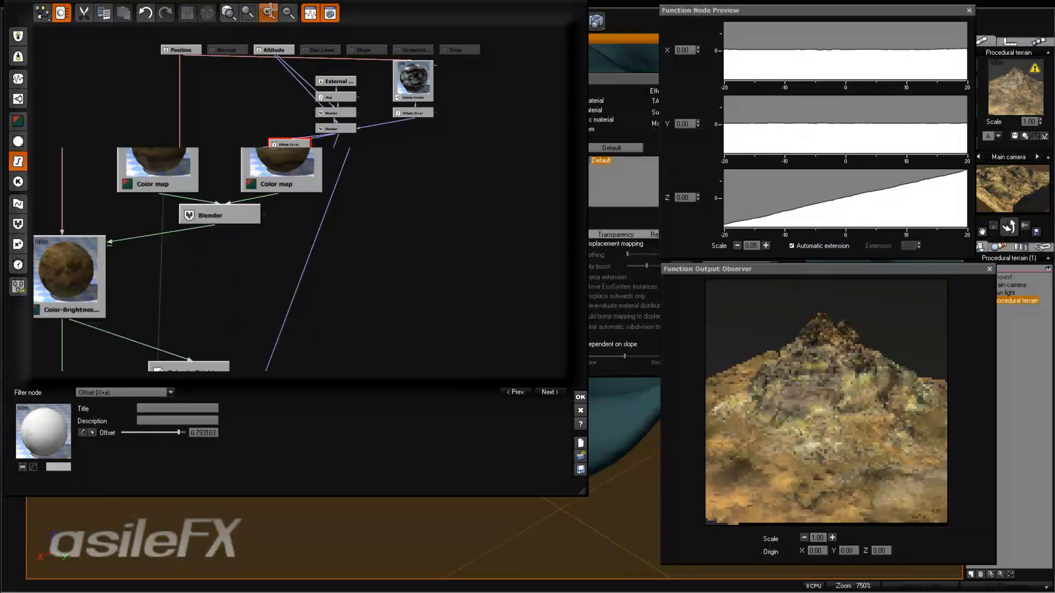
{"action": "left_click_drag", "start_coordinate": [174, 430], "coordinate": [204, 429]}
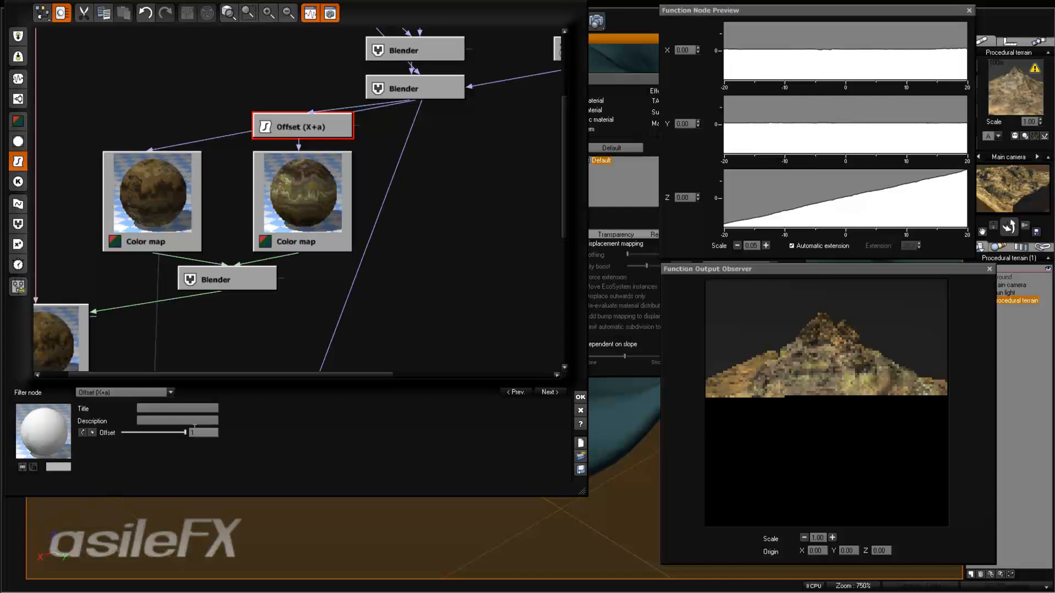
{"action": "left_click_drag", "start_coordinate": [173, 430], "coordinate": [170, 432]}
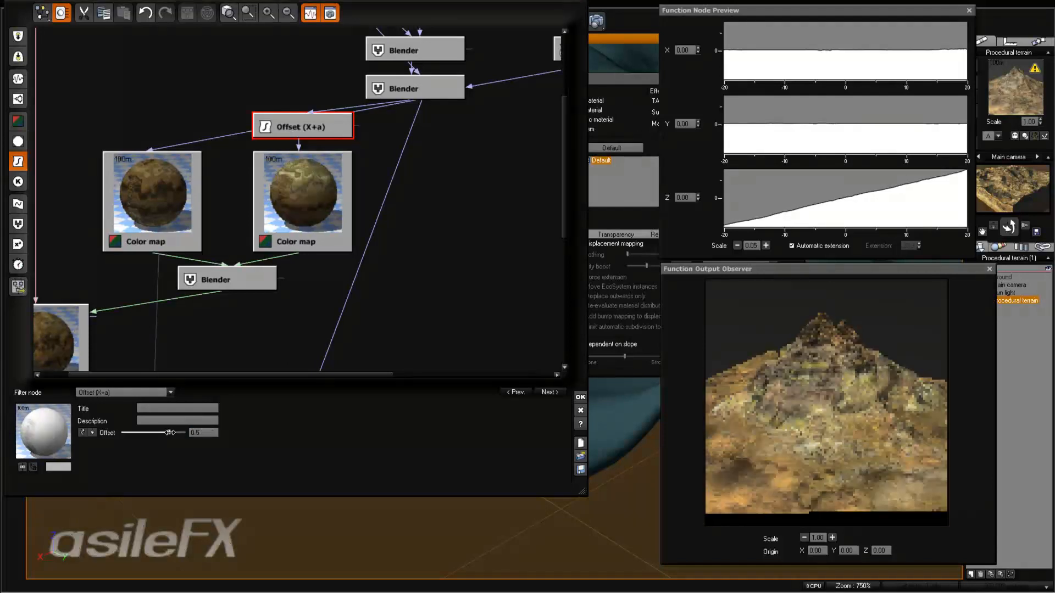
Step: Move the Color to Brightness node to the right of the bump Blender and connect it to the Highlight output
{"action": "middle_click_drag", "start_coordinate": [391, 278], "coordinate": [369, 92]}
{"action": "left_click", "coordinate": [289, 13]}
{"action": "middle_click_drag", "start_coordinate": [332, 166], "coordinate": [334, 172]}
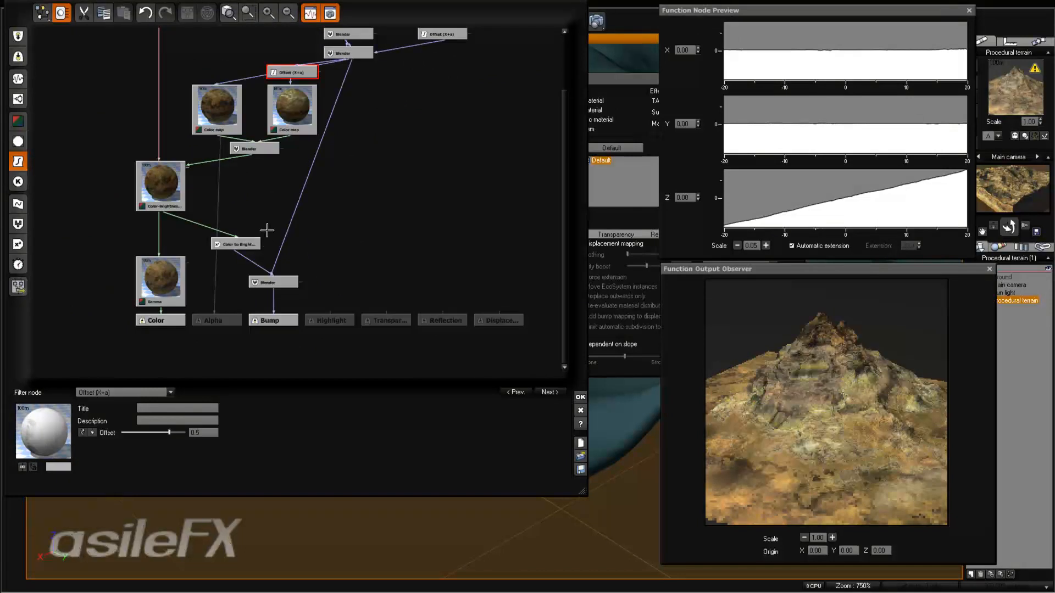
{"action": "left_click_drag", "start_coordinate": [257, 245], "coordinate": [394, 208]}
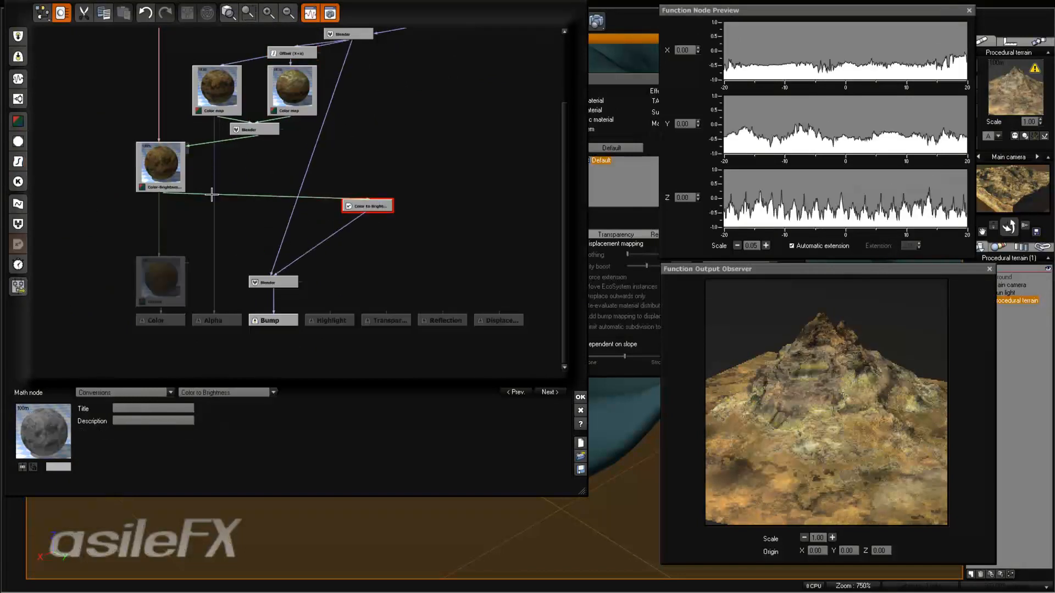
{"action": "middle_click_drag", "start_coordinate": [348, 239], "coordinate": [351, 268]}
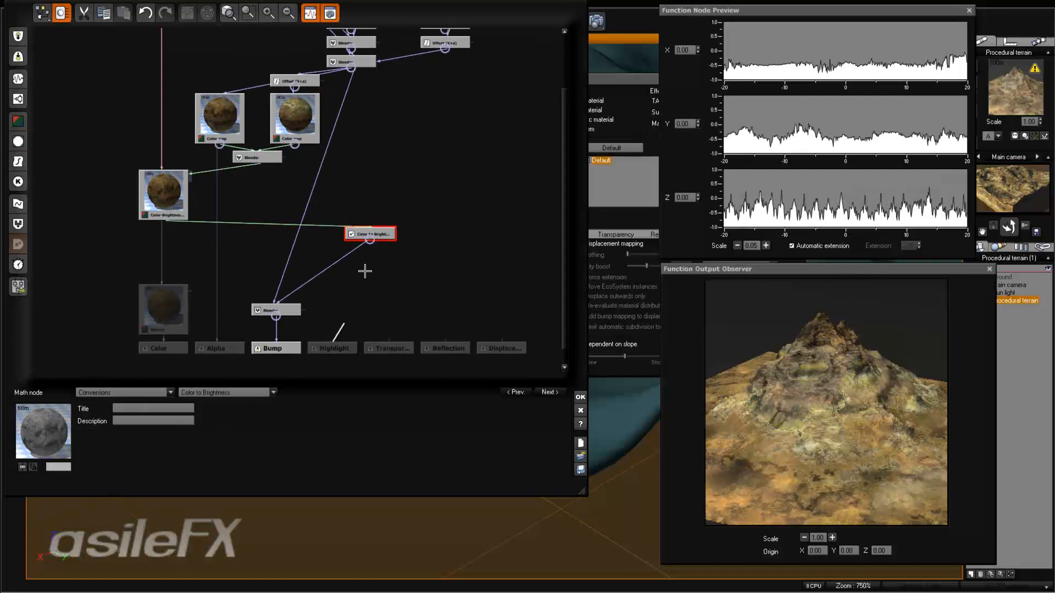
{"action": "left_click_drag", "start_coordinate": [334, 339], "coordinate": [365, 242]}
Step: Move the bump Blender up and insert a Brightness-Contrast (aX+b) filter on the connection from Color to Brightness to Highlight
{"action": "left_click", "coordinate": [274, 310]}
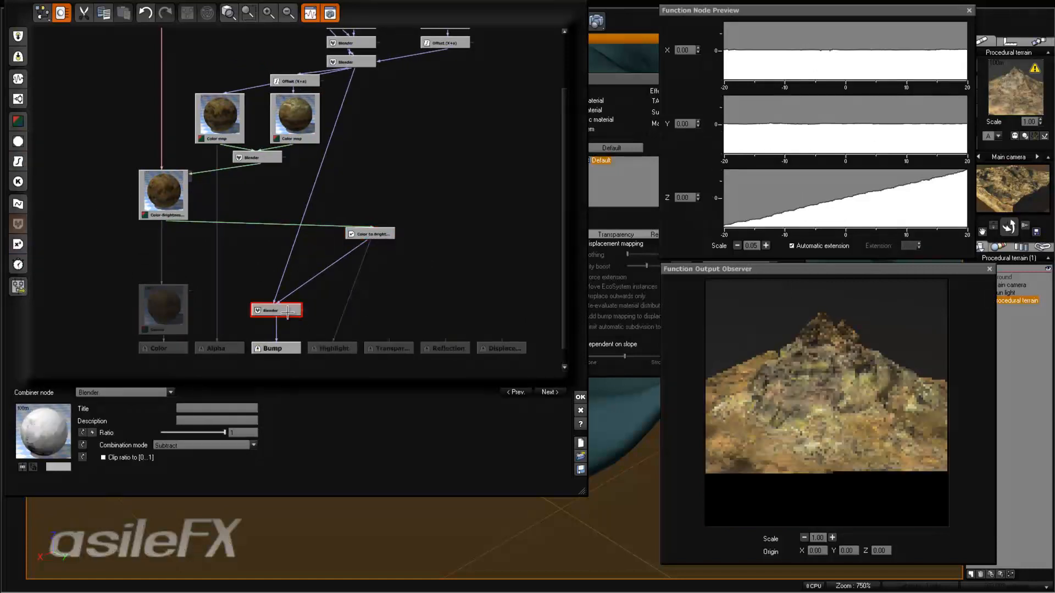
{"action": "mouse_move", "coordinate": [285, 306]}
{"action": "left_mouse_down"}
{"action": "mouse_move", "coordinate": [286, 268]}
{"action": "mouse_move", "coordinate": [285, 287]}
{"action": "left_mouse_up"}
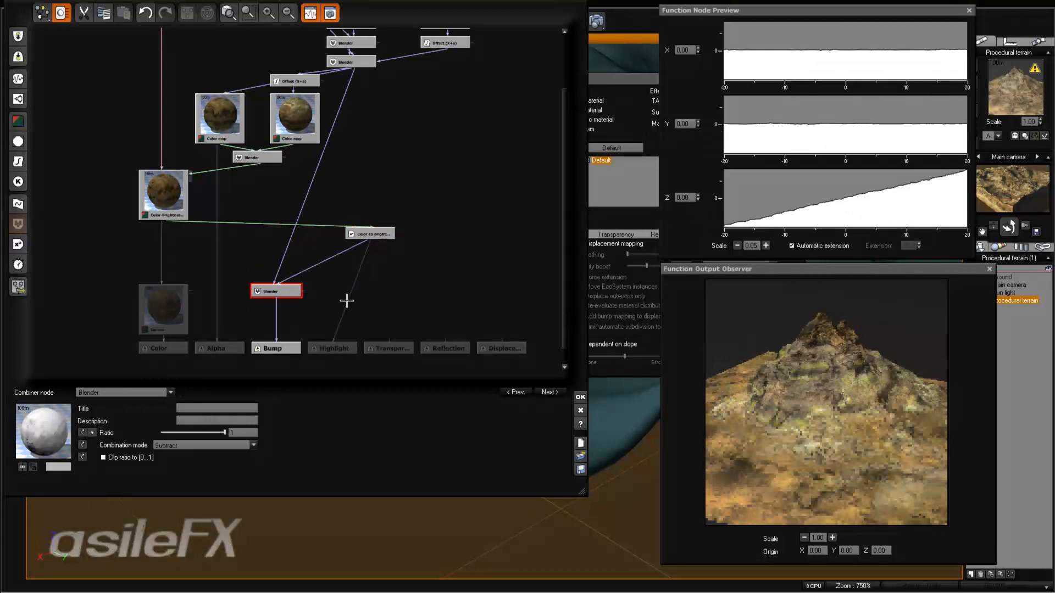
{"action": "left_click", "coordinate": [343, 327]}
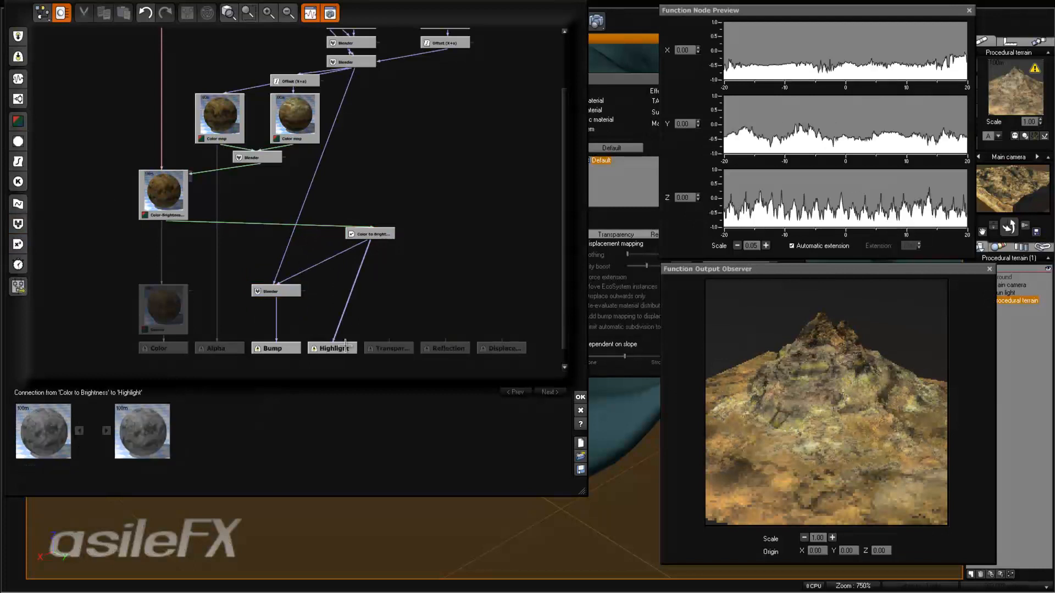
{"action": "left_click", "coordinate": [18, 160]}
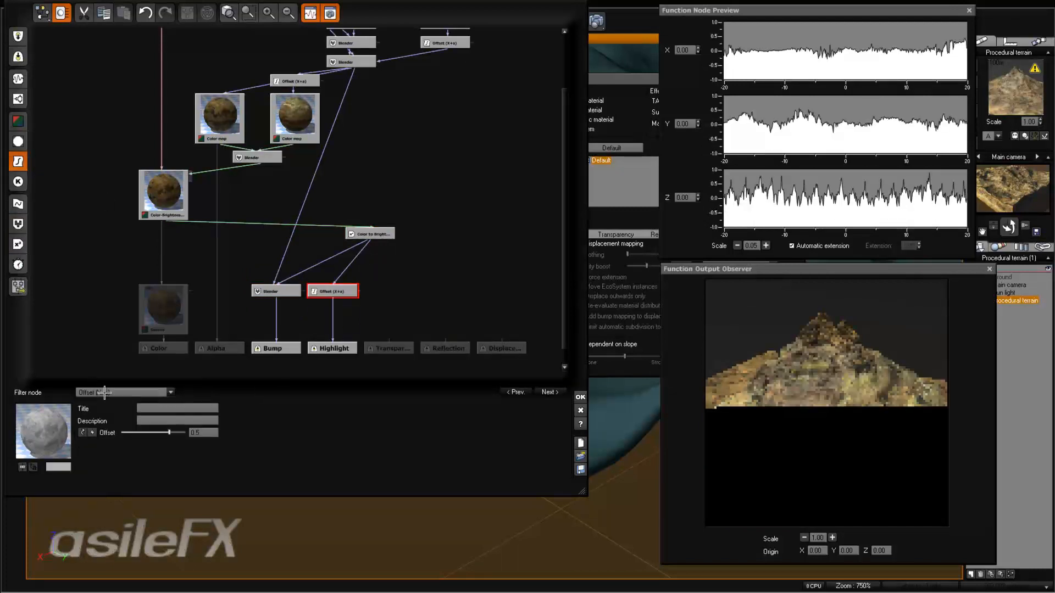
{"action": "left_click", "coordinate": [80, 391]}
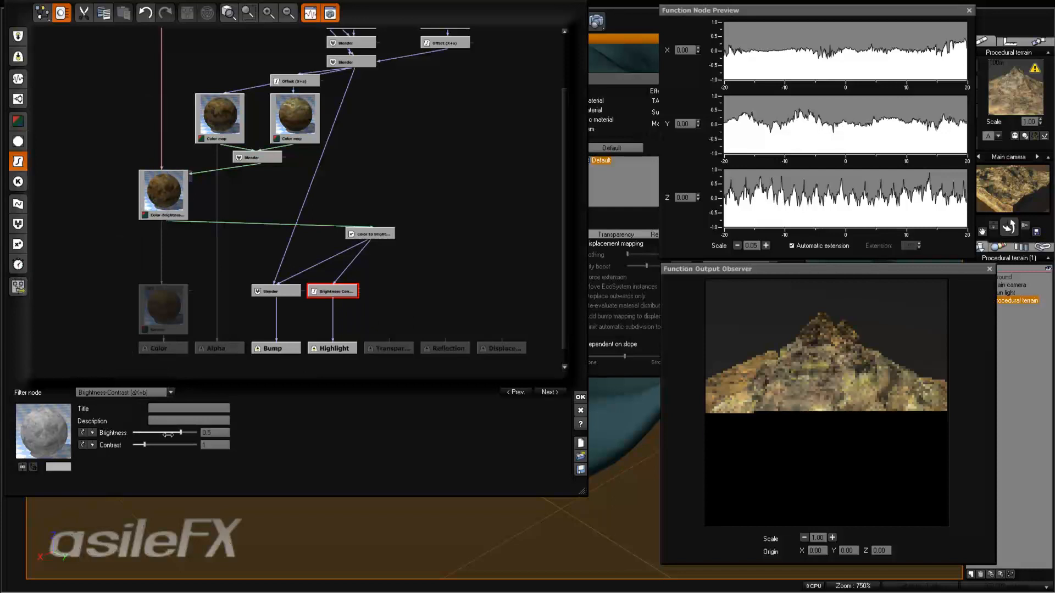
Step: Set the Brightness-Contrast filter's brightness to 0.517241 and contrast to 3.75, and accept the function
{"action": "left_click_drag", "start_coordinate": [181, 434], "coordinate": [163, 446]}
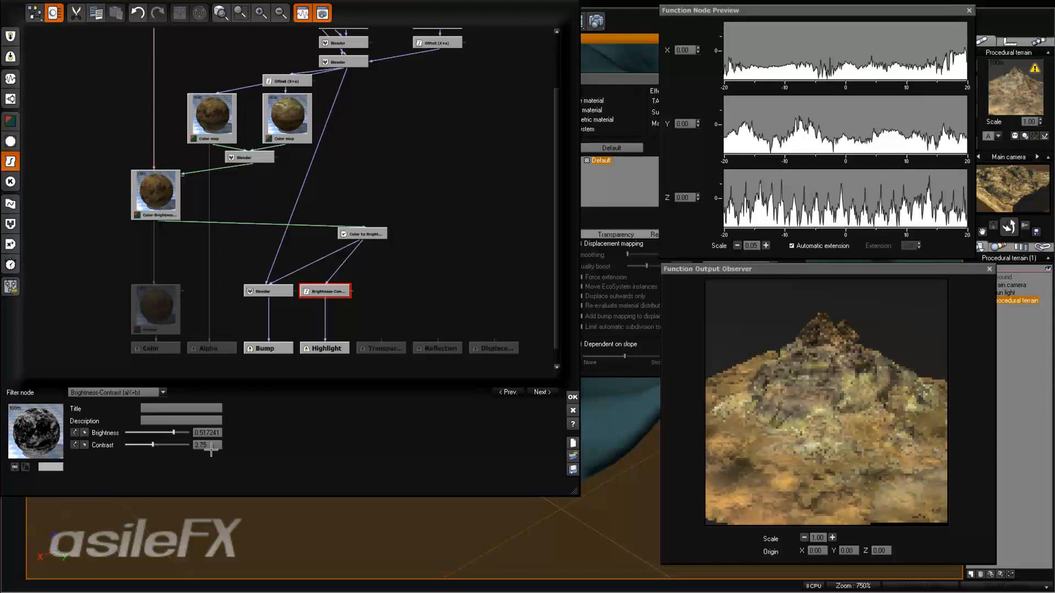
{"action": "left_click_drag", "start_coordinate": [312, 448], "coordinate": [355, 459]}
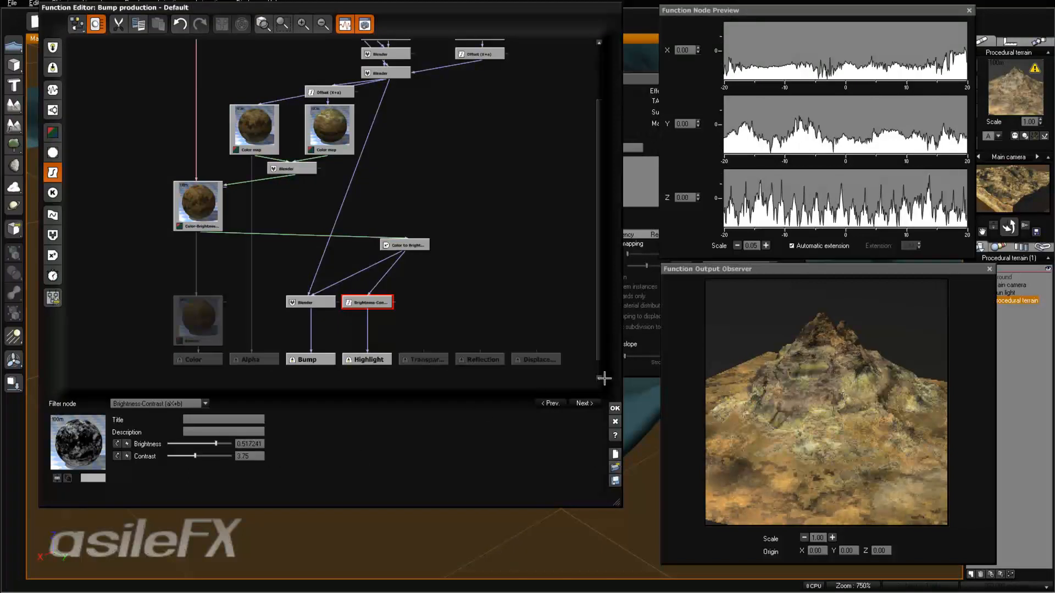
{"action": "left_click", "coordinate": [615, 408]}
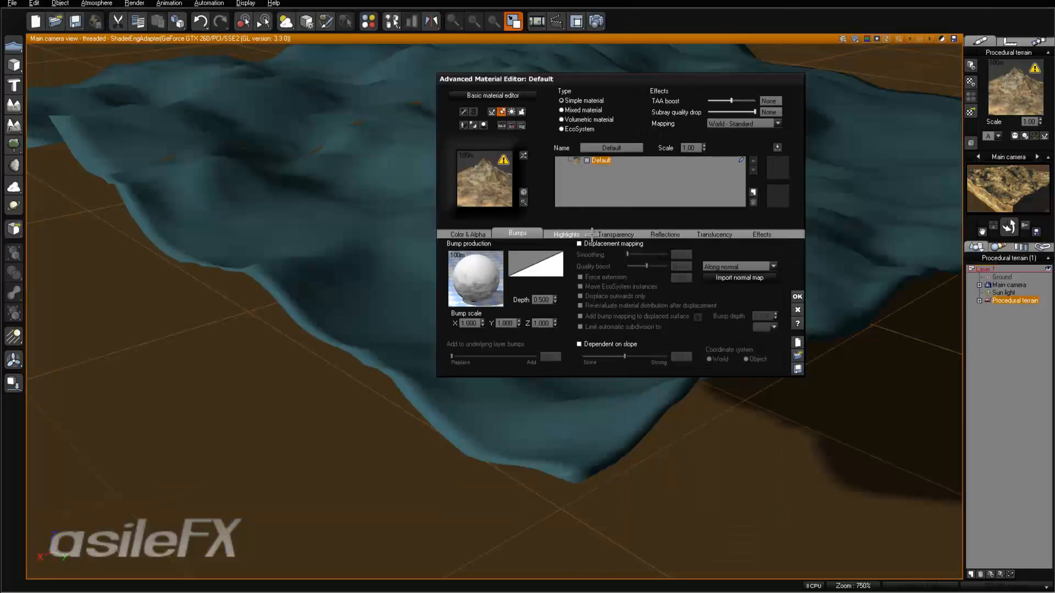
Step: Set the material's highlight global intensity to 48% and global size to 24%, keeping variable highlights on, and accept the material
{"action": "left_click", "coordinate": [566, 234]}
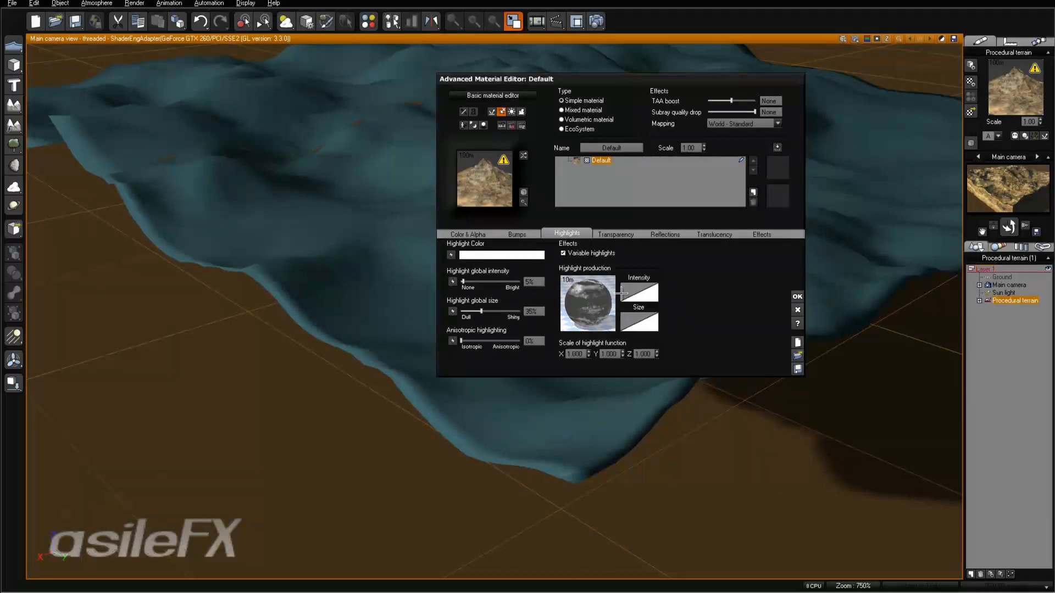
{"action": "left_click", "coordinate": [562, 253]}
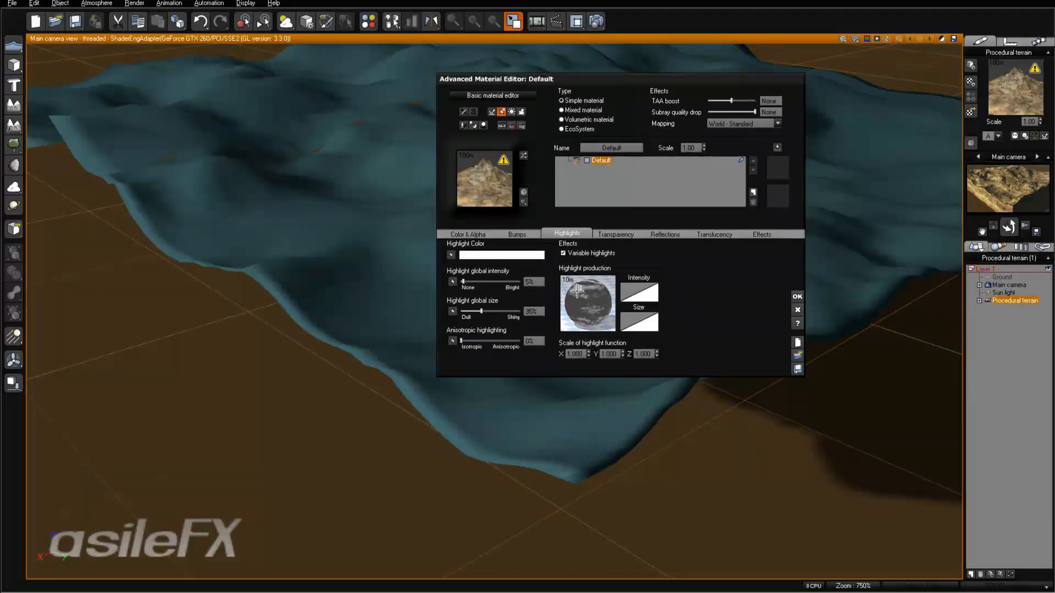
{"action": "left_click", "coordinate": [489, 281]}
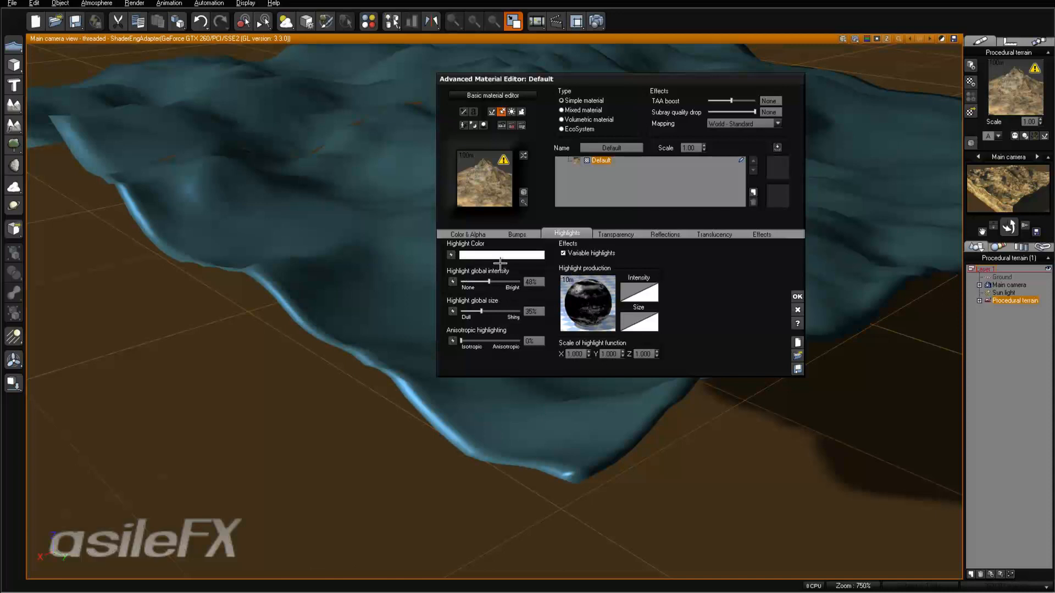
{"action": "left_click", "coordinate": [476, 311]}
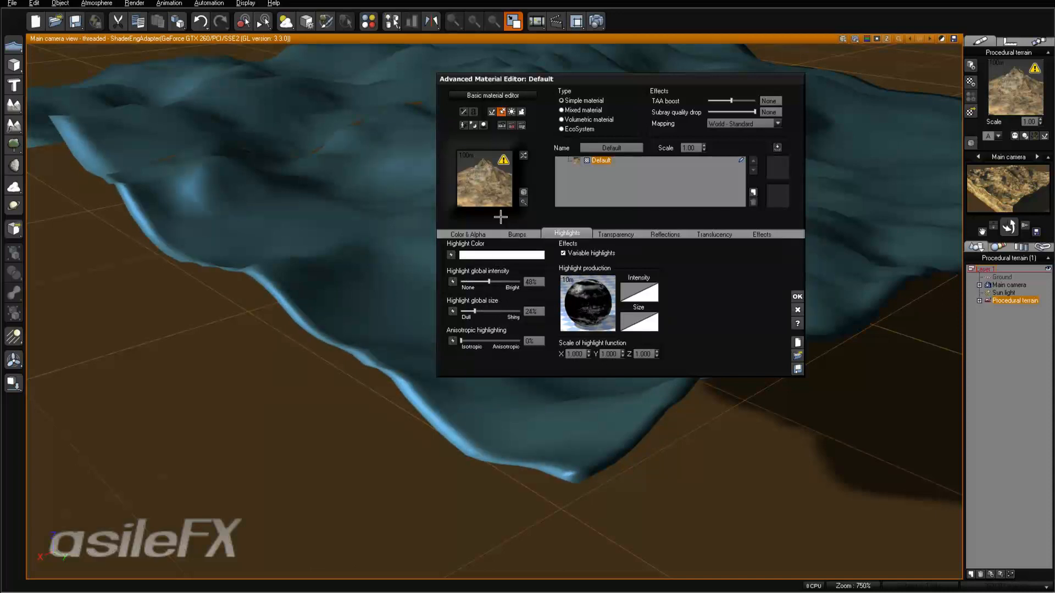
{"action": "left_click", "coordinate": [797, 297]}
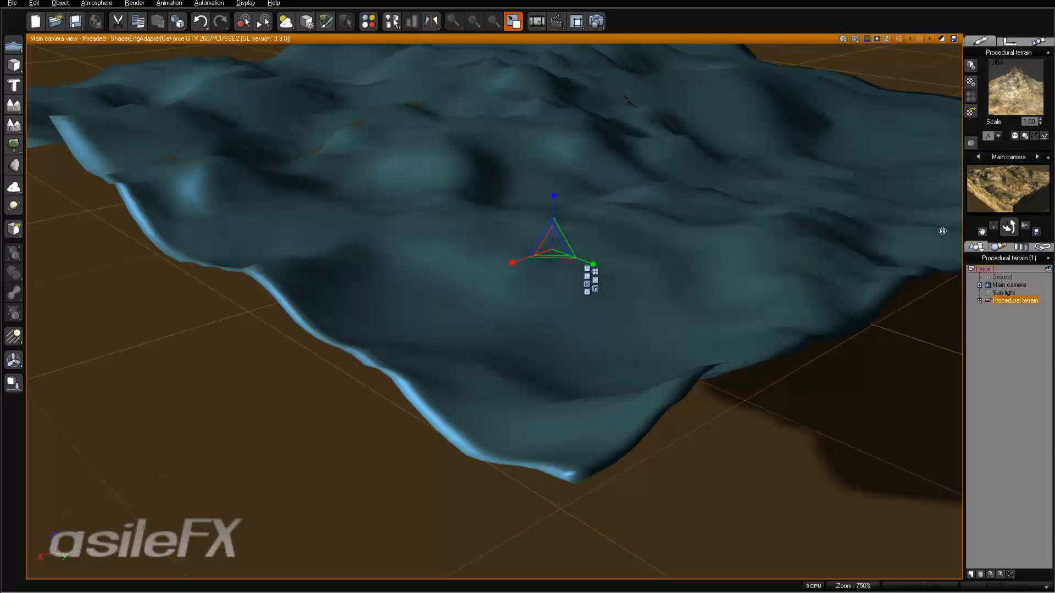
Step: Adjust the sun's azimuth and pitch in the atmosphere settings to relight the terrain, and accept the changes
{"action": "right_click_drag", "start_coordinate": [712, 221], "coordinate": [763, 219]}
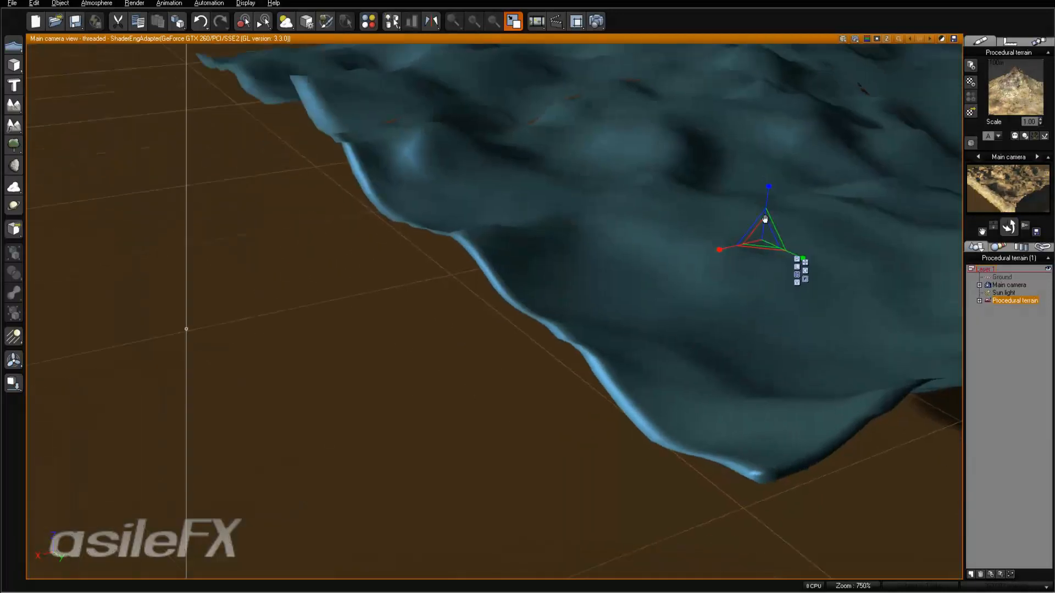
{"action": "left_click_drag", "start_coordinate": [1009, 227], "coordinate": [907, 237]}
{"action": "right_click_drag", "start_coordinate": [632, 236], "coordinate": [832, 254]}
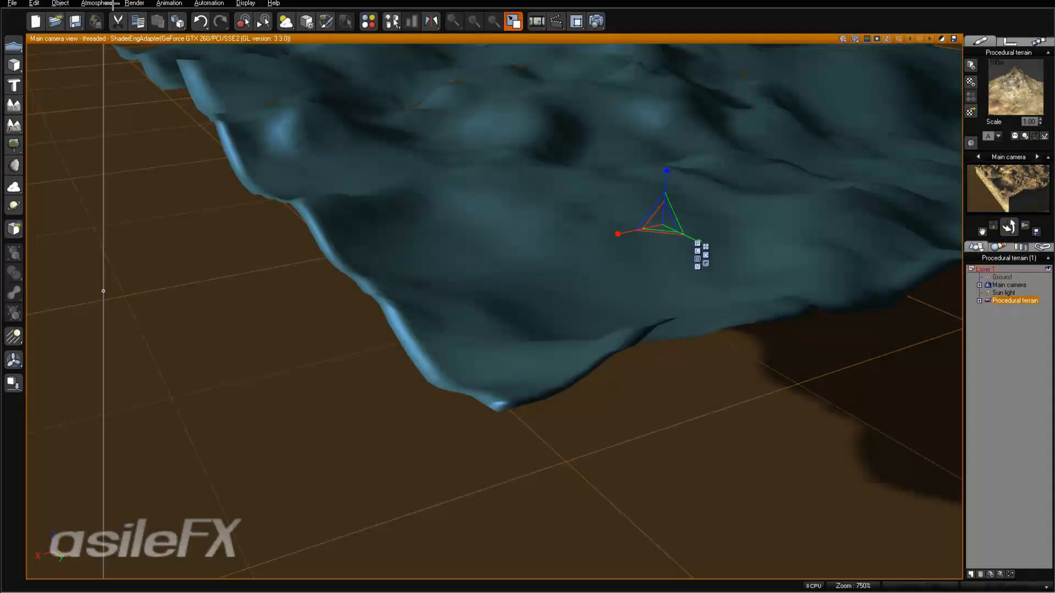
{"action": "left_click", "coordinate": [97, 4]}
{"action": "left_click", "coordinate": [112, 53]}
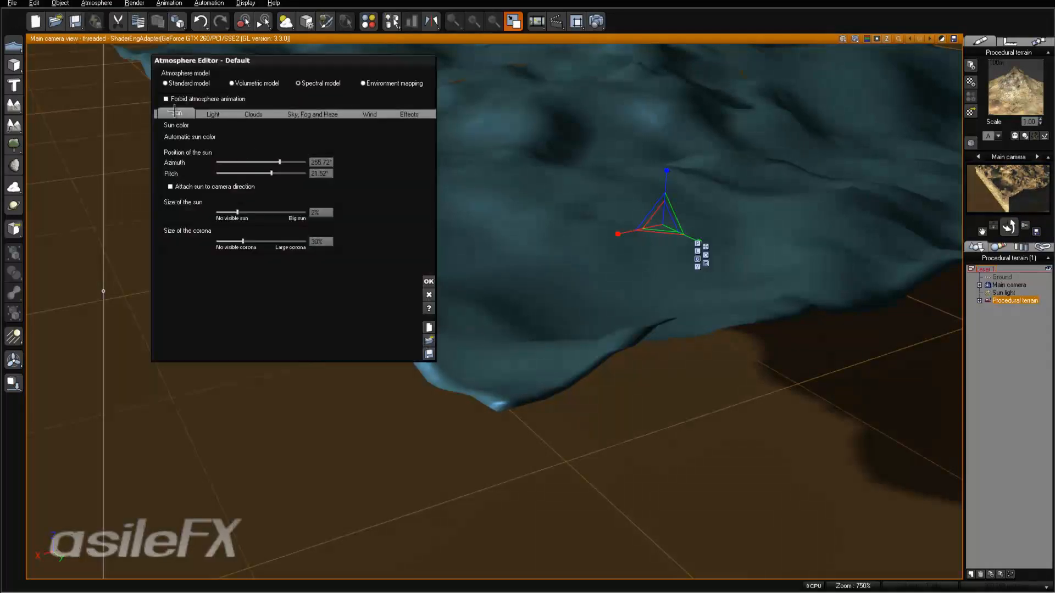
{"action": "left_click_drag", "start_coordinate": [280, 162], "coordinate": [287, 159]}
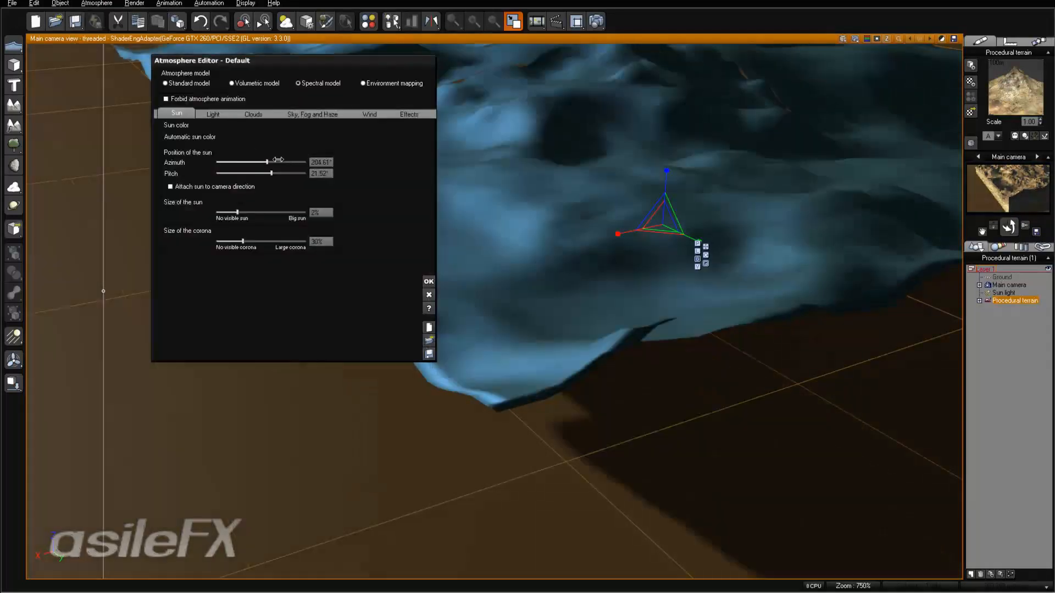
{"action": "left_click_drag", "start_coordinate": [281, 174], "coordinate": [290, 164]}
{"action": "left_click", "coordinate": [432, 282]}
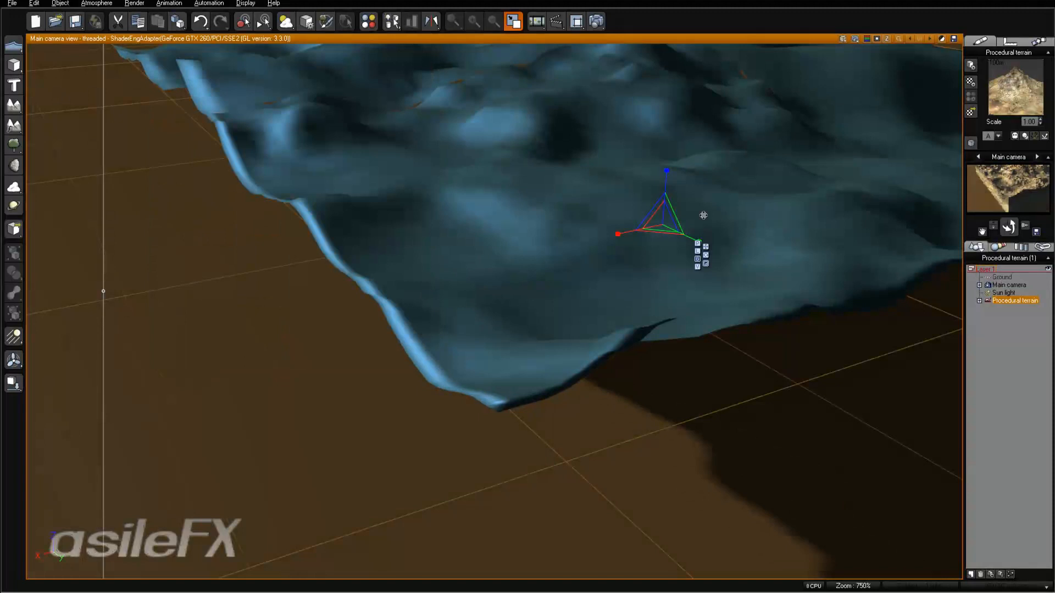
Step: Render a close view of the terrain's cut corner to inspect the strata, and close the render display
{"action": "mouse_move", "coordinate": [685, 217]}
{"action": "right_mouse_down"}
{"action": "mouse_move", "coordinate": [684, 229]}
{"action": "mouse_move", "coordinate": [671, 228]}
{"action": "mouse_move", "coordinate": [671, 214]}
{"action": "right_mouse_up"}
{"action": "scroll", "coordinate": [668, 189], "scroll_direction": "up", "scroll_amount": 2}
{"action": "left_click", "coordinate": [596, 14]}
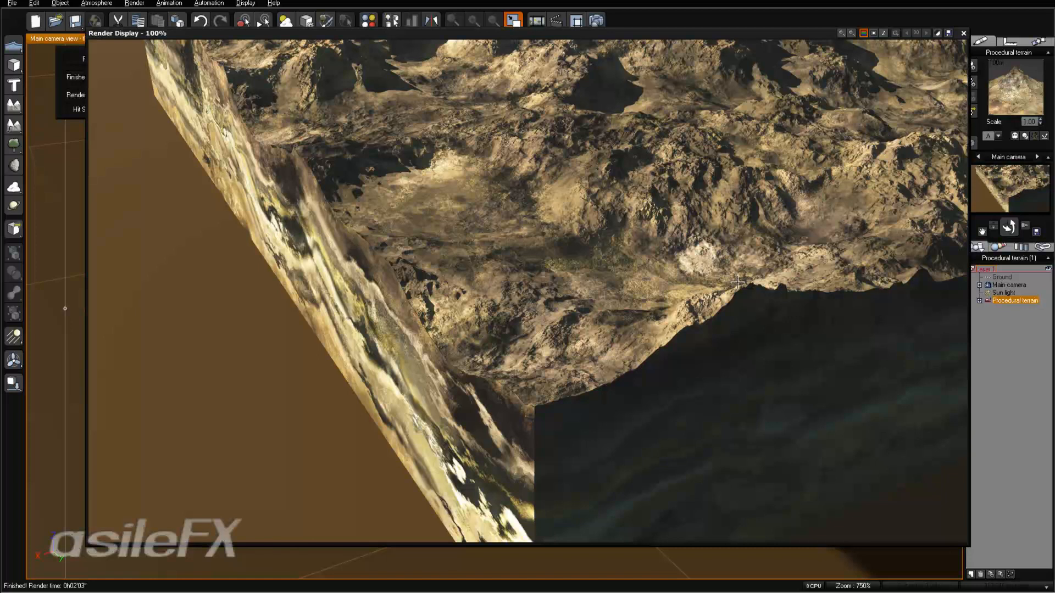
{"action": "left_click", "coordinate": [963, 33]}
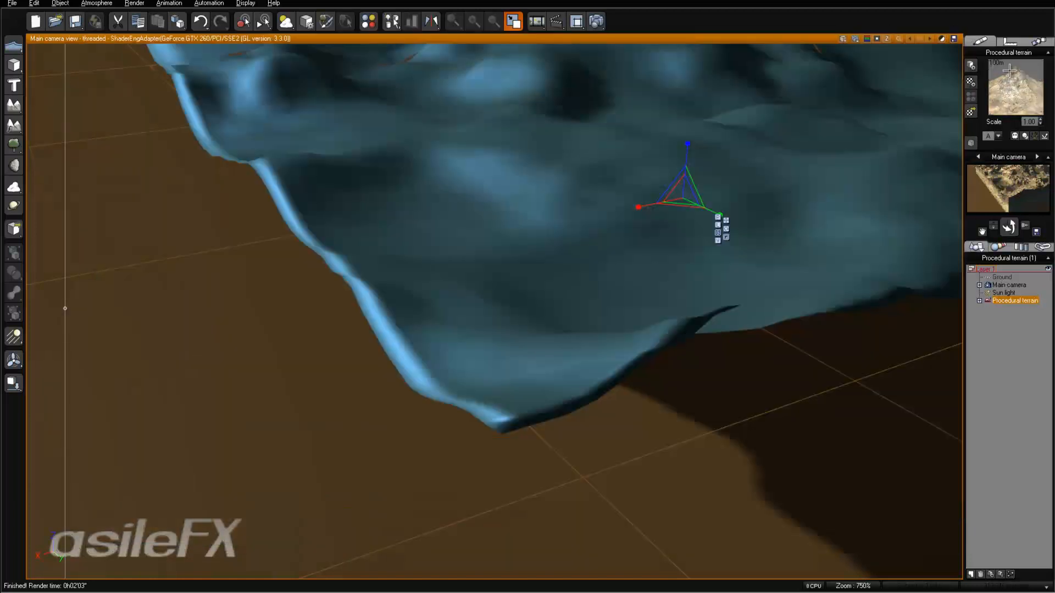
Step: Set both the upper and lower clamping modes of the terrain material's bump filter to Clamp and accept the filter
{"action": "double_click", "coordinate": [1016, 88]}
{"action": "left_click", "coordinate": [521, 234]}
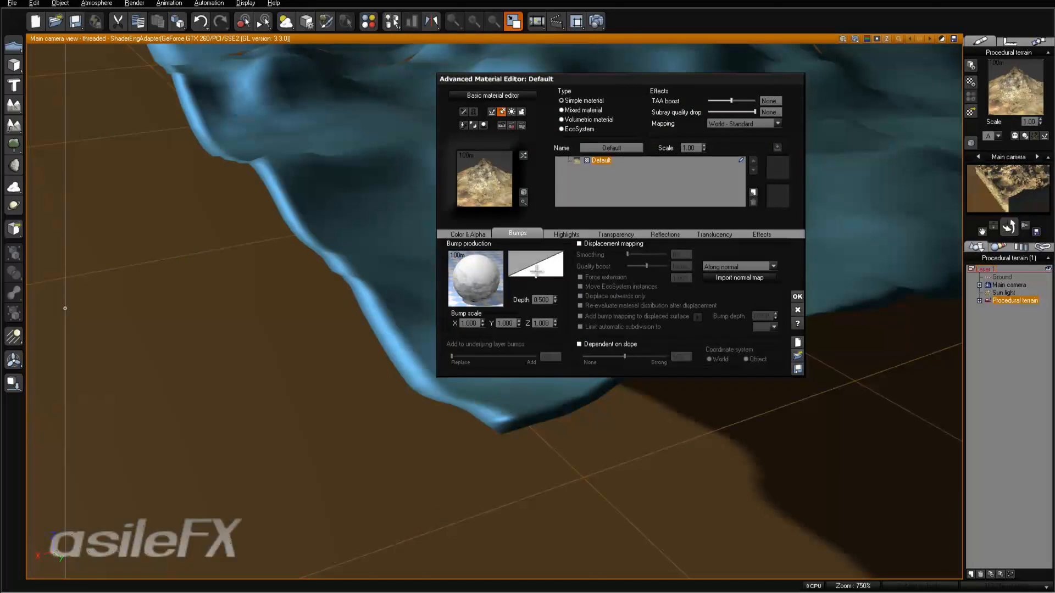
{"action": "right_click", "coordinate": [511, 277]}
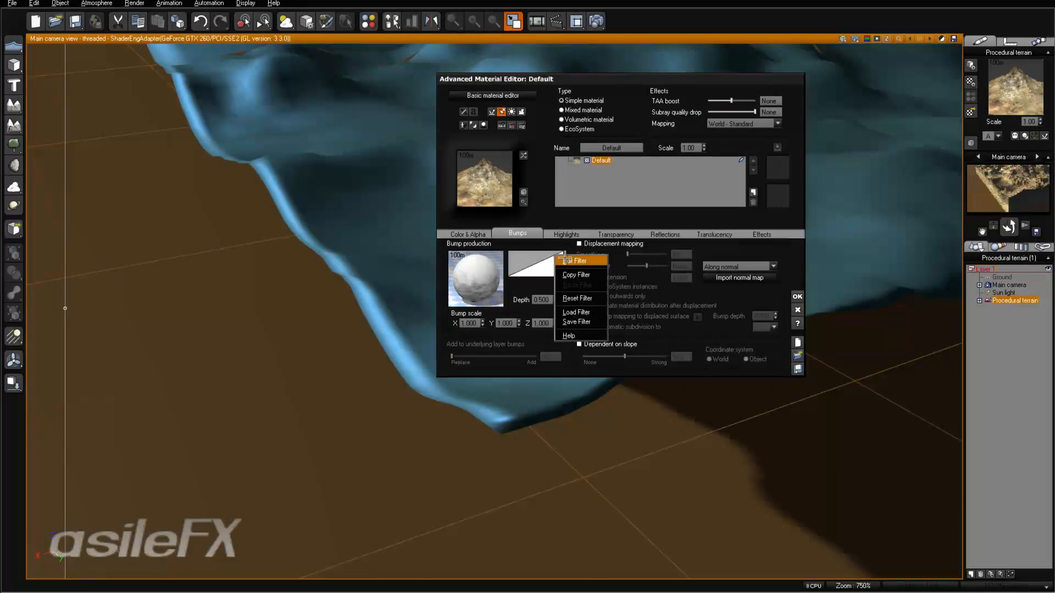
{"action": "left_click", "coordinate": [564, 260]}
{"action": "left_click", "coordinate": [478, 445]}
{"action": "left_click", "coordinate": [478, 459]}
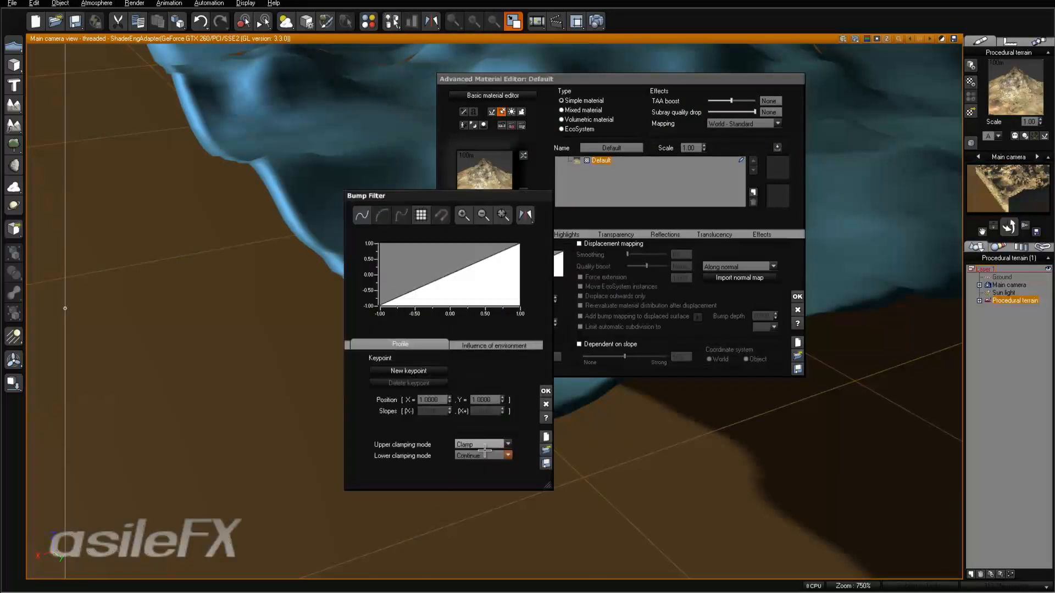
{"action": "left_click", "coordinate": [478, 456]}
{"action": "left_click", "coordinate": [475, 472]}
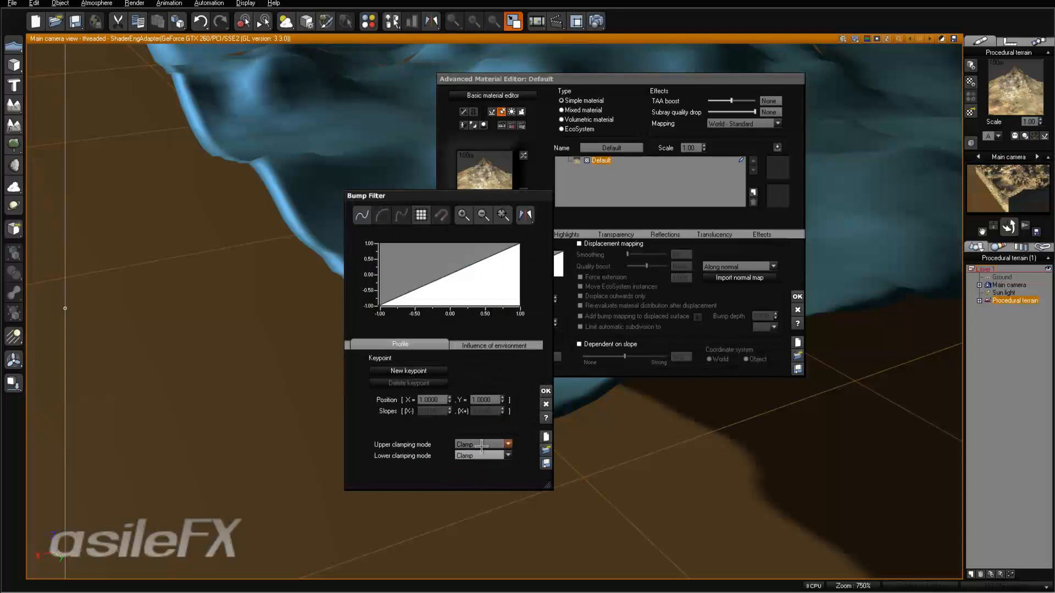
{"action": "left_click", "coordinate": [546, 390]}
Step: Recheck the bump filter's clamping and the color settings, accept the material and save the scene
{"action": "right_click", "coordinate": [511, 276]}
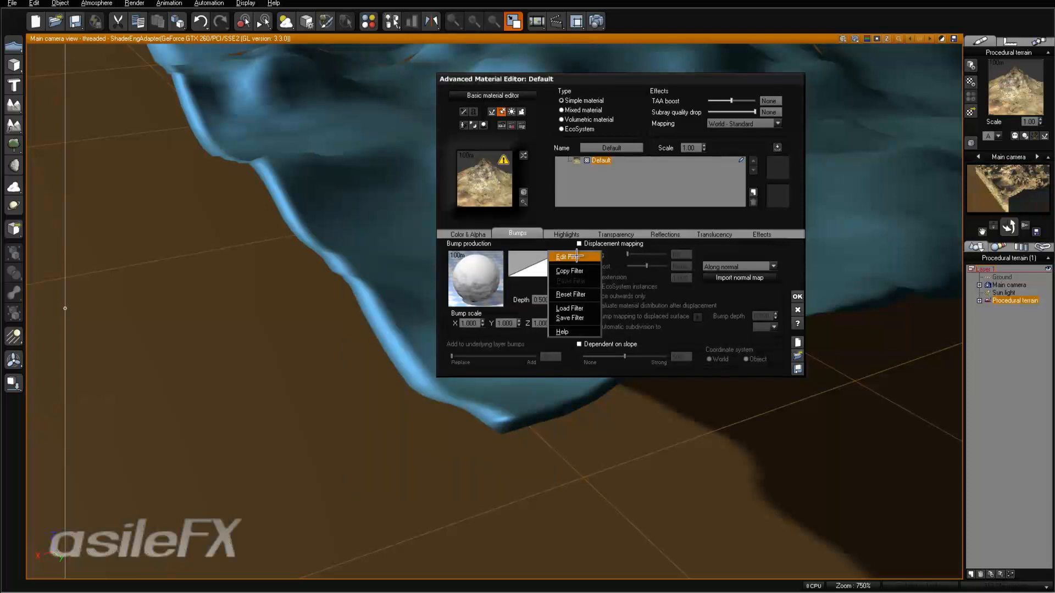
{"action": "left_click", "coordinate": [564, 259]}
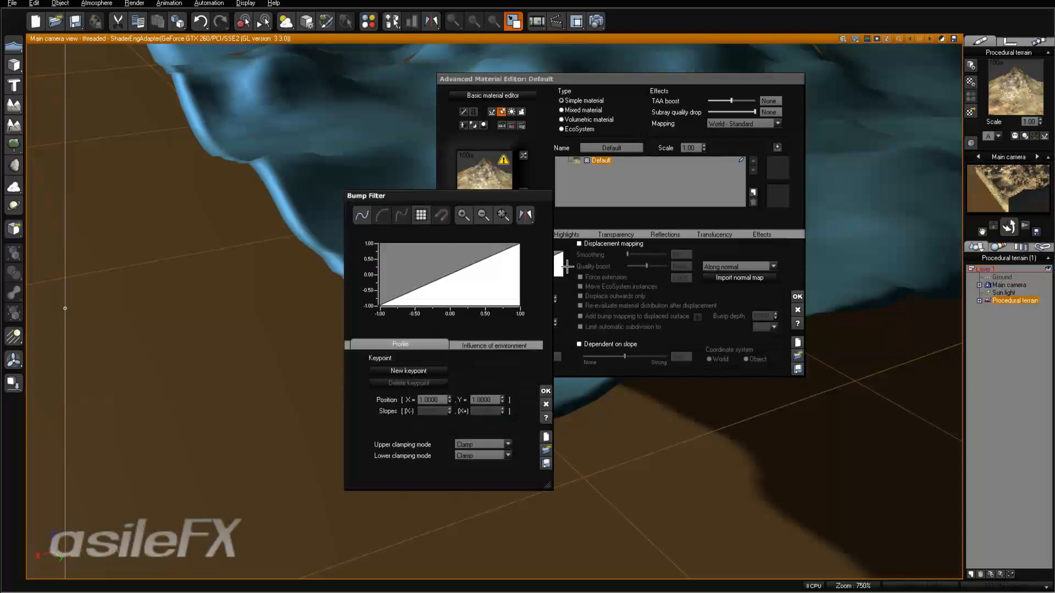
{"action": "left_click", "coordinate": [546, 391]}
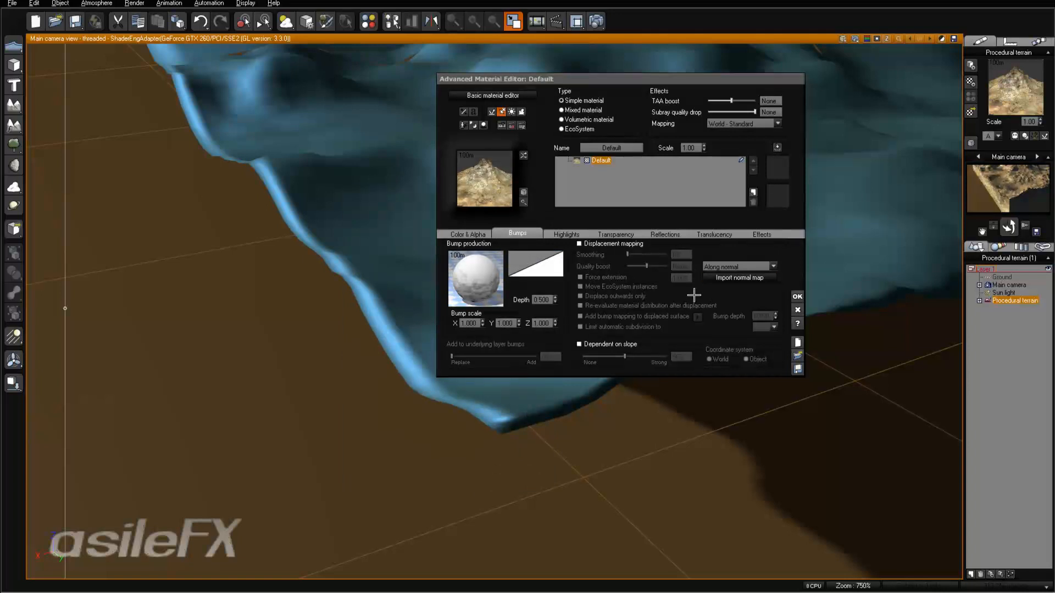
{"action": "left_click", "coordinate": [477, 234]}
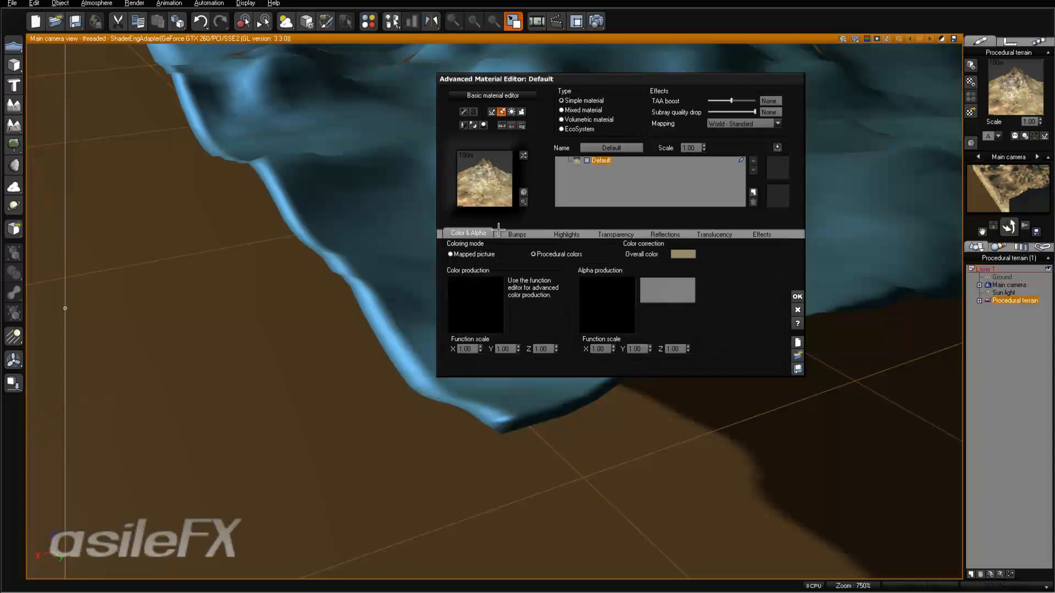
{"action": "left_click", "coordinate": [798, 296]}
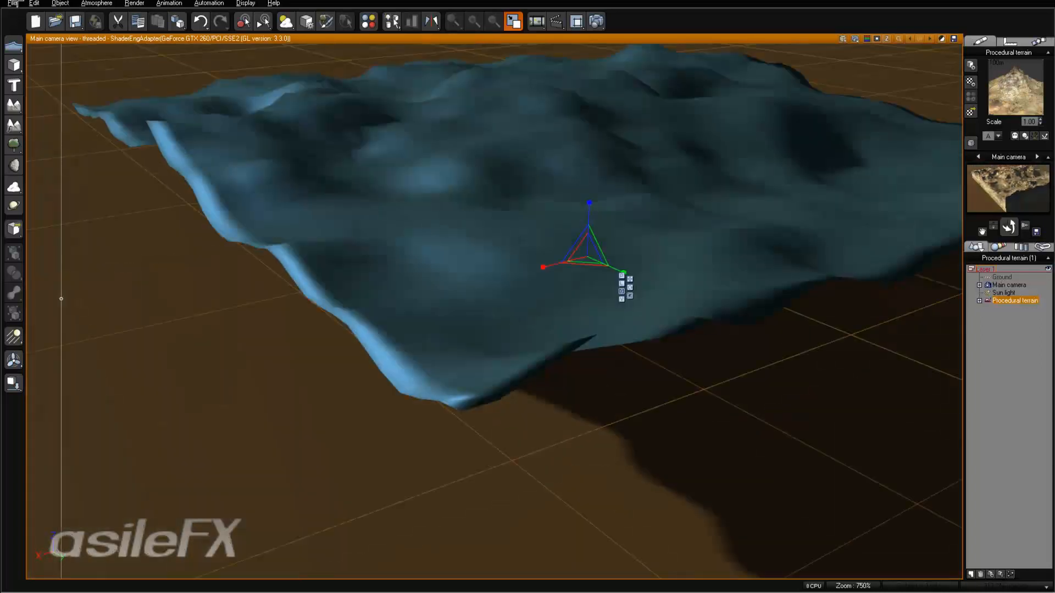
{"action": "key", "text": "ctrl+s"}
Step: Deselect the terrain and examine its shape and lighting from several angles and distances
{"action": "left_click_drag", "start_coordinate": [1010, 228], "coordinate": [757, 250]}
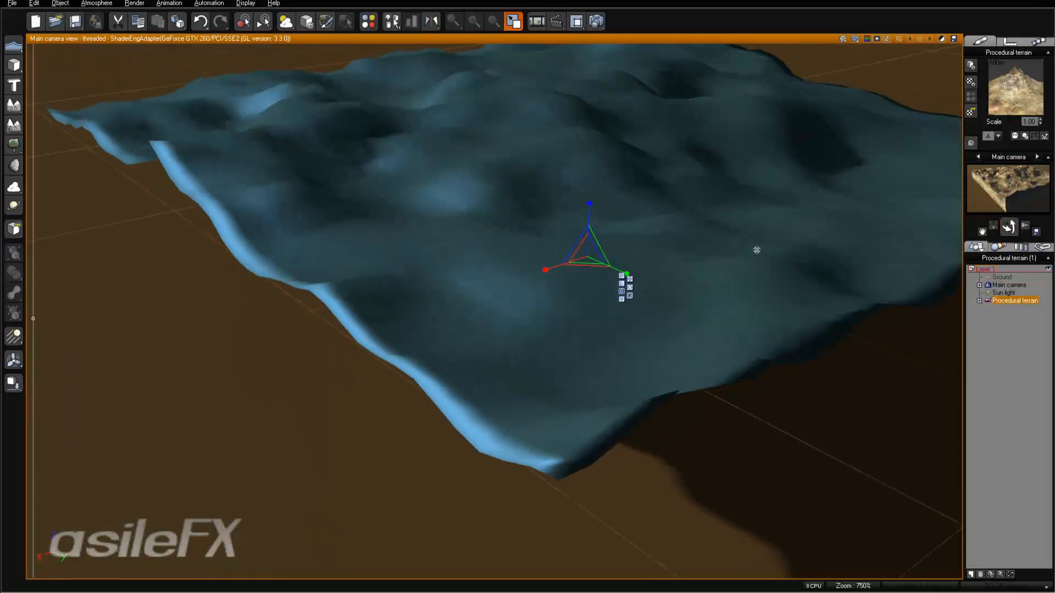
{"action": "middle_click_drag", "start_coordinate": [757, 250], "coordinate": [800, 226]}
{"action": "scroll", "coordinate": [800, 226], "scroll_direction": "down", "scroll_amount": 3}
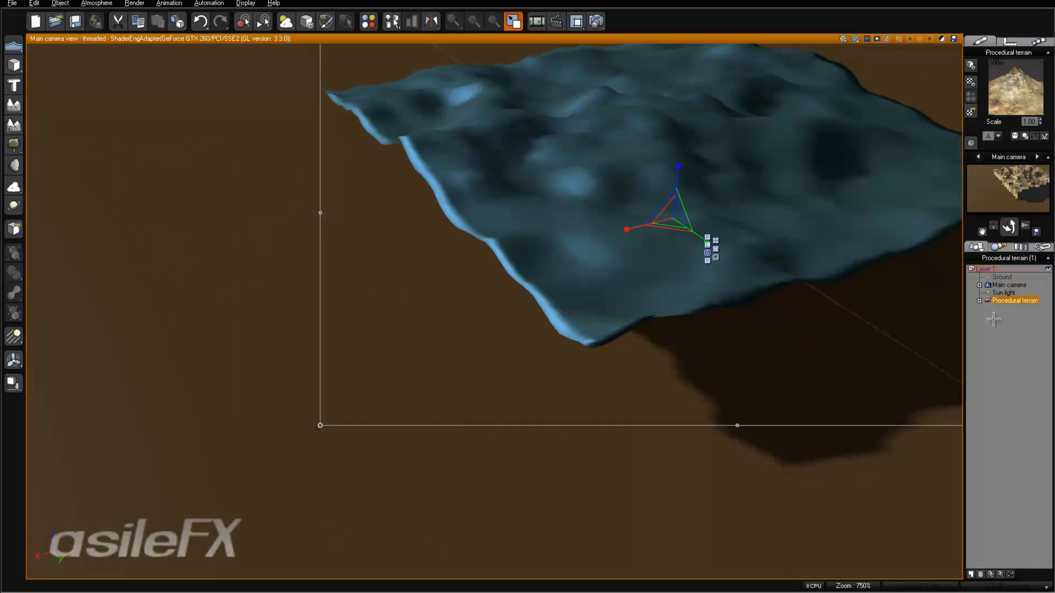
{"action": "left_click", "coordinate": [1003, 363]}
{"action": "right_click_drag", "start_coordinate": [674, 262], "coordinate": [696, 268]}
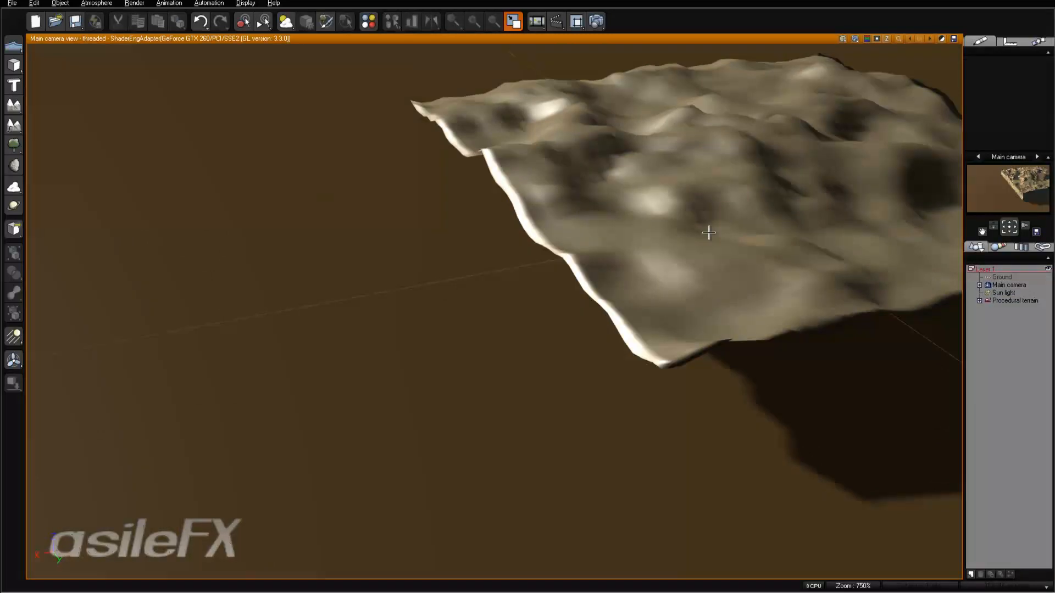
{"action": "right_click_drag", "start_coordinate": [670, 233], "coordinate": [613, 250]}
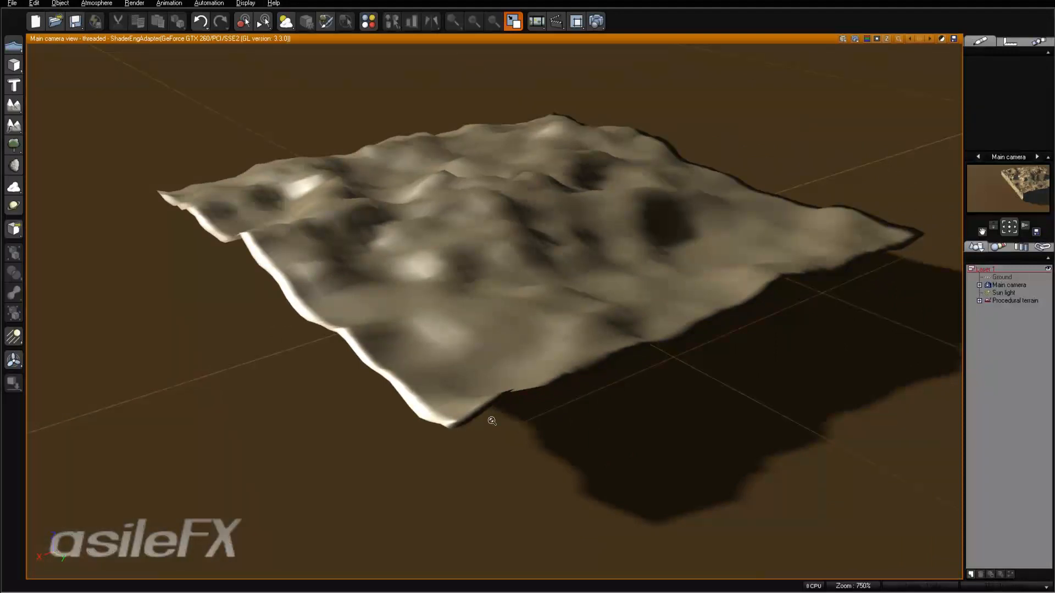
{"action": "scroll", "coordinate": [492, 420], "scroll_direction": "up", "scroll_amount": 5}
{"action": "right_click_drag", "start_coordinate": [484, 408], "coordinate": [513, 386]}
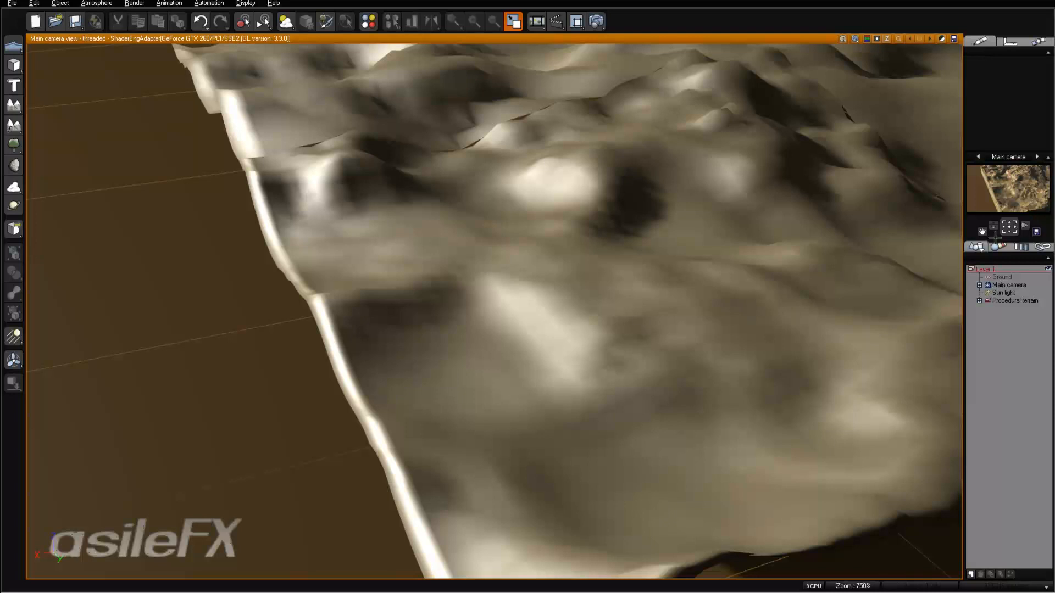
Step: Select the procedural terrain and rename its material to sideCut
{"action": "left_click", "coordinate": [1008, 301]}
{"action": "mouse_move", "coordinate": [1009, 227]}
{"action": "left_mouse_down"}
{"action": "mouse_move", "coordinate": [998, 213]}
{"action": "mouse_move", "coordinate": [1005, 217]}
{"action": "left_mouse_up"}
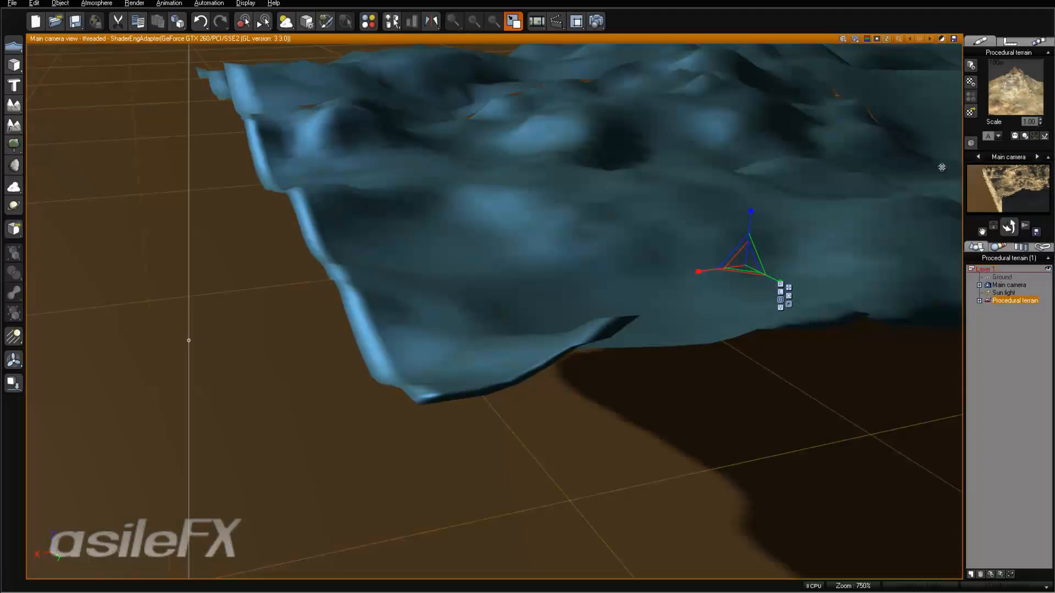
{"action": "right_click", "coordinate": [1018, 82]}
{"action": "left_click", "coordinate": [989, 88]}
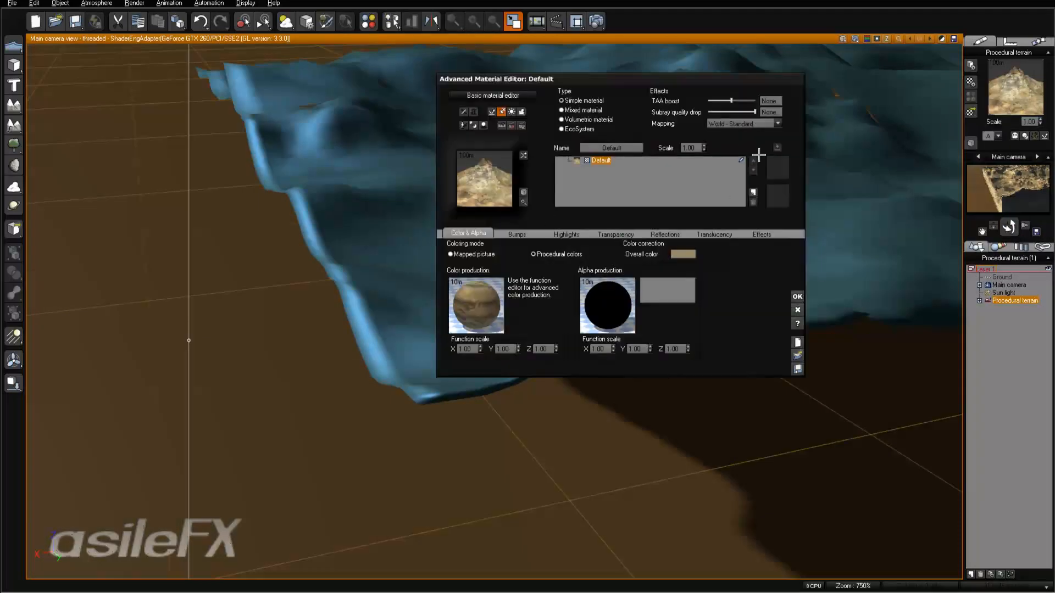
{"action": "left_click", "coordinate": [615, 147]}
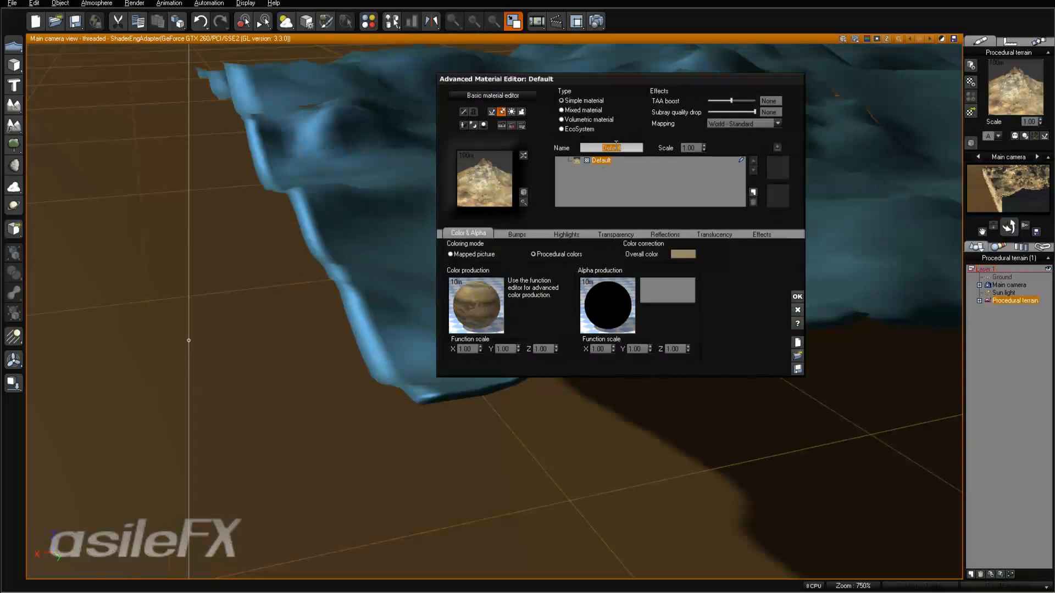
{"action": "type", "text": "sideC"}
{"action": "key", "text": "Return"}
Step: Add the Brown Sand material from the Landscapes collection as a new layer above sideCut
{"action": "right_click", "coordinate": [1002, 90]}
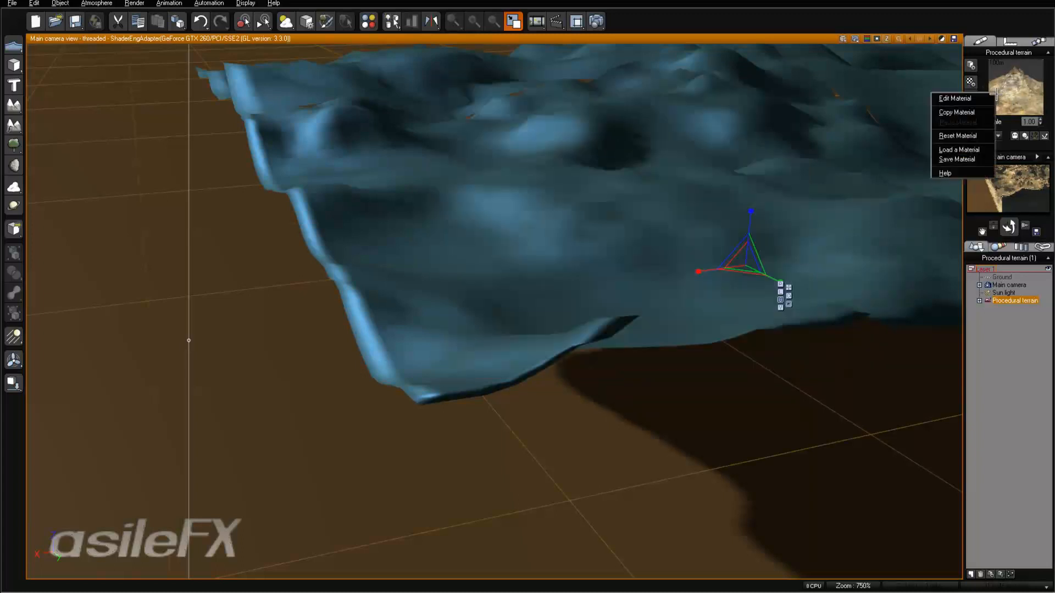
{"action": "right_click", "coordinate": [1029, 80]}
{"action": "left_click", "coordinate": [1007, 91]}
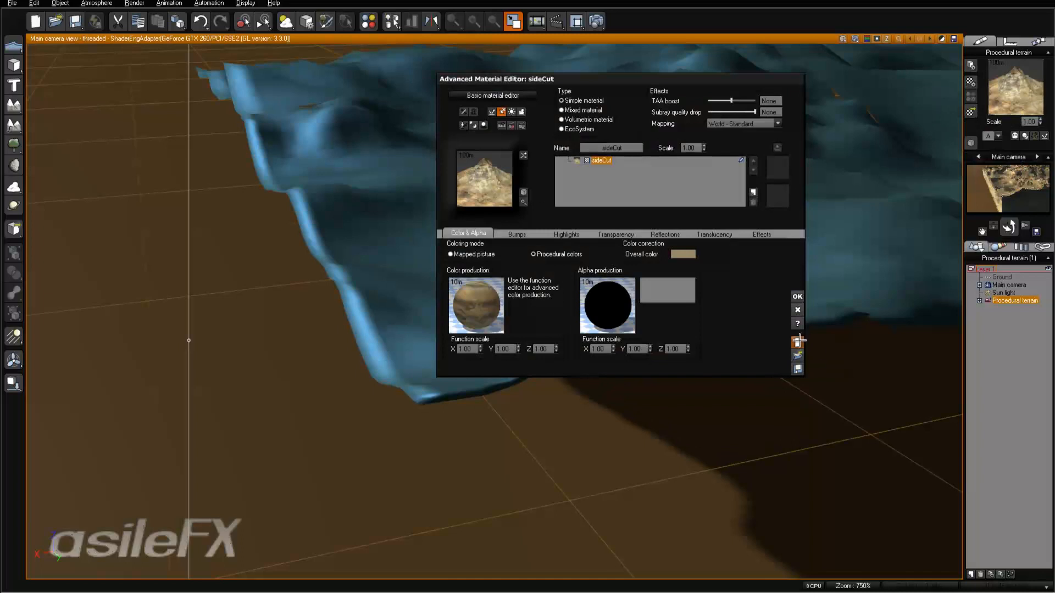
{"action": "left_click", "coordinate": [750, 191]}
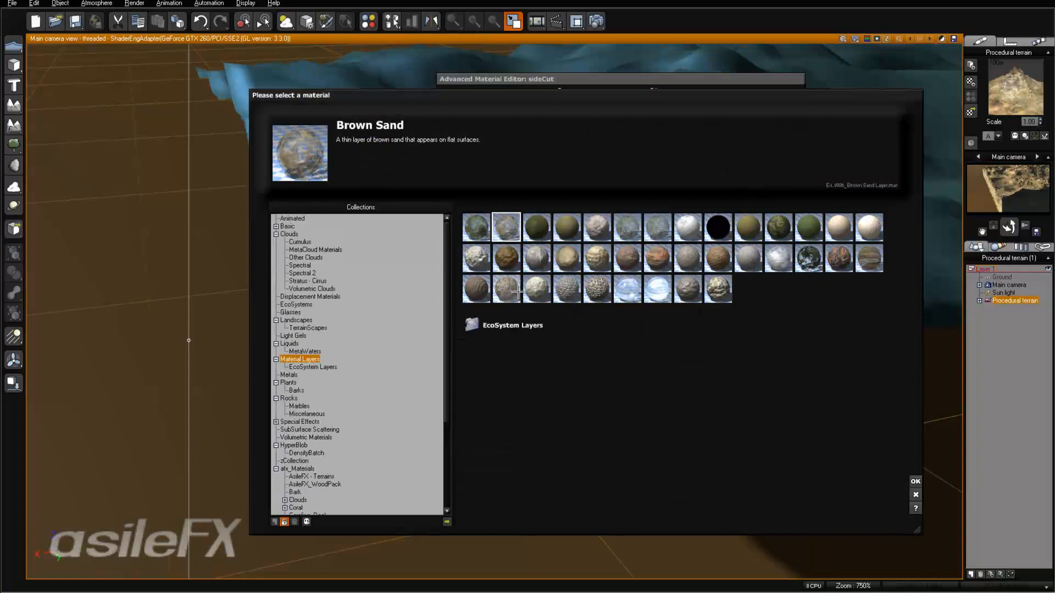
{"action": "left_click", "coordinate": [298, 320]}
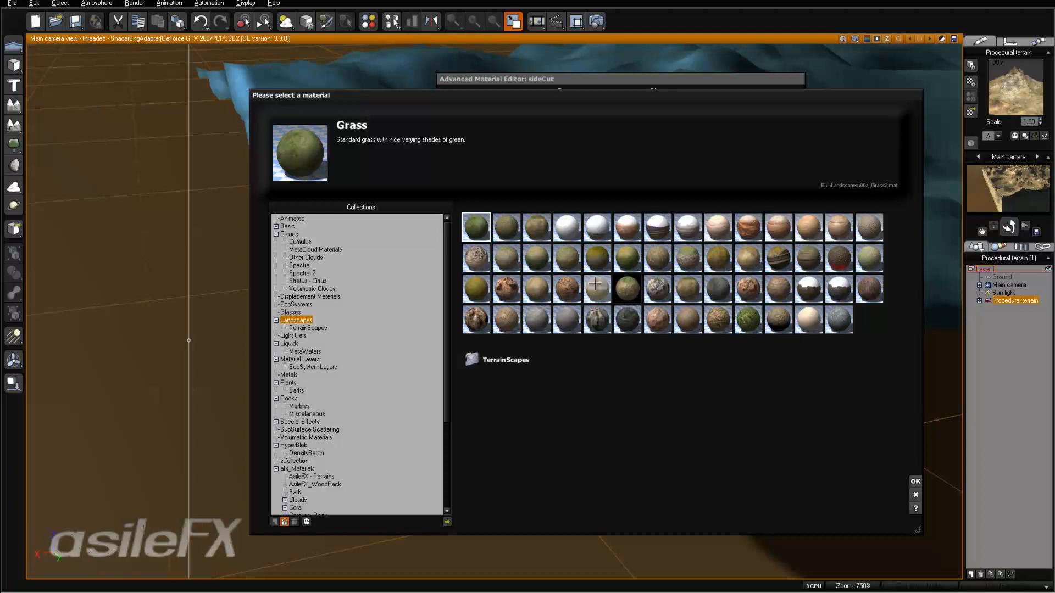
{"action": "left_click", "coordinate": [536, 289]}
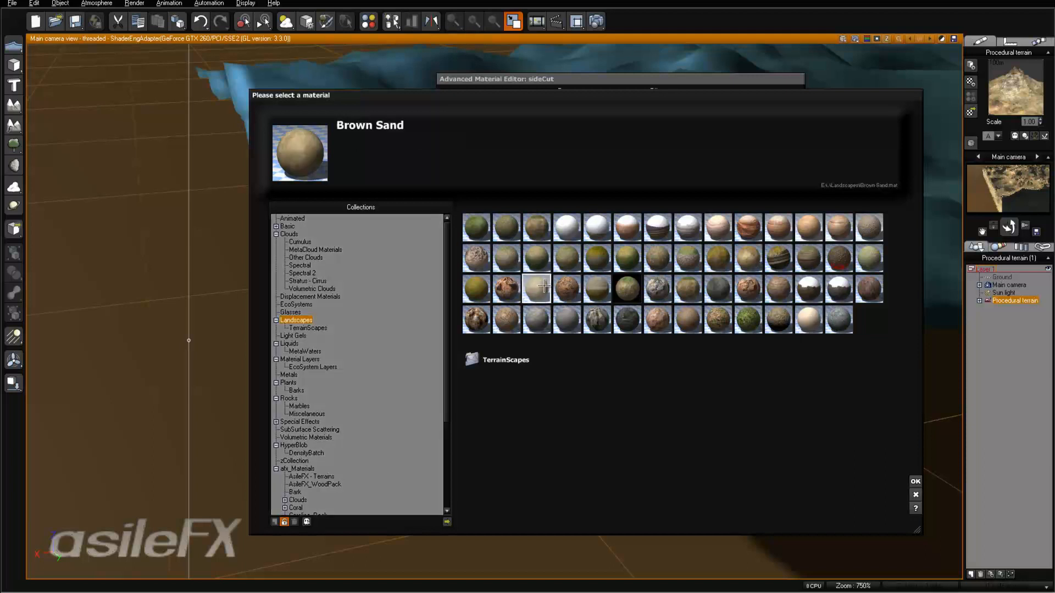
{"action": "left_click", "coordinate": [914, 481]}
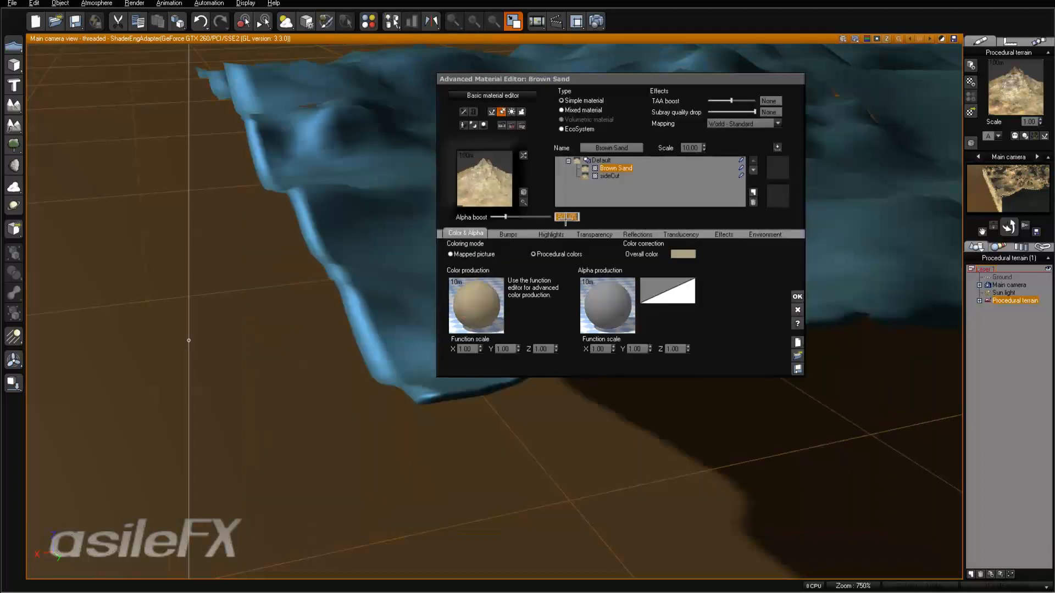
Step: Set the Brown Sand layer's alpha boost to 0% and its maximum slope to 85° in the environment constraints
{"action": "type", "text": "0"}
{"action": "key", "text": "Return"}
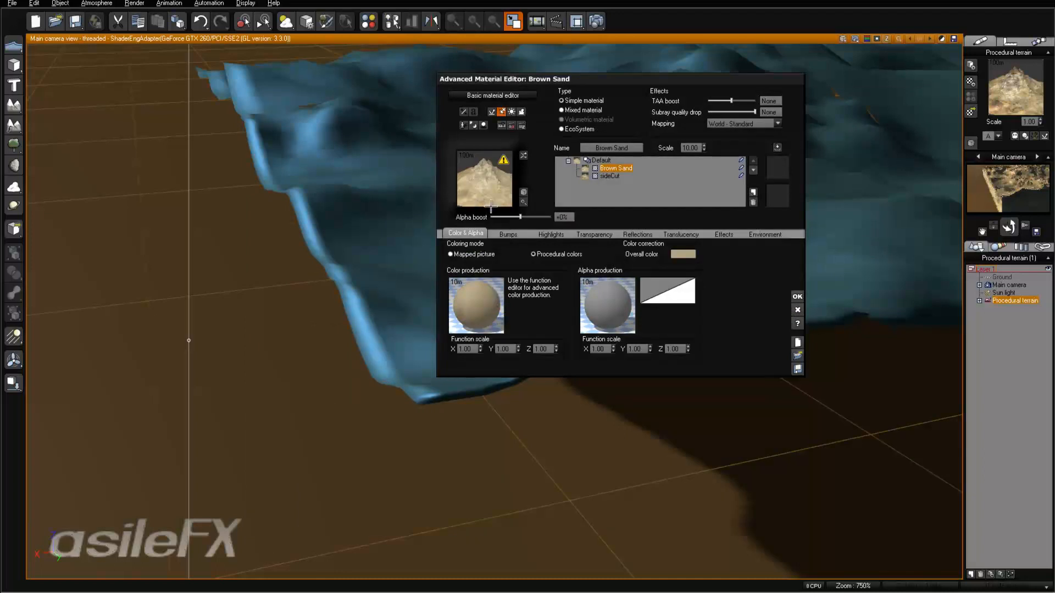
{"action": "left_click", "coordinate": [779, 234]}
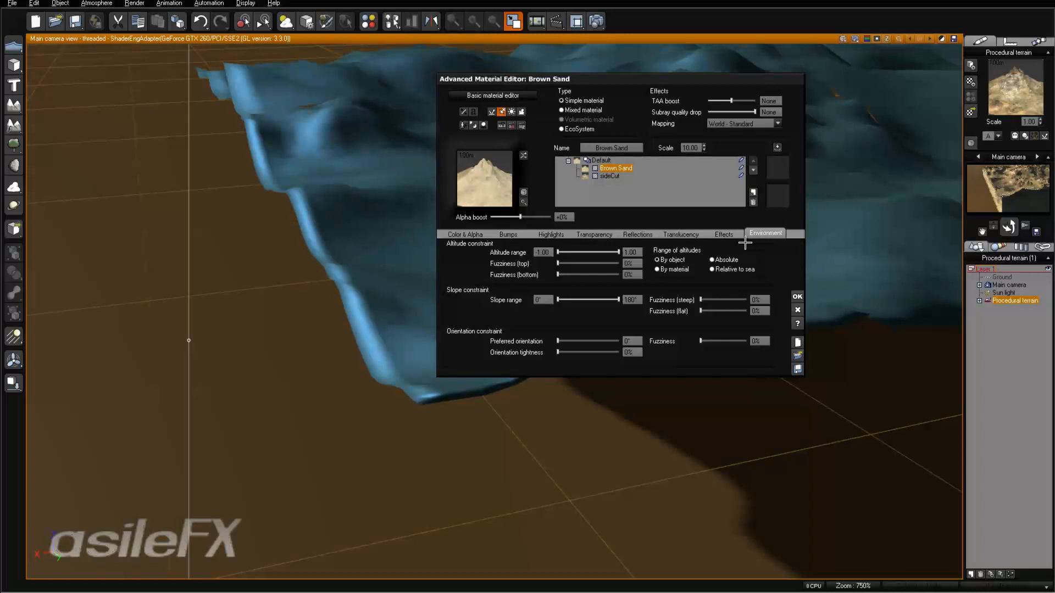
{"action": "left_click", "coordinate": [633, 300]}
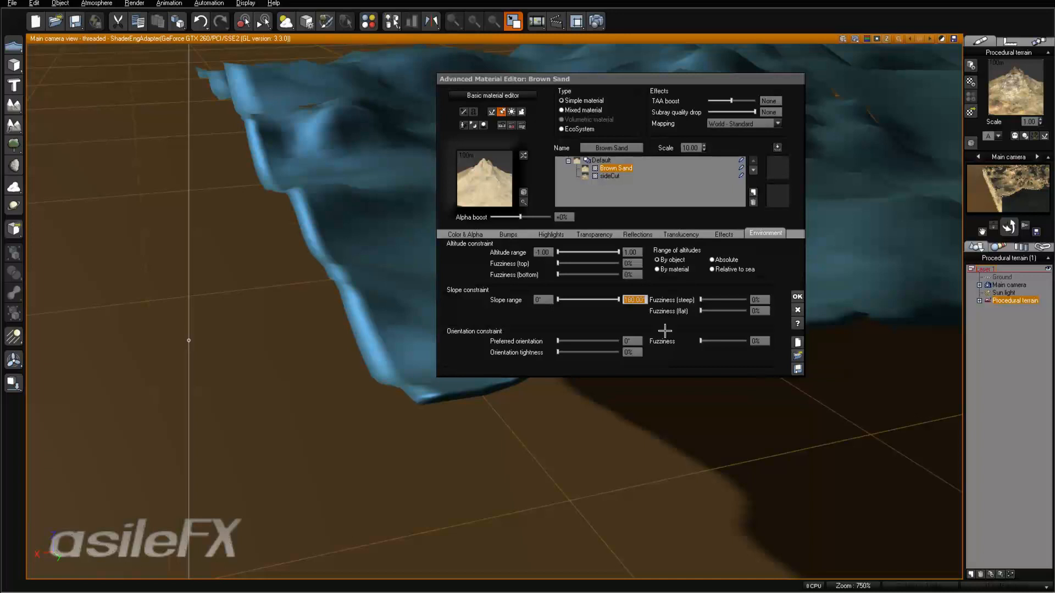
{"action": "type", "text": "85"}
{"action": "key", "text": "Return"}
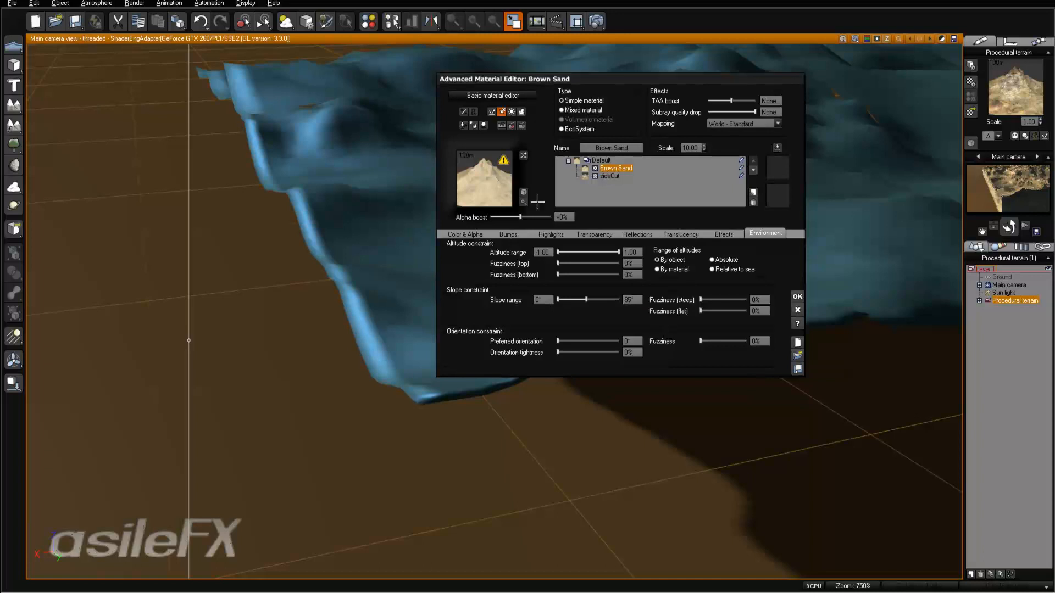
Step: Lower Brown Sand's maximum slope to 80° and accept the material
{"action": "left_click", "coordinate": [633, 300]}
{"action": "type", "text": "80"}
{"action": "key", "text": "Return"}
{"action": "left_click", "coordinate": [798, 297]}
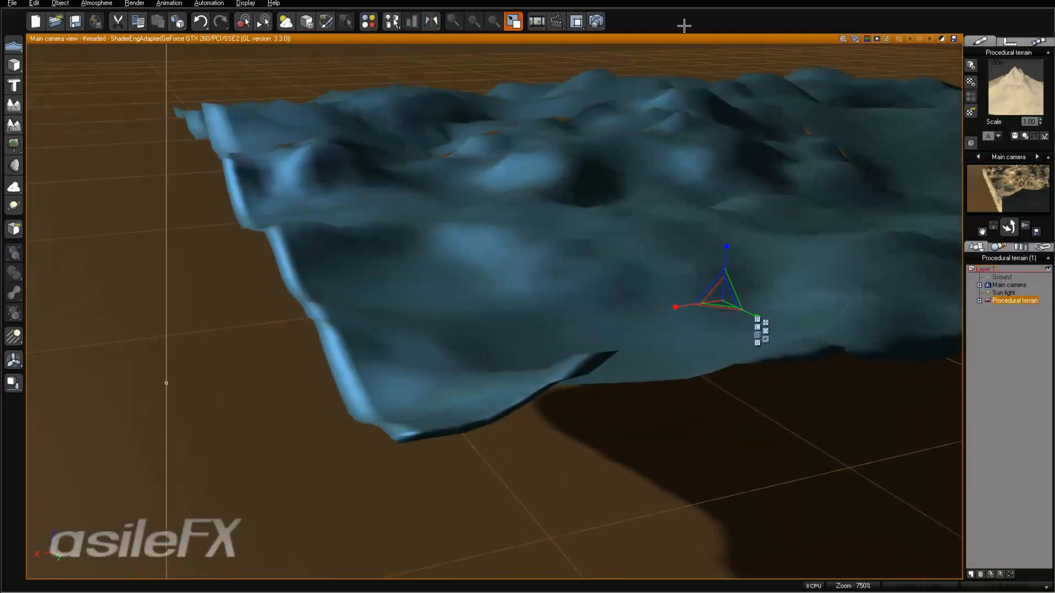
Step: Render the main camera view and close the finished render
{"action": "left_click", "coordinate": [597, 22]}
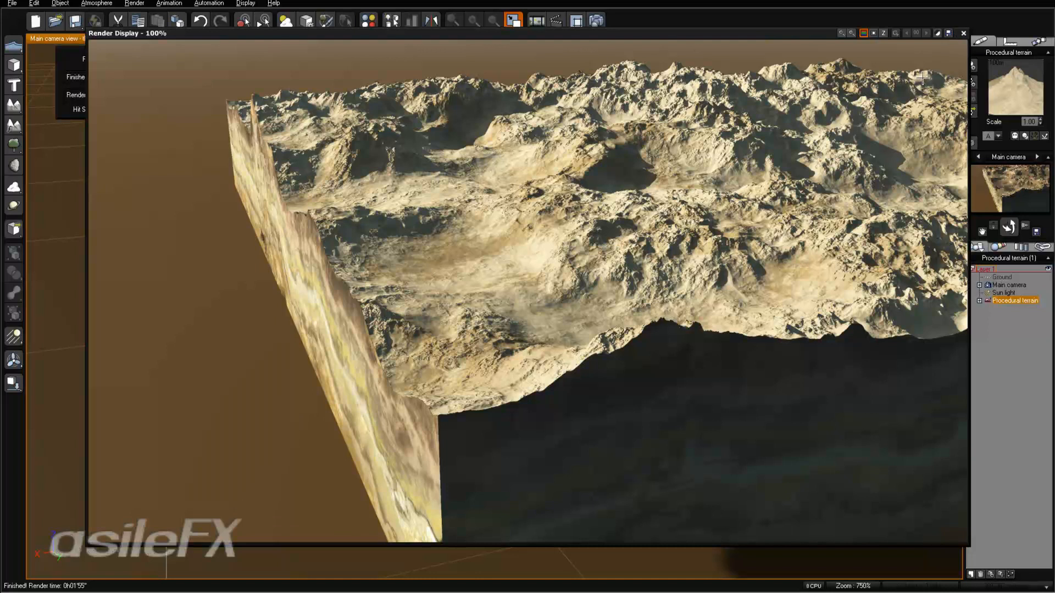
{"action": "left_click", "coordinate": [963, 32]}
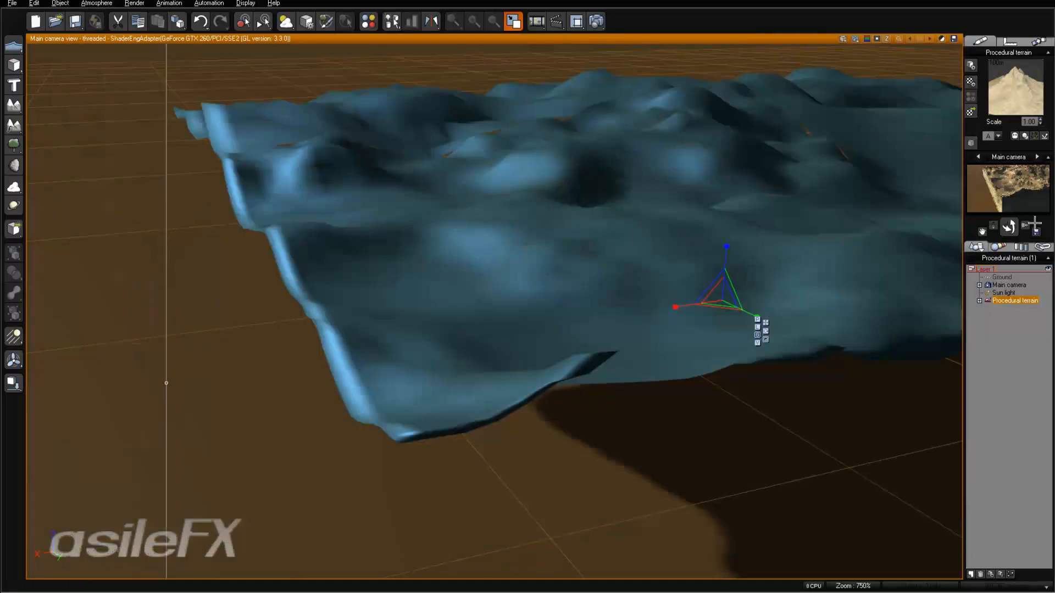
Step: Duplicate the procedural terrain and place the copy beside the original along the red axis
{"action": "left_click_drag", "start_coordinate": [1009, 226], "coordinate": [1012, 193]}
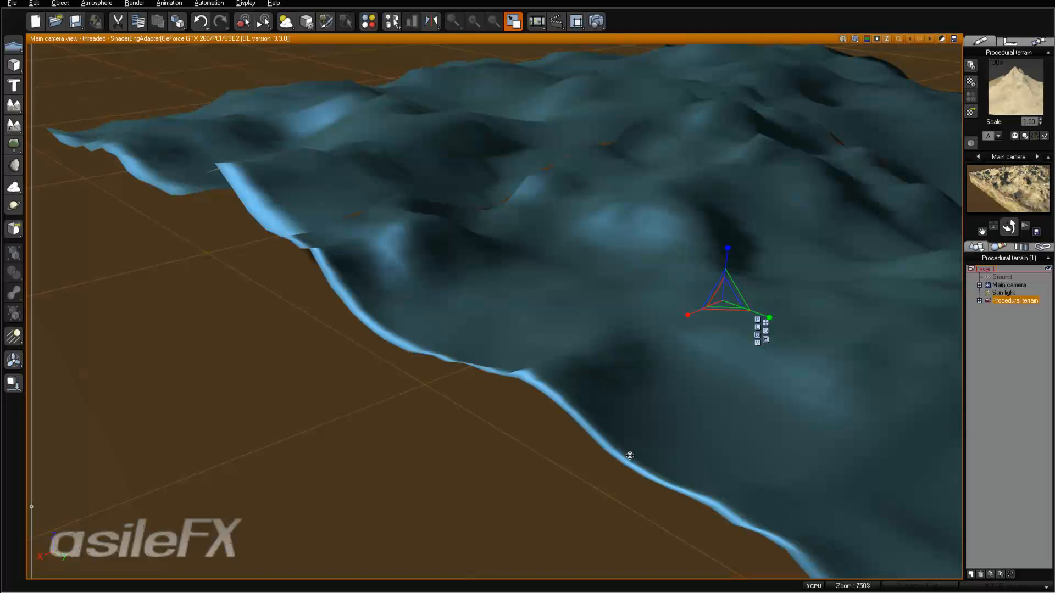
{"action": "scroll", "coordinate": [733, 415], "scroll_direction": "down", "scroll_amount": 5}
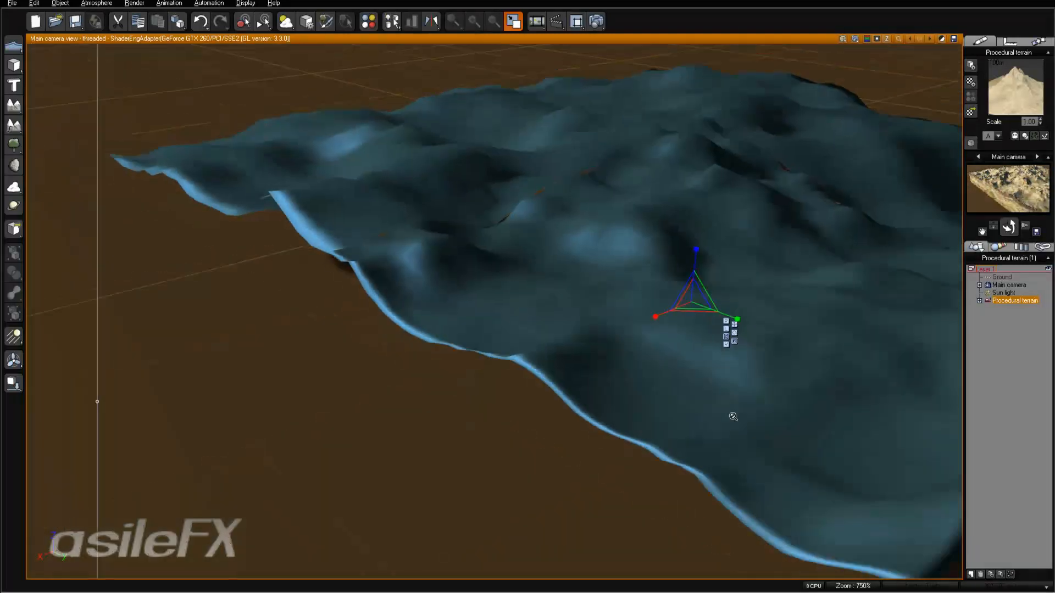
{"action": "right_click_drag", "start_coordinate": [667, 397], "coordinate": [688, 387]}
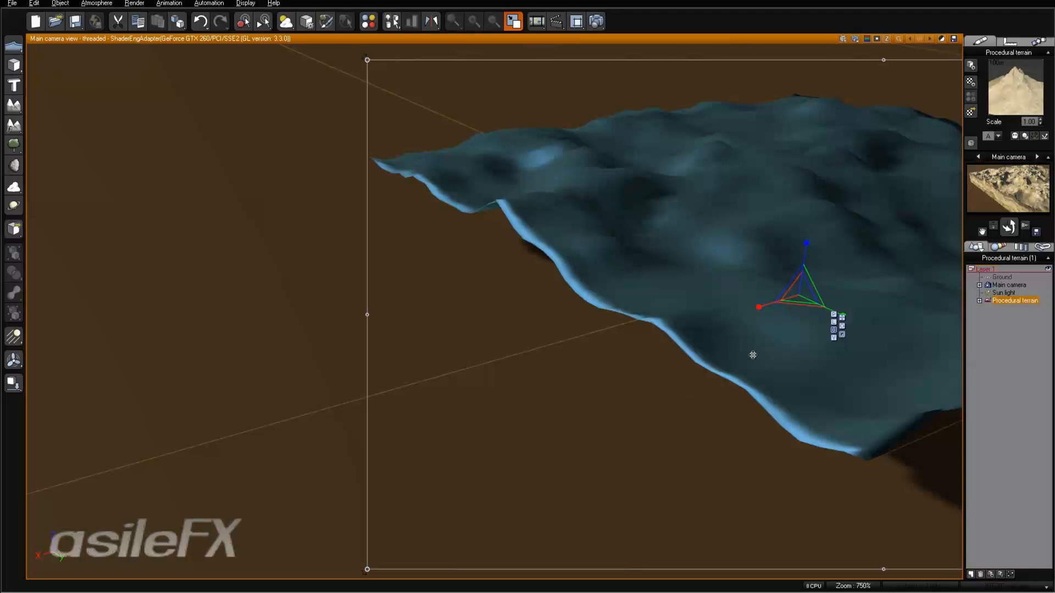
{"action": "left_click", "coordinate": [1021, 347]}
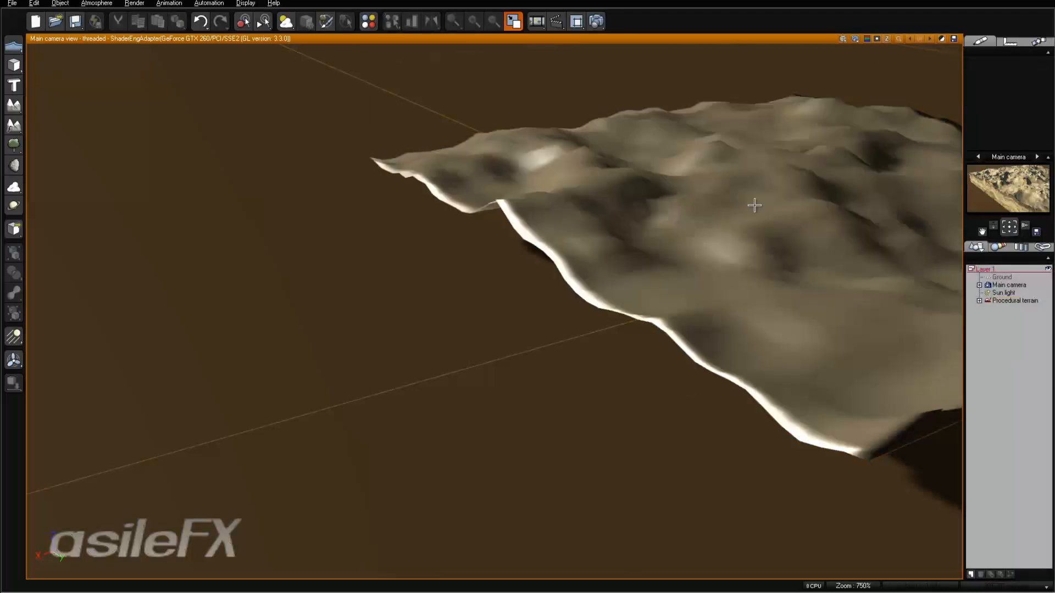
{"action": "mouse_move", "coordinate": [764, 300]}
{"action": "right_mouse_down"}
{"action": "mouse_move", "coordinate": [742, 313]}
{"action": "mouse_move", "coordinate": [763, 304]}
{"action": "right_mouse_up"}
{"action": "left_click", "coordinate": [747, 302]}
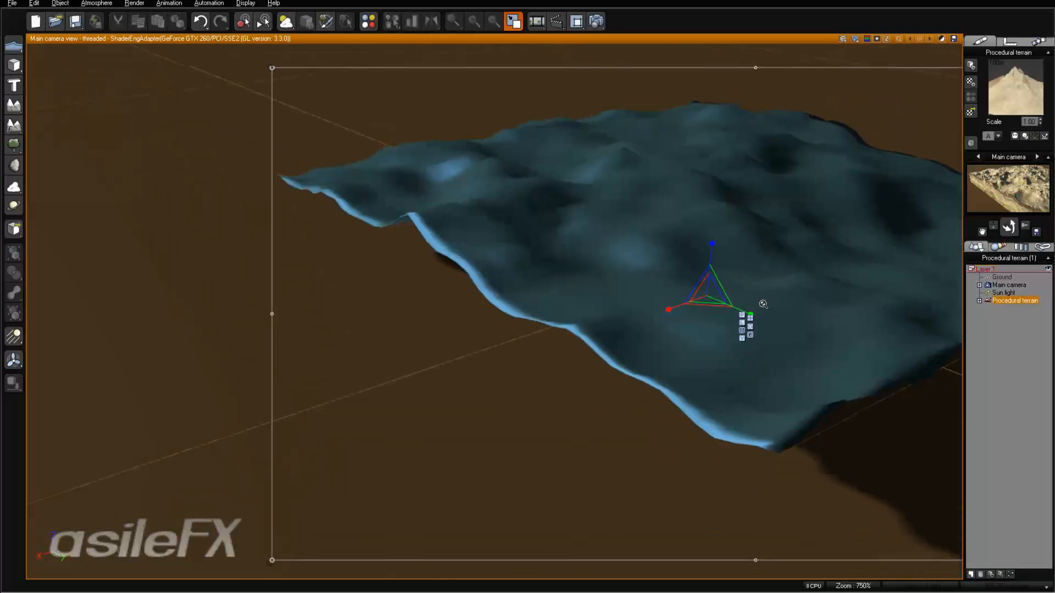
{"action": "scroll", "coordinate": [764, 303], "scroll_direction": "down", "scroll_amount": 3}
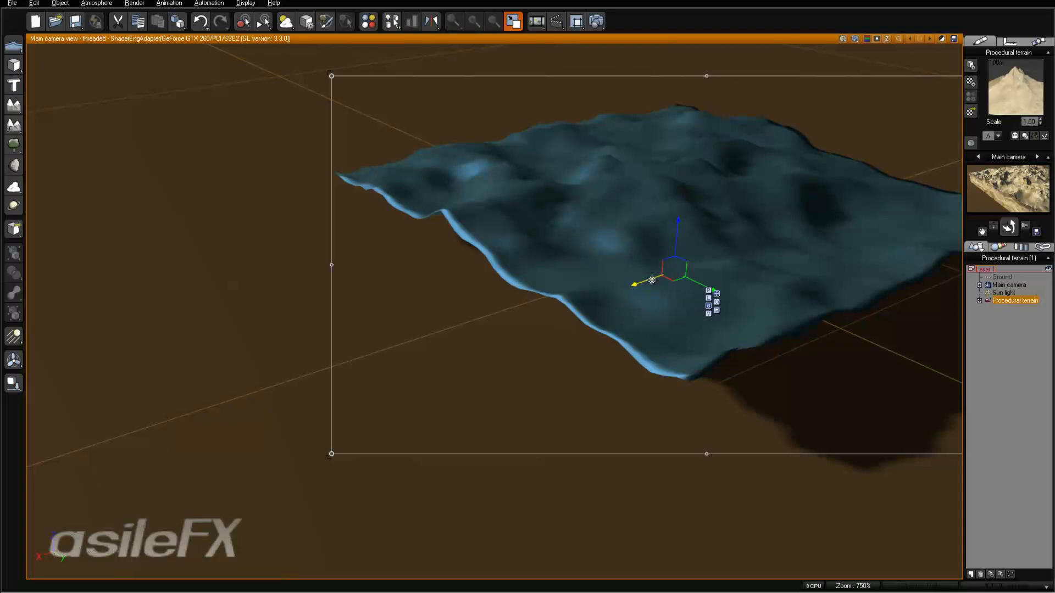
{"action": "left_click_drag", "start_coordinate": [651, 280], "coordinate": [141, 524]}
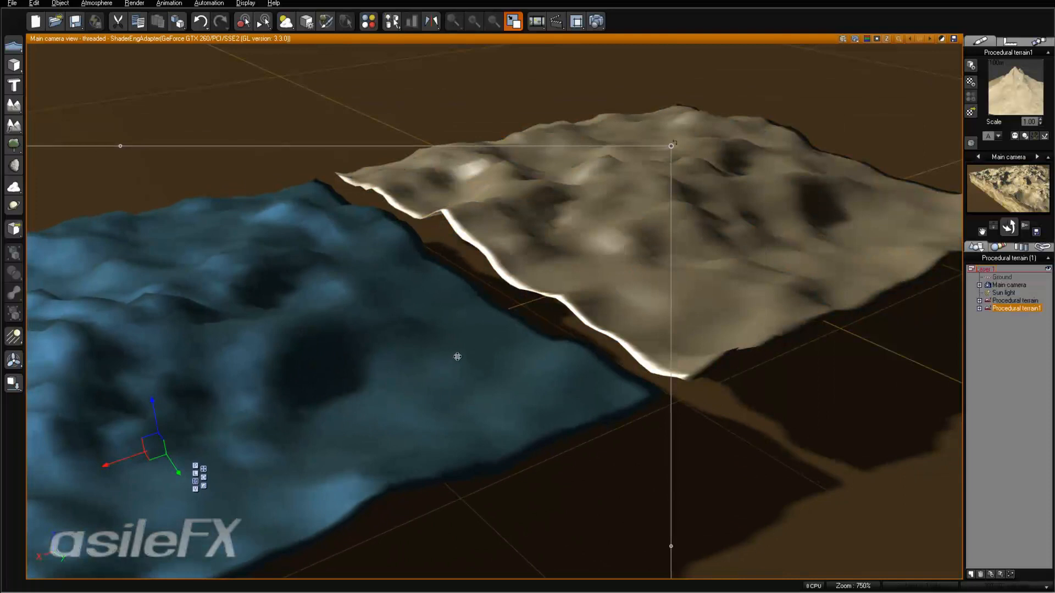
Step: Open the copied terrain in the Terrain Editor and double its resolution twice to 1024x1024
{"action": "right_click_drag", "start_coordinate": [457, 357], "coordinate": [524, 344]}
{"action": "right_click", "coordinate": [543, 309]}
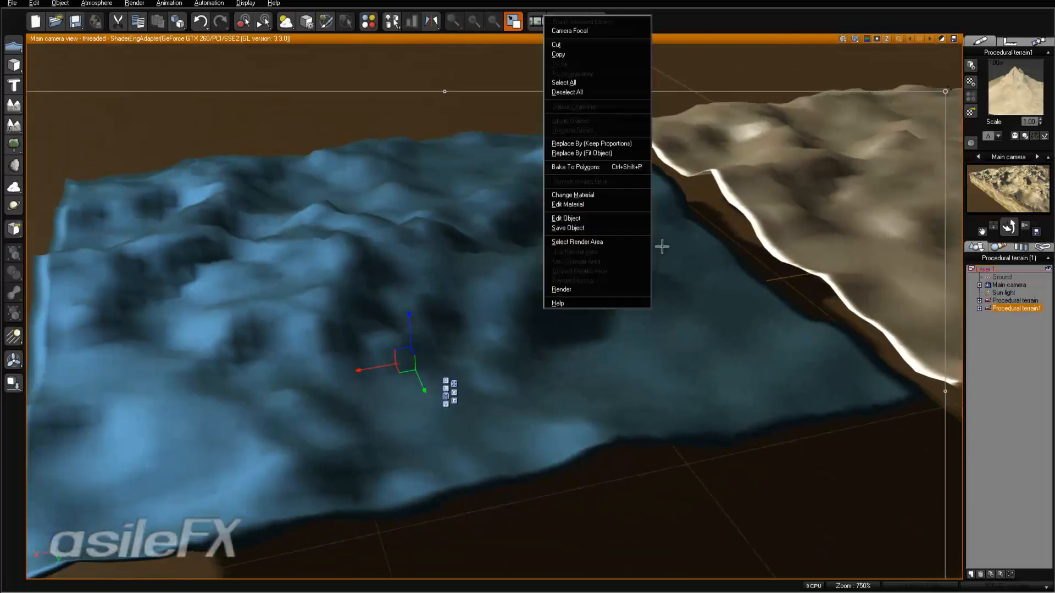
{"action": "left_click", "coordinate": [566, 218]}
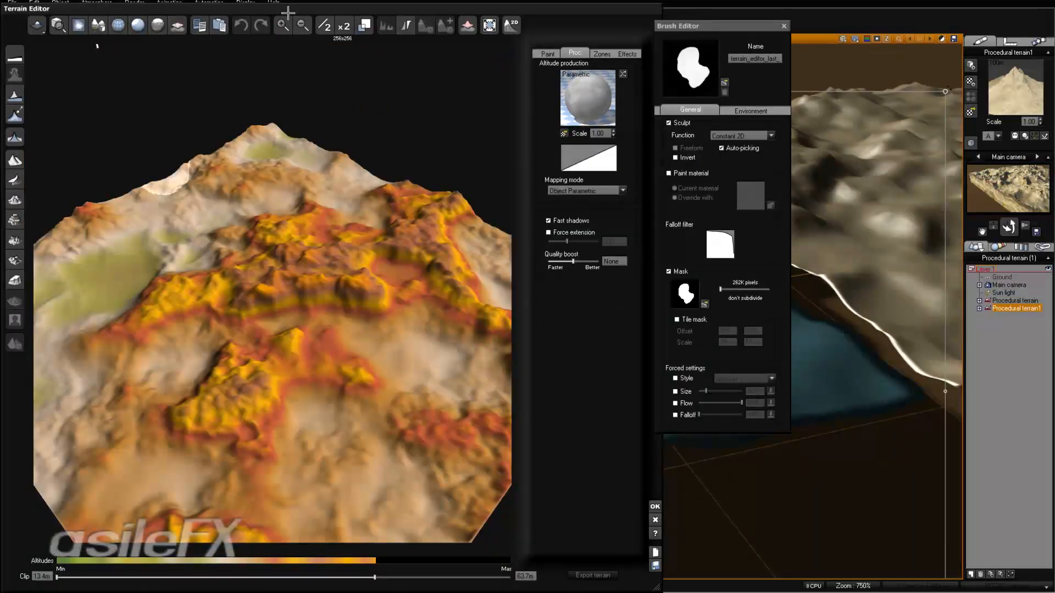
{"action": "left_click", "coordinate": [341, 22]}
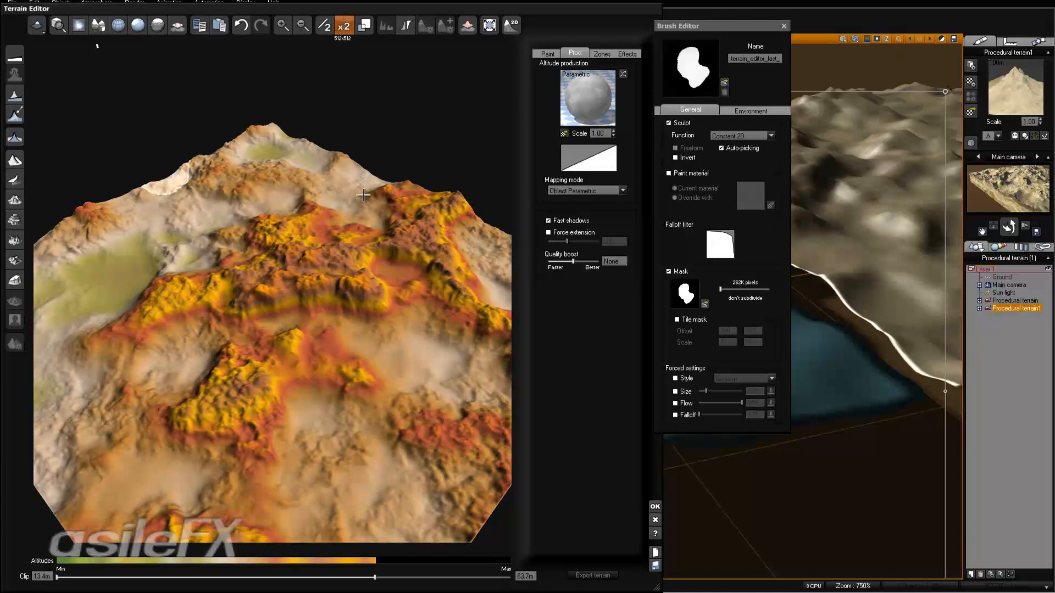
Step: Convert the copied procedural terrain to a standard terrain and accept the terrain edits
{"action": "right_click_drag", "start_coordinate": [330, 295], "coordinate": [340, 253]}
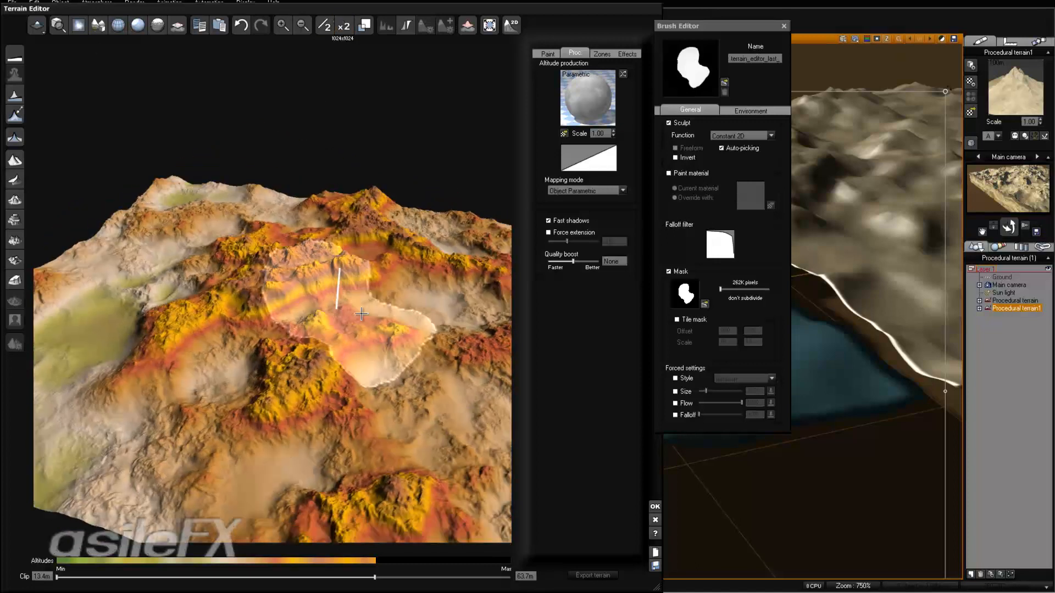
{"action": "right_click_drag", "start_coordinate": [348, 354], "coordinate": [369, 336]}
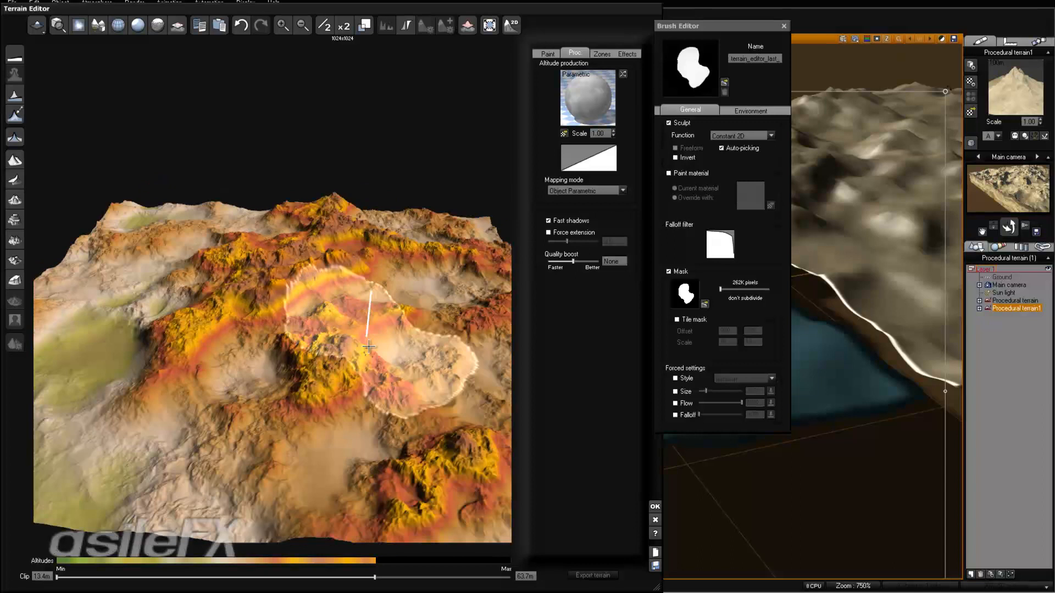
{"action": "left_click", "coordinate": [35, 28]}
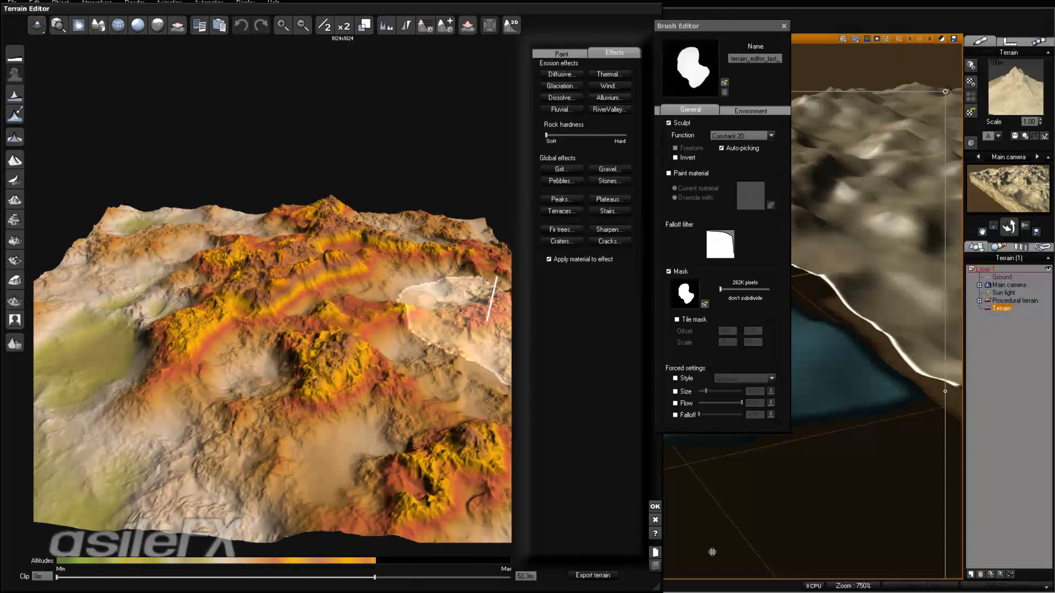
{"action": "left_click", "coordinate": [655, 508]}
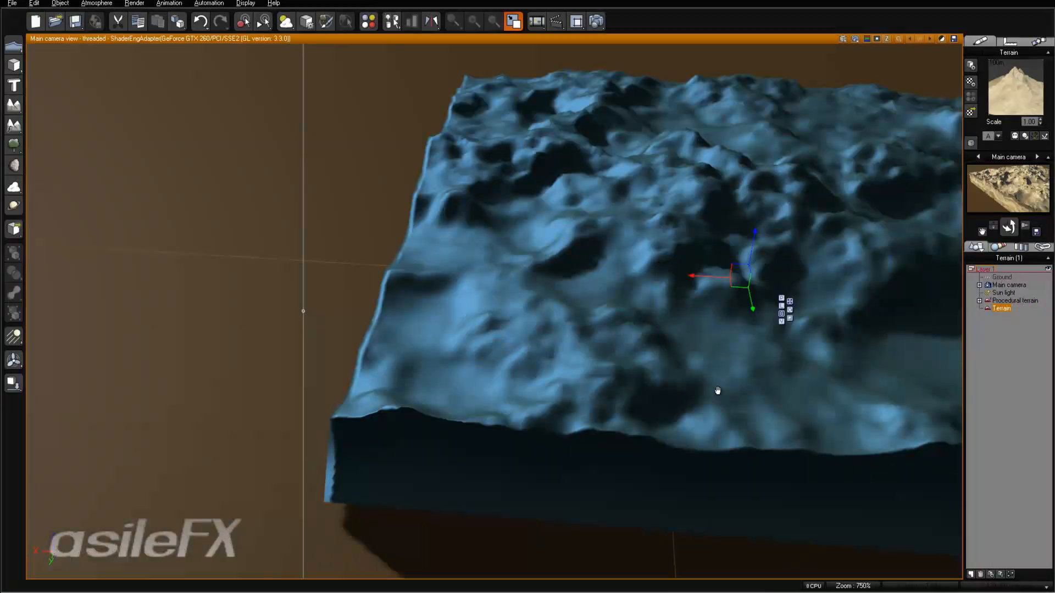
Step: Open the converted terrain's material and bring up the color production function of its sideCut layer
{"action": "left_click_drag", "start_coordinate": [1006, 228], "coordinate": [1009, 229]}
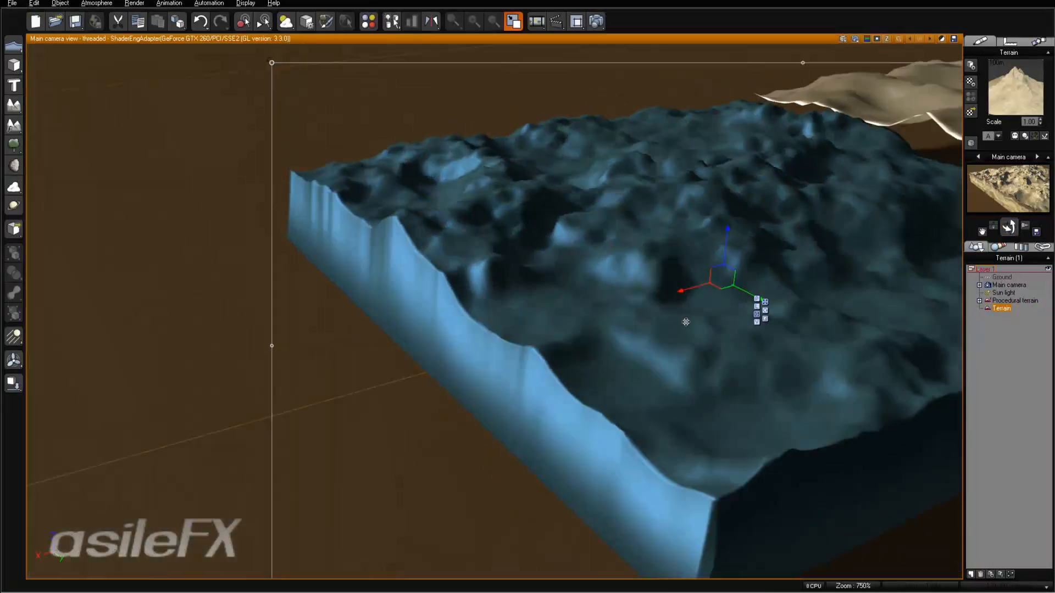
{"action": "right_click_drag", "start_coordinate": [685, 320], "coordinate": [670, 269]}
{"action": "middle_click_drag", "start_coordinate": [670, 269], "coordinate": [719, 317]}
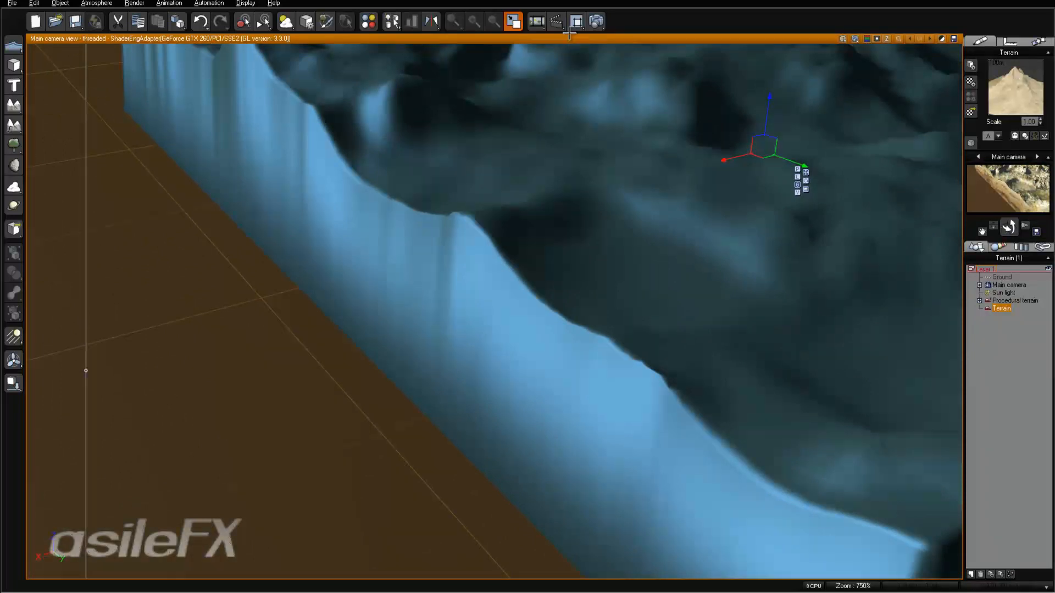
{"action": "right_click", "coordinate": [1015, 96]}
{"action": "left_click", "coordinate": [989, 98]}
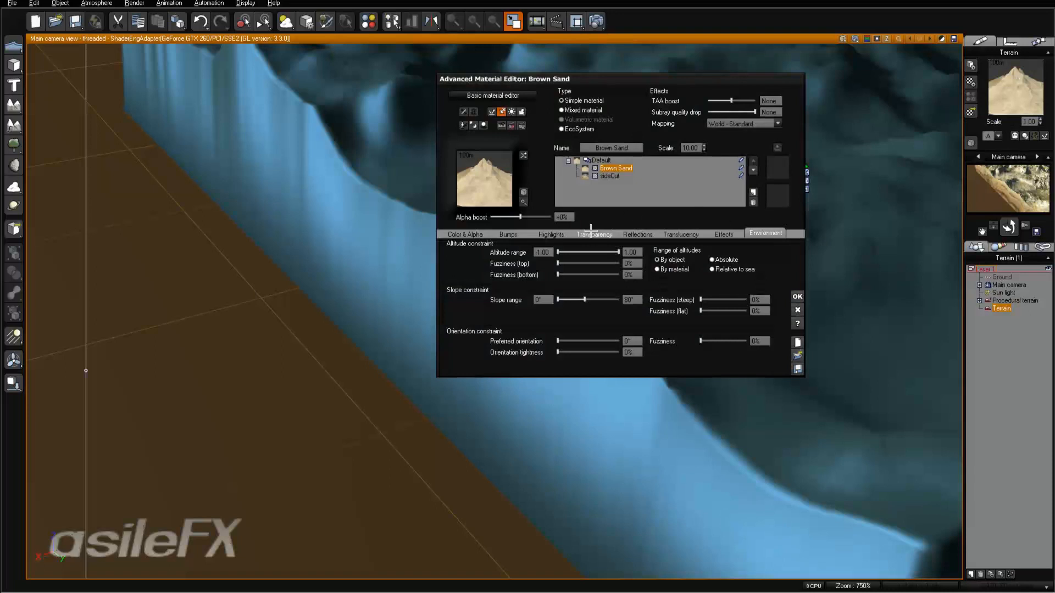
{"action": "left_click", "coordinate": [614, 176]}
{"action": "right_click", "coordinate": [476, 289]}
{"action": "left_click", "coordinate": [485, 295]}
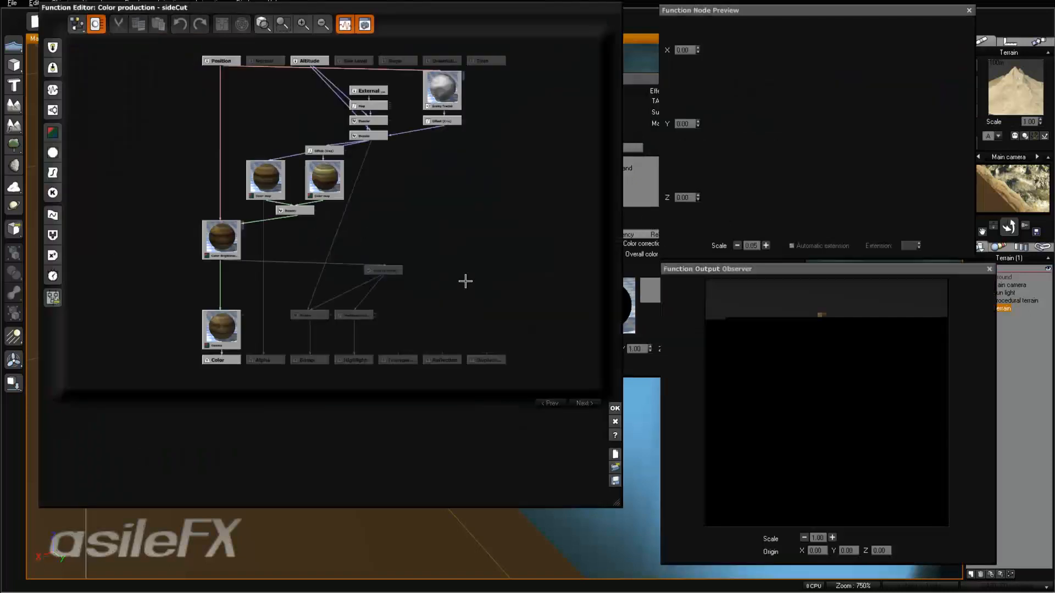
Step: Delete the External Dependency node from sideCut's color function, and accept the function and the material
{"action": "right_click_drag", "start_coordinate": [401, 151], "coordinate": [407, 188]}
{"action": "left_click", "coordinate": [394, 139]}
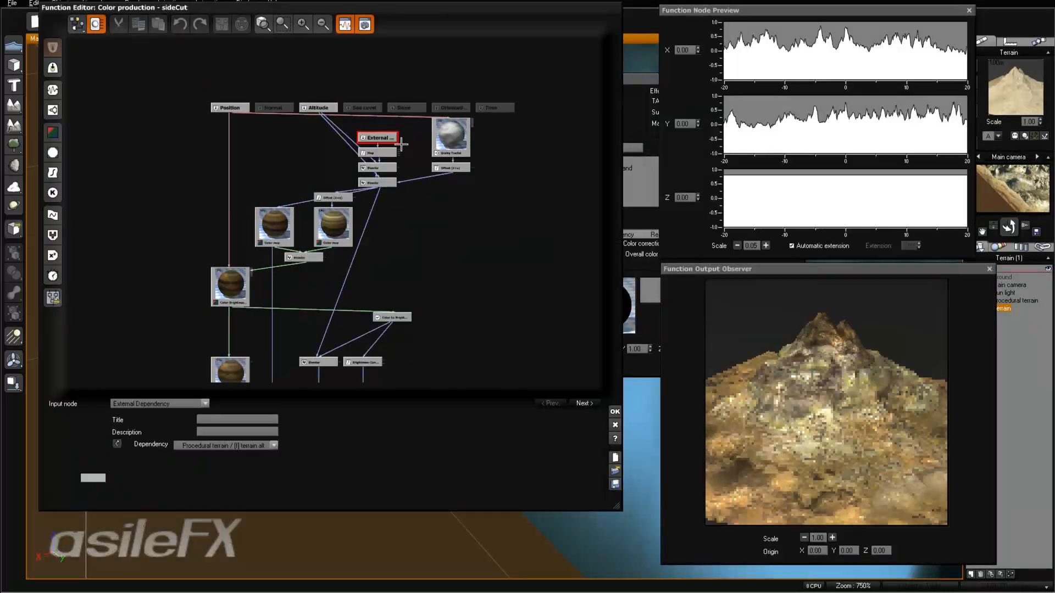
{"action": "key", "text": "Delete"}
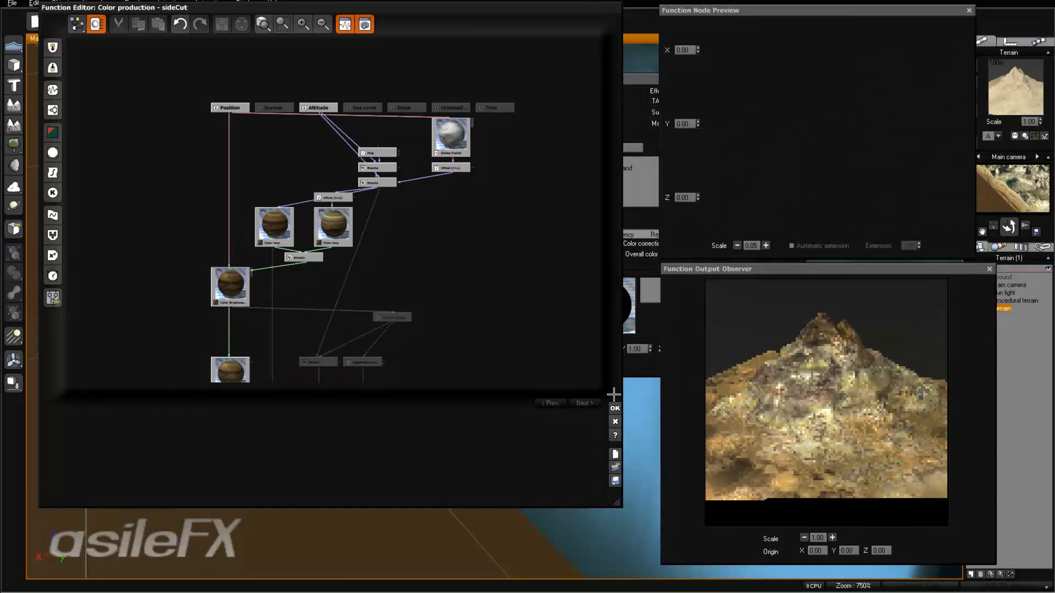
{"action": "left_click", "coordinate": [614, 407]}
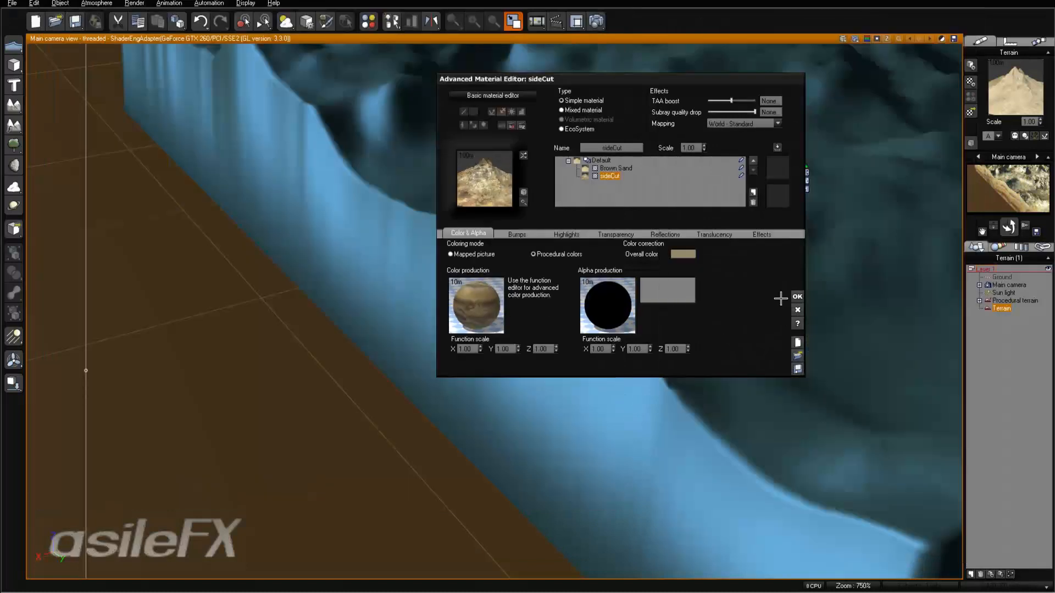
{"action": "left_click", "coordinate": [798, 295]}
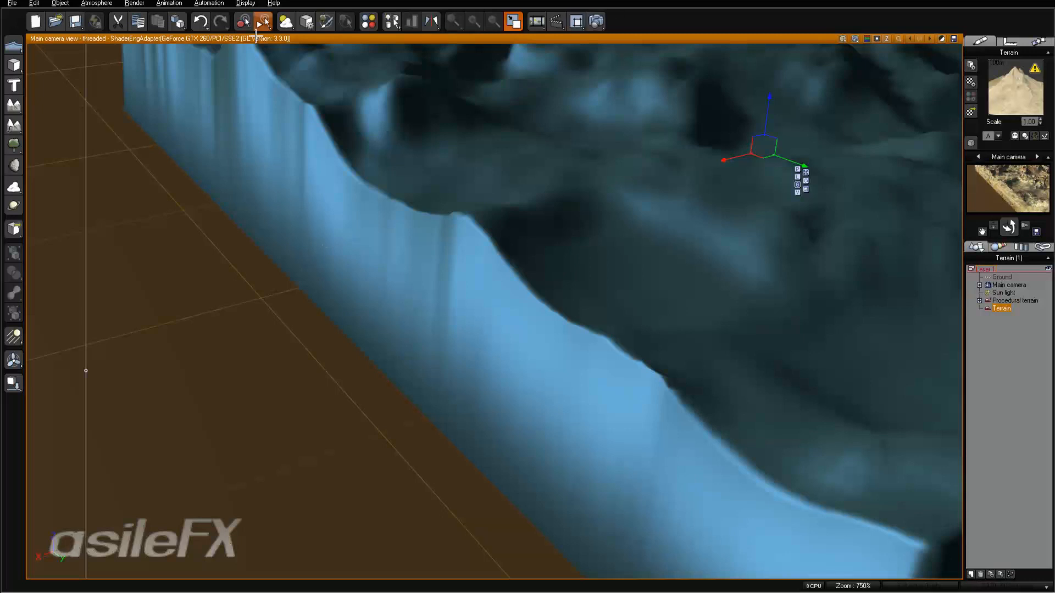
Step: Render a test area covering the terrain's cut side and close the result
{"action": "left_click_drag", "start_coordinate": [296, 86], "coordinate": [598, 470]}
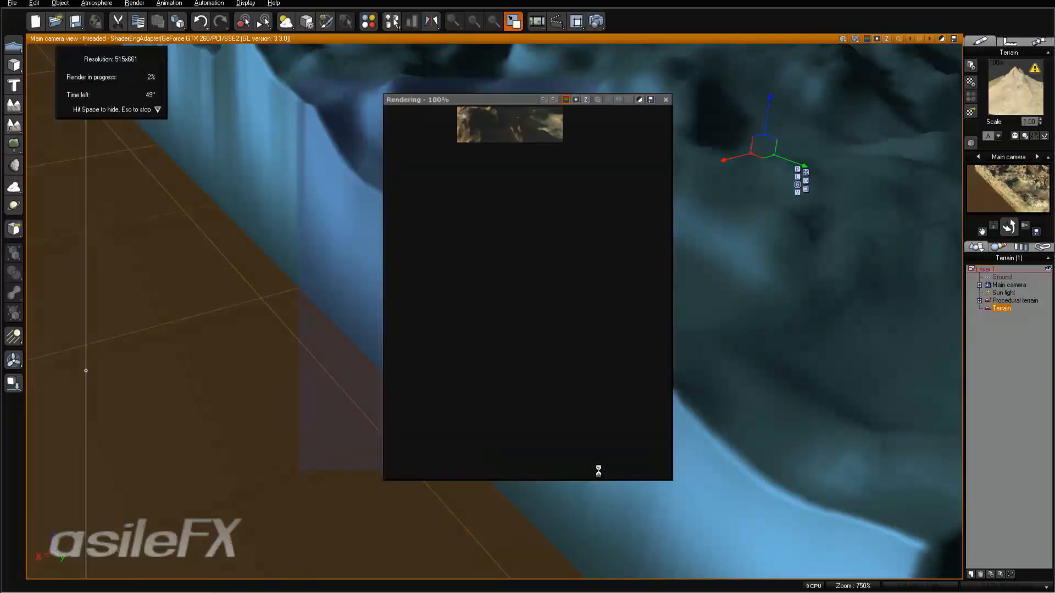
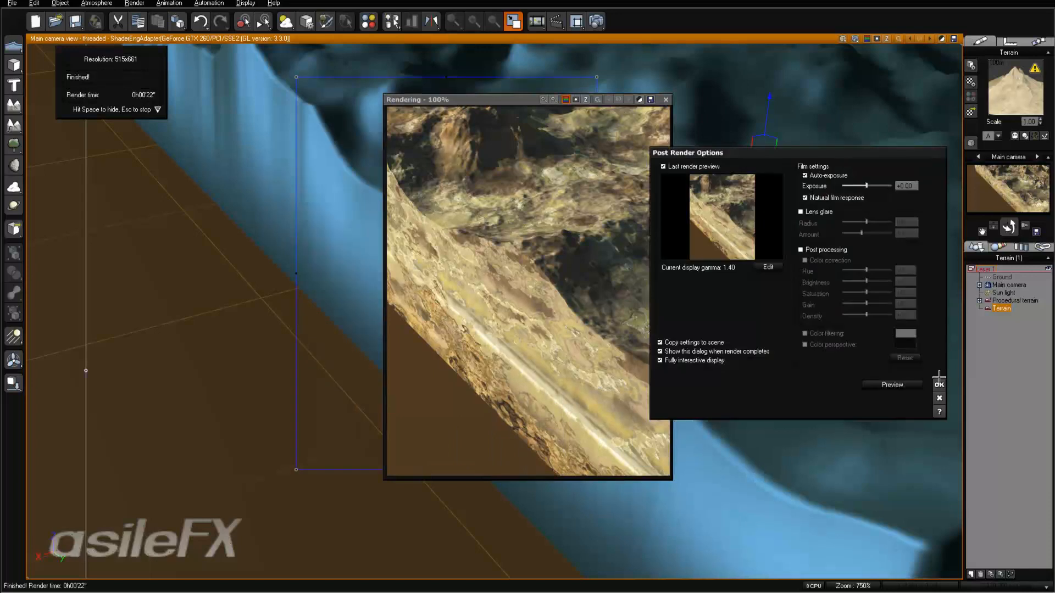
{"action": "left_click", "coordinate": [939, 385]}
{"action": "left_click", "coordinate": [666, 99]}
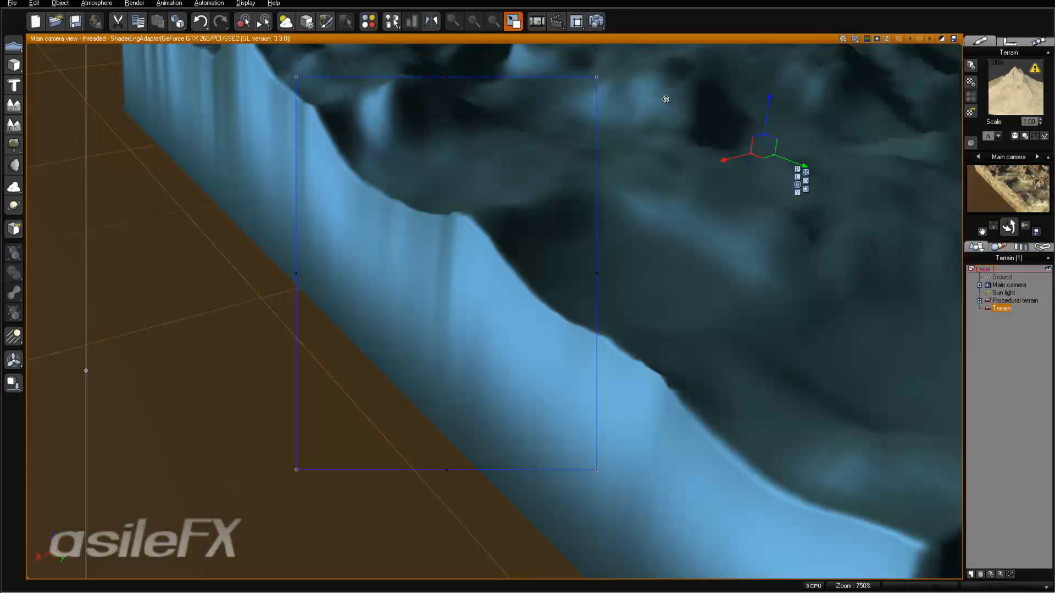
Step: Open the converted standard terrain for sculpting and bring its whole surface into view
{"action": "right_click", "coordinate": [731, 319]}
{"action": "left_click", "coordinate": [739, 235]}
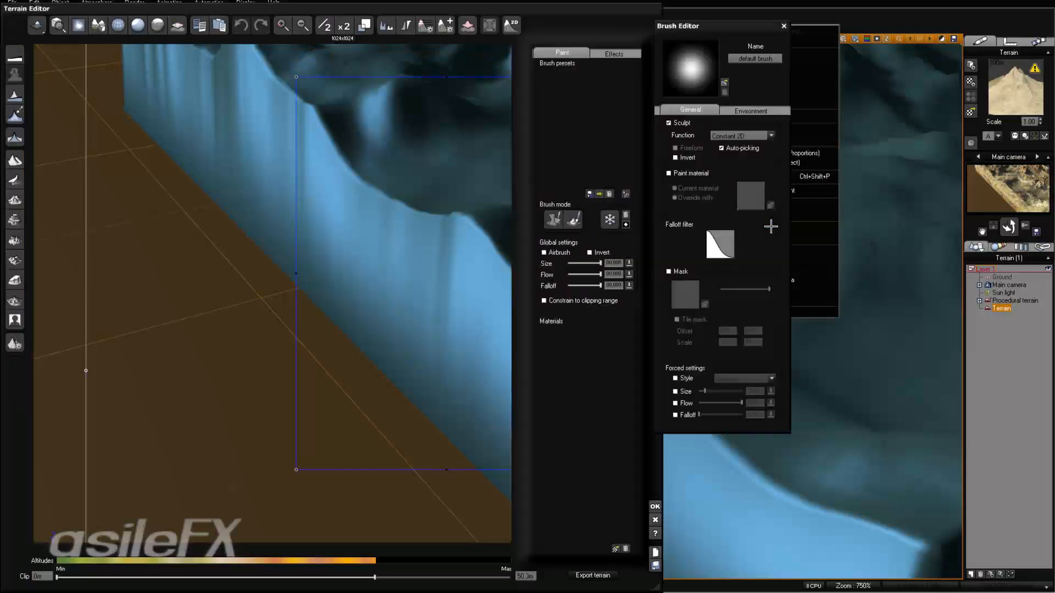
{"action": "right_click_drag", "start_coordinate": [302, 399], "coordinate": [357, 360]}
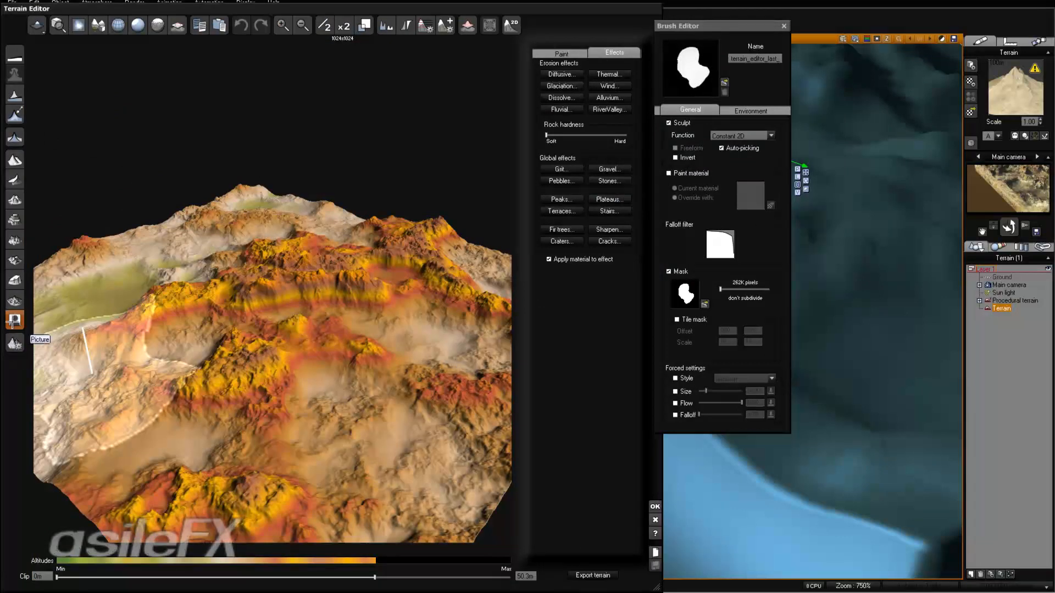
Step: Examine the existing terrain's grayscale height map in the picture import dialog and close the dialog
{"action": "left_click", "coordinate": [15, 323]}
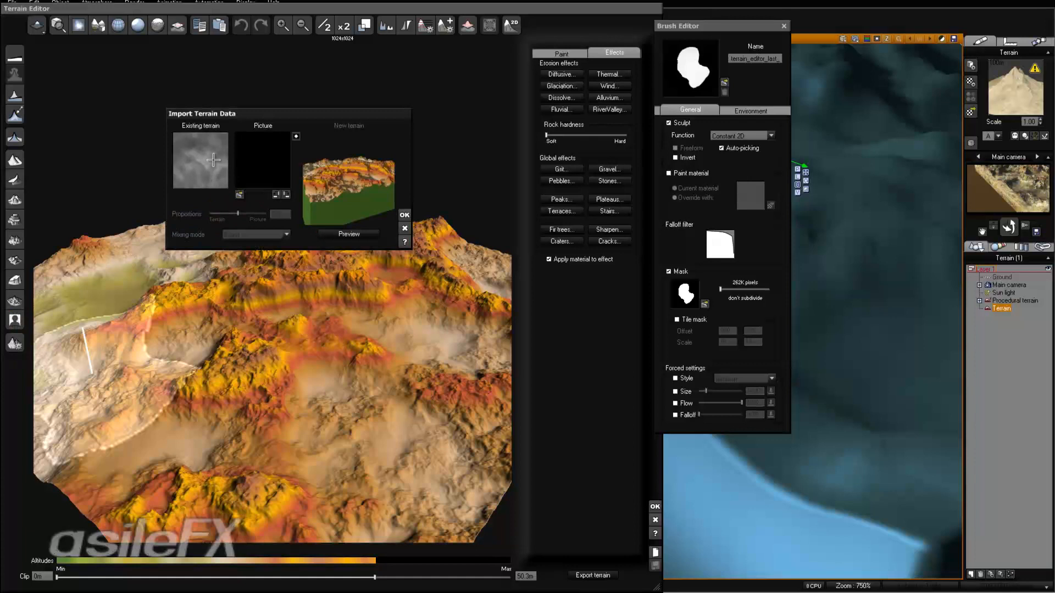
{"action": "mouse_move", "coordinate": [346, 199]}
{"action": "left_mouse_down"}
{"action": "mouse_move", "coordinate": [355, 208]}
{"action": "mouse_move", "coordinate": [336, 204]}
{"action": "left_mouse_up"}
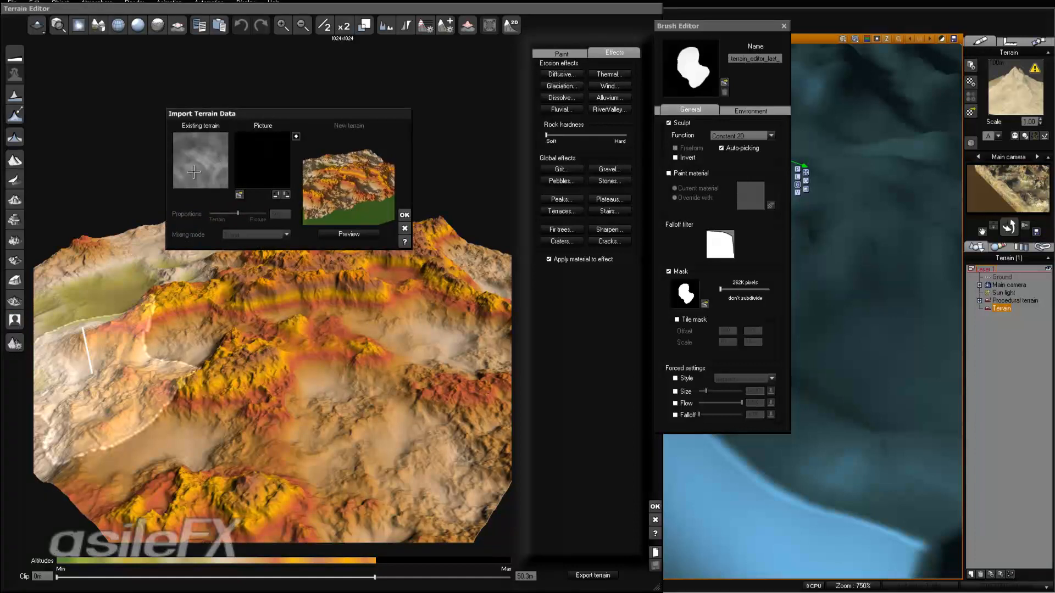
{"action": "left_click", "coordinate": [404, 215]}
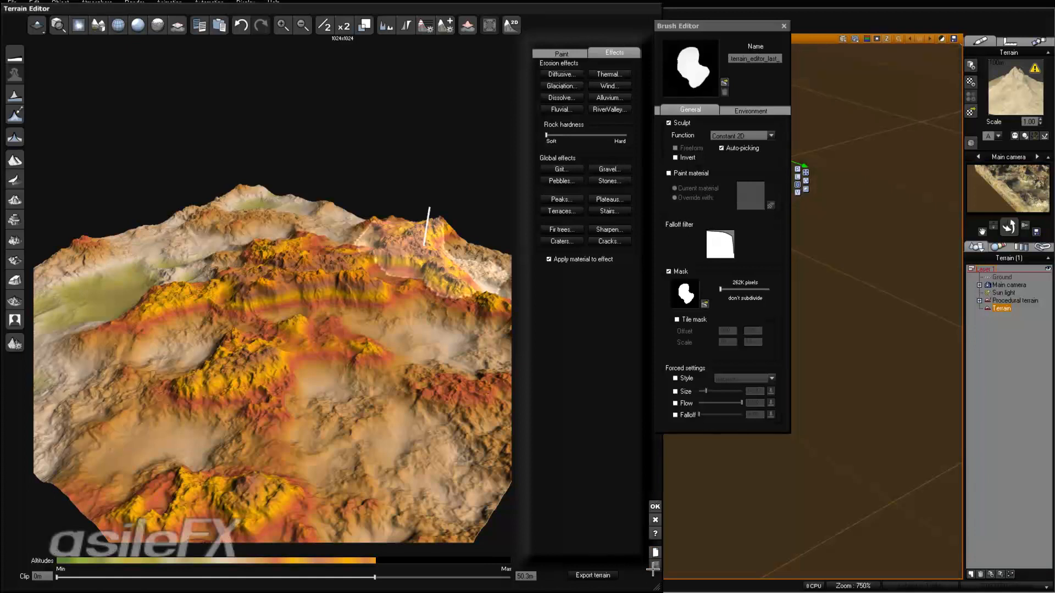
Step: Start exporting the terrain and set the export format to ILM OpenEXR
{"action": "left_click_drag", "start_coordinate": [636, 576], "coordinate": [641, 564]}
{"action": "left_click", "coordinate": [574, 48]}
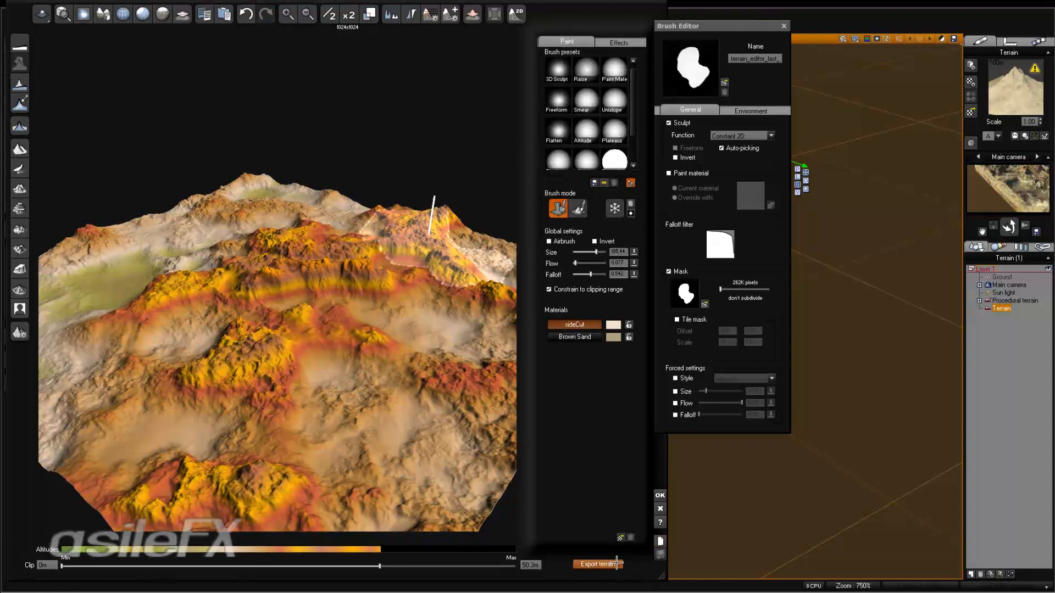
{"action": "left_click", "coordinate": [615, 563]}
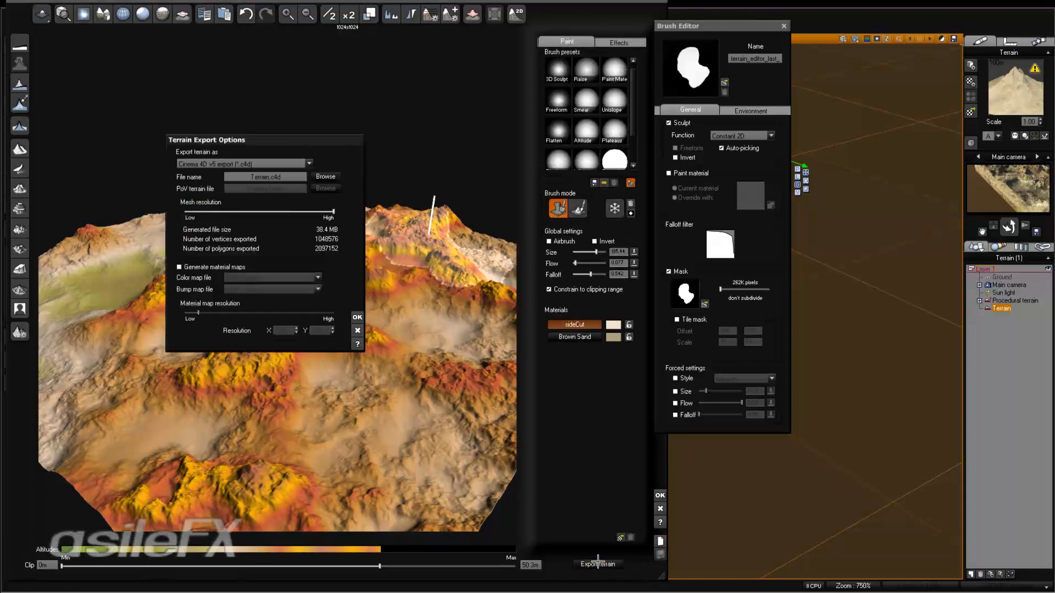
{"action": "left_click", "coordinate": [283, 164]}
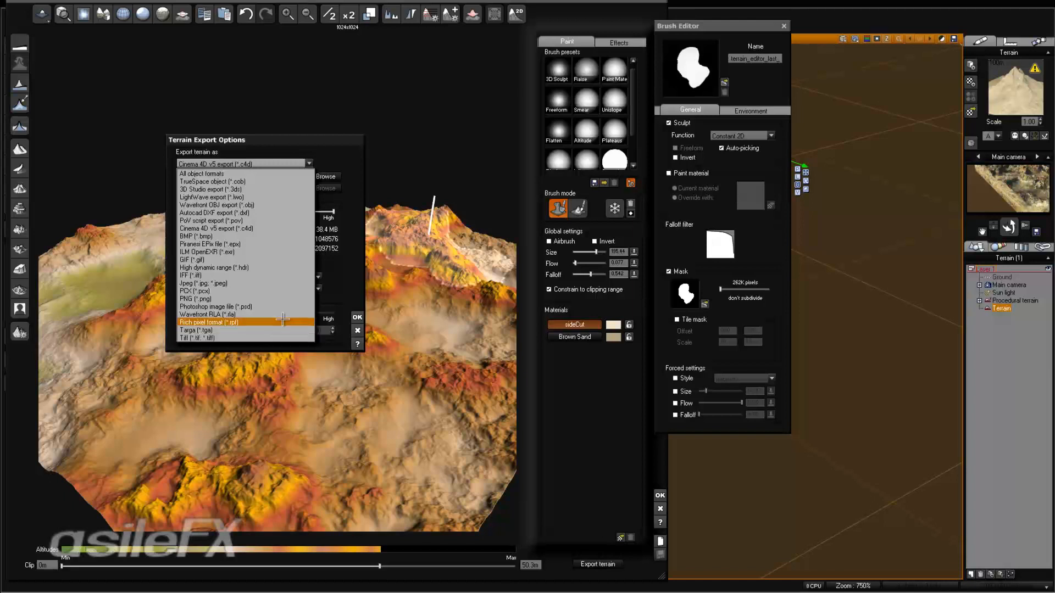
{"action": "left_click", "coordinate": [257, 251]}
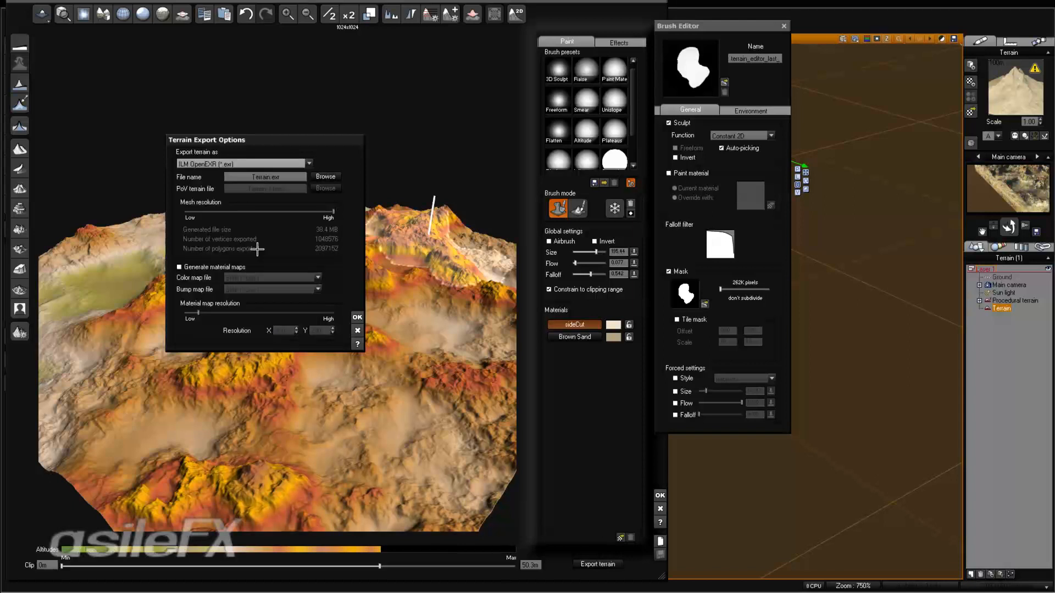
Step: Export the terrain to the file Terrain_cut with 32-bit floating point pixels and PIZ compression, and accept the terrain edits
{"action": "left_click", "coordinate": [327, 176]}
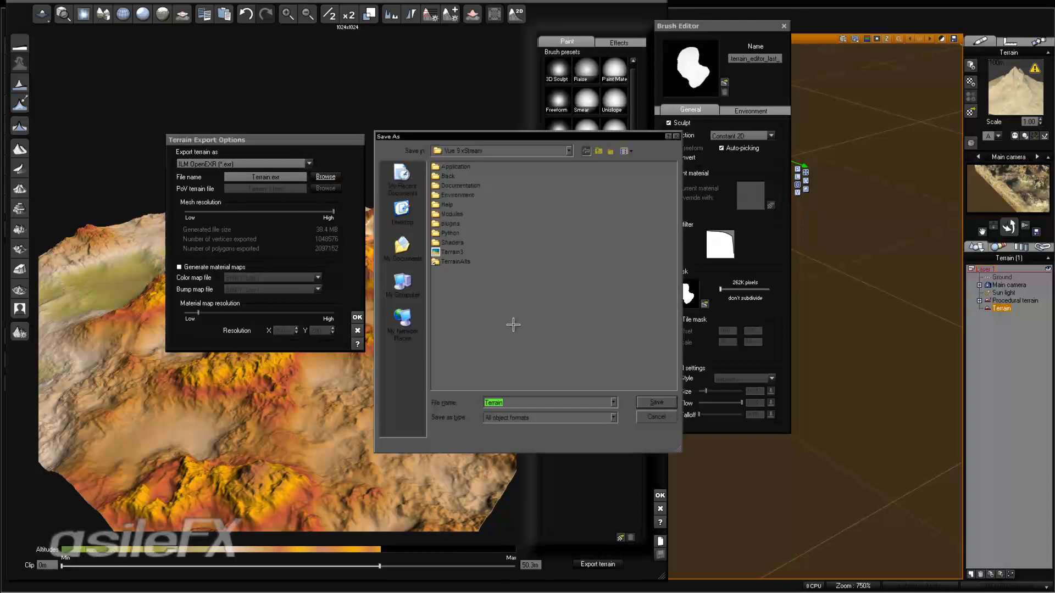
{"action": "key", "text": "Return"}
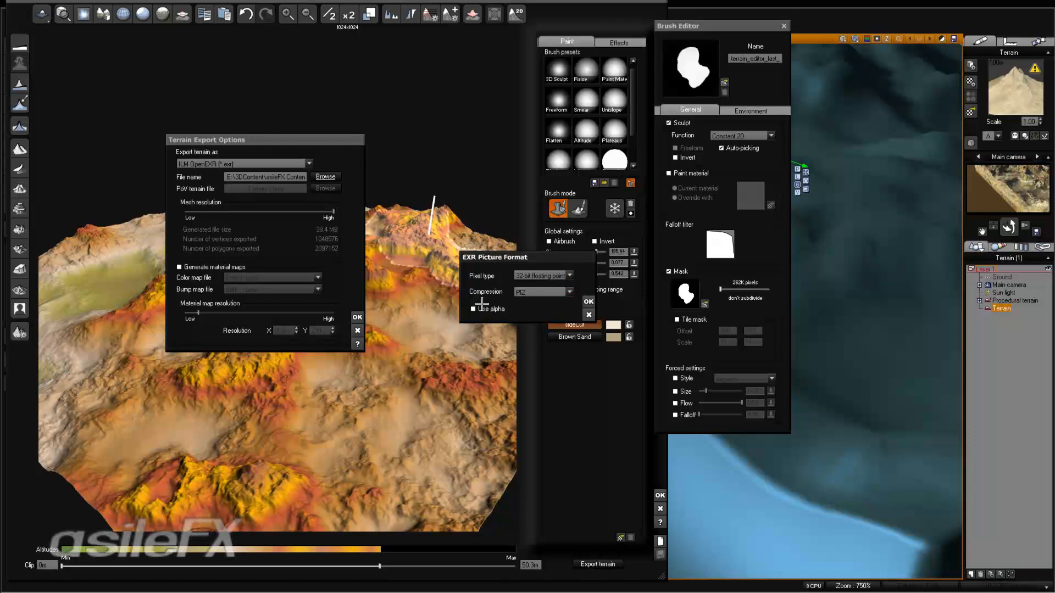
{"action": "left_click", "coordinate": [590, 302]}
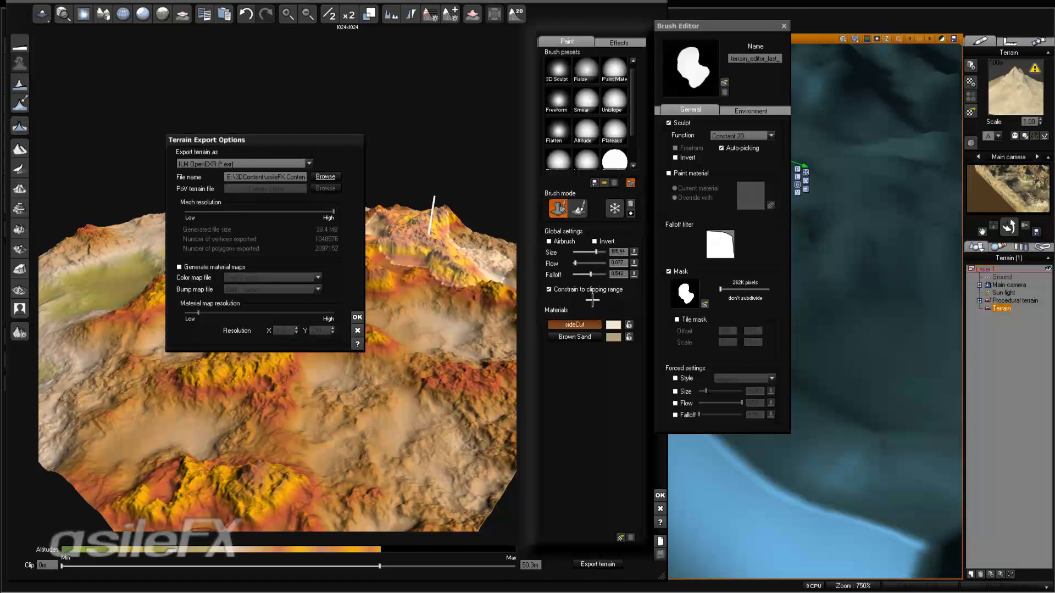
{"action": "left_click", "coordinate": [356, 316]}
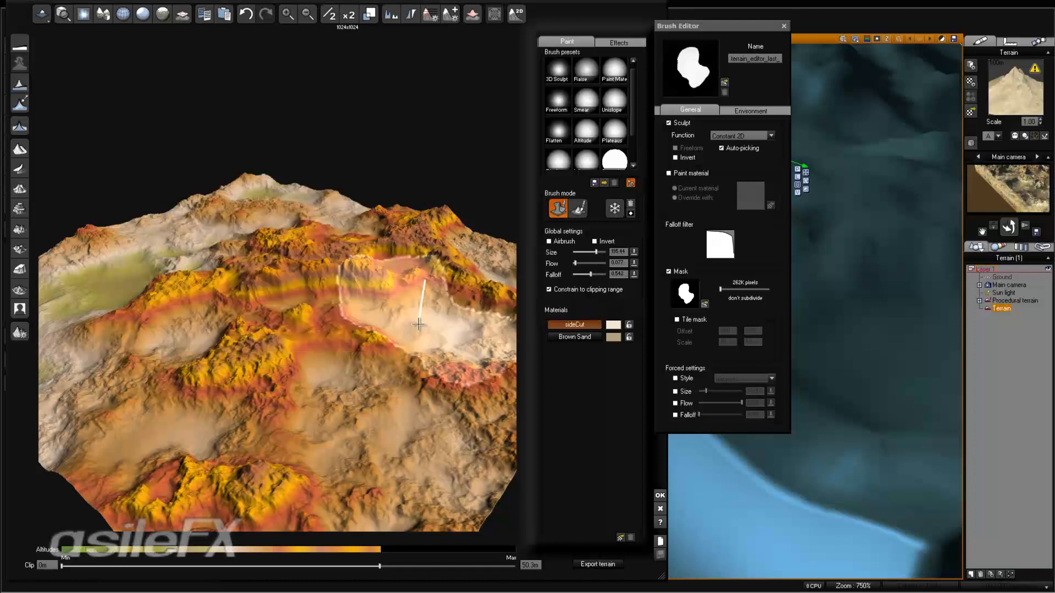
{"action": "left_click", "coordinate": [660, 495]}
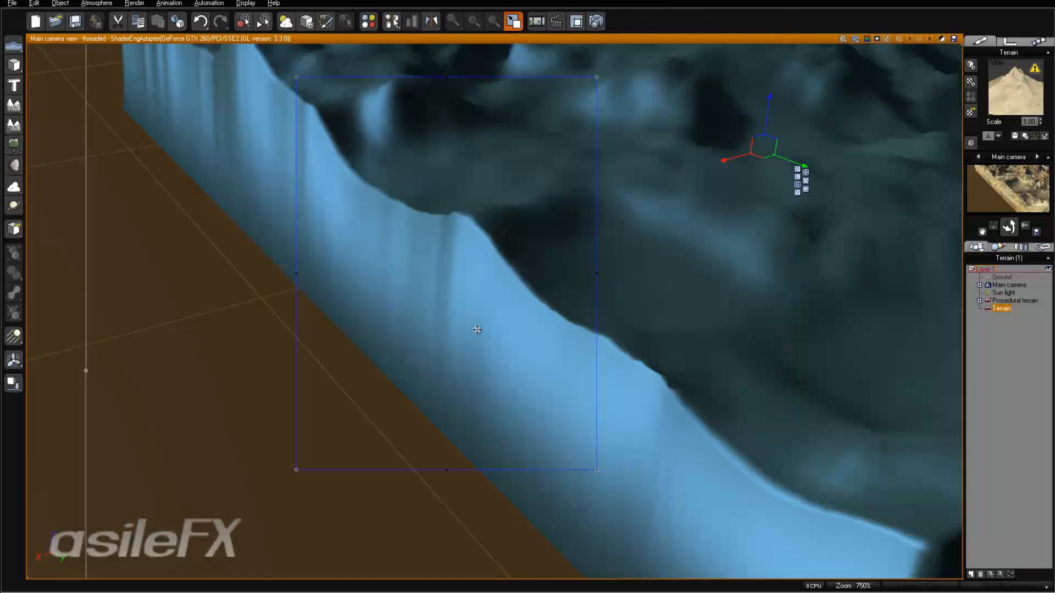
Step: Open the terrain's material and bring up the color production function of its sideCut layer for editing
{"action": "right_click", "coordinate": [1011, 87]}
{"action": "left_click", "coordinate": [967, 98]}
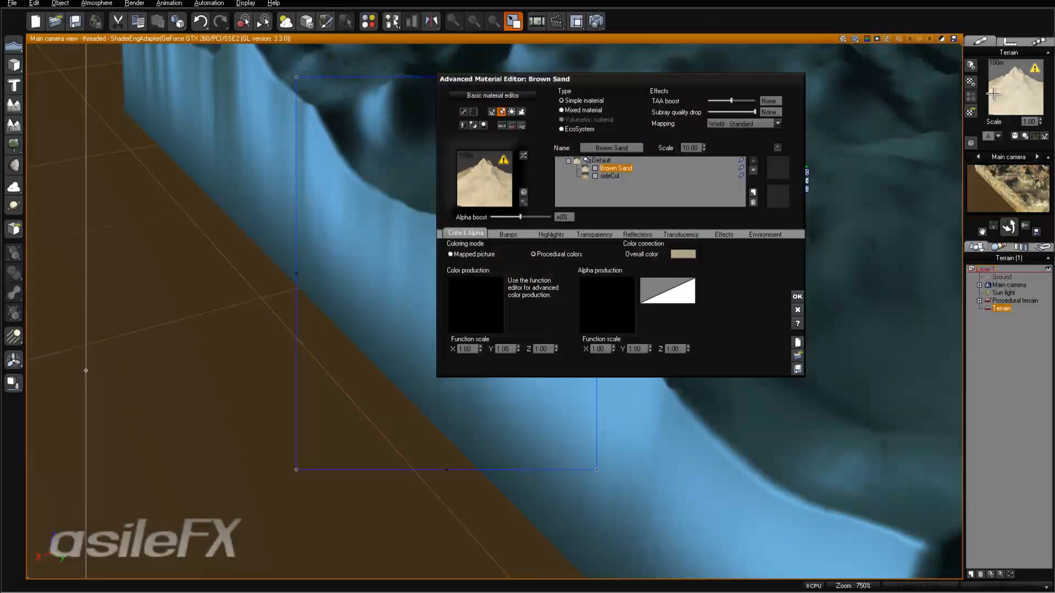
{"action": "right_click", "coordinate": [480, 295]}
{"action": "left_click", "coordinate": [612, 177]}
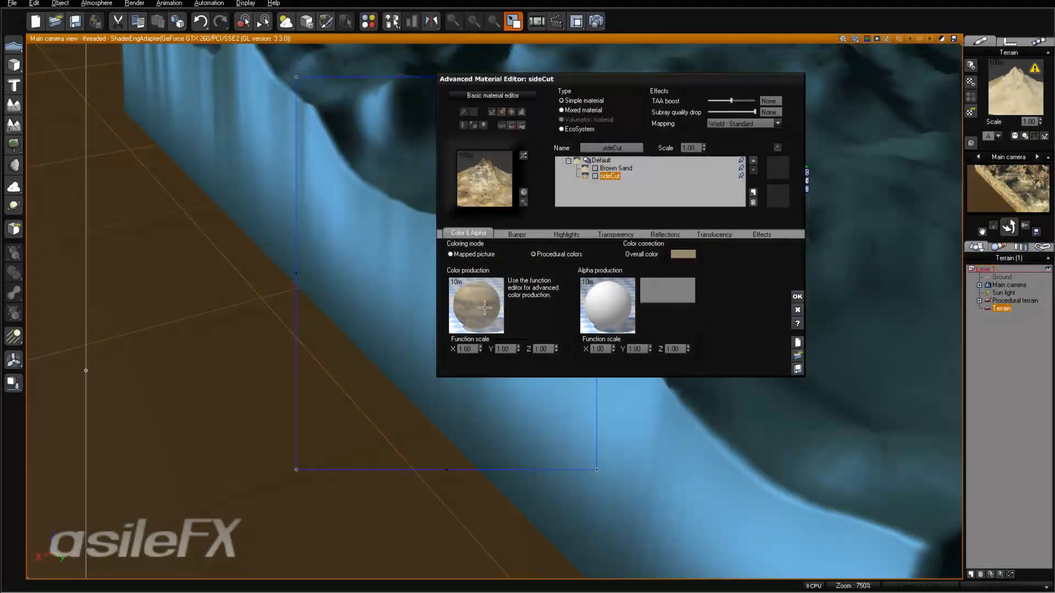
{"action": "right_click", "coordinate": [468, 301]}
{"action": "left_click", "coordinate": [486, 307]}
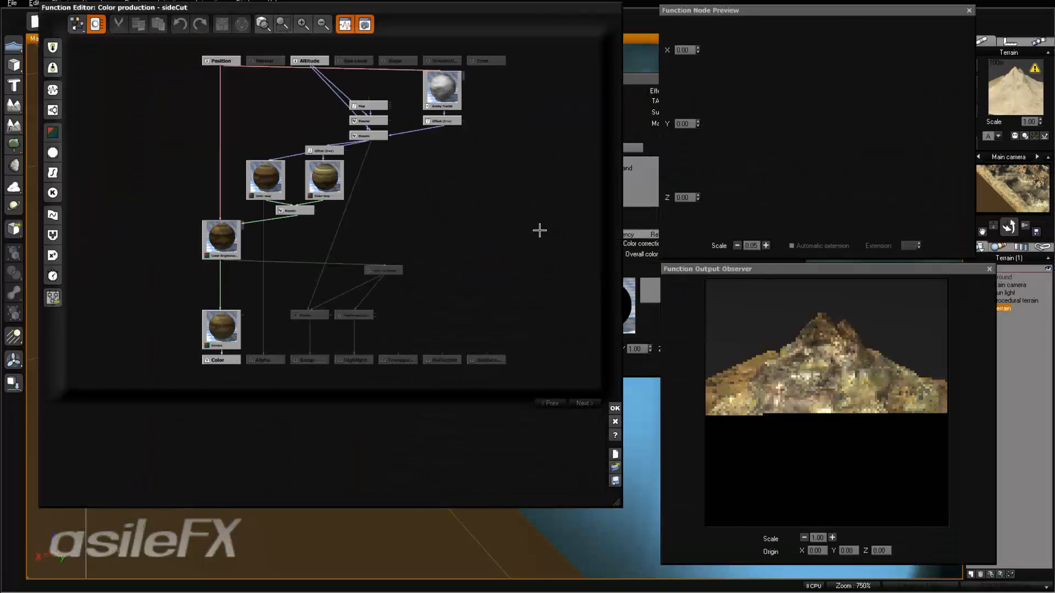
Step: Add a texture map node near the Altitude input and change it to an Unscaled Projected Texture Map
{"action": "middle_click_drag", "start_coordinate": [480, 184], "coordinate": [475, 257]}
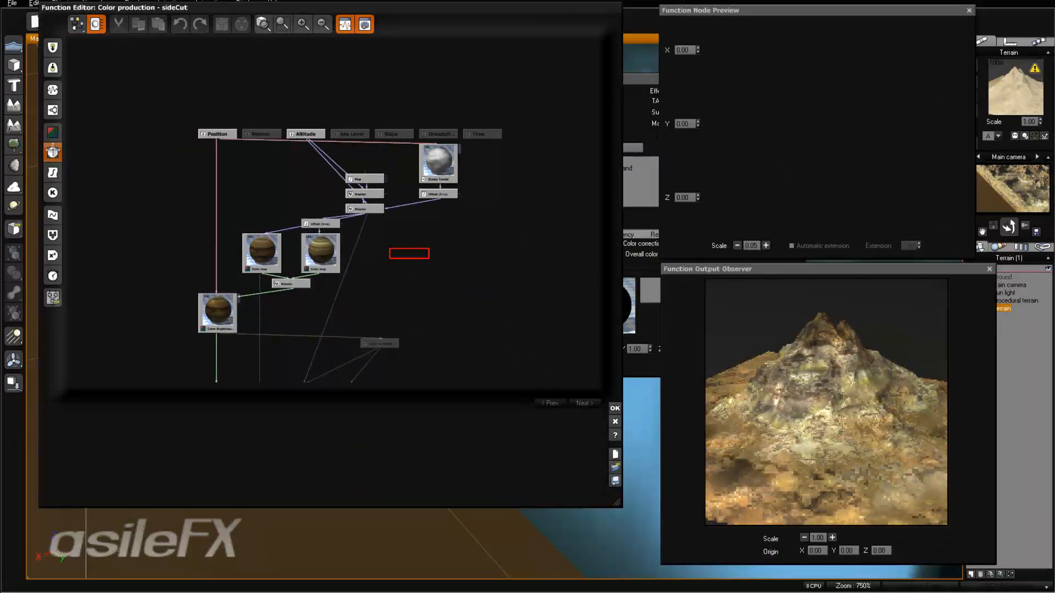
{"action": "left_click", "coordinate": [54, 152]}
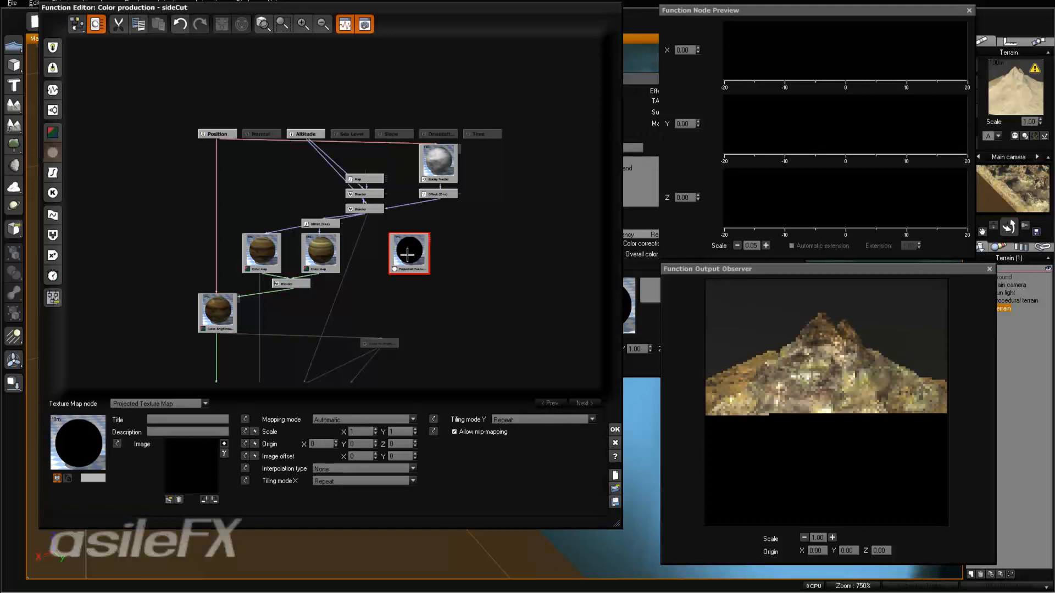
{"action": "left_click_drag", "start_coordinate": [410, 253], "coordinate": [291, 193]}
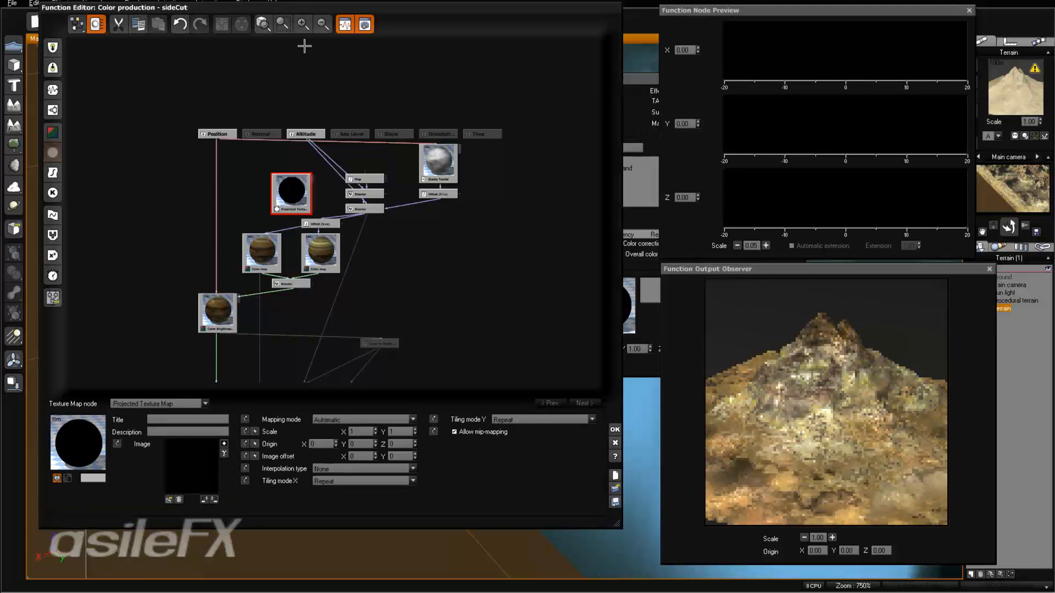
{"action": "left_click", "coordinate": [185, 404]}
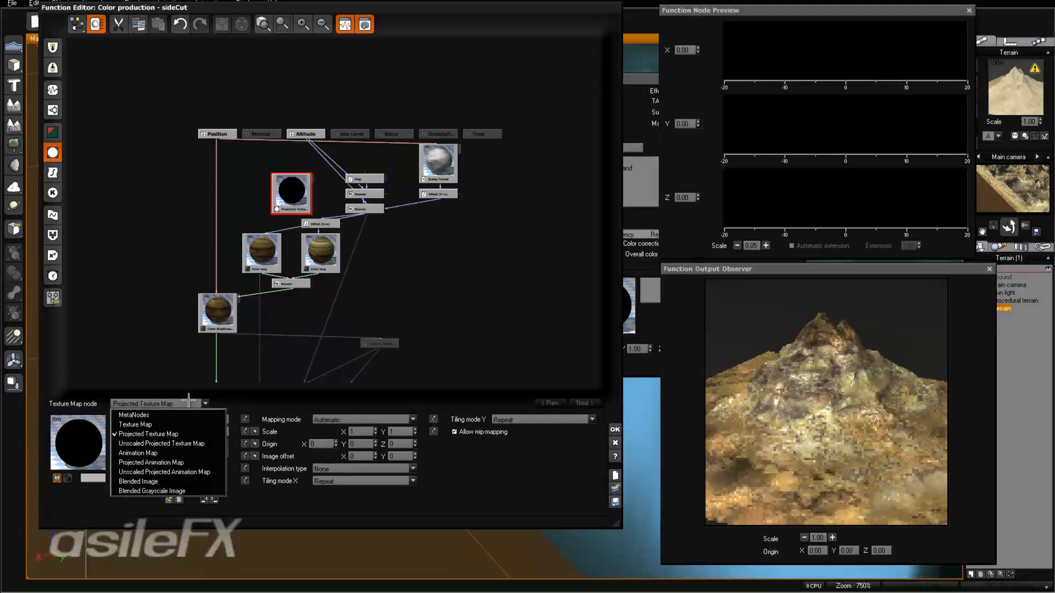
{"action": "left_click", "coordinate": [201, 444]}
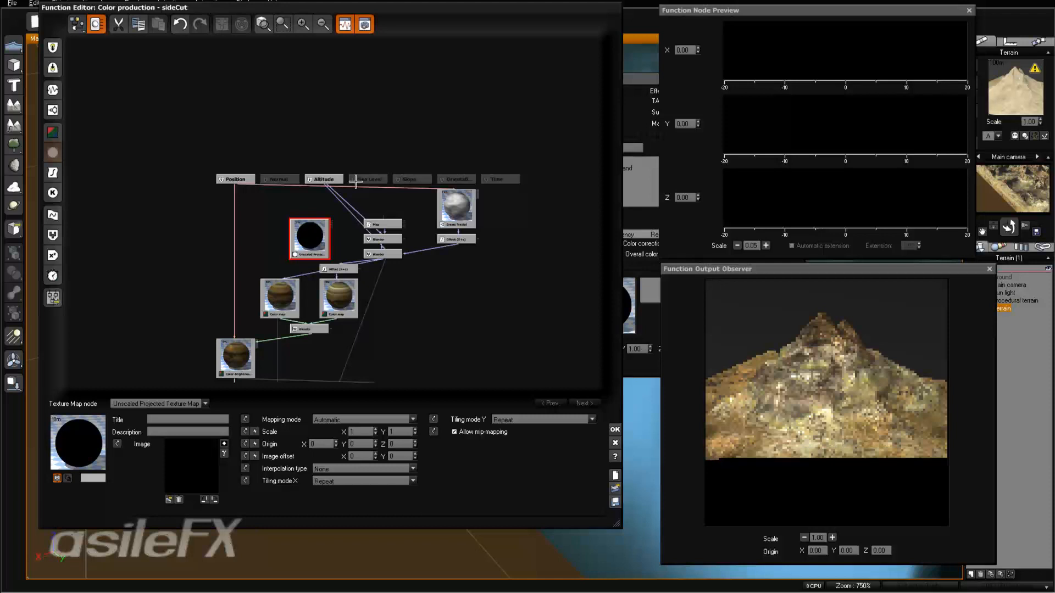
Step: Load the Terrain_cut picture into the texture map node with the gamma overridden to 1.0
{"action": "left_click", "coordinate": [305, 24]}
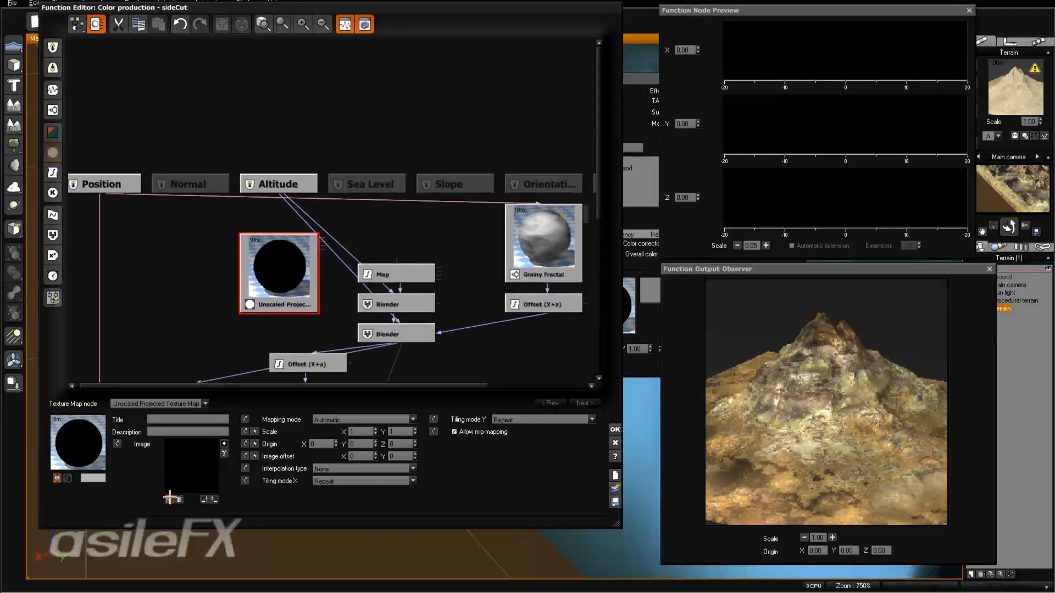
{"action": "left_click", "coordinate": [170, 498]}
{"action": "left_click", "coordinate": [447, 521]}
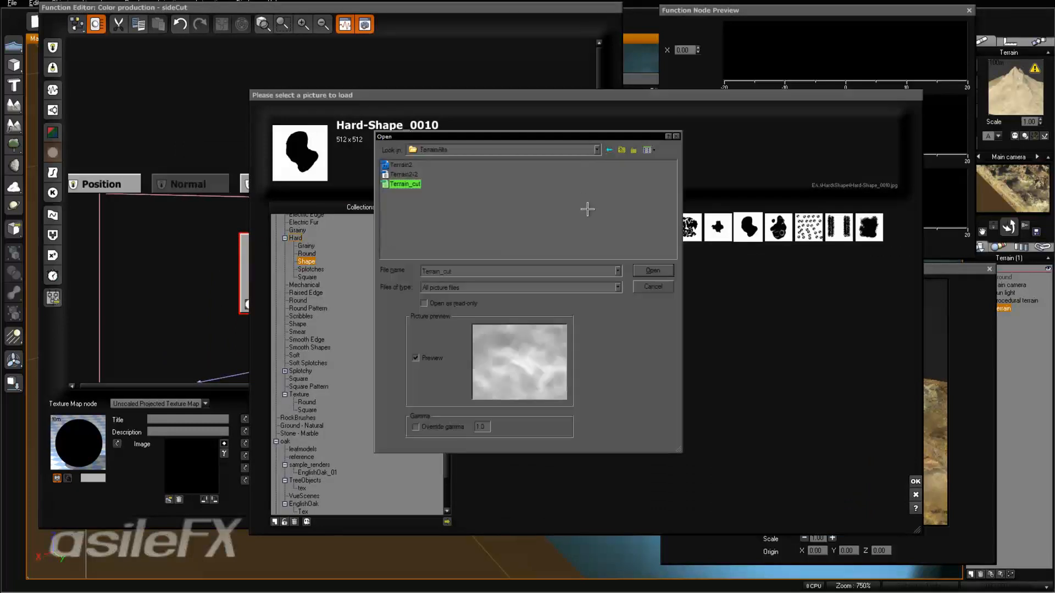
{"action": "left_click", "coordinate": [448, 426]}
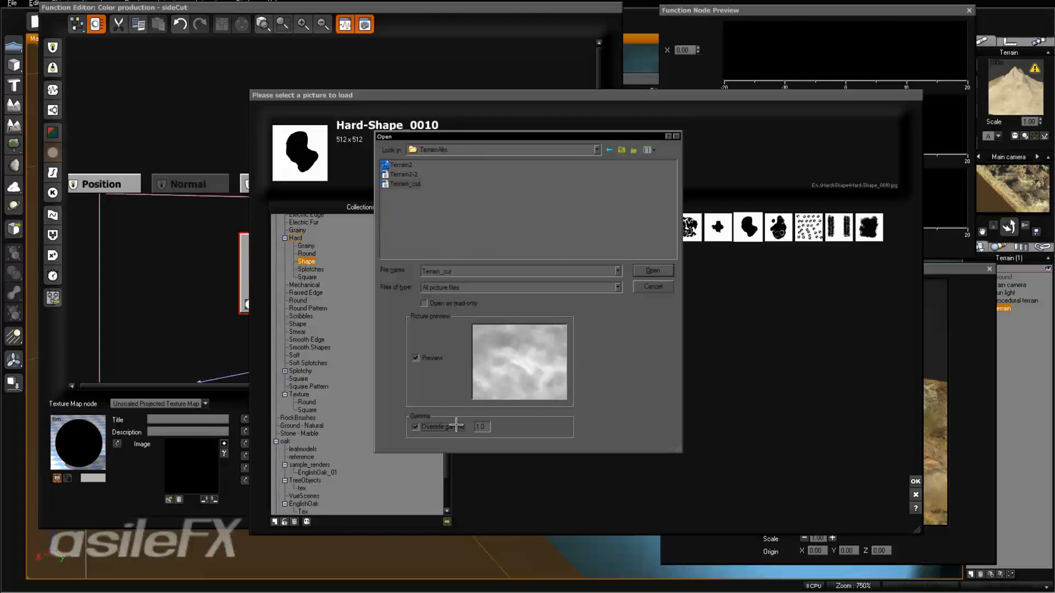
{"action": "left_click", "coordinate": [652, 269]}
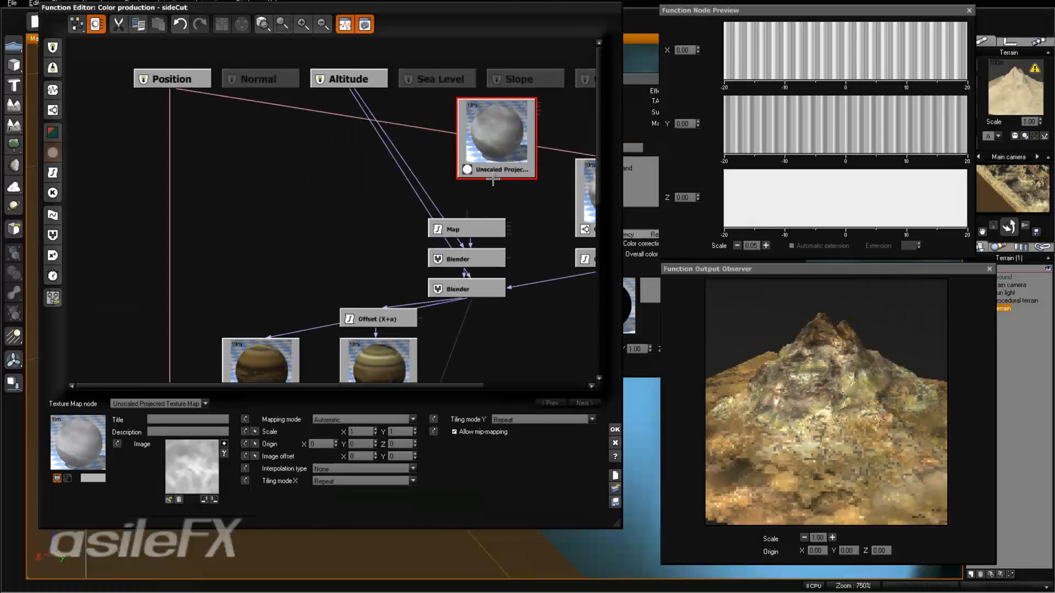
Step: Connect the Unscaled Projected Texture Map to the Map filter node and position the Map node directly below it
{"action": "left_click_drag", "start_coordinate": [464, 215], "coordinate": [475, 160]}
{"action": "left_click", "coordinate": [474, 225]}
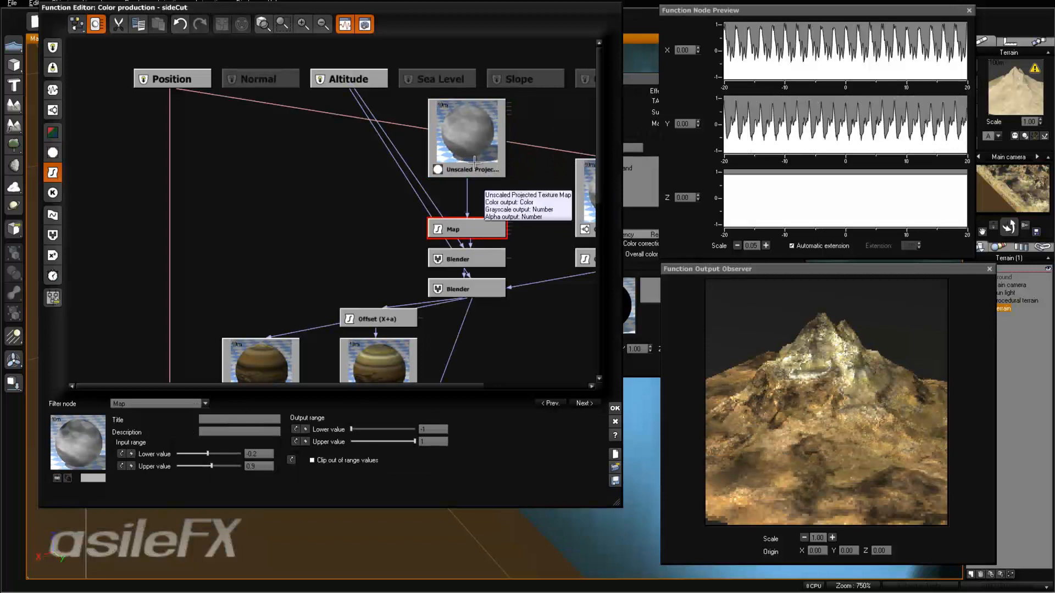
{"action": "left_click", "coordinate": [474, 161]}
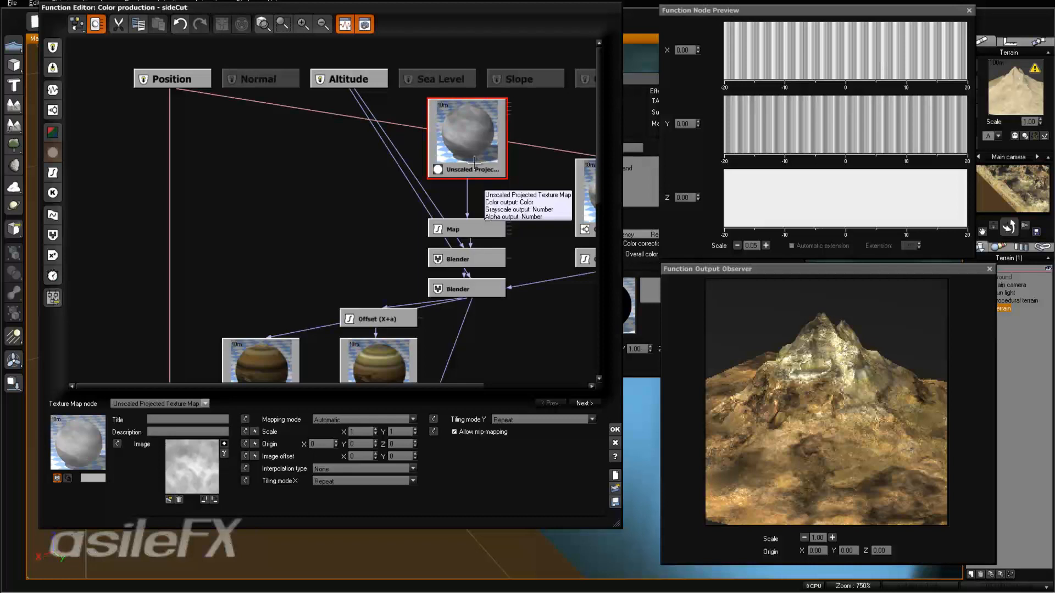
{"action": "left_click", "coordinate": [467, 198]}
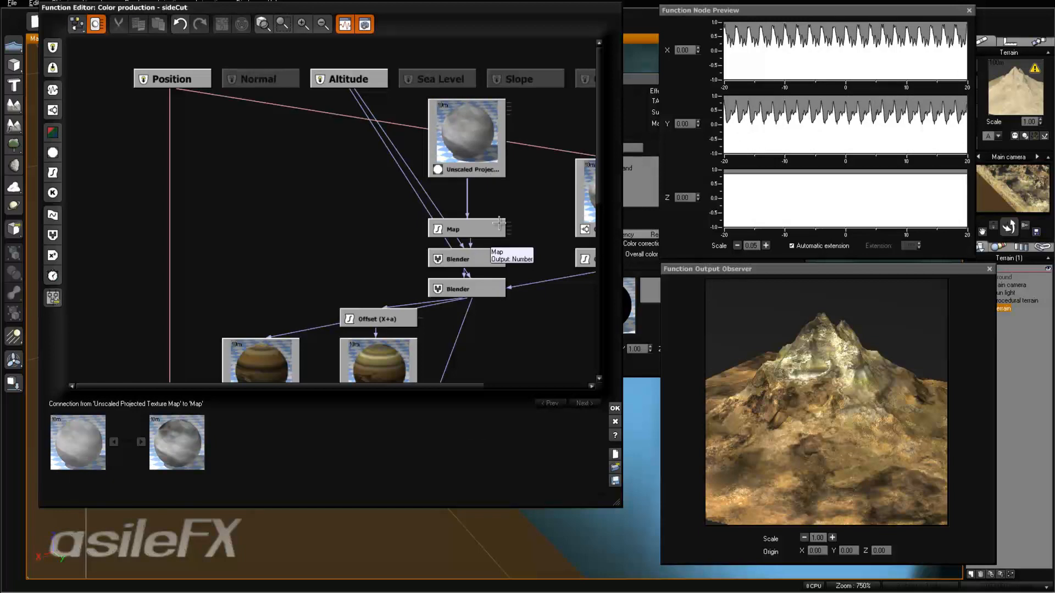
{"action": "left_click", "coordinate": [488, 224]}
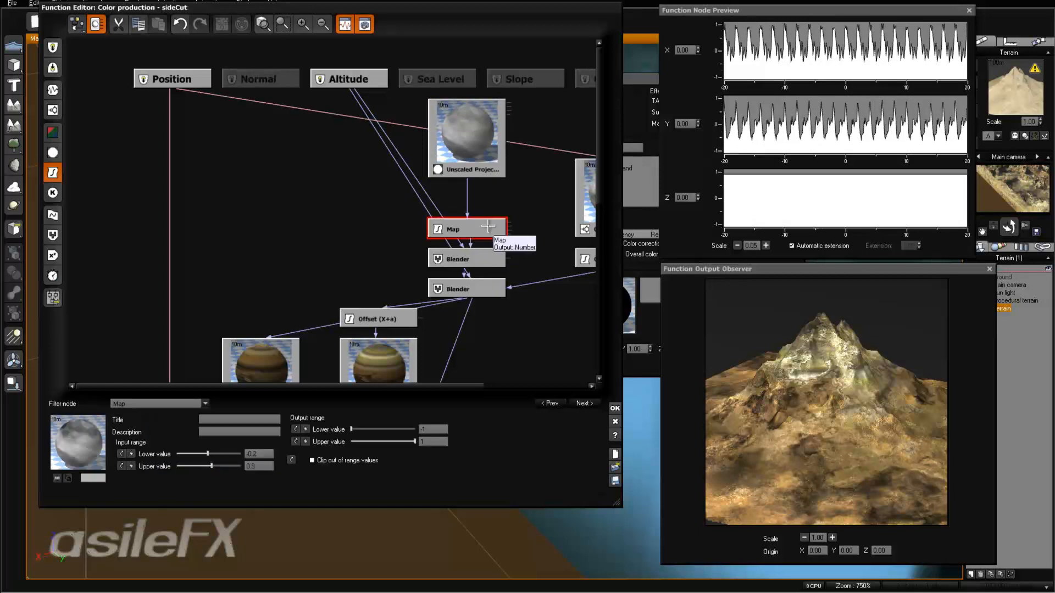
{"action": "left_click_drag", "start_coordinate": [486, 227], "coordinate": [483, 197]}
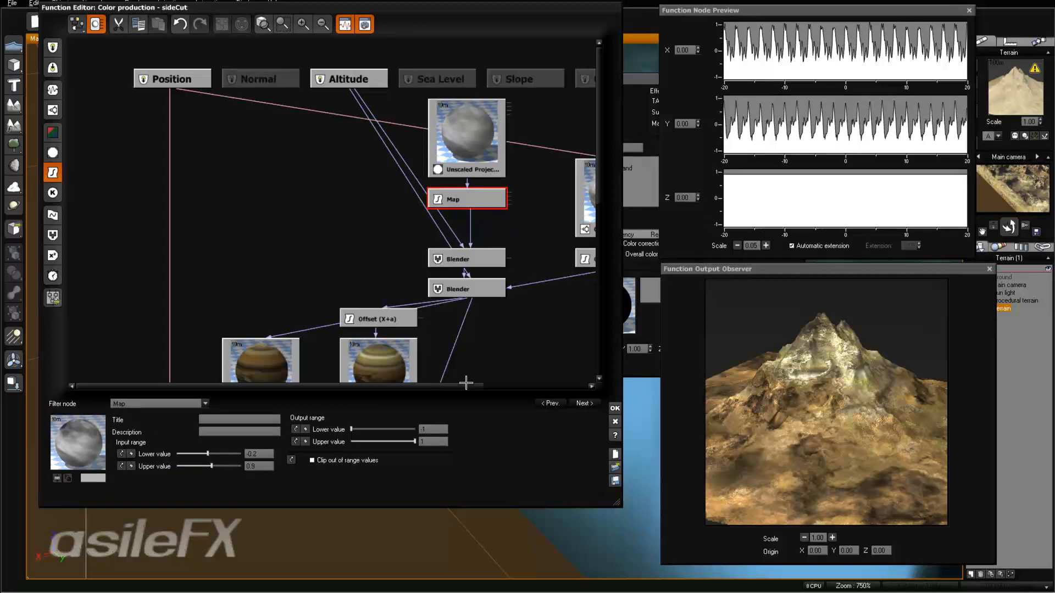
Step: Set the texture map node's interpolation type to Bilinear, and accept the function and the material
{"action": "left_click", "coordinate": [449, 130]}
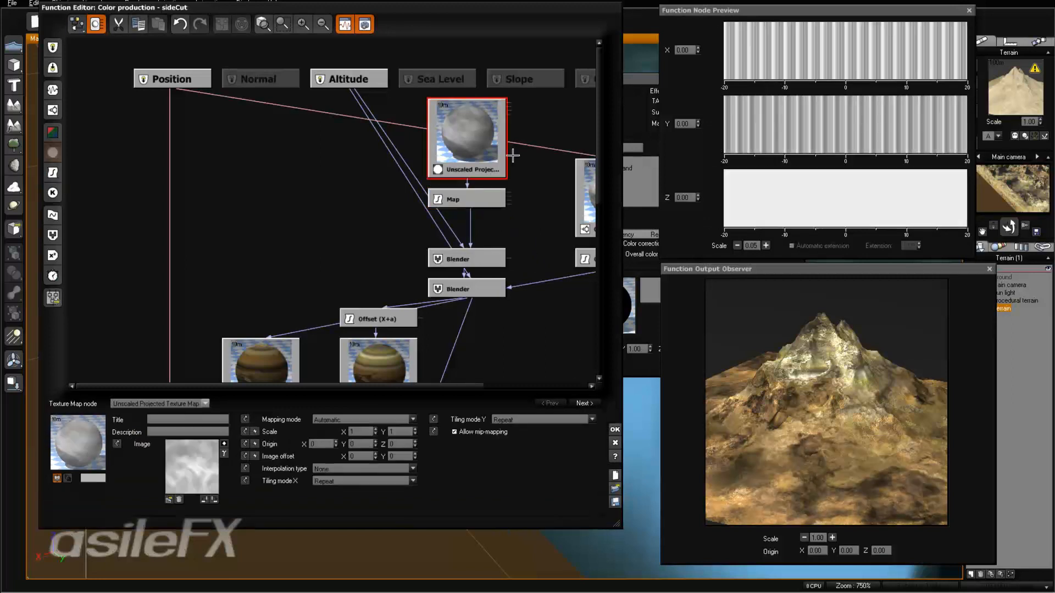
{"action": "left_click", "coordinate": [351, 468]}
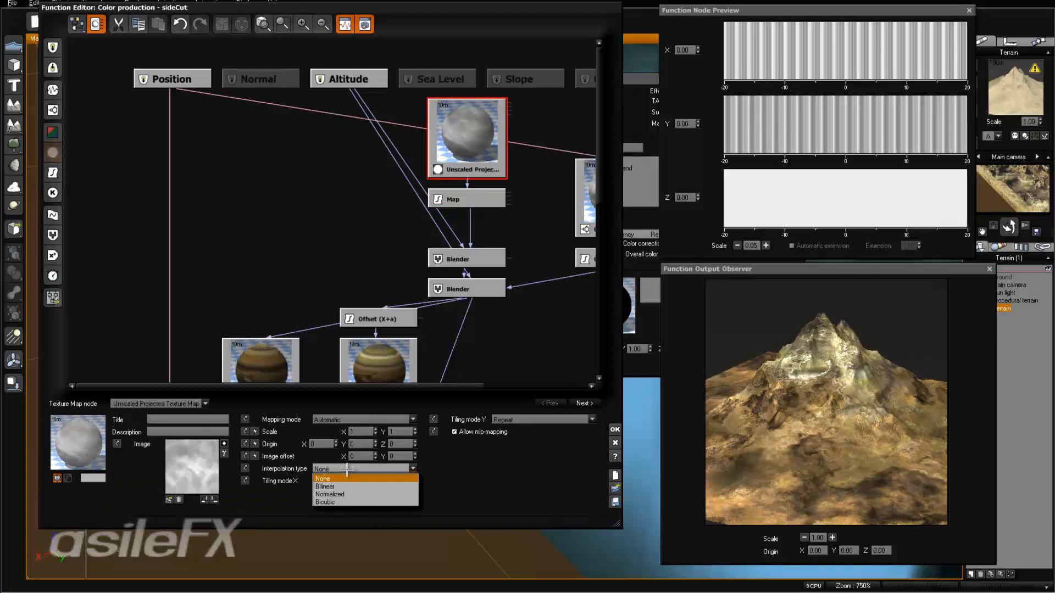
{"action": "left_click", "coordinate": [346, 480]}
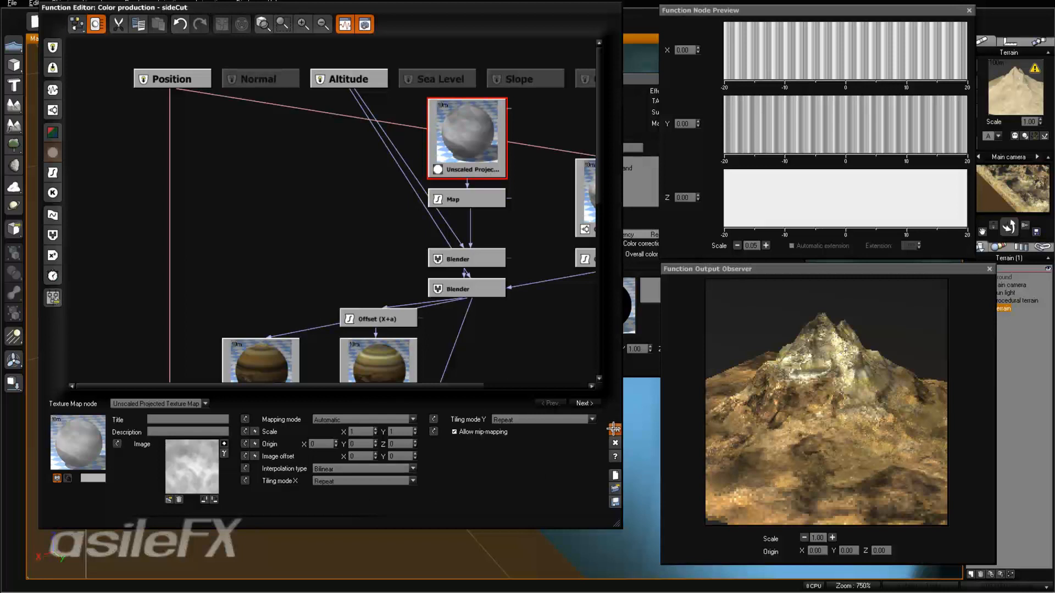
{"action": "left_click", "coordinate": [614, 429]}
{"action": "left_click", "coordinate": [798, 297]}
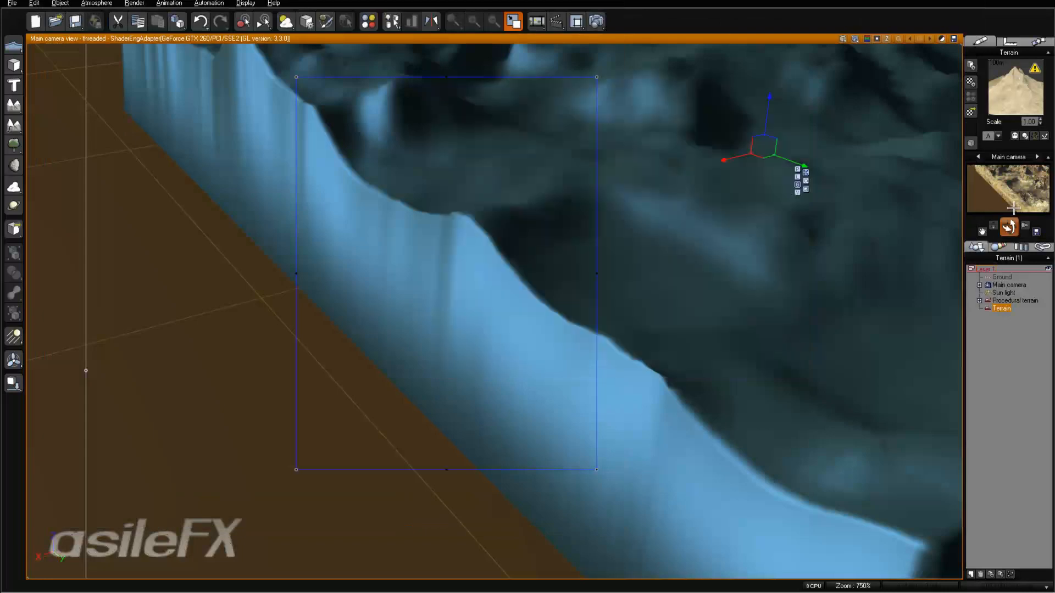
Step: Render the marked region of the terrain's side wall to check the strata, and open the terrain's material for editing
{"action": "left_click", "coordinate": [596, 22]}
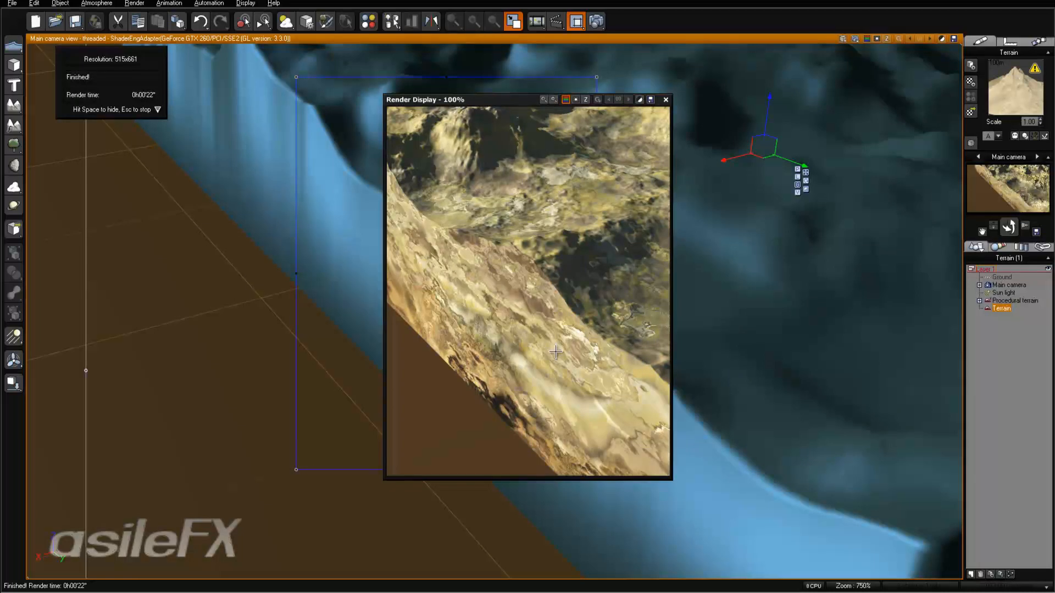
{"action": "left_click", "coordinate": [665, 100]}
{"action": "mouse_move", "coordinate": [683, 264]}
{"action": "right_mouse_down"}
{"action": "mouse_move", "coordinate": [697, 273]}
{"action": "mouse_move", "coordinate": [676, 267]}
{"action": "right_mouse_up"}
{"action": "right_click", "coordinate": [1030, 70]}
{"action": "left_click", "coordinate": [1008, 76]}
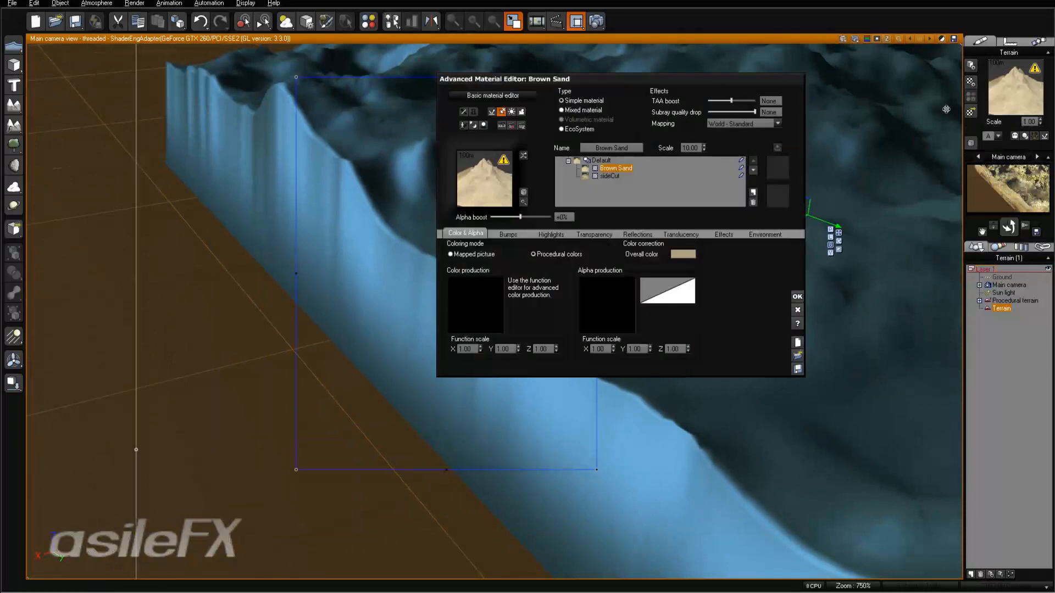
{"action": "right_click", "coordinate": [465, 291]}
{"action": "left_click", "coordinate": [484, 301]}
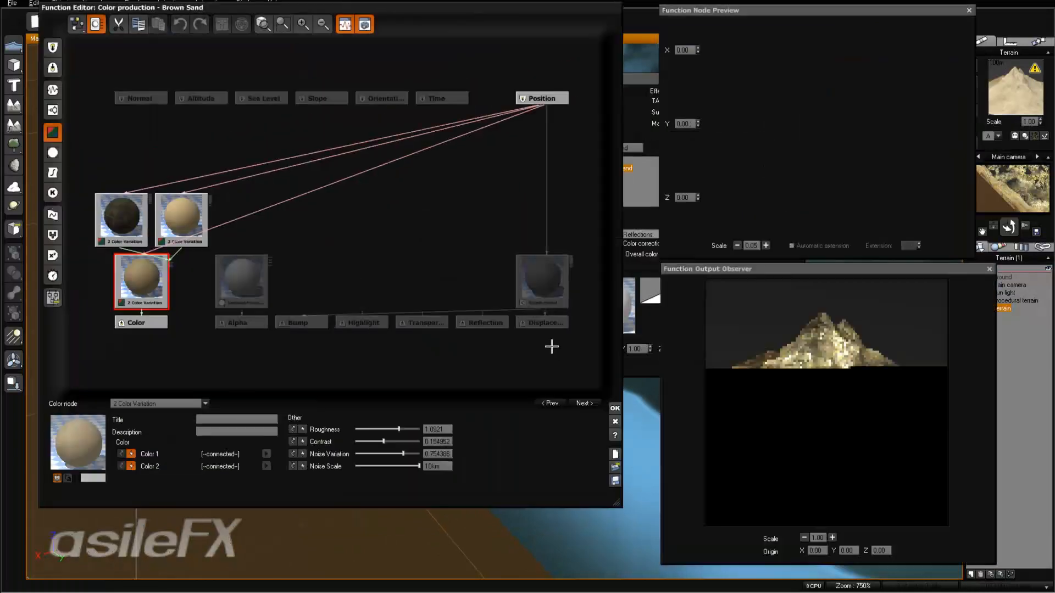
{"action": "left_click", "coordinate": [615, 422]}
Step: In the sideCut layer's color function, delete the second Color map with its filter and Blender, keeping one Color map node
{"action": "left_click", "coordinate": [609, 176]}
{"action": "right_click", "coordinate": [472, 297]}
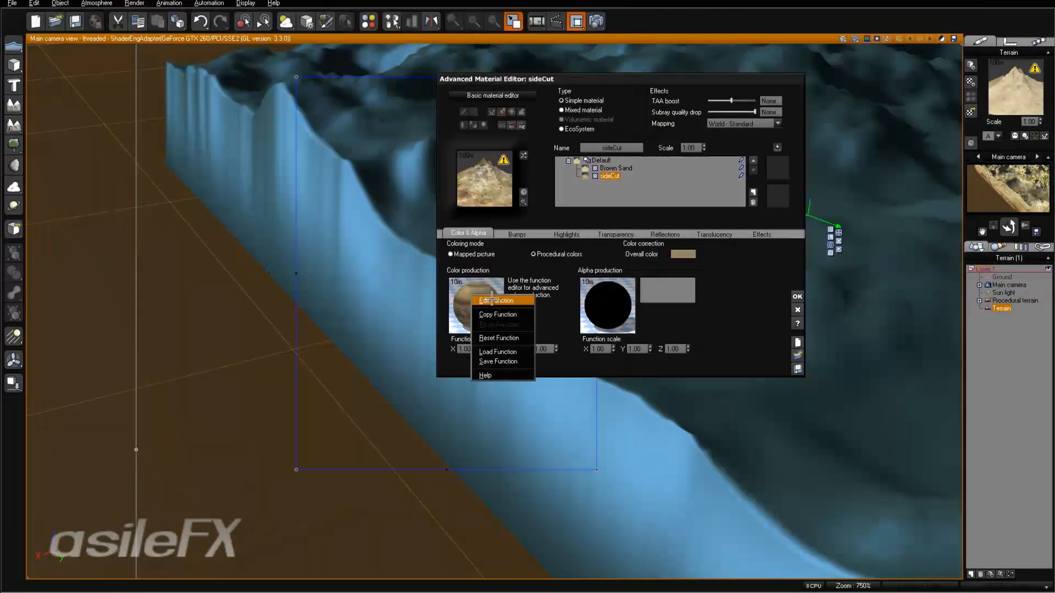
{"action": "left_click", "coordinate": [491, 300]}
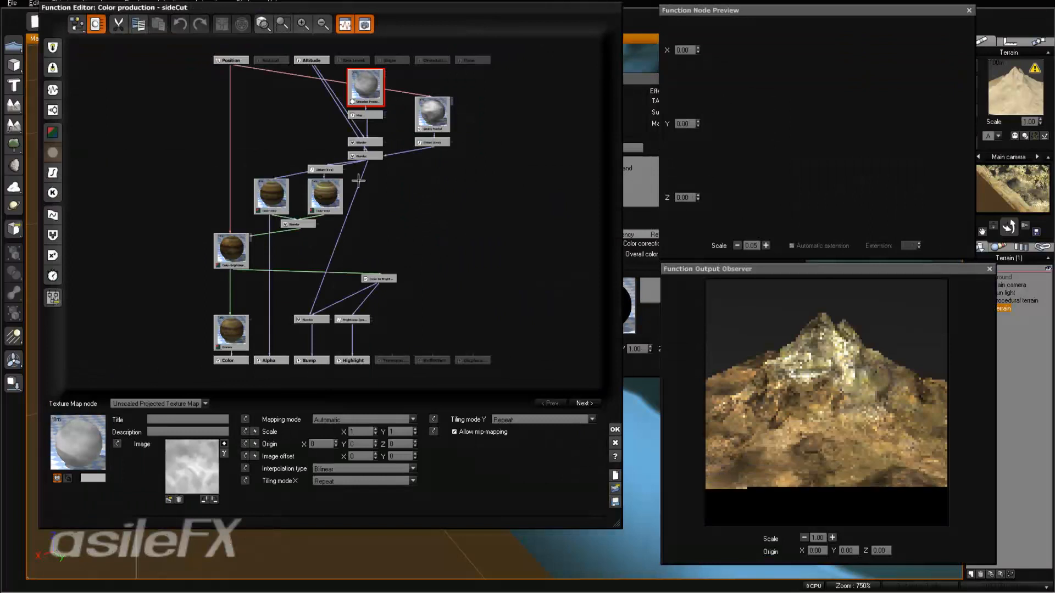
{"action": "middle_click_drag", "start_coordinate": [405, 161], "coordinate": [441, 183]}
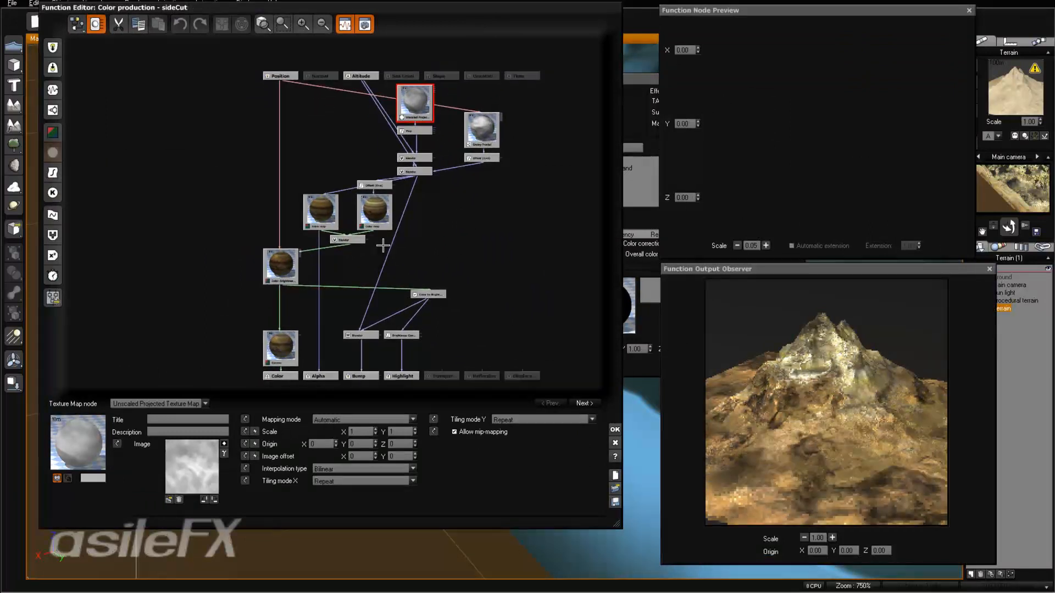
{"action": "left_click_drag", "start_coordinate": [383, 246], "coordinate": [338, 213]}
{"action": "key", "text": "Delete"}
{"action": "scroll", "coordinate": [435, 207], "scroll_direction": "up", "scroll_amount": 2}
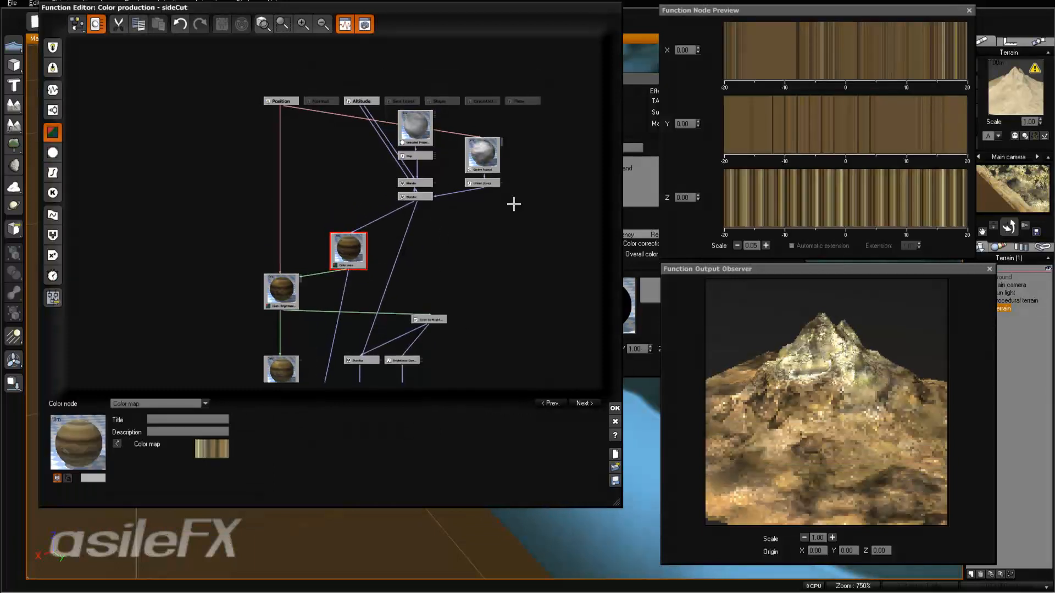
Step: Delete the fractal node with its filter and the lower Blender node, and reconnect the remaining Color map node's input
{"action": "left_click_drag", "start_coordinate": [514, 204], "coordinate": [466, 130]}
{"action": "key", "text": "Delete"}
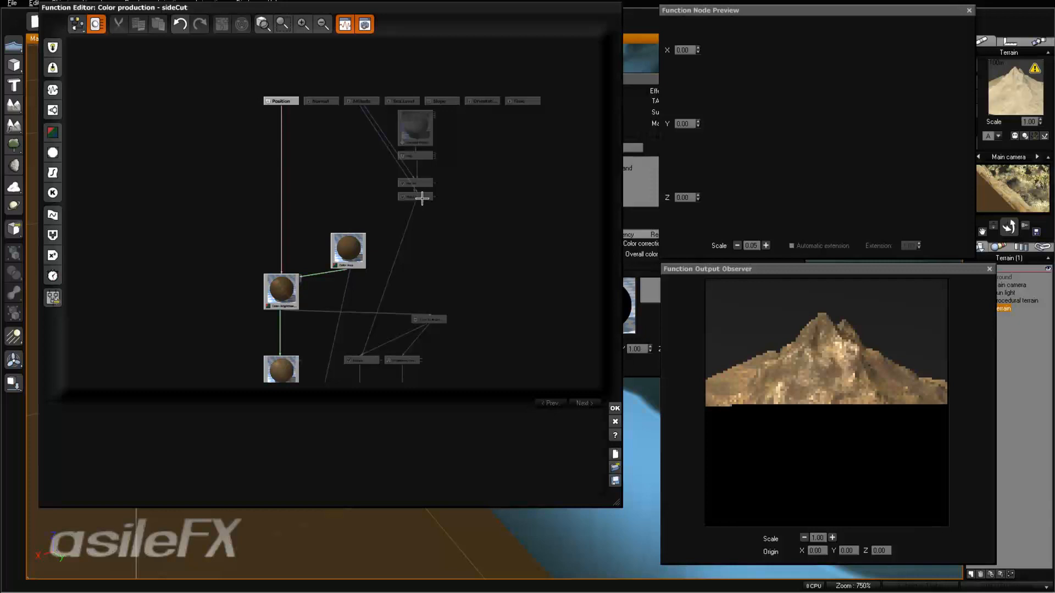
{"action": "left_click", "coordinate": [421, 198]}
{"action": "key", "text": "Delete"}
{"action": "left_click_drag", "start_coordinate": [347, 231], "coordinate": [372, 215]}
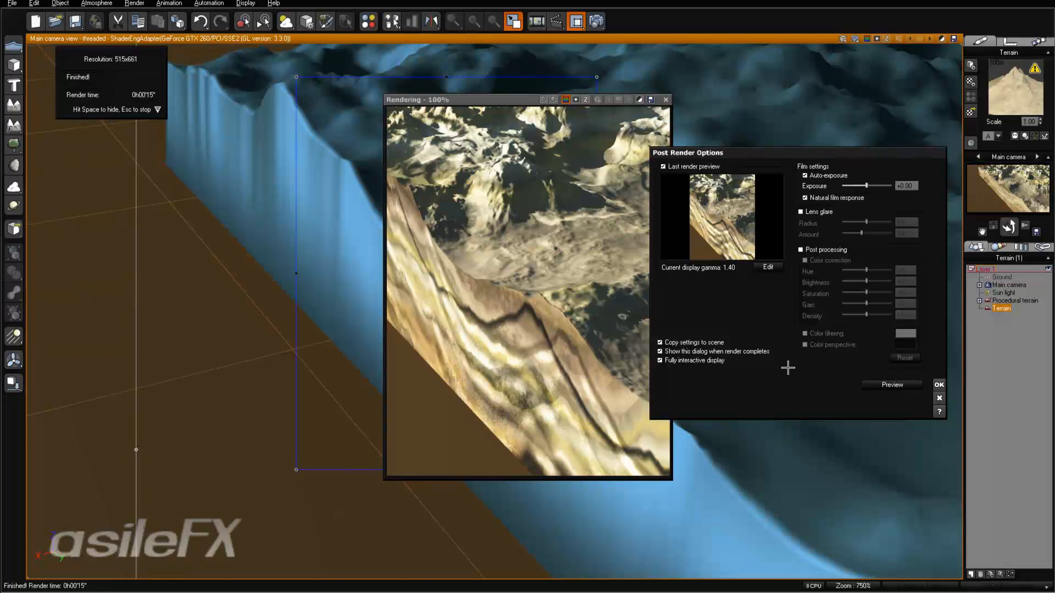
Step: Accept the finished region render's post-render options, close the render, and examine the terrain from another camera angle
{"action": "left_click", "coordinate": [939, 383]}
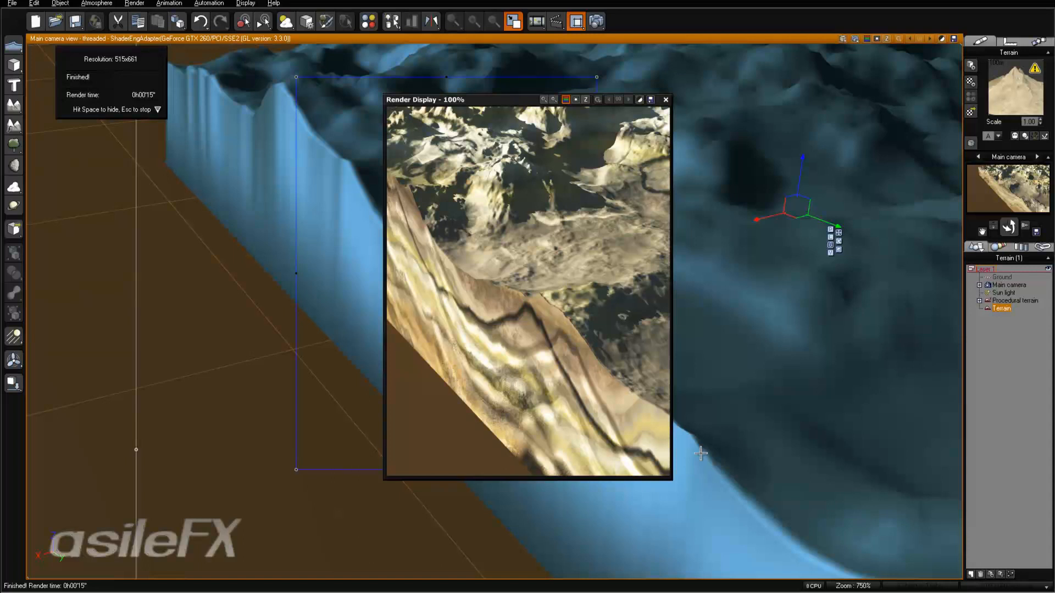
{"action": "left_click", "coordinate": [665, 99]}
{"action": "scroll", "coordinate": [708, 231], "scroll_direction": "down", "scroll_amount": 5}
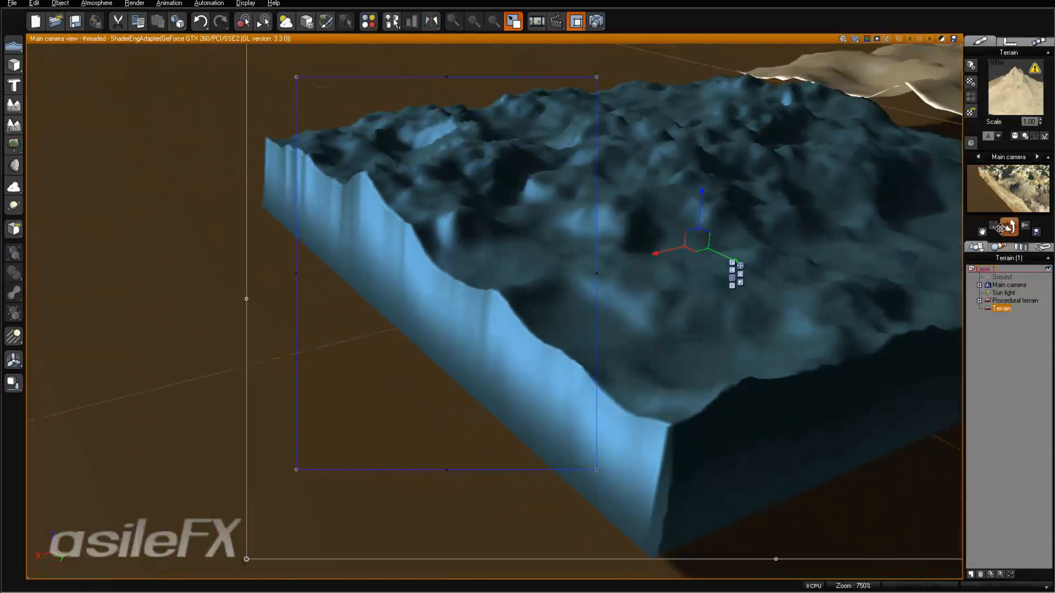
{"action": "left_click_drag", "start_coordinate": [1000, 229], "coordinate": [982, 212]}
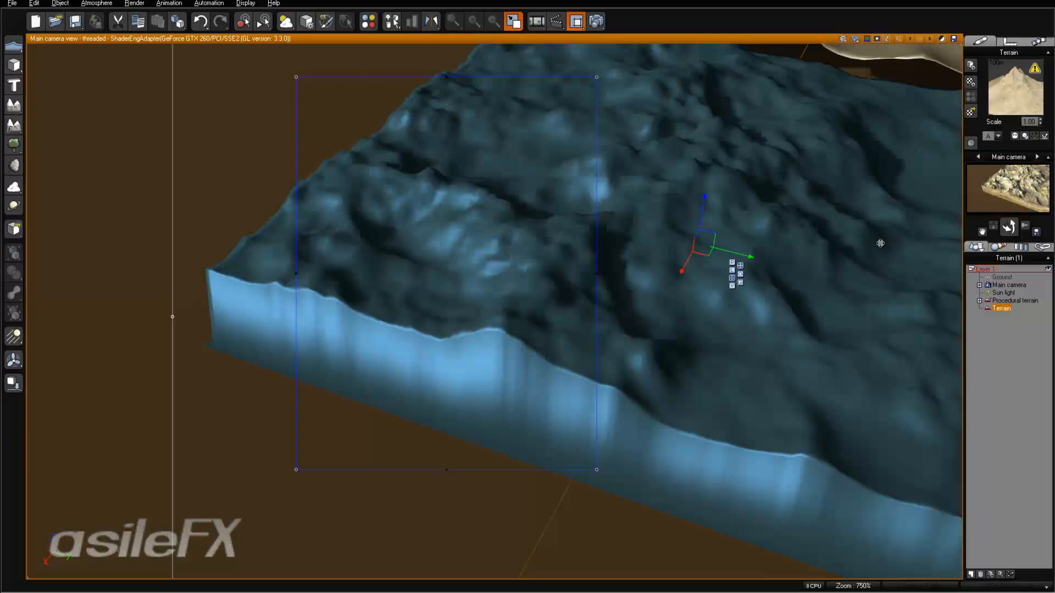
{"action": "right_click_drag", "start_coordinate": [873, 234], "coordinate": [959, 203]}
{"action": "right_click", "coordinate": [1023, 70]}
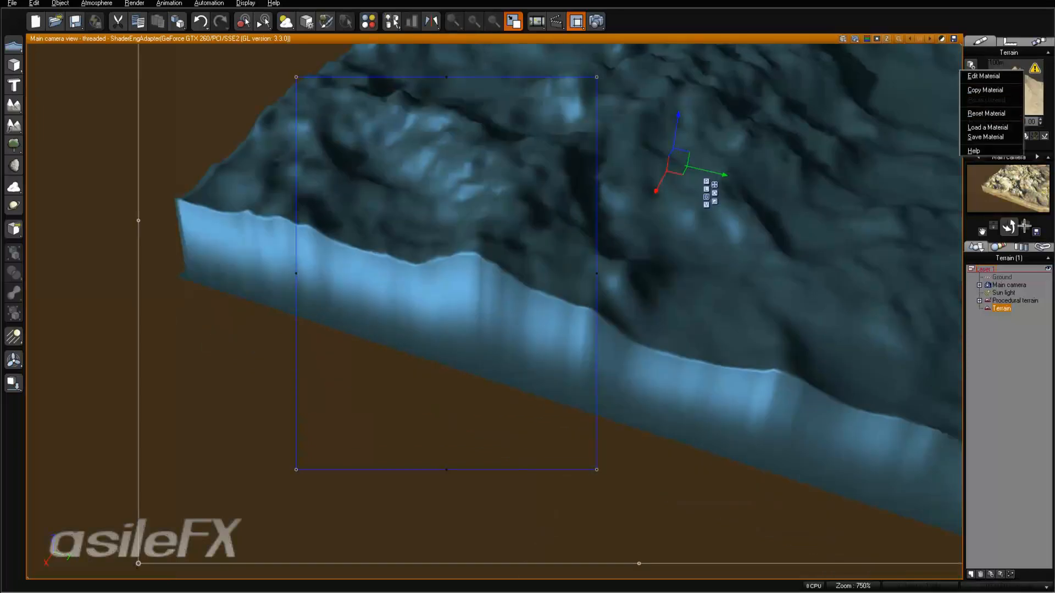
Step: Switch to the Top camera and fit the render region tightly around the Procedural terrain
{"action": "left_click", "coordinate": [1037, 157]}
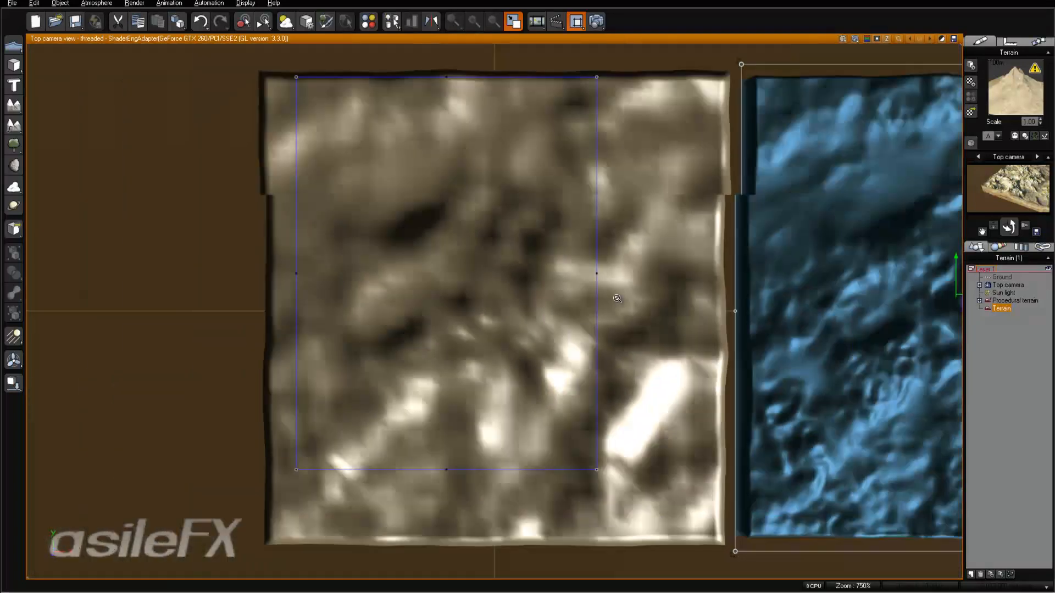
{"action": "left_click_drag", "start_coordinate": [617, 298], "coordinate": [952, 240]}
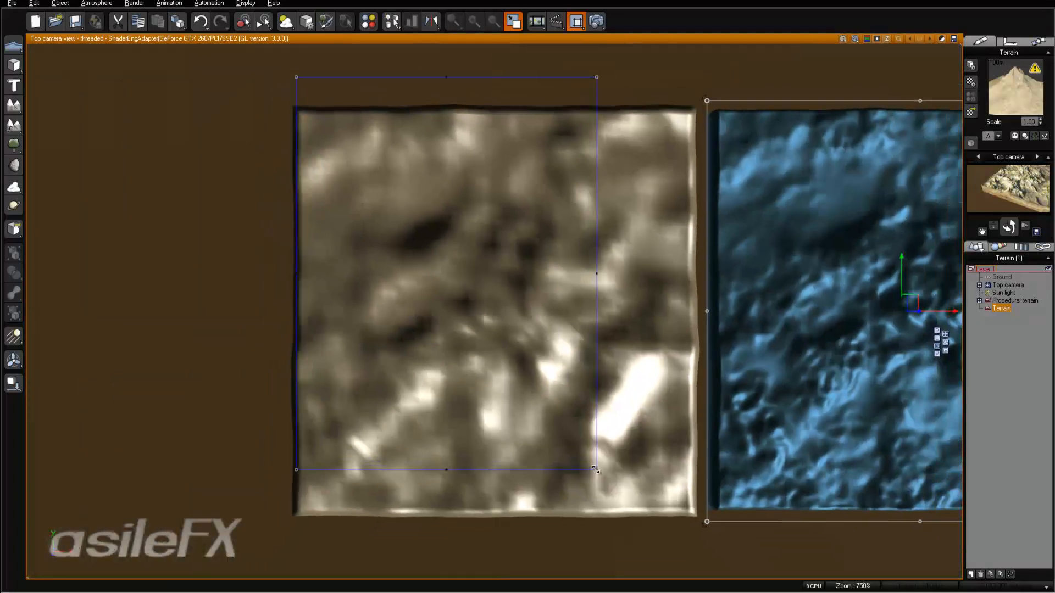
{"action": "left_click_drag", "start_coordinate": [595, 469], "coordinate": [697, 524]}
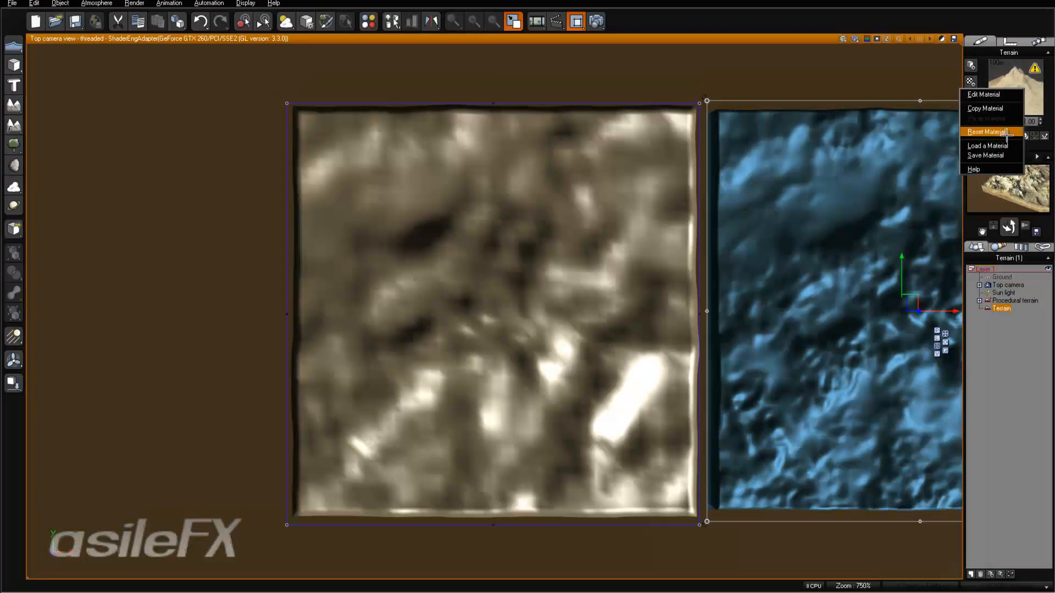
{"action": "left_click", "coordinate": [1001, 335]}
Step: Reset the Procedural terrain's material to the default and open it for editing
{"action": "left_click", "coordinate": [1014, 300]}
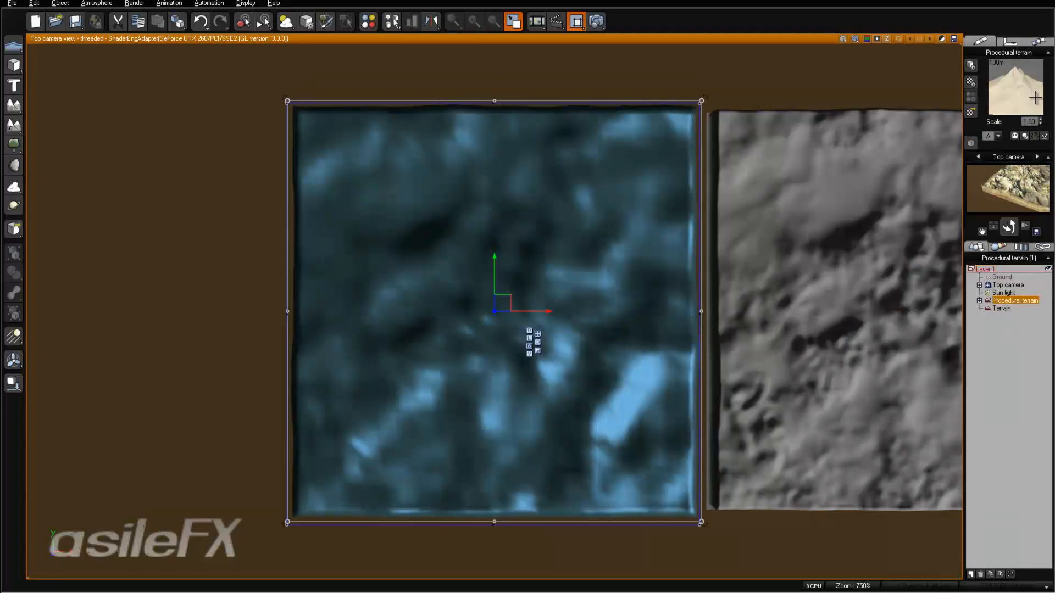
{"action": "right_click", "coordinate": [1029, 77]}
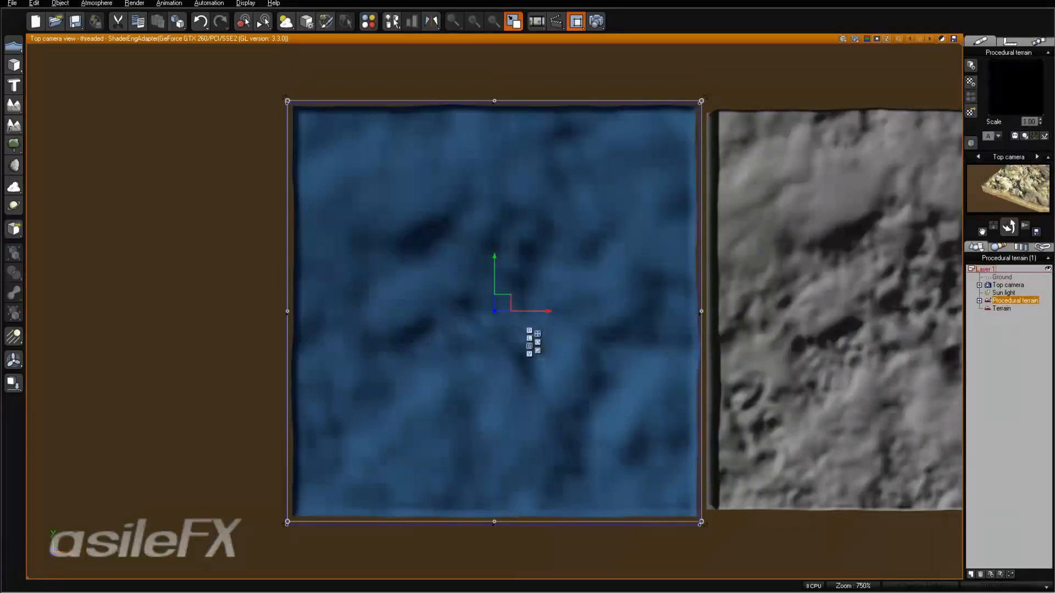
{"action": "right_click", "coordinate": [1003, 69]}
{"action": "left_click", "coordinate": [995, 74]}
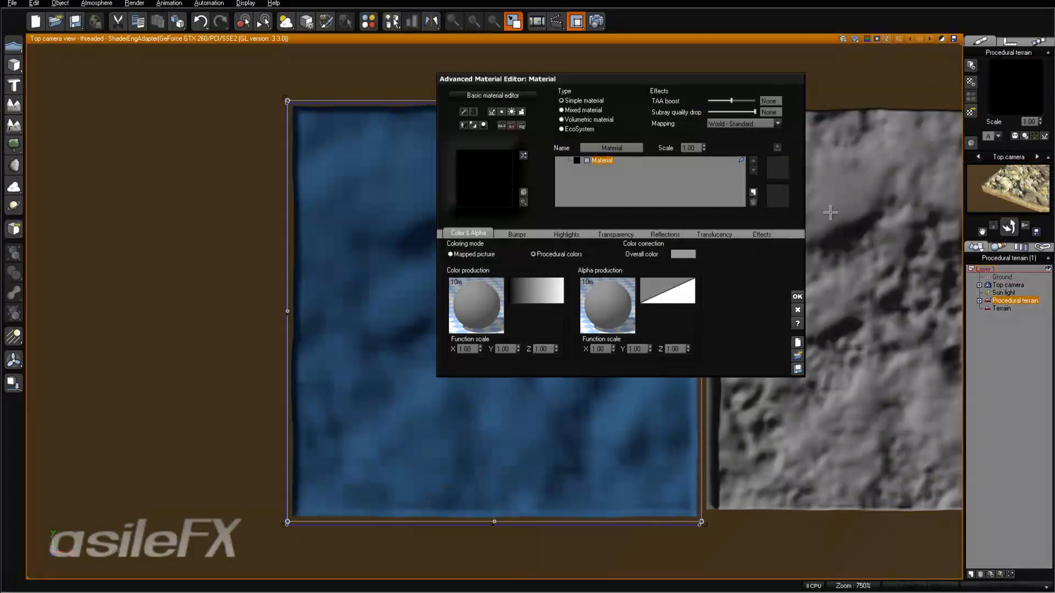
Step: Make the base material's color solid black by setting the key color at position 1.00 to red 0, green 0, blue 0
{"action": "right_click", "coordinate": [556, 297]}
{"action": "left_click", "coordinate": [571, 301]}
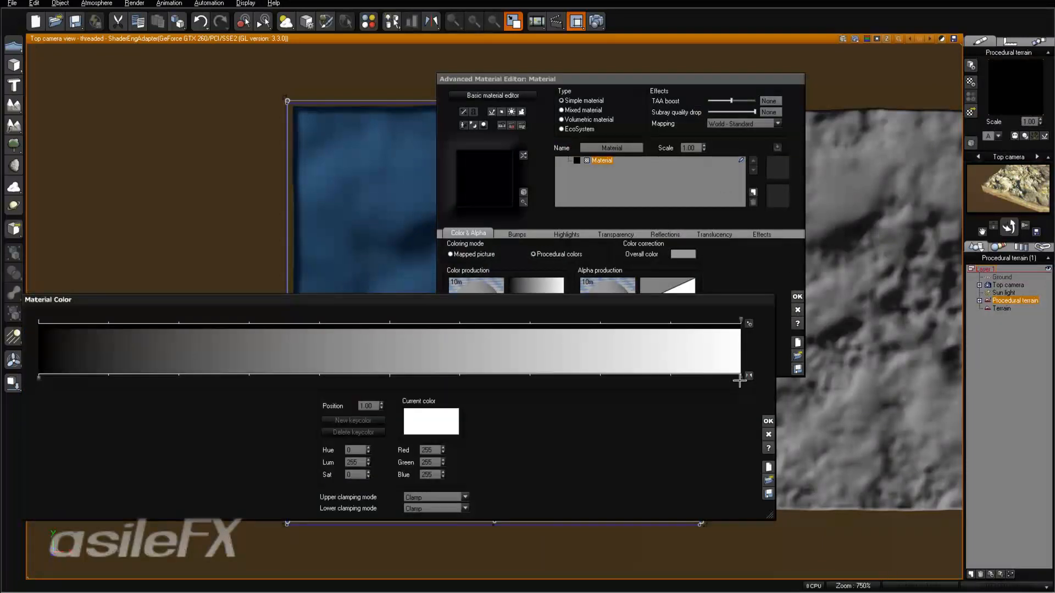
{"action": "left_click", "coordinate": [430, 450]}
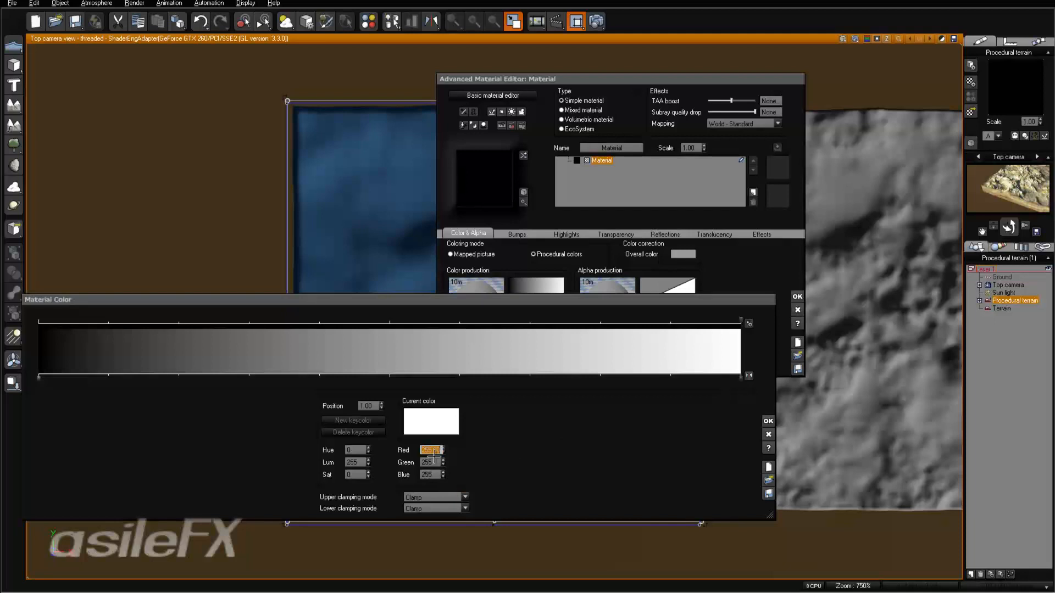
{"action": "type", "text": "0"}
{"action": "left_click", "coordinate": [438, 462]}
{"action": "type", "text": "0"}
{"action": "key", "text": "Tab"}
{"action": "type", "text": "0"}
{"action": "left_click", "coordinate": [768, 421]}
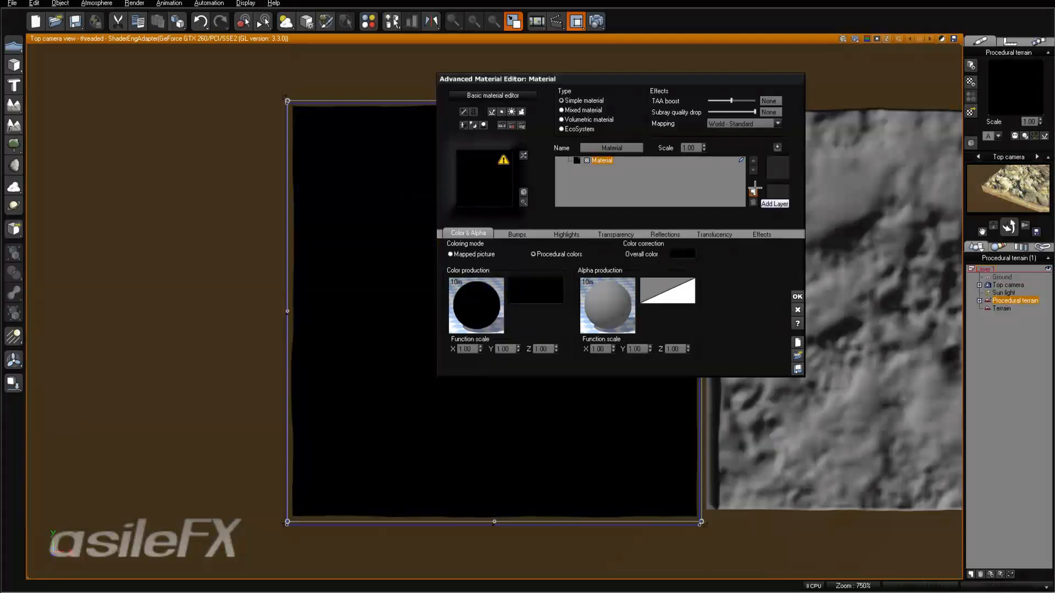
Step: Add a new layer above the black material and set its color to white with red, green and blue at 255
{"action": "left_click", "coordinate": [754, 189]}
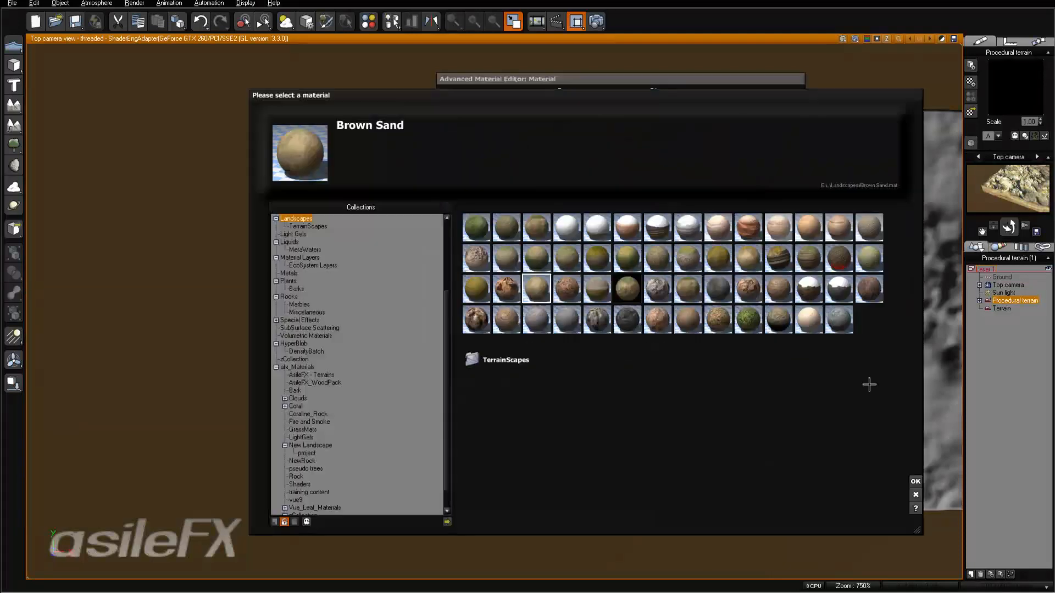
{"action": "left_click", "coordinate": [912, 484]}
{"action": "right_click", "coordinate": [538, 293]}
{"action": "left_click", "coordinate": [542, 305]}
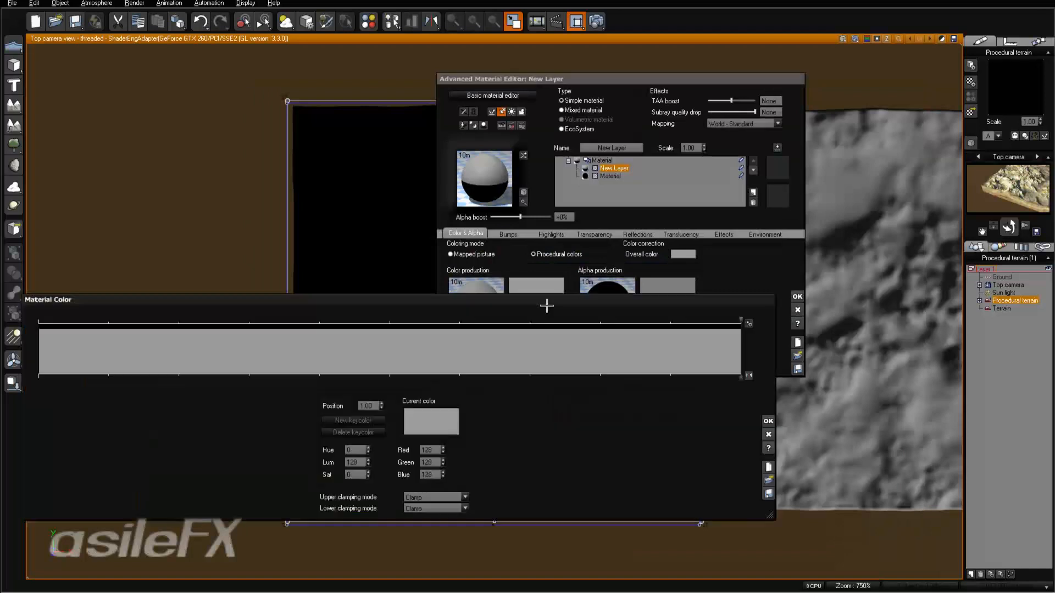
{"action": "double_click", "coordinate": [430, 450]}
{"action": "type", "text": "255"}
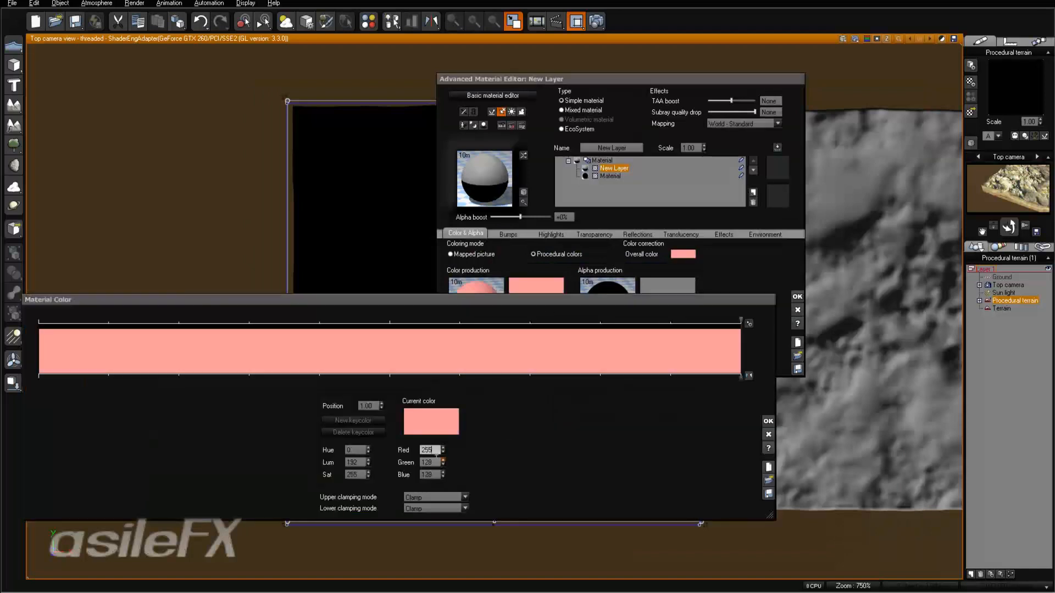
{"action": "double_click", "coordinate": [433, 462]}
{"action": "type", "text": "255"}
{"action": "double_click", "coordinate": [430, 474]}
{"action": "type", "text": "255"}
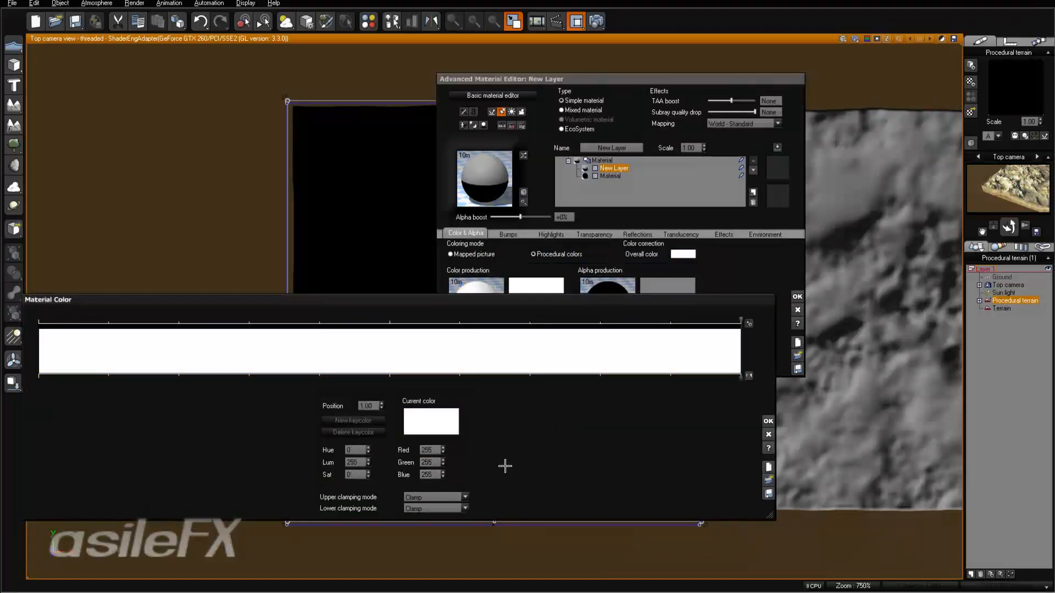
{"action": "left_click", "coordinate": [768, 421]}
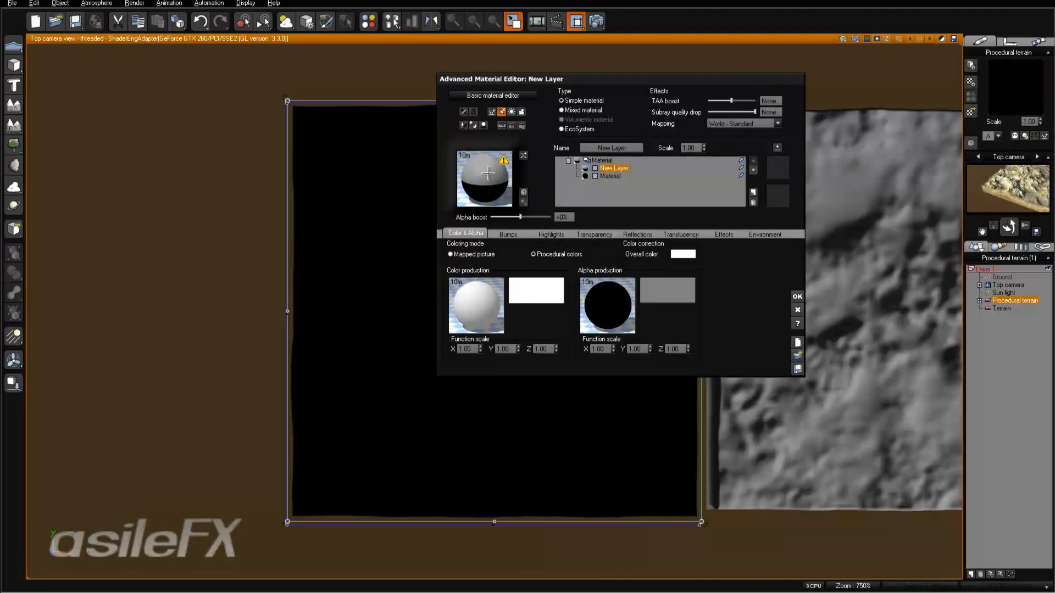
Step: Set New Layer's altitude range to -1.00 to 1.00 with 100% top fuzziness, accept the material, and briefly test-render the region
{"action": "left_click", "coordinate": [781, 234]}
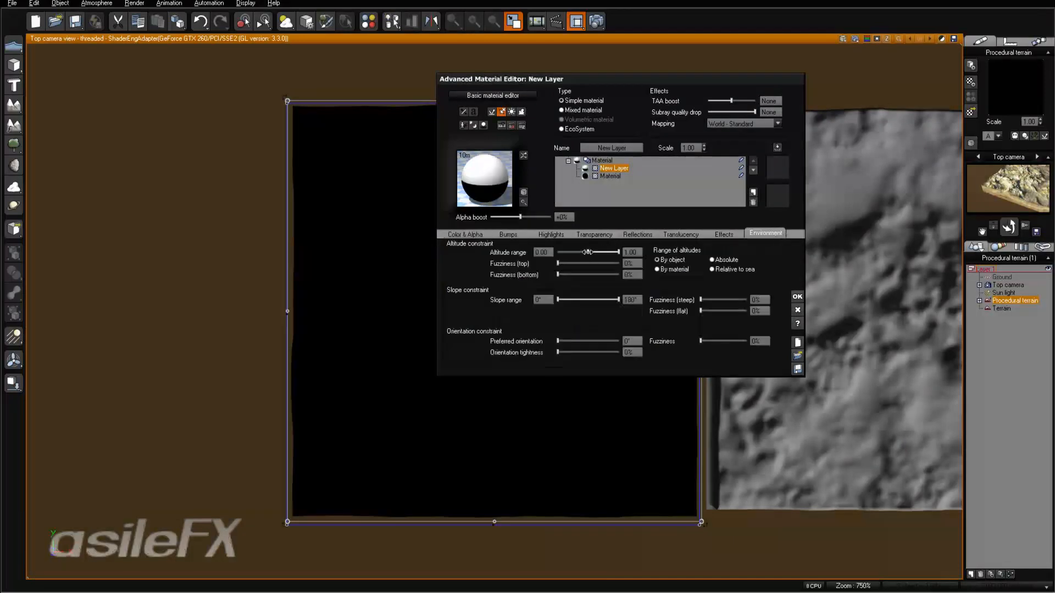
{"action": "left_click_drag", "start_coordinate": [588, 252], "coordinate": [556, 252]}
{"action": "left_click_drag", "start_coordinate": [561, 263], "coordinate": [619, 263]}
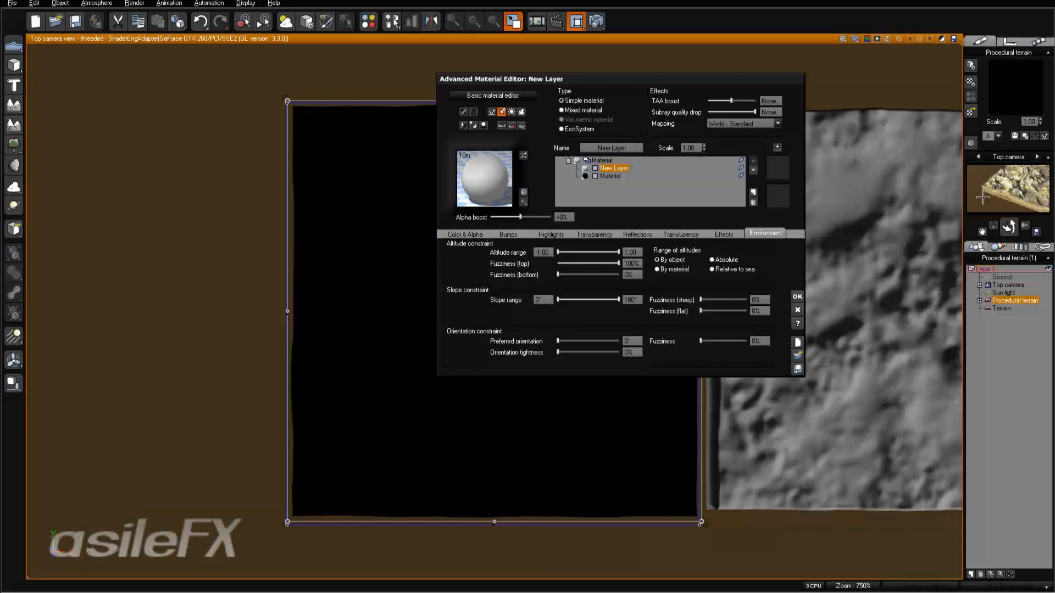
{"action": "left_click", "coordinate": [797, 296]}
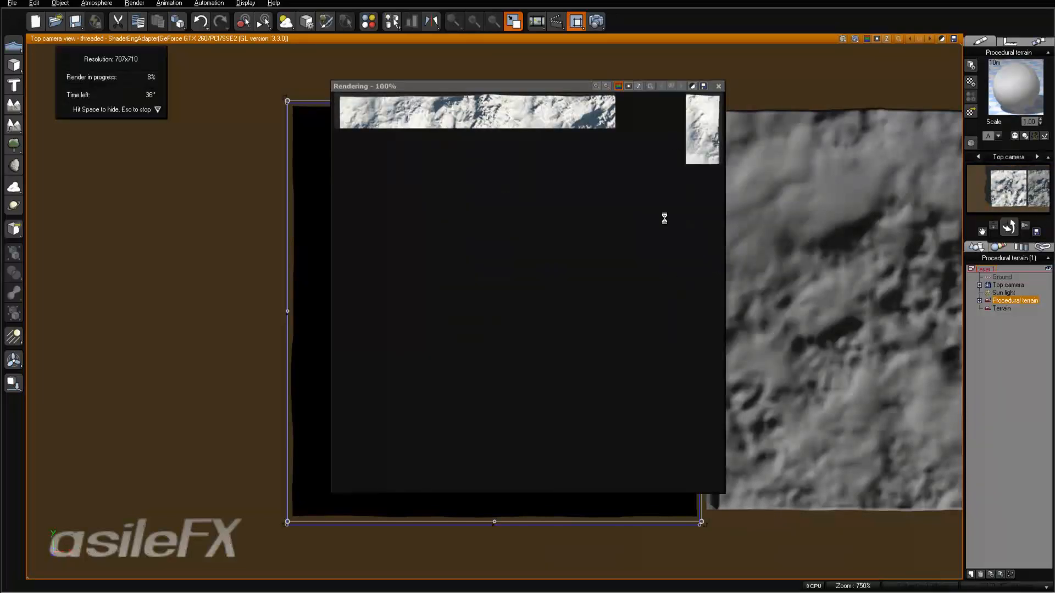
{"action": "key", "text": "Escape"}
{"action": "left_click", "coordinate": [718, 86]}
Step: Make the Procedural terrain material's New Layer ignore lighting, and briefly test-render the region from the Top camera
{"action": "right_click", "coordinate": [1023, 74]}
{"action": "left_click", "coordinate": [989, 83]}
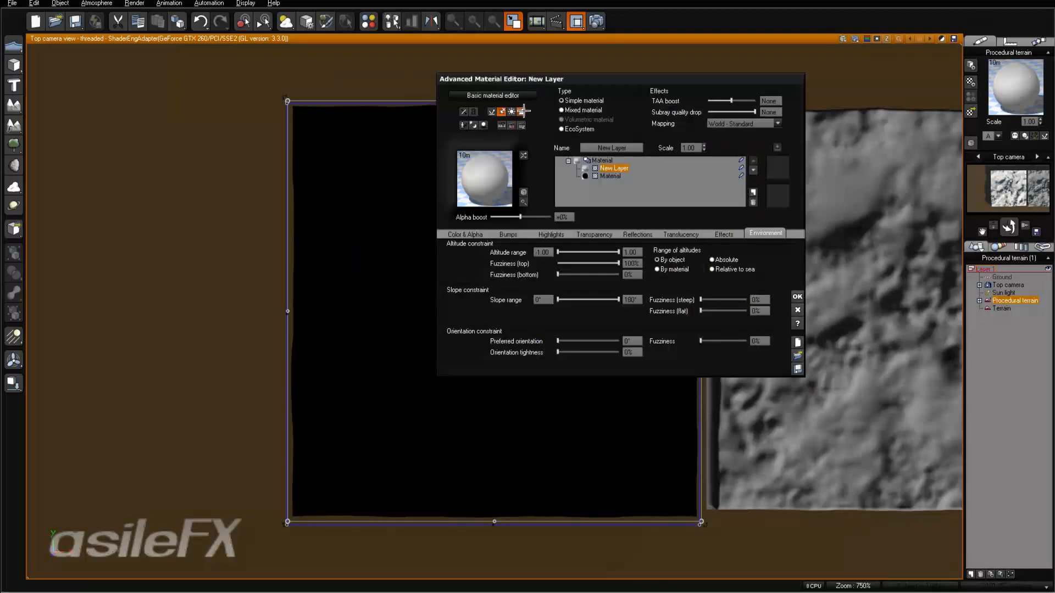
{"action": "left_click", "coordinate": [523, 111]}
{"action": "left_click", "coordinate": [596, 21]}
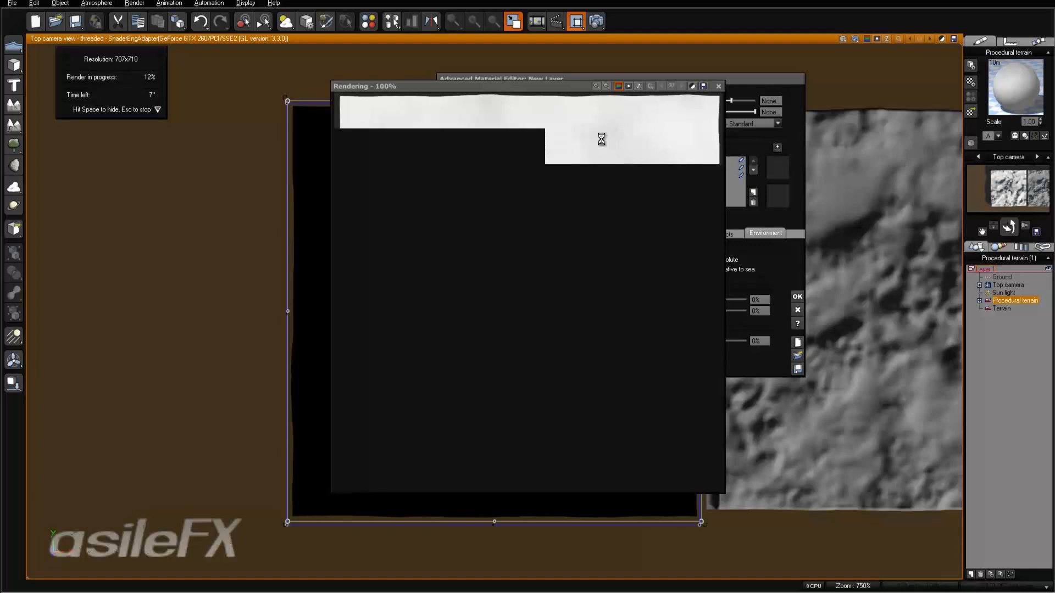
{"action": "key", "text": "Escape"}
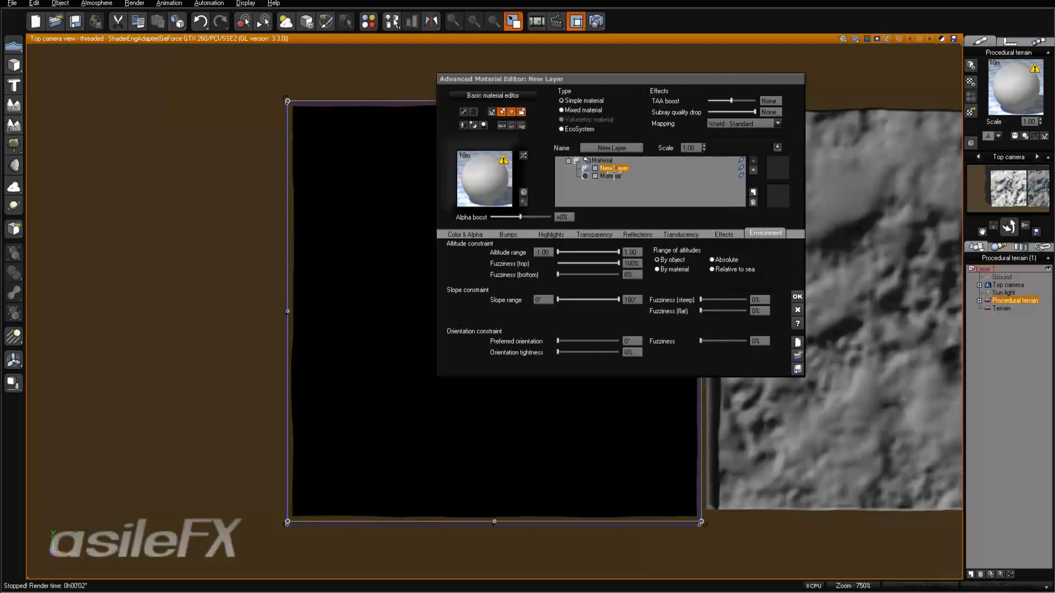
Step: Try New Layer's altitude fuzziness at 0% top and 100% bottom, and return it to 100% top and 0% bottom
{"action": "left_click", "coordinate": [614, 174]}
{"action": "left_click", "coordinate": [604, 163]}
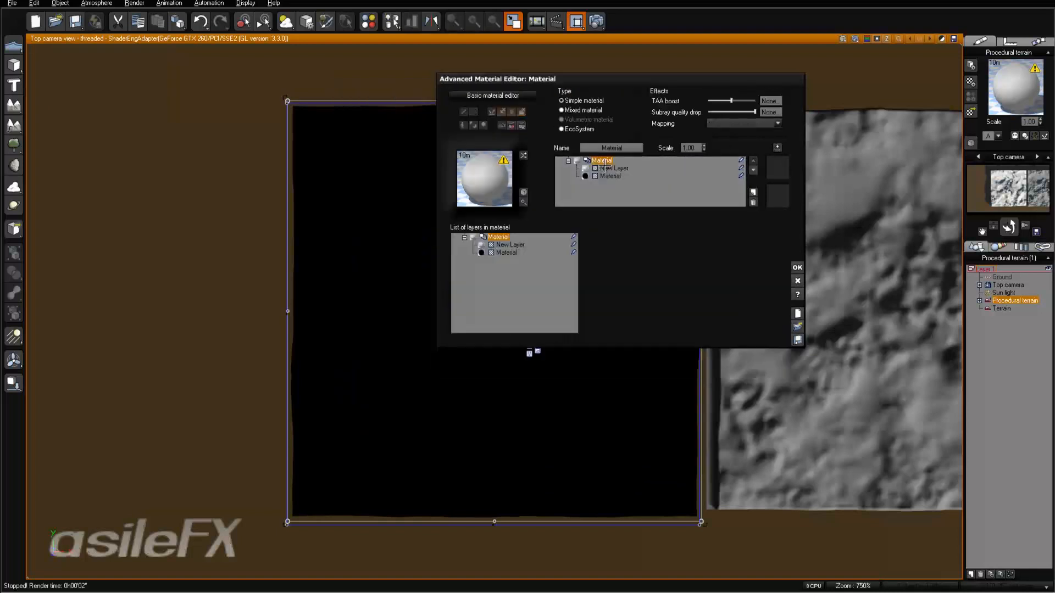
{"action": "left_click", "coordinate": [611, 168]}
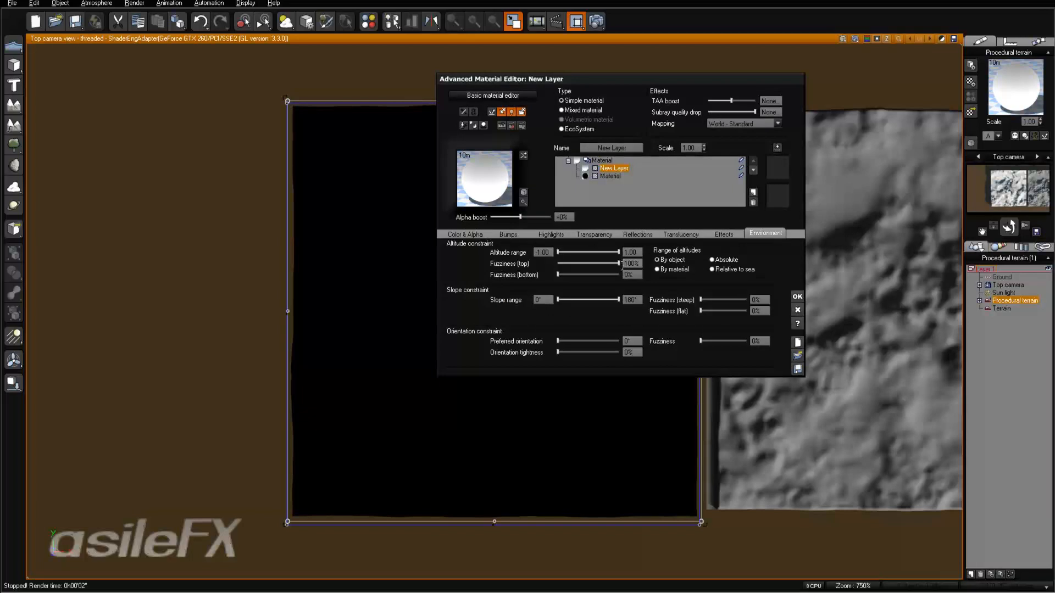
{"action": "mouse_move", "coordinate": [619, 264]}
{"action": "left_mouse_down"}
{"action": "mouse_move", "coordinate": [558, 264]}
{"action": "mouse_move", "coordinate": [619, 274]}
{"action": "left_mouse_up"}
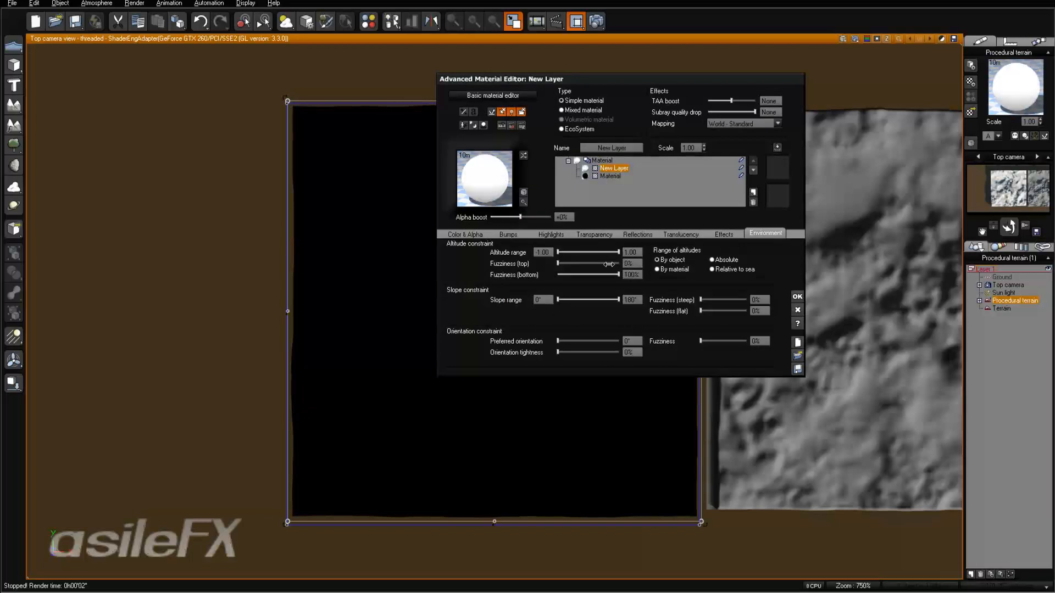
{"action": "mouse_move", "coordinate": [618, 274]}
{"action": "left_mouse_down"}
{"action": "mouse_move", "coordinate": [558, 274]}
{"action": "mouse_move", "coordinate": [619, 264]}
{"action": "left_mouse_up"}
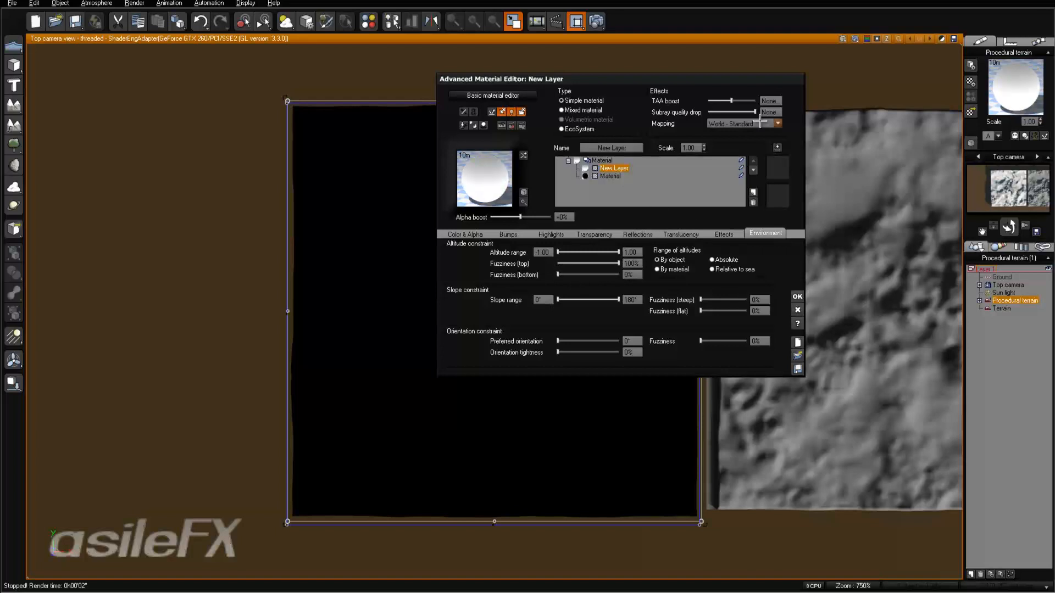
Step: Set the mapping of both New Layer and the base Material layer to Object - Parametric, and render the region
{"action": "left_click", "coordinate": [714, 124]}
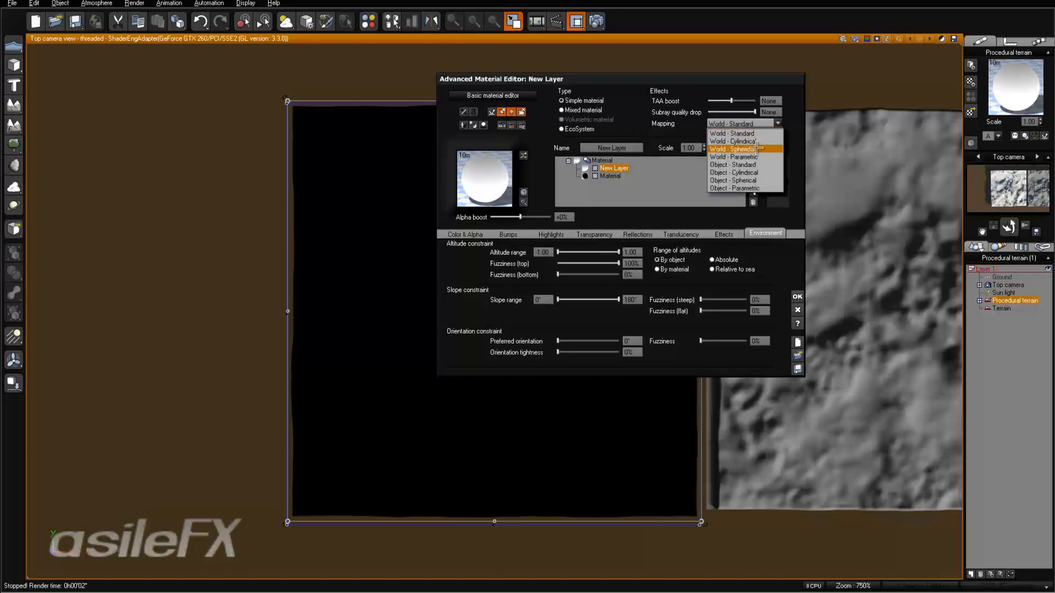
{"action": "left_click", "coordinate": [767, 184]}
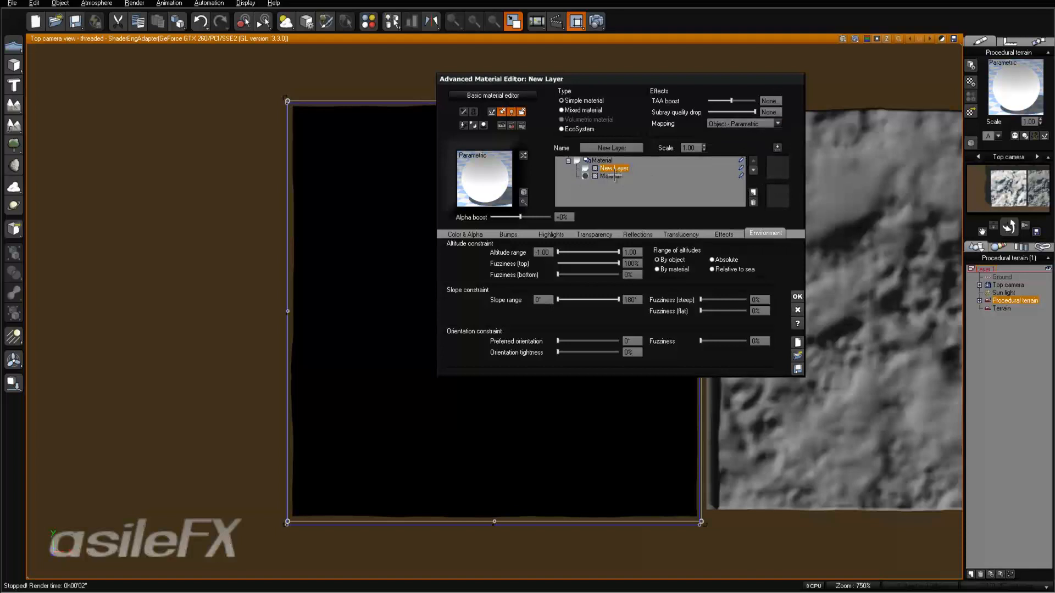
{"action": "left_click", "coordinate": [609, 176]}
{"action": "left_click", "coordinate": [762, 123]}
{"action": "left_click", "coordinate": [761, 188]}
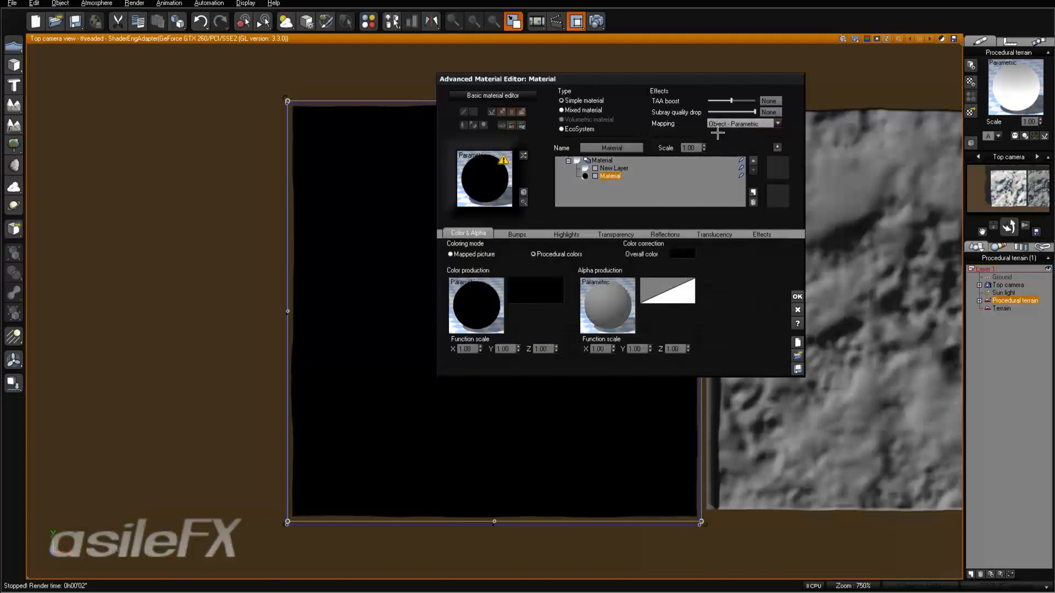
{"action": "key", "text": "ctrl+F9"}
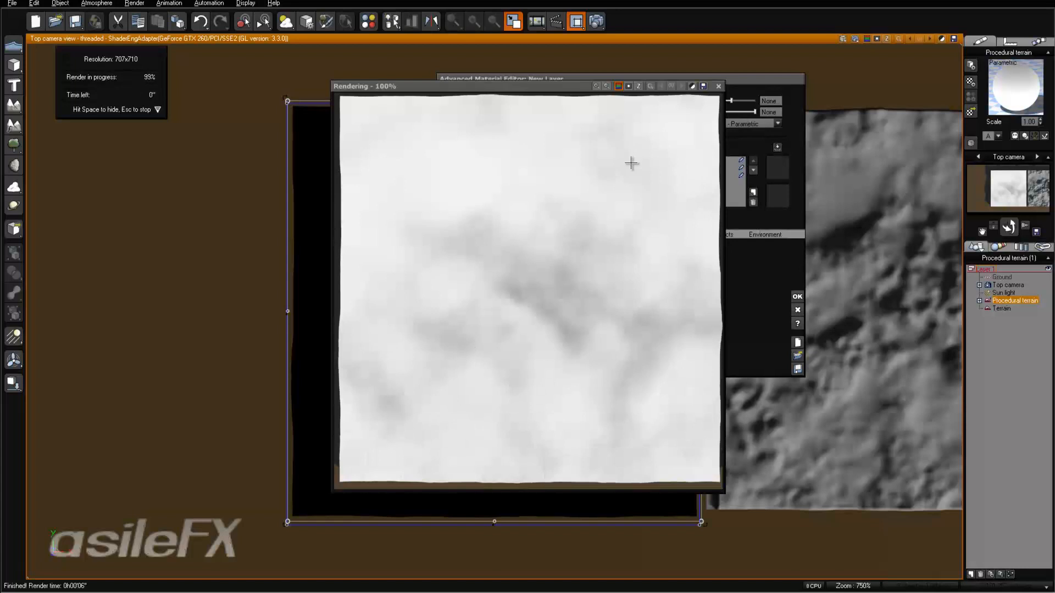
Step: Adjust the film exposure of the height map render to about -0.63 in the post-render options
{"action": "left_click_drag", "start_coordinate": [852, 188], "coordinate": [856, 187]}
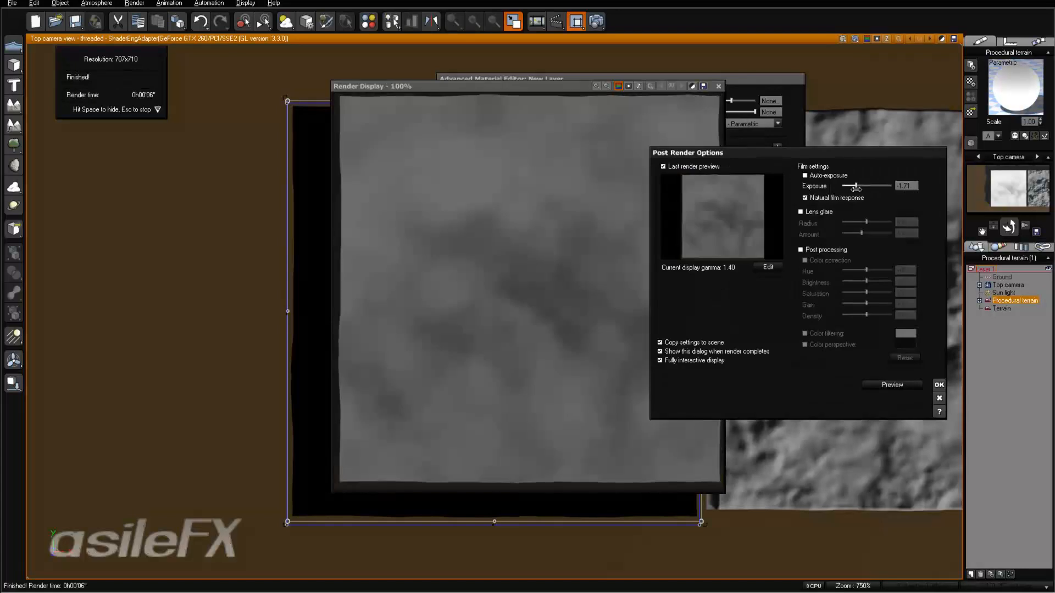
{"action": "left_click_drag", "start_coordinate": [824, 153], "coordinate": [871, 136]}
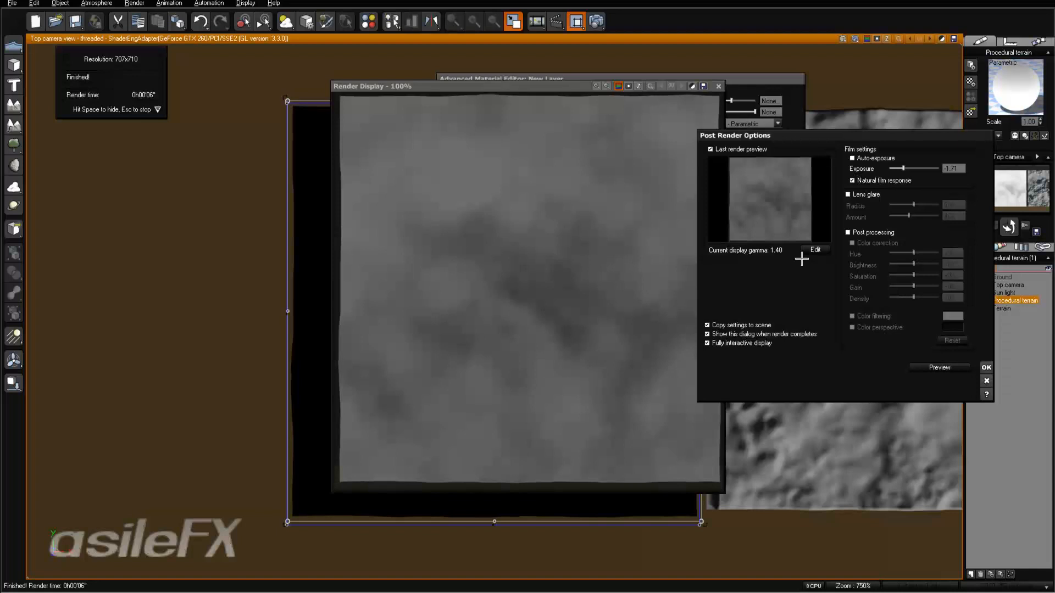
{"action": "left_click_drag", "start_coordinate": [928, 170], "coordinate": [918, 175]}
{"action": "left_click_drag", "start_coordinate": [913, 169], "coordinate": [902, 169]}
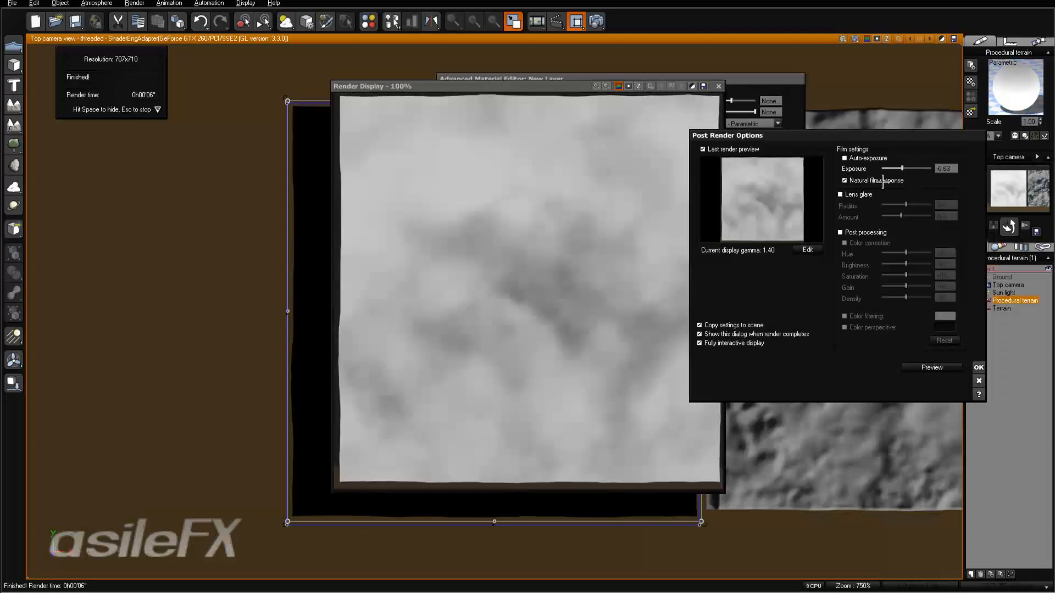
Step: Try a display gamma of 1 on the render, and set the gamma back to 1.4
{"action": "left_click", "coordinate": [807, 250]}
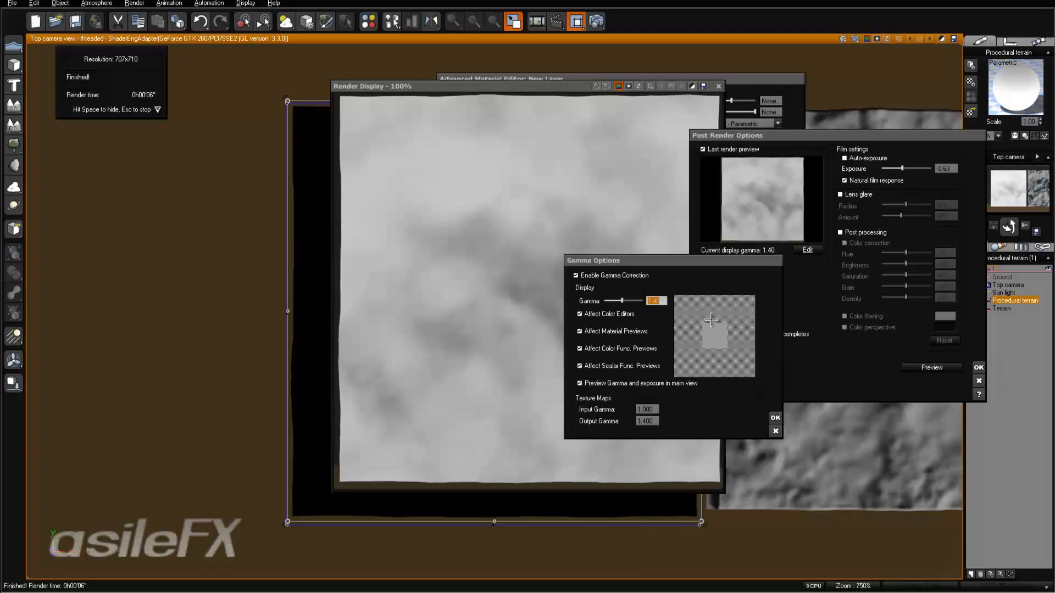
{"action": "type", "text": "1"}
{"action": "key", "text": "Return"}
{"action": "left_click", "coordinate": [775, 418]}
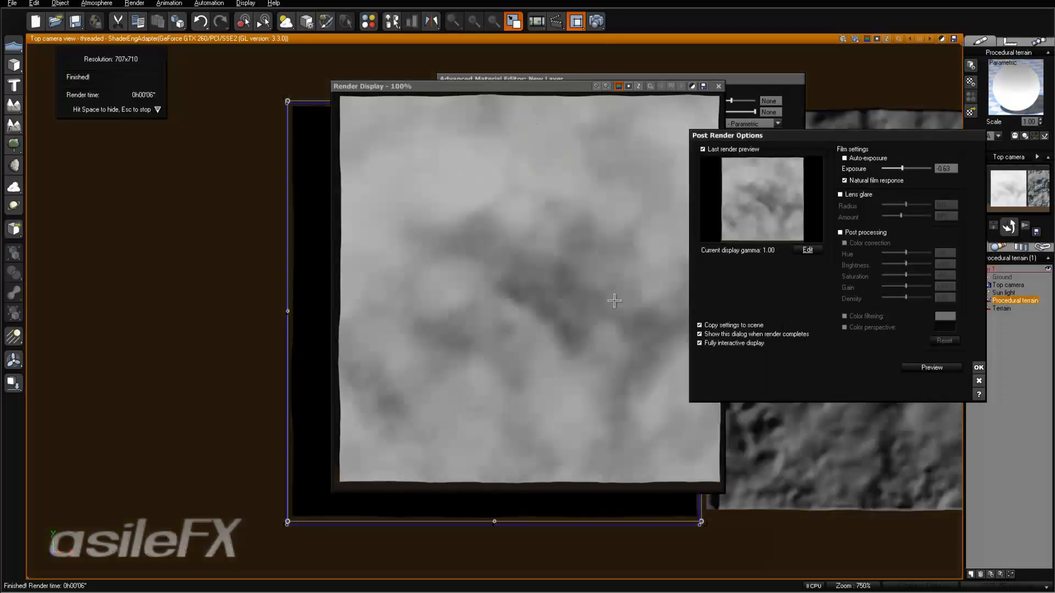
{"action": "left_click", "coordinate": [808, 250]}
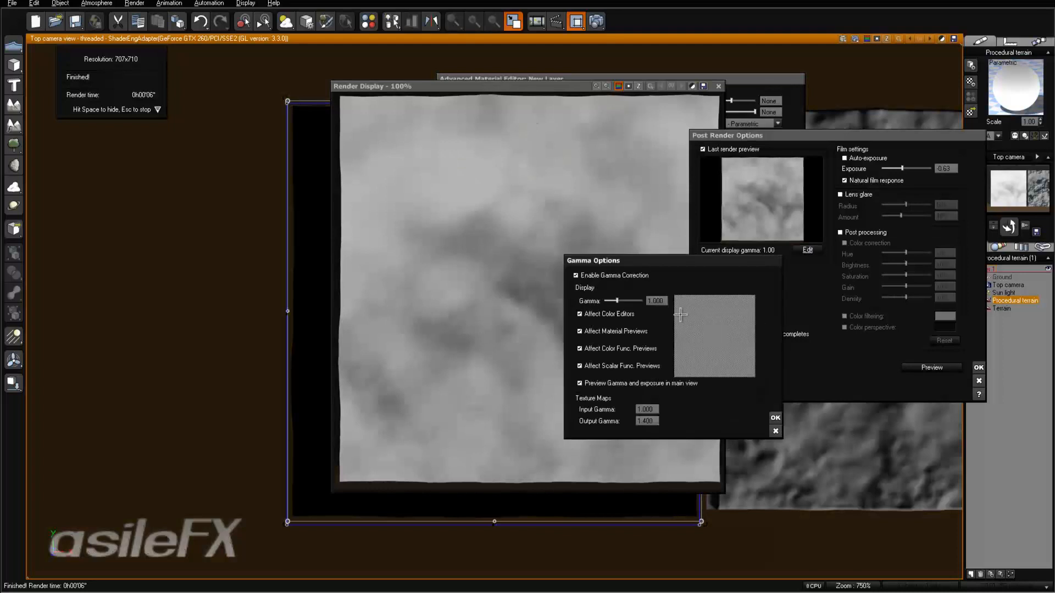
{"action": "left_click", "coordinate": [654, 301]}
{"action": "type", "text": "1.4"}
{"action": "key", "text": "Return"}
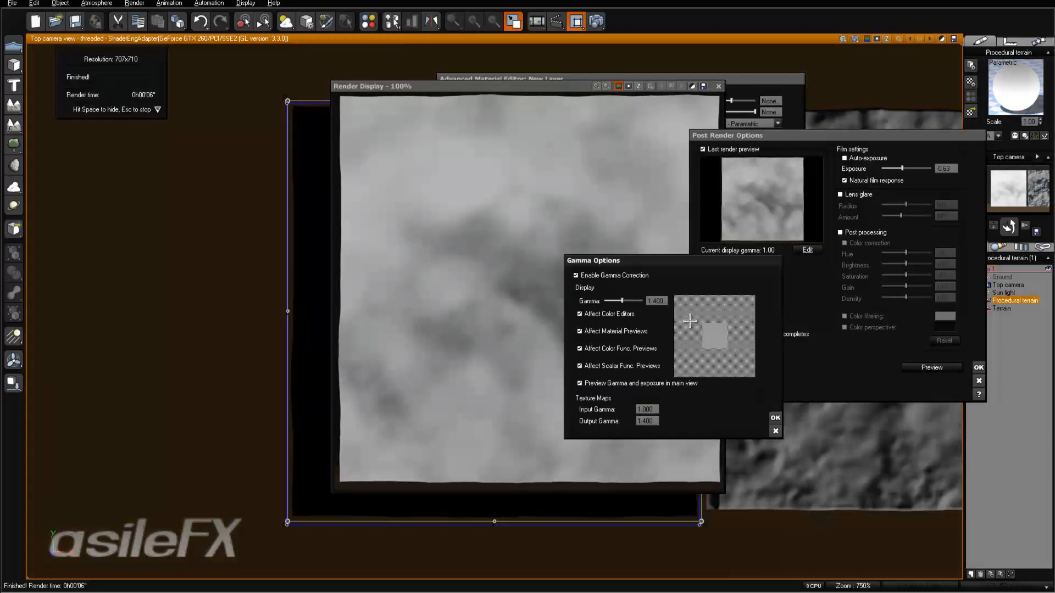
{"action": "left_click", "coordinate": [775, 418]}
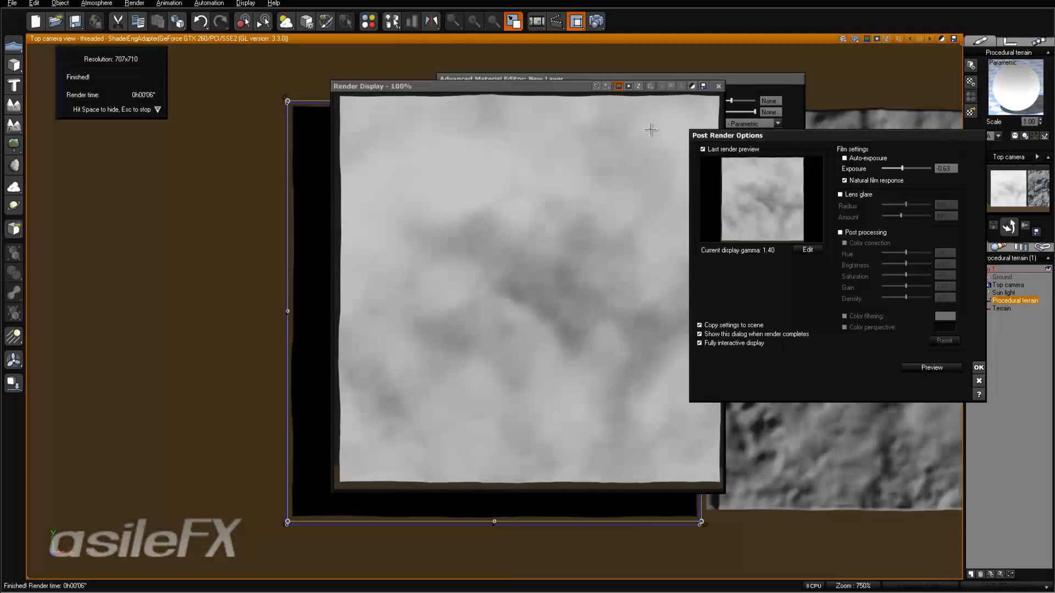
Step: Accept the post-render options, close the render display and accept the material edits
{"action": "left_click", "coordinate": [979, 368]}
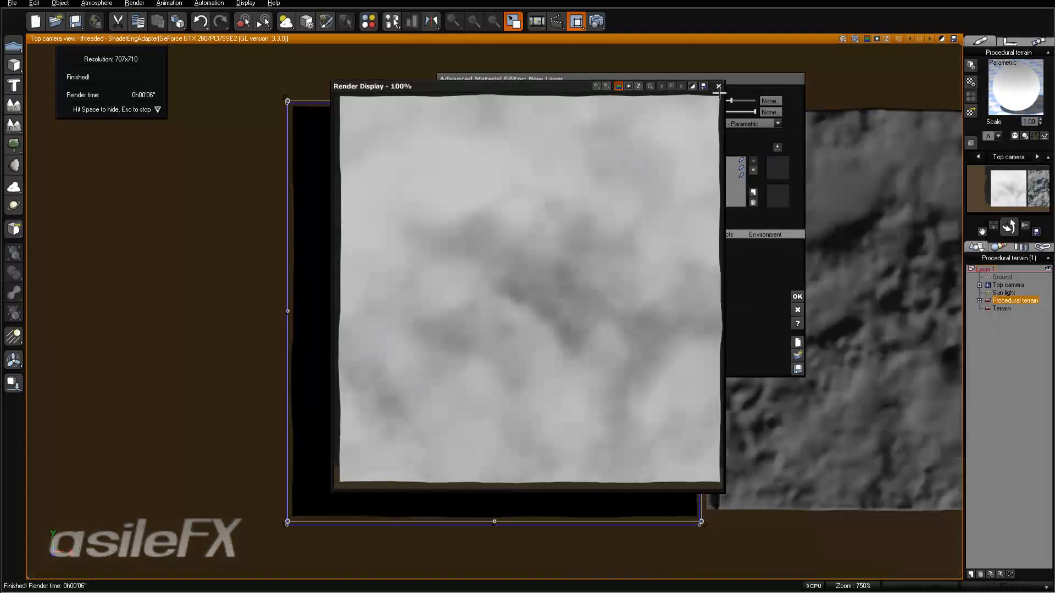
{"action": "left_click", "coordinate": [718, 86]}
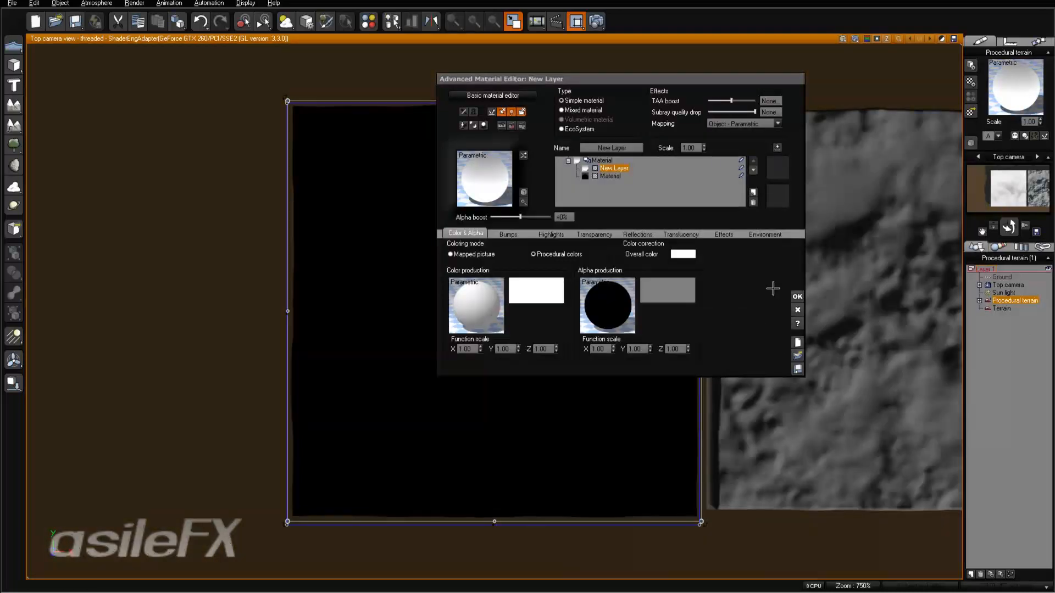
{"action": "left_click", "coordinate": [797, 297]}
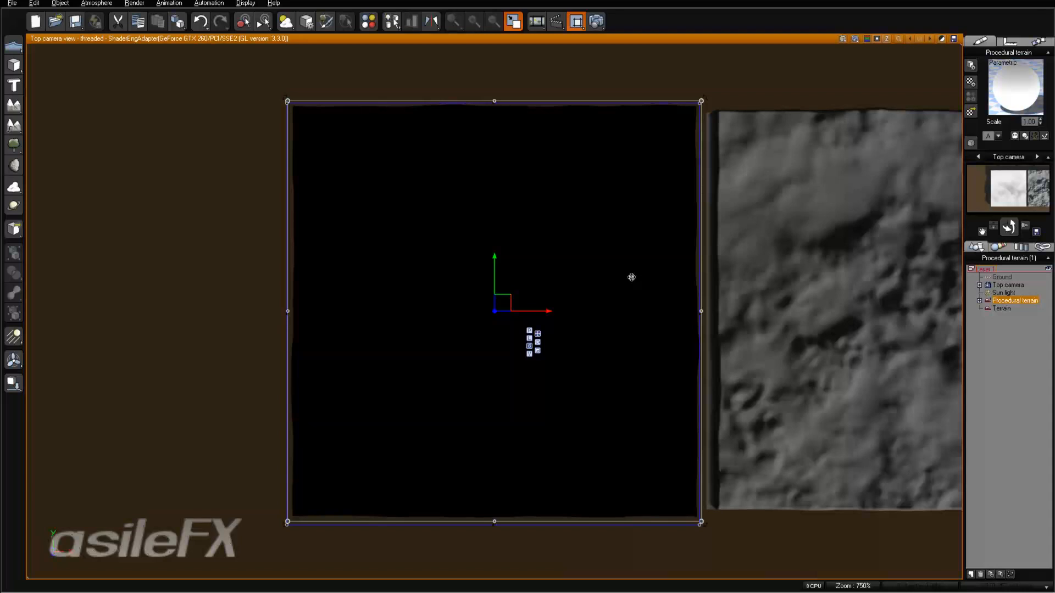
Step: Pull the Top camera far back, tighten its framing around the Procedural terrain, and render the height map before closing the render display
{"action": "scroll", "coordinate": [631, 281], "scroll_direction": "down", "scroll_amount": 15}
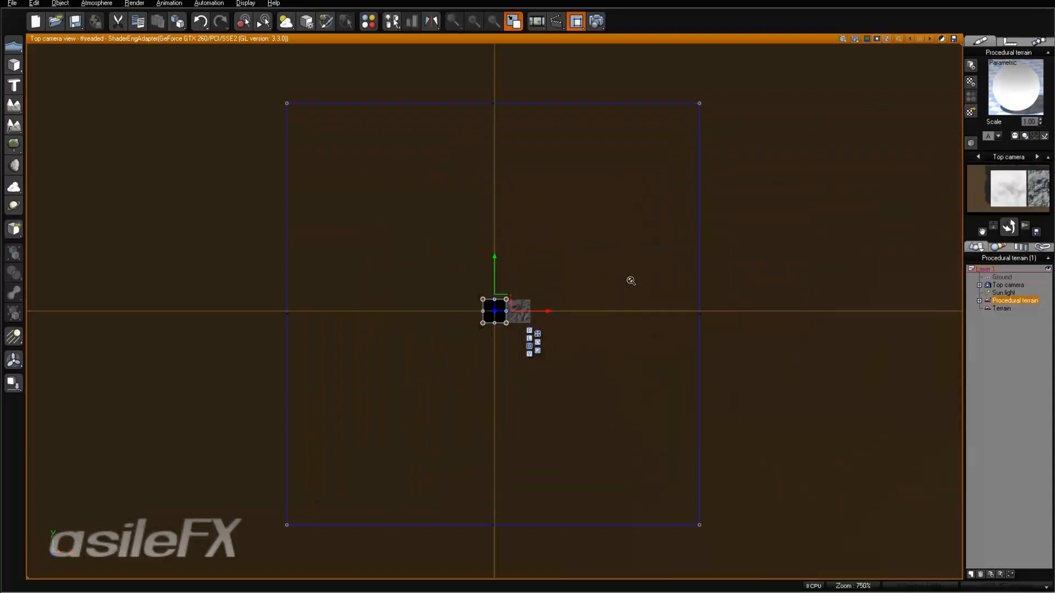
{"action": "scroll", "coordinate": [631, 280], "scroll_direction": "down", "scroll_amount": 2}
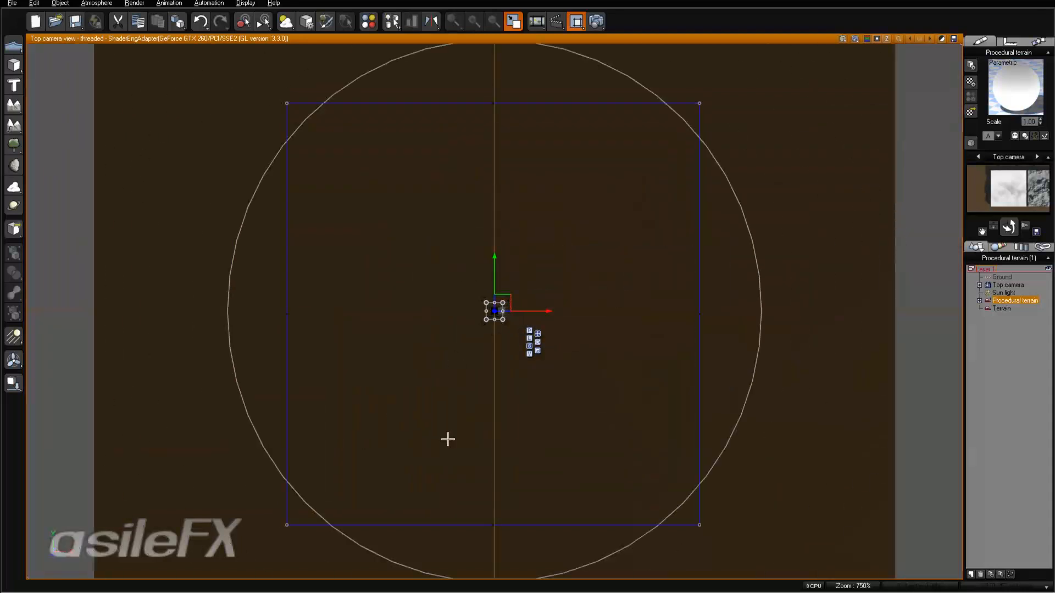
{"action": "left_click", "coordinate": [1025, 225]}
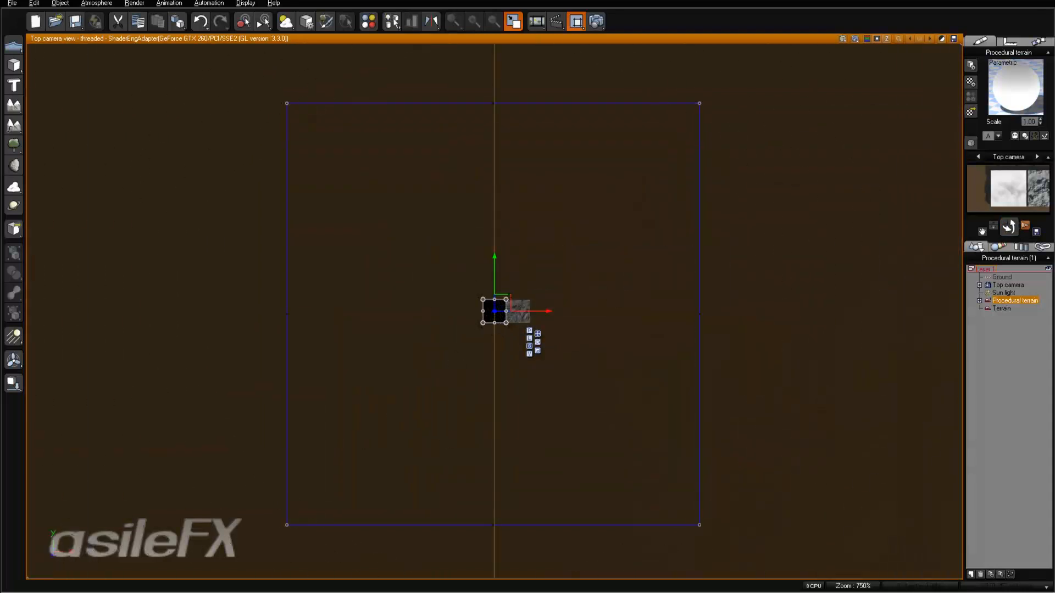
{"action": "left_click_drag", "start_coordinate": [1025, 225], "coordinate": [1025, 165]}
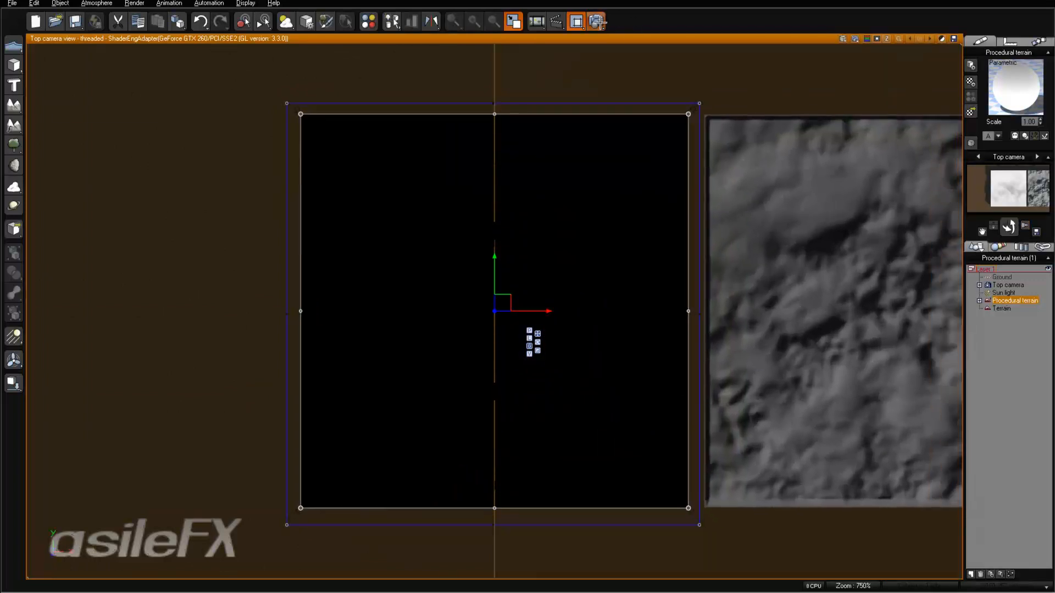
{"action": "left_click", "coordinate": [598, 22]}
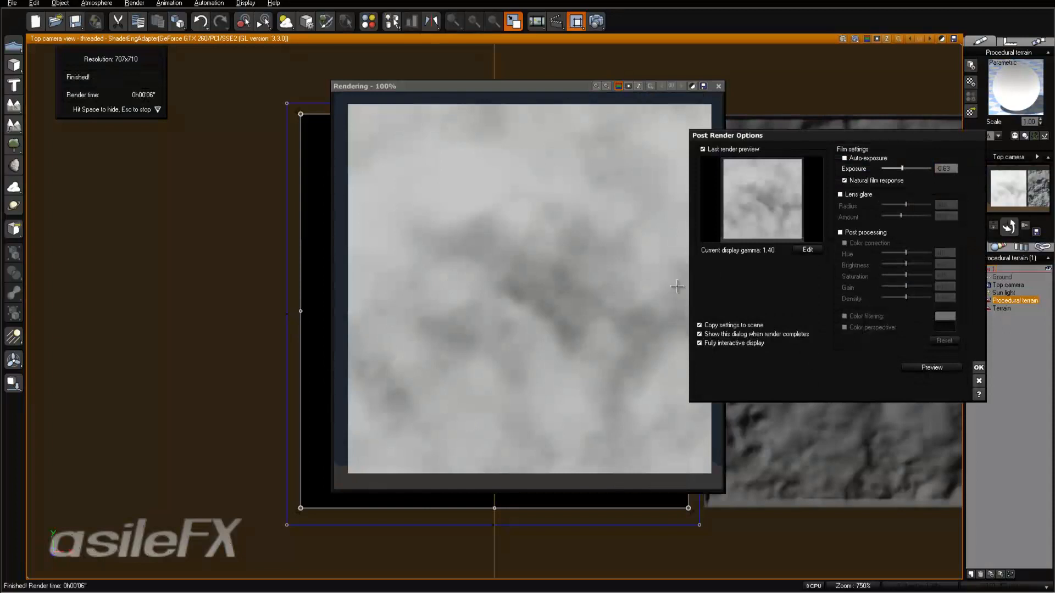
{"action": "left_click", "coordinate": [977, 367]}
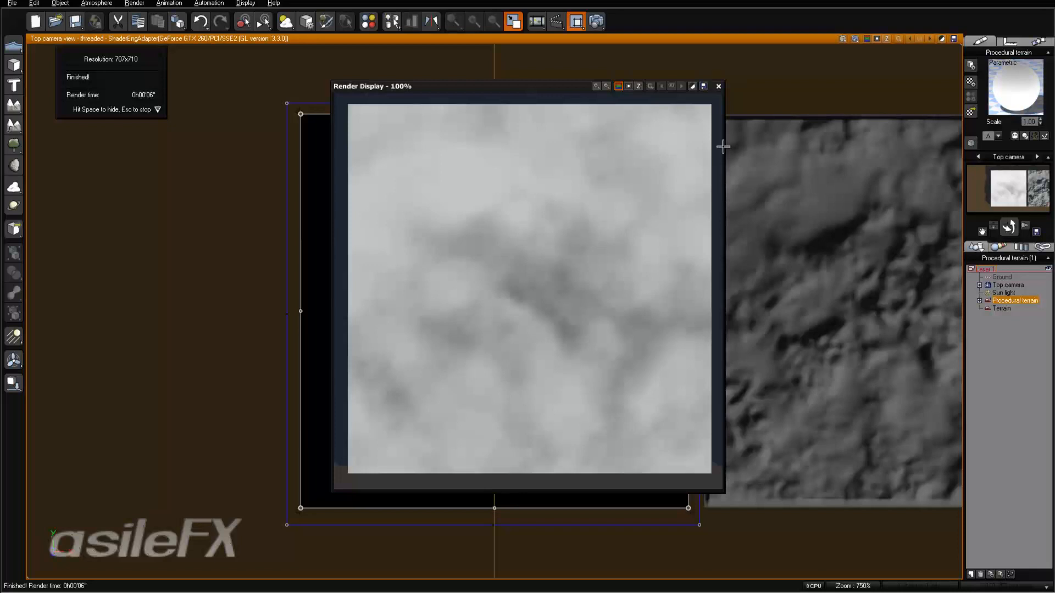
{"action": "left_click", "coordinate": [717, 86]}
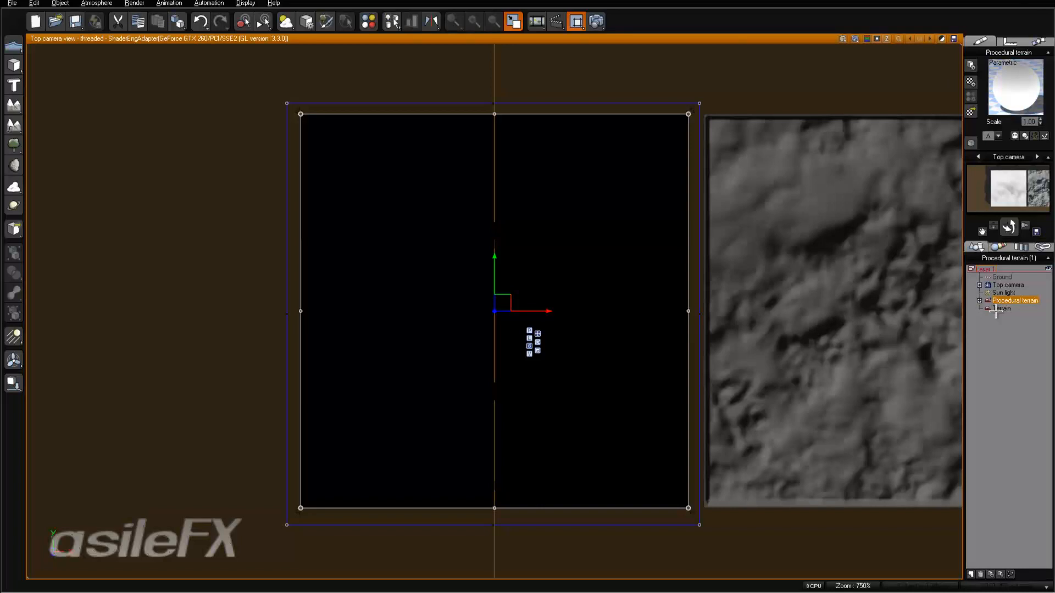
Step: Load the zzzAltPlugged material onto the Procedural terrain and open its color production function
{"action": "left_click", "coordinate": [971, 112]}
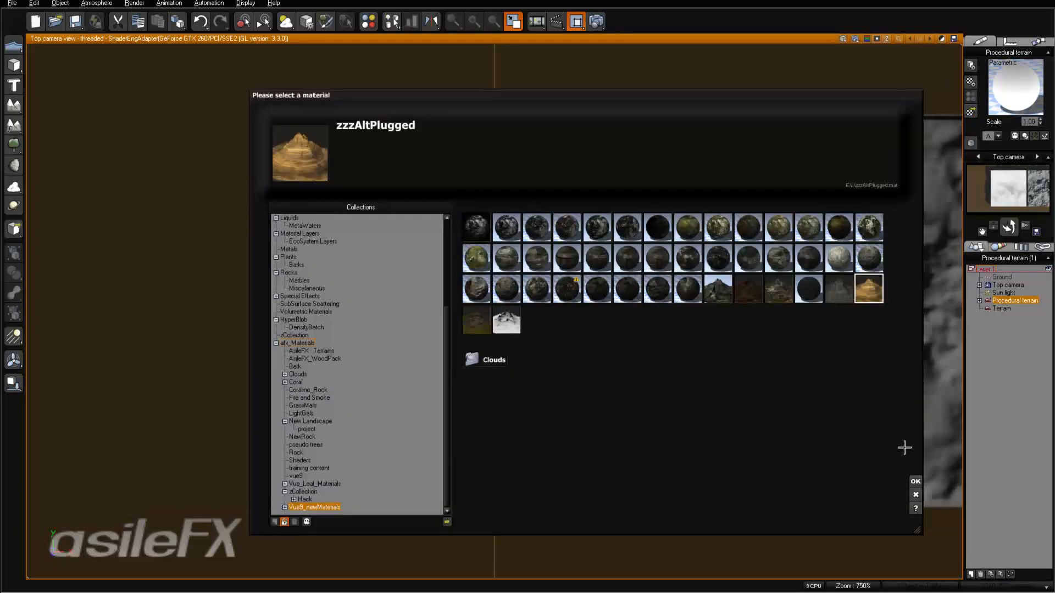
{"action": "left_click", "coordinate": [916, 482]}
{"action": "right_click", "coordinate": [1014, 83]}
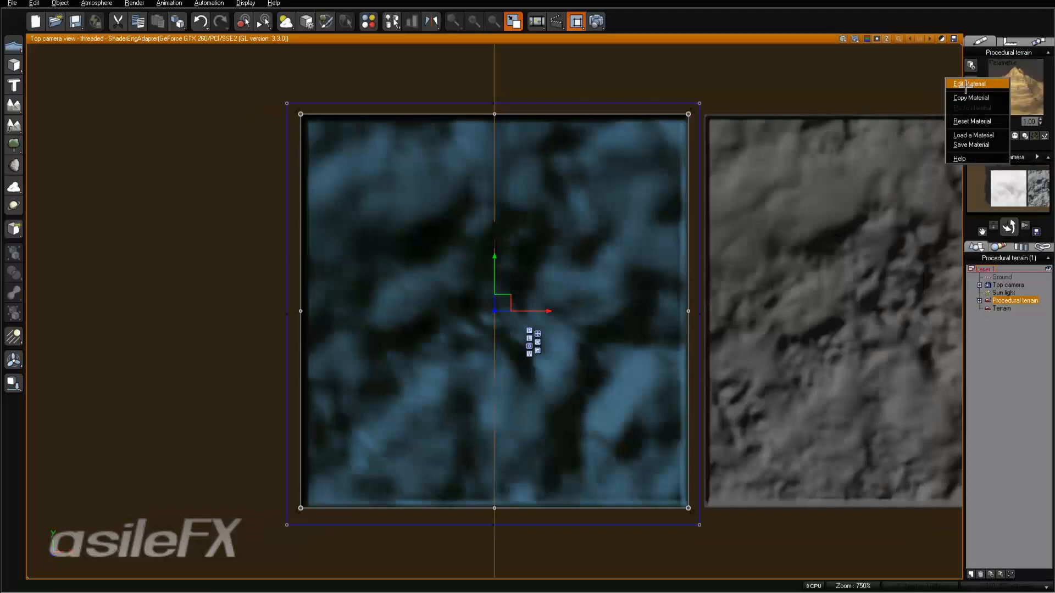
{"action": "left_click", "coordinate": [972, 80]}
{"action": "double_click", "coordinate": [486, 288]}
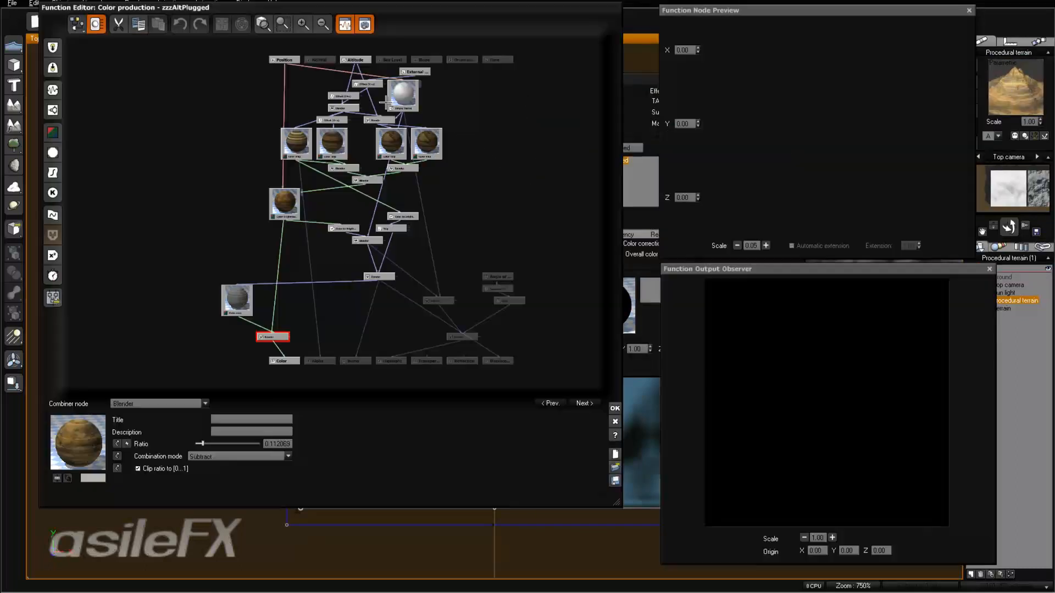
Step: Set the External Dependency node to the Procedural terrain's [f] terrain alt output, and accept the function and material
{"action": "left_click", "coordinate": [415, 71]}
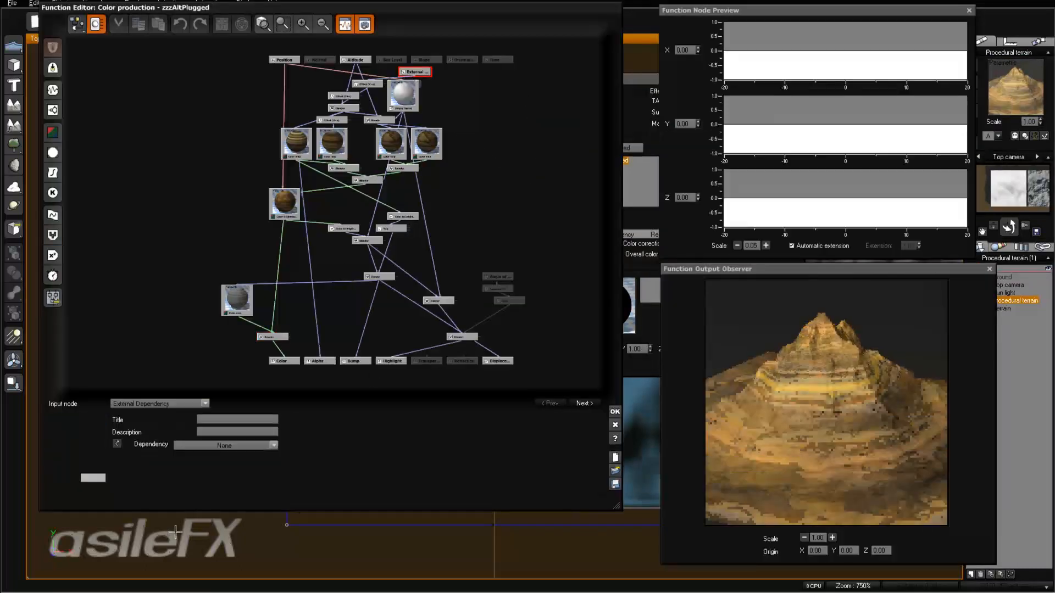
{"action": "left_click", "coordinate": [224, 446]}
{"action": "mouse_move", "coordinate": [221, 510]}
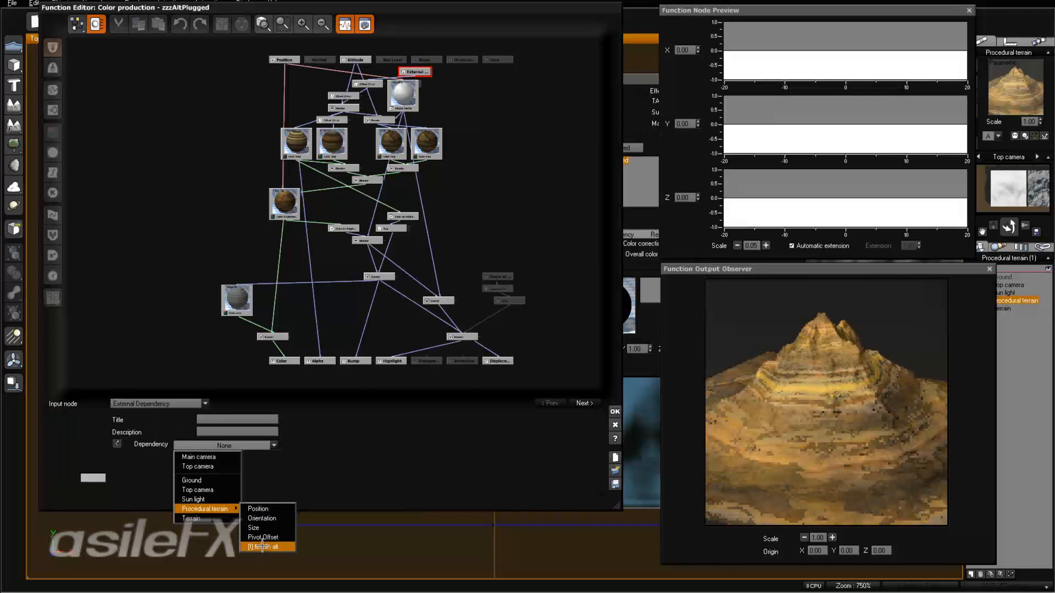
{"action": "left_click", "coordinate": [267, 543]}
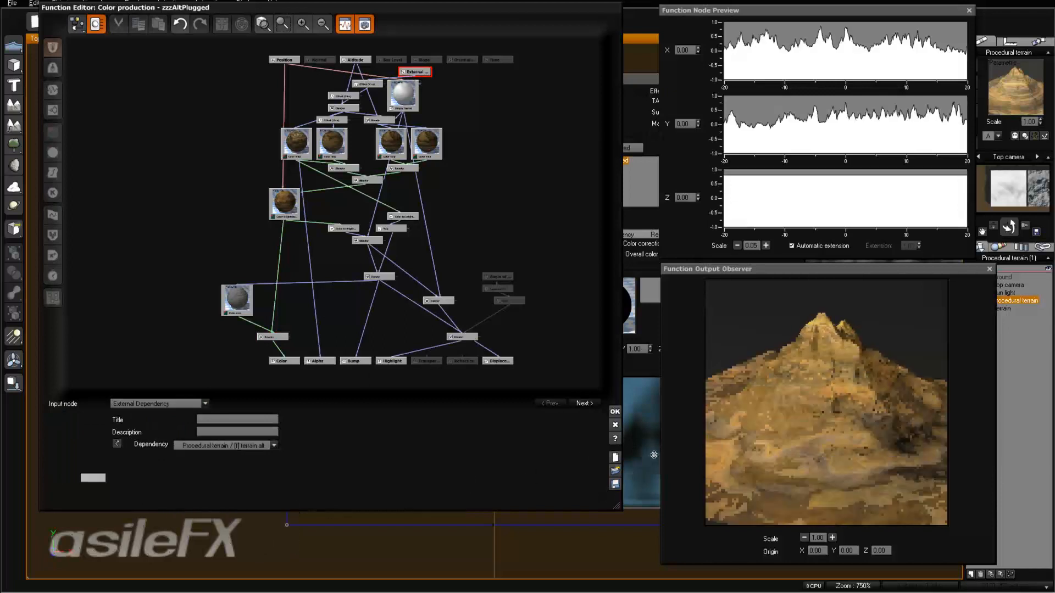
{"action": "left_click", "coordinate": [617, 410]}
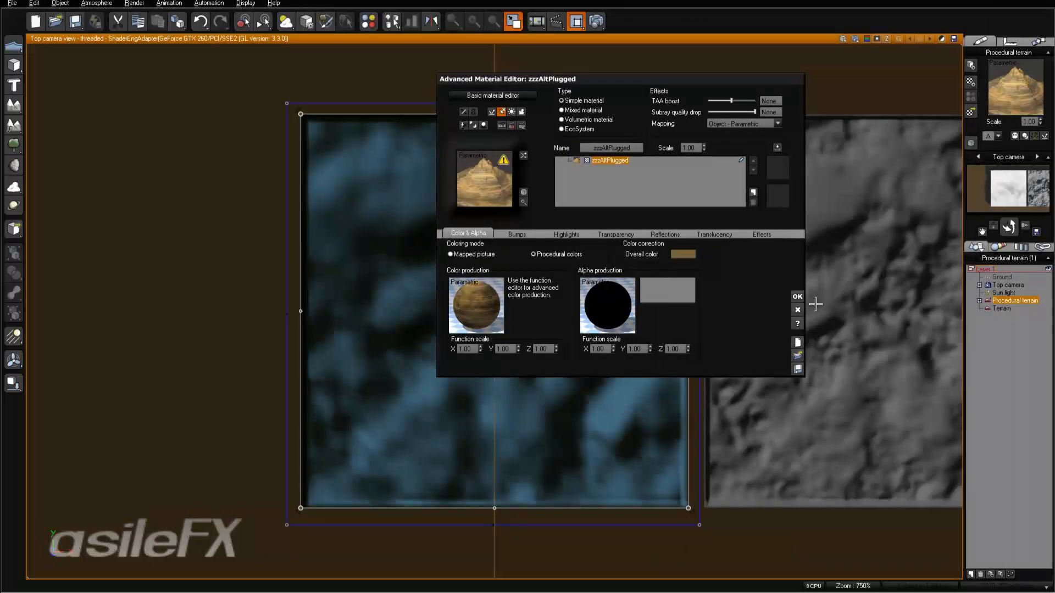
{"action": "left_click", "coordinate": [797, 297]}
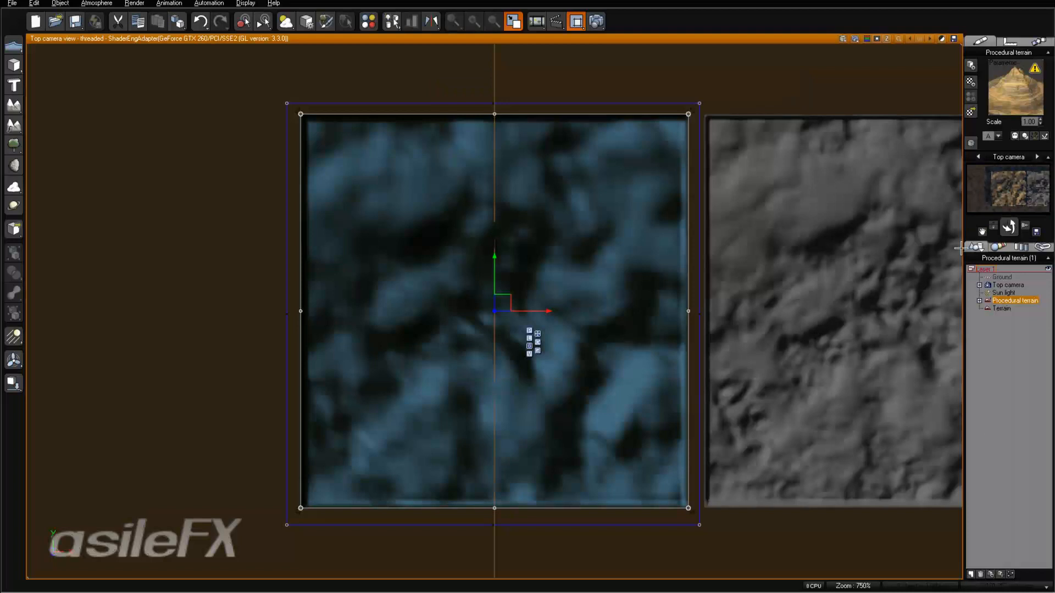
Step: Switch to the Main camera, reframe it over the Procedural terrain's edge, and start a render of the region
{"action": "left_click", "coordinate": [1036, 156]}
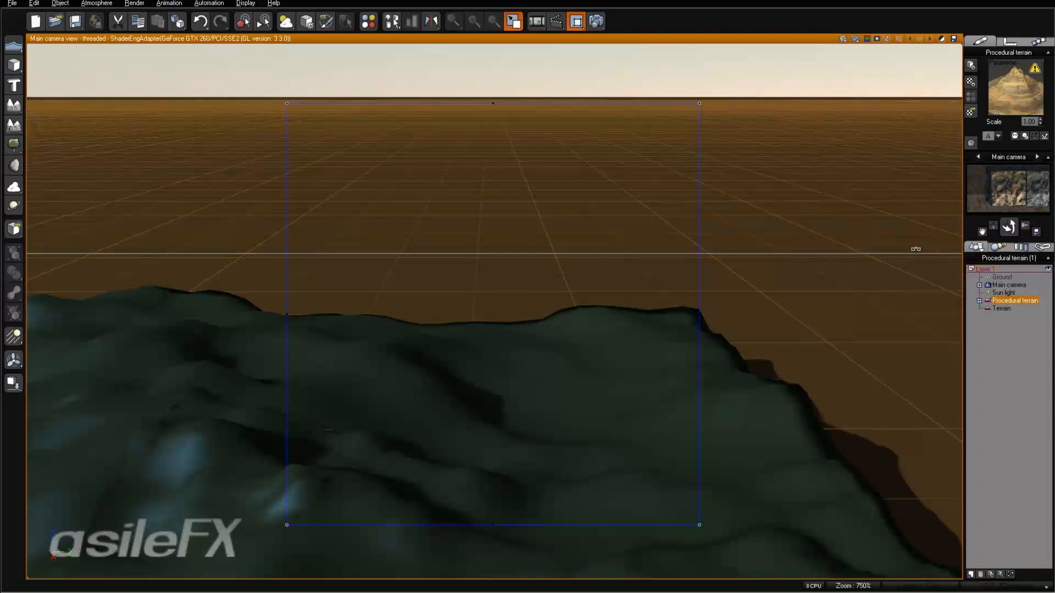
{"action": "mouse_move", "coordinate": [1008, 227]}
{"action": "left_mouse_down"}
{"action": "mouse_move", "coordinate": [1009, 247]}
{"action": "mouse_move", "coordinate": [1008, 236]}
{"action": "left_mouse_up"}
{"action": "scroll", "coordinate": [647, 405], "scroll_direction": "down", "scroll_amount": 3}
{"action": "middle_click_drag", "start_coordinate": [588, 417], "coordinate": [595, 369]}
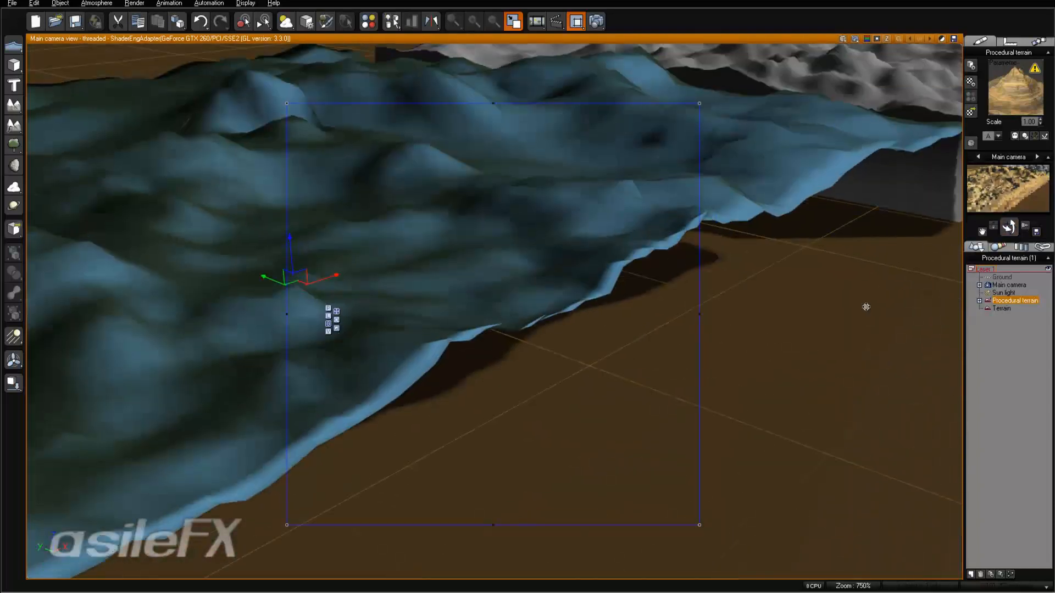
{"action": "middle_click_drag", "start_coordinate": [846, 317], "coordinate": [820, 298]}
{"action": "left_click", "coordinate": [597, 22]}
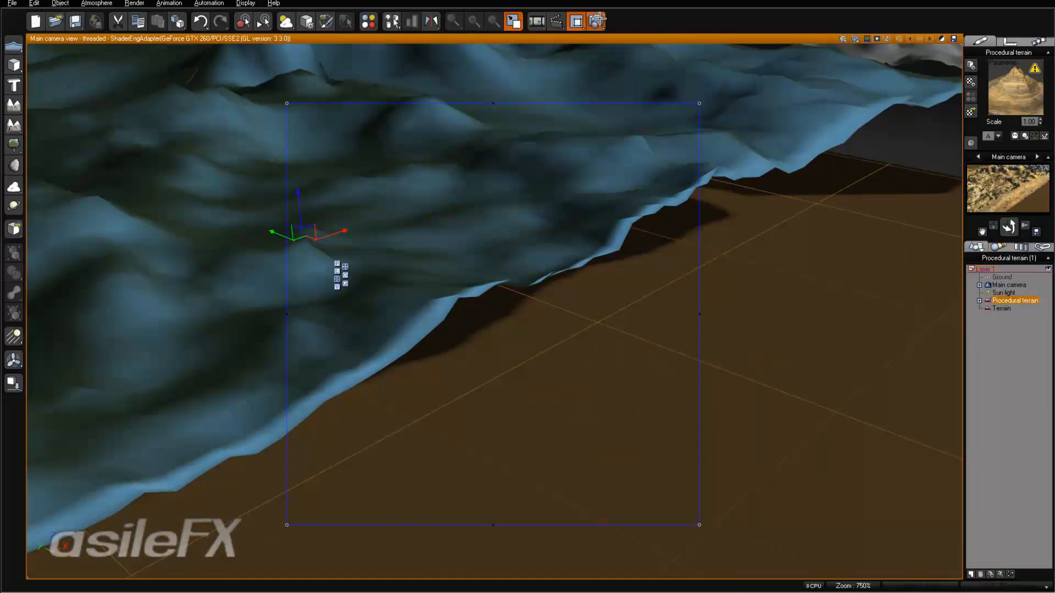